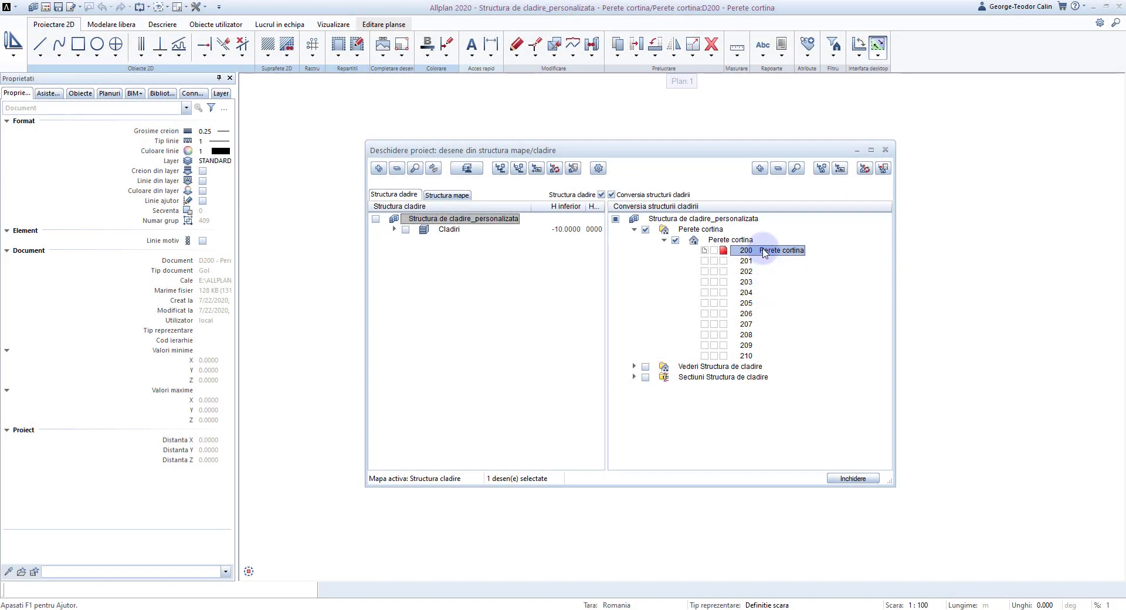
Open drawing 200 Perete cortina, switch to the architecture role and start the Fatade tool
{"action": "double_click", "coordinate": [764, 252]}
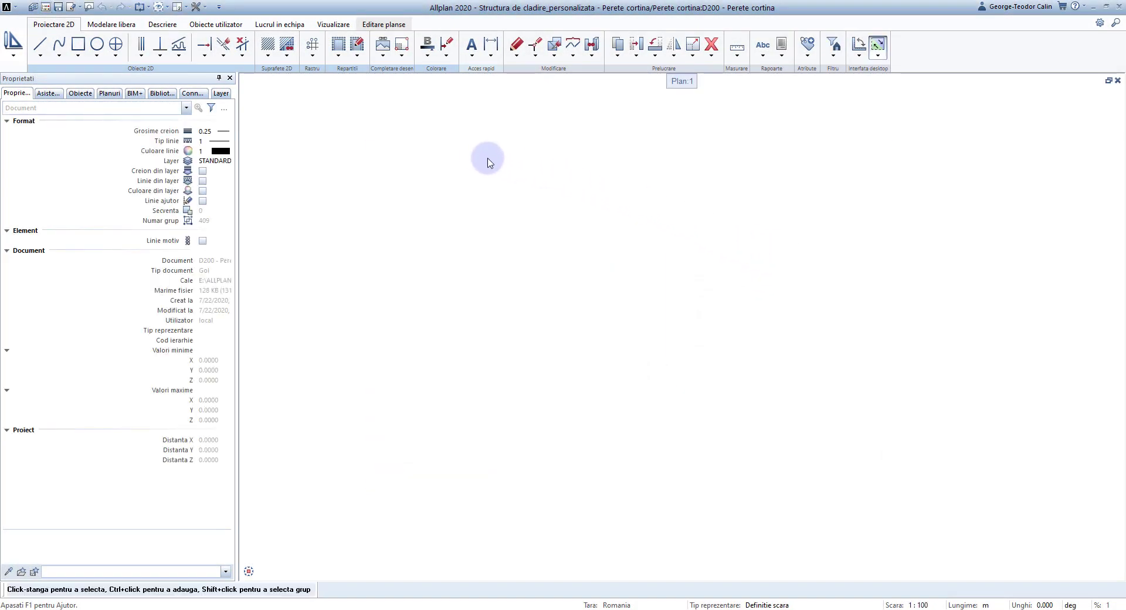
{"action": "left_click", "coordinate": [23, 56]}
{"action": "left_click", "coordinate": [36, 66]}
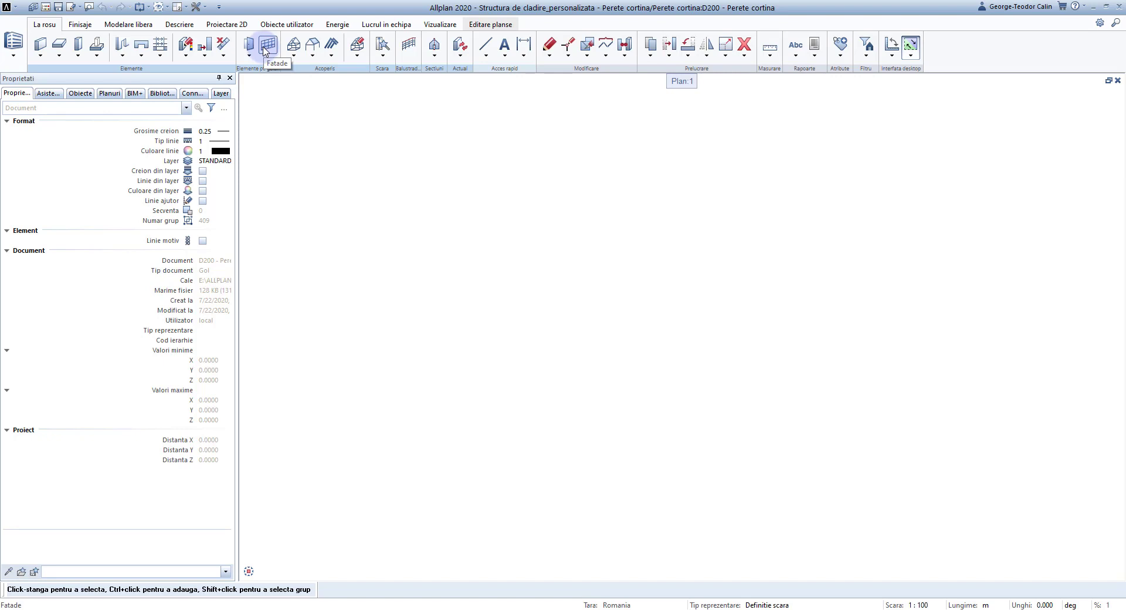
{"action": "left_click", "coordinate": [265, 51]}
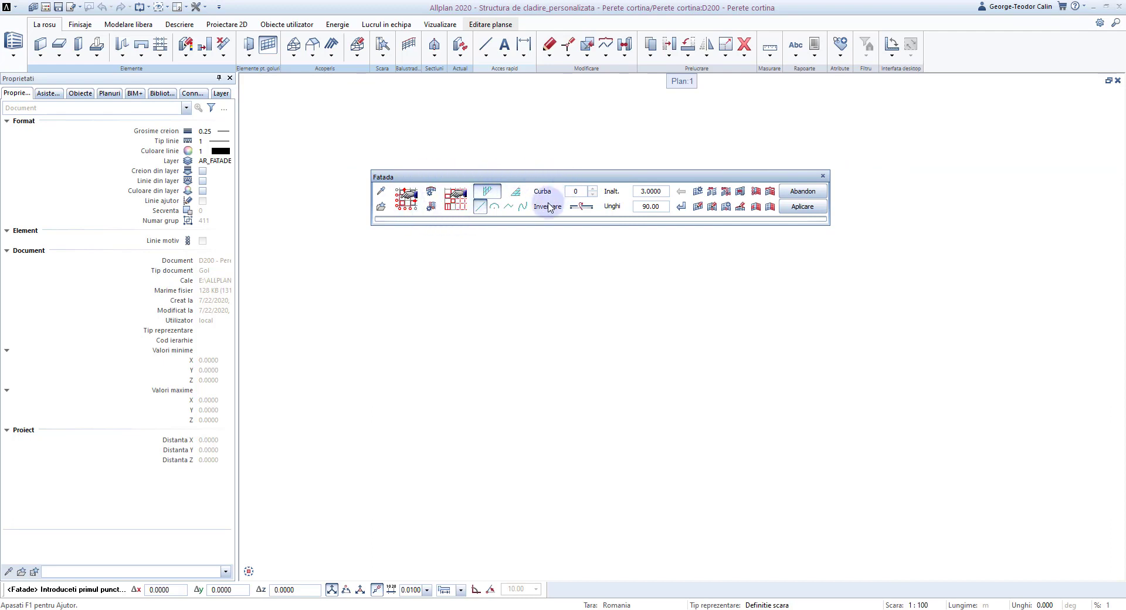
Open the facade favourites and preview the 01c, 006, 07c and 07g entries
{"action": "left_click", "coordinate": [499, 192]}
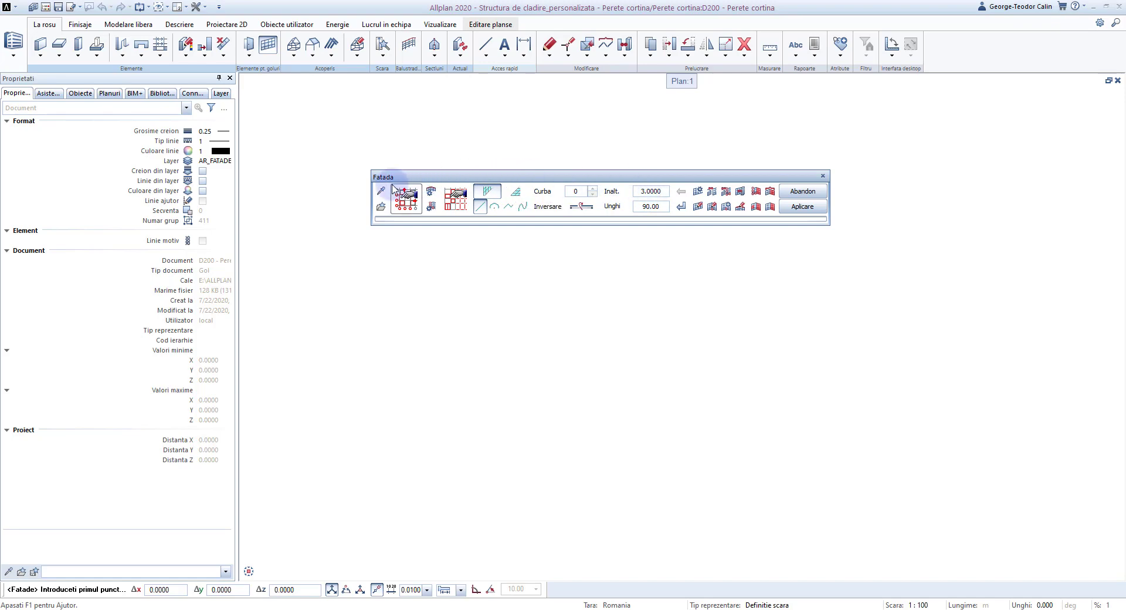
{"action": "left_click", "coordinate": [381, 206]}
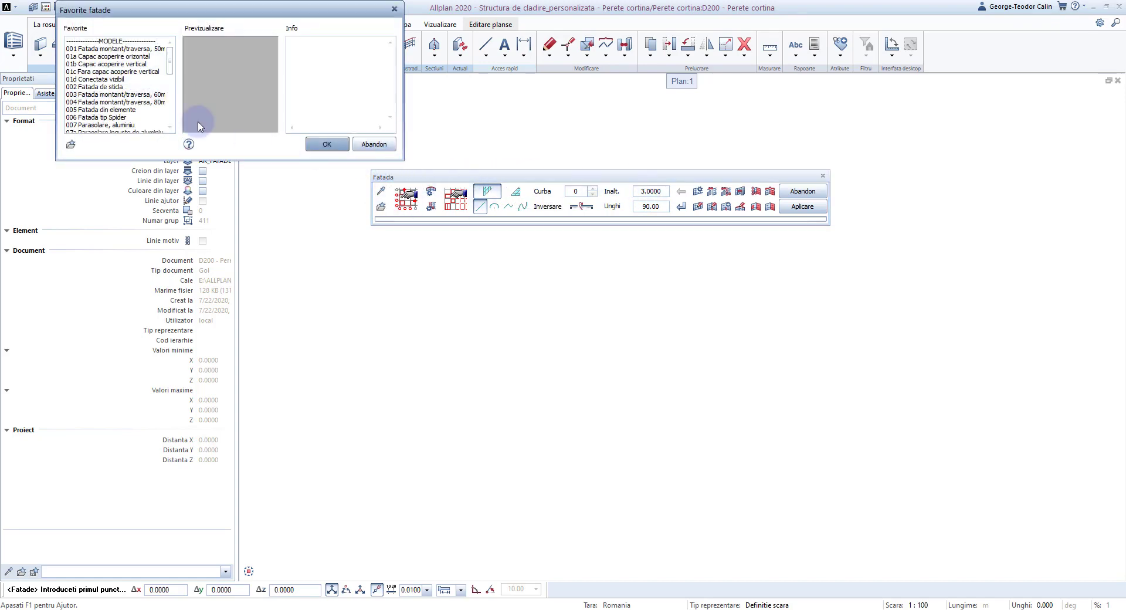
{"action": "left_click", "coordinate": [115, 71]}
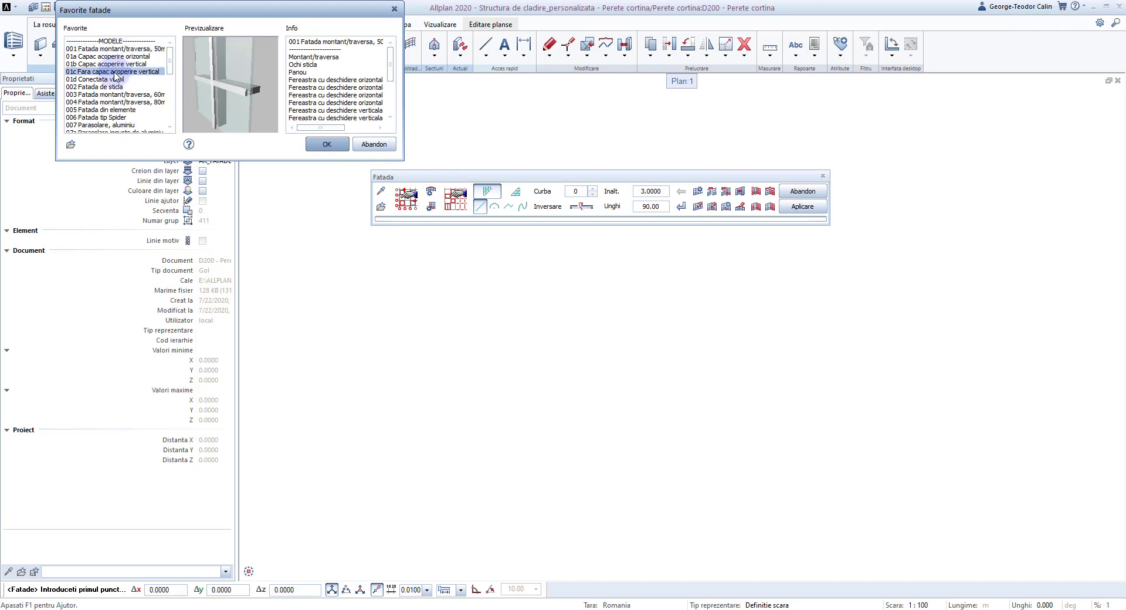
{"action": "scroll", "coordinate": [117, 91], "scroll_direction": "down", "scroll_amount": 1}
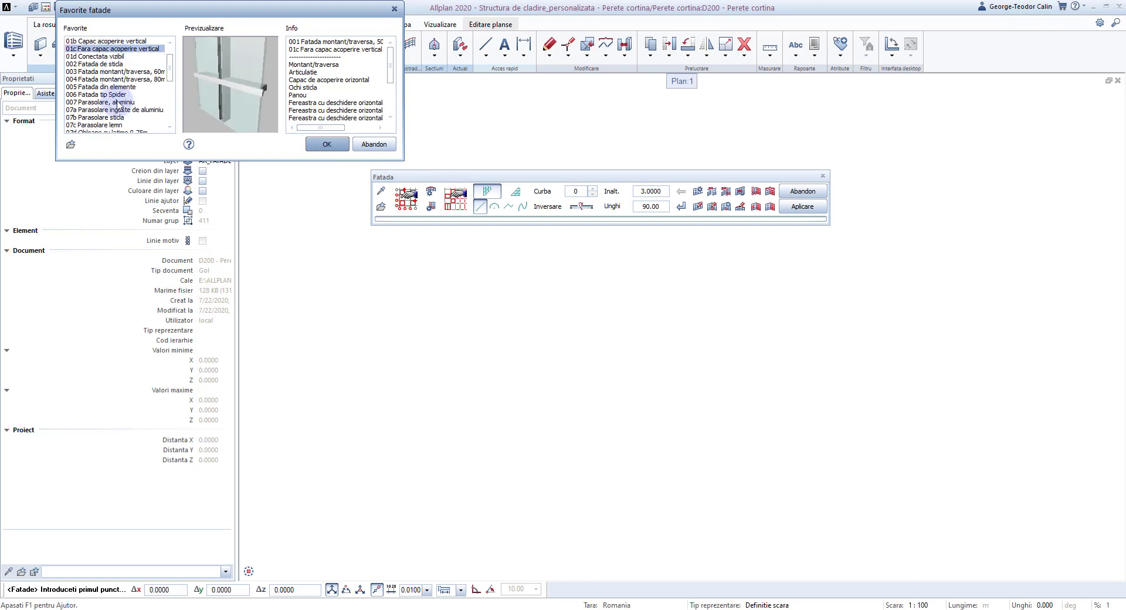
{"action": "left_click", "coordinate": [115, 95]}
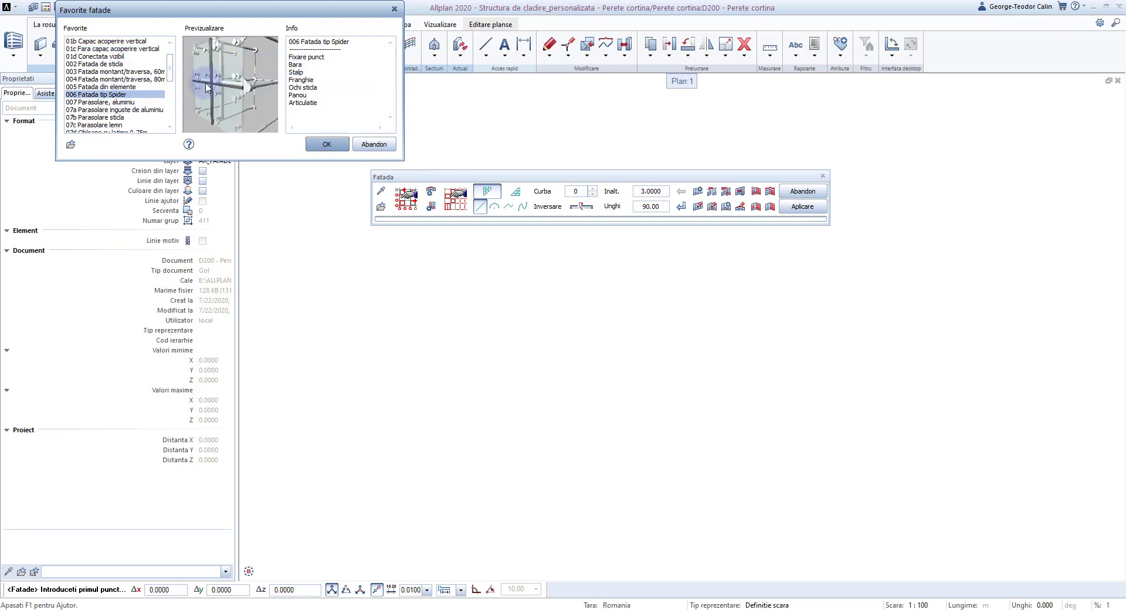
{"action": "scroll", "coordinate": [117, 88], "scroll_direction": "down", "scroll_amount": 1}
{"action": "scroll", "coordinate": [117, 88], "scroll_direction": "down", "scroll_amount": 1}
{"action": "left_click", "coordinate": [116, 79]}
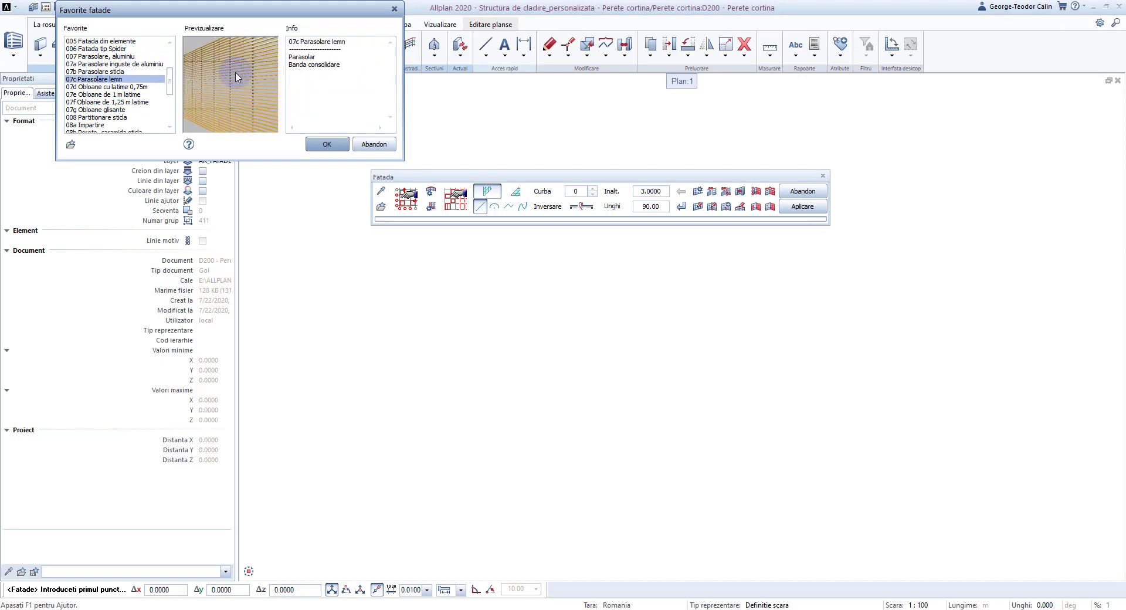
{"action": "left_click", "coordinate": [116, 110]}
{"action": "scroll", "coordinate": [106, 107], "scroll_direction": "down", "scroll_amount": 1}
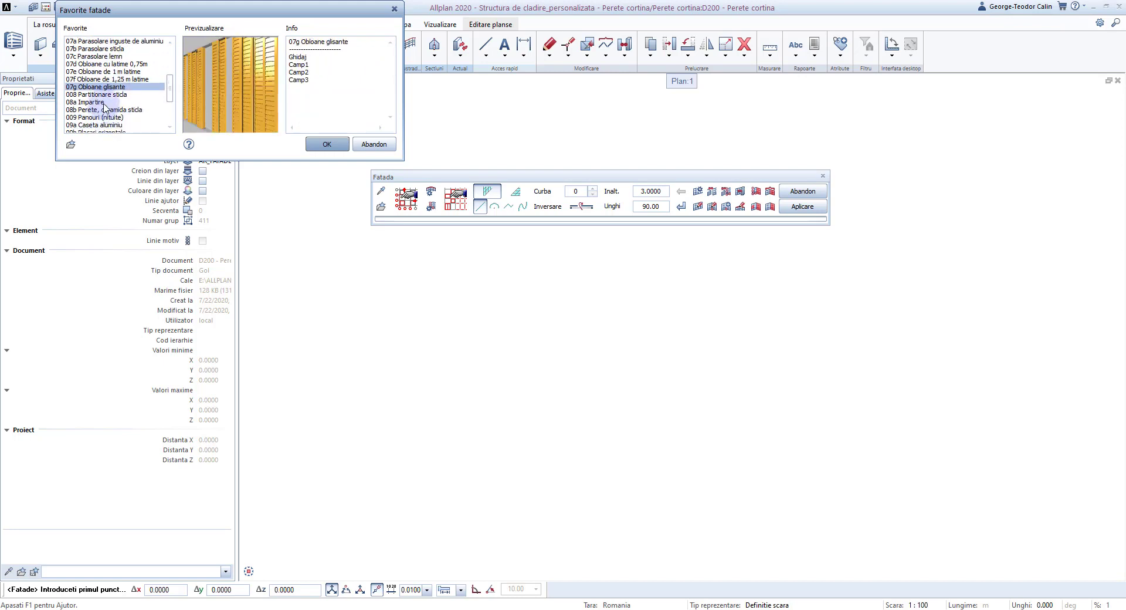
Preview the 08a, 09a, 012, 013, 014 and 015 facade favourites
{"action": "left_click", "coordinate": [103, 102]}
{"action": "scroll", "coordinate": [105, 100], "scroll_direction": "down", "scroll_amount": 1}
{"action": "scroll", "coordinate": [107, 94], "scroll_direction": "down", "scroll_amount": 1}
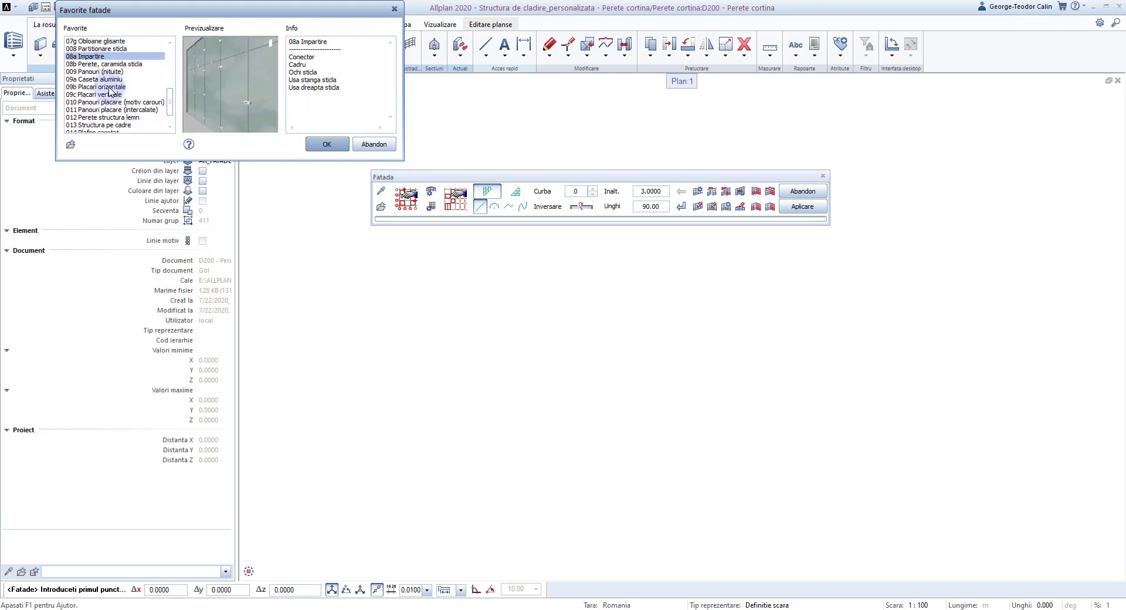
{"action": "left_click", "coordinate": [109, 80]}
{"action": "scroll", "coordinate": [133, 97], "scroll_direction": "down", "scroll_amount": 1}
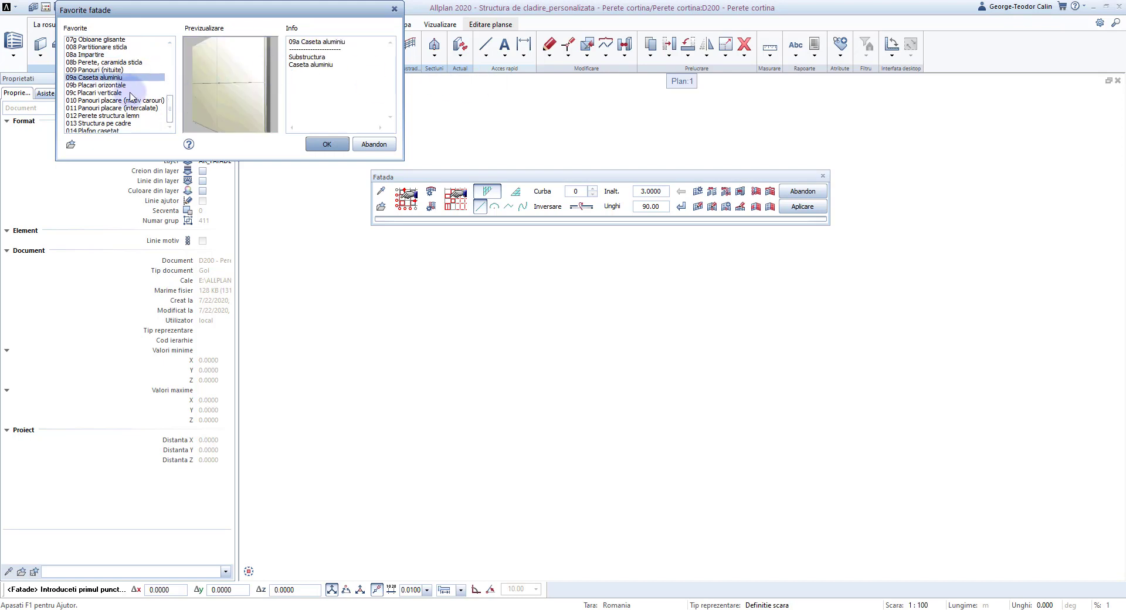
{"action": "left_click", "coordinate": [119, 104]}
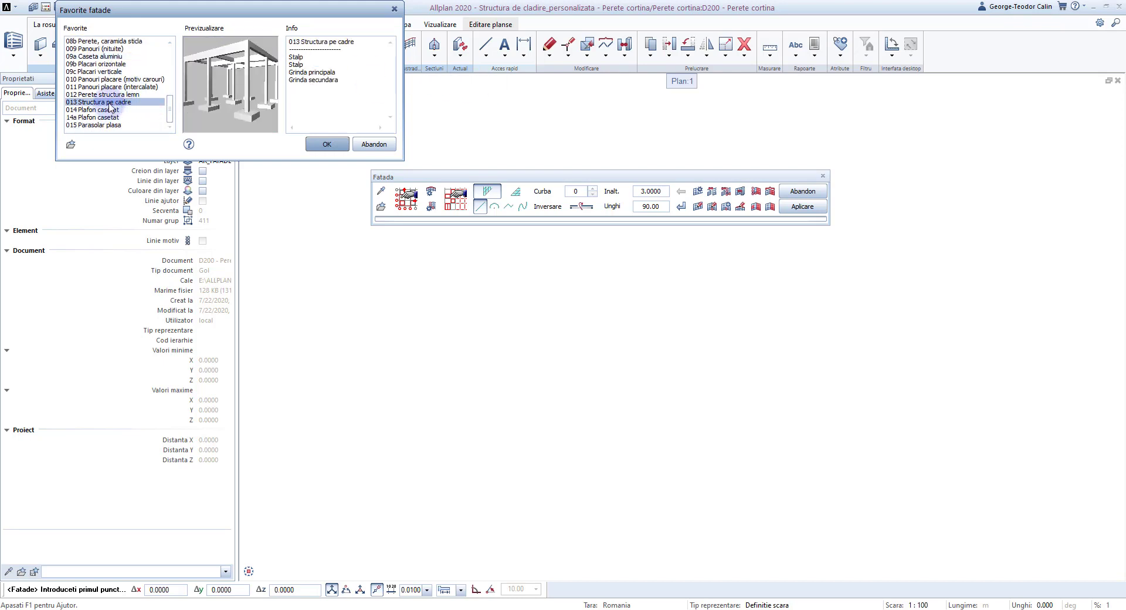
{"action": "left_click", "coordinate": [106, 95]}
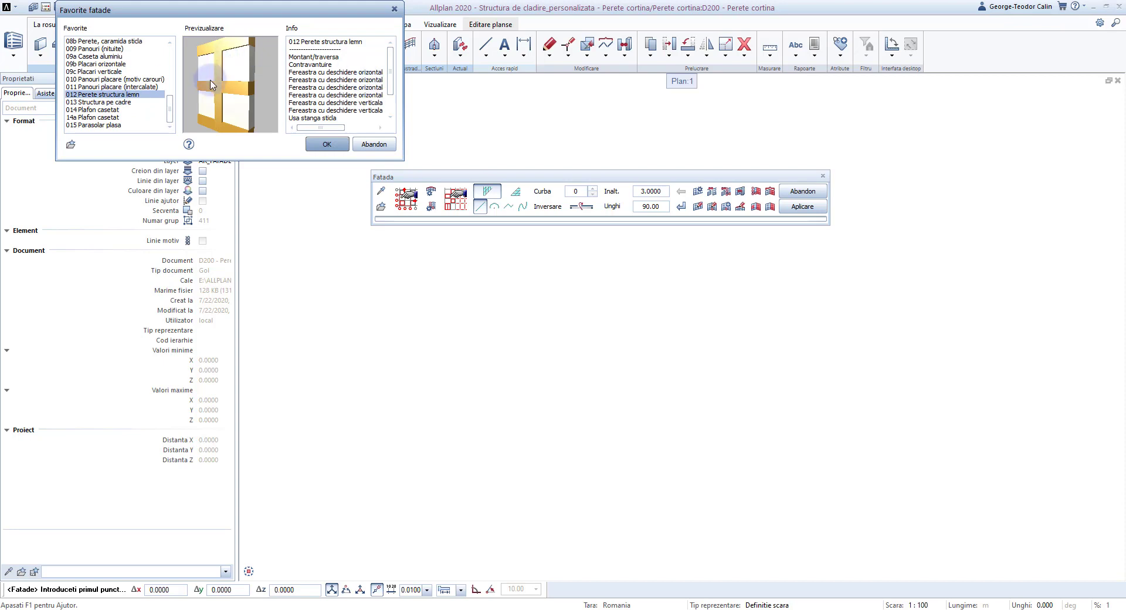
{"action": "left_click", "coordinate": [116, 103]}
{"action": "left_click", "coordinate": [119, 117]}
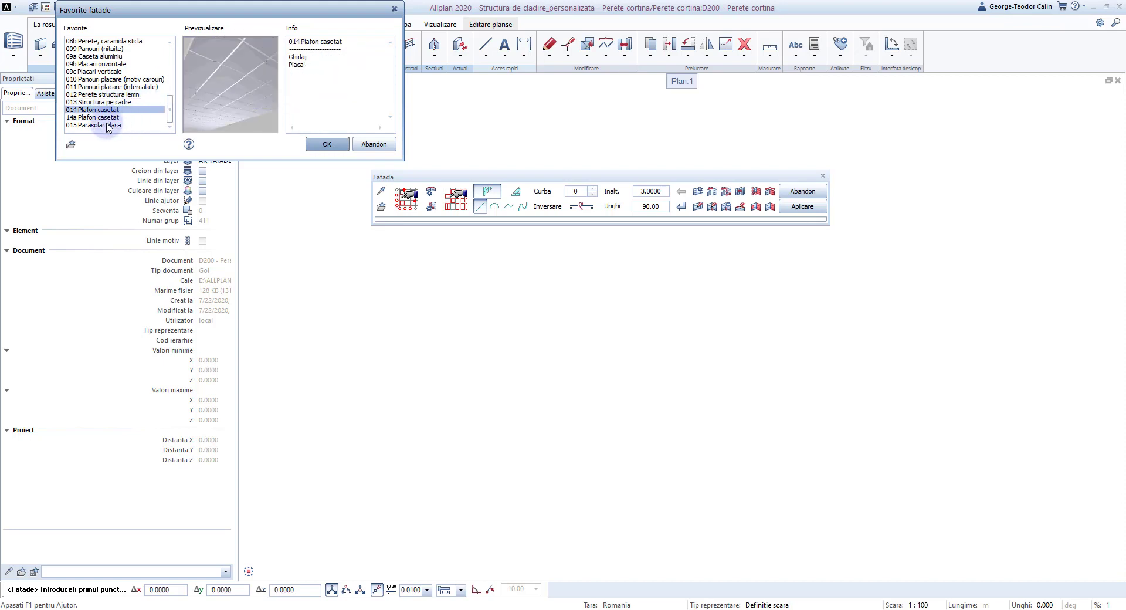
{"action": "left_click", "coordinate": [97, 124]}
{"action": "scroll", "coordinate": [147, 92], "scroll_direction": "up", "scroll_amount": 3}
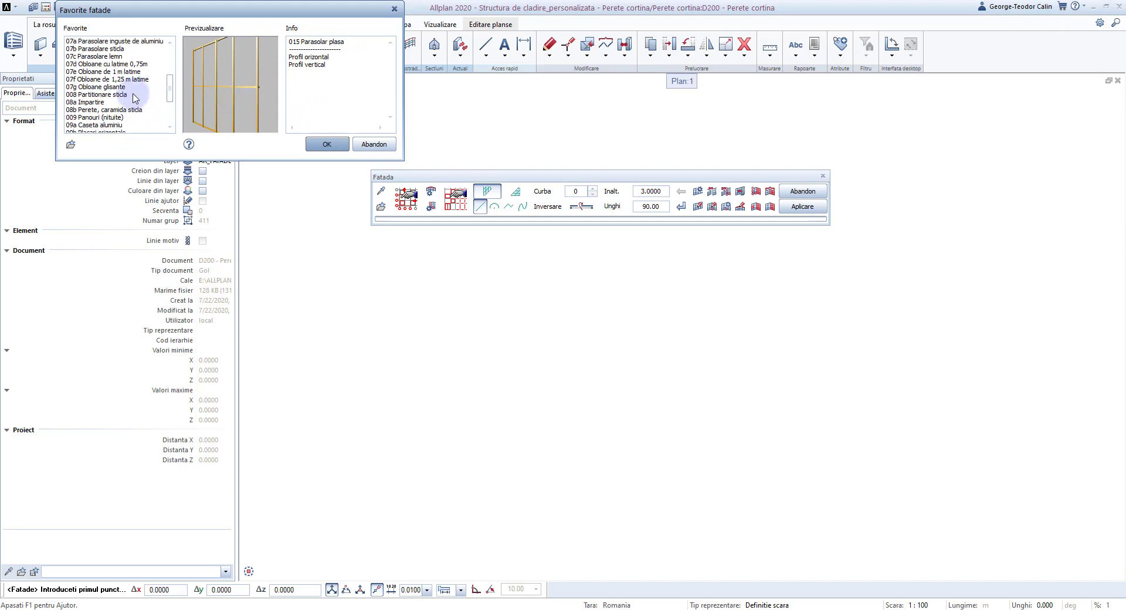
{"action": "scroll", "coordinate": [107, 77], "scroll_direction": "up", "scroll_amount": 2}
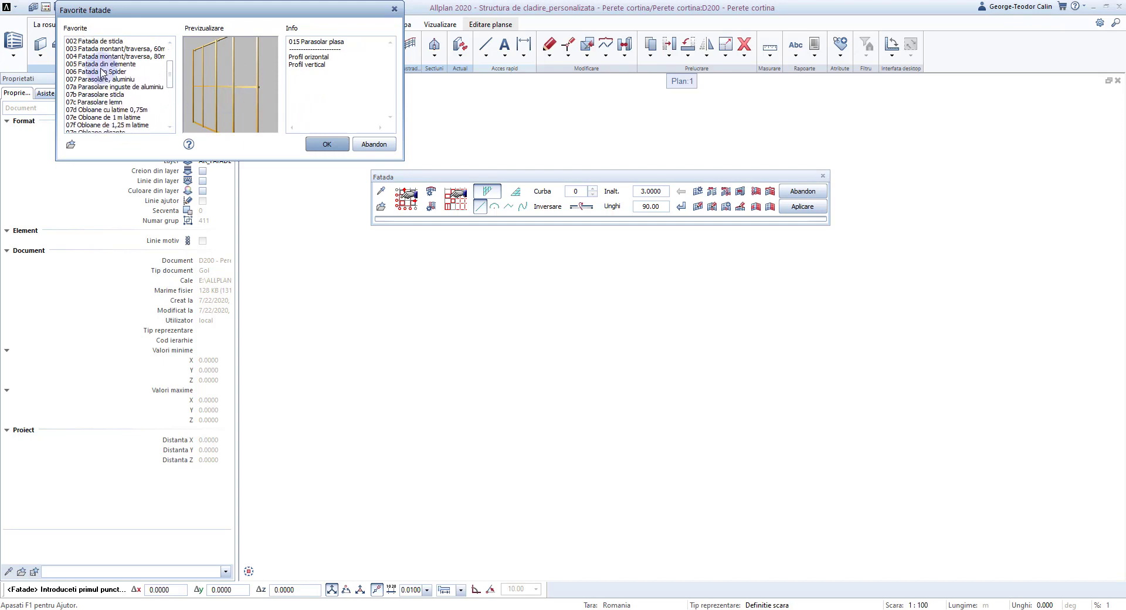
{"action": "scroll", "coordinate": [103, 72], "scroll_direction": "up", "scroll_amount": 3}
Choose 002 Fatada de sticla, read the preview-image help, and confirm the favourite
{"action": "left_click", "coordinate": [102, 64]}
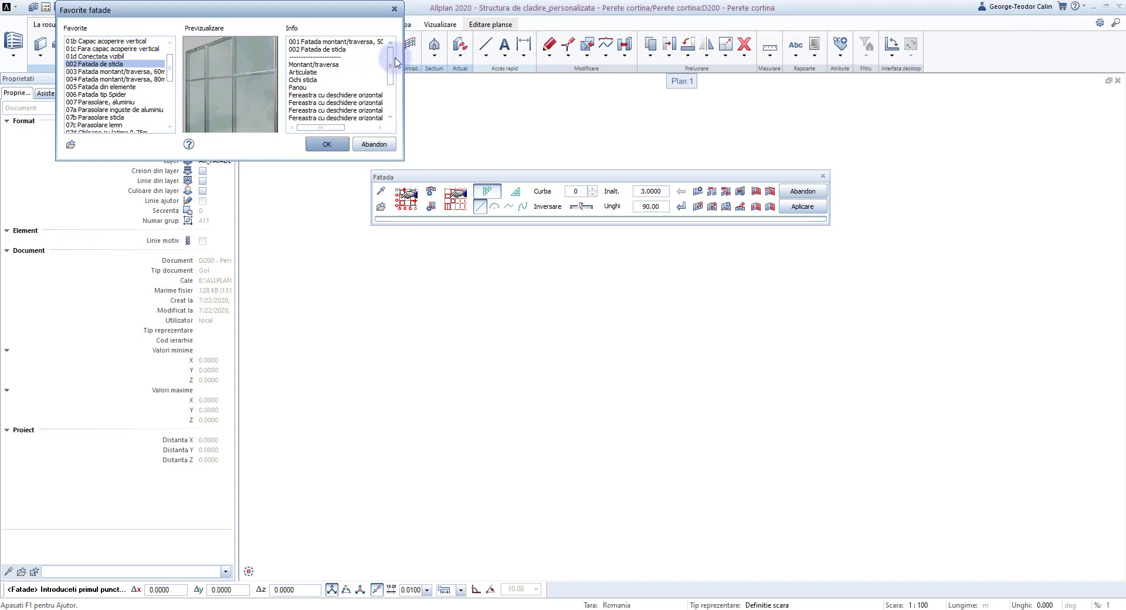
{"action": "mouse_move", "coordinate": [390, 64]}
{"action": "left_mouse_down"}
{"action": "mouse_move", "coordinate": [399, 99]}
{"action": "mouse_move", "coordinate": [389, 62]}
{"action": "left_mouse_up"}
{"action": "left_click", "coordinate": [188, 143]}
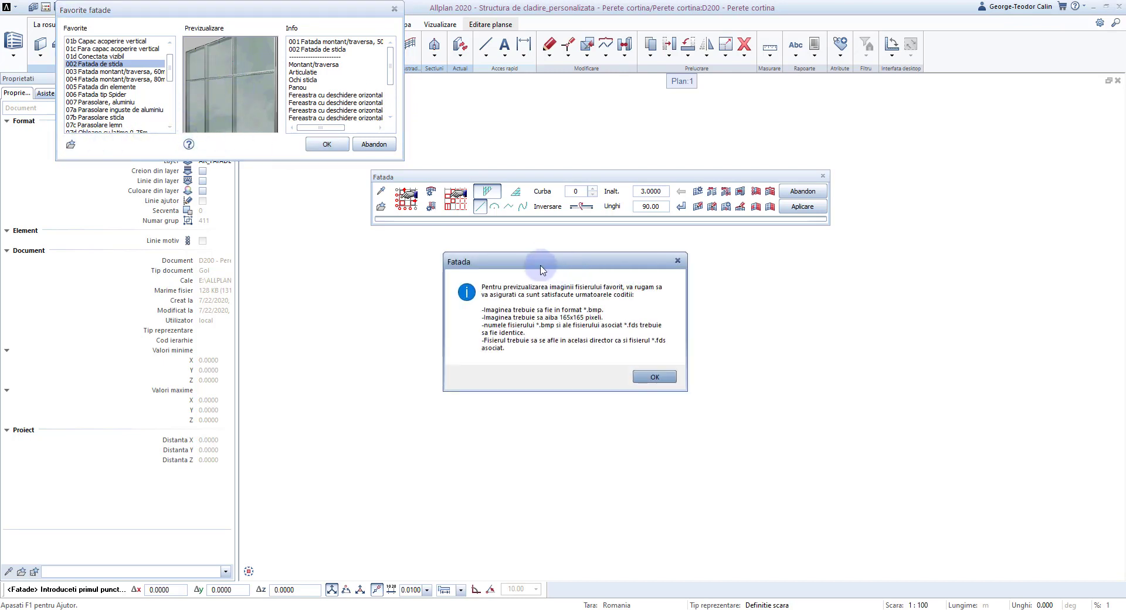
{"action": "left_click", "coordinate": [654, 376]}
{"action": "left_click", "coordinate": [328, 145]}
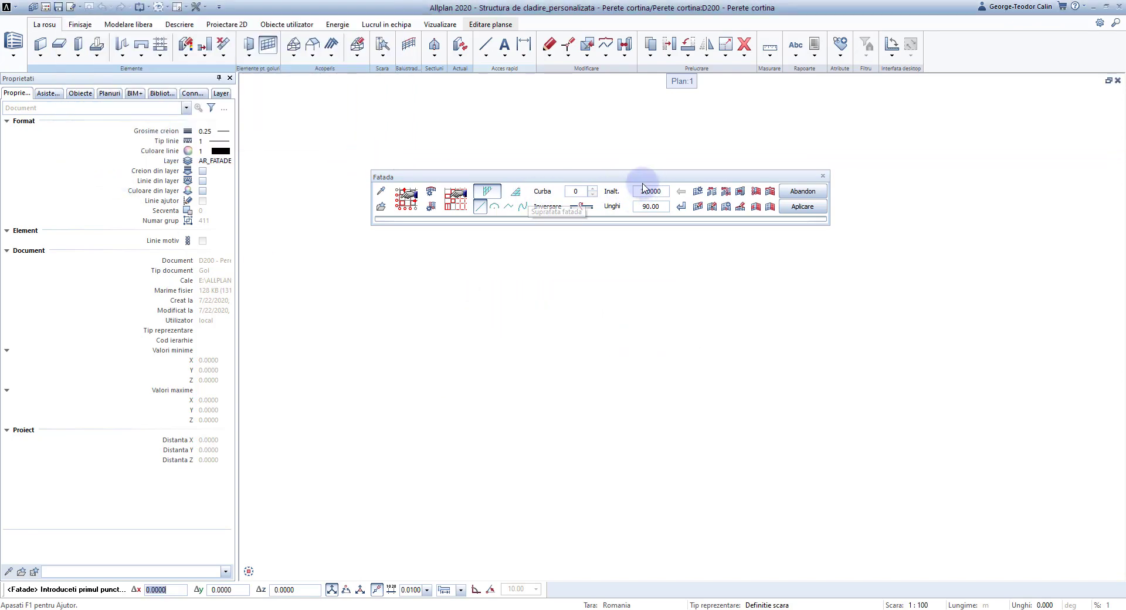
Set the facade height to 4.0000 and review both Setari tabs without changes
{"action": "left_click", "coordinate": [641, 190]}
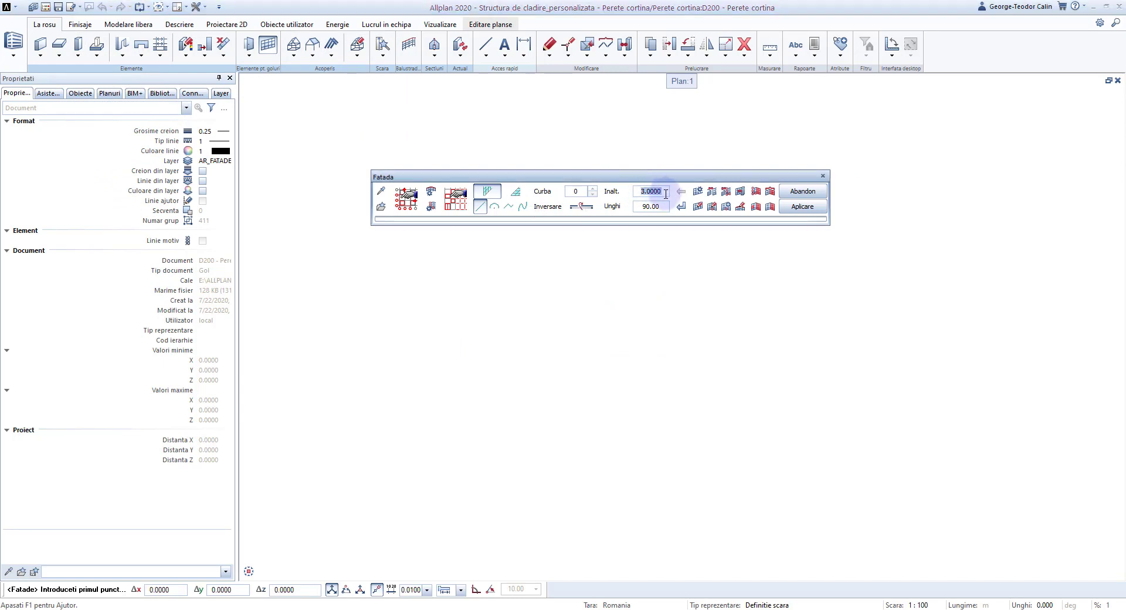
{"action": "type", "text": "4"}
{"action": "key", "text": "Return"}
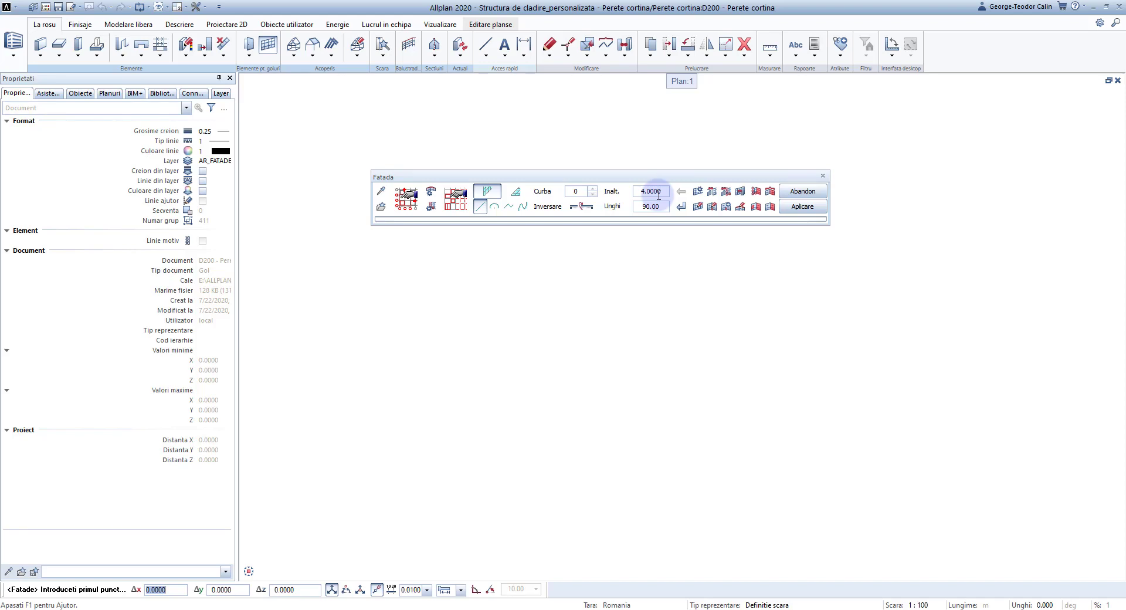
{"action": "left_click", "coordinate": [697, 192]}
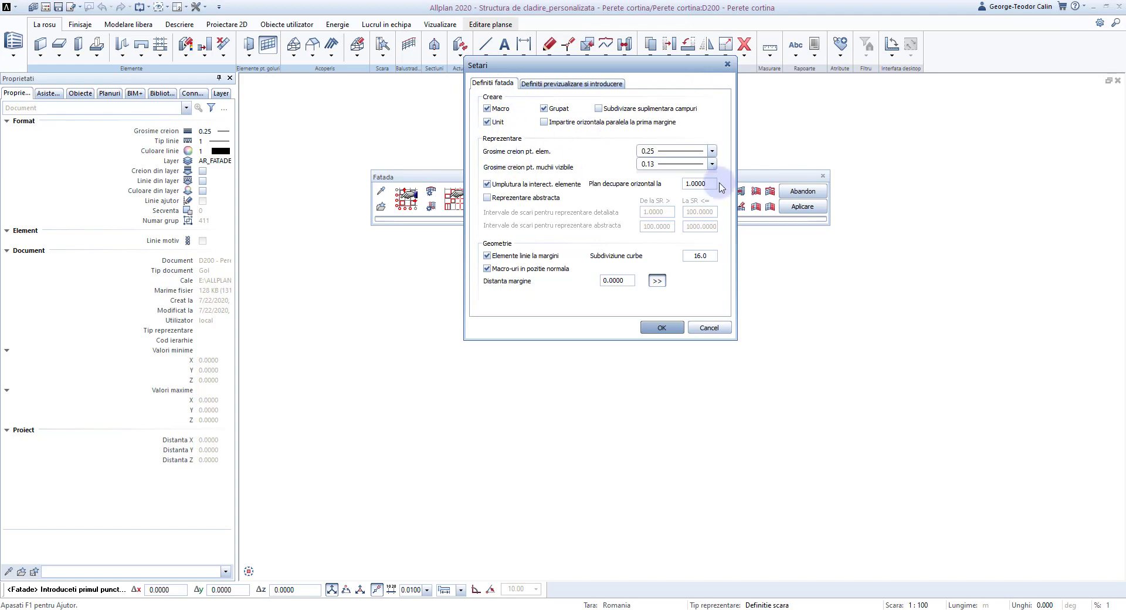
{"action": "left_click", "coordinate": [572, 84]}
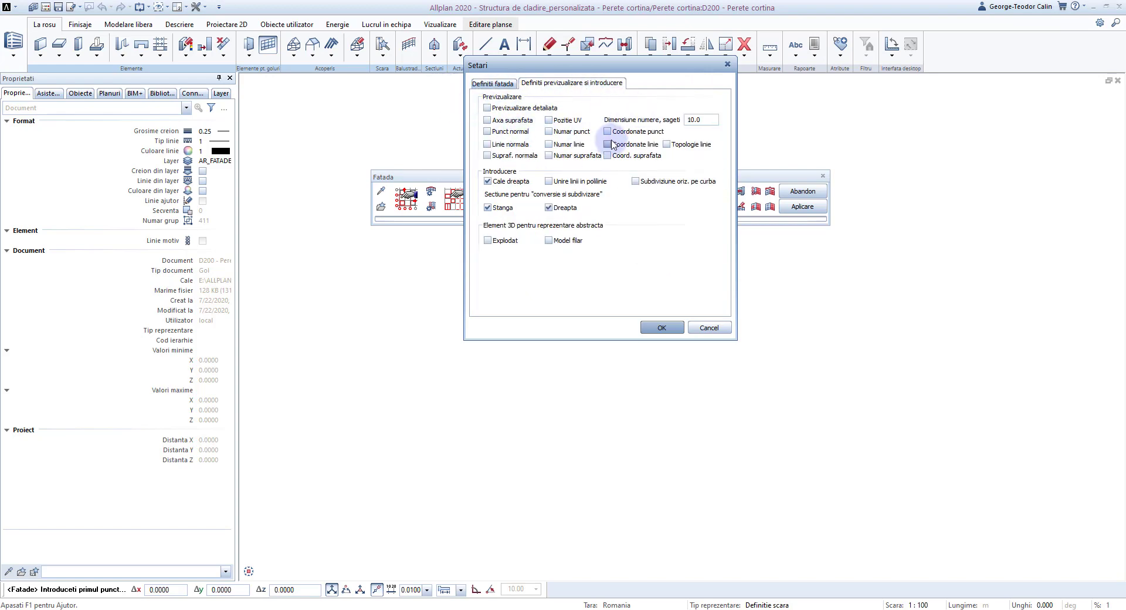
{"action": "left_click", "coordinate": [509, 85]}
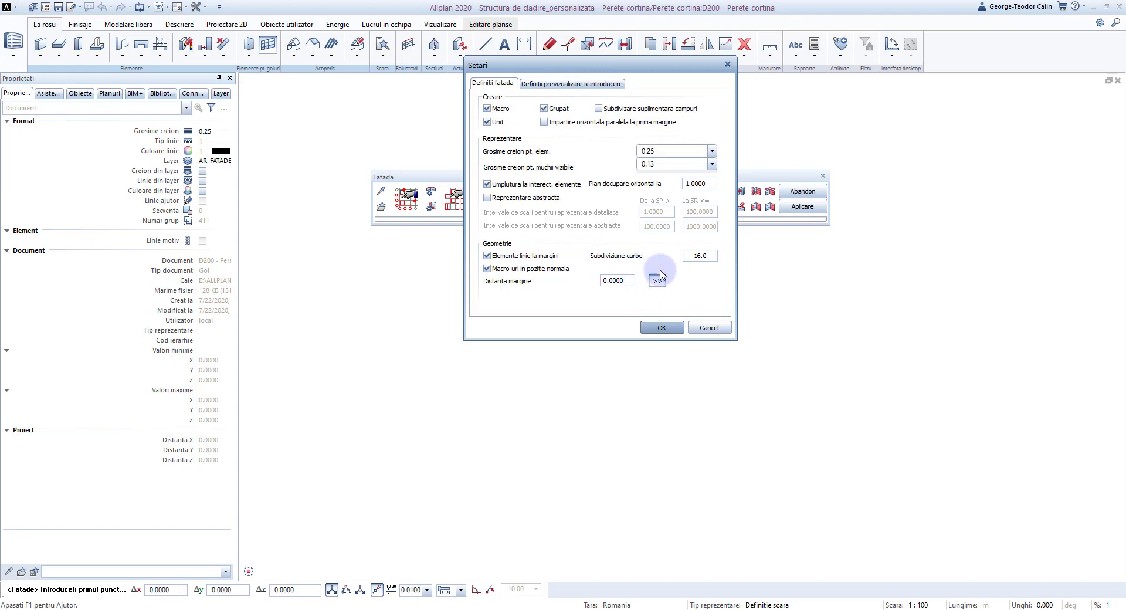
{"action": "left_click", "coordinate": [660, 328]}
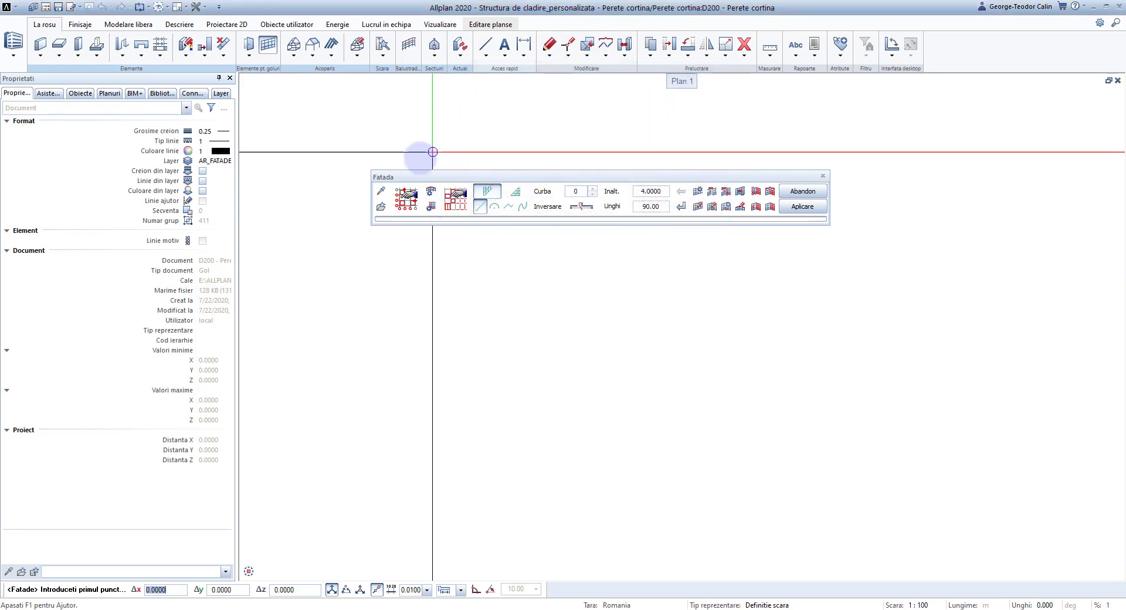
{"action": "left_click", "coordinate": [428, 198]}
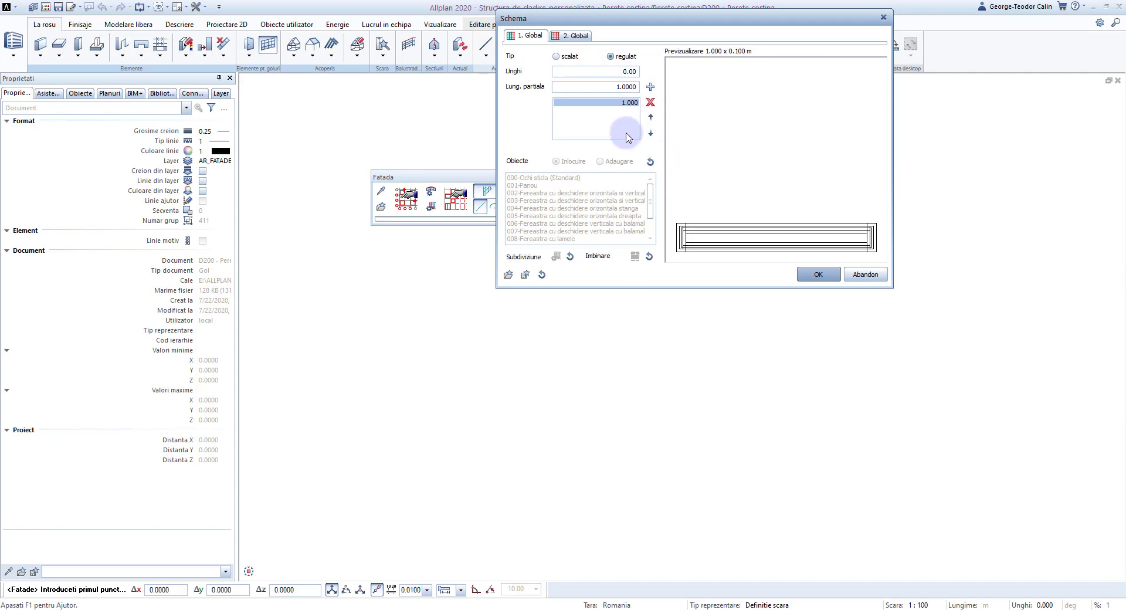
Set the horizontal subdivision to Distanta 1 referenced to Suprafata, then open the preview options
{"action": "left_click", "coordinate": [853, 276]}
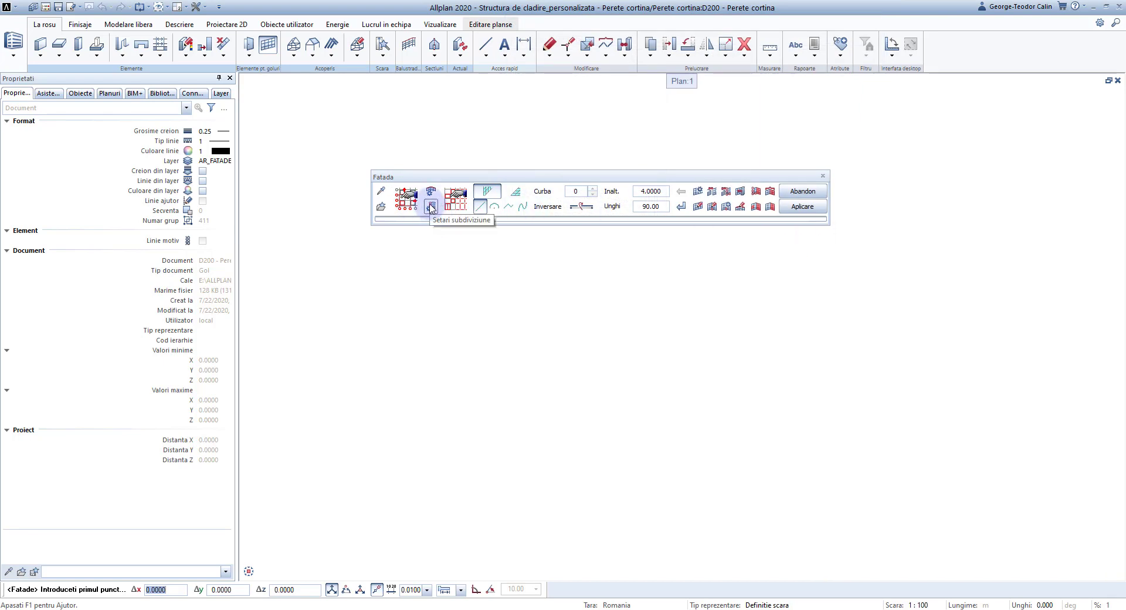
{"action": "left_click", "coordinate": [431, 206]}
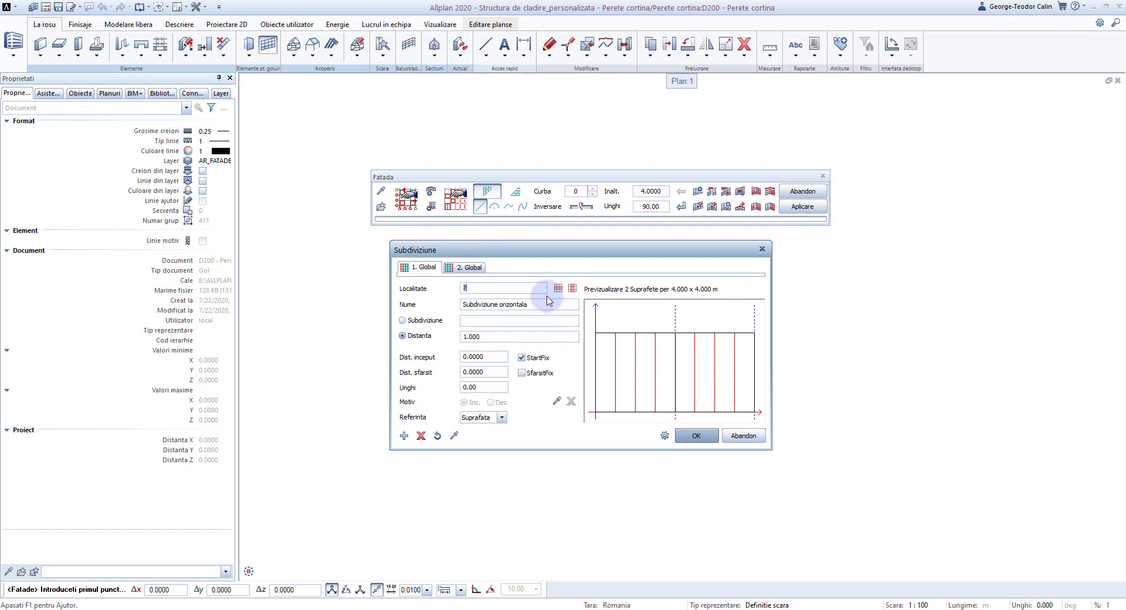
{"action": "left_click", "coordinate": [475, 288]}
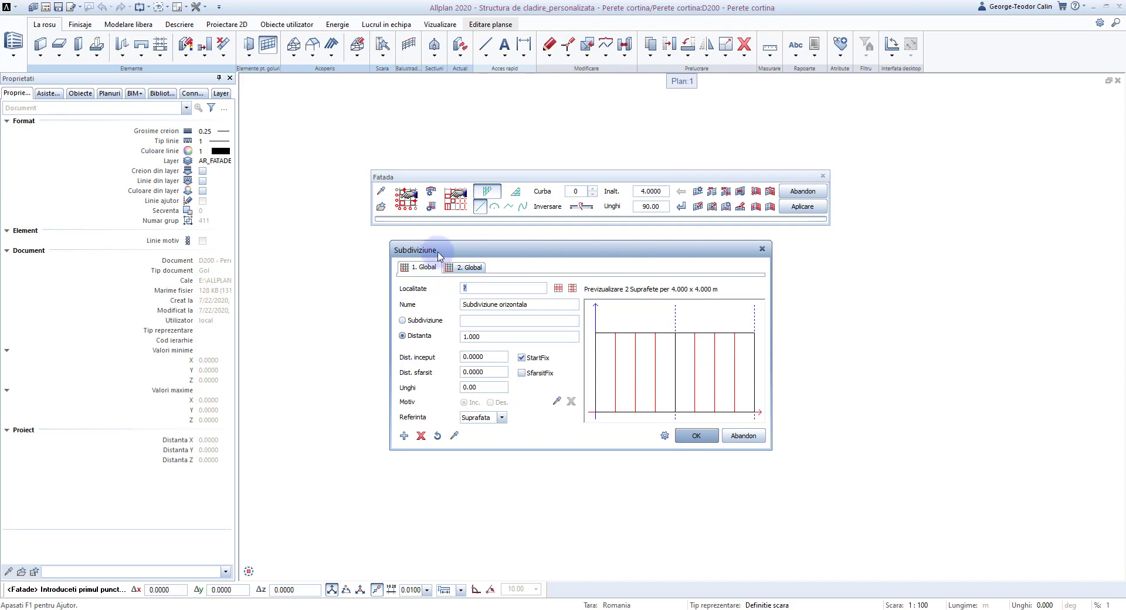
{"action": "left_click", "coordinate": [460, 267]}
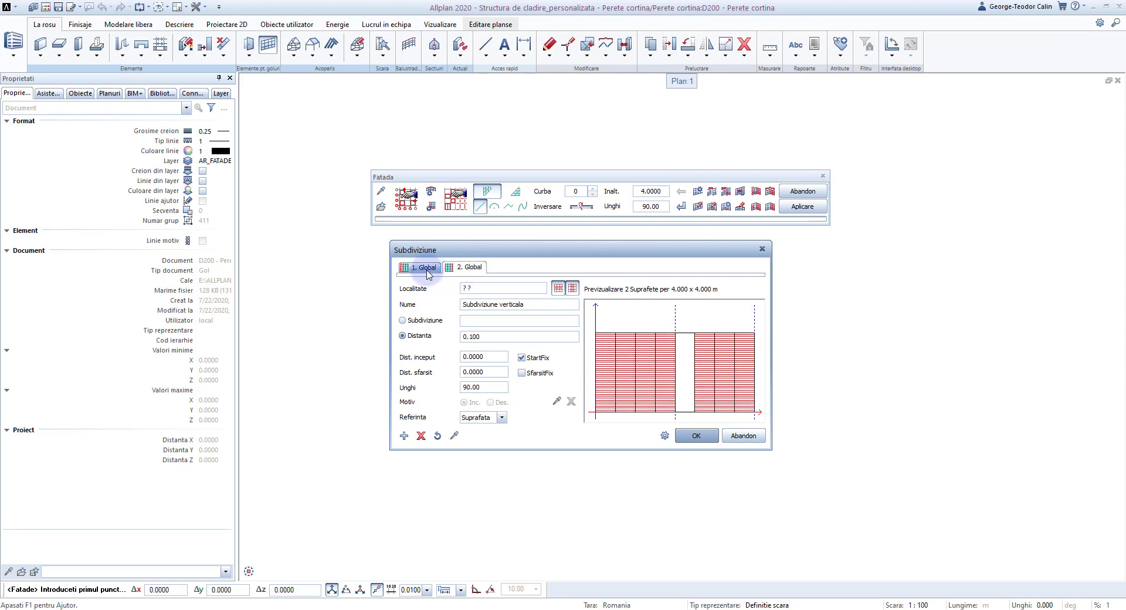
{"action": "left_click", "coordinate": [426, 269]}
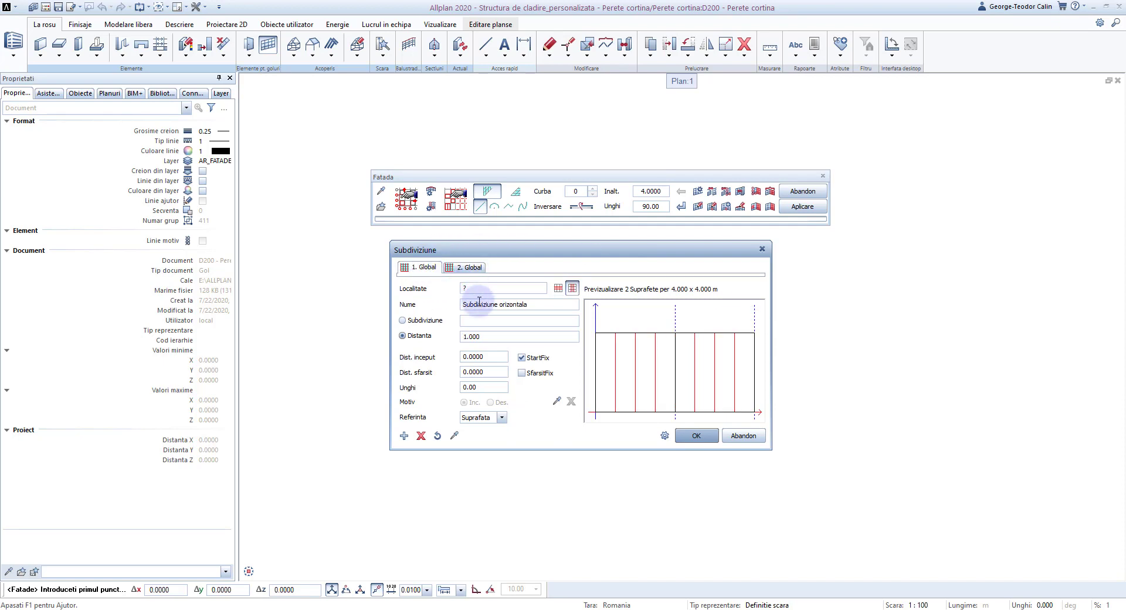
{"action": "left_click", "coordinate": [532, 304]}
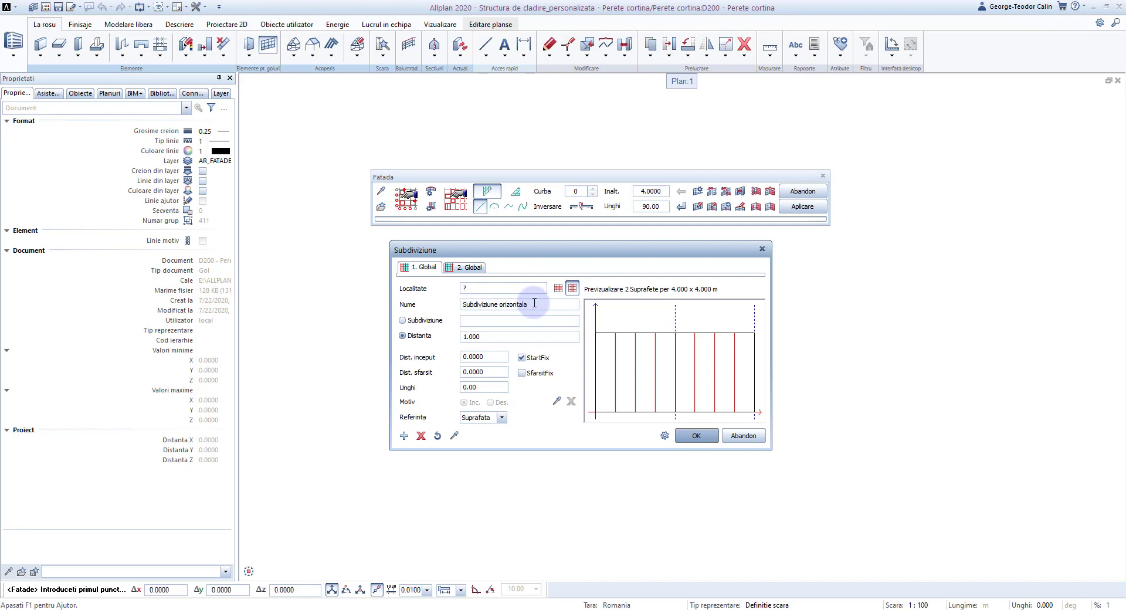
{"action": "left_click", "coordinate": [433, 326]}
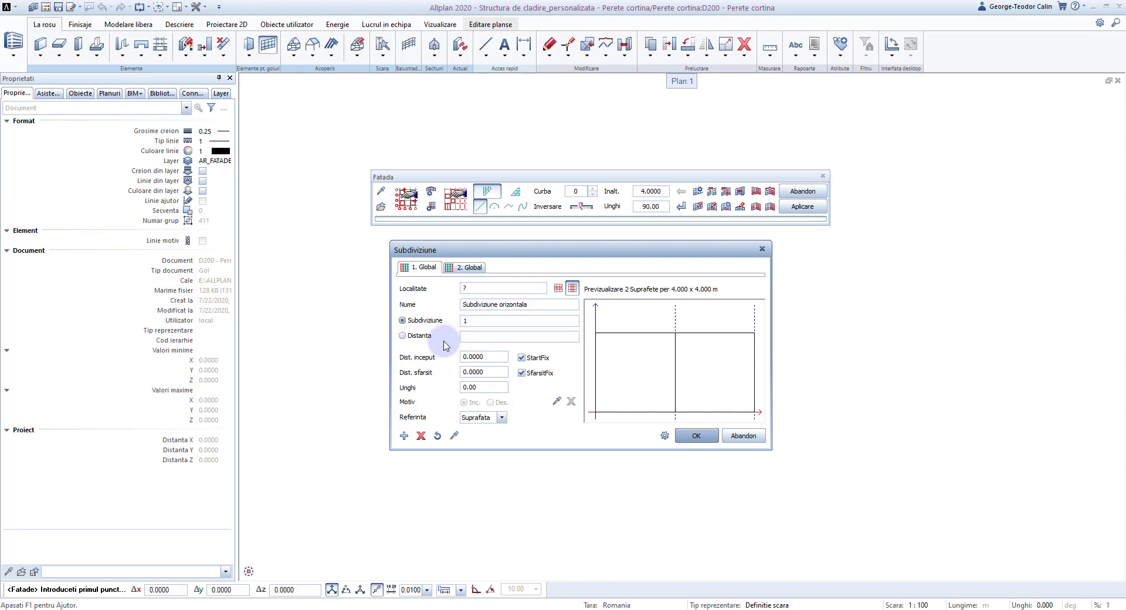
{"action": "left_click", "coordinate": [402, 336]}
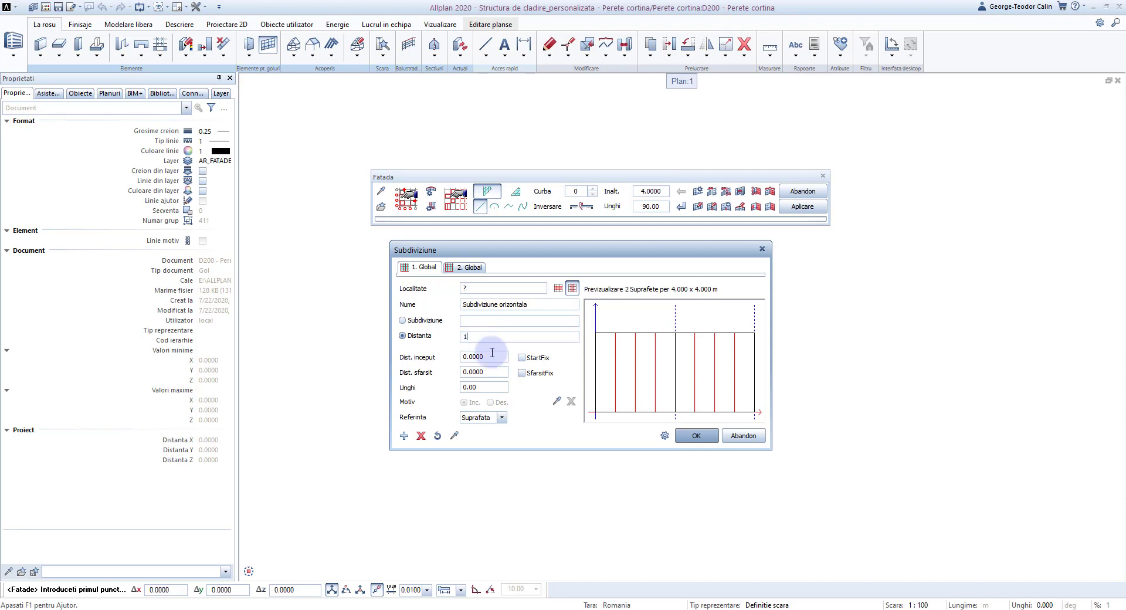
{"action": "left_click", "coordinate": [499, 420]}
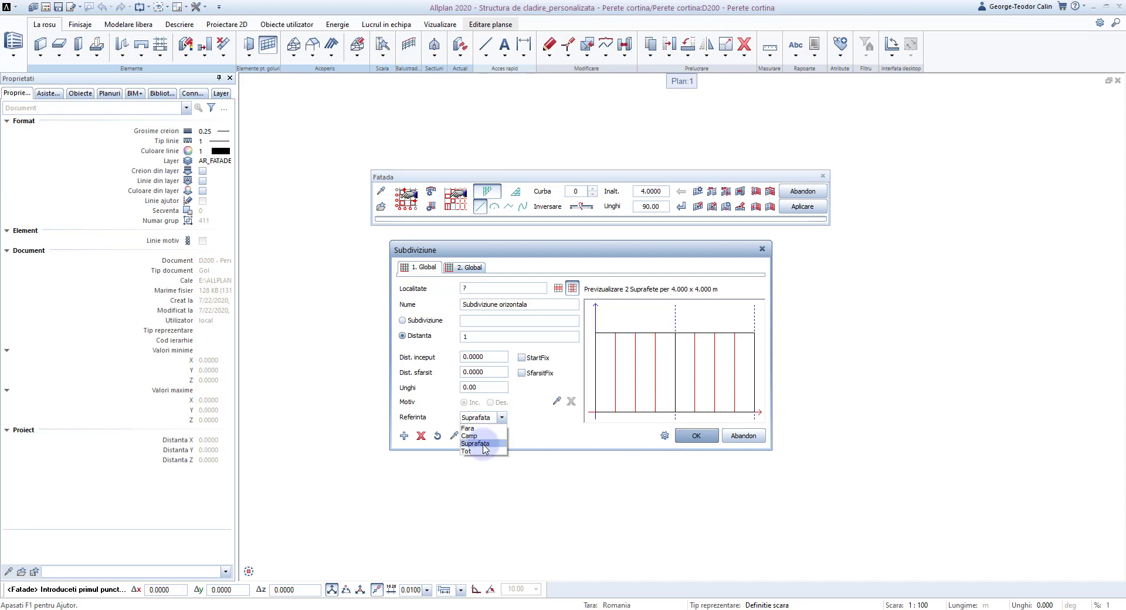
{"action": "left_click", "coordinate": [482, 445]}
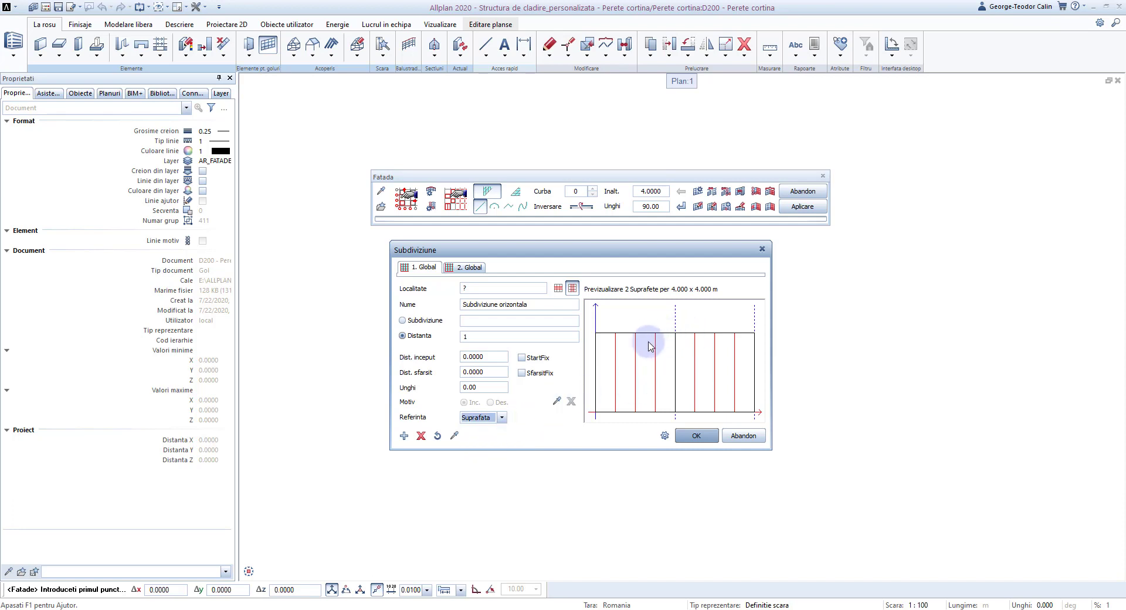
{"action": "left_click", "coordinate": [664, 435]}
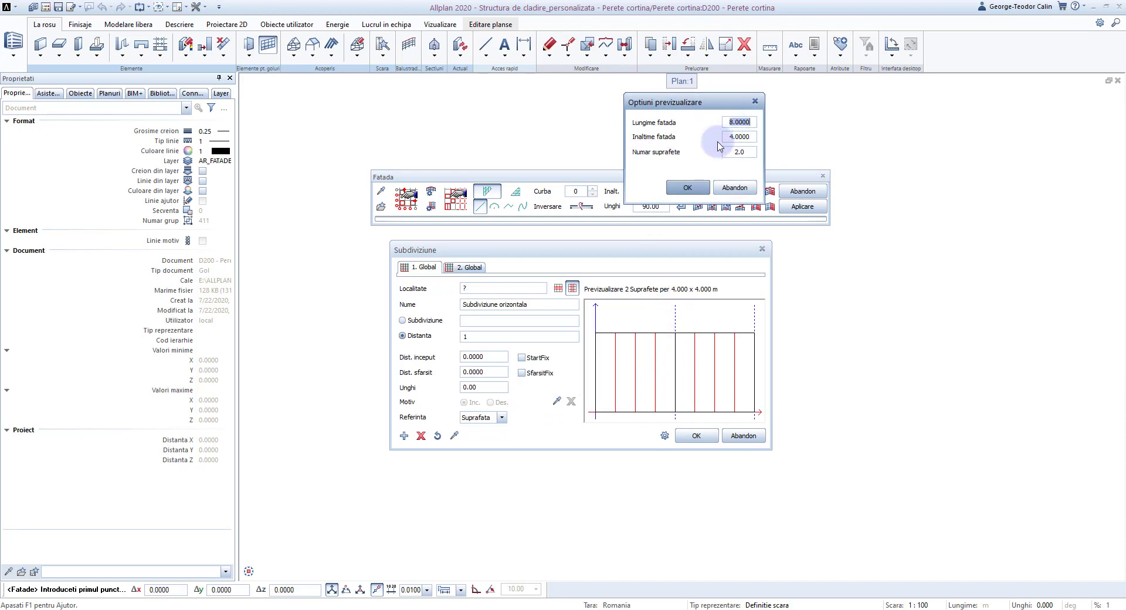
Set the preview to 1 surface of 4.000 x 4.000 m and re-enter distance 1
{"action": "left_click", "coordinate": [738, 152]}
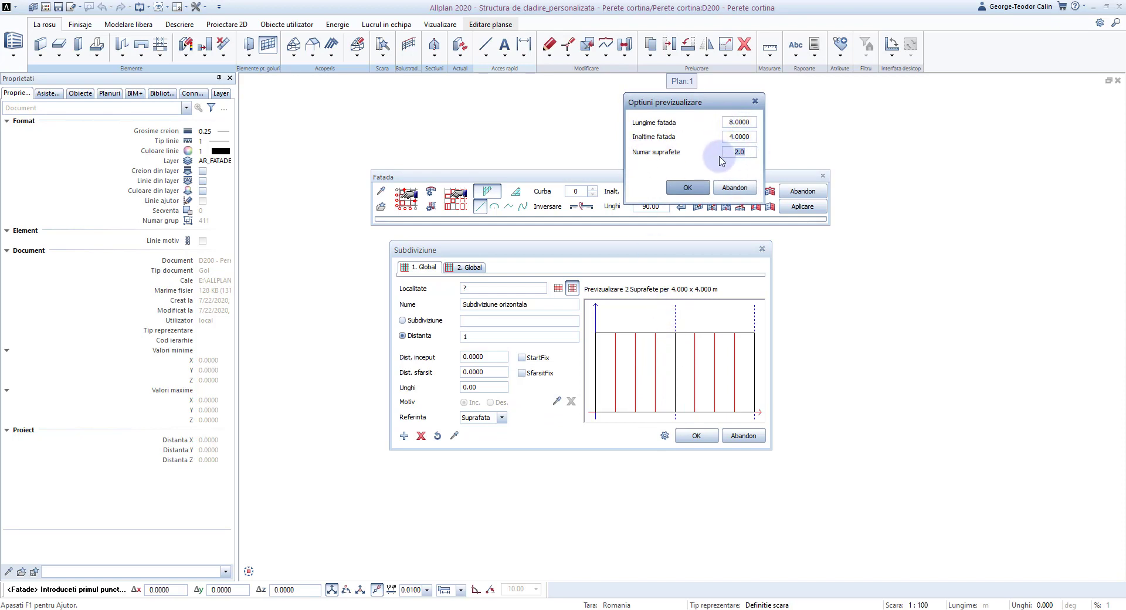
{"action": "type", "text": "1"}
{"action": "left_click", "coordinate": [688, 185]}
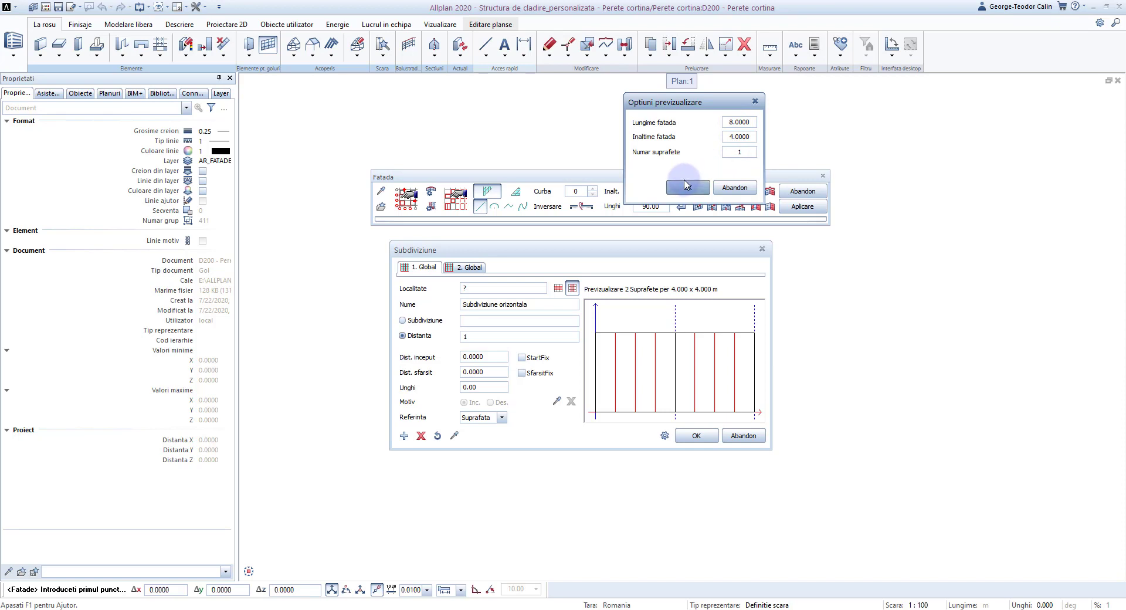
{"action": "left_click", "coordinate": [729, 123]}
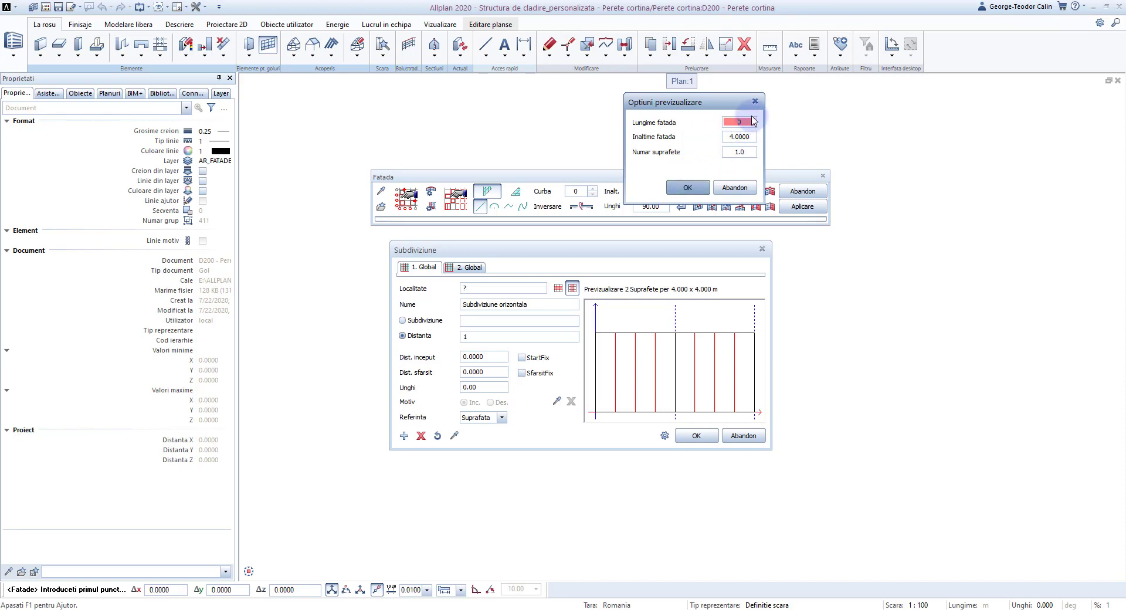
{"action": "type", "text": "4"}
{"action": "key", "text": "Return"}
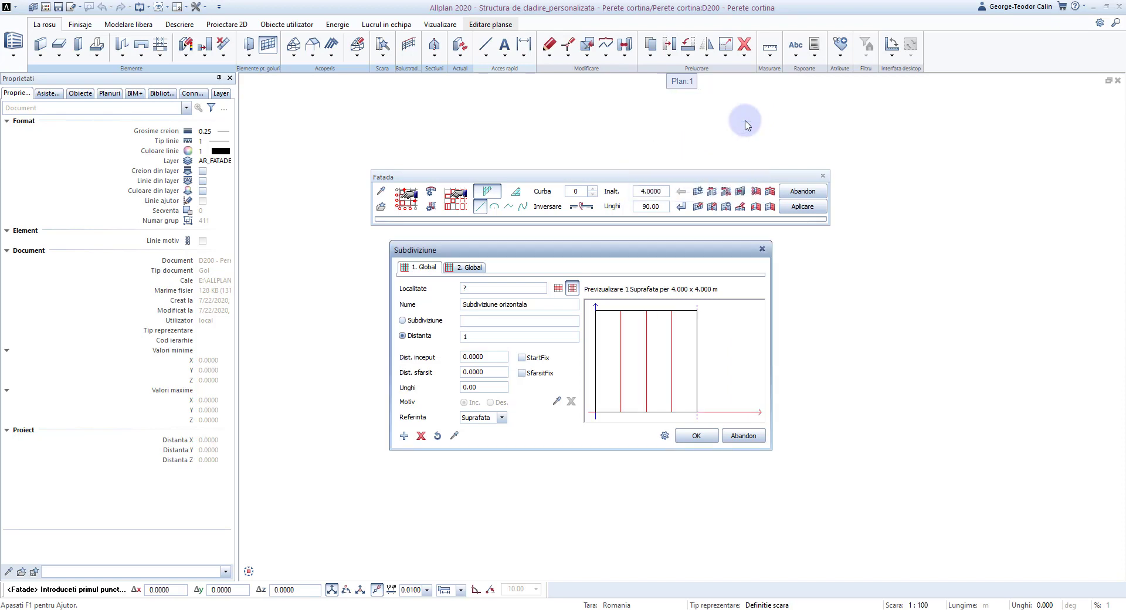
{"action": "left_click", "coordinate": [466, 334]}
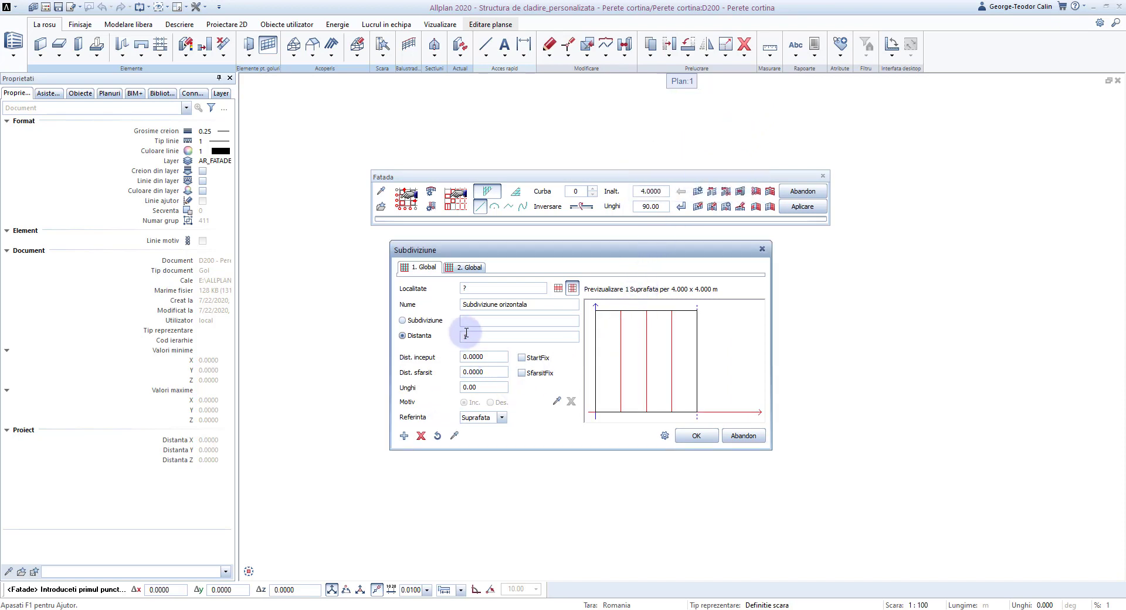
{"action": "type", "text": "1"}
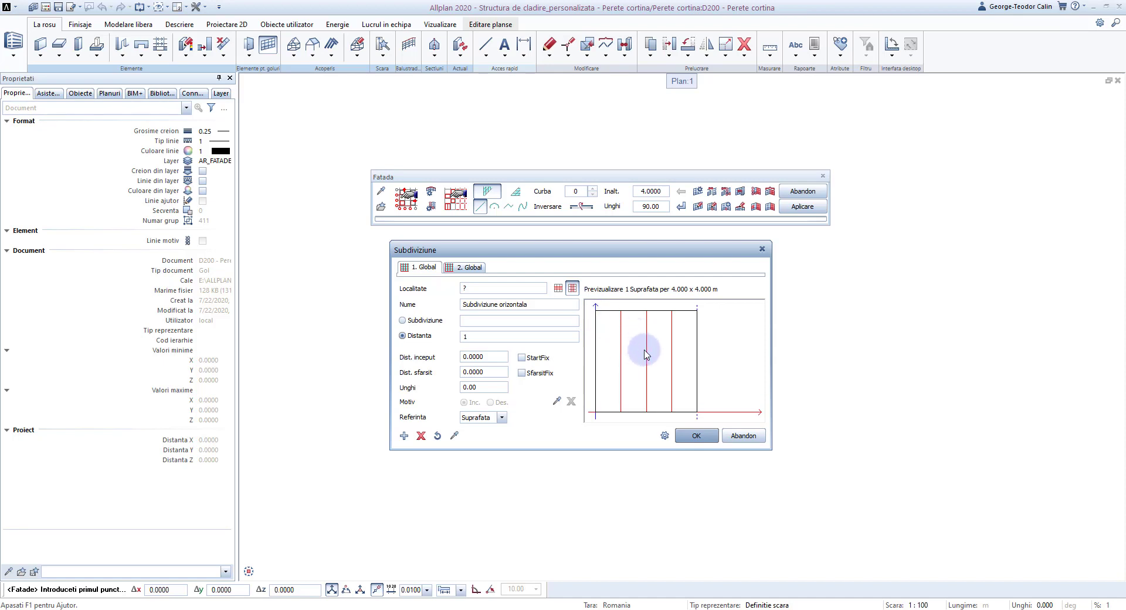
Set the vertical subdivision to Distanta 1 relative to Suprafata instead of 3 parts, and accept
{"action": "left_click", "coordinate": [476, 268]}
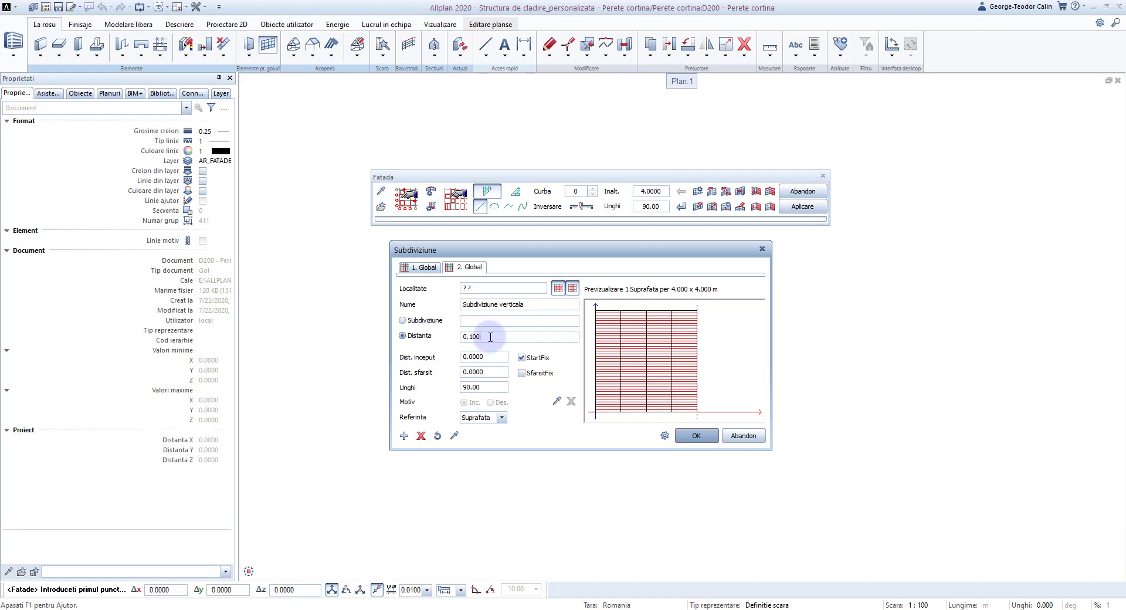
{"action": "left_click", "coordinate": [434, 321]}
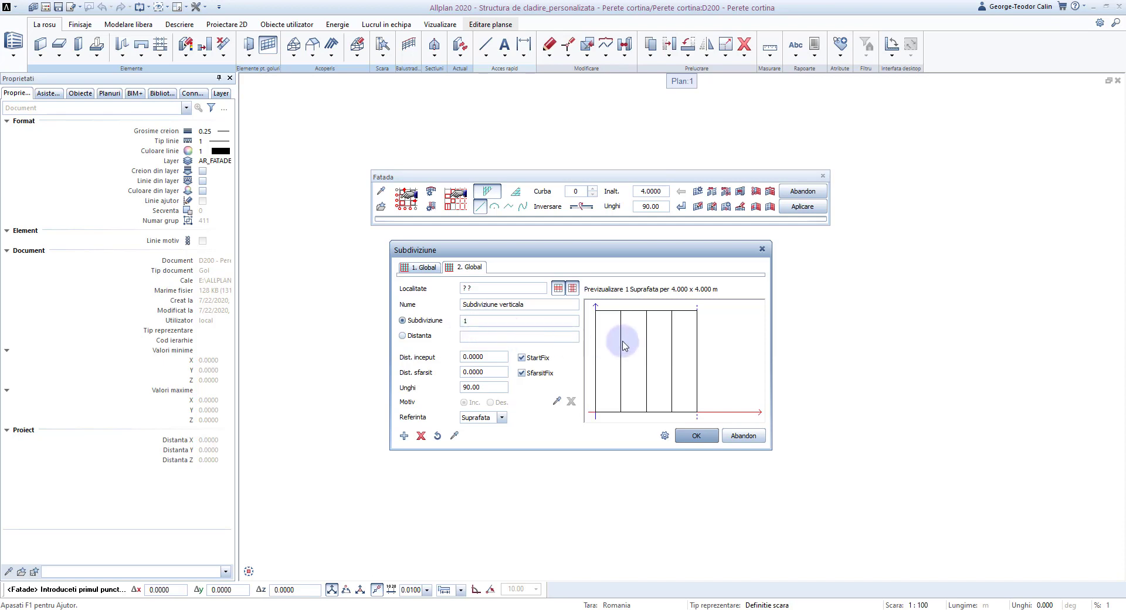
{"action": "type", "text": "3"}
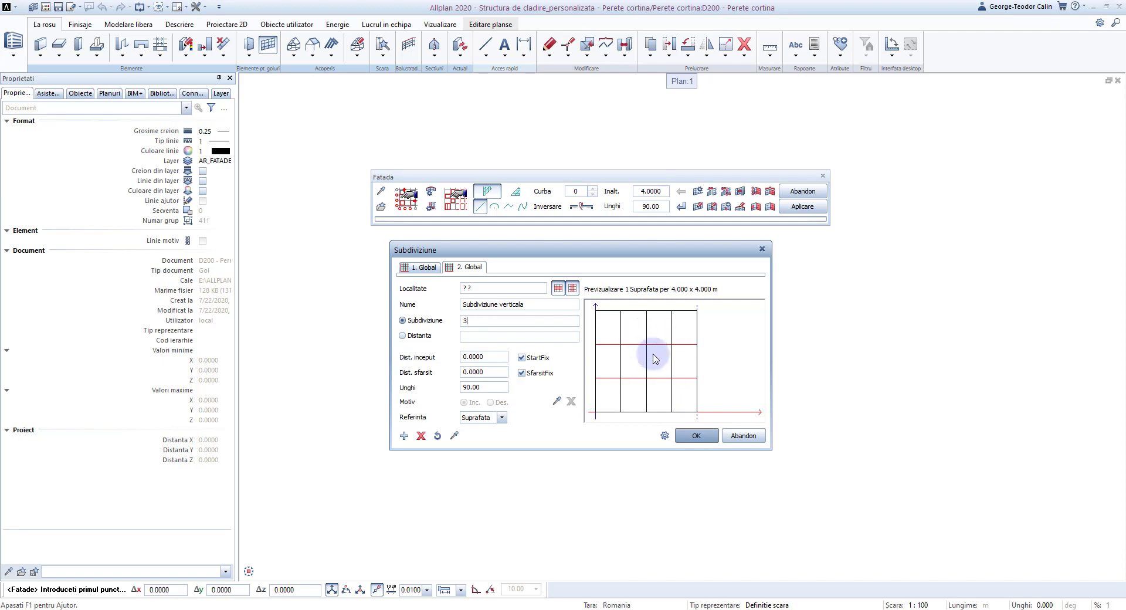
{"action": "left_click_drag", "start_coordinate": [487, 321], "coordinate": [450, 323]}
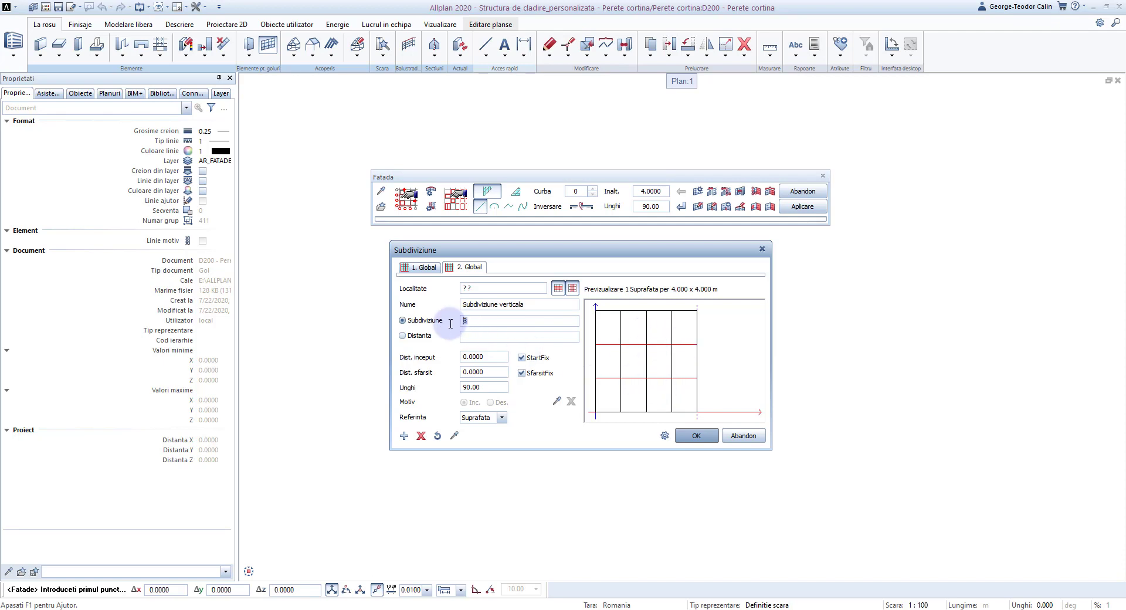
{"action": "left_click", "coordinate": [435, 336]}
{"action": "type", "text": "1"}
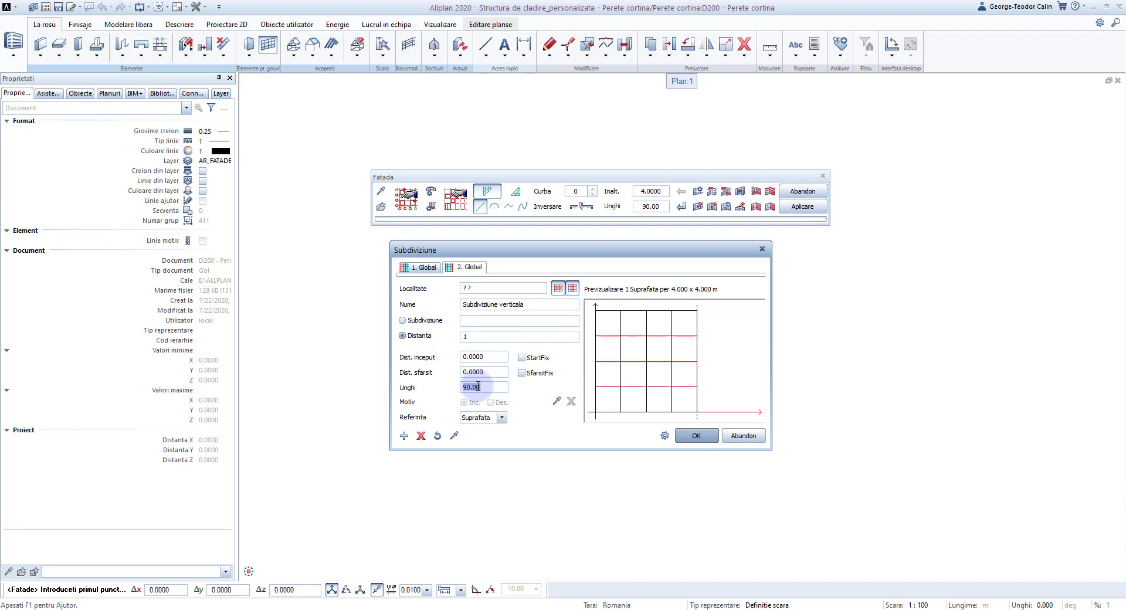
{"action": "left_click", "coordinate": [501, 417]}
{"action": "left_click", "coordinate": [481, 437]}
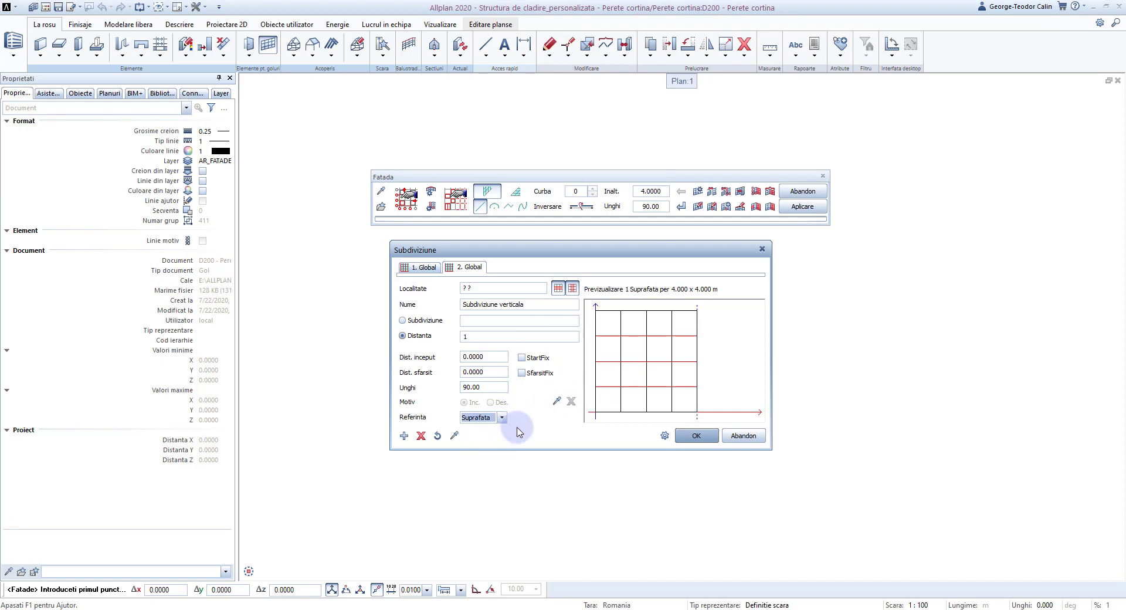
{"action": "left_click", "coordinate": [679, 439]}
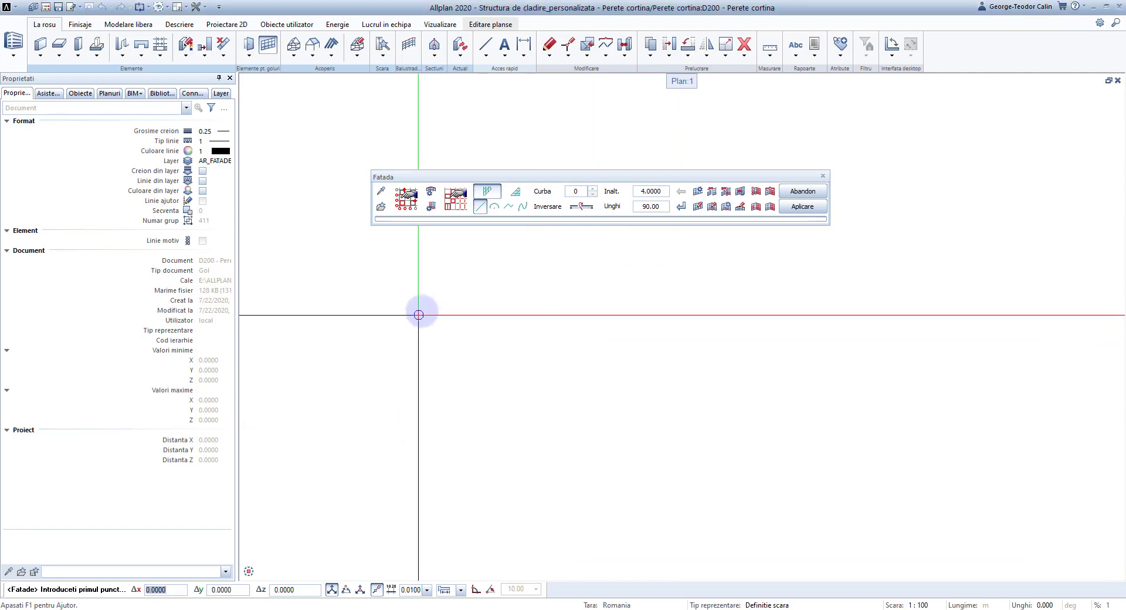
Draw a straight 10 m facade from a picked start point and end the Fatada tool
{"action": "left_click", "coordinate": [417, 317]}
{"action": "type", "text": "10"}
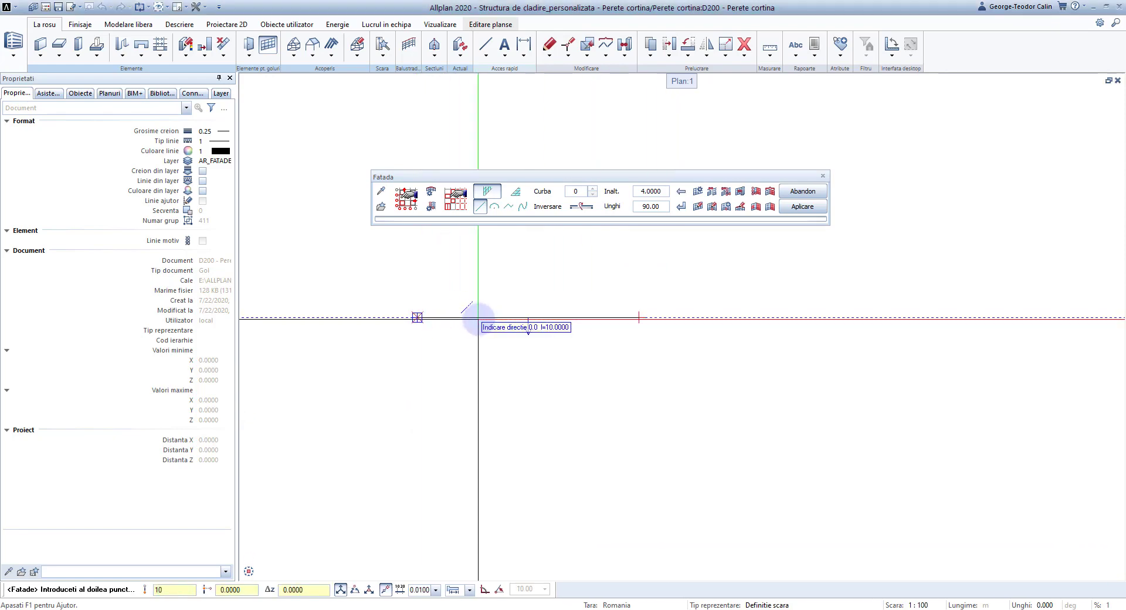
{"action": "key", "text": "Return"}
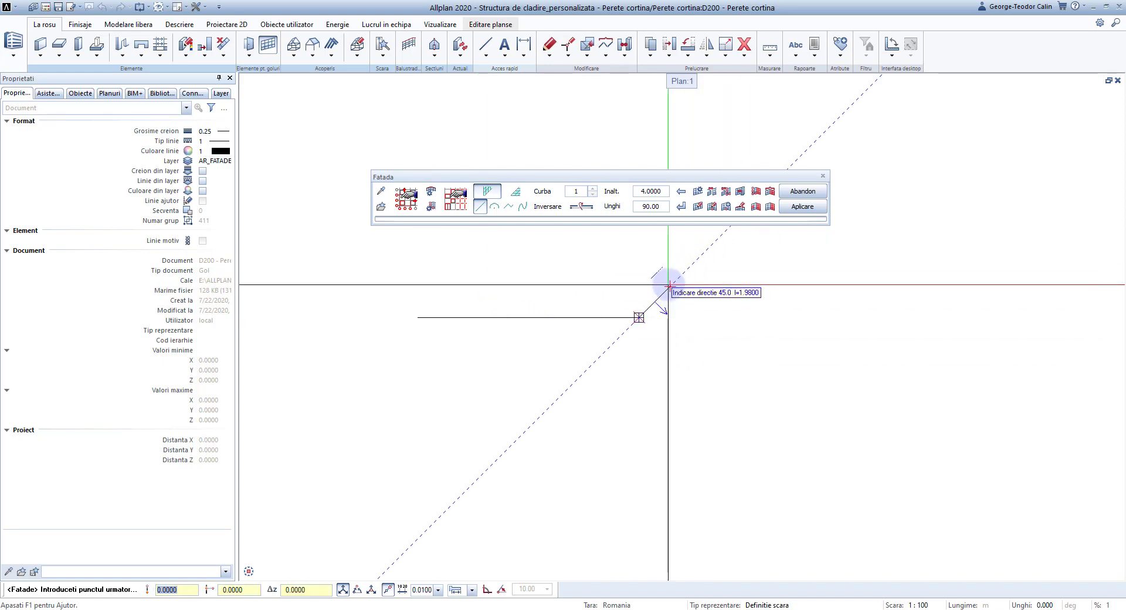
{"action": "key", "text": "Escape"}
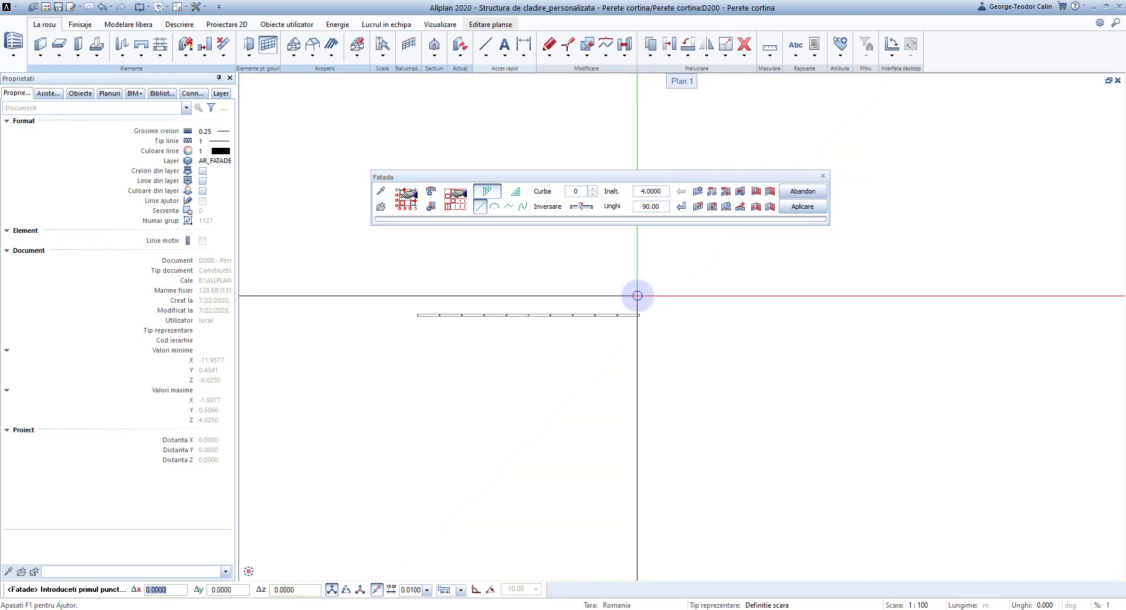
{"action": "key", "text": "Escape"}
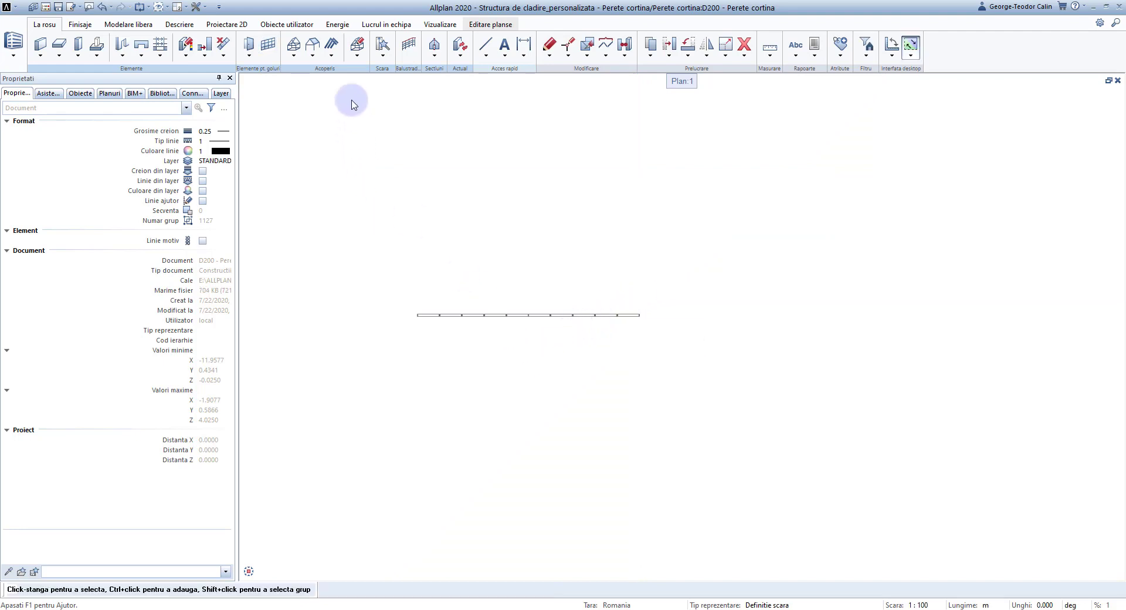
Show the menu bar and arrange perspective, front and plan viewports with a widened plan
{"action": "left_click", "coordinate": [220, 6]}
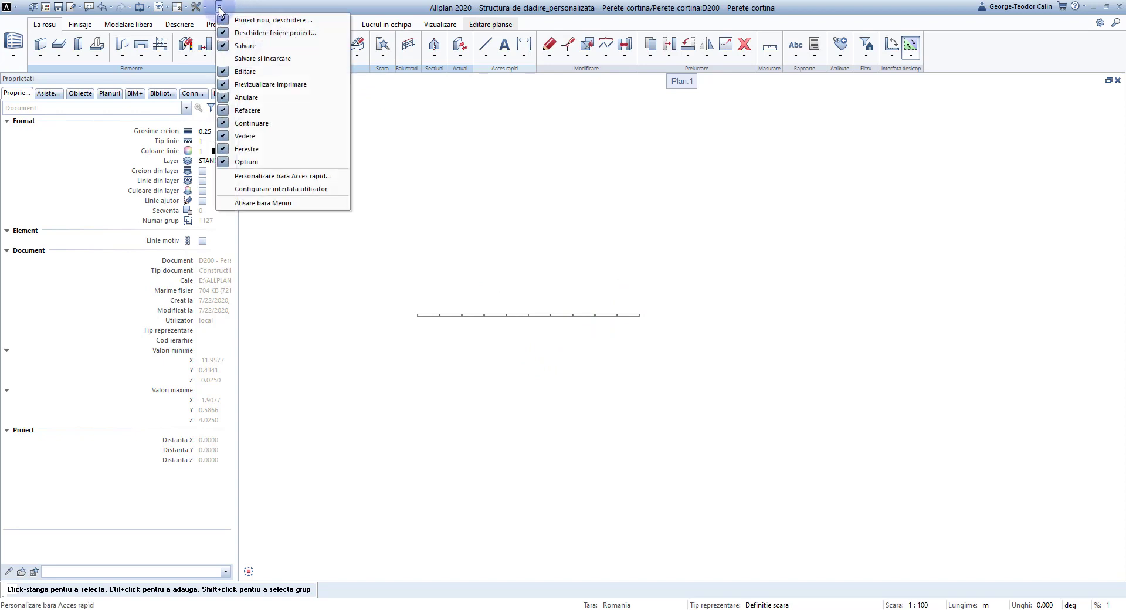
{"action": "left_click", "coordinate": [264, 203]}
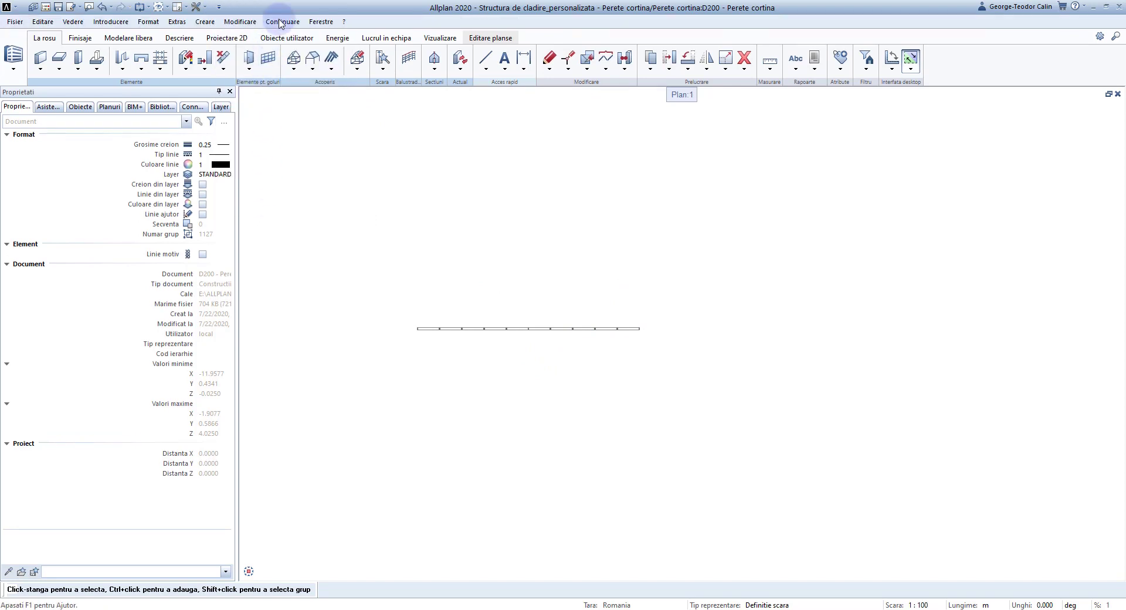
{"action": "left_click", "coordinate": [313, 22]}
{"action": "left_click", "coordinate": [337, 75]}
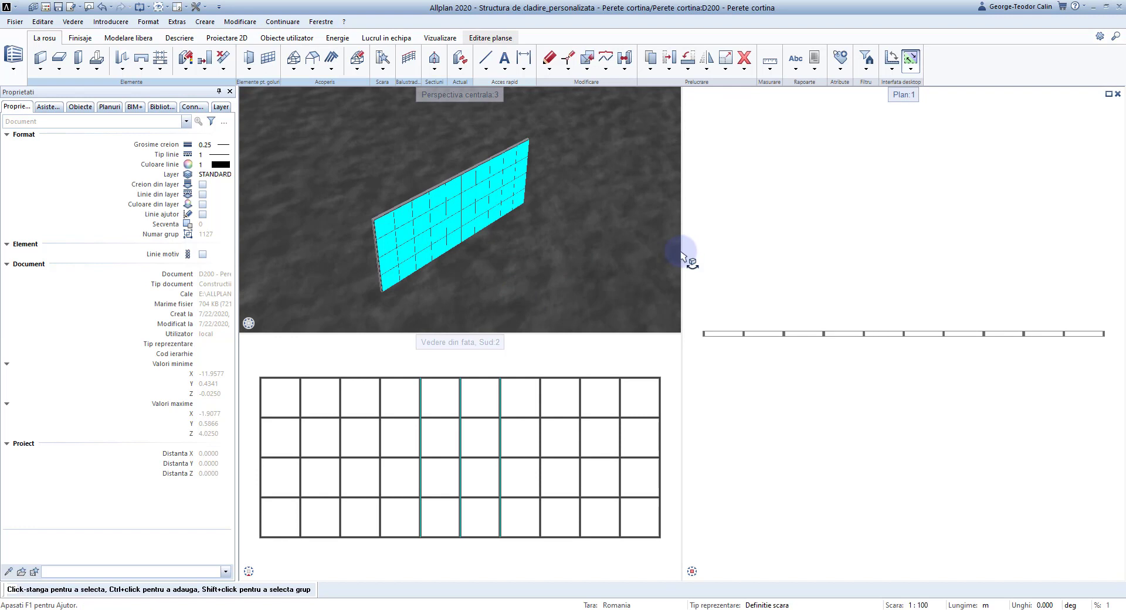
{"action": "left_click_drag", "start_coordinate": [680, 251], "coordinate": [459, 252]}
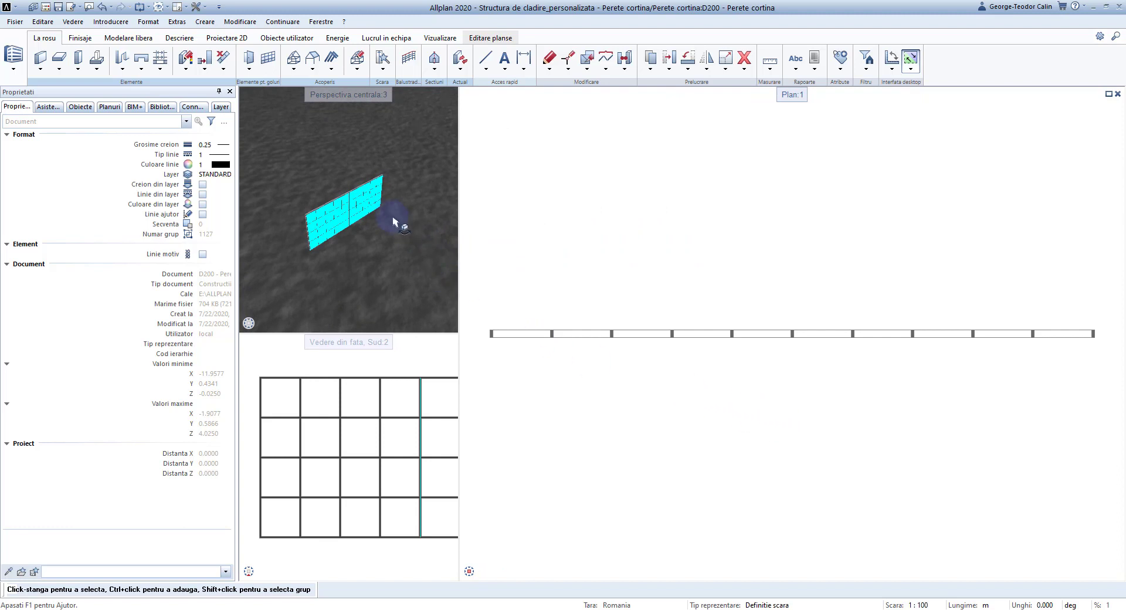
{"action": "scroll", "coordinate": [354, 195], "scroll_direction": "up", "scroll_amount": 5}
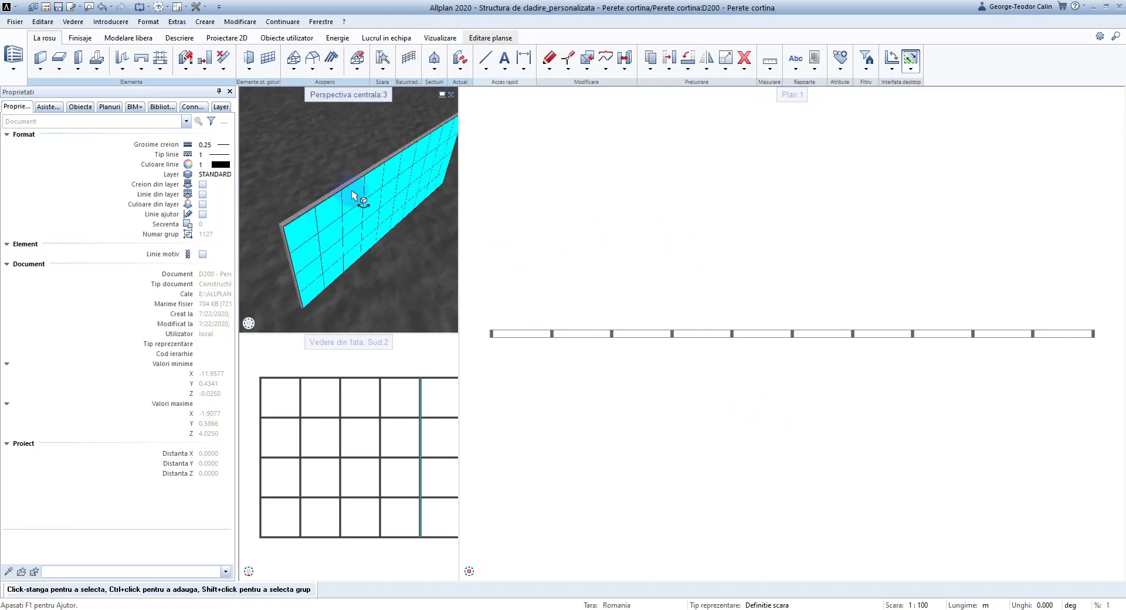
{"action": "mouse_move", "coordinate": [354, 195]}
{"action": "middle_mouse_down", "text": "shift"}
{"action": "mouse_move", "coordinate": [352, 252]}
{"action": "mouse_move", "coordinate": [314, 269]}
{"action": "mouse_move", "coordinate": [380, 269]}
{"action": "mouse_move", "coordinate": [345, 246]}
{"action": "middle_mouse_up", "text": "shift"}
{"action": "scroll", "coordinate": [346, 246], "scroll_direction": "down", "scroll_amount": 2}
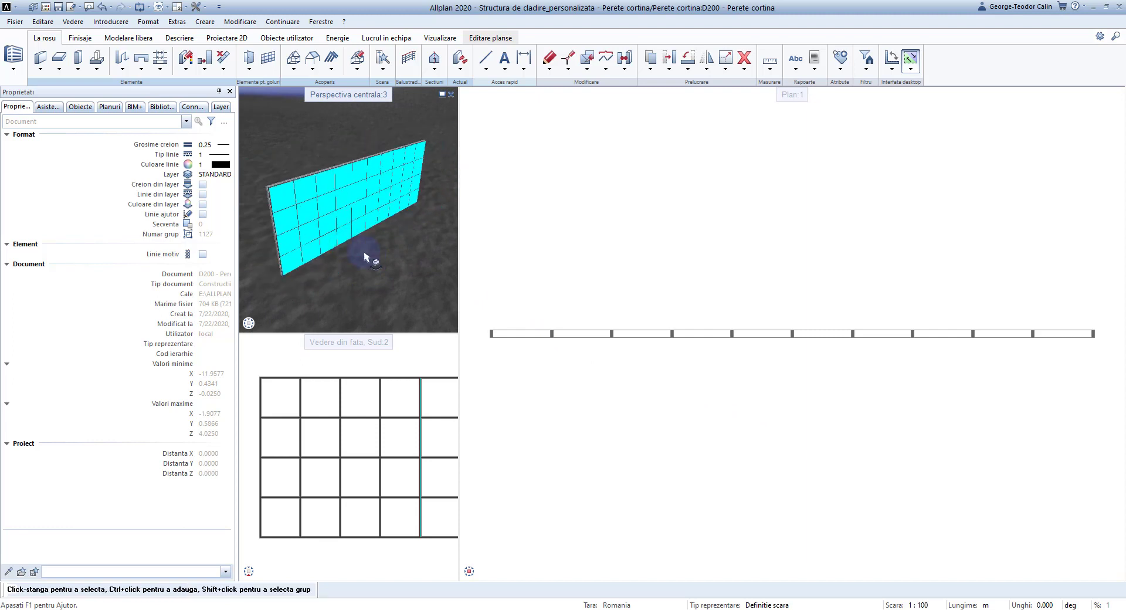
Start a new facade in arc mode and pick the circle size, start and end points
{"action": "right_click", "coordinate": [667, 339]}
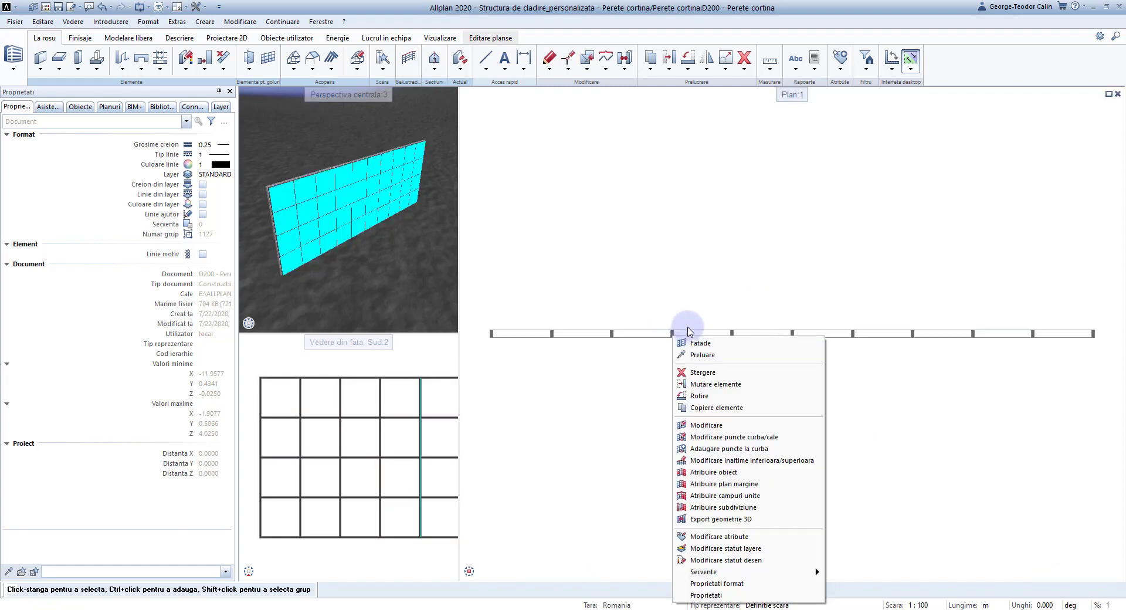
{"action": "left_click", "coordinate": [693, 345]}
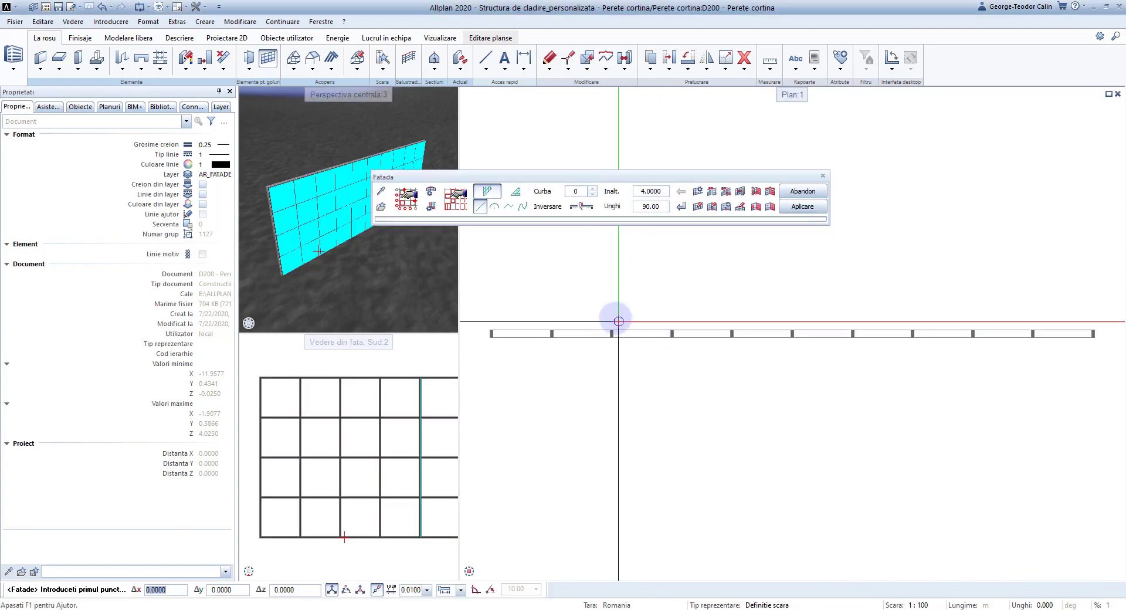
{"action": "left_click", "coordinate": [492, 208]}
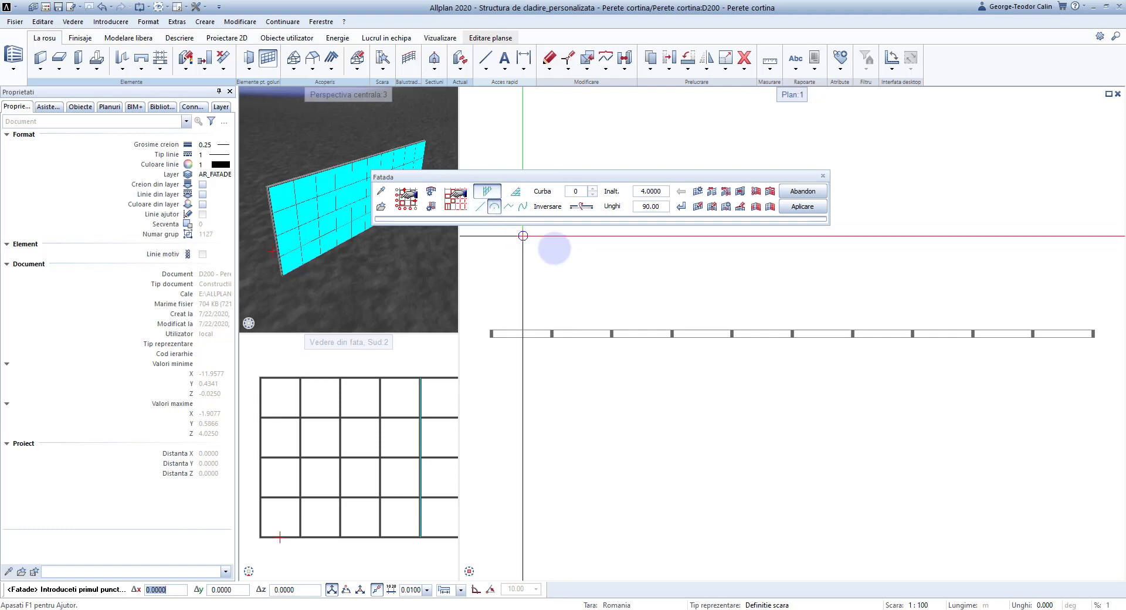
{"action": "scroll", "coordinate": [636, 296], "scroll_direction": "down", "scroll_amount": 3}
{"action": "scroll", "coordinate": [622, 327], "scroll_direction": "down", "scroll_amount": 2}
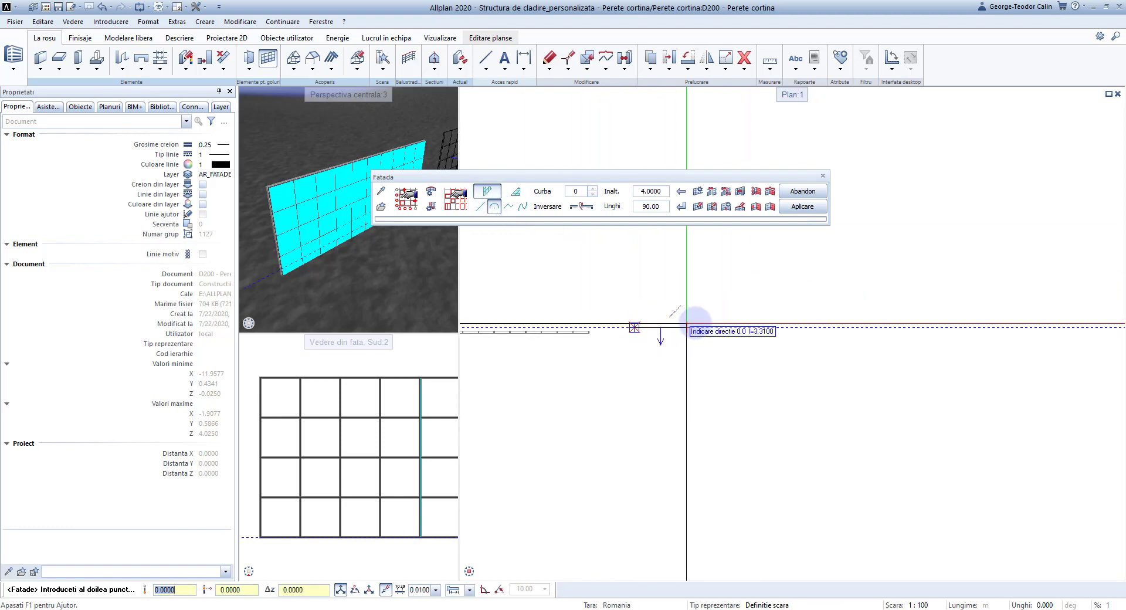
{"action": "left_click", "coordinate": [803, 326]}
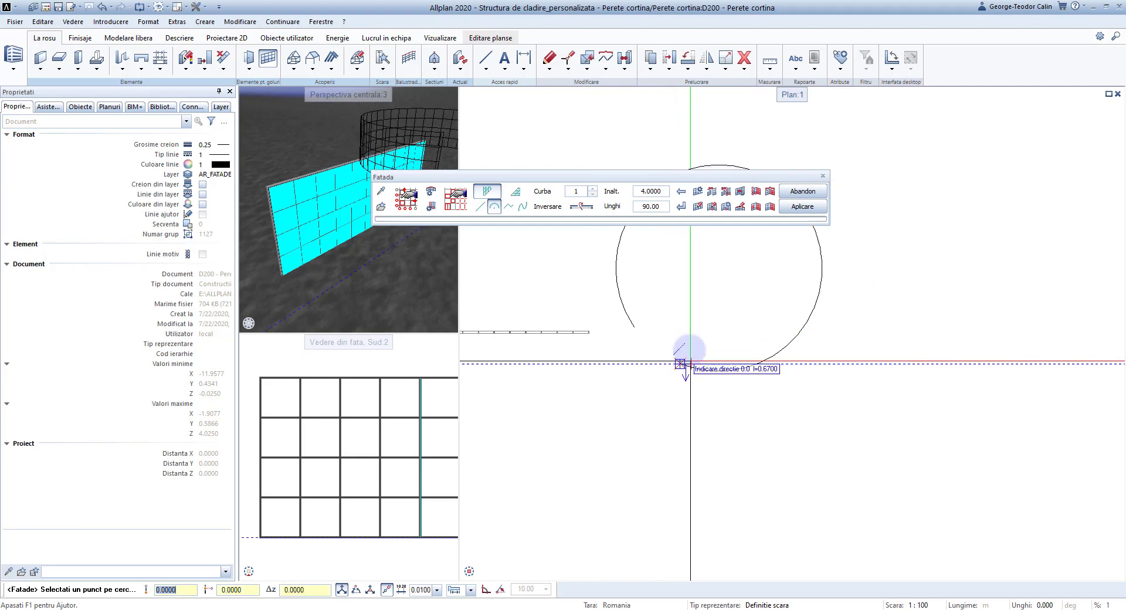
{"action": "left_click", "coordinate": [680, 363]}
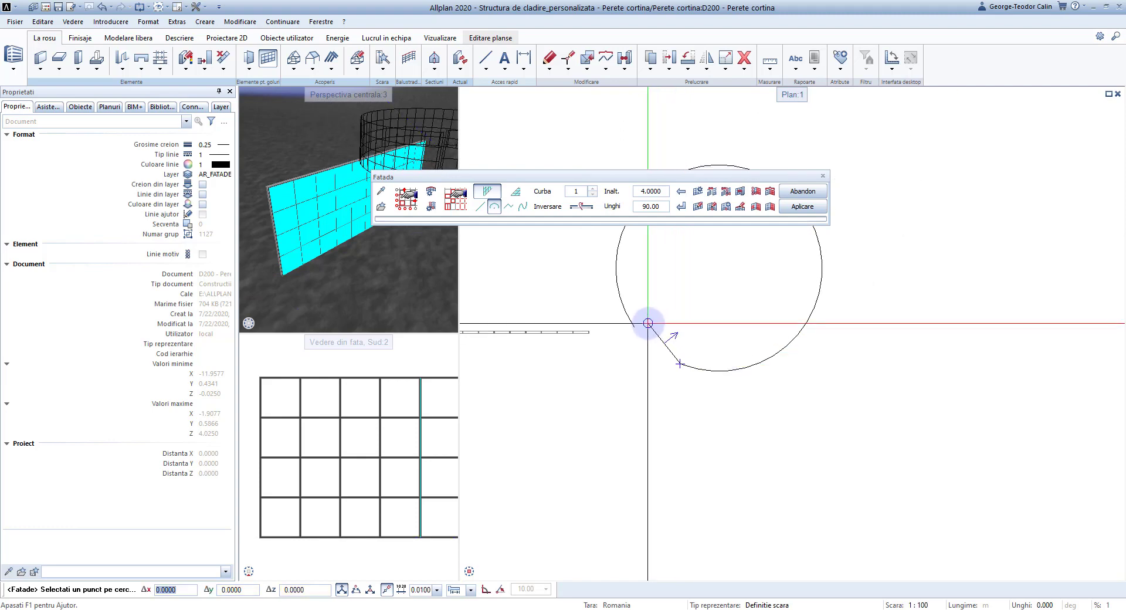
{"action": "left_click", "coordinate": [647, 322]}
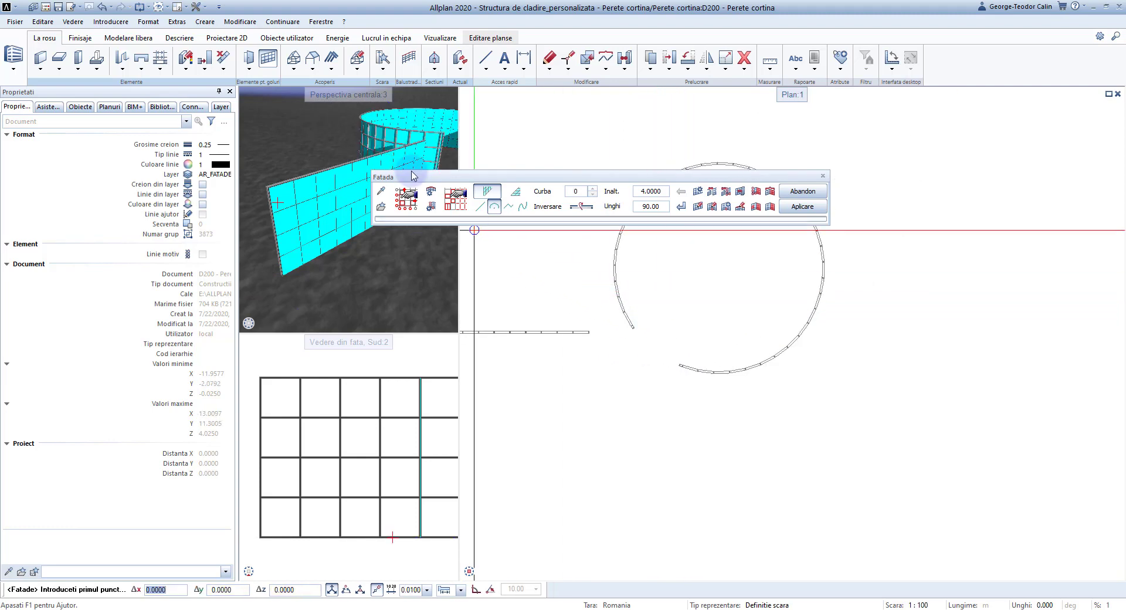
Switch the facade to polyline mode and place the first point, peak and slope corner
{"action": "scroll", "coordinate": [414, 138], "scroll_direction": "up", "scroll_amount": 3}
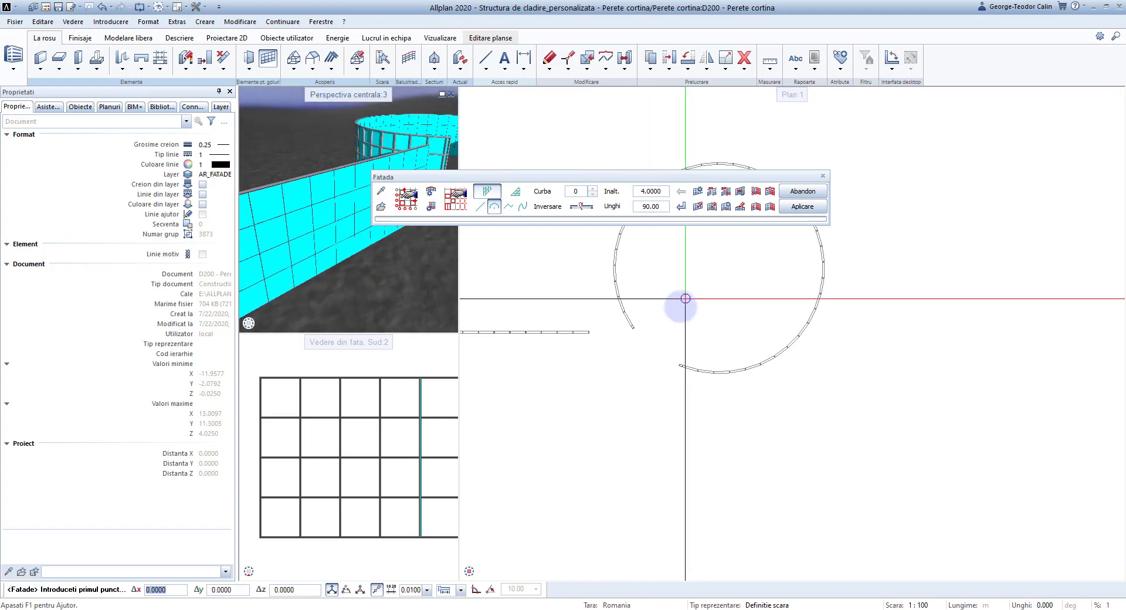
{"action": "mouse_move", "coordinate": [695, 335]}
{"action": "middle_mouse_down"}
{"action": "mouse_move", "coordinate": [671, 338]}
{"action": "mouse_move", "coordinate": [704, 337]}
{"action": "middle_mouse_up"}
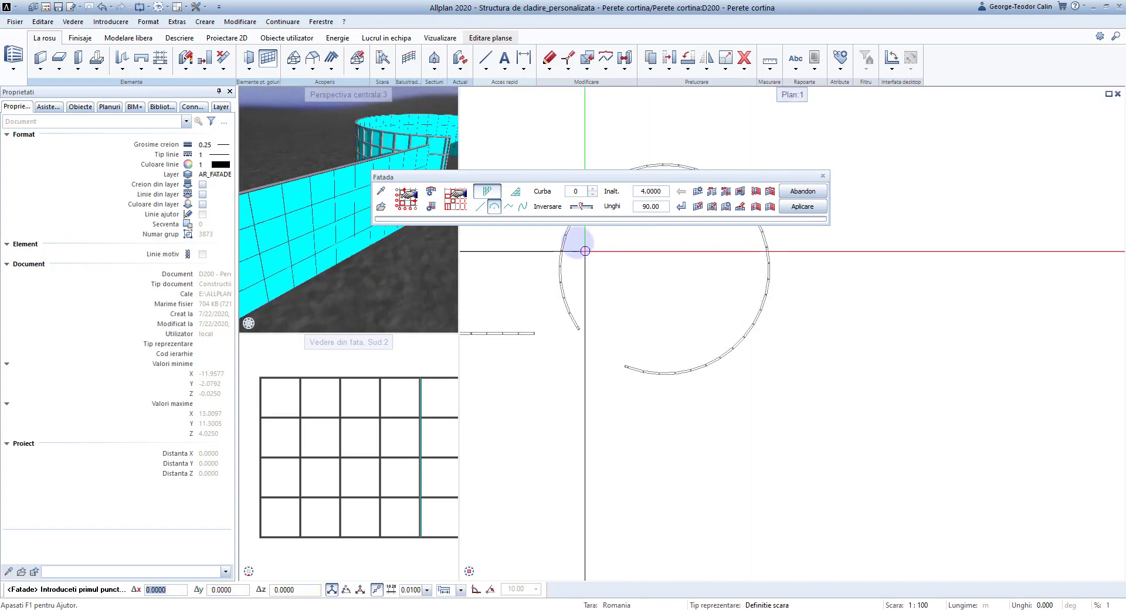
{"action": "left_click", "coordinate": [508, 207]}
{"action": "scroll", "coordinate": [645, 287], "scroll_direction": "down", "scroll_amount": 2}
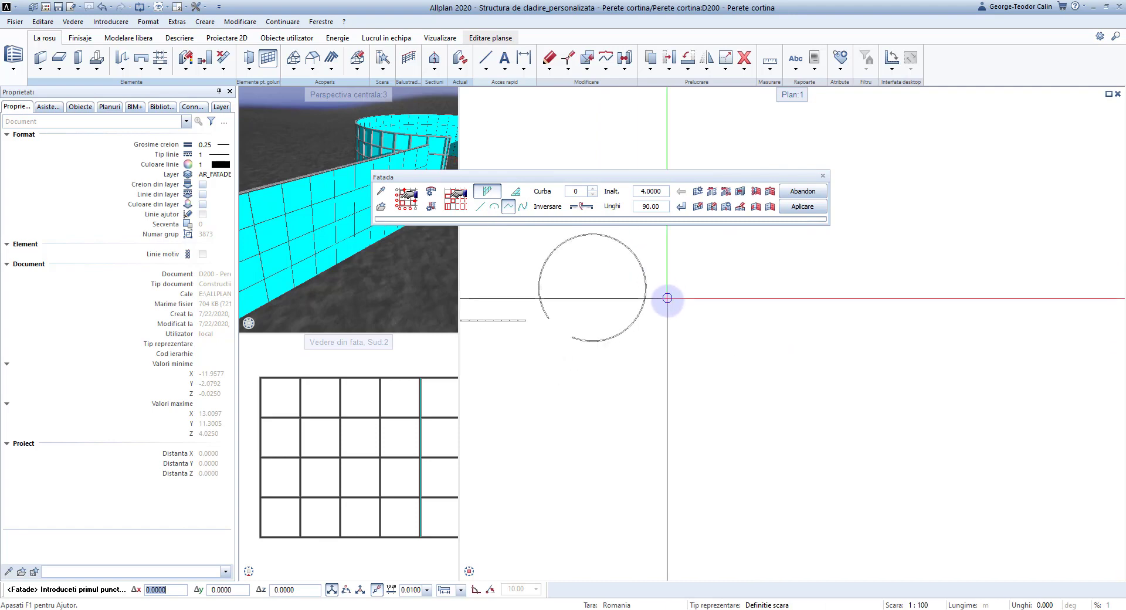
{"action": "left_click", "coordinate": [672, 321]}
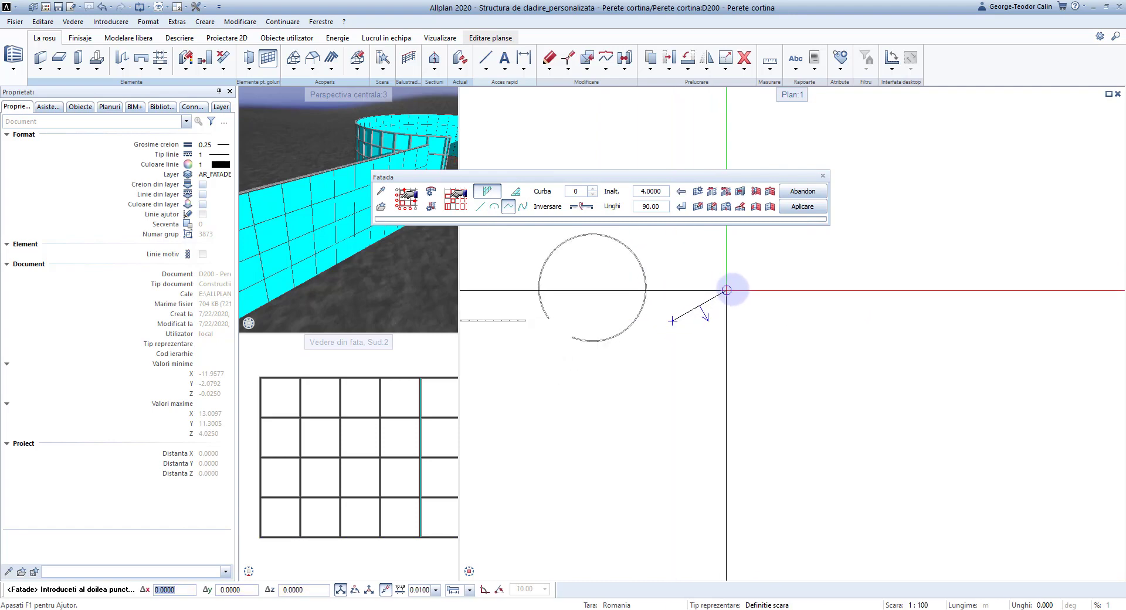
{"action": "left_click", "coordinate": [739, 285]}
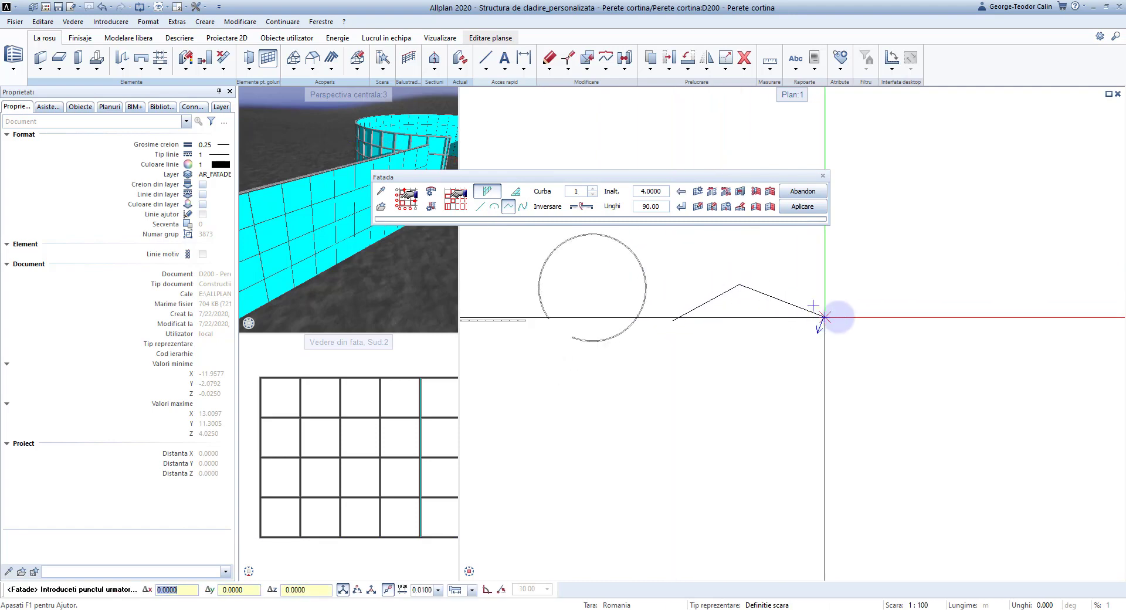
{"action": "left_click", "coordinate": [824, 317]}
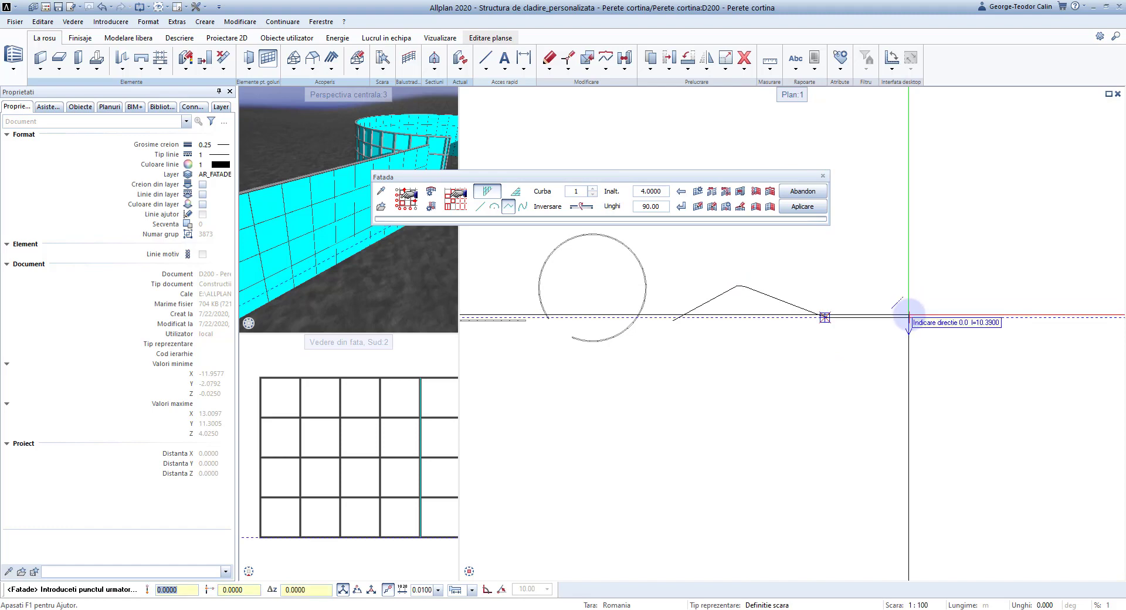
Add the flat-run and downward-turning corners and finish the polyline facade
{"action": "left_click", "coordinate": [908, 317]}
{"action": "left_click", "coordinate": [907, 360]}
{"action": "middle_click_drag", "start_coordinate": [930, 334], "coordinate": [833, 327]}
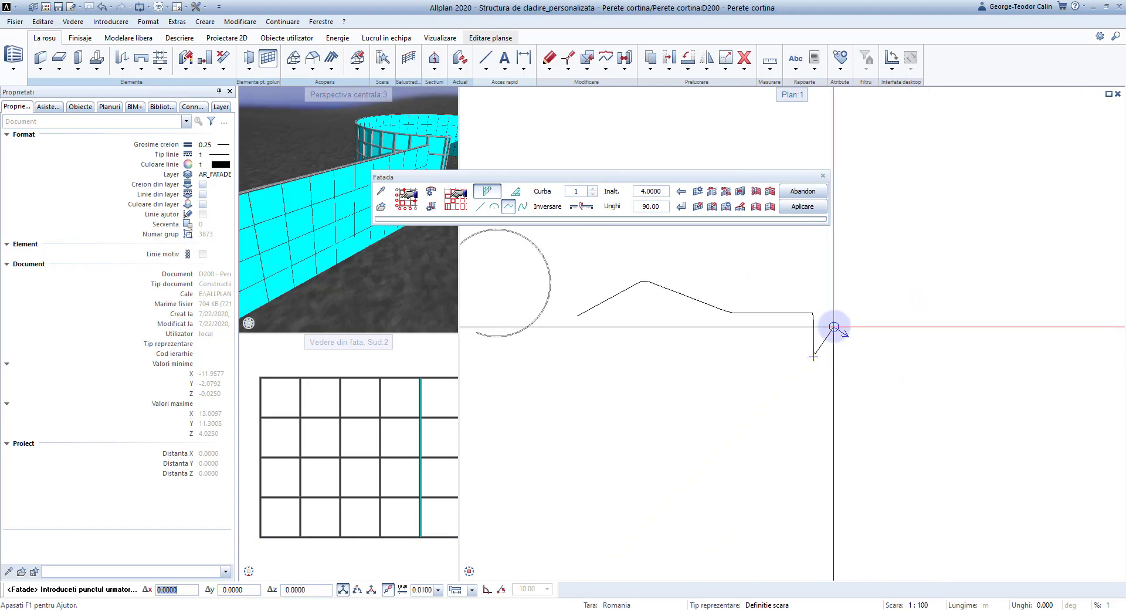
{"action": "key", "text": "Escape"}
{"action": "middle_click_drag", "start_coordinate": [842, 281], "coordinate": [777, 290]}
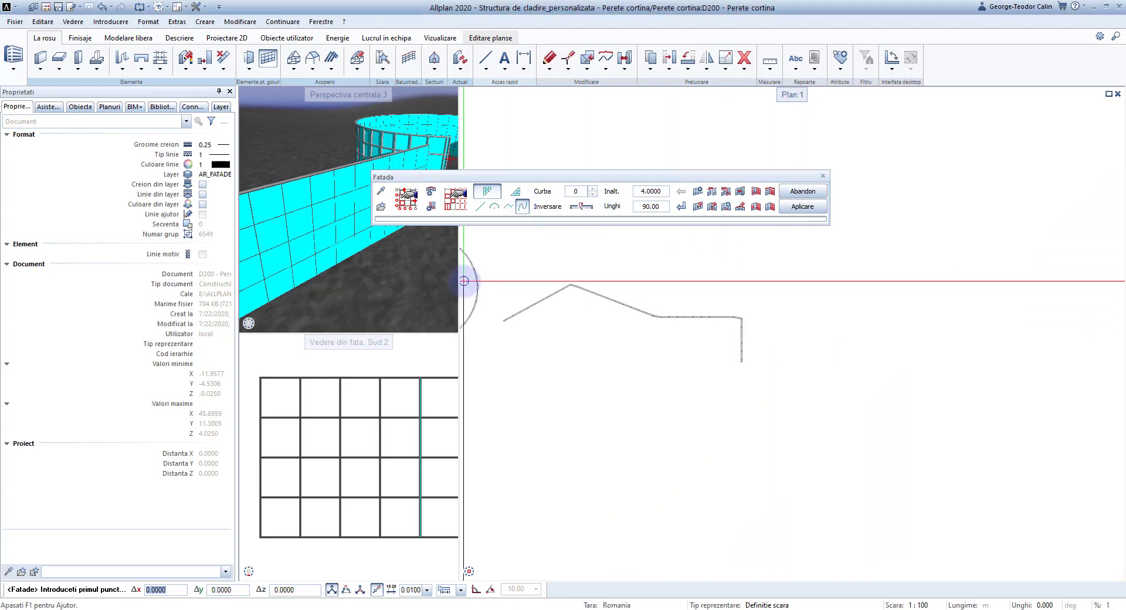
{"action": "scroll", "coordinate": [414, 264], "scroll_direction": "down", "scroll_amount": 3}
{"action": "scroll", "coordinate": [415, 271], "scroll_direction": "down", "scroll_amount": 3}
{"action": "scroll", "coordinate": [315, 221], "scroll_direction": "up", "scroll_amount": 2}
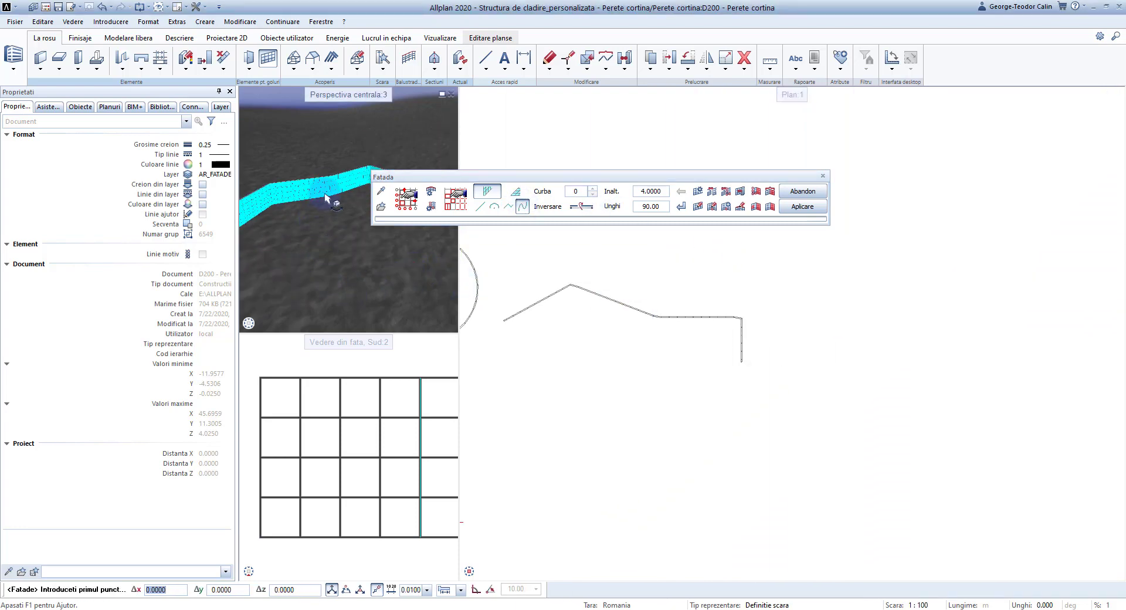
{"action": "scroll", "coordinate": [666, 284], "scroll_direction": "down", "scroll_amount": 2}
{"action": "middle_click_drag", "start_coordinate": [671, 322], "coordinate": [671, 359]}
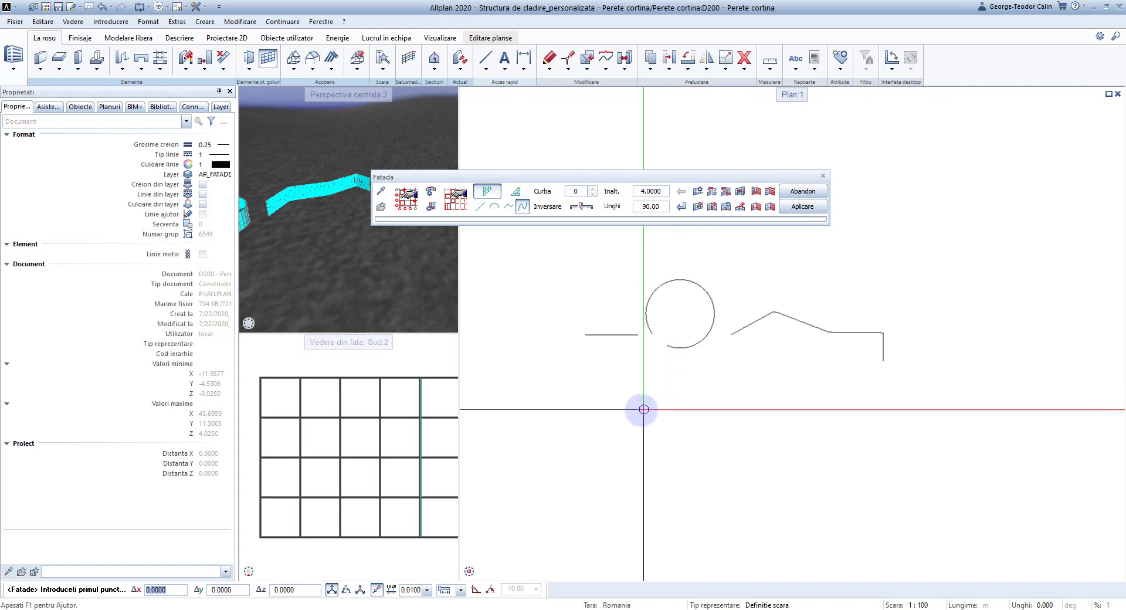
Draw a wavy spline facade through five wave points below the existing facades
{"action": "left_click", "coordinate": [630, 413]}
{"action": "scroll", "coordinate": [639, 394], "scroll_direction": "up", "scroll_amount": 2}
{"action": "left_click", "coordinate": [678, 390]}
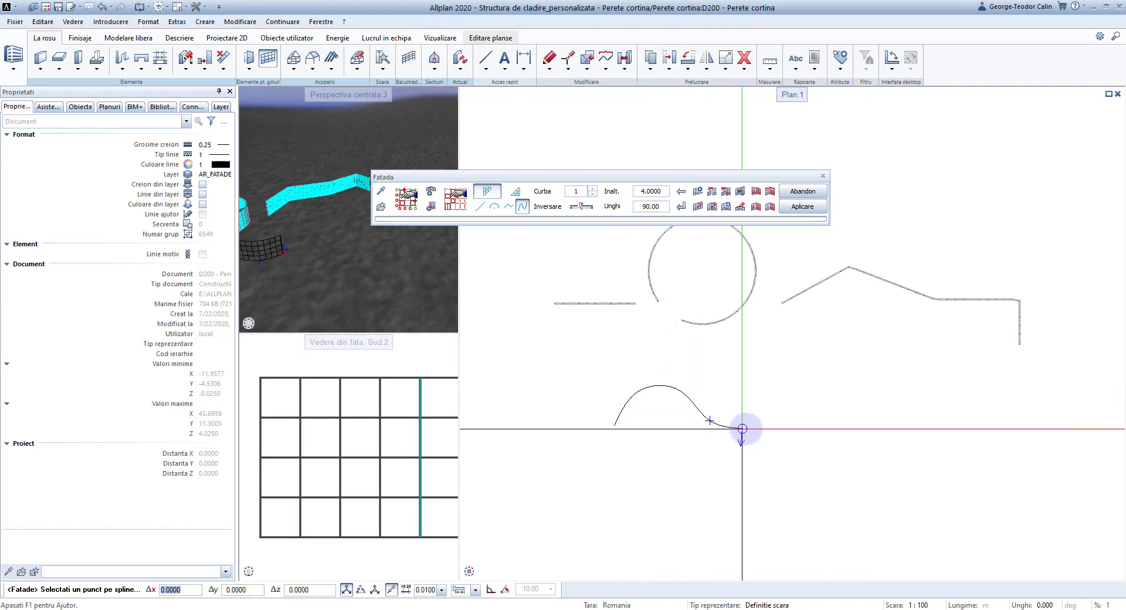
{"action": "left_click", "coordinate": [742, 429]}
{"action": "left_click", "coordinate": [809, 373]}
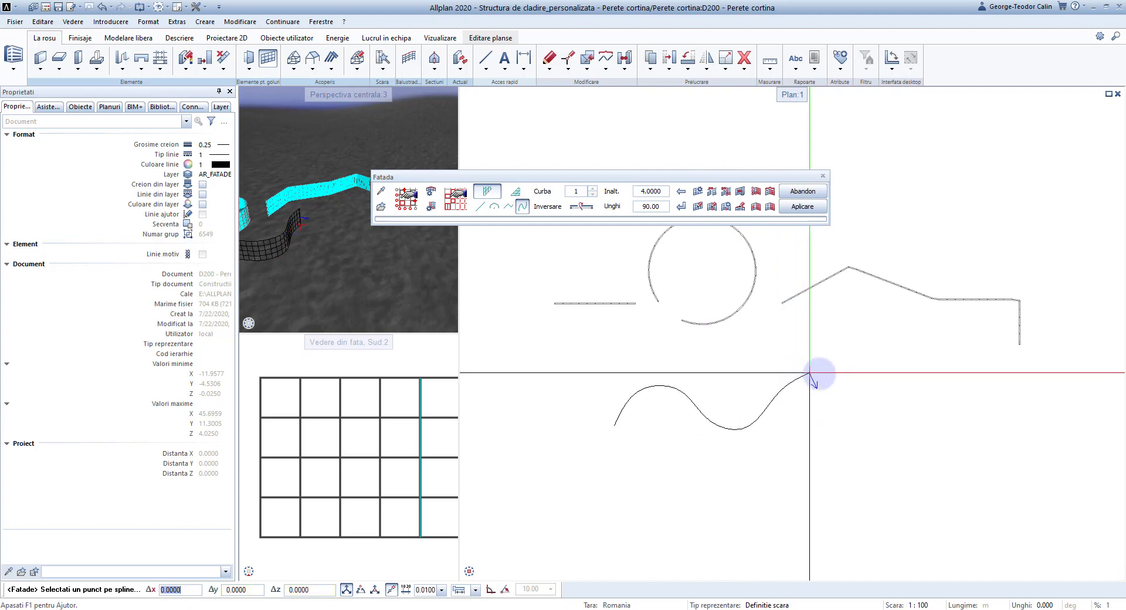
{"action": "left_click", "coordinate": [844, 385]}
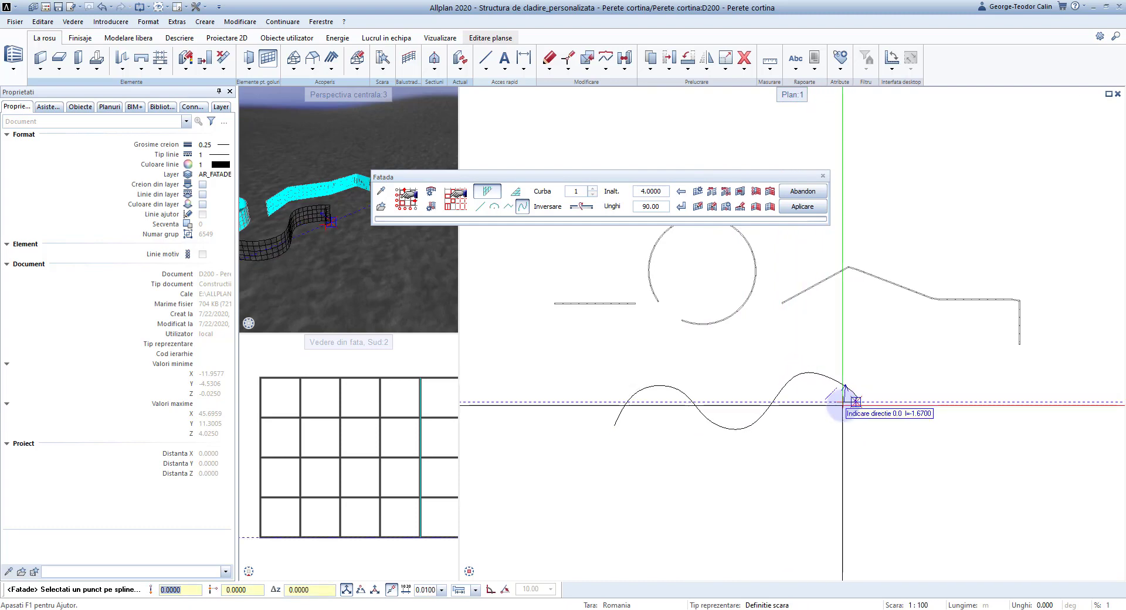
{"action": "key", "text": "Return"}
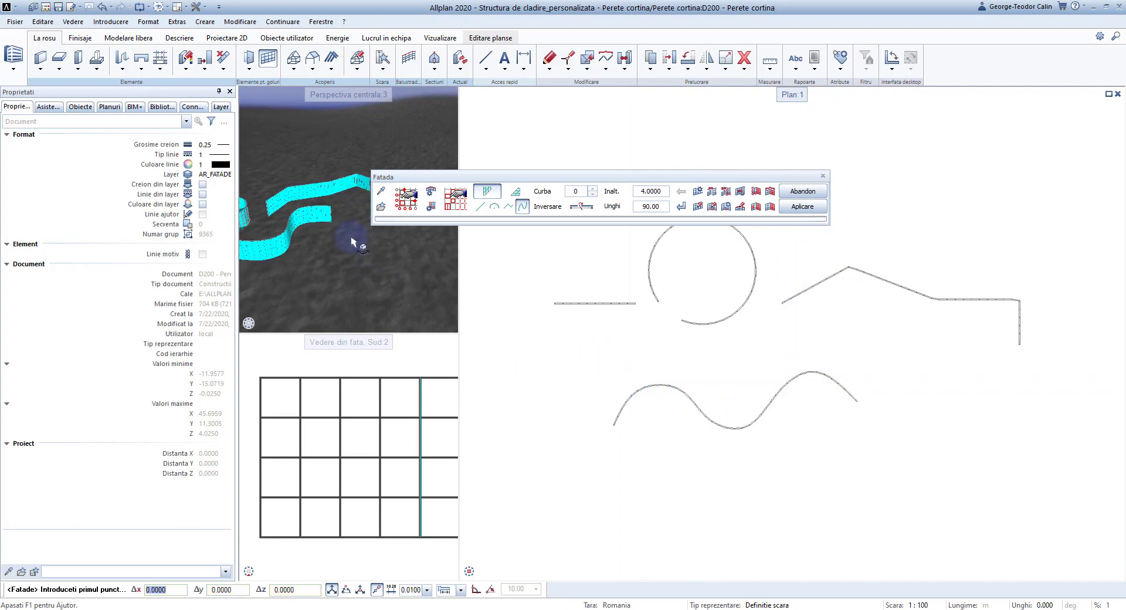
Enter angle 45 and height 10 for the next facade, correcting the mistaken height 15
{"action": "middle_click_drag", "start_coordinate": [352, 241], "coordinate": [360, 278], "text": "shift"}
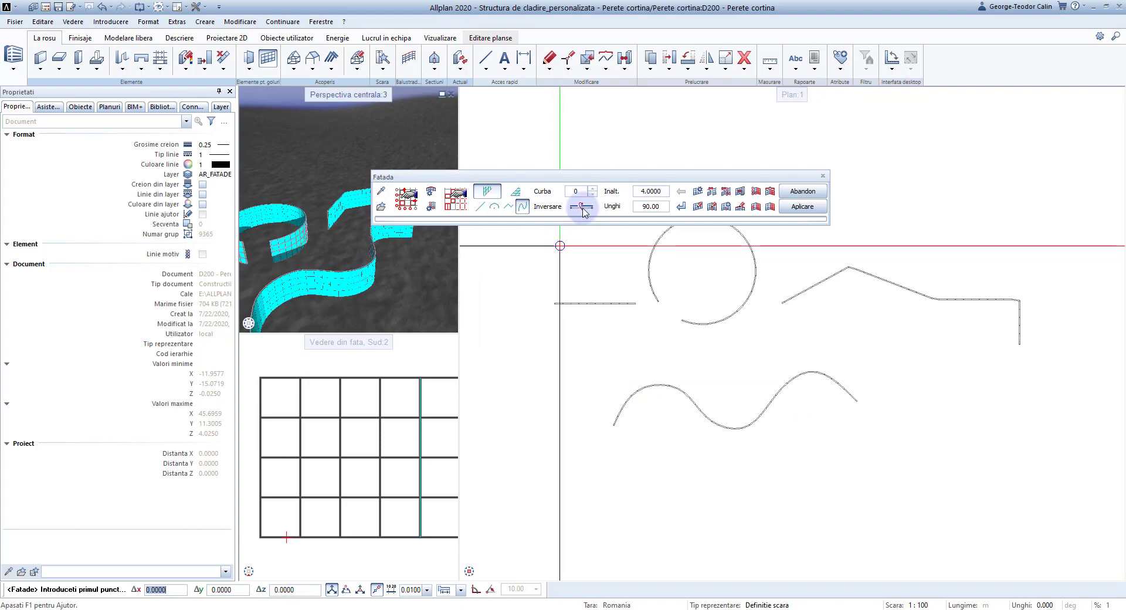
{"action": "left_click", "coordinate": [658, 193]}
{"action": "type", "text": "45"}
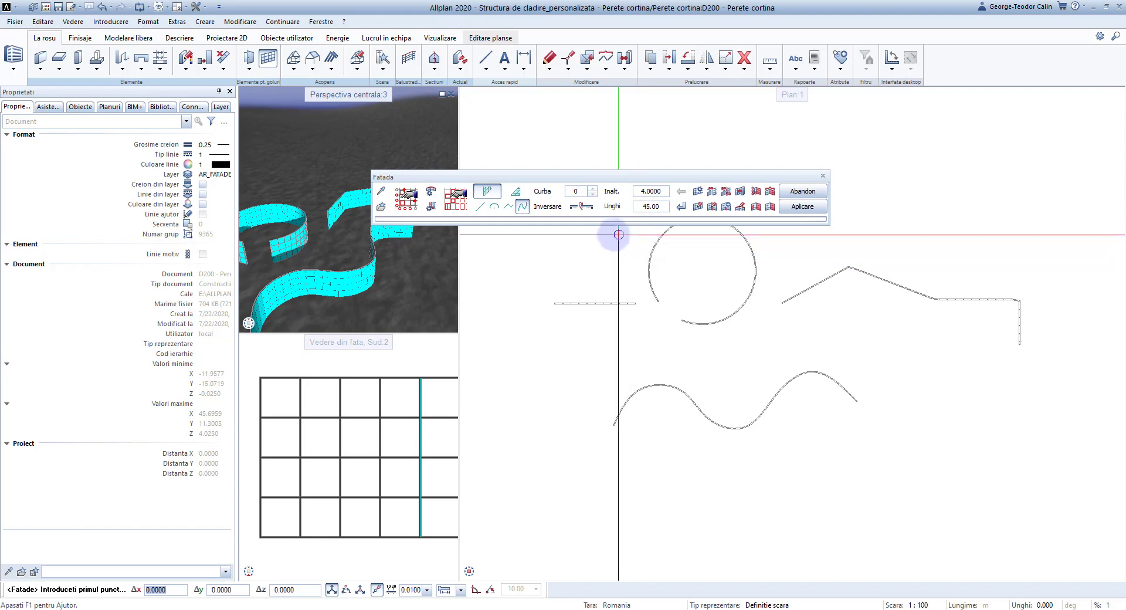
{"action": "left_click", "coordinate": [648, 189]}
{"action": "type", "text": "15"}
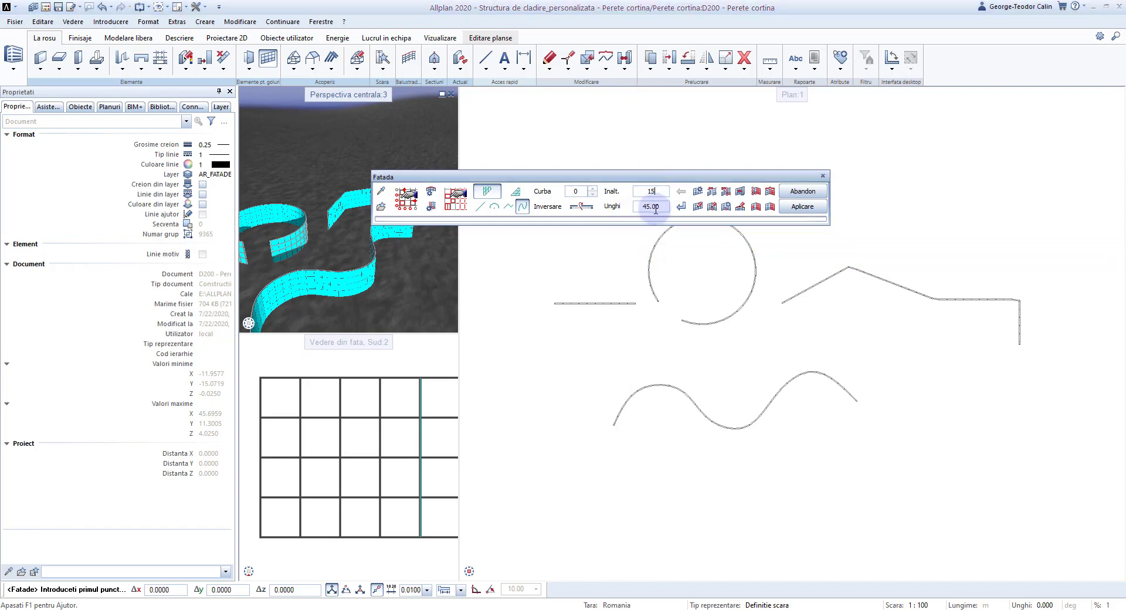
{"action": "key", "text": "Return"}
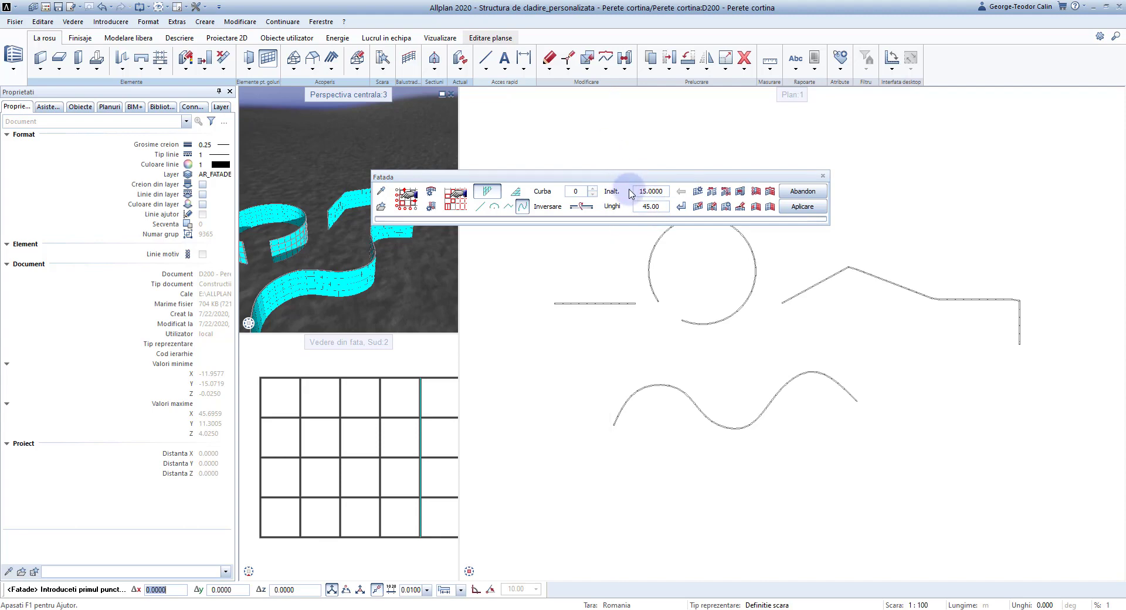
{"action": "left_click", "coordinate": [638, 194]}
{"action": "type", "text": "10"}
{"action": "key", "text": "Return"}
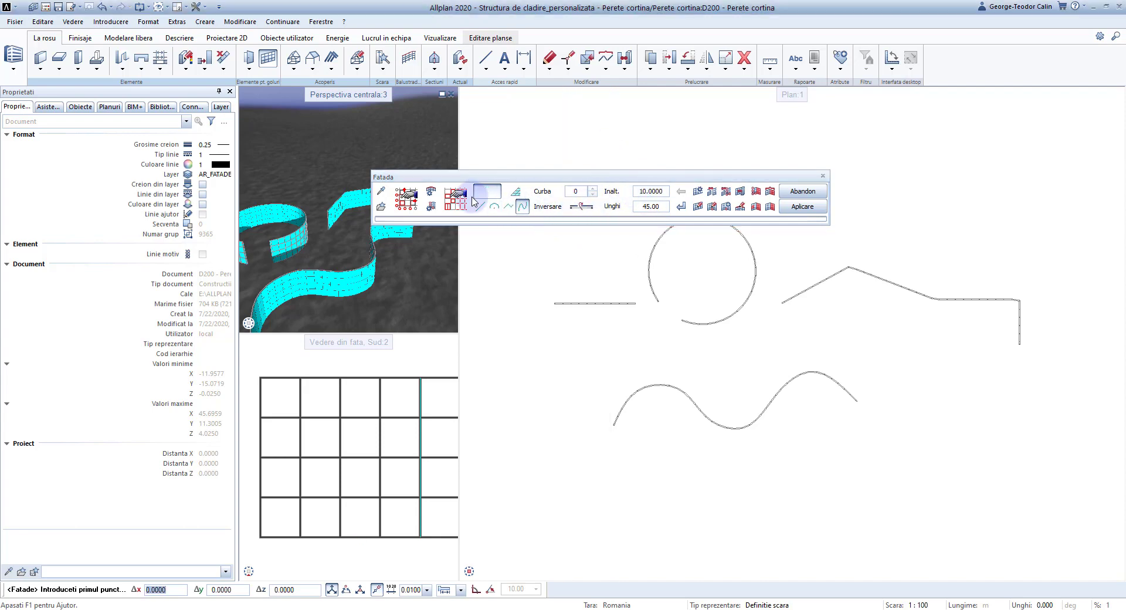
{"action": "middle_click_drag", "start_coordinate": [814, 278], "coordinate": [785, 300]}
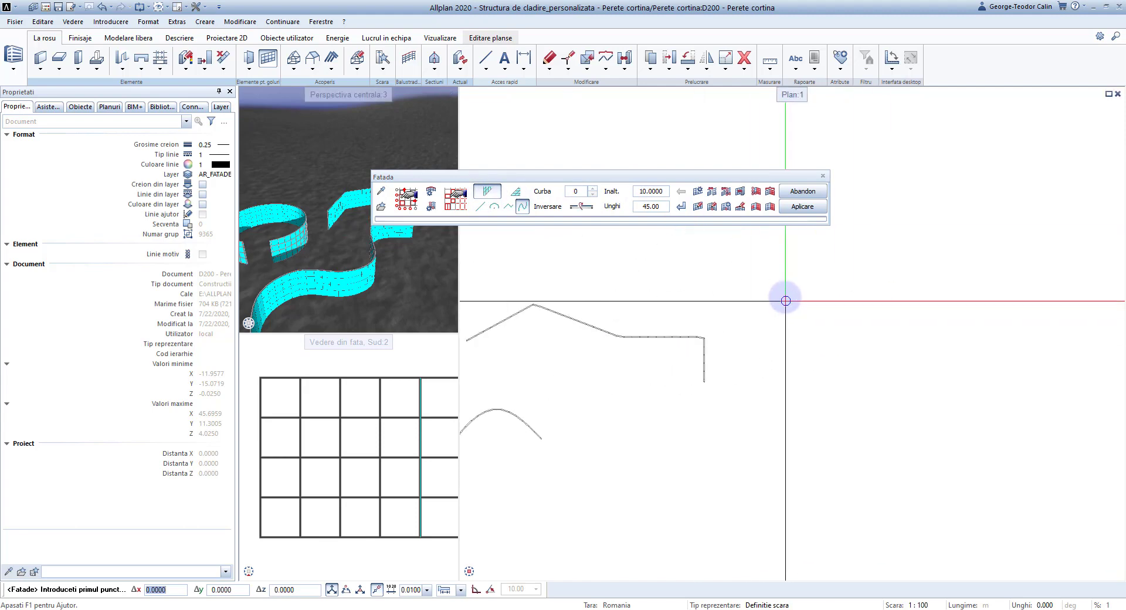
Draw the straight-segment facade over the square outline with a 10 m segment, forming a pyramid
{"action": "left_click", "coordinate": [779, 290]}
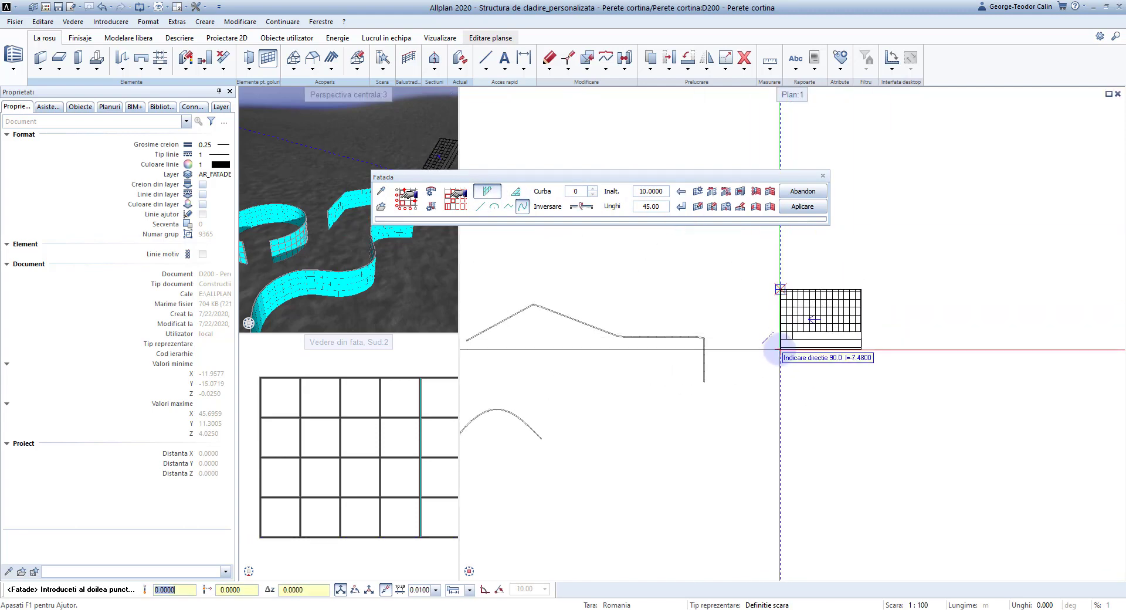
{"action": "type", "text": "10"}
{"action": "key", "text": "Return"}
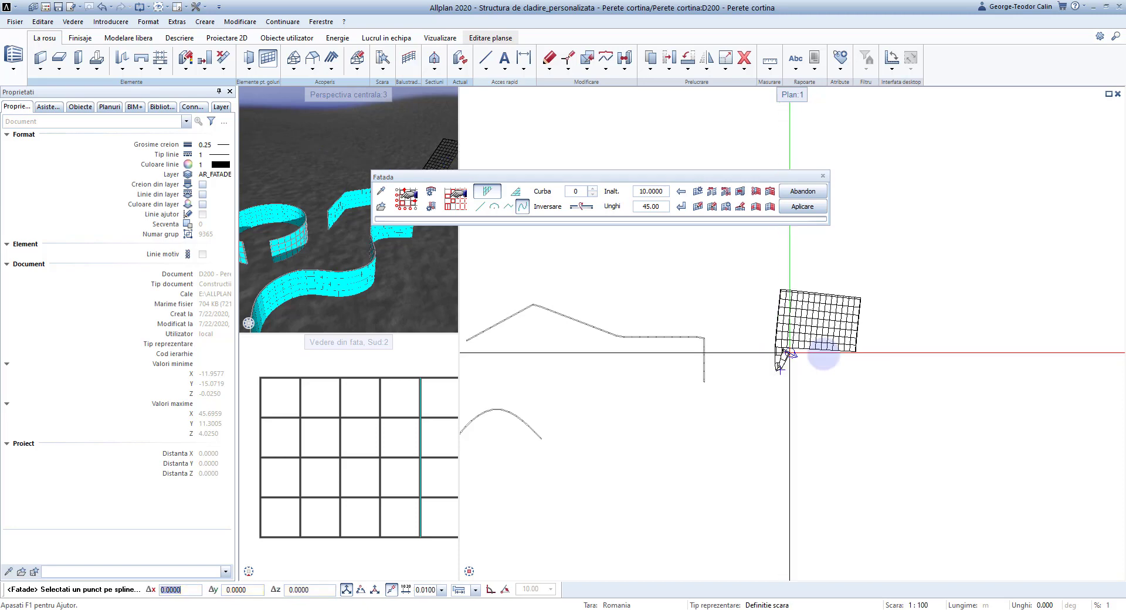
{"action": "left_click", "coordinate": [467, 201]}
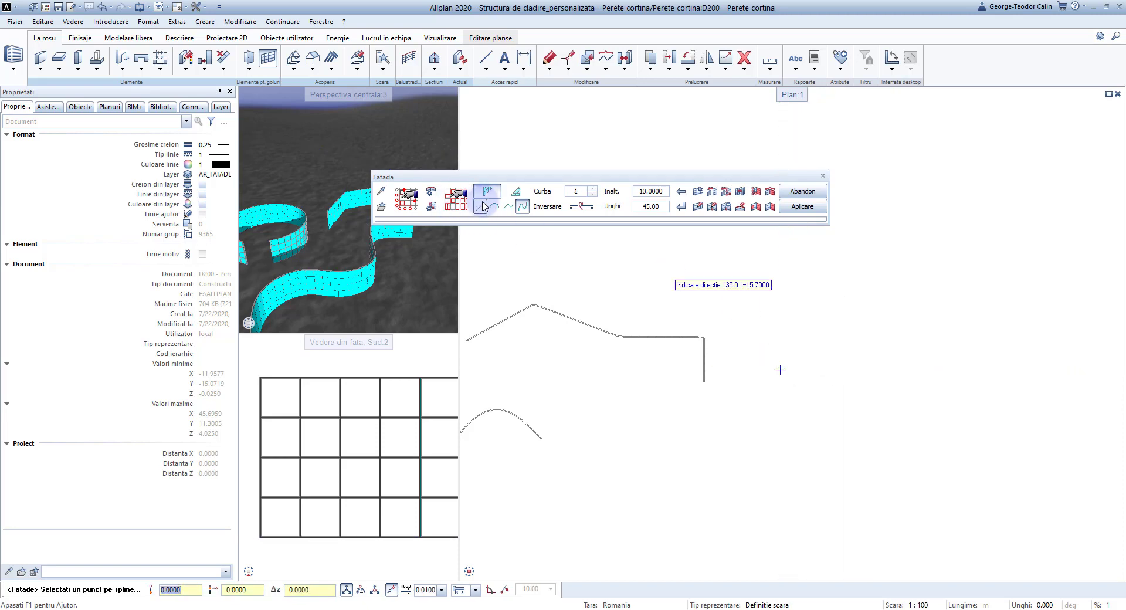
{"action": "left_click", "coordinate": [482, 205]}
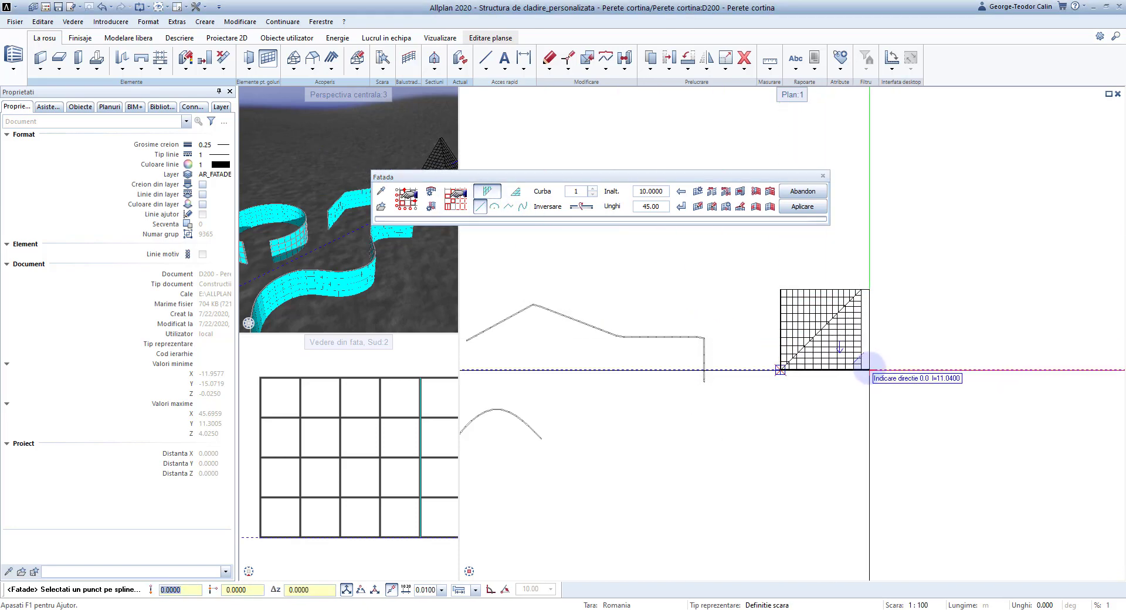
{"action": "left_click", "coordinate": [861, 370]}
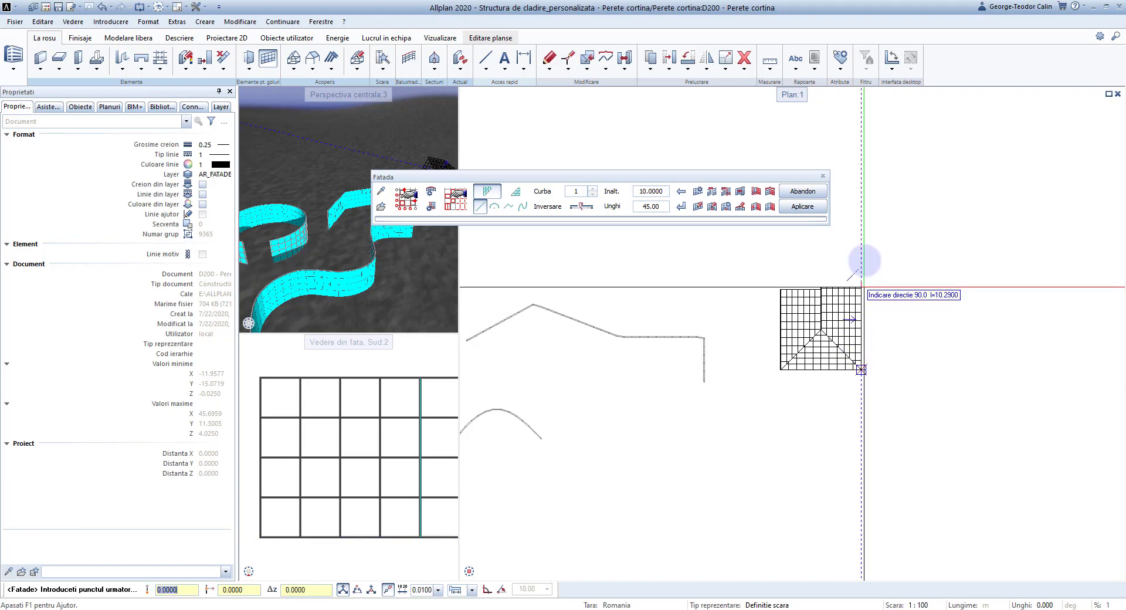
{"action": "type", "text": "10"}
{"action": "key", "text": "Return"}
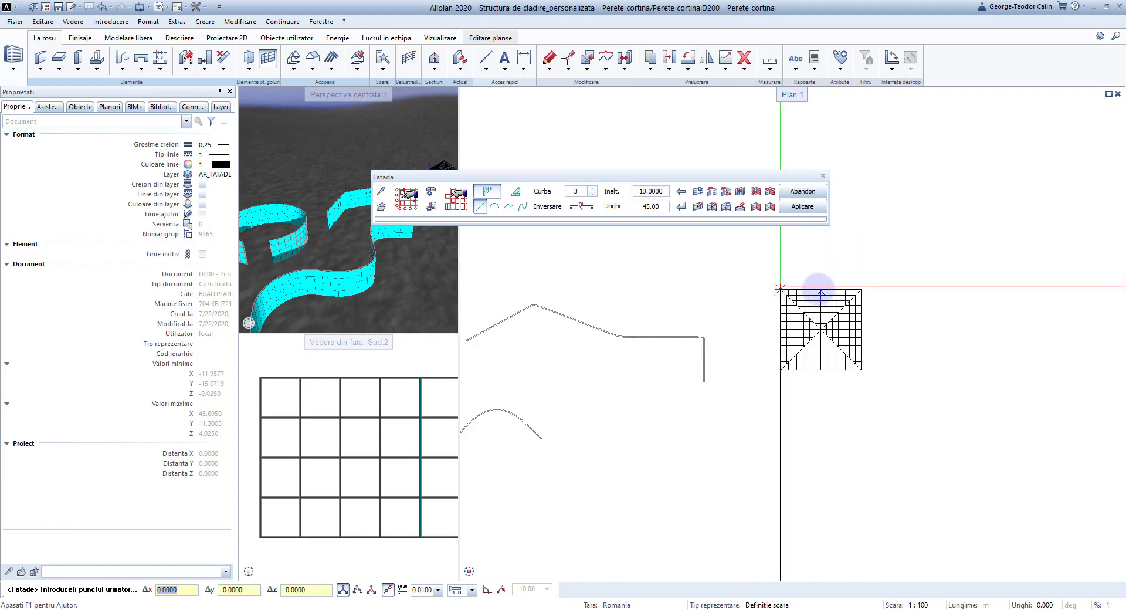
{"action": "left_click", "coordinate": [818, 286]}
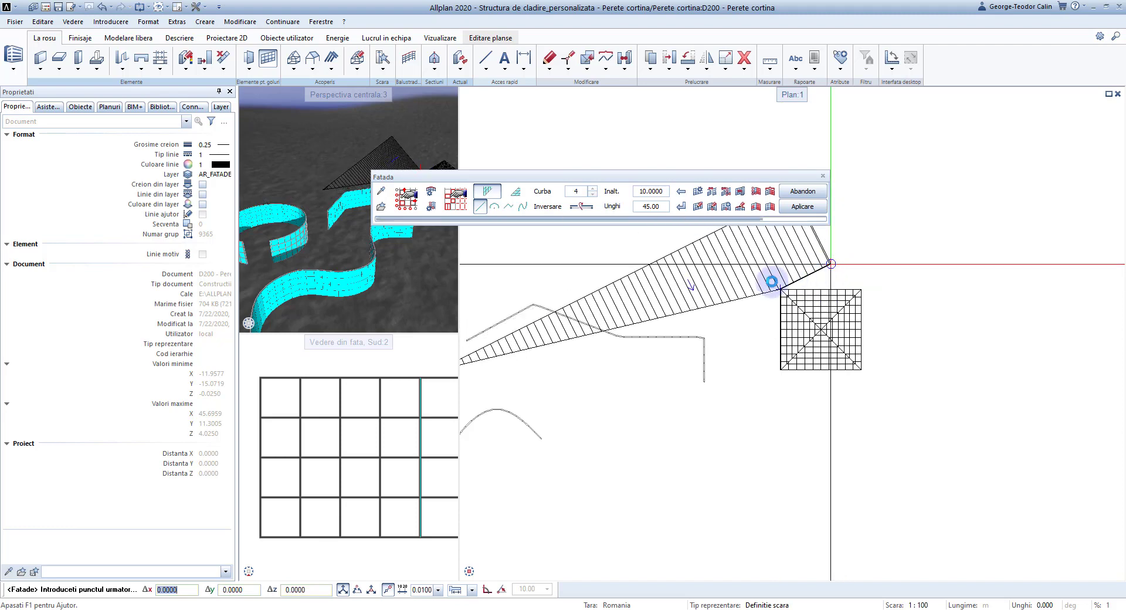
{"action": "right_click", "coordinate": [416, 262]}
Orbit the 3D view to show the pyramid facade and leave the facade command
{"action": "scroll", "coordinate": [396, 263], "scroll_direction": "down", "scroll_amount": 3}
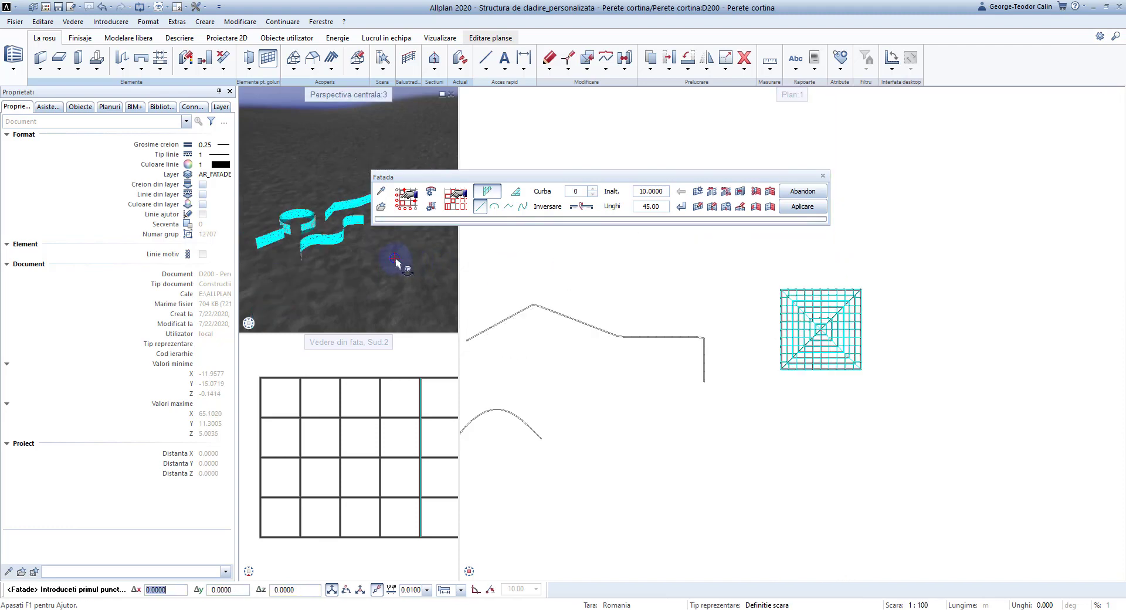
{"action": "mouse_move", "coordinate": [395, 261]}
{"action": "middle_mouse_down"}
{"action": "mouse_move", "coordinate": [282, 234]}
{"action": "mouse_move", "coordinate": [382, 251]}
{"action": "mouse_move", "coordinate": [320, 253]}
{"action": "middle_mouse_up"}
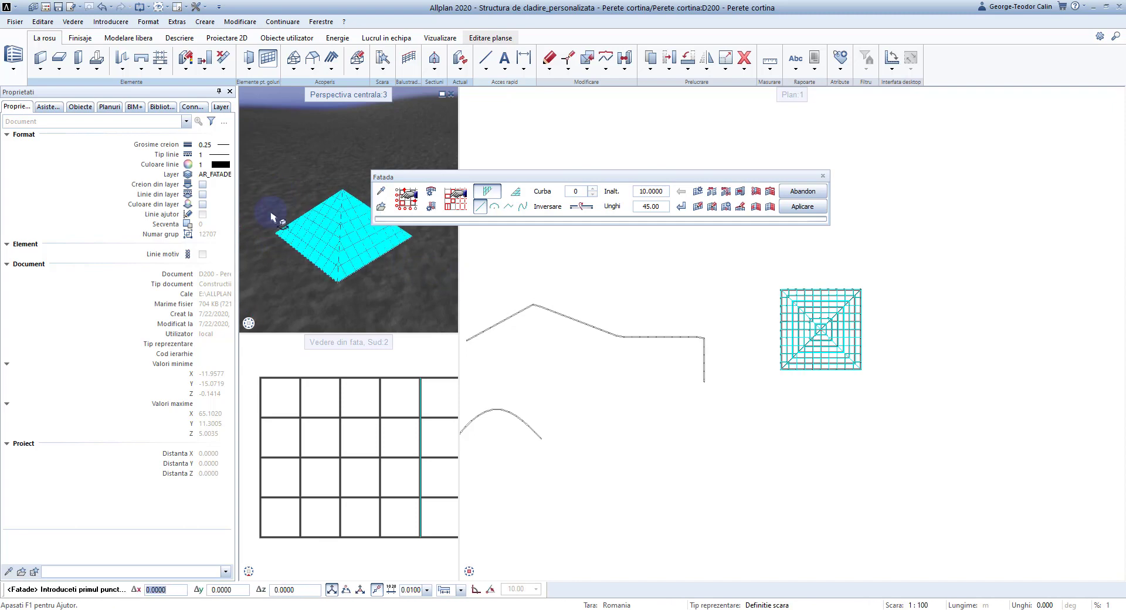
{"action": "key", "text": "Escape"}
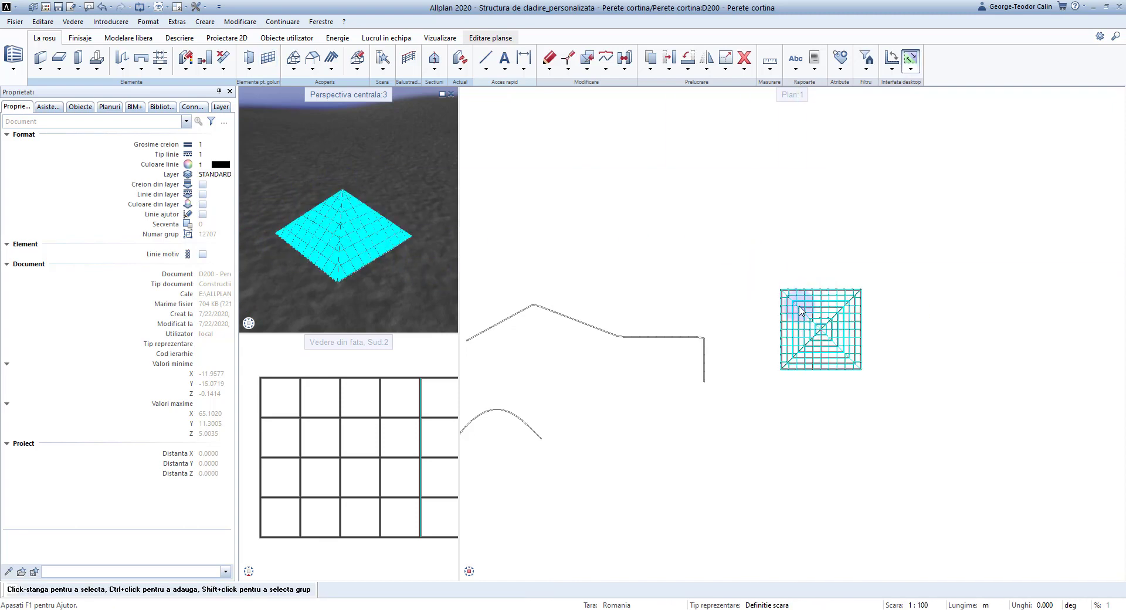
Select the pyramid facade, pan to the circle and wave curves, and relaunch Fatada
{"action": "scroll", "coordinate": [863, 309], "scroll_direction": "down", "scroll_amount": 2}
{"action": "left_click", "coordinate": [848, 296]}
{"action": "middle_click_drag", "start_coordinate": [844, 294], "coordinate": [878, 271]}
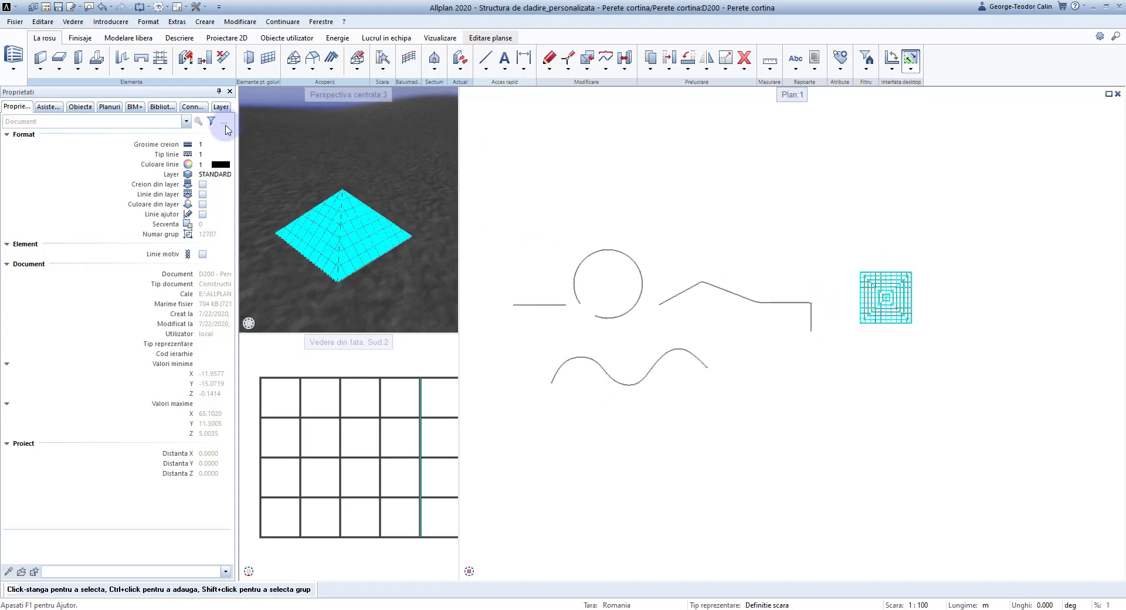
{"action": "left_click", "coordinate": [269, 57]}
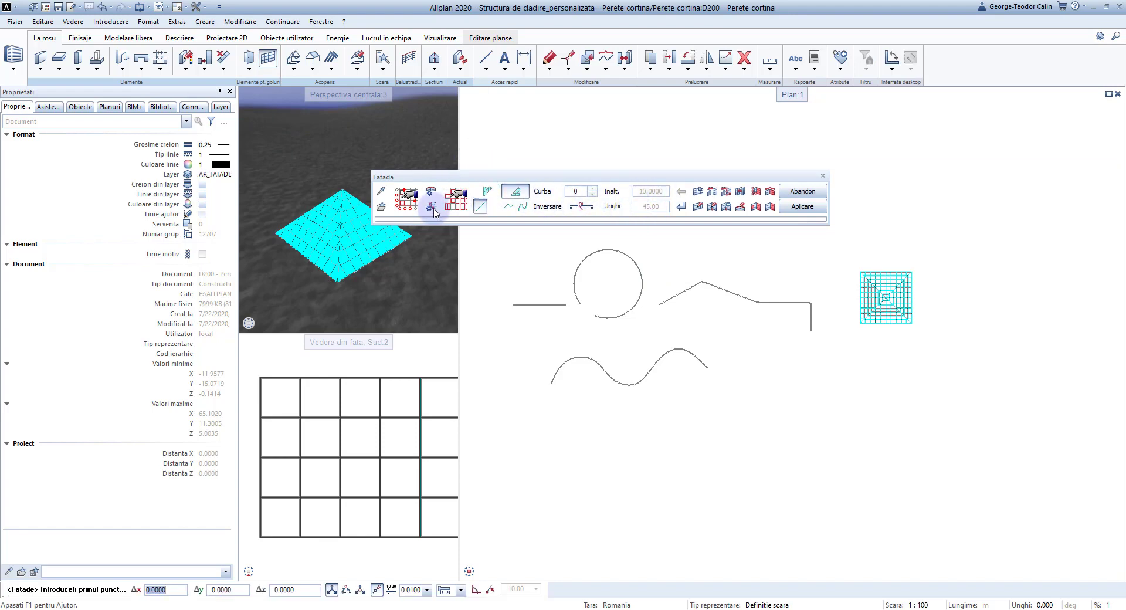
Choose the 014 Plafon casetat favourite from the Favorite fatade list, after previewing 003
{"action": "left_click", "coordinate": [380, 208]}
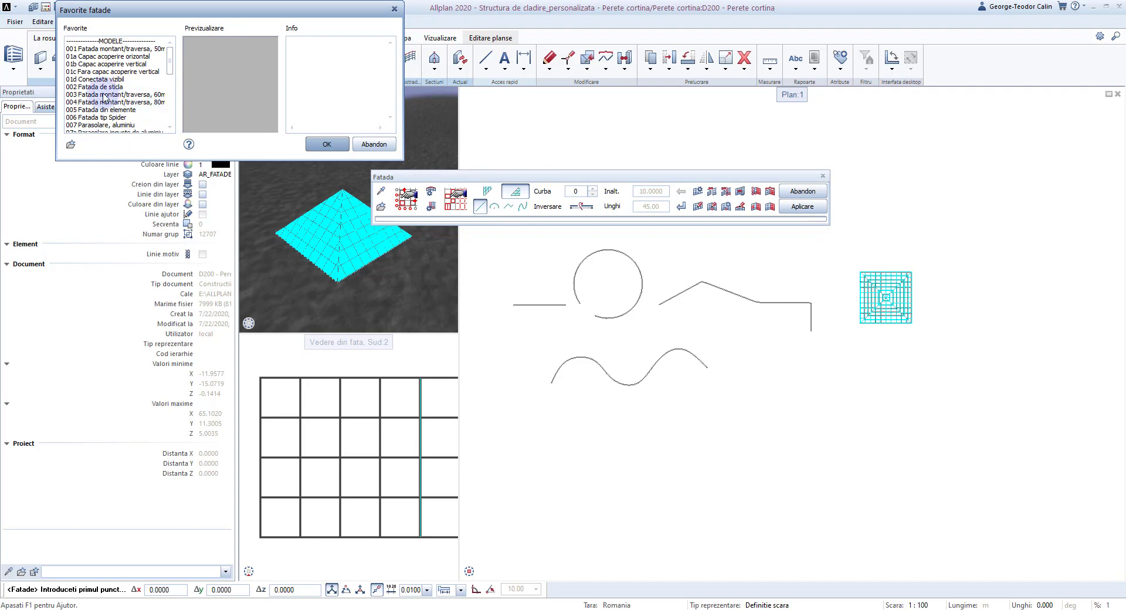
{"action": "left_click", "coordinate": [105, 97]}
{"action": "scroll", "coordinate": [111, 105], "scroll_direction": "down", "scroll_amount": 1}
{"action": "scroll", "coordinate": [120, 113], "scroll_direction": "down", "scroll_amount": 1}
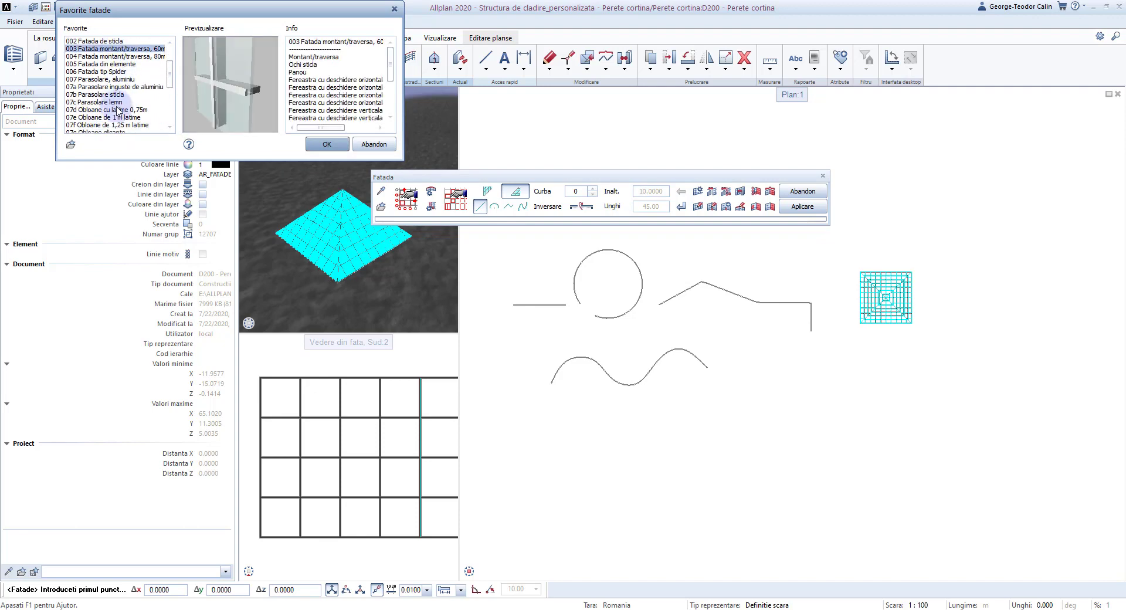
{"action": "scroll", "coordinate": [120, 112], "scroll_direction": "down", "scroll_amount": 2}
{"action": "scroll", "coordinate": [132, 112], "scroll_direction": "down", "scroll_amount": 3}
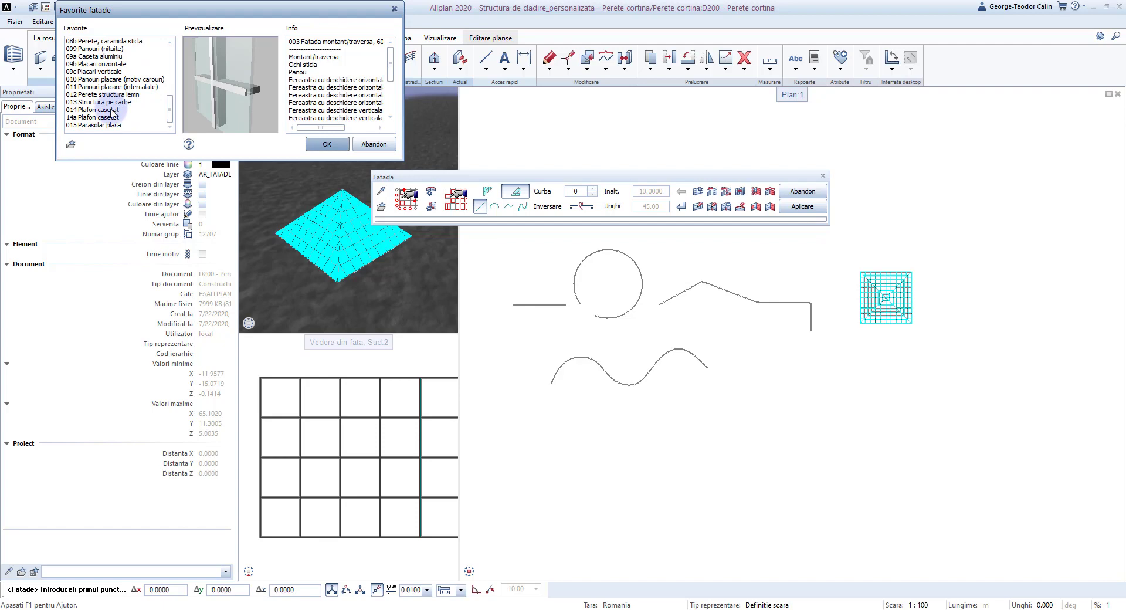
{"action": "left_click", "coordinate": [113, 110]}
Place the caisson facade grid from the origin with Δx 10 and Δy -10
{"action": "left_click", "coordinate": [322, 145]}
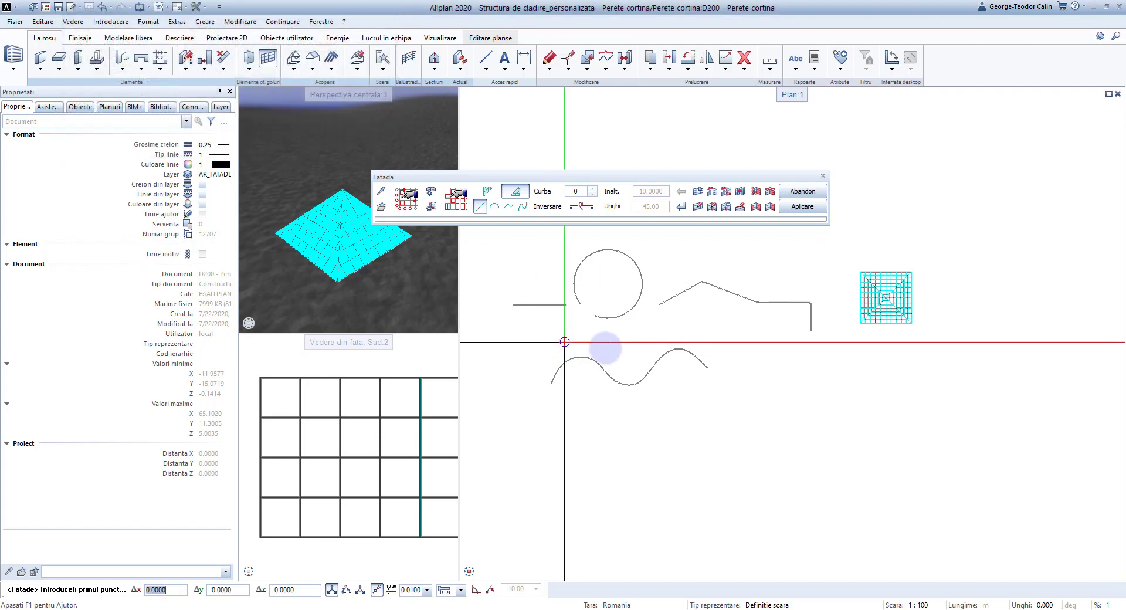
{"action": "scroll", "coordinate": [692, 380], "scroll_direction": "up", "scroll_amount": 1}
{"action": "left_click", "coordinate": [659, 381]}
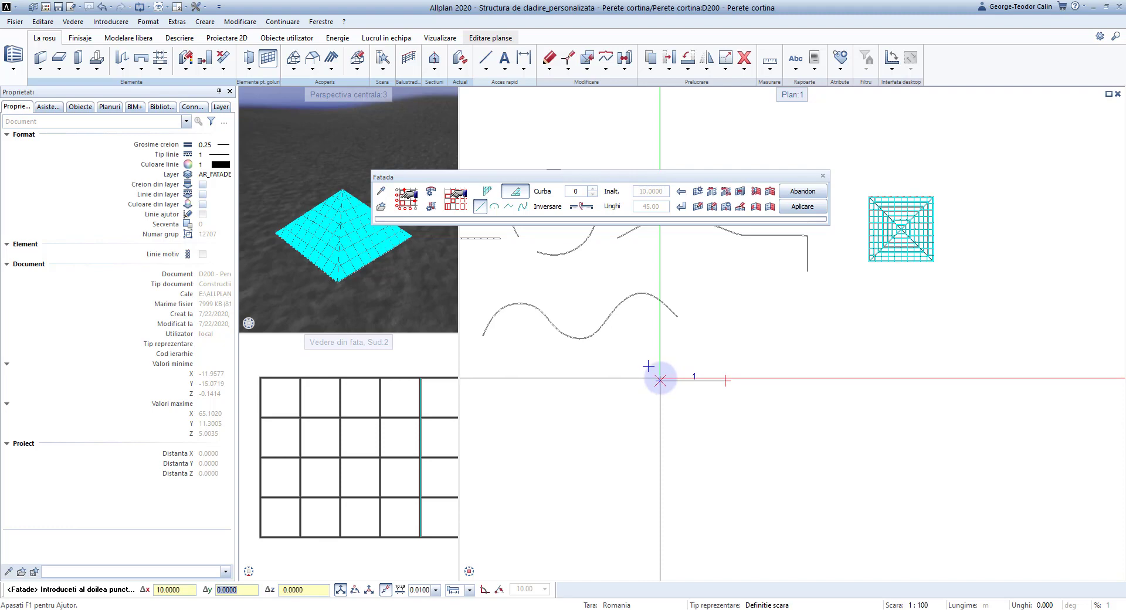
{"action": "left_click", "coordinate": [236, 589]}
{"action": "type", "text": "-10"}
{"action": "key", "text": "Return"}
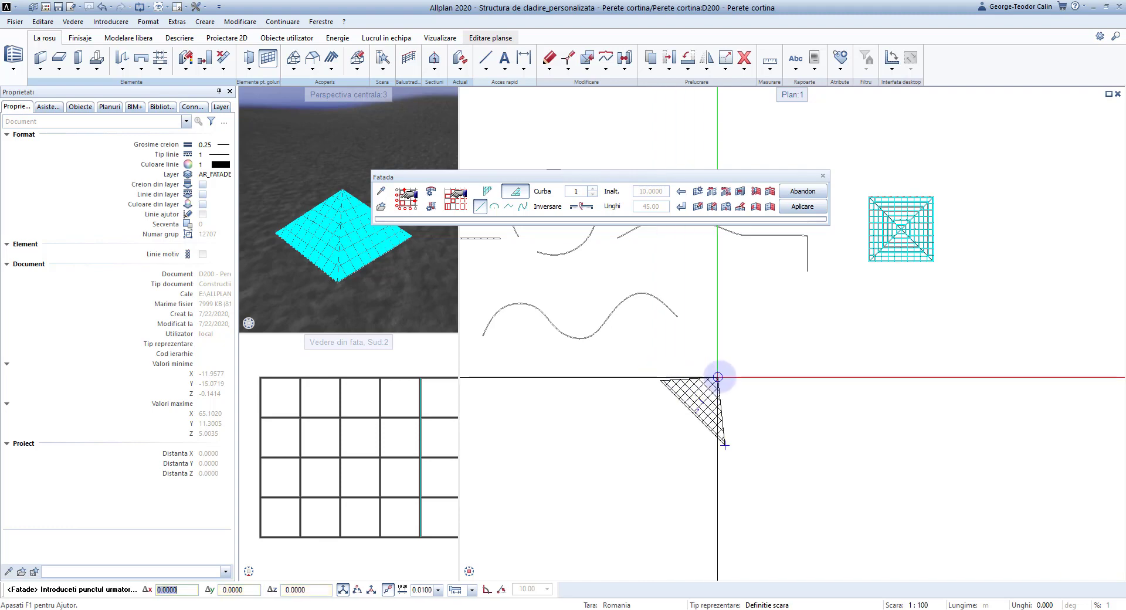
{"action": "left_click", "coordinate": [720, 375]}
{"action": "key", "text": "Escape"}
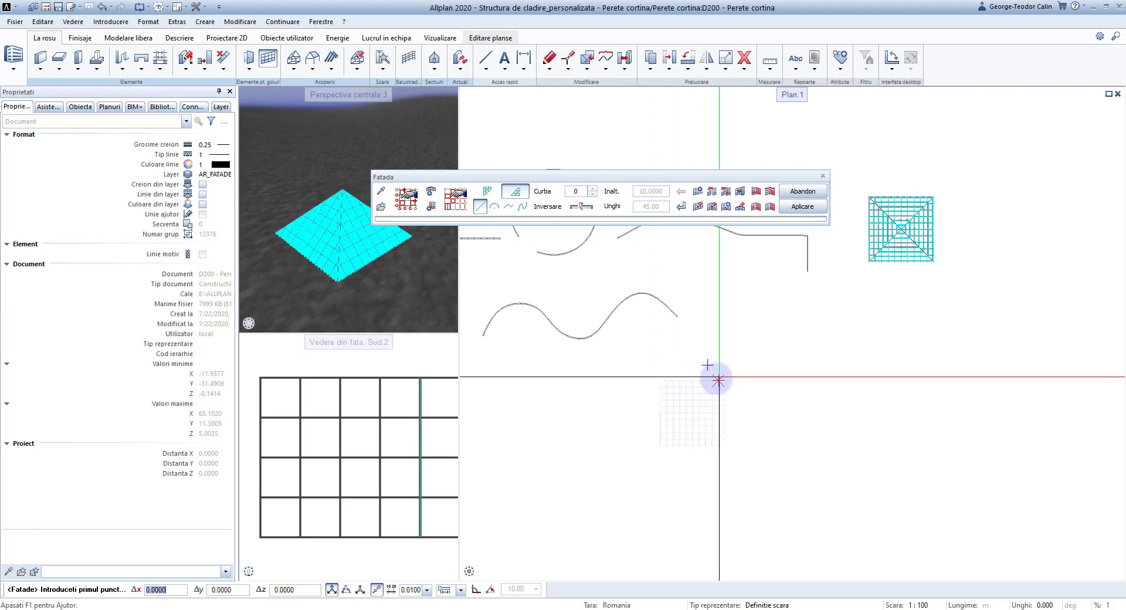
{"action": "left_click", "coordinate": [317, 246]}
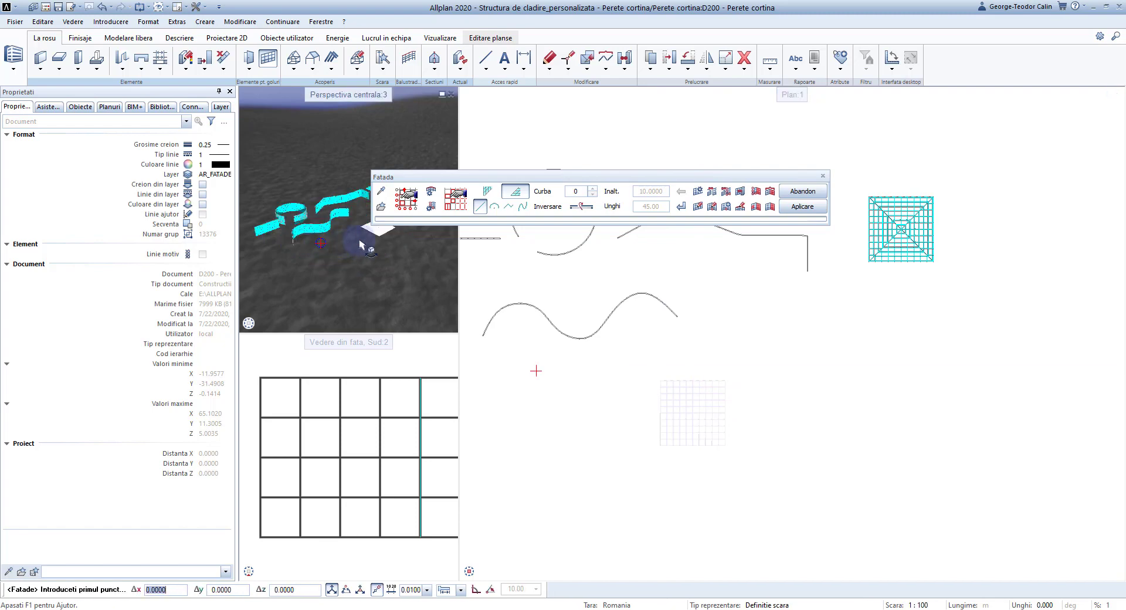
Exit the Fatada tool and show the Asistenti palette of predefined walls, doors and windows
{"action": "mouse_move", "coordinate": [360, 245]}
{"action": "middle_mouse_down"}
{"action": "mouse_move", "coordinate": [378, 278]}
{"action": "mouse_move", "coordinate": [321, 253]}
{"action": "middle_mouse_up"}
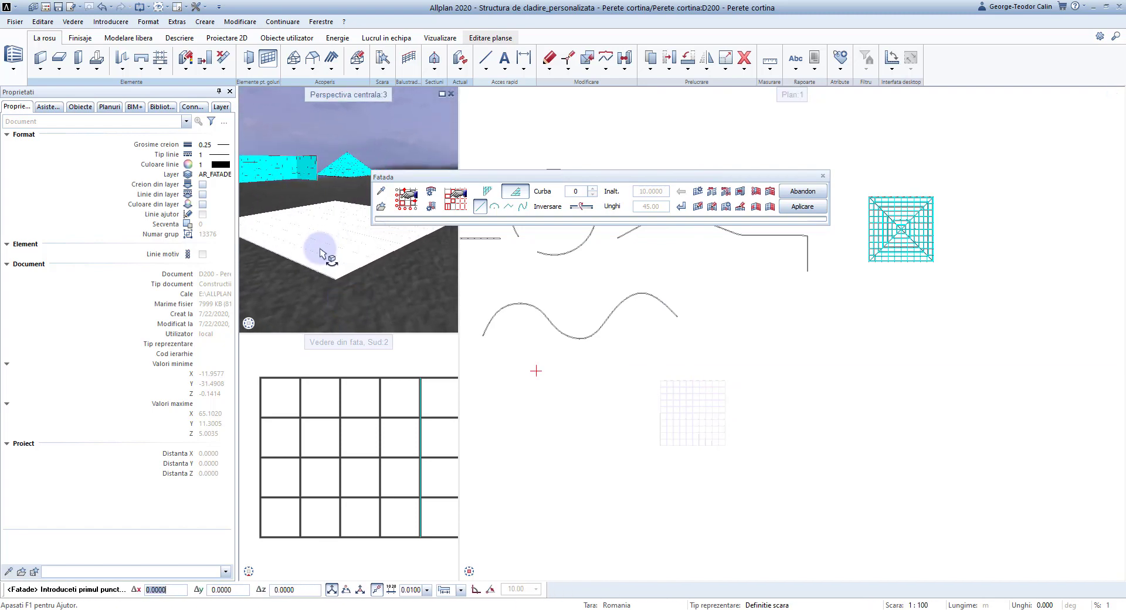
{"action": "key", "text": "Escape"}
{"action": "scroll", "coordinate": [727, 428], "scroll_direction": "up", "scroll_amount": 1}
{"action": "scroll", "coordinate": [705, 384], "scroll_direction": "up", "scroll_amount": 2}
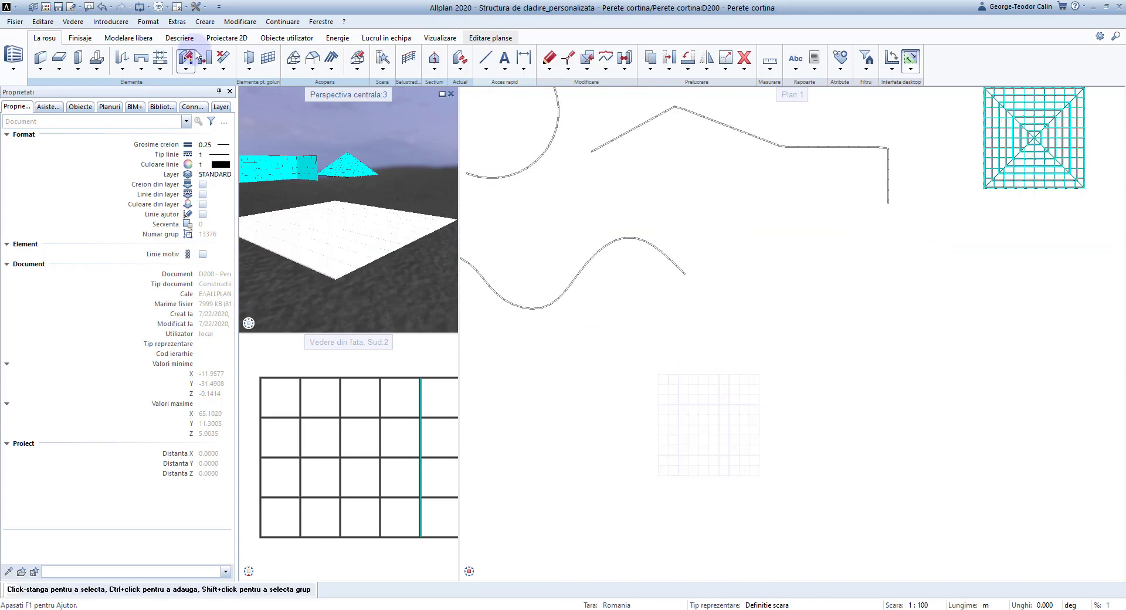
{"action": "left_click", "coordinate": [48, 107]}
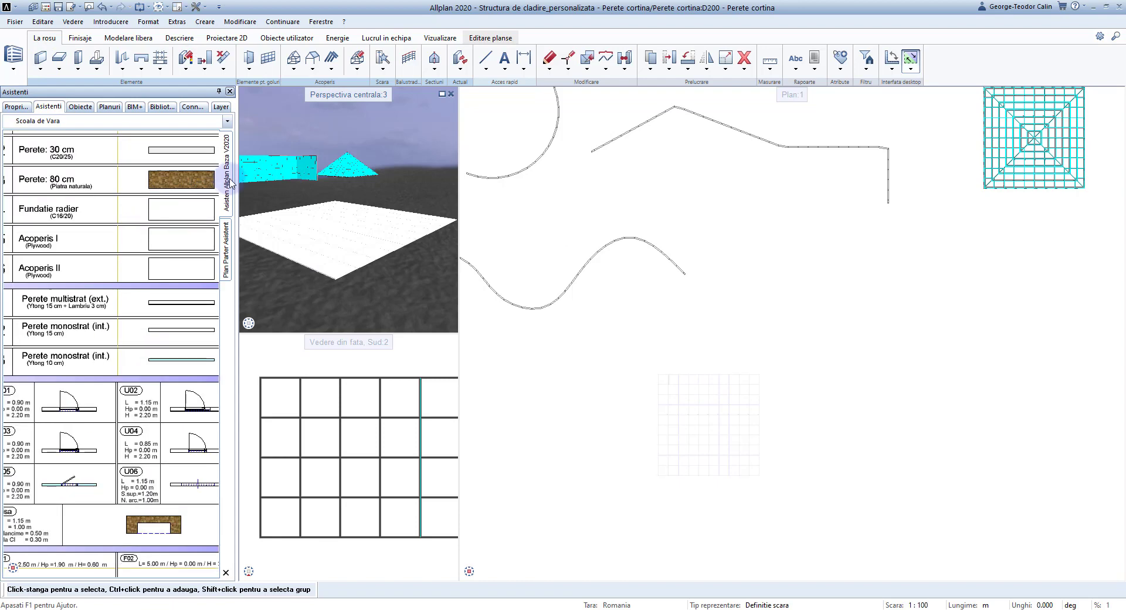
Start the assistant's 30 cm C20/25 concrete wall, 2.5 m high, and confirm its properties
{"action": "double_click", "coordinate": [184, 163]}
{"action": "scroll", "coordinate": [616, 359], "scroll_direction": "up", "scroll_amount": 3}
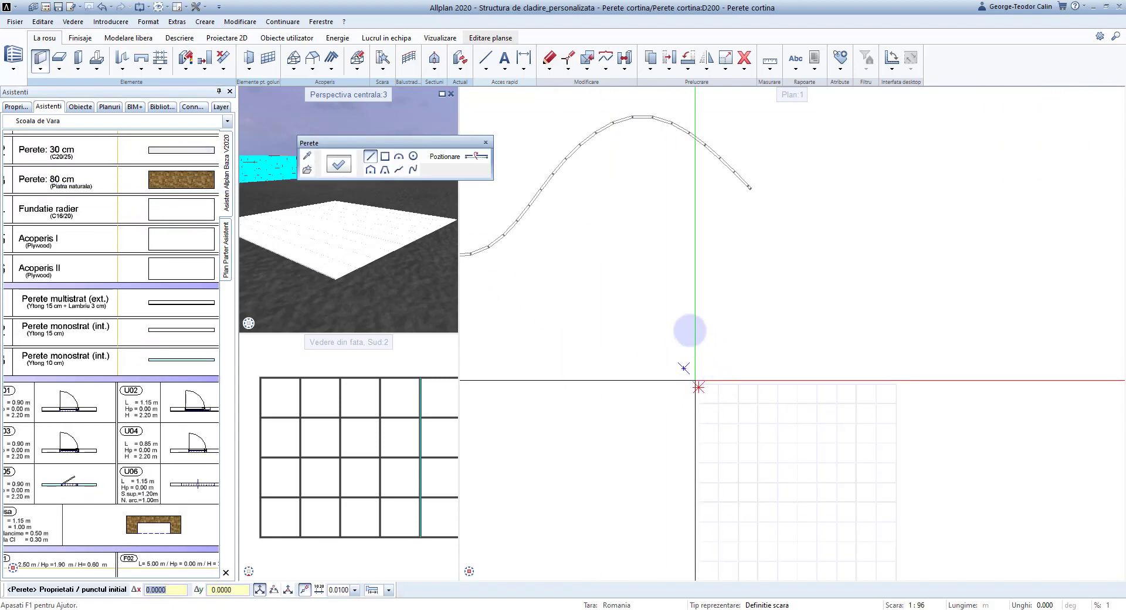
{"action": "middle_click_drag", "start_coordinate": [689, 330], "coordinate": [676, 350]}
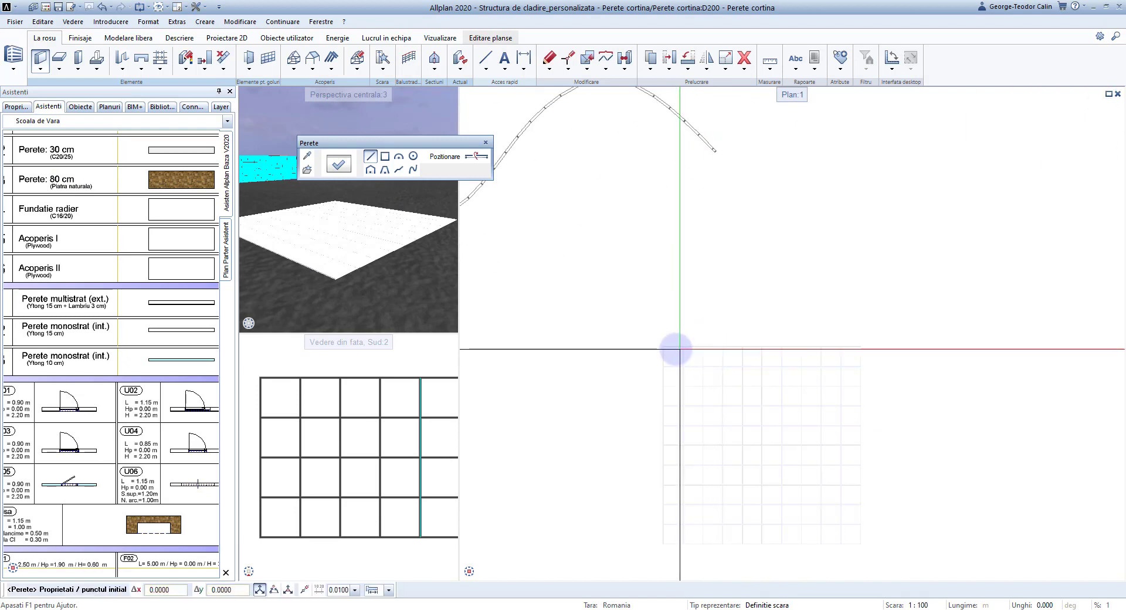
{"action": "scroll", "coordinate": [676, 350], "scroll_direction": "up", "scroll_amount": 2}
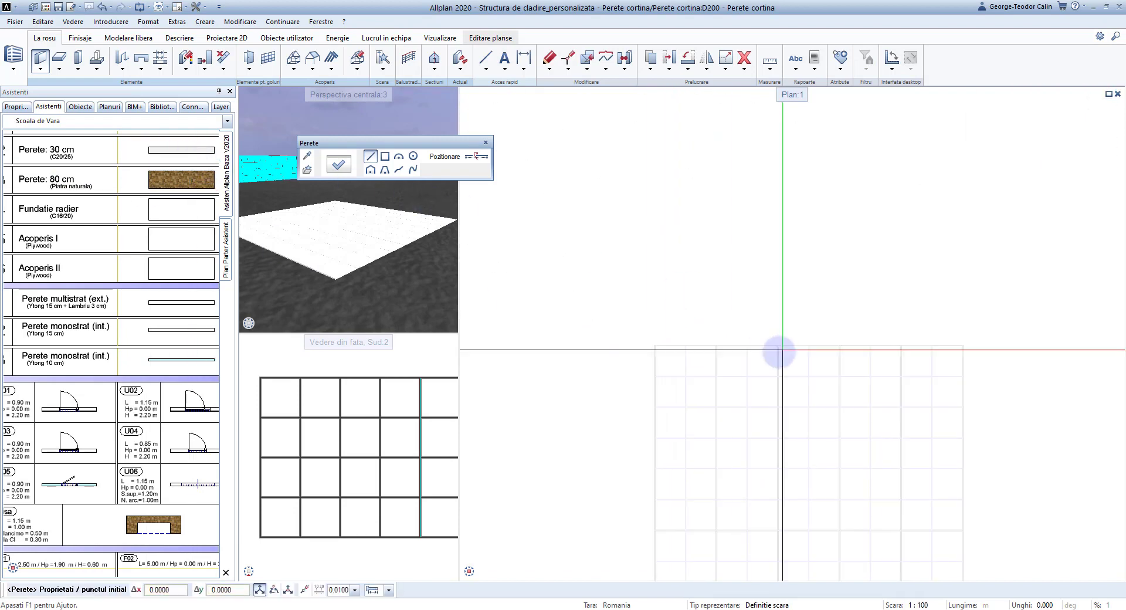
{"action": "scroll", "coordinate": [653, 347], "scroll_direction": "up", "scroll_amount": 5}
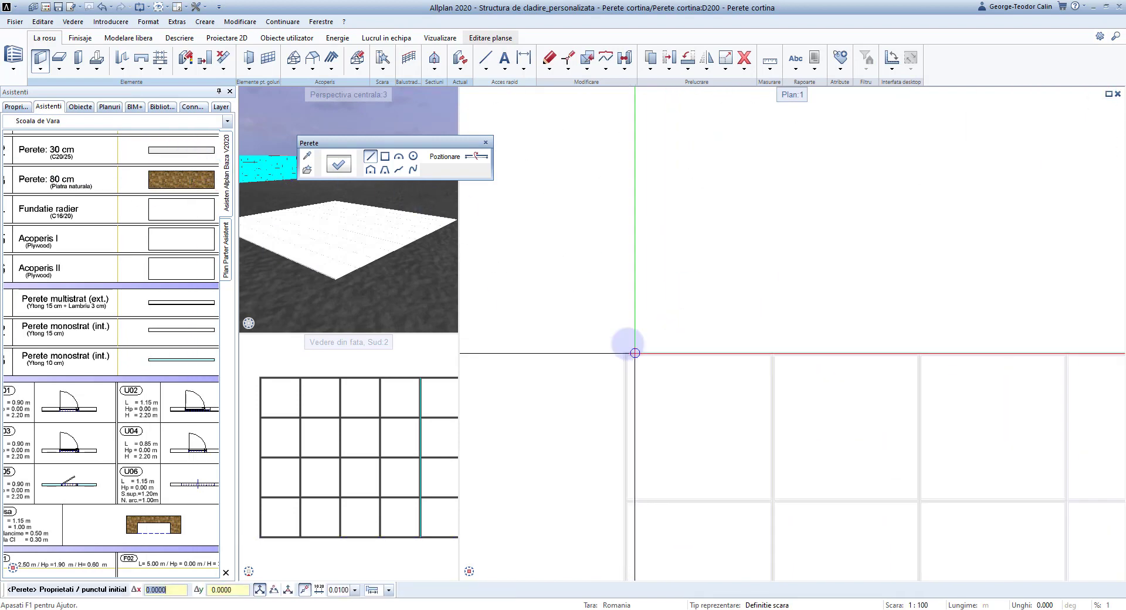
{"action": "left_click", "coordinate": [338, 164]}
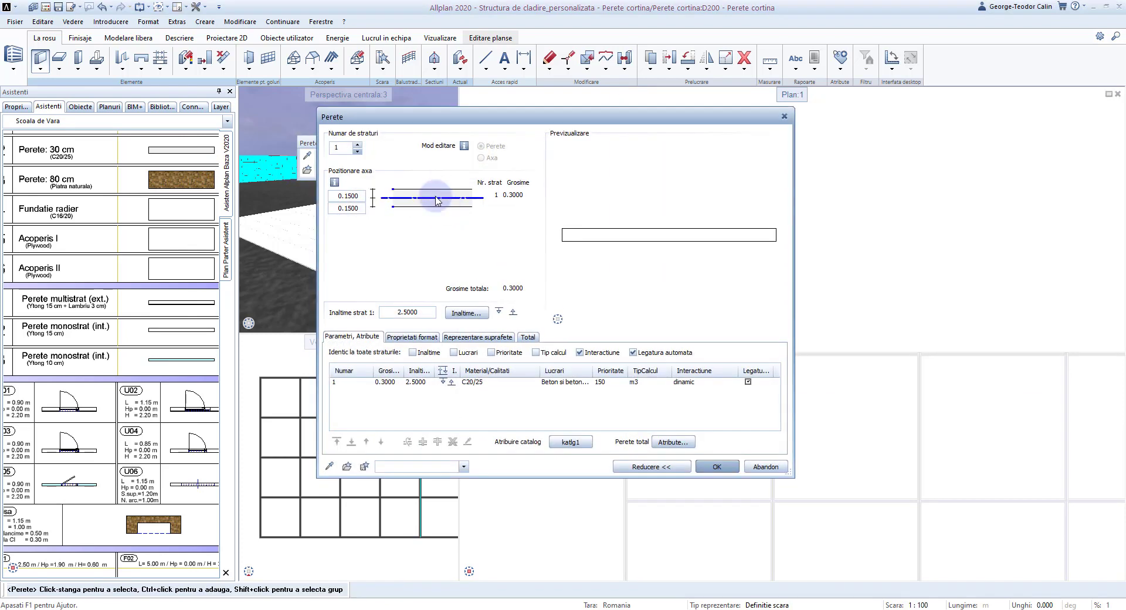
{"action": "left_click", "coordinate": [716, 466]}
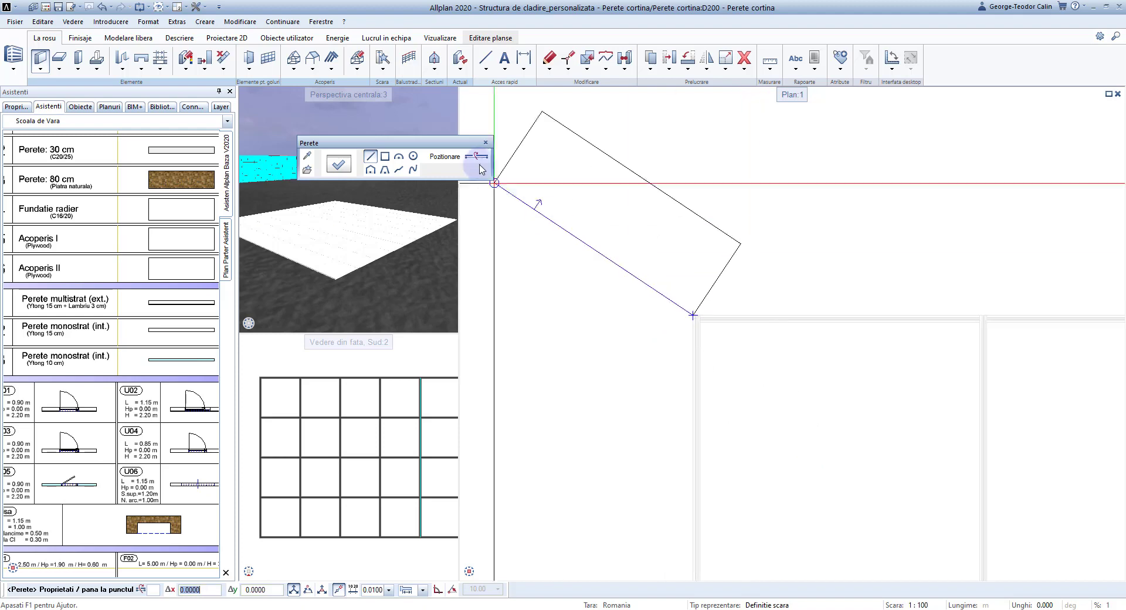
Finish the first wall and draw a second wall ending at the slab corner
{"action": "scroll", "coordinate": [762, 311], "scroll_direction": "up", "scroll_amount": 5}
{"action": "left_click", "coordinate": [852, 264]}
{"action": "key", "text": "Escape"}
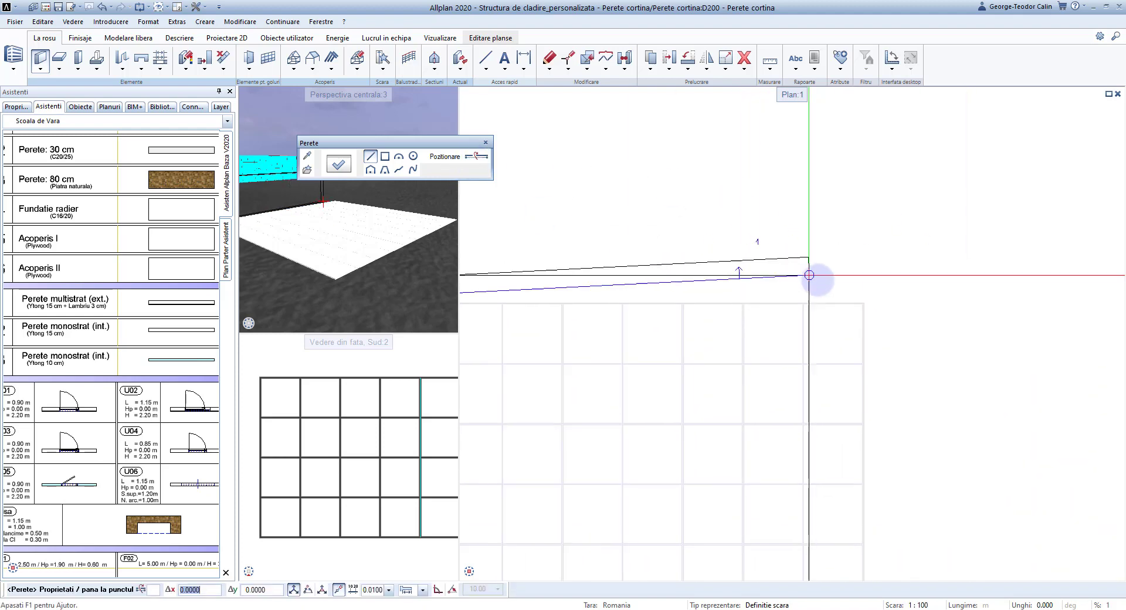
{"action": "scroll", "coordinate": [833, 293], "scroll_direction": "up", "scroll_amount": 3}
{"action": "left_click", "coordinate": [942, 386]}
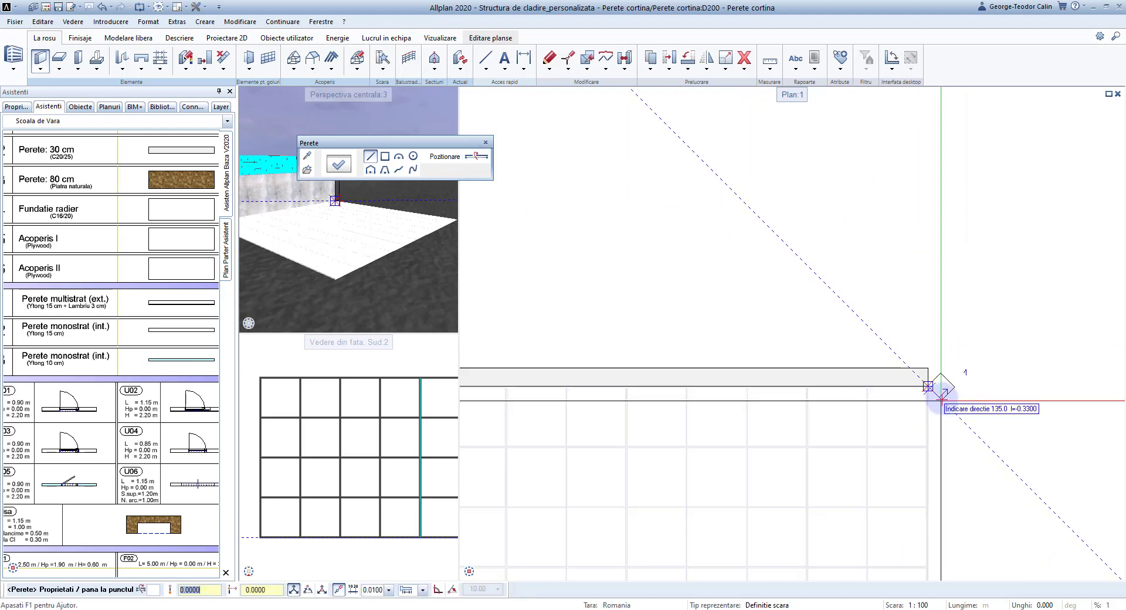
{"action": "scroll", "coordinate": [937, 324], "scroll_direction": "down", "scroll_amount": 3}
{"action": "scroll", "coordinate": [929, 397], "scroll_direction": "up", "scroll_amount": 5}
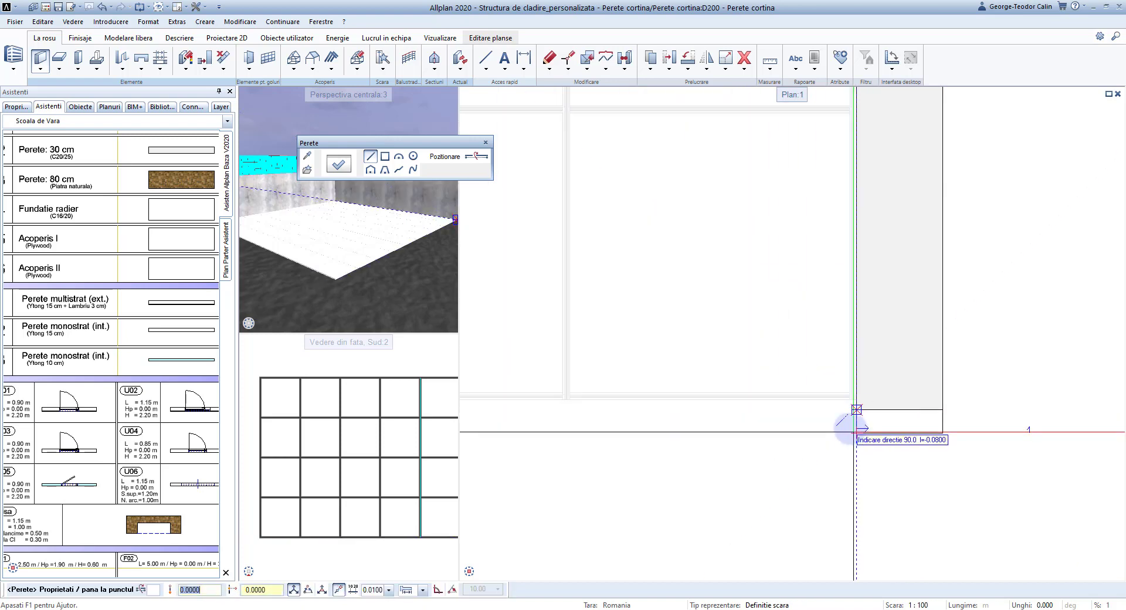
{"action": "left_click", "coordinate": [858, 412]}
Draw another wall along the slab edge to its far corner and begin the next
{"action": "scroll", "coordinate": [854, 408], "scroll_direction": "up", "scroll_amount": 3}
{"action": "left_click", "coordinate": [861, 395]}
{"action": "scroll", "coordinate": [771, 422], "scroll_direction": "down", "scroll_amount": 3}
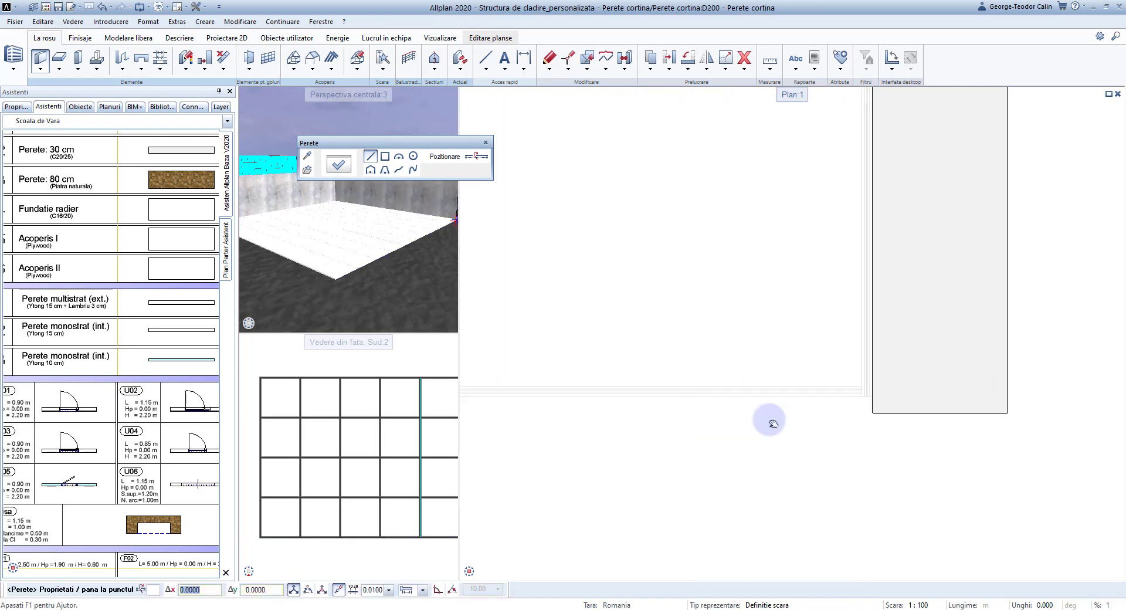
{"action": "mouse_move", "coordinate": [786, 371]}
{"action": "middle_mouse_down"}
{"action": "mouse_move", "coordinate": [729, 352]}
{"action": "mouse_move", "coordinate": [631, 367]}
{"action": "mouse_move", "coordinate": [593, 351]}
{"action": "middle_mouse_up"}
{"action": "left_click", "coordinate": [591, 357]}
{"action": "left_click", "coordinate": [591, 358]}
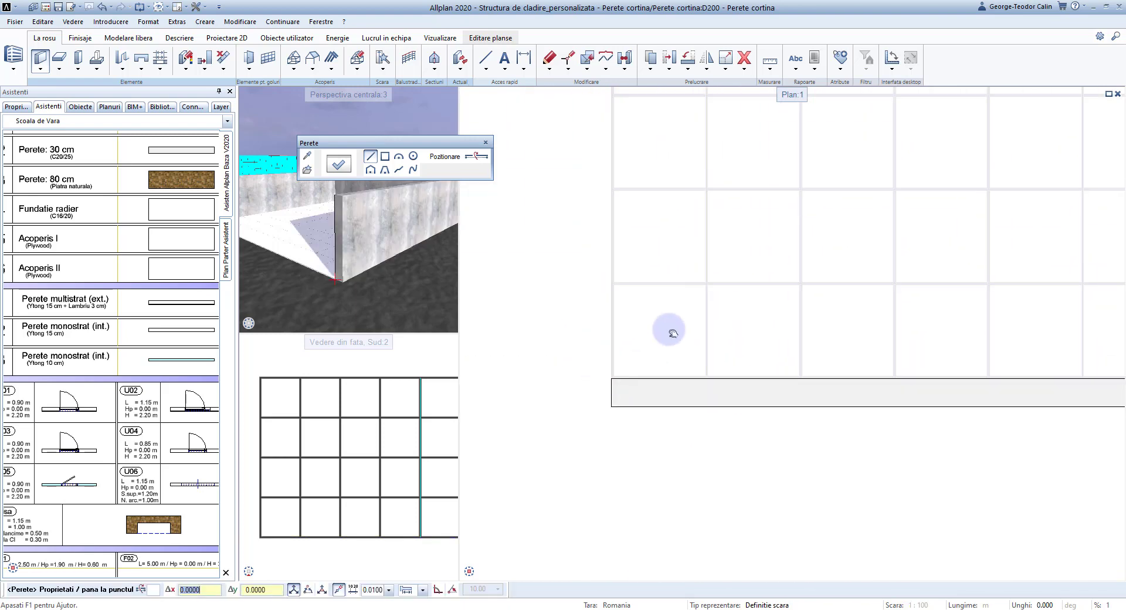
{"action": "scroll", "coordinate": [670, 329], "scroll_direction": "down", "scroll_amount": 2}
End the wall tool and select the caisson facade grid
{"action": "key", "text": "Escape"}
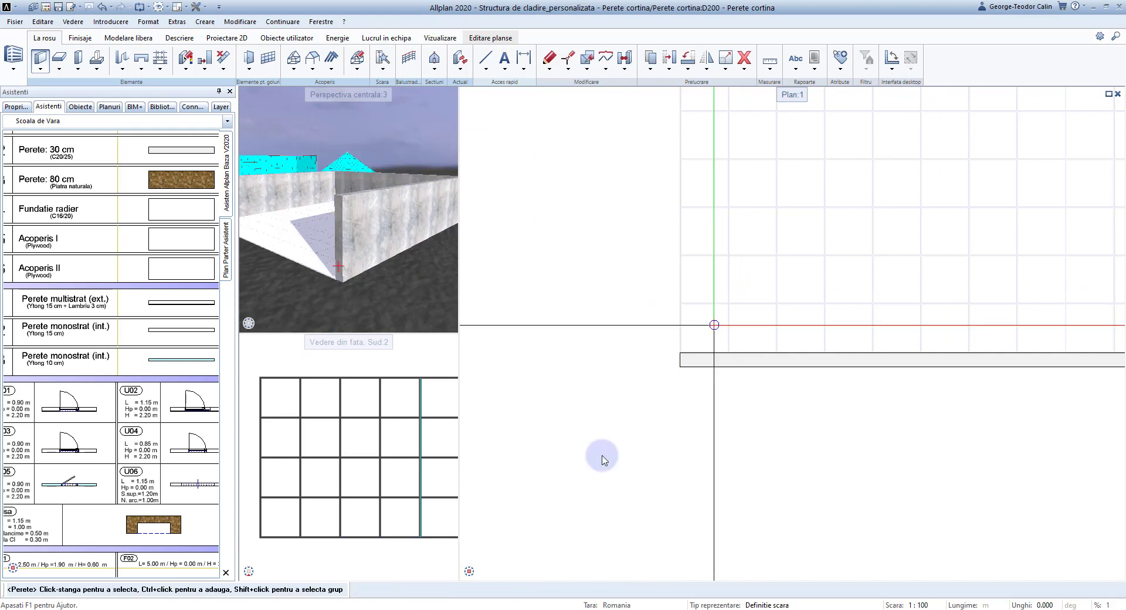
{"action": "scroll", "coordinate": [390, 503], "scroll_direction": "down", "scroll_amount": 1}
{"action": "scroll", "coordinate": [373, 491], "scroll_direction": "down", "scroll_amount": 1}
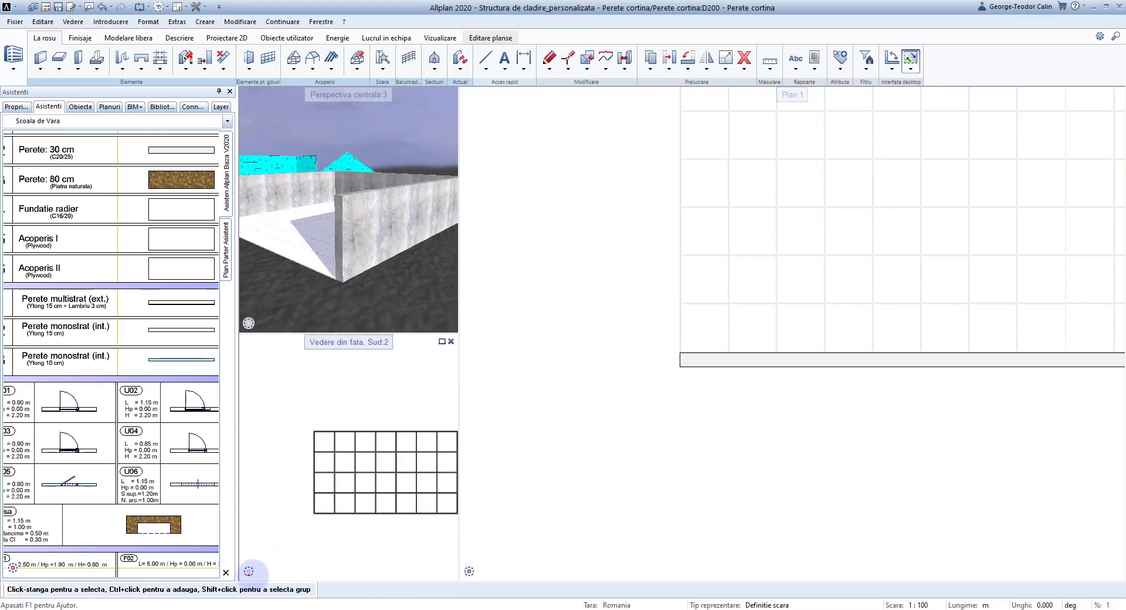
{"action": "scroll", "coordinate": [374, 481], "scroll_direction": "down", "scroll_amount": 1}
{"action": "scroll", "coordinate": [374, 481], "scroll_direction": "down", "scroll_amount": 1}
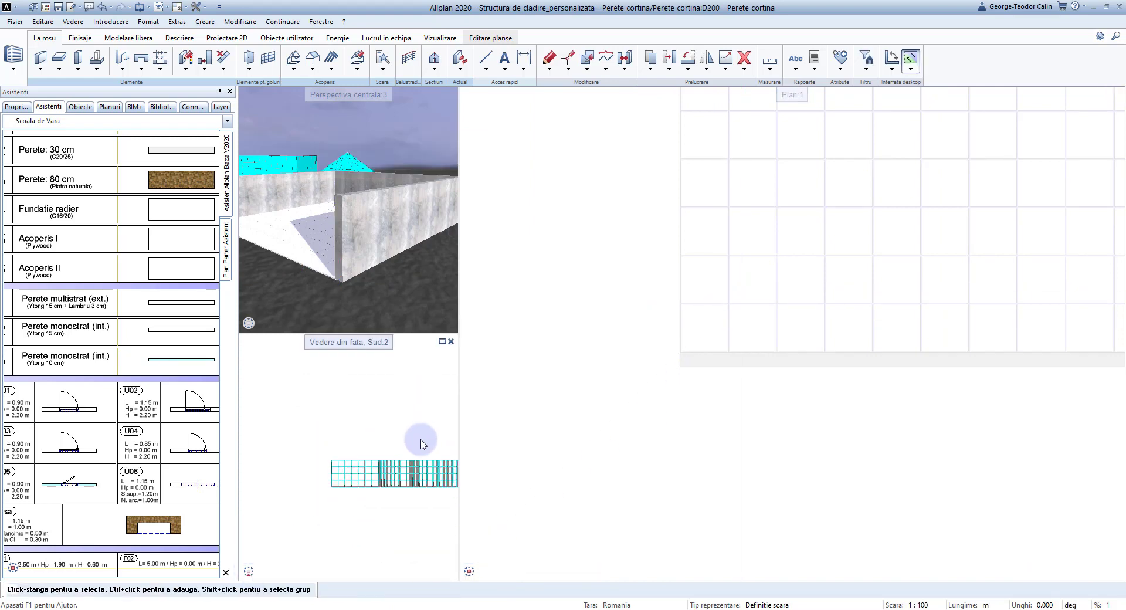
{"action": "left_click", "coordinate": [752, 326]}
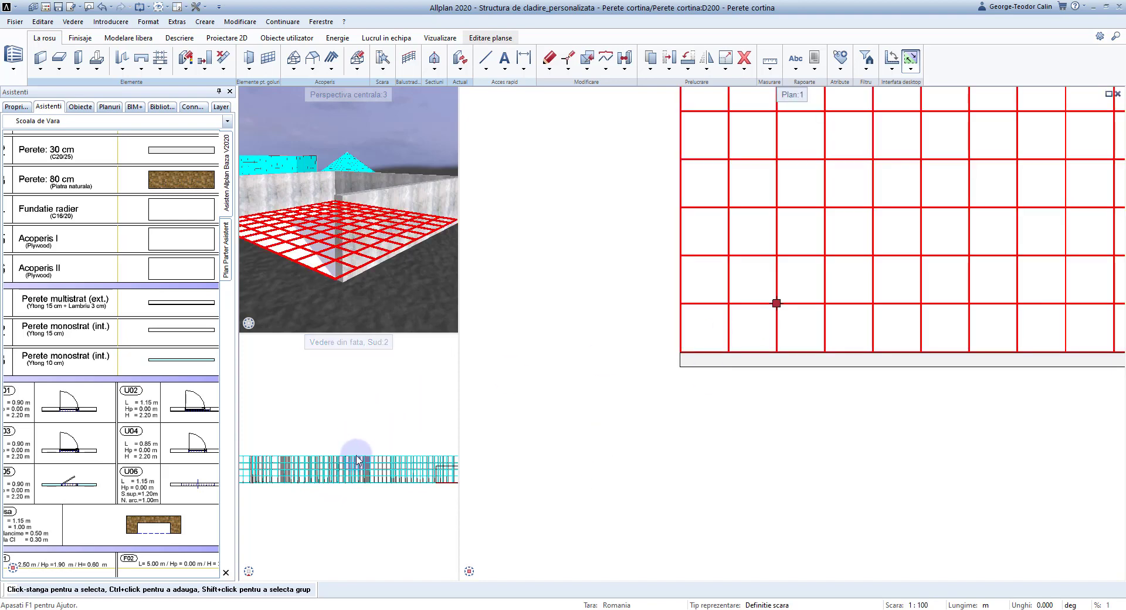
{"action": "scroll", "coordinate": [375, 469], "scroll_direction": "up", "scroll_amount": 2}
{"action": "scroll", "coordinate": [455, 393], "scroll_direction": "up", "scroll_amount": 2}
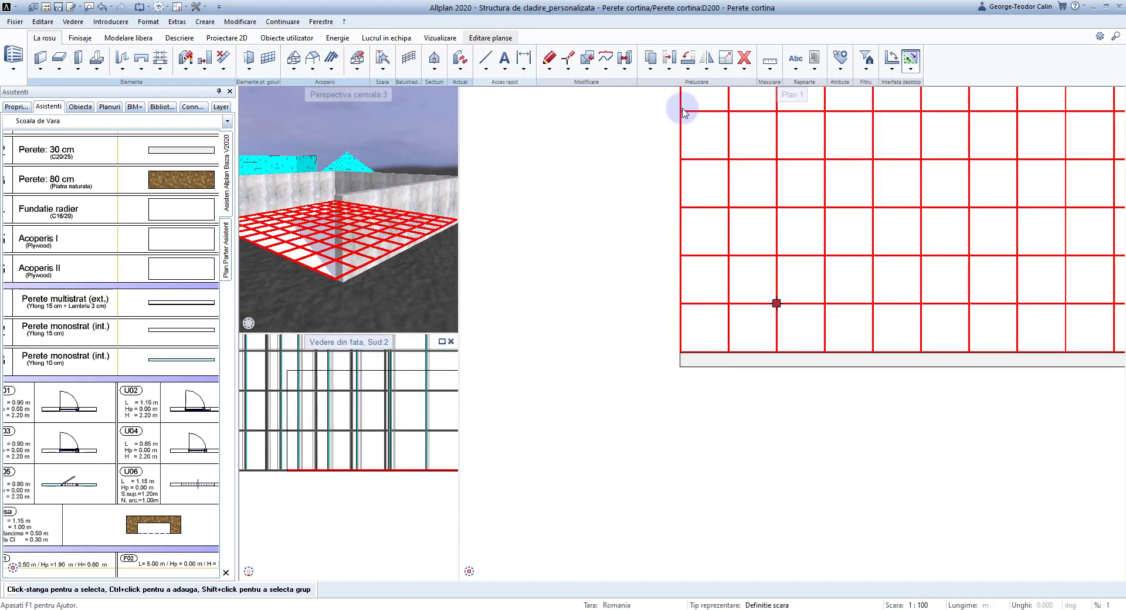
Move the grid from its base point in the front view up to the wall top
{"action": "left_click", "coordinate": [671, 64]}
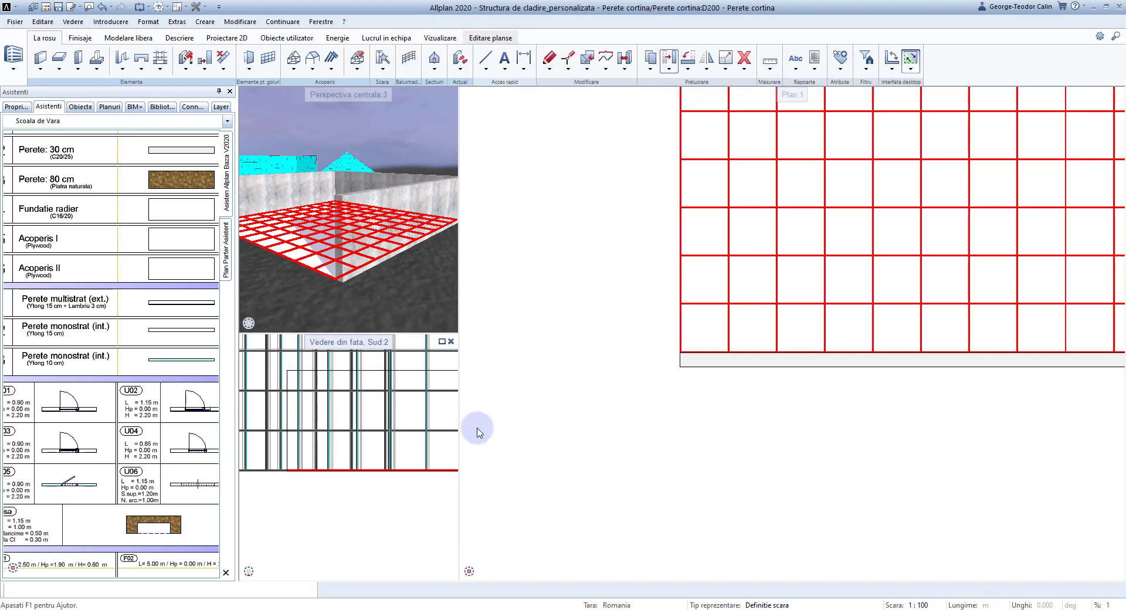
{"action": "scroll", "coordinate": [252, 469], "scroll_direction": "up", "scroll_amount": 1}
{"action": "scroll", "coordinate": [326, 449], "scroll_direction": "up", "scroll_amount": 2}
{"action": "scroll", "coordinate": [326, 461], "scroll_direction": "up", "scroll_amount": 1}
{"action": "scroll", "coordinate": [326, 461], "scroll_direction": "up", "scroll_amount": 1}
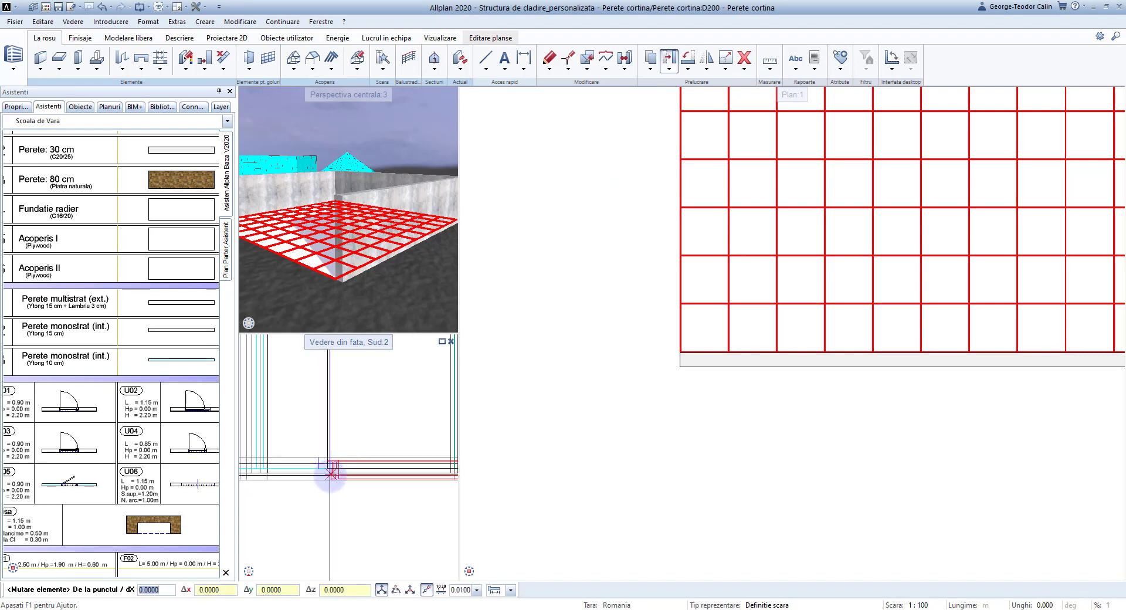
{"action": "left_click", "coordinate": [330, 478]}
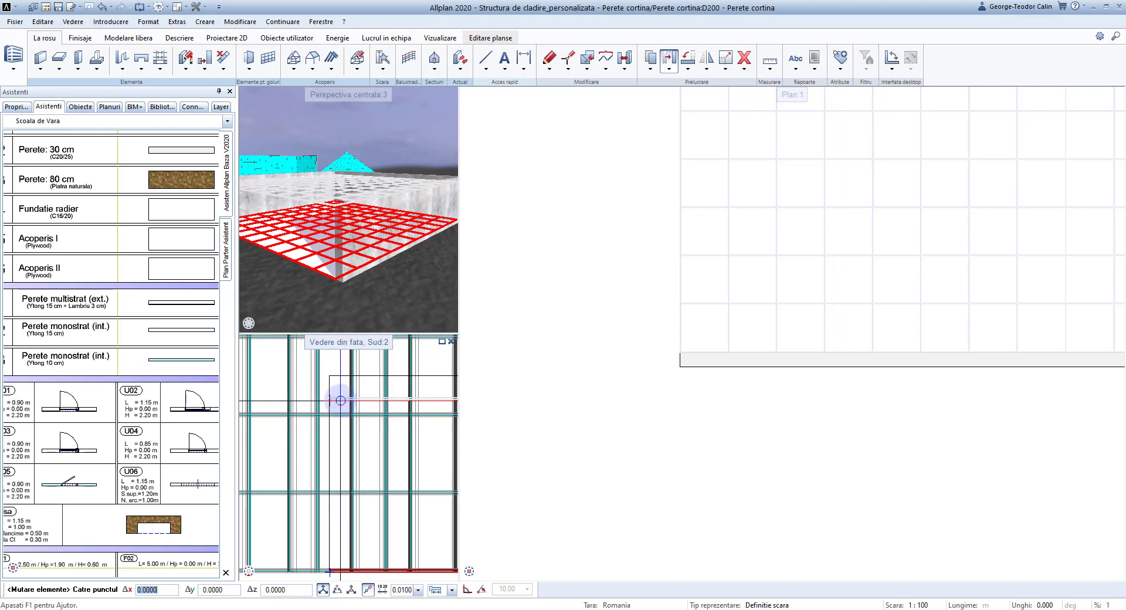
{"action": "left_click", "coordinate": [342, 396]}
{"action": "middle_click_drag", "start_coordinate": [328, 246], "coordinate": [327, 264], "text": "shift"}
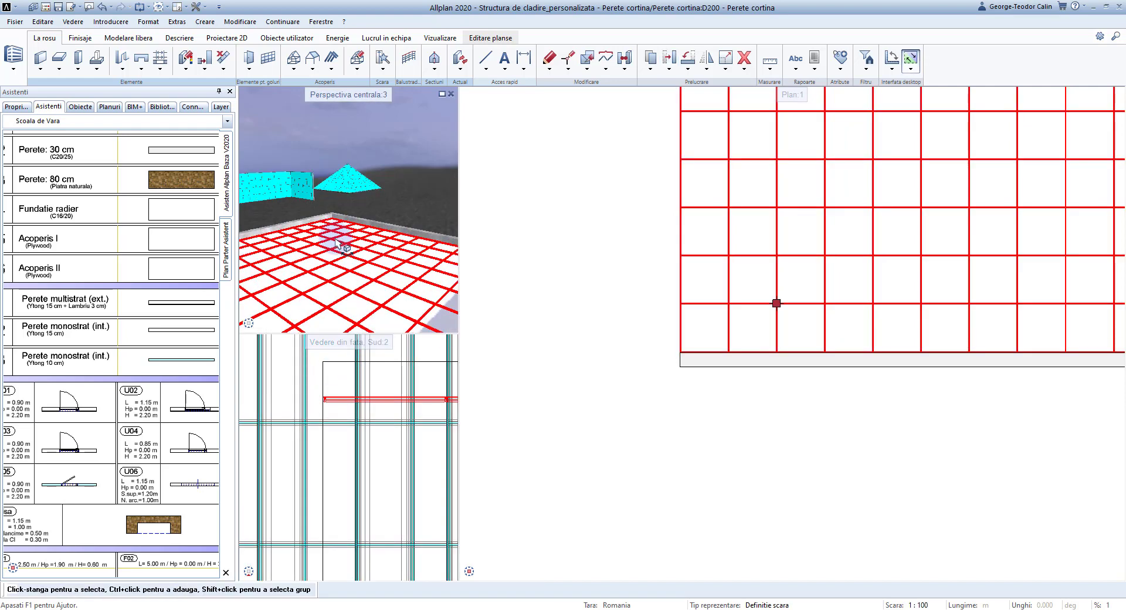
Open the Fatada properties of the existing curtain-wall facade from the plan
{"action": "key", "text": "Escape"}
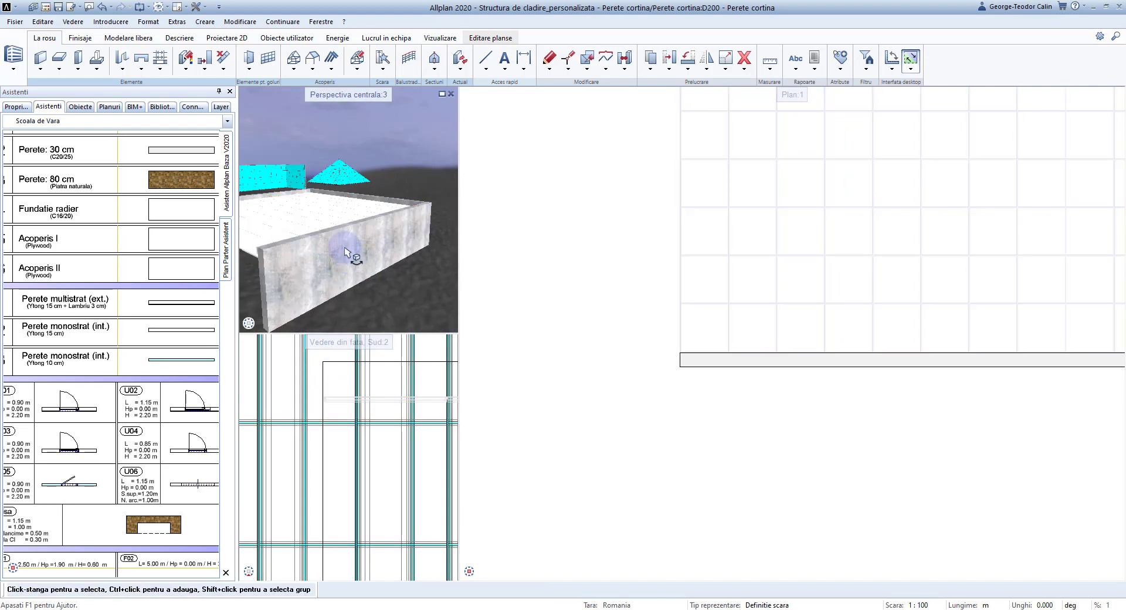
{"action": "mouse_move", "coordinate": [326, 261]}
{"action": "middle_mouse_down", "text": "shift"}
{"action": "mouse_move", "coordinate": [311, 217]}
{"action": "mouse_move", "coordinate": [384, 153]}
{"action": "mouse_move", "coordinate": [383, 140]}
{"action": "mouse_move", "coordinate": [369, 168]}
{"action": "middle_mouse_up", "text": "shift"}
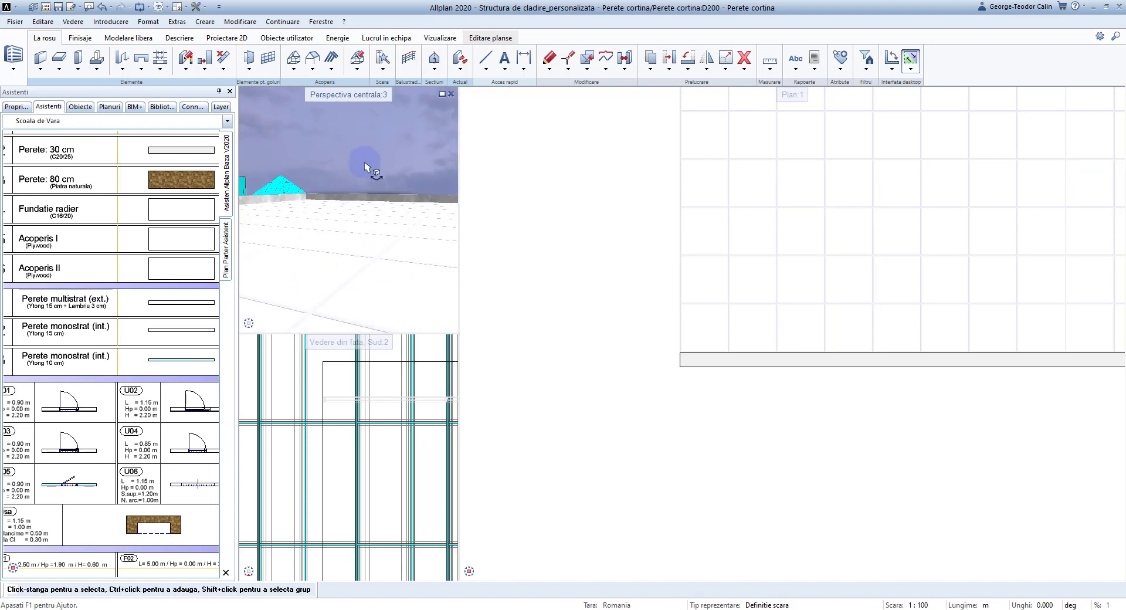
{"action": "double_click", "coordinate": [780, 273]}
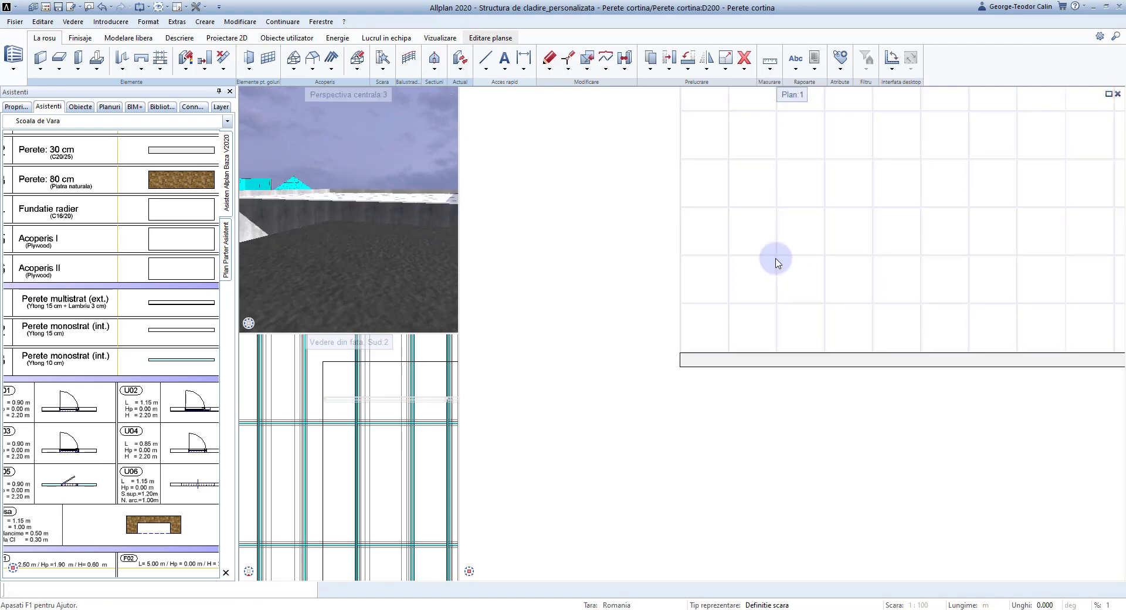
{"action": "left_click", "coordinate": [704, 195]}
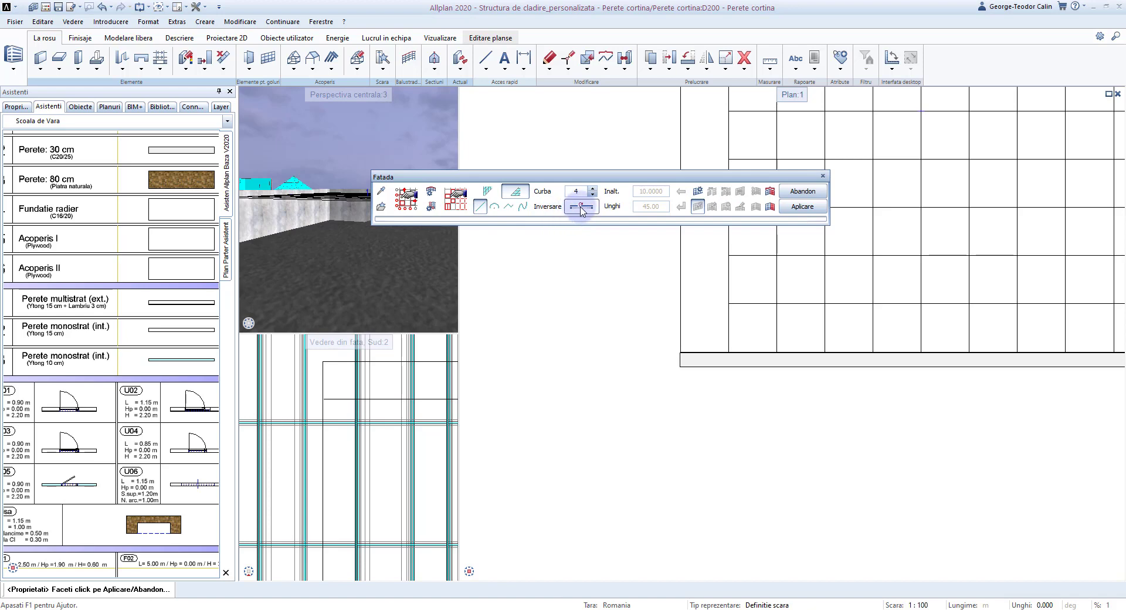
Apply the edited facade properties and zoom out to see all six facades in 3D
{"action": "left_click", "coordinate": [795, 218]}
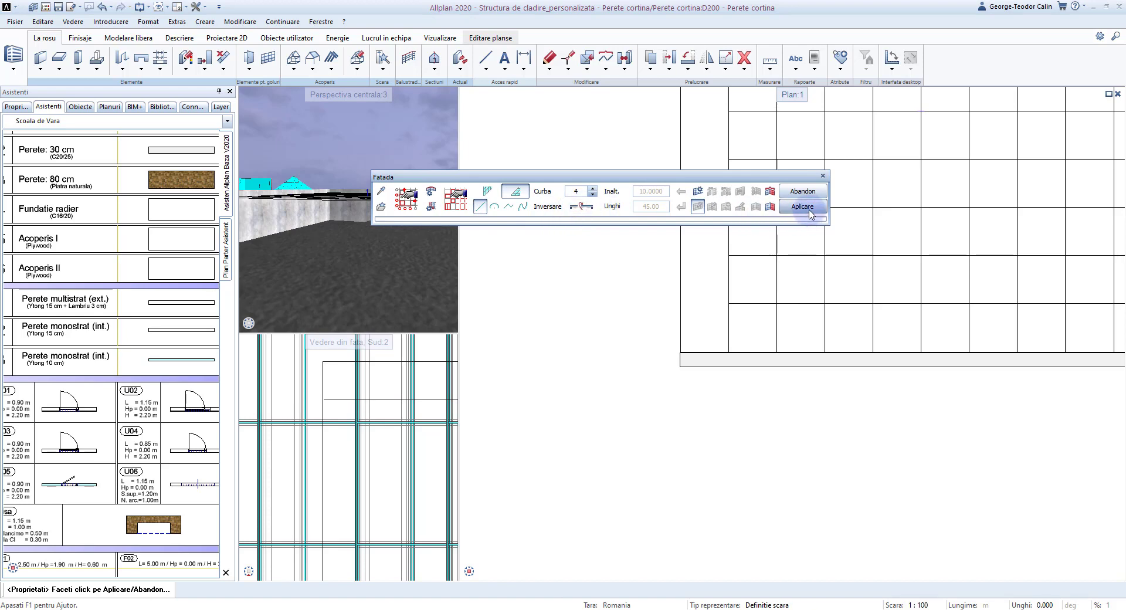
{"action": "left_click", "coordinate": [811, 212]}
{"action": "mouse_move", "coordinate": [356, 215]}
{"action": "middle_mouse_down", "text": "shift"}
{"action": "mouse_move", "coordinate": [350, 240]}
{"action": "mouse_move", "coordinate": [380, 186]}
{"action": "middle_mouse_up", "text": "shift"}
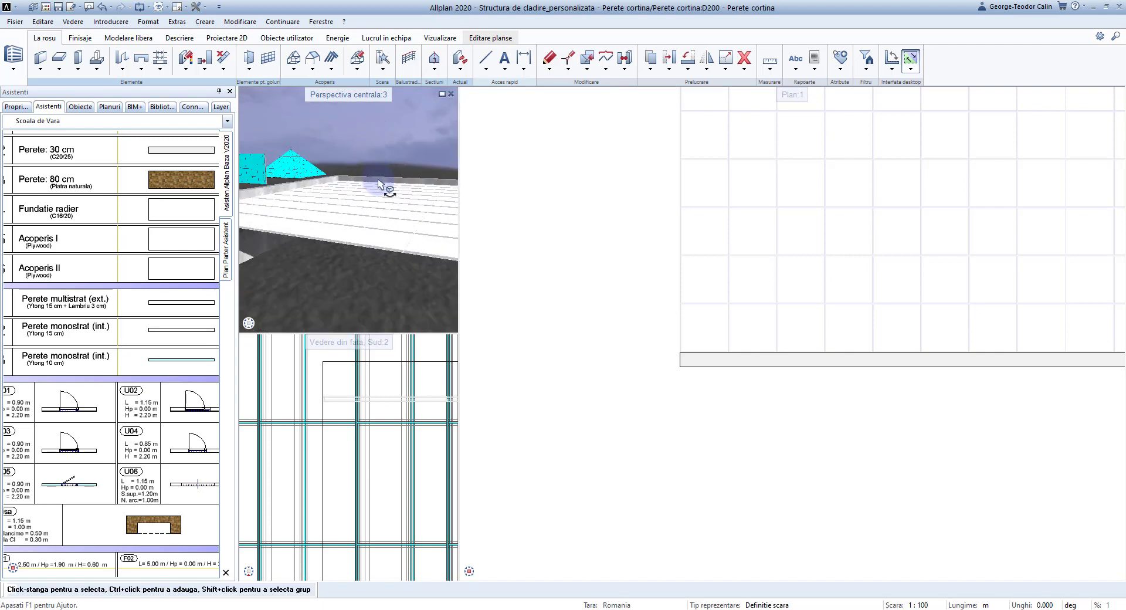
{"action": "scroll", "coordinate": [380, 185], "scroll_direction": "down", "scroll_amount": 5}
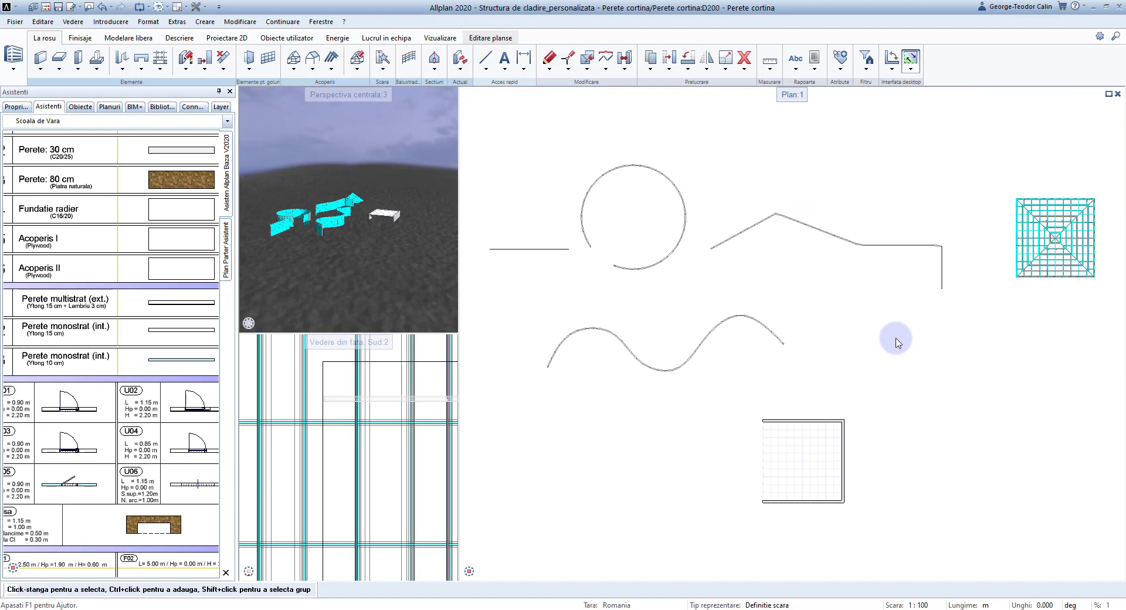
Launch a new Fatada from the straight facade's settings: height 10, angle 45°
{"action": "left_click", "coordinate": [535, 250]}
{"action": "scroll", "coordinate": [288, 209], "scroll_direction": "up", "scroll_amount": 5}
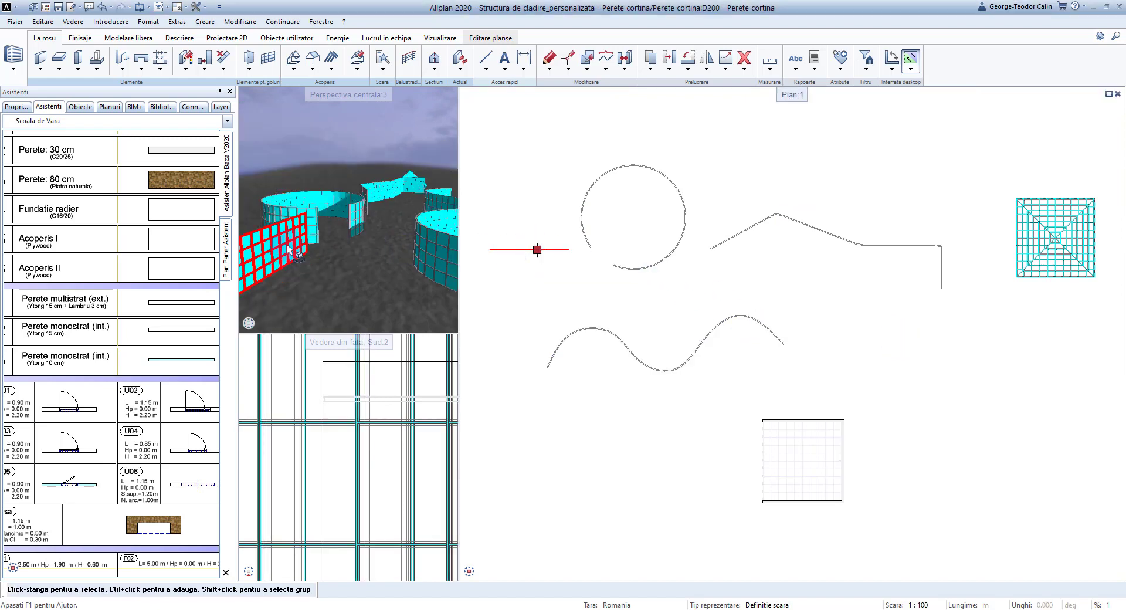
{"action": "key", "text": "Escape"}
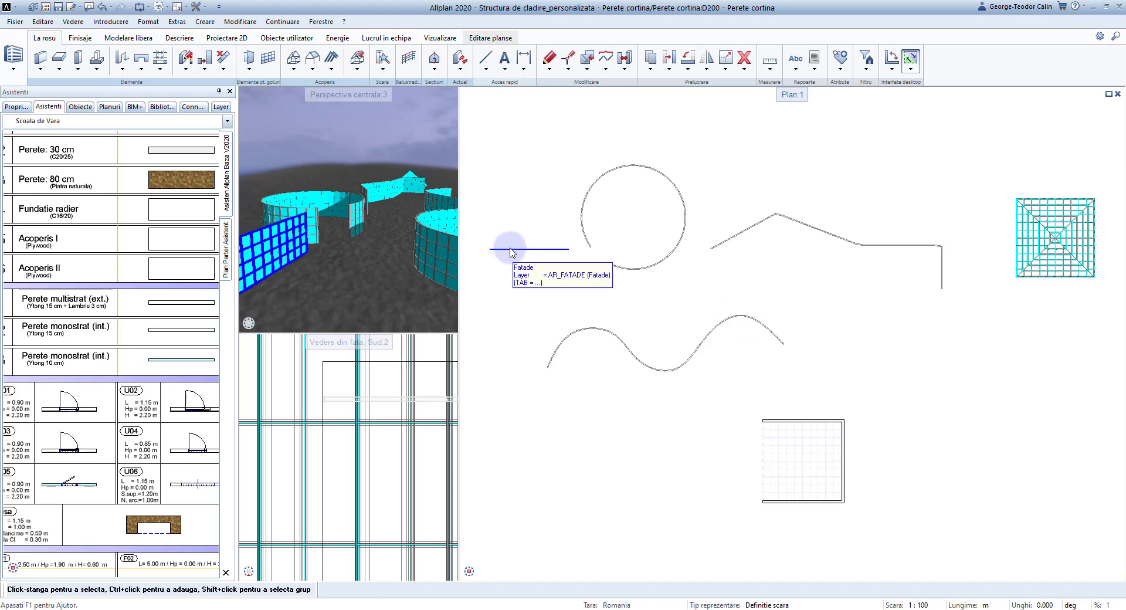
{"action": "right_click", "coordinate": [624, 255]}
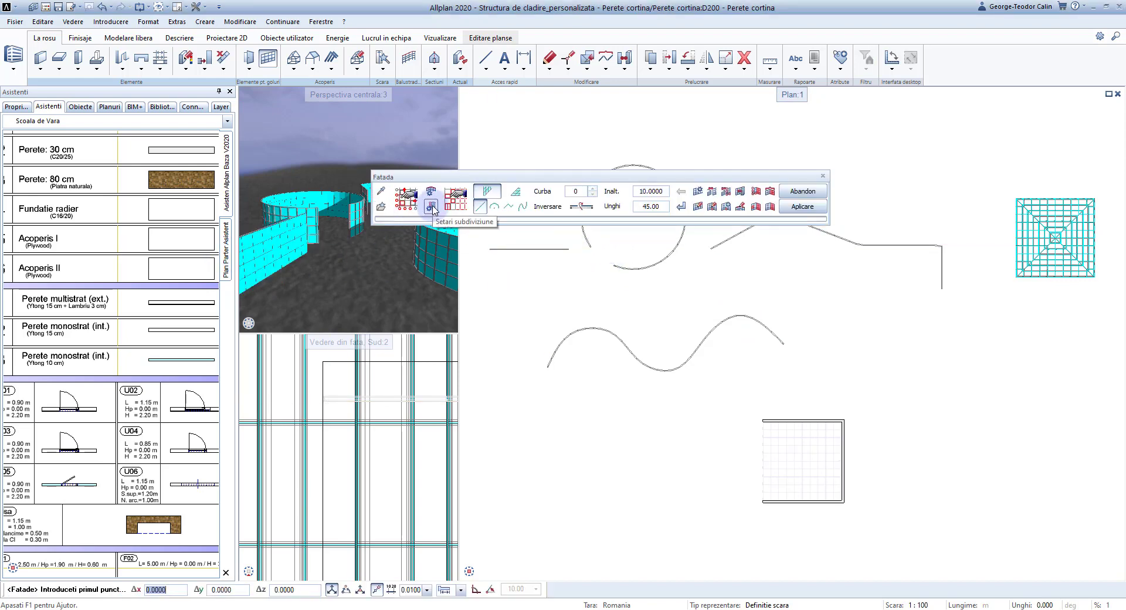
Add a third grid subdivision tab with Subdiviziune 2 at a 45° angle
{"action": "left_click", "coordinate": [431, 206]}
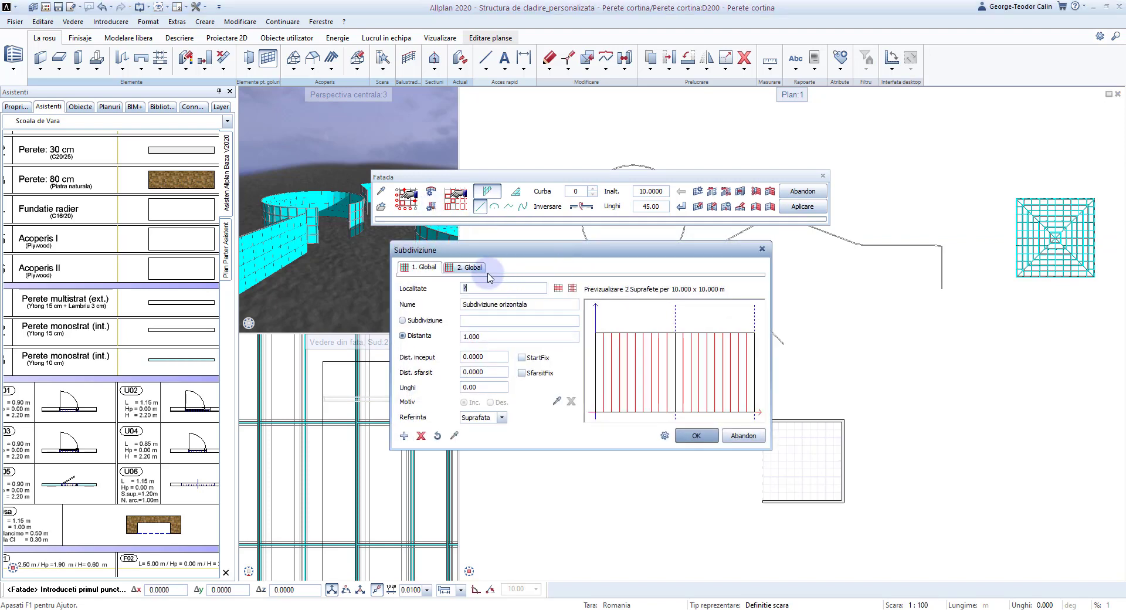
{"action": "left_click", "coordinate": [406, 435]}
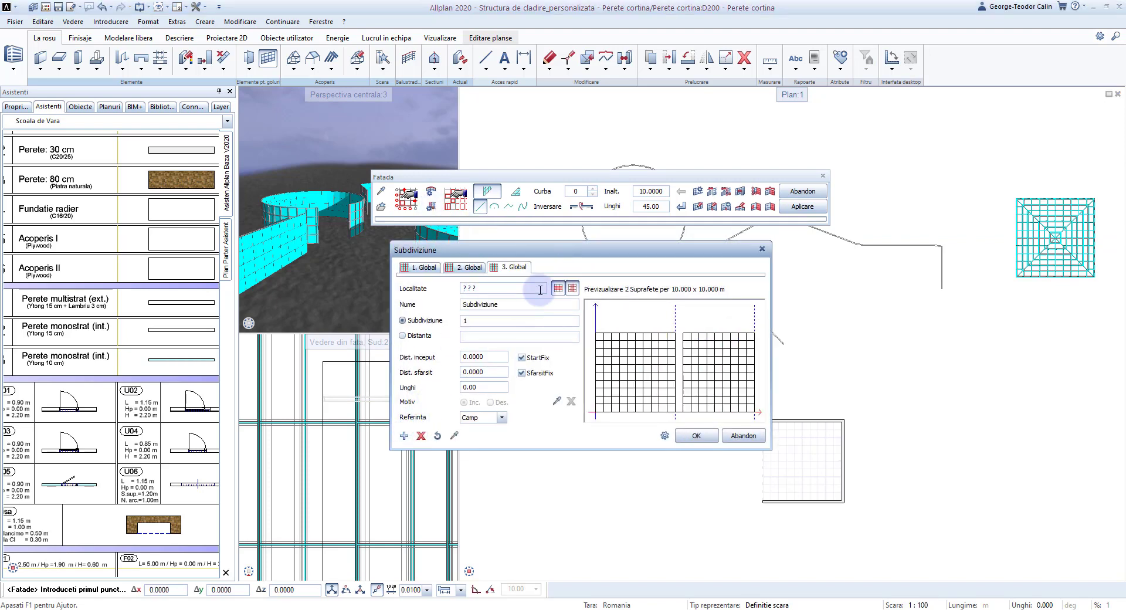
{"action": "left_click", "coordinate": [514, 268]}
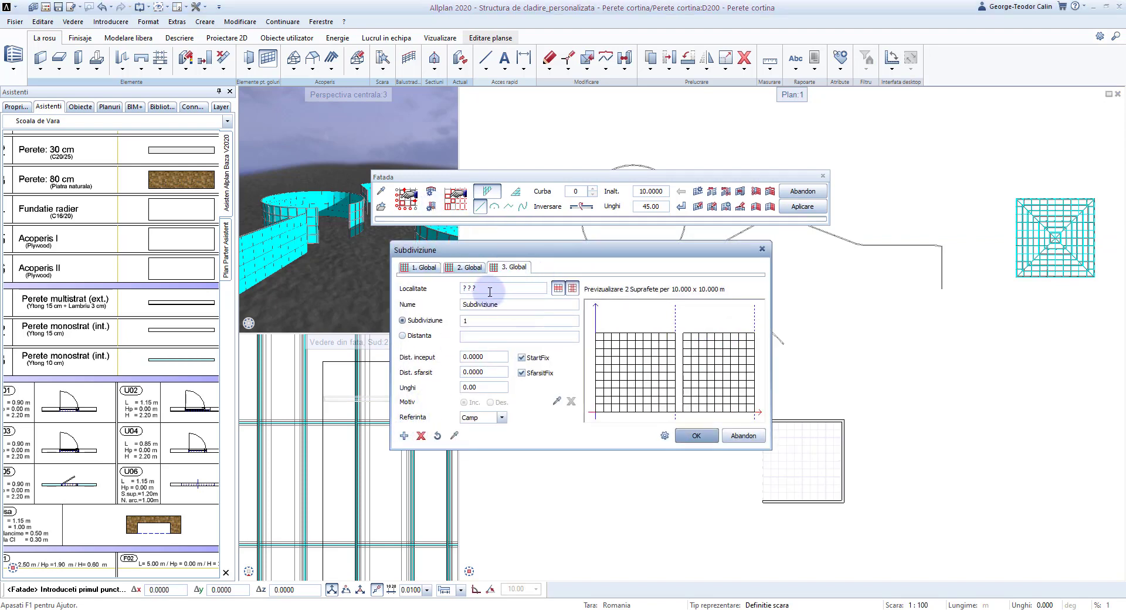
{"action": "left_click", "coordinate": [477, 324]}
{"action": "type", "text": "45"}
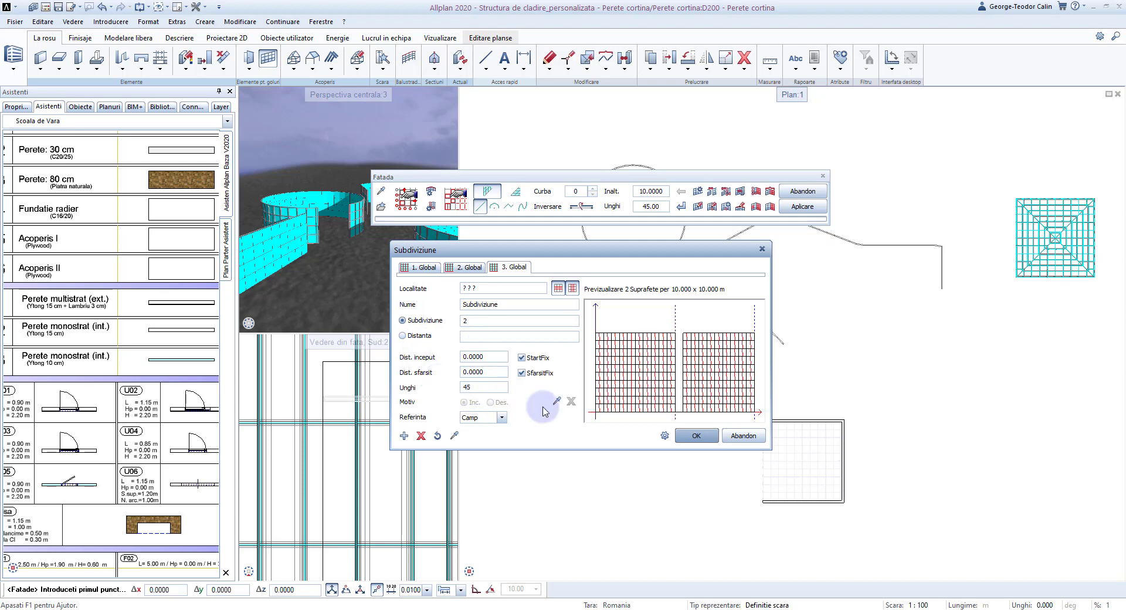
{"action": "key", "text": "Return"}
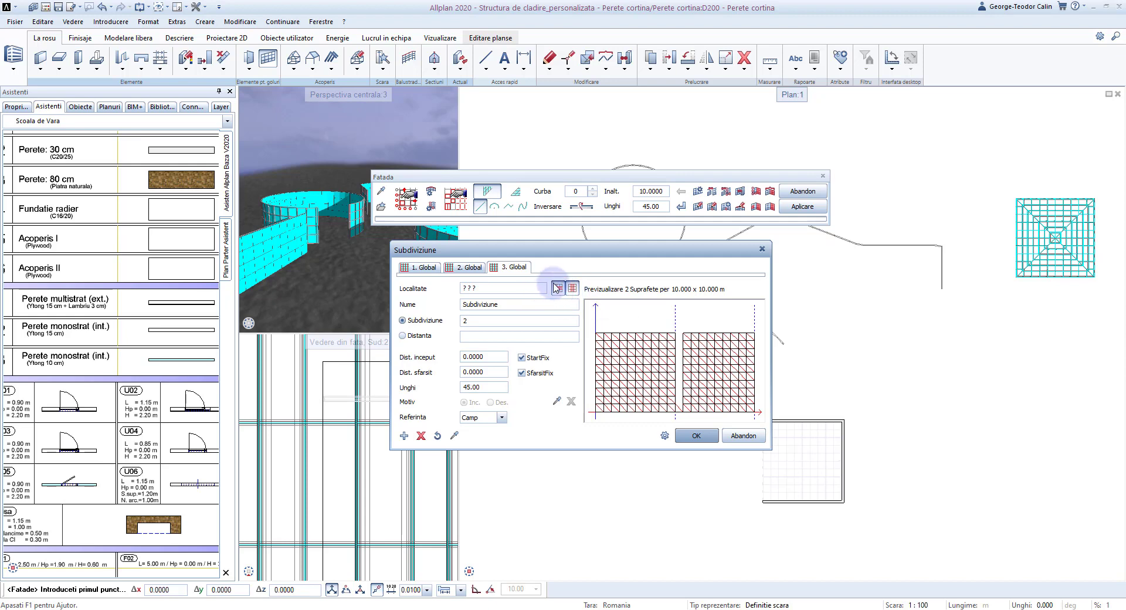
Add a fourth subdivision at -45°, preview it on a 4 × 4 m panel, and confirm
{"action": "left_click", "coordinate": [405, 437]}
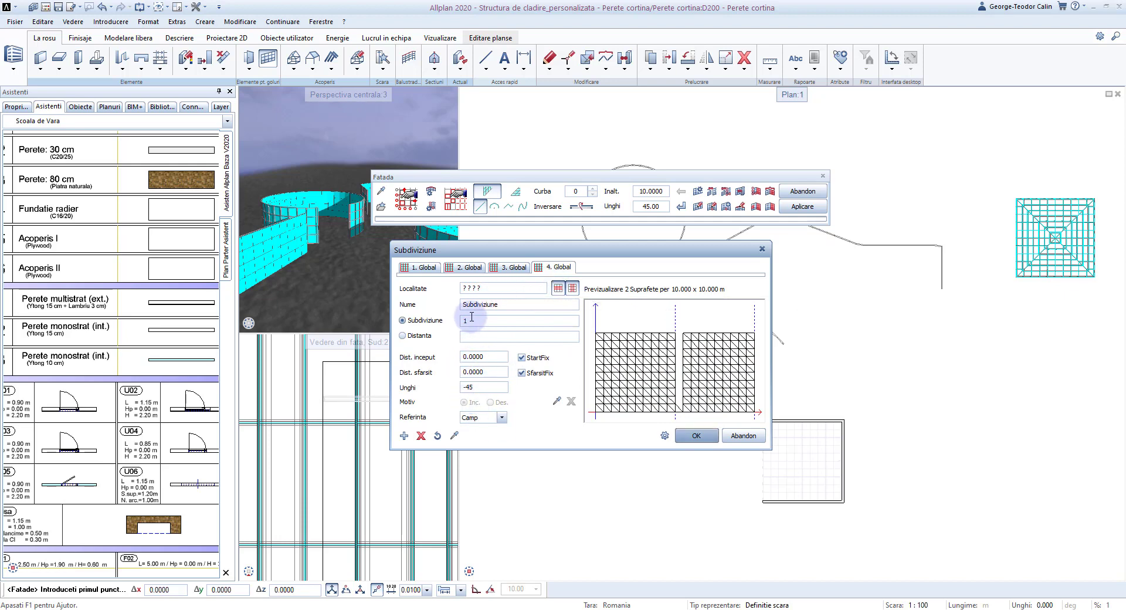
{"action": "left_click", "coordinate": [387, 330]}
{"action": "left_click", "coordinate": [711, 440]}
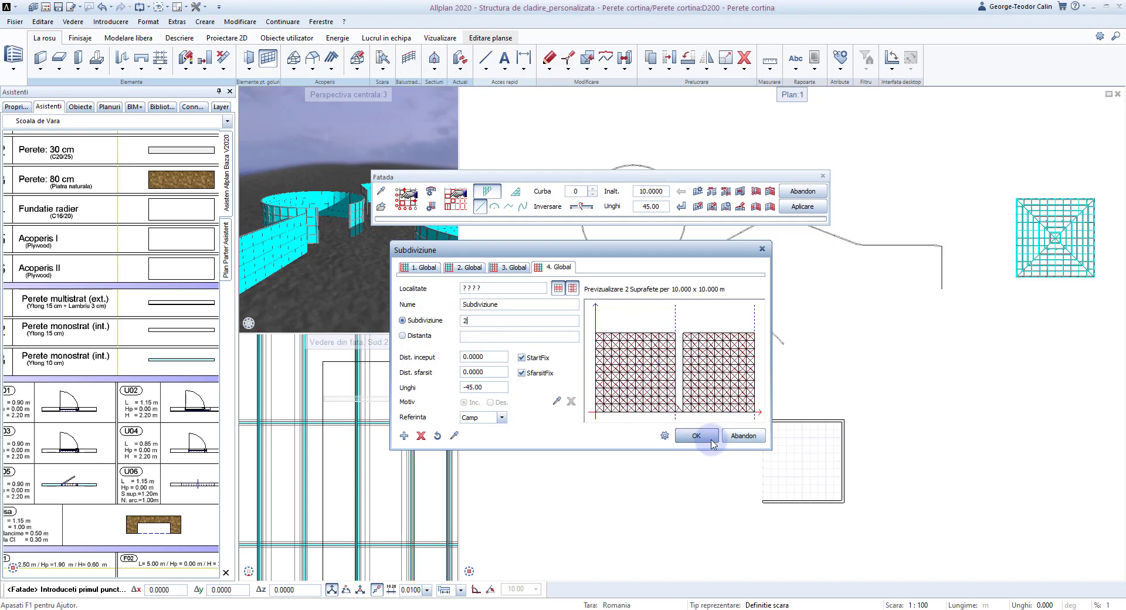
{"action": "left_click", "coordinate": [664, 435]}
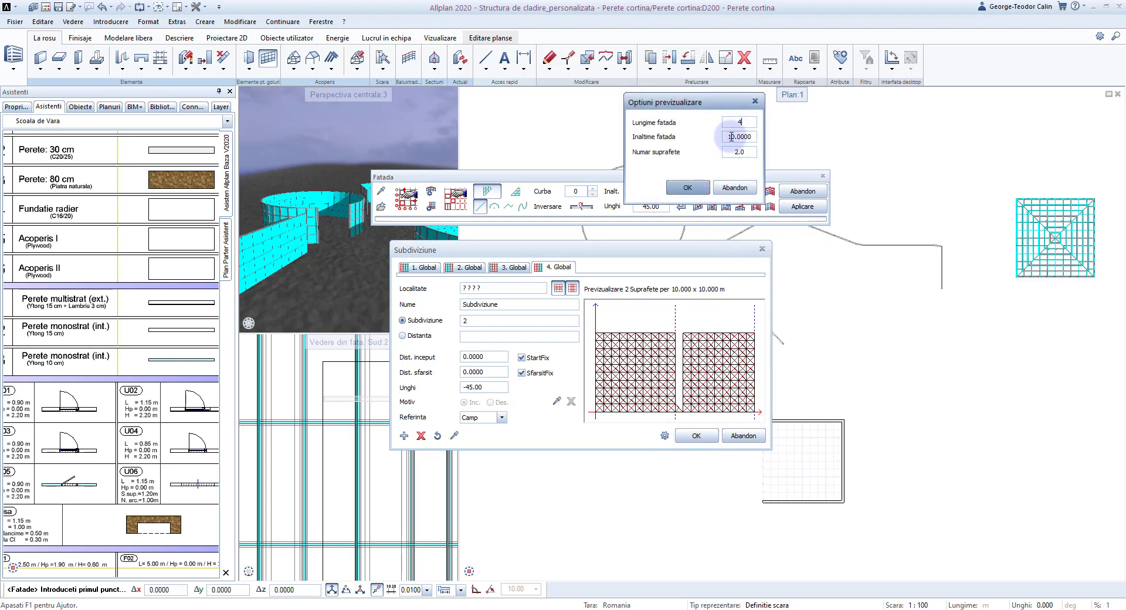
{"action": "left_click", "coordinate": [692, 188]}
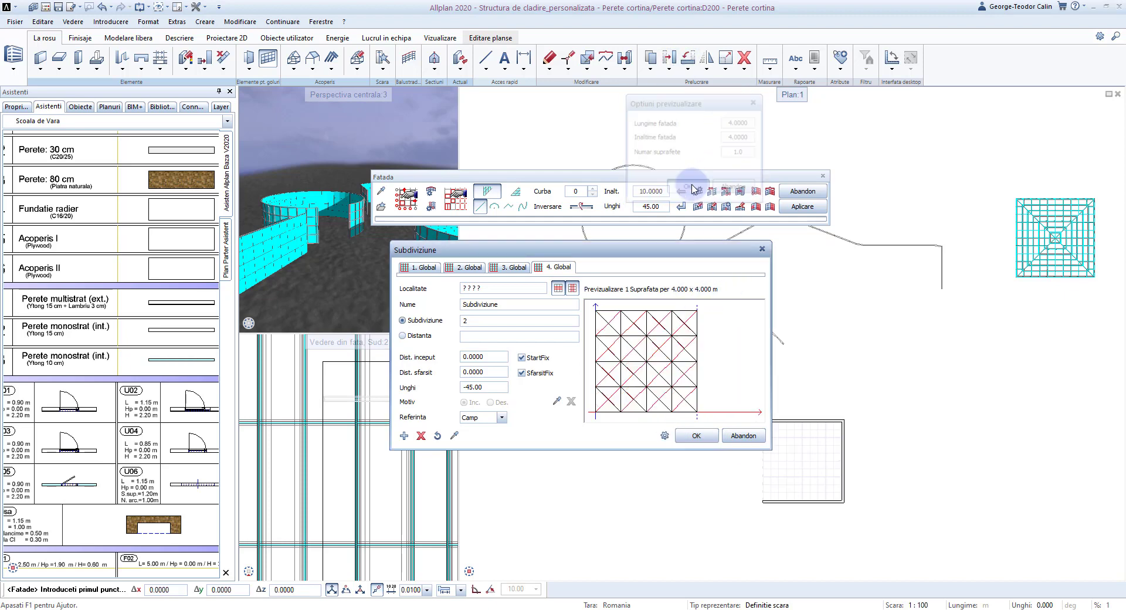
{"action": "left_click", "coordinate": [706, 435]}
{"action": "left_click", "coordinate": [654, 191]}
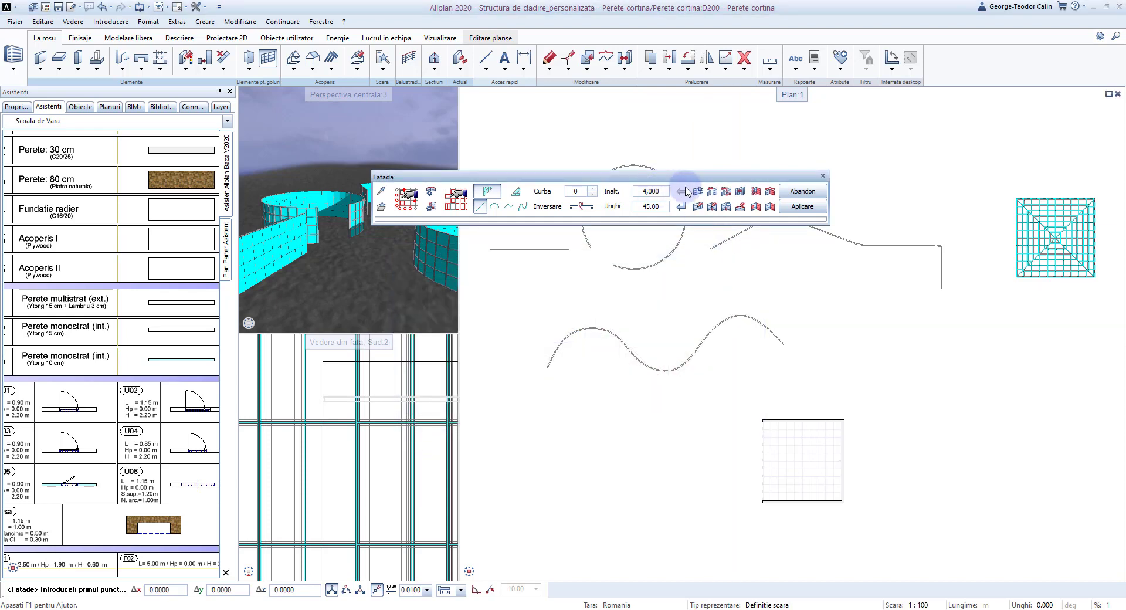
Start a 4 m facade at the plan origin with a 90° angle and a 10 m straight segment
{"action": "scroll", "coordinate": [879, 275], "scroll_direction": "down", "scroll_amount": 2}
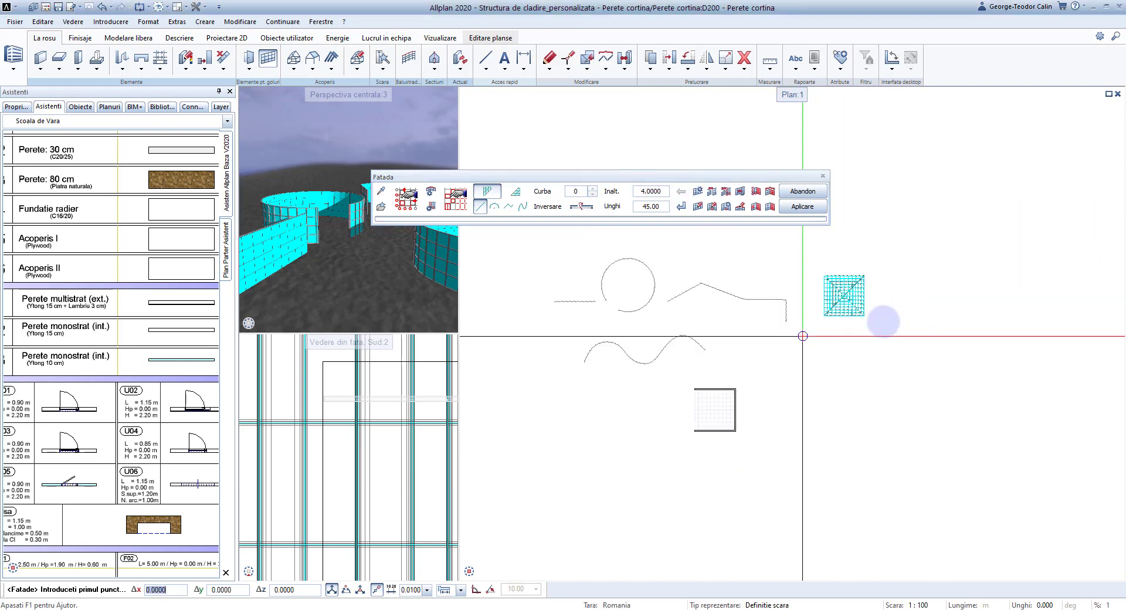
{"action": "middle_click_drag", "start_coordinate": [882, 321], "coordinate": [765, 312]}
{"action": "scroll", "coordinate": [648, 306], "scroll_direction": "up", "scroll_amount": 2}
{"action": "scroll", "coordinate": [646, 305], "scroll_direction": "up", "scroll_amount": 2}
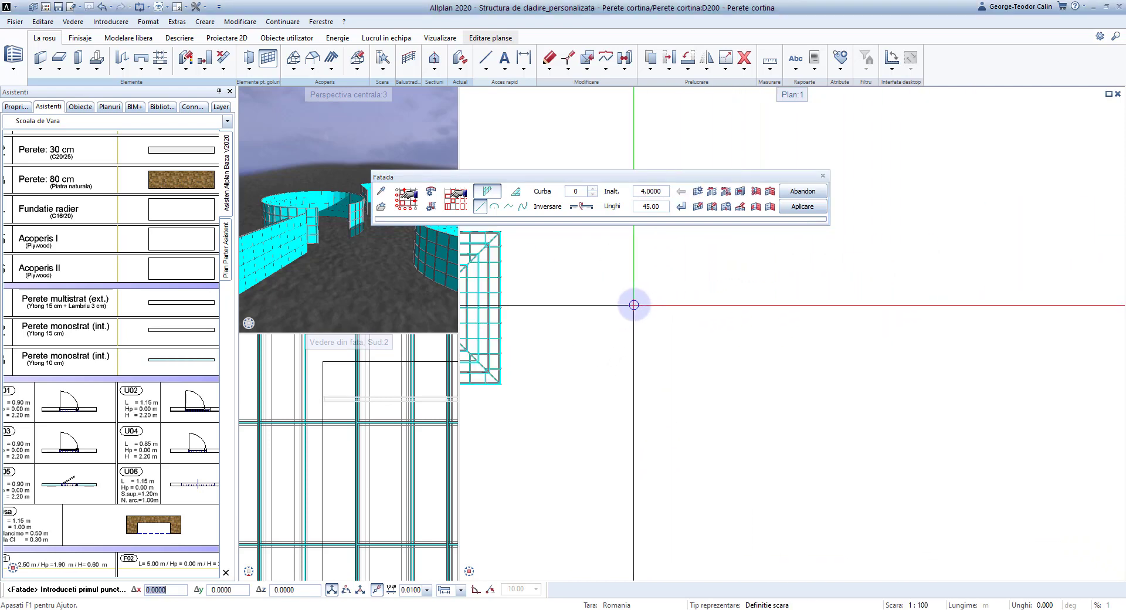
{"action": "left_click", "coordinate": [573, 317]}
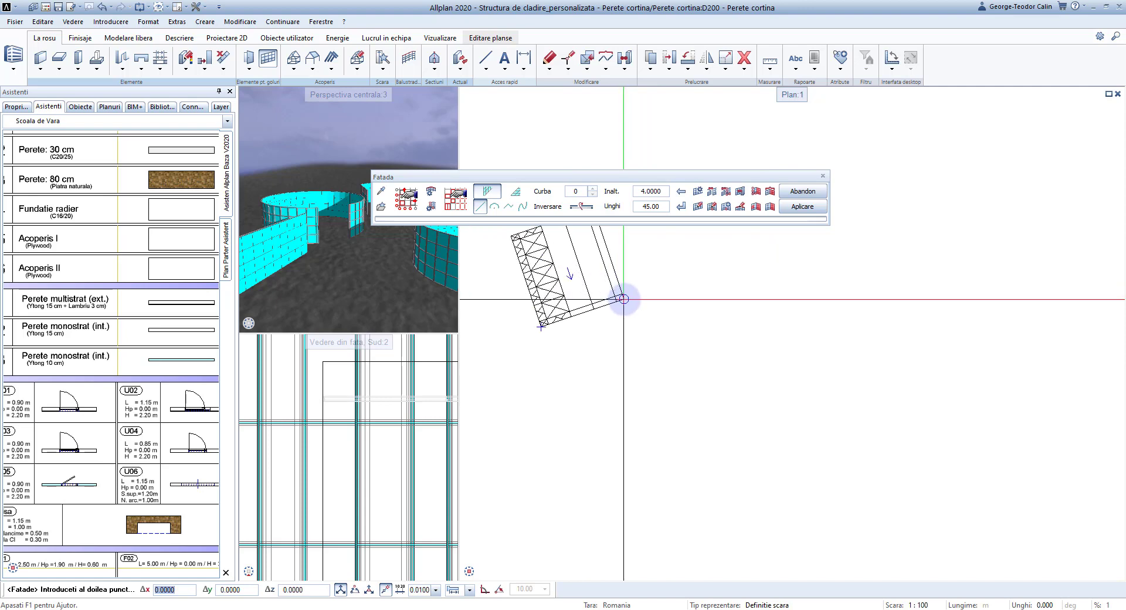
{"action": "left_click", "coordinate": [653, 208]}
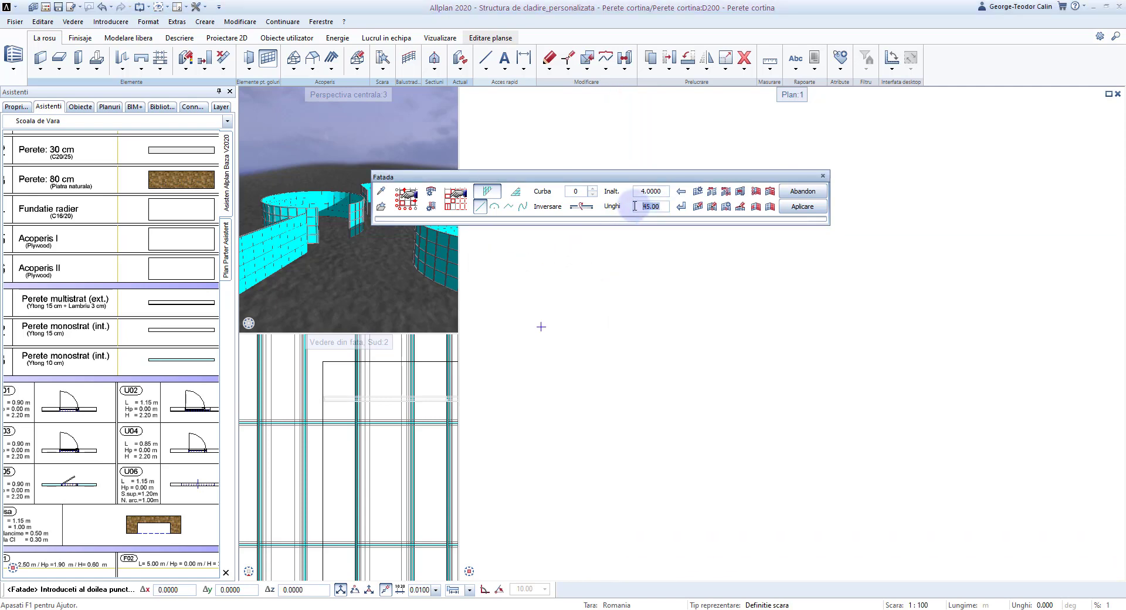
{"action": "type", "text": "90"}
{"action": "key", "text": "Return"}
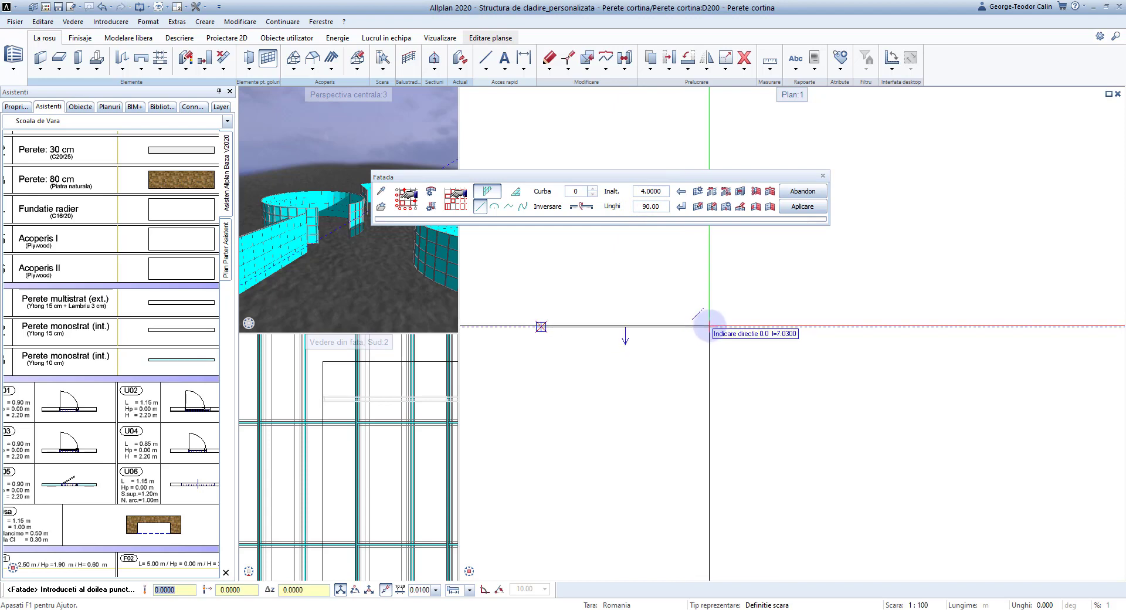
{"action": "type", "text": "10"}
{"action": "key", "text": "Return"}
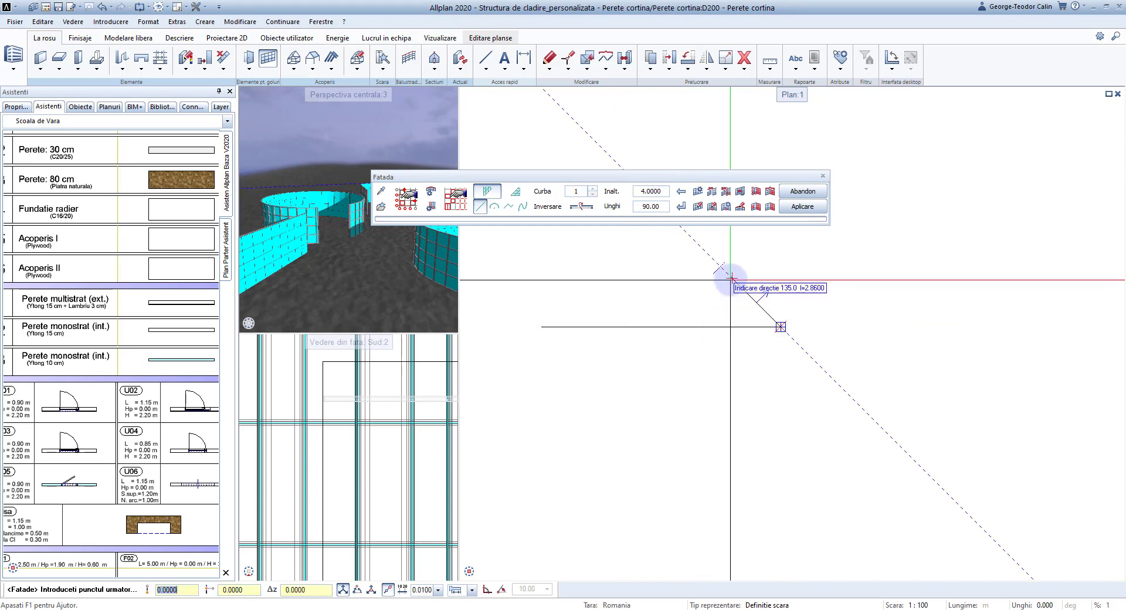
{"action": "left_click", "coordinate": [709, 284]}
Finish the new facade and inspect it in a maximized 3D perspective
{"action": "key", "text": "Escape"}
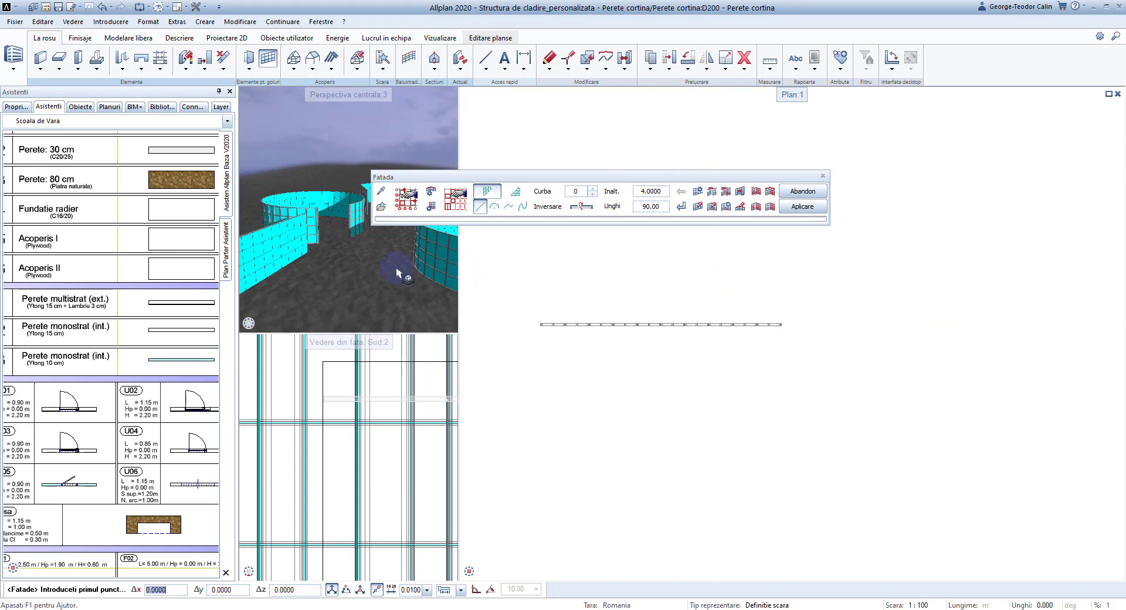
{"action": "mouse_move", "coordinate": [384, 270]}
{"action": "left_mouse_down"}
{"action": "mouse_move", "coordinate": [339, 276]}
{"action": "mouse_move", "coordinate": [293, 206]}
{"action": "mouse_move", "coordinate": [403, 262]}
{"action": "mouse_move", "coordinate": [338, 257]}
{"action": "left_mouse_up"}
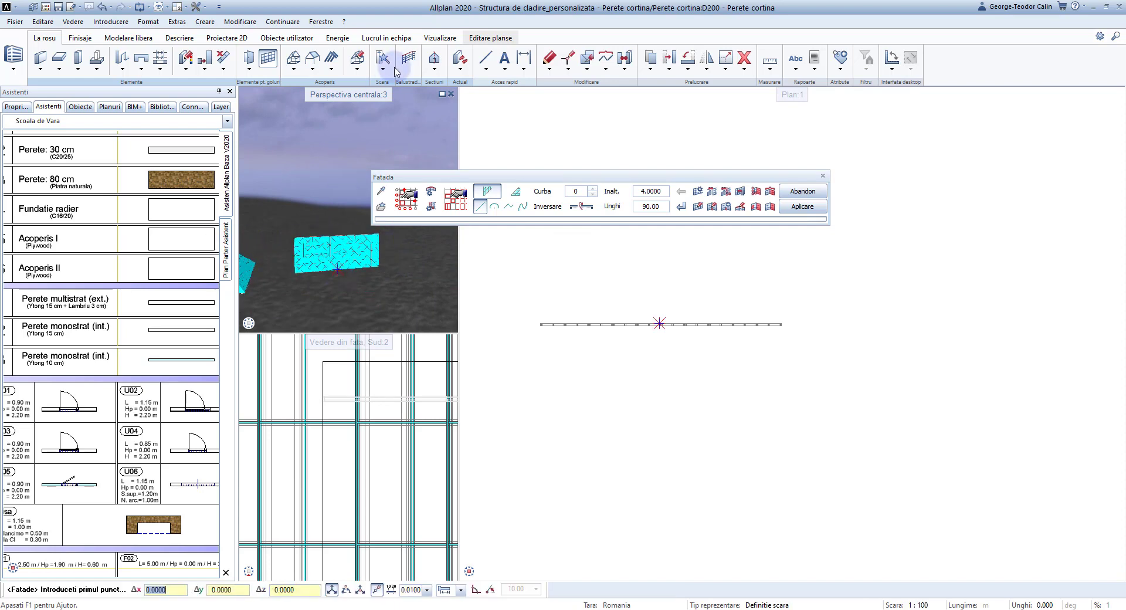
{"action": "double_click", "coordinate": [364, 97]}
{"action": "mouse_move", "coordinate": [727, 466]}
{"action": "left_mouse_down"}
{"action": "mouse_move", "coordinate": [685, 440]}
{"action": "mouse_move", "coordinate": [526, 394]}
{"action": "left_mouse_up"}
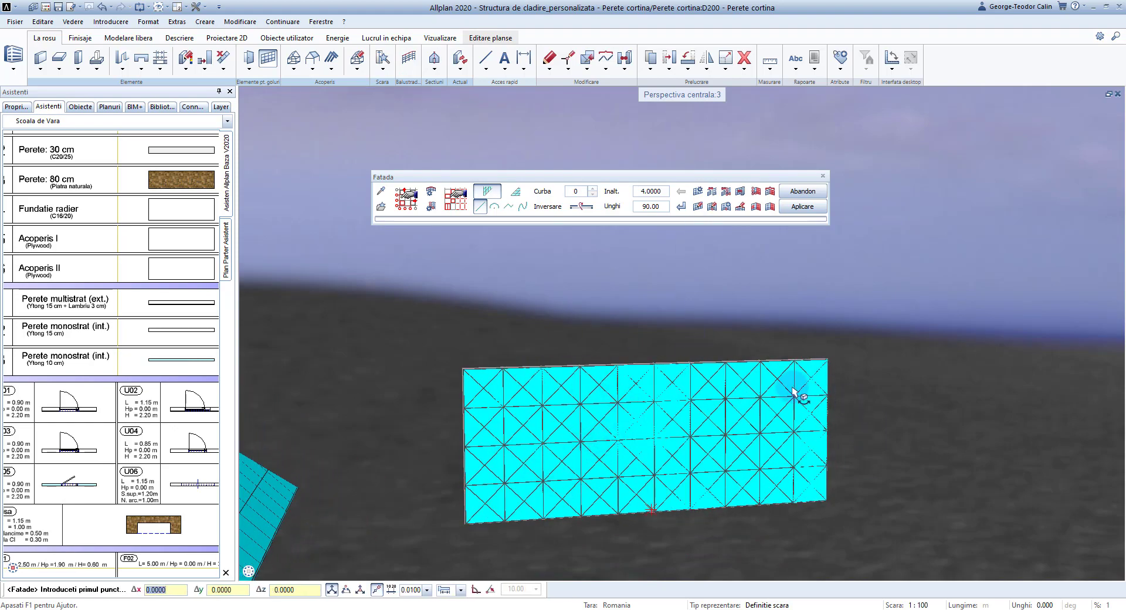
Exit the facade tool and close the perspective so the plan fills the workspace
{"action": "key", "text": "Escape"}
{"action": "scroll", "coordinate": [764, 278], "scroll_direction": "down", "scroll_amount": 2}
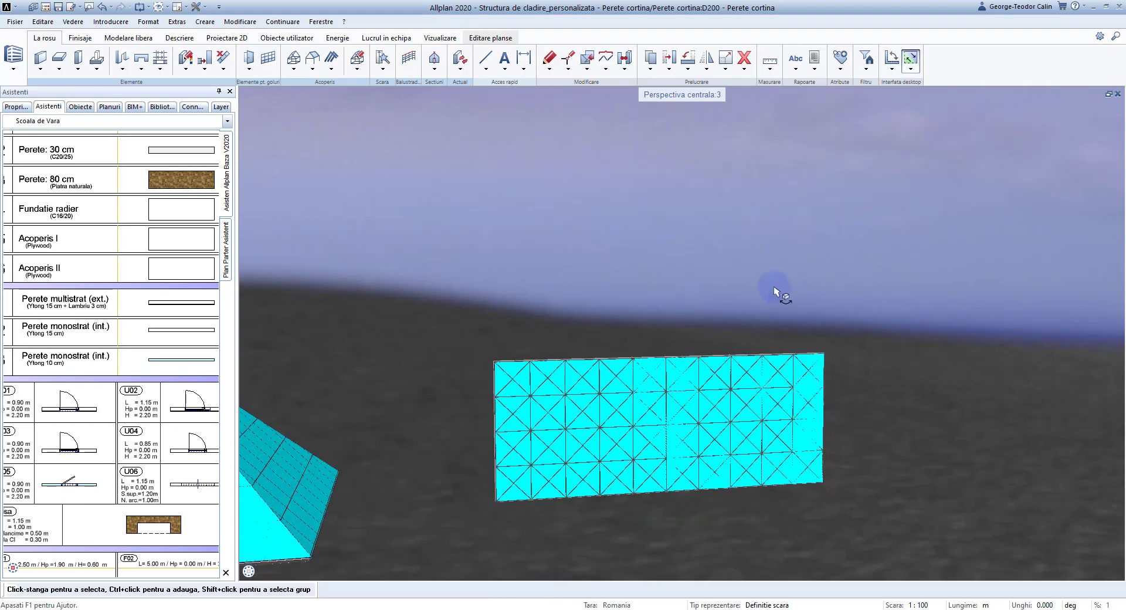
{"action": "scroll", "coordinate": [764, 285], "scroll_direction": "down", "scroll_amount": 3}
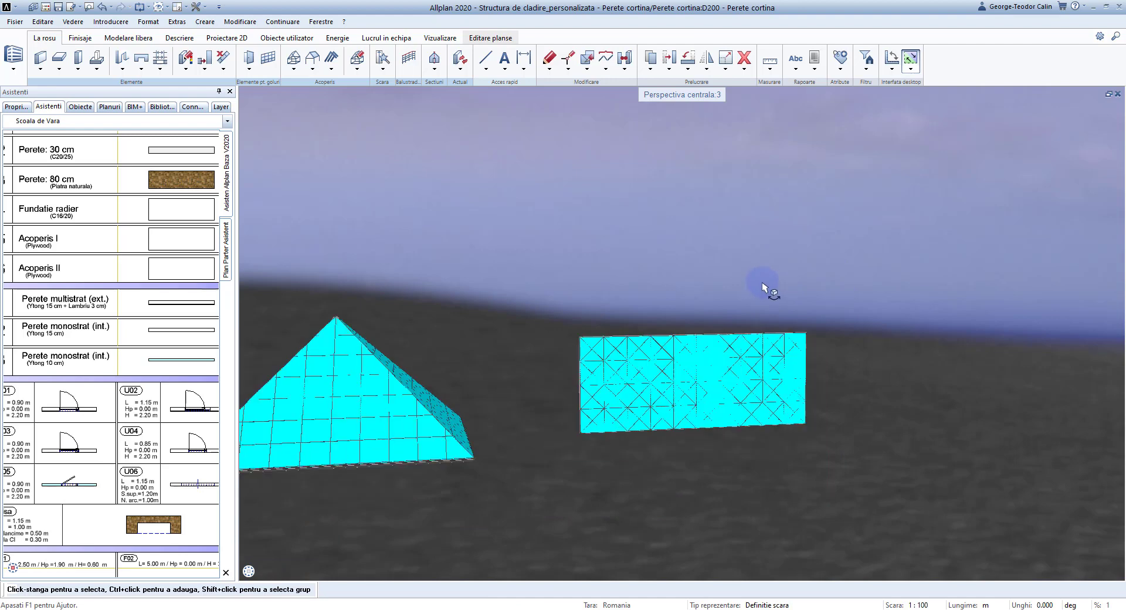
{"action": "left_click", "coordinate": [1117, 95]}
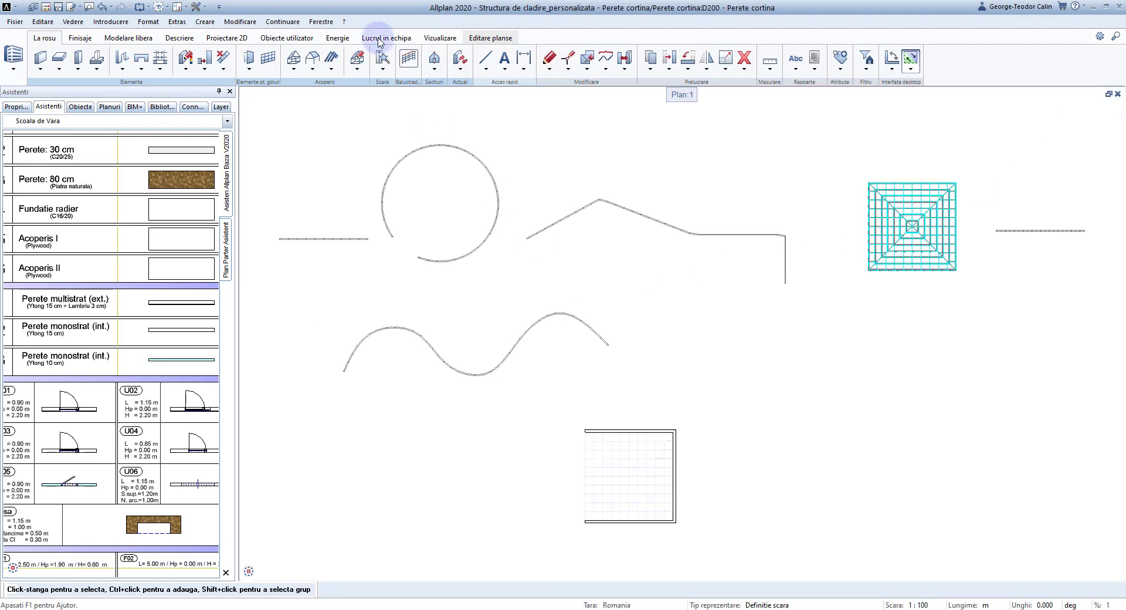
Switch to the 3 ferestre layout, widen the plan, and pick drawing 201 in the drawing structure
{"action": "left_click", "coordinate": [320, 22]}
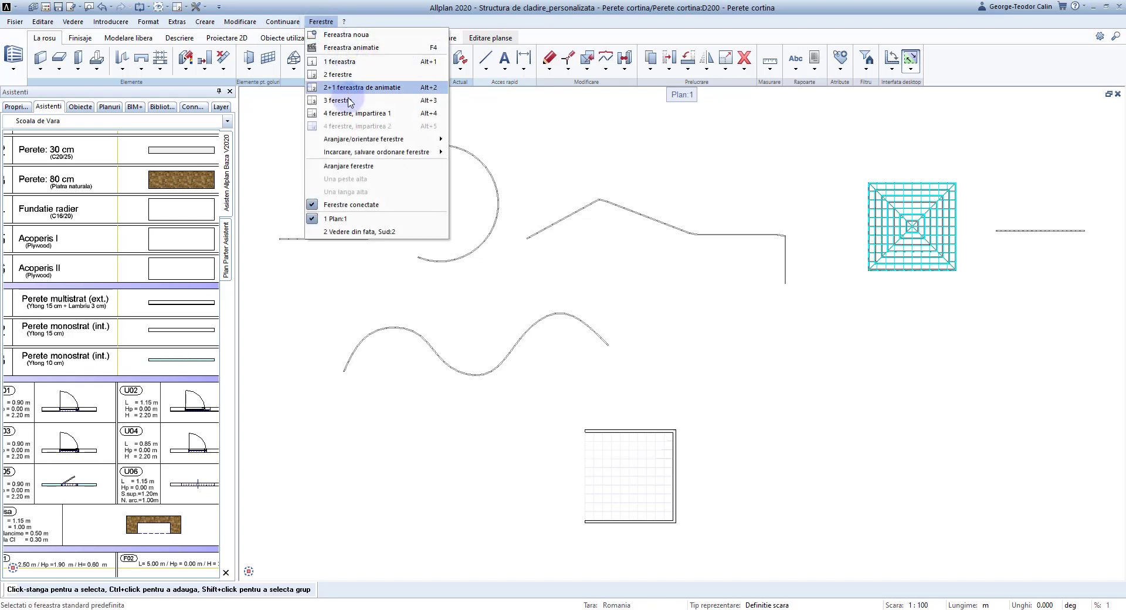
{"action": "left_click", "coordinate": [359, 88]}
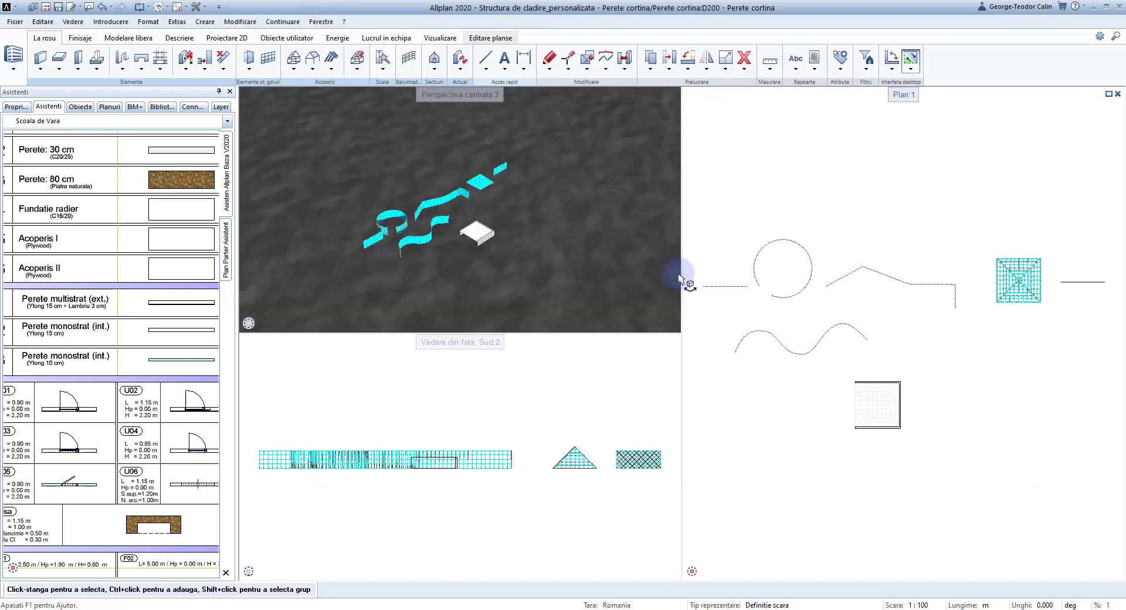
{"action": "left_click_drag", "start_coordinate": [653, 274], "coordinate": [521, 197]}
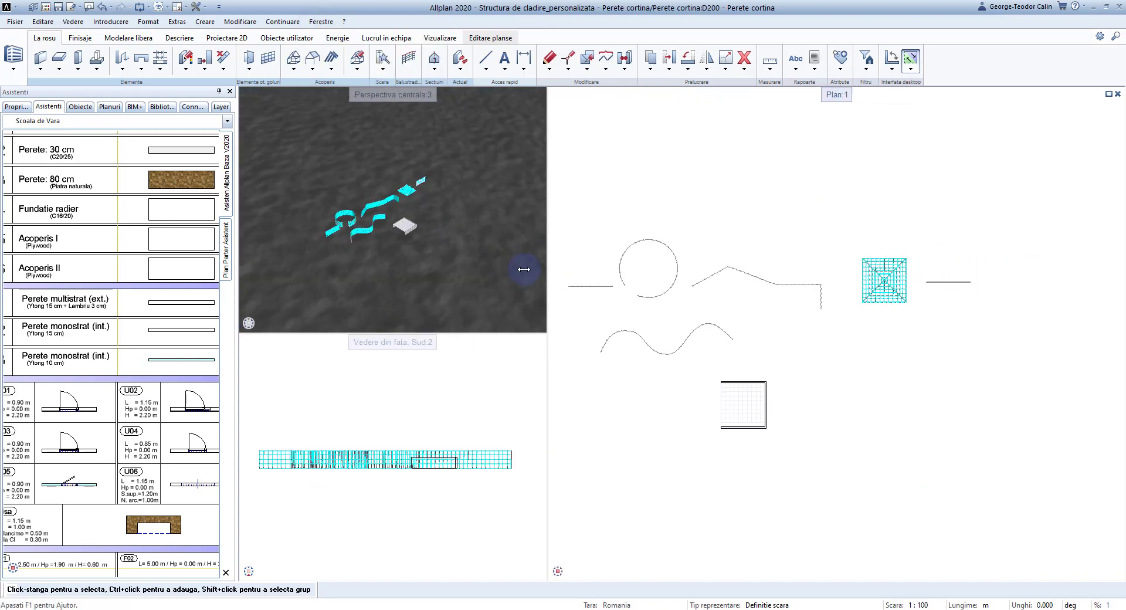
{"action": "right_click", "coordinate": [732, 197]}
{"action": "left_click", "coordinate": [748, 261]}
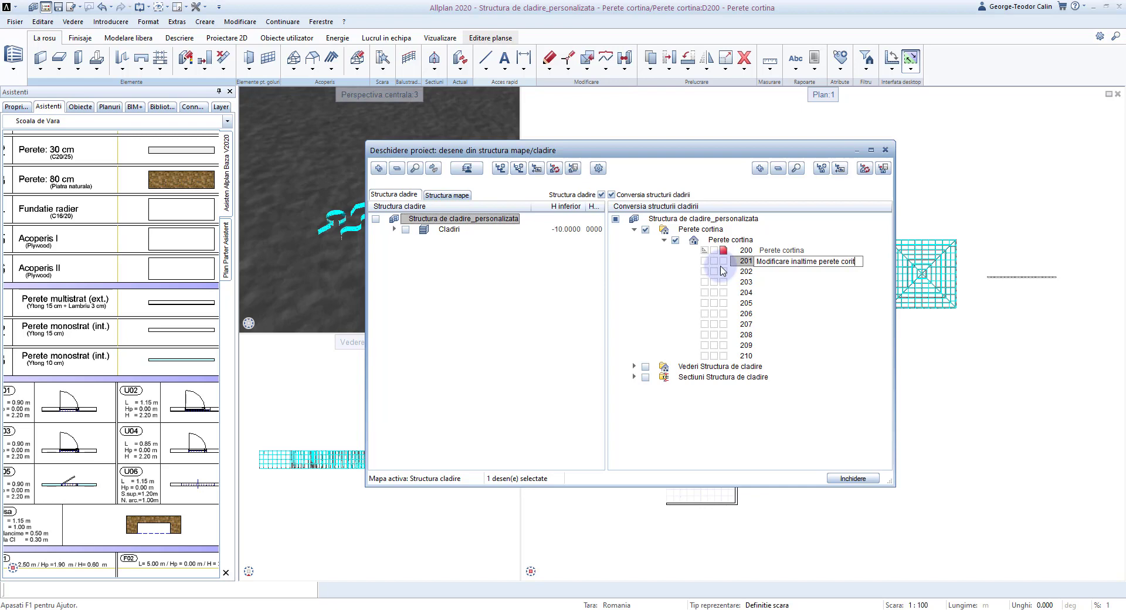
Open drawing 201 and draw a 4 m high facade along a six-point stepped, angled zigzag
{"action": "double_click", "coordinate": [754, 264]}
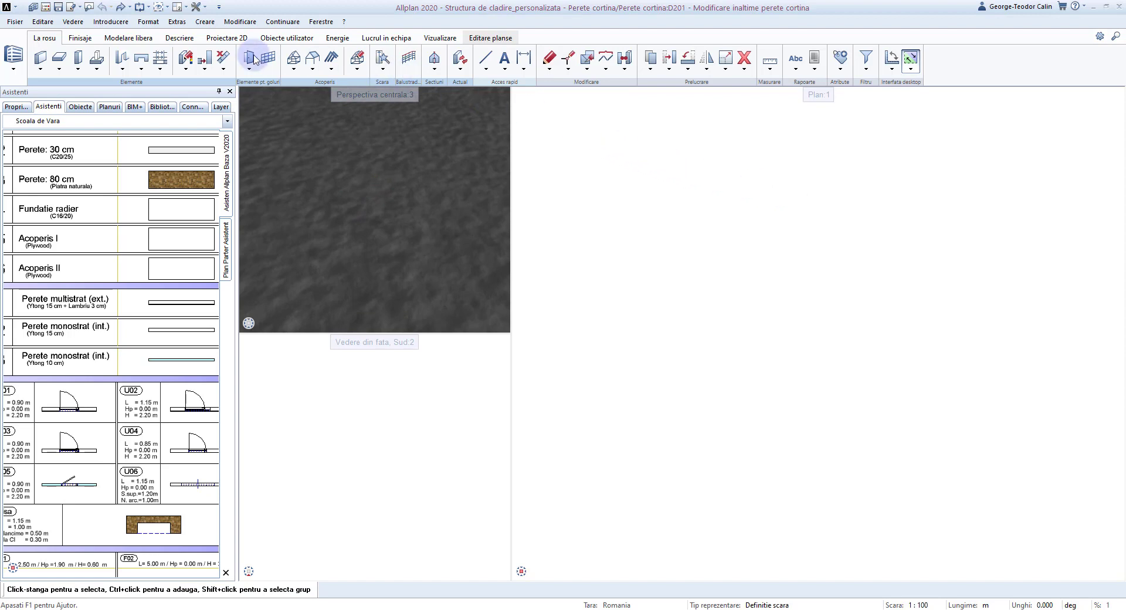
{"action": "left_click", "coordinate": [269, 61]}
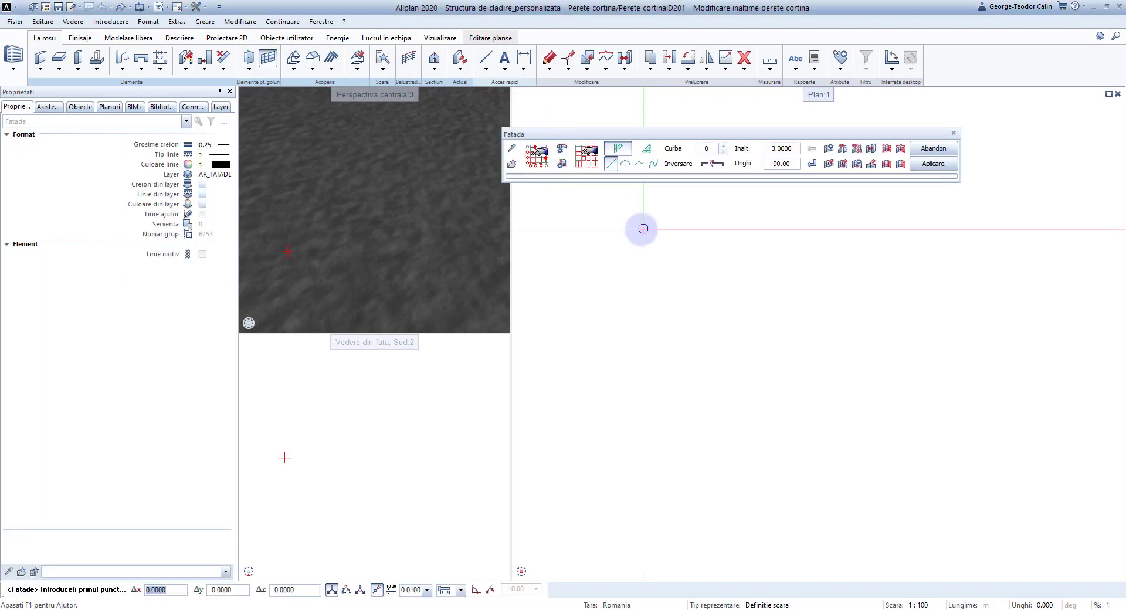
{"action": "left_click", "coordinate": [793, 149]}
{"action": "type", "text": "4.0000"}
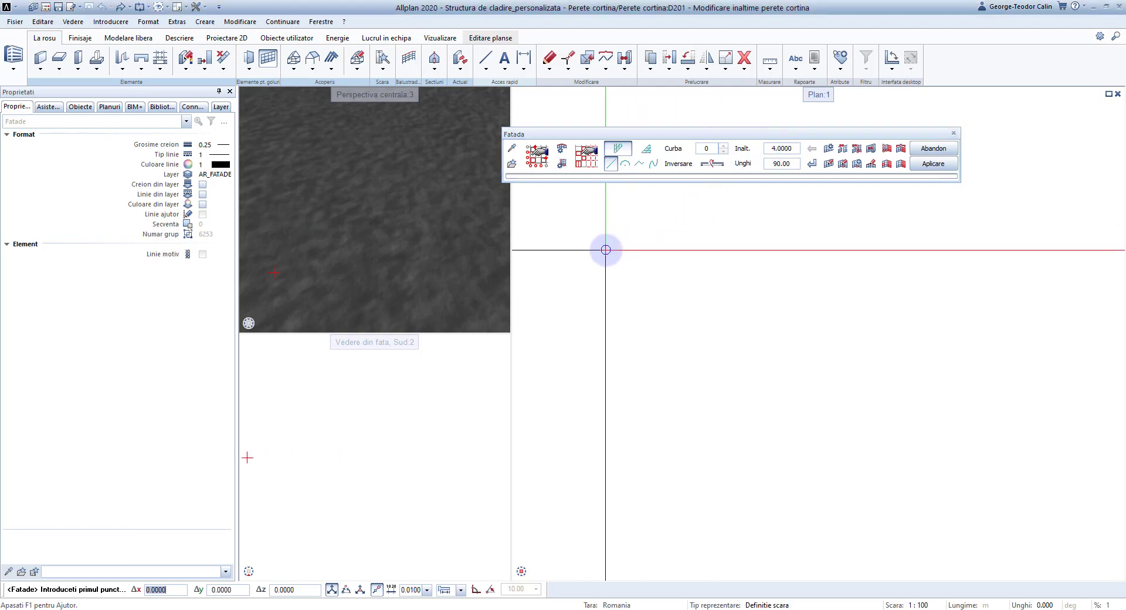
{"action": "left_click", "coordinate": [605, 249]}
{"action": "type", "text": "10"}
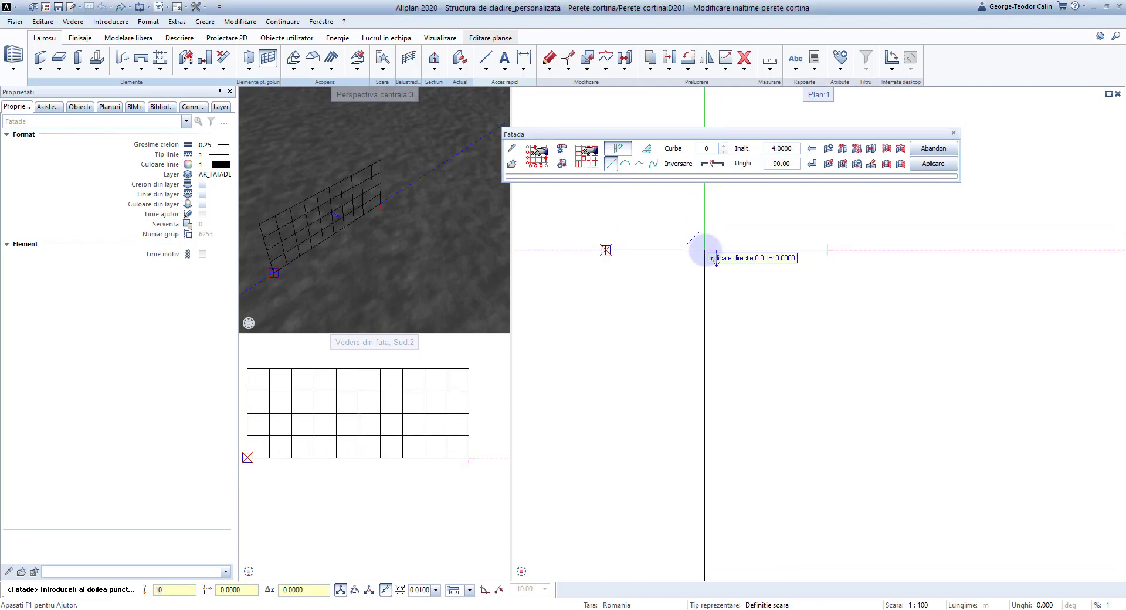
{"action": "left_click", "coordinate": [827, 249]}
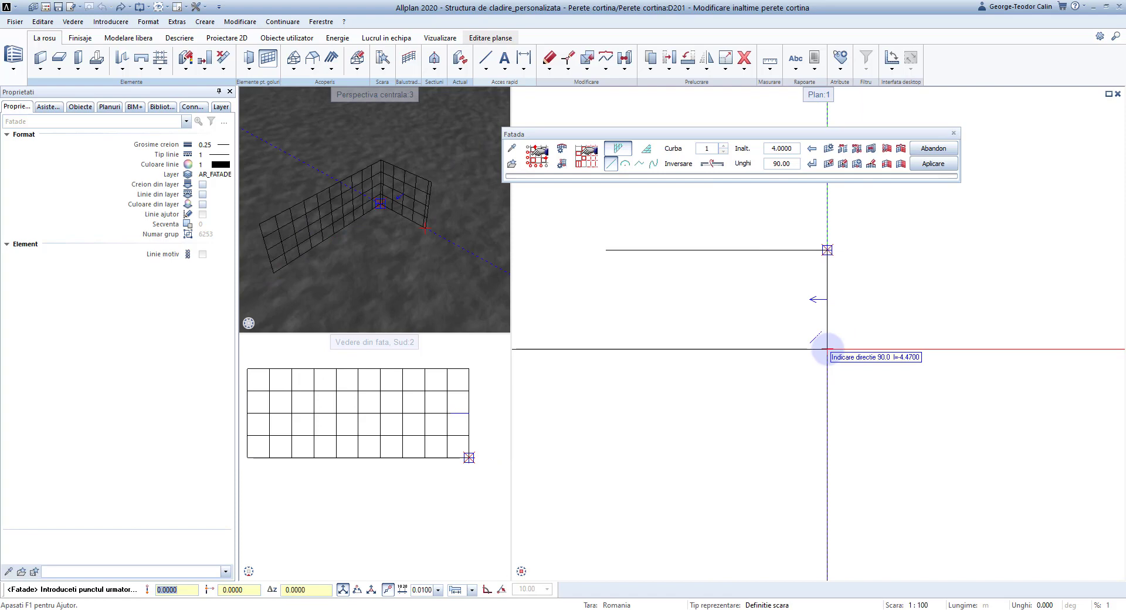
{"action": "left_click", "coordinate": [826, 348]}
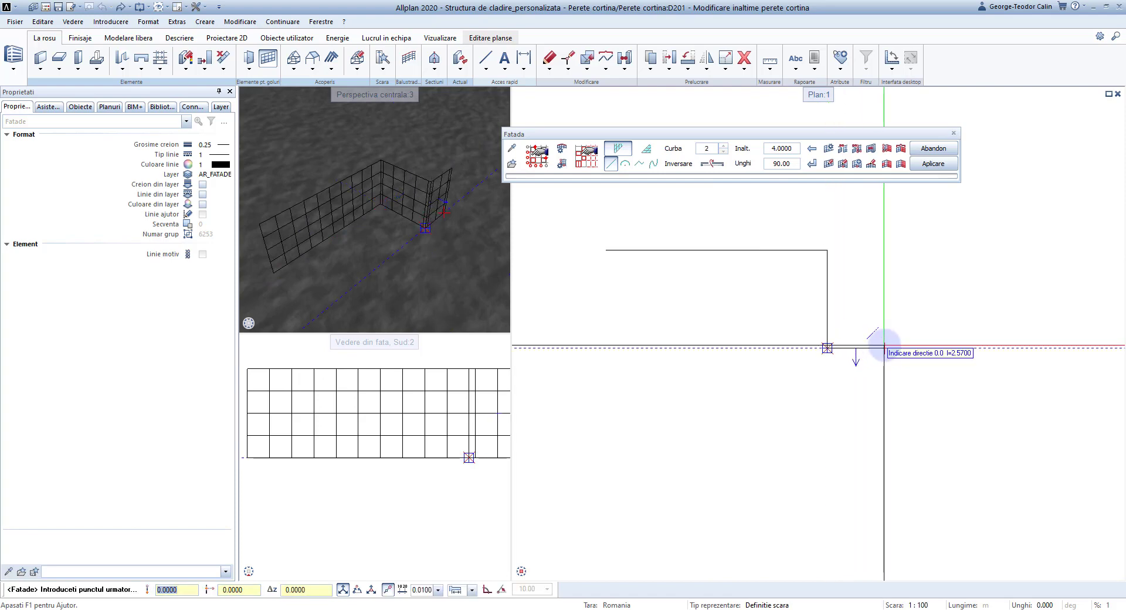
{"action": "left_click", "coordinate": [884, 347]}
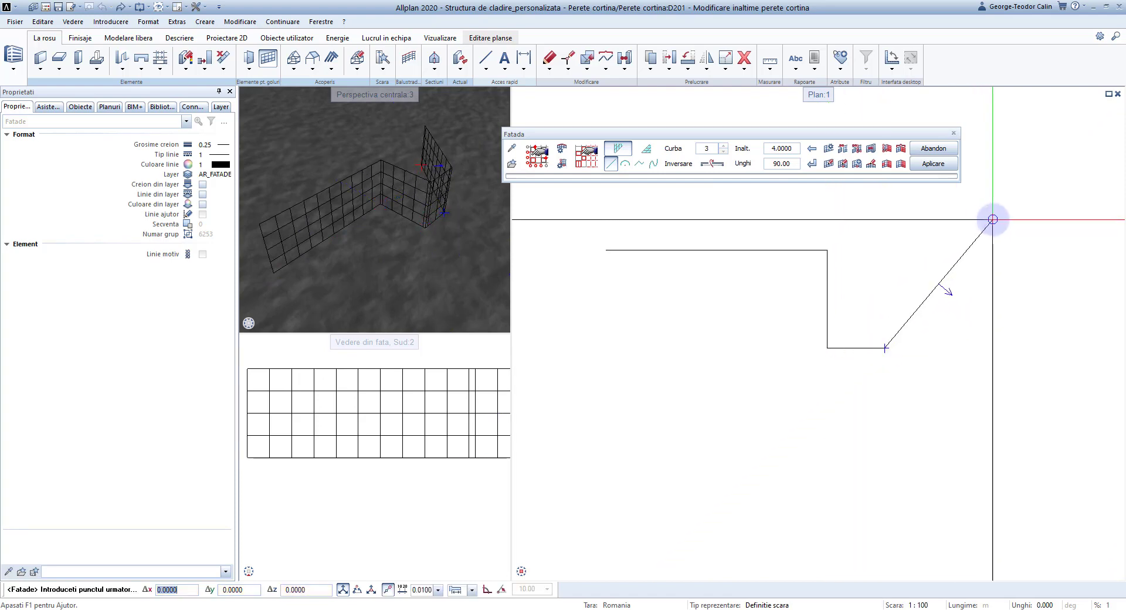
{"action": "left_click", "coordinate": [1004, 218]}
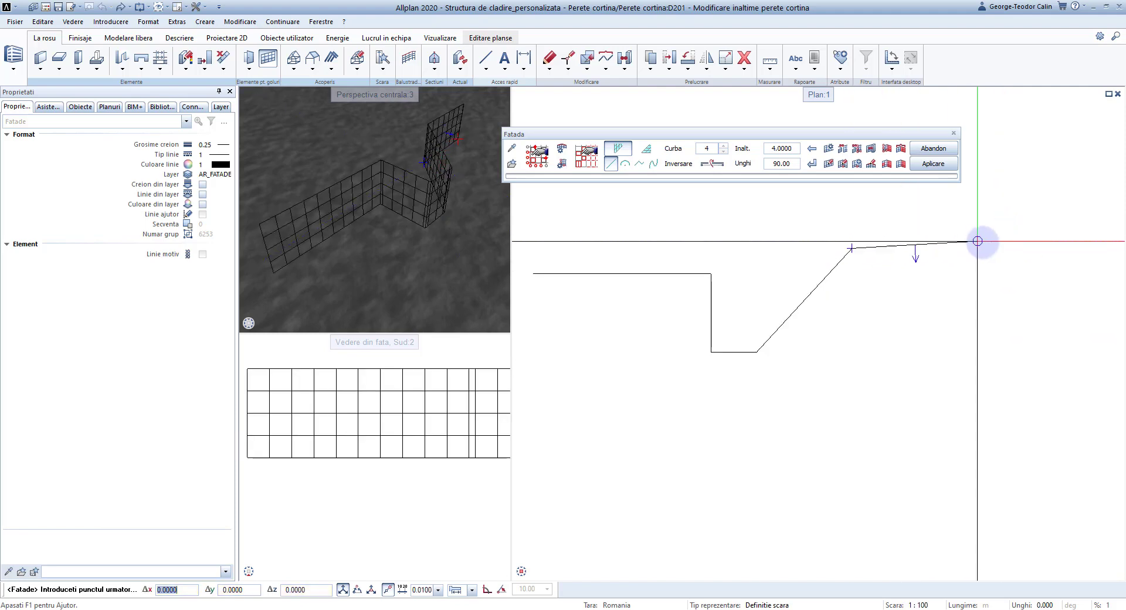
{"action": "left_click", "coordinate": [978, 247]}
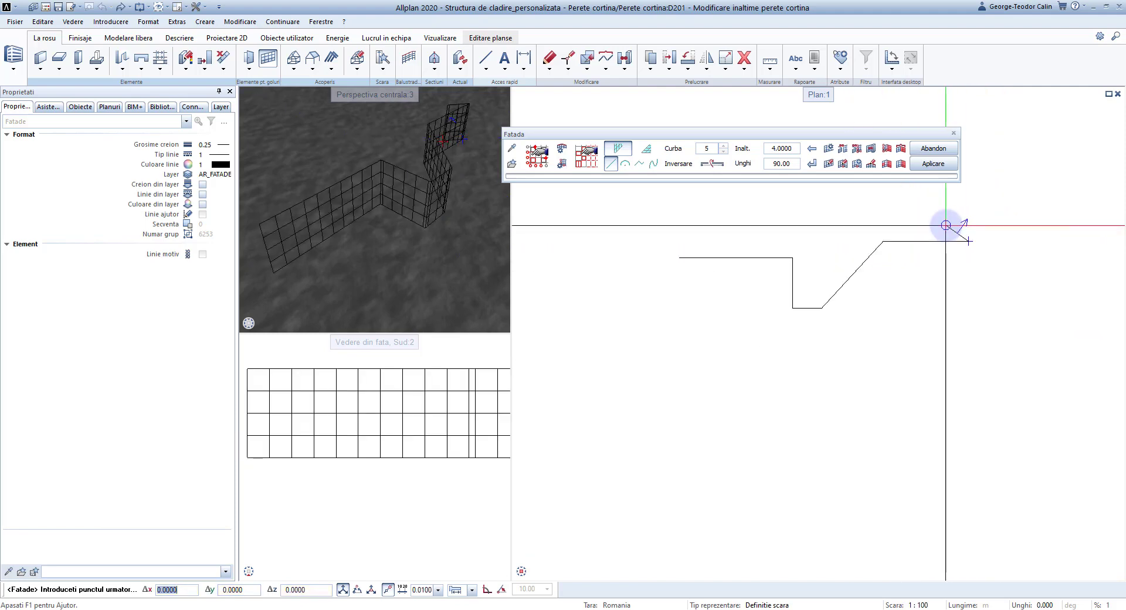
{"action": "key", "text": "Escape"}
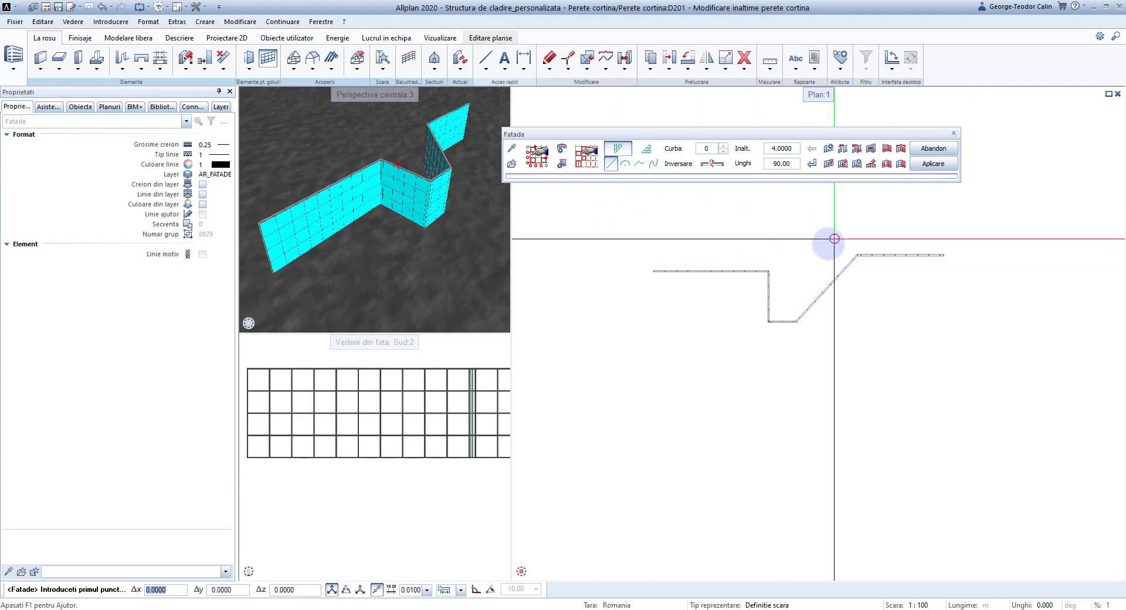
{"action": "key", "text": "Escape"}
Set zigzag facade sections to 3 m and 6 m heights and apply the change
{"action": "middle_click_drag", "start_coordinate": [438, 239], "coordinate": [364, 236]}
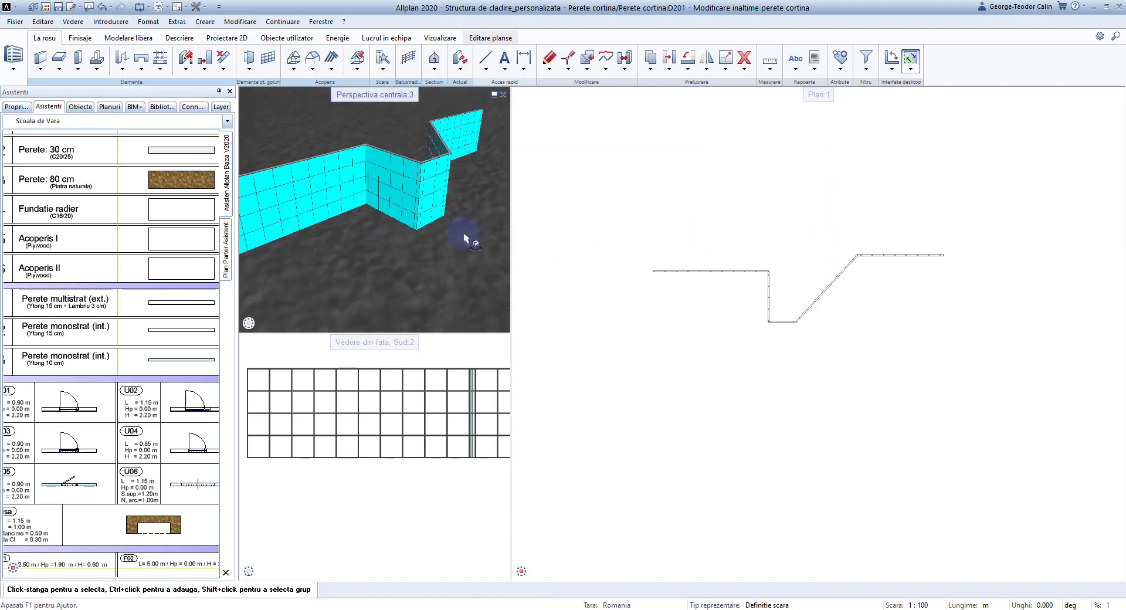
{"action": "left_click", "coordinate": [691, 274]}
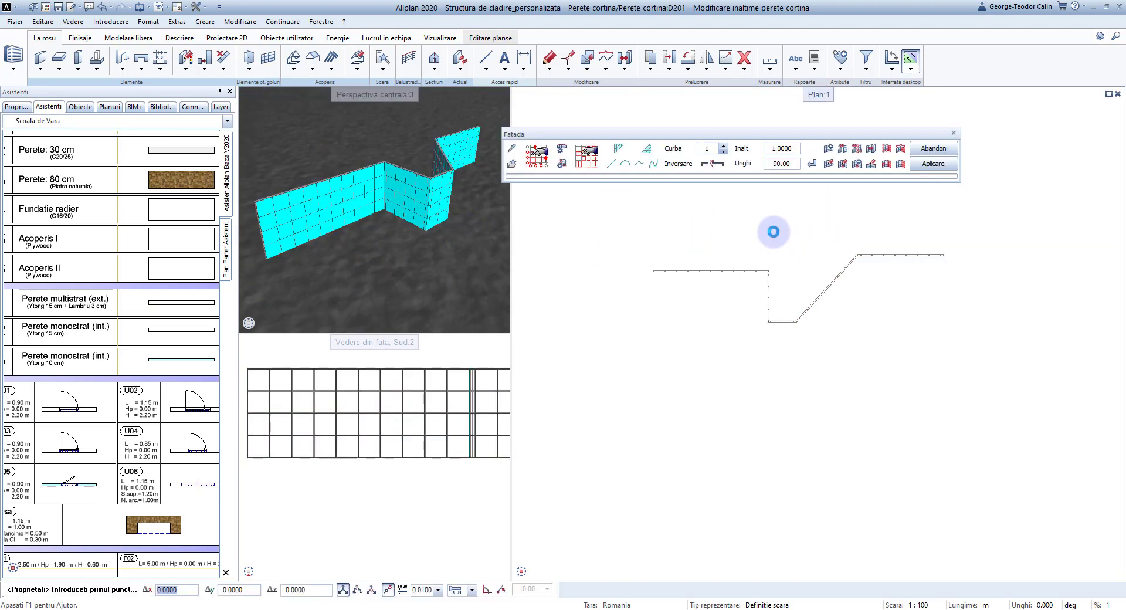
{"action": "left_click", "coordinate": [722, 152]}
{"action": "type", "text": "3"}
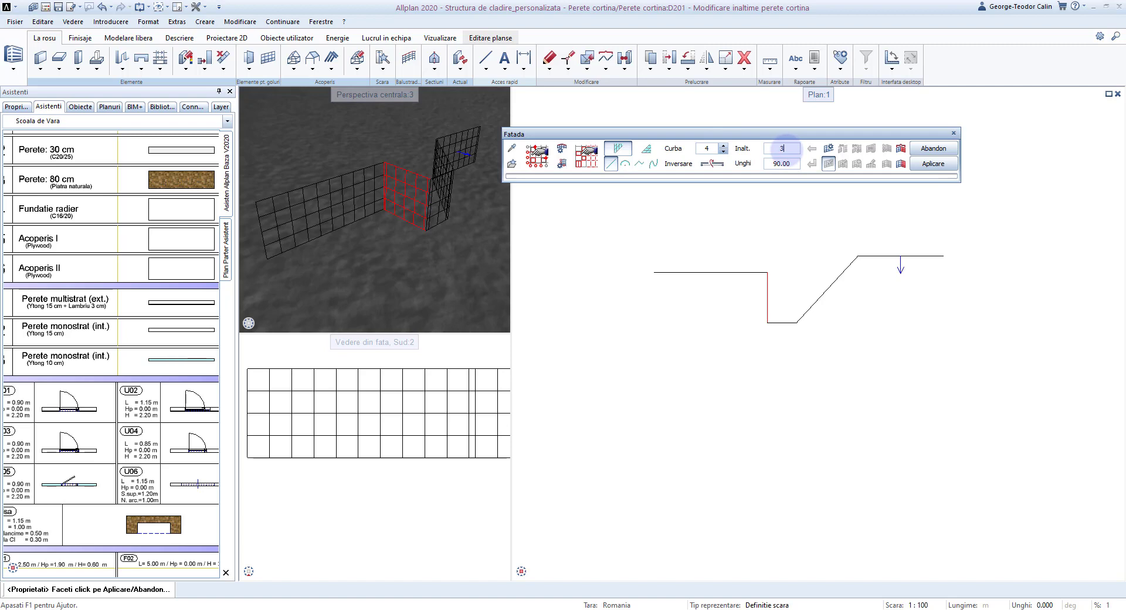
{"action": "key", "text": "Return"}
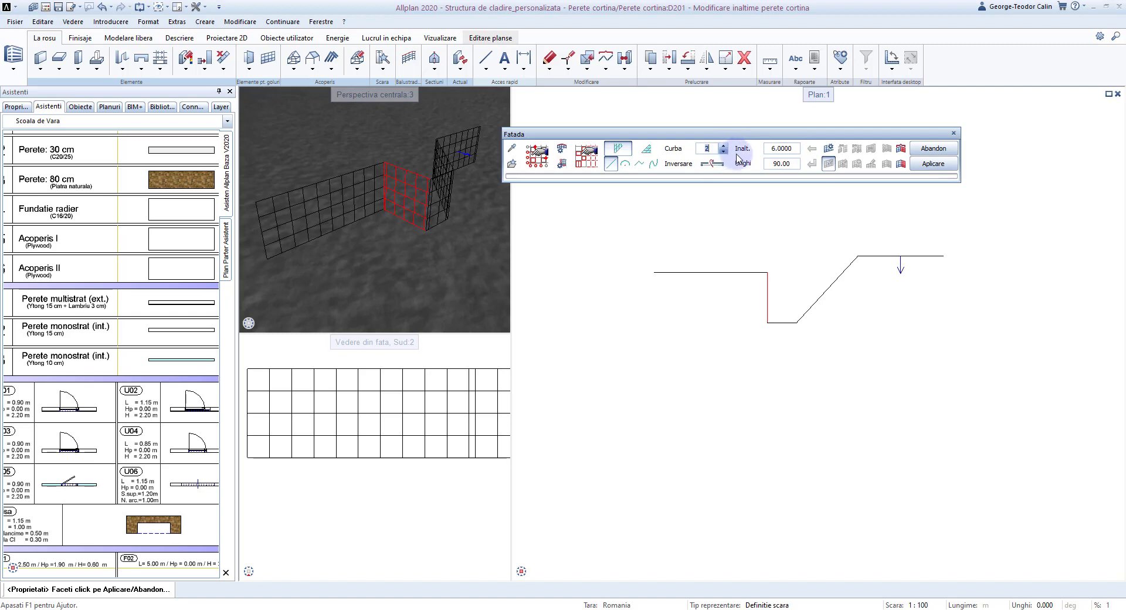
{"action": "key", "text": "Return"}
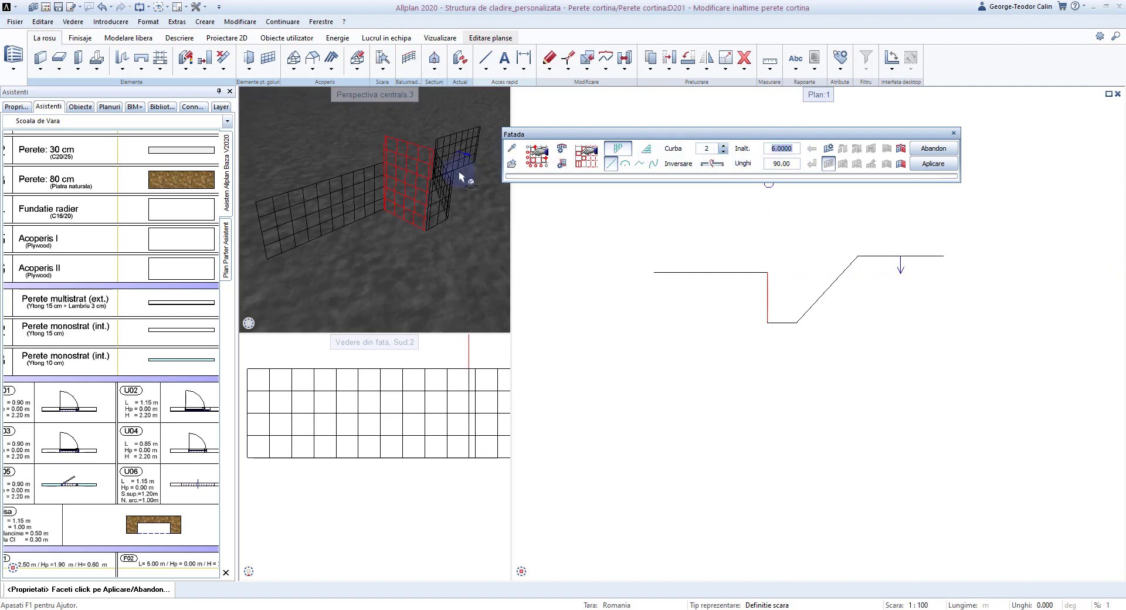
{"action": "mouse_move", "coordinate": [460, 176]}
{"action": "middle_mouse_down"}
{"action": "mouse_move", "coordinate": [427, 210]}
{"action": "mouse_move", "coordinate": [389, 201]}
{"action": "mouse_move", "coordinate": [415, 219]}
{"action": "mouse_move", "coordinate": [431, 194]}
{"action": "middle_mouse_up"}
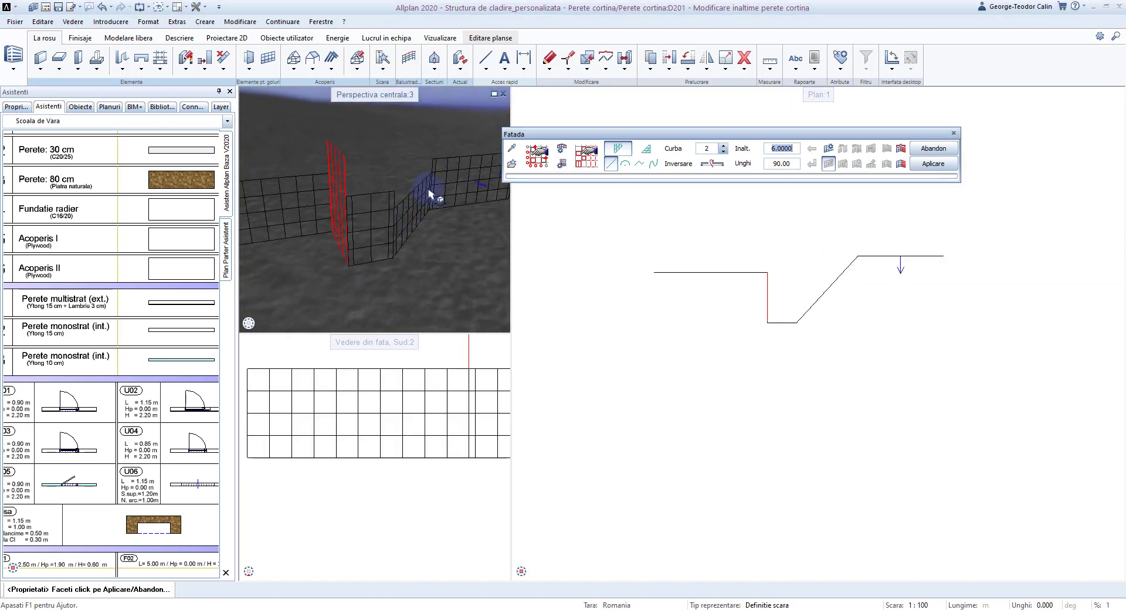
{"action": "left_click", "coordinate": [929, 165]}
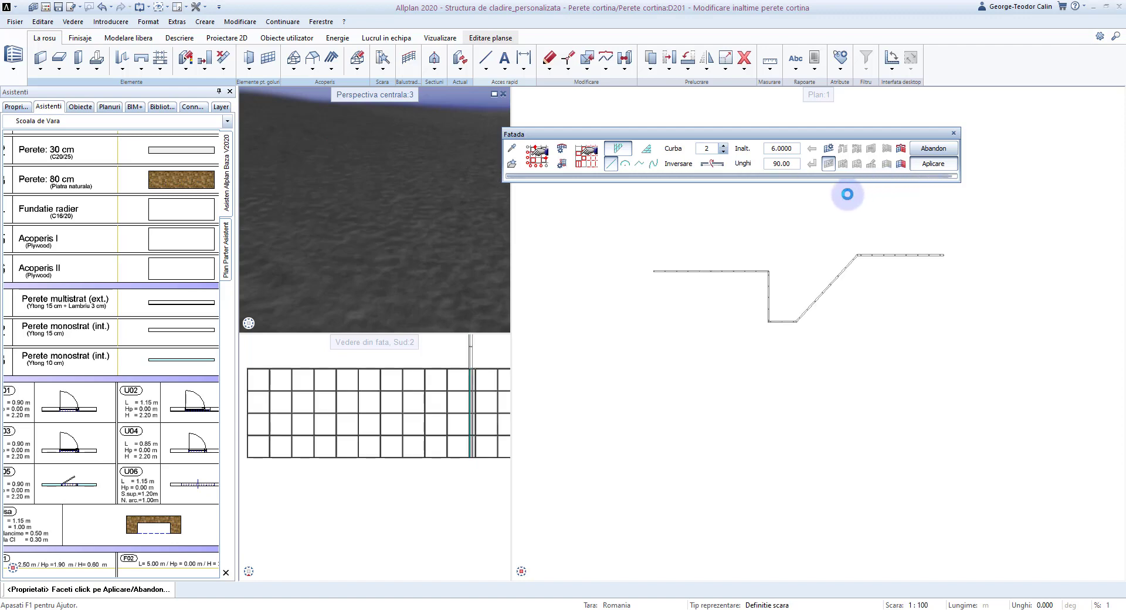
{"action": "middle_click_drag", "start_coordinate": [346, 155], "coordinate": [426, 170]}
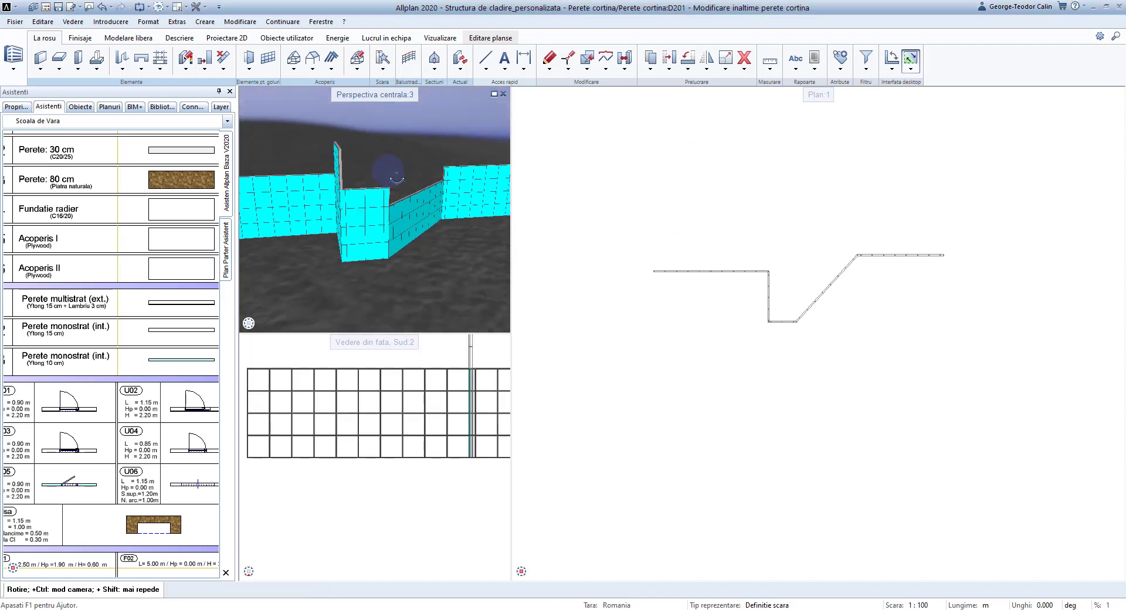
Relocate three corner points of the zigzag facade outline with Modificare puncte curba/cale and apply
{"action": "left_click", "coordinate": [269, 64]}
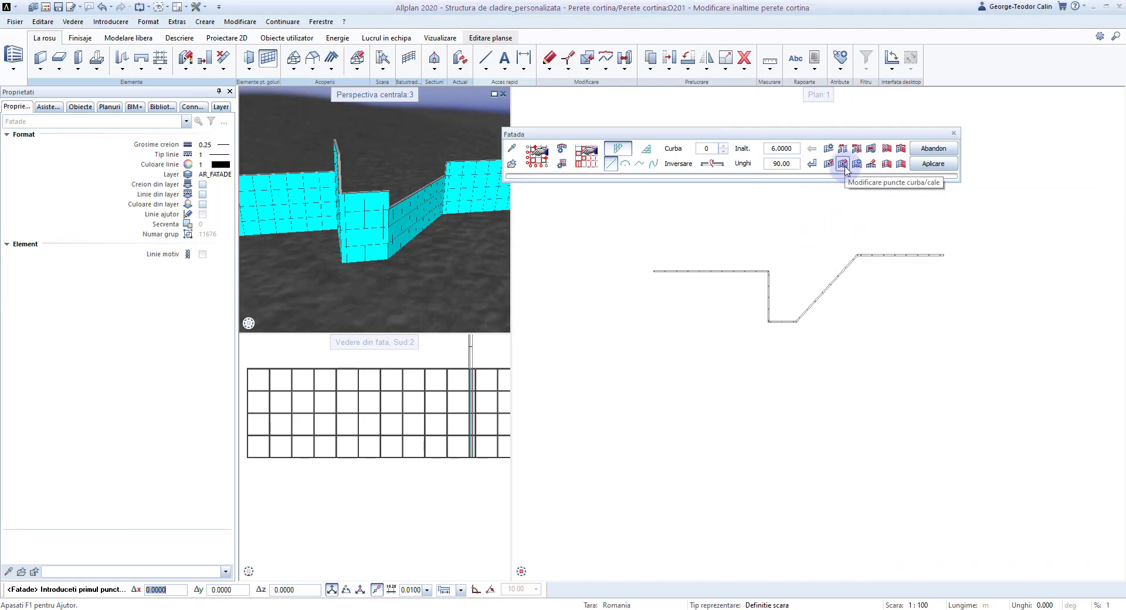
{"action": "left_click", "coordinate": [842, 164]}
{"action": "scroll", "coordinate": [864, 253], "scroll_direction": "up", "scroll_amount": 3}
{"action": "left_click", "coordinate": [864, 253]}
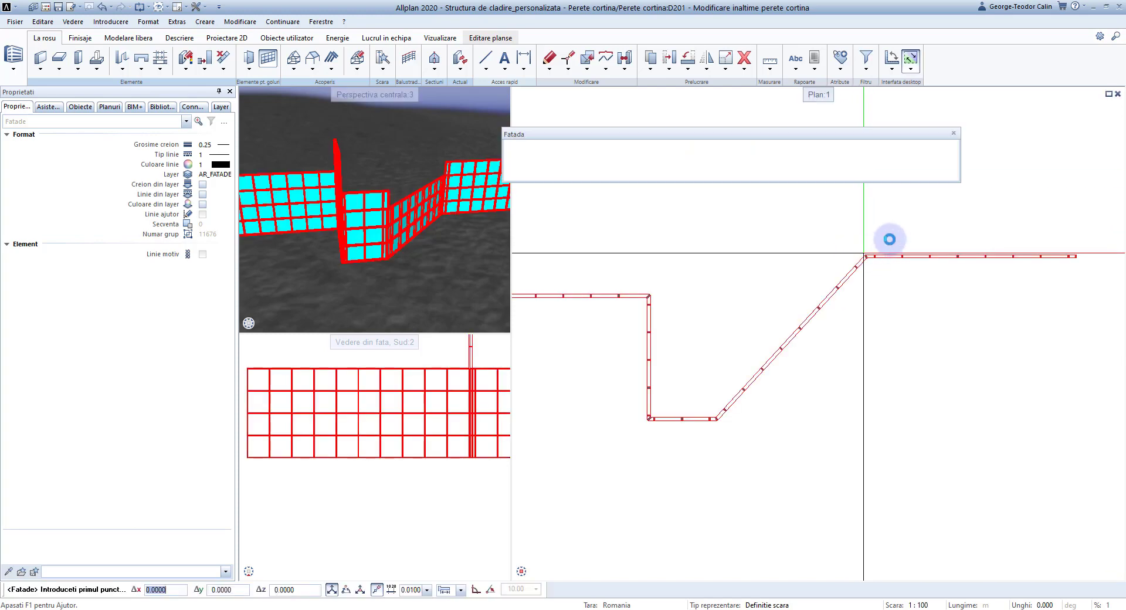
{"action": "left_click", "coordinate": [866, 255]}
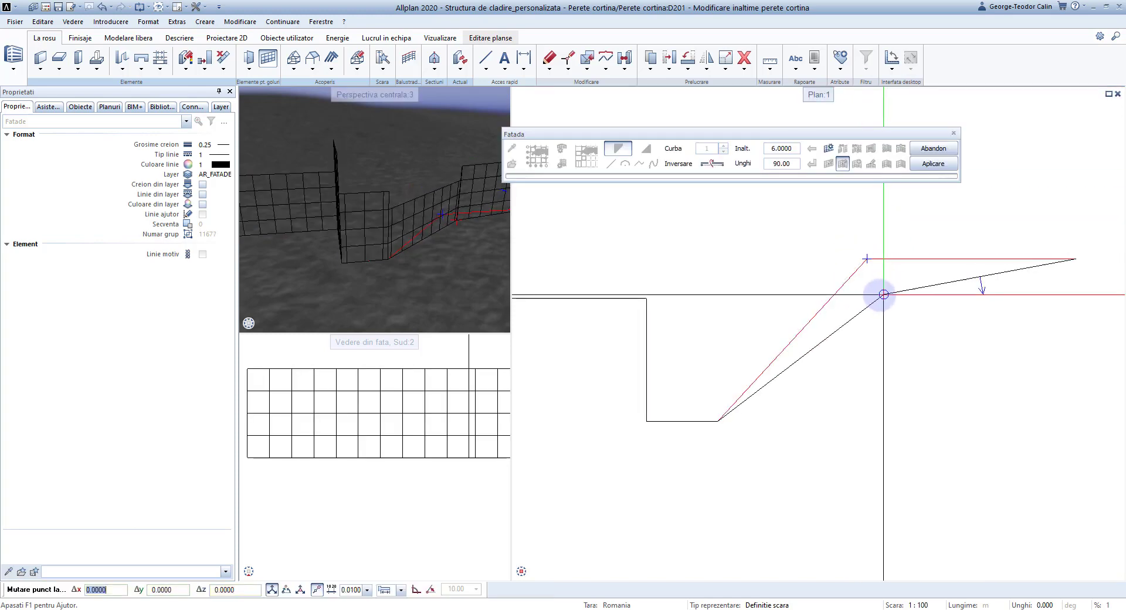
{"action": "left_click", "coordinate": [867, 292]}
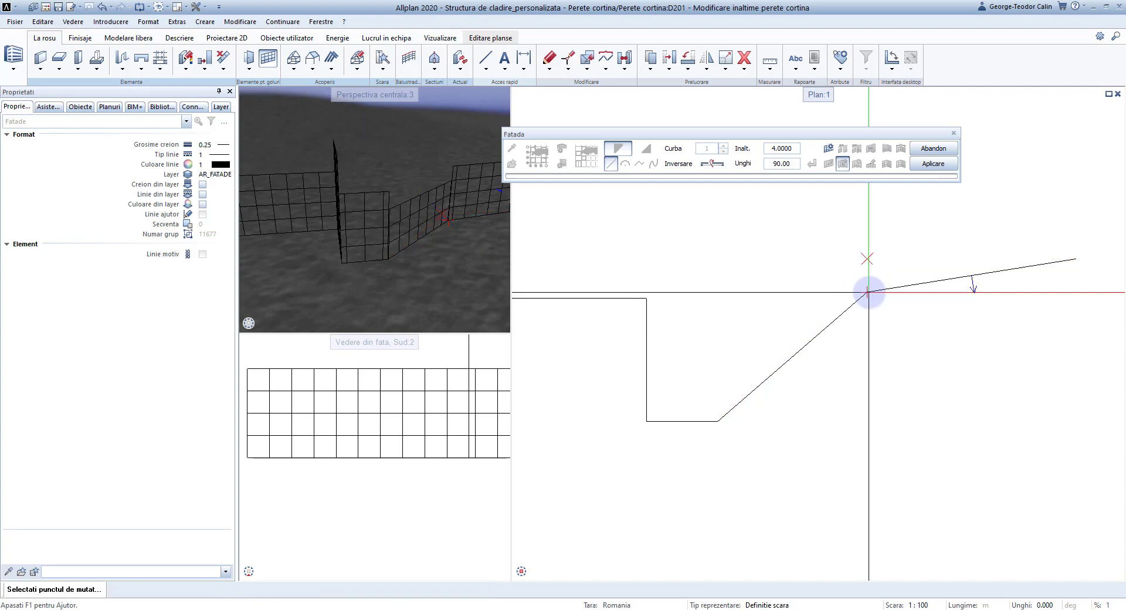
{"action": "scroll", "coordinate": [884, 242], "scroll_direction": "down", "scroll_amount": 2}
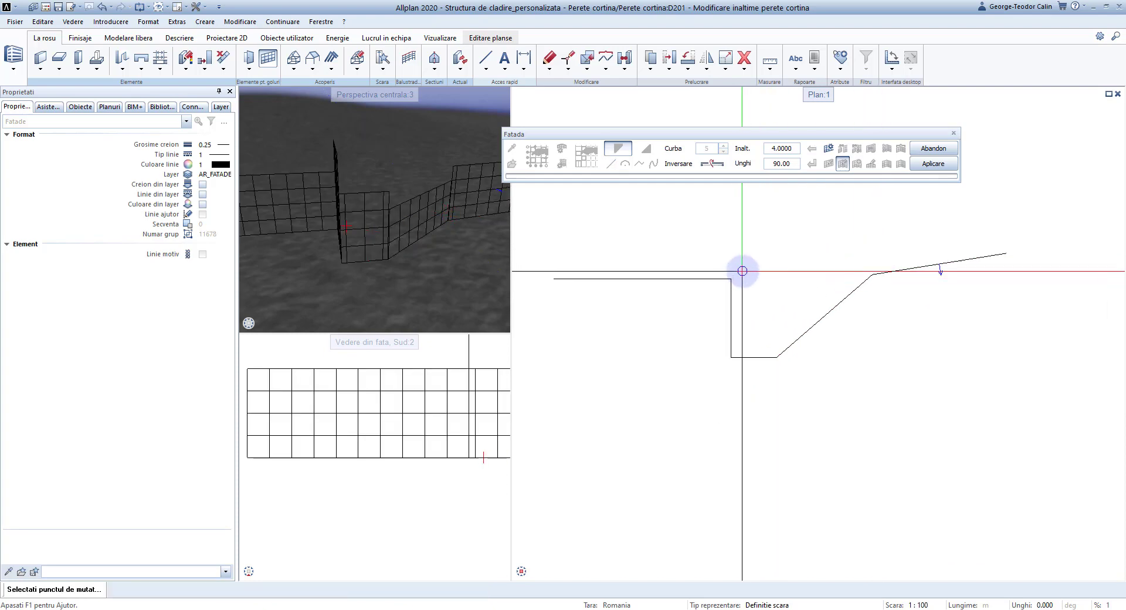
{"action": "left_click", "coordinate": [731, 278]}
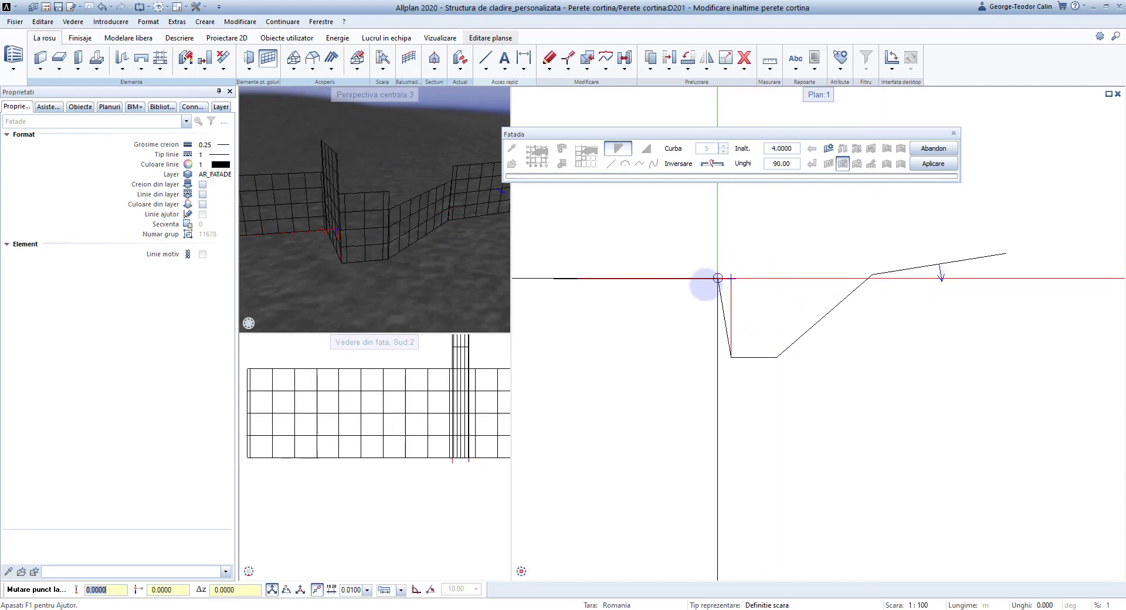
{"action": "left_click", "coordinate": [707, 278]}
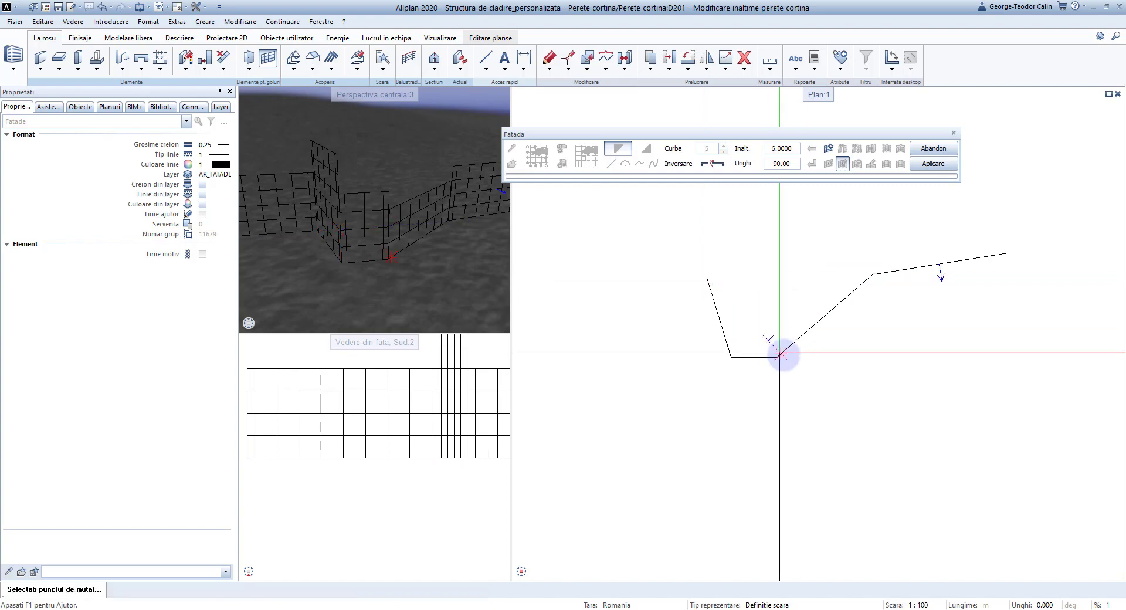
{"action": "left_click", "coordinate": [776, 357]}
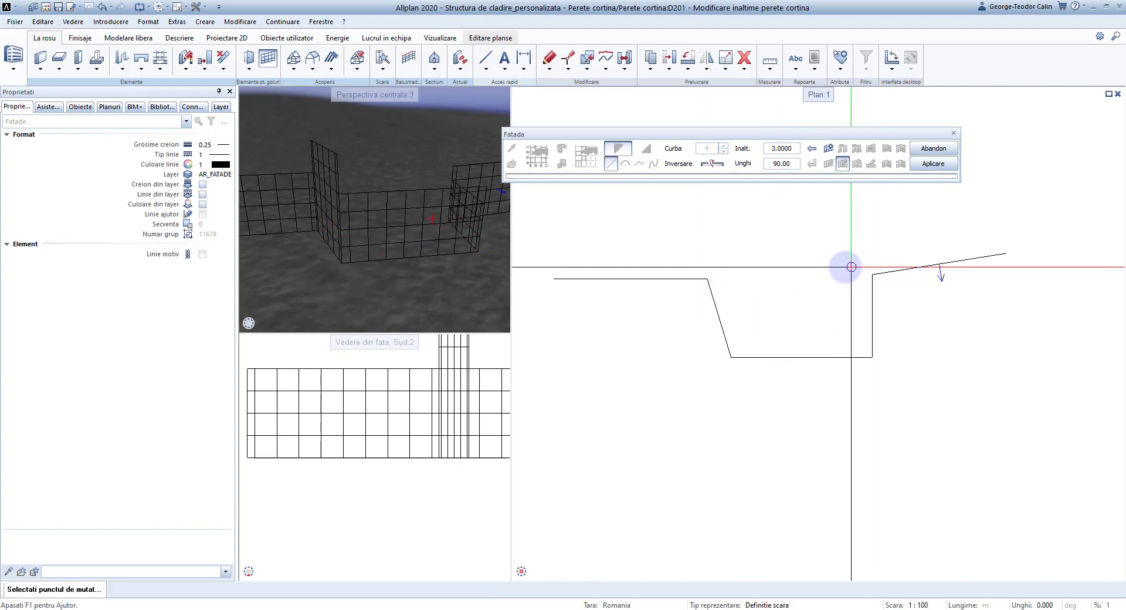
{"action": "left_click", "coordinate": [856, 258]}
{"action": "left_click", "coordinate": [941, 169]}
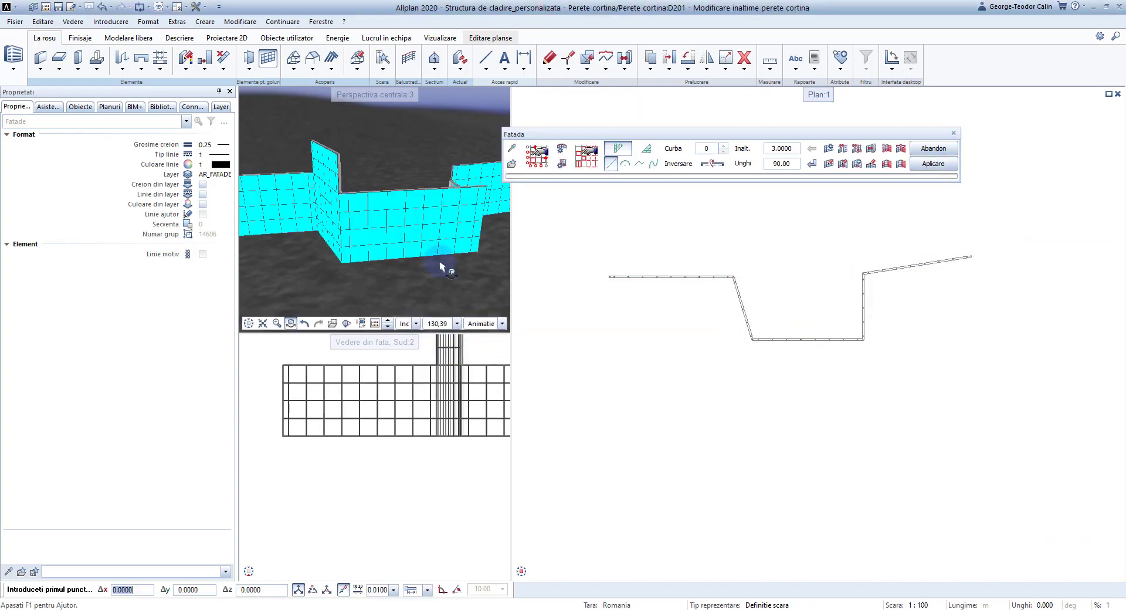
{"action": "left_click_drag", "start_coordinate": [442, 261], "coordinate": [417, 215]}
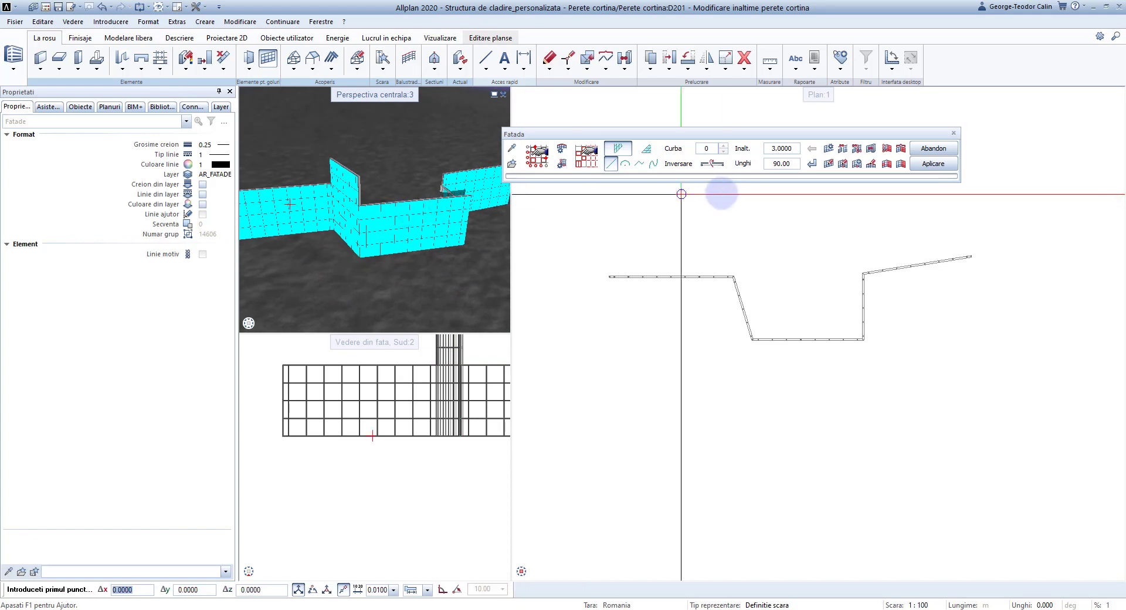
Pull a bottom-run point downward into a V-shaped notch and apply
{"action": "left_click", "coordinate": [857, 168]}
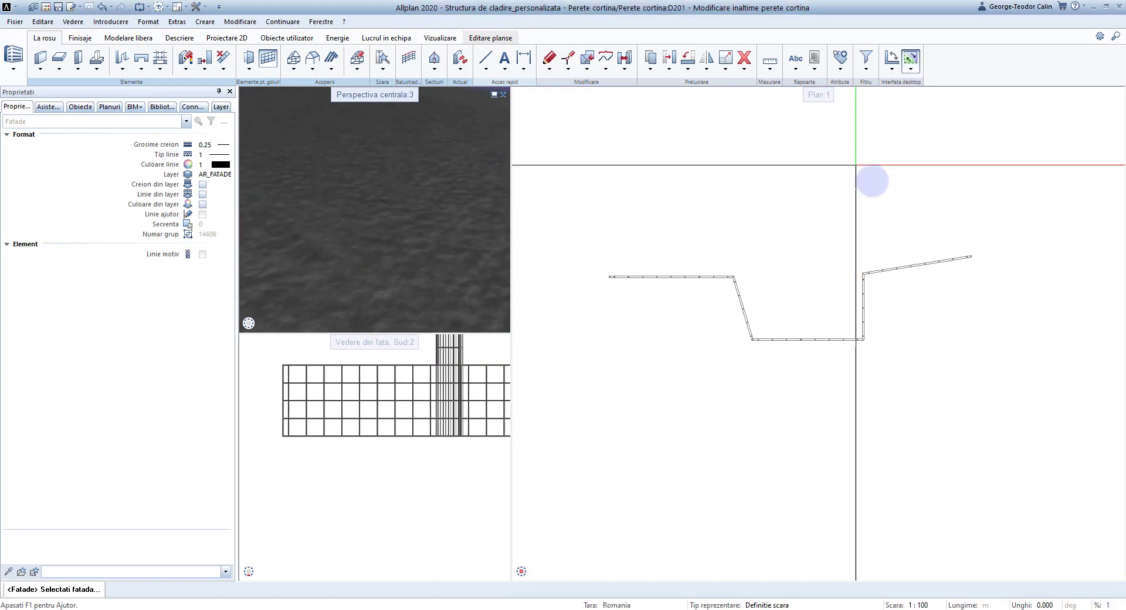
{"action": "left_click", "coordinate": [810, 339]}
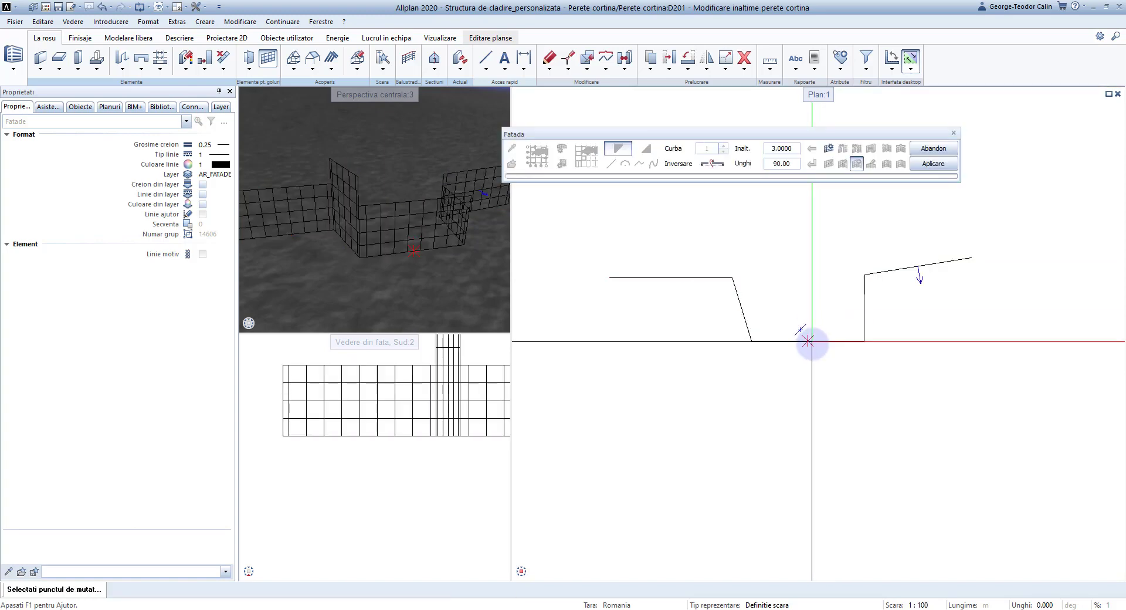
{"action": "left_click", "coordinate": [809, 339]}
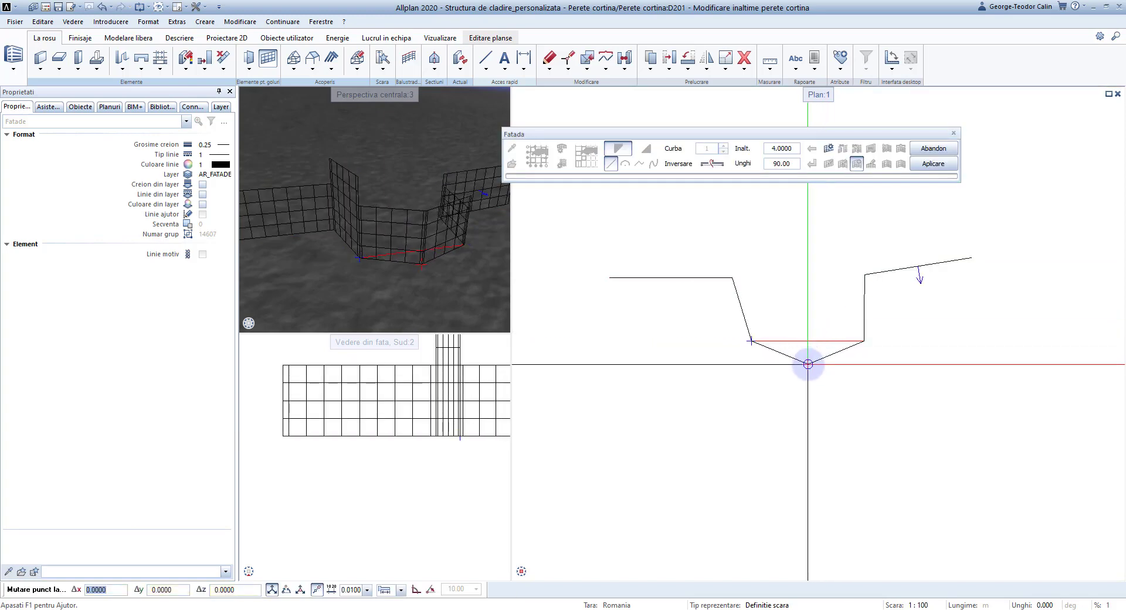
{"action": "left_click", "coordinate": [821, 358]}
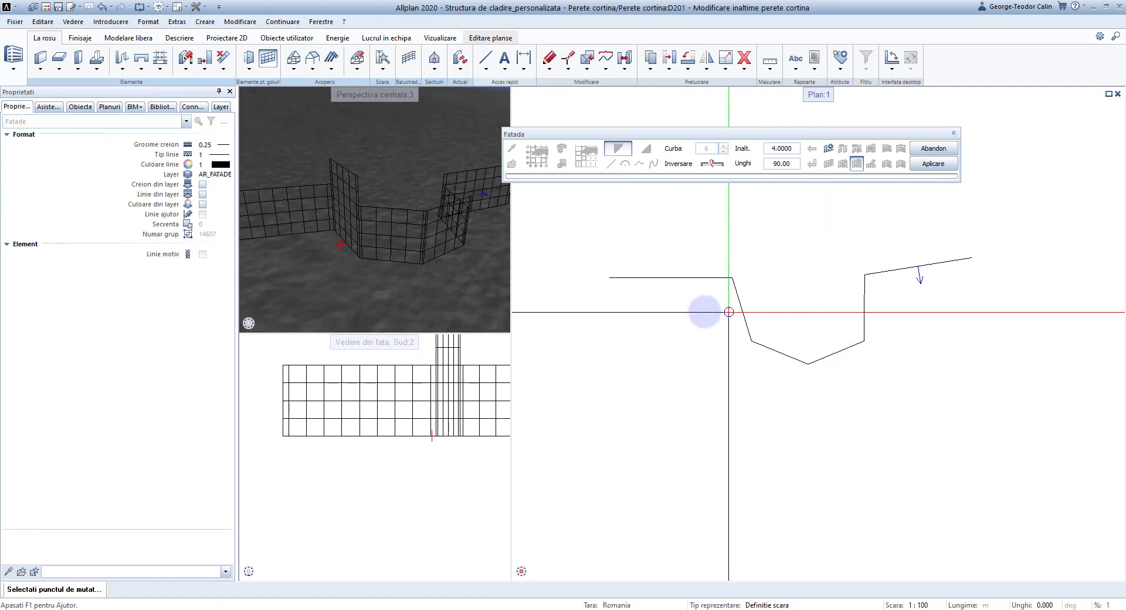
{"action": "left_click", "coordinate": [932, 163]}
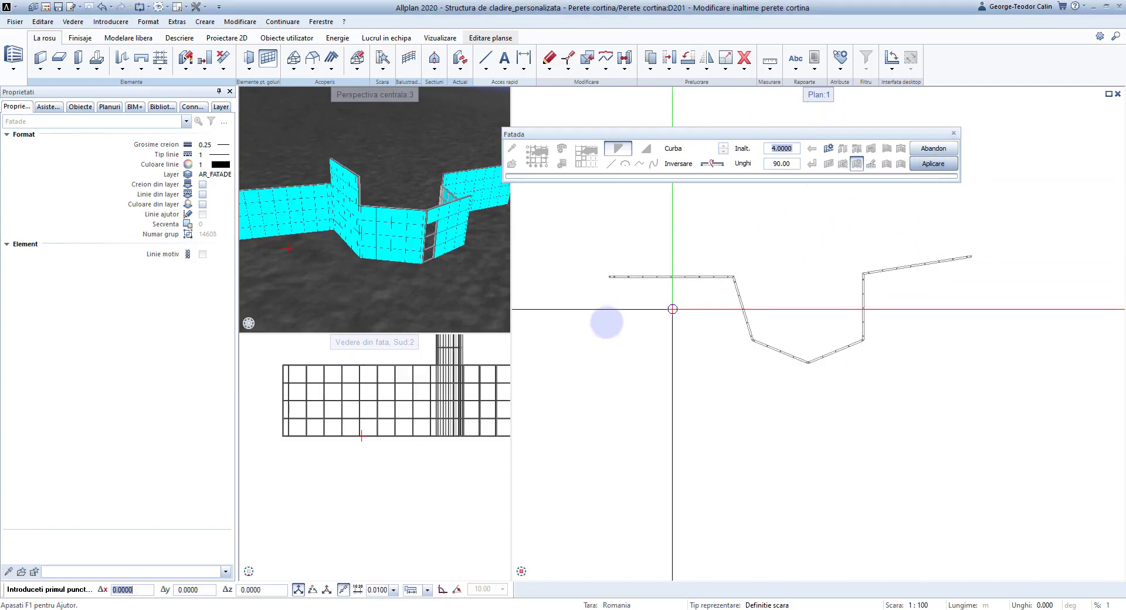
{"action": "left_click", "coordinate": [553, 201]}
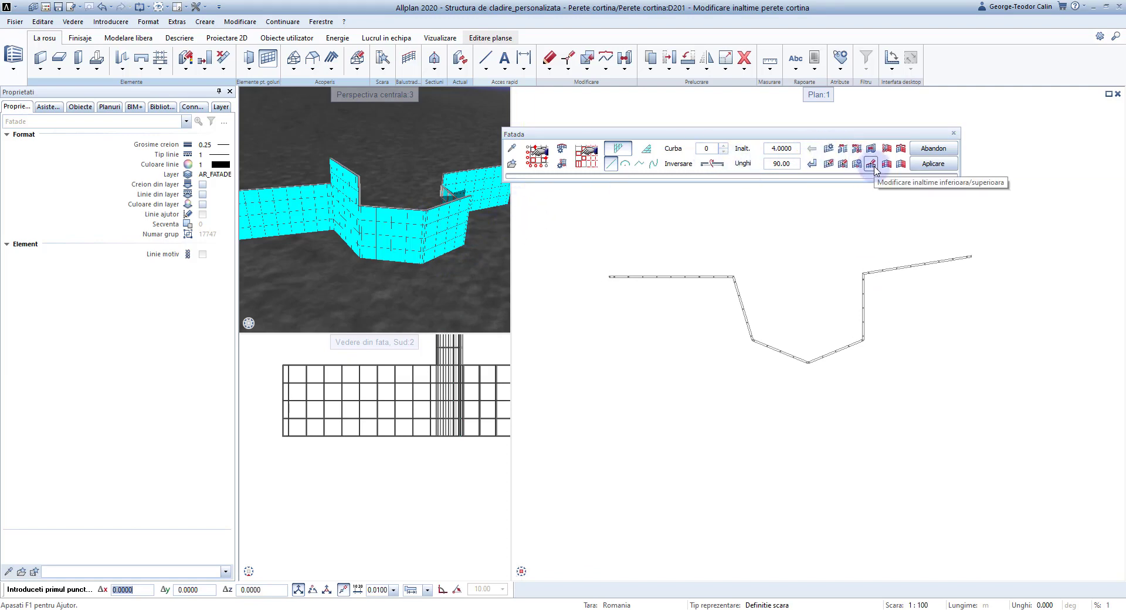
Select the facade for top/bottom height editing and set the lower view to SW isometric
{"action": "left_click", "coordinate": [871, 165]}
{"action": "left_click", "coordinate": [725, 274]}
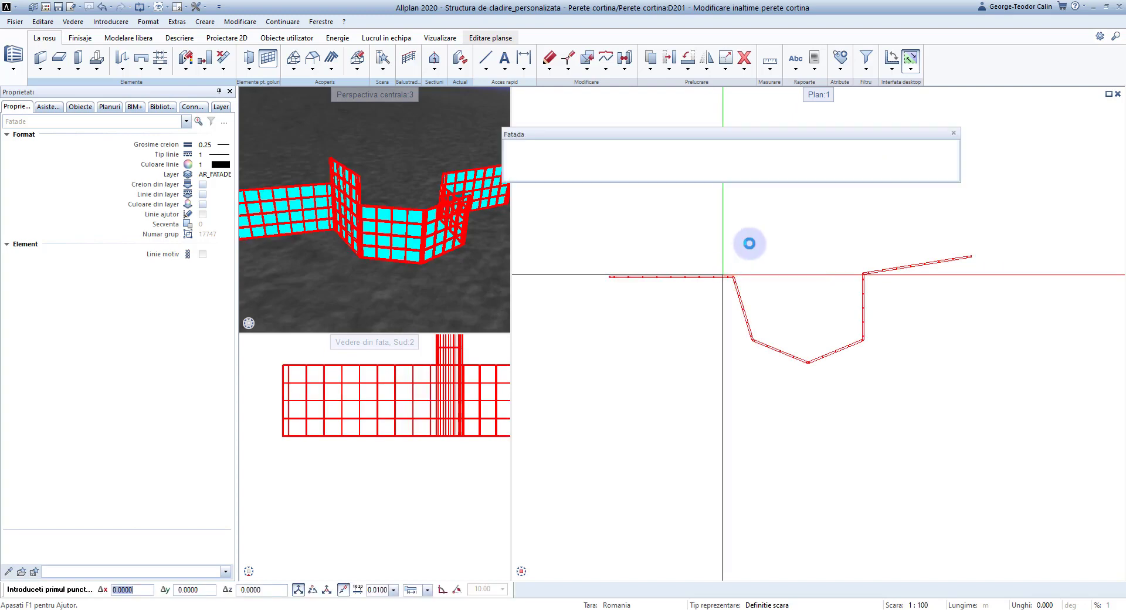
{"action": "left_click", "coordinate": [288, 555]}
{"action": "left_click", "coordinate": [248, 556]}
{"action": "scroll", "coordinate": [296, 451], "scroll_direction": "up", "scroll_amount": 5}
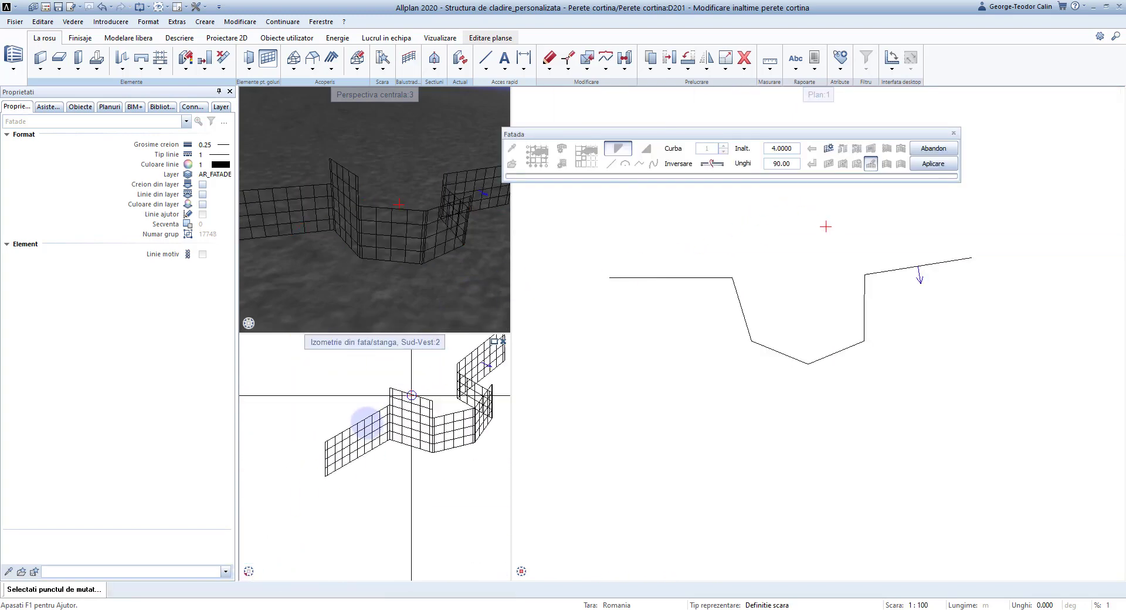
Raise the zigzag corner's top point by 3 and place a second top point
{"action": "left_click", "coordinate": [296, 456]}
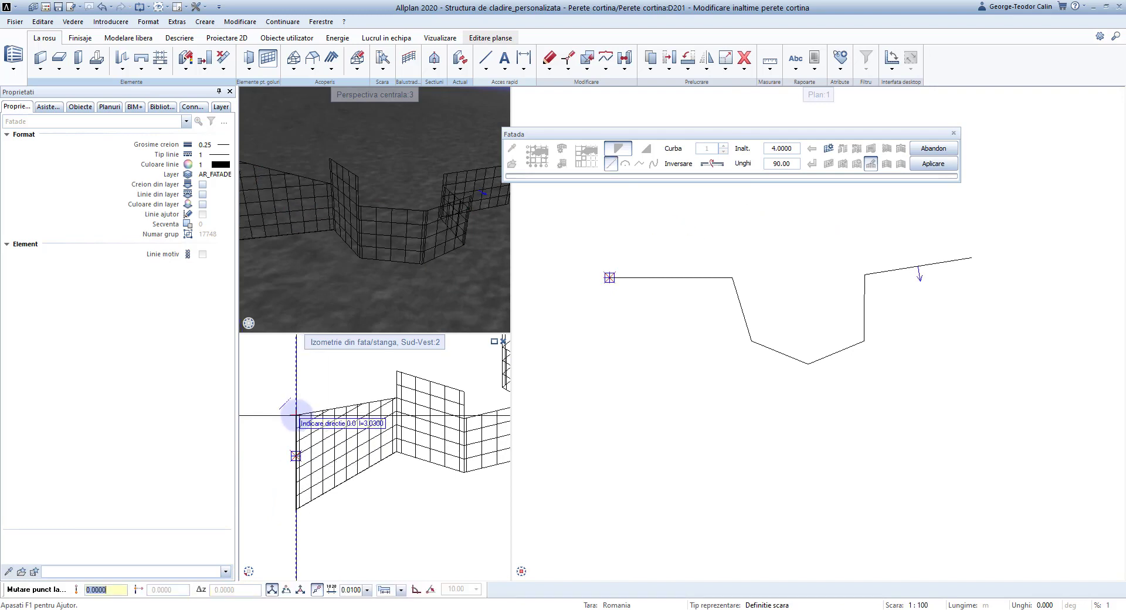
{"action": "type", "text": "3"}
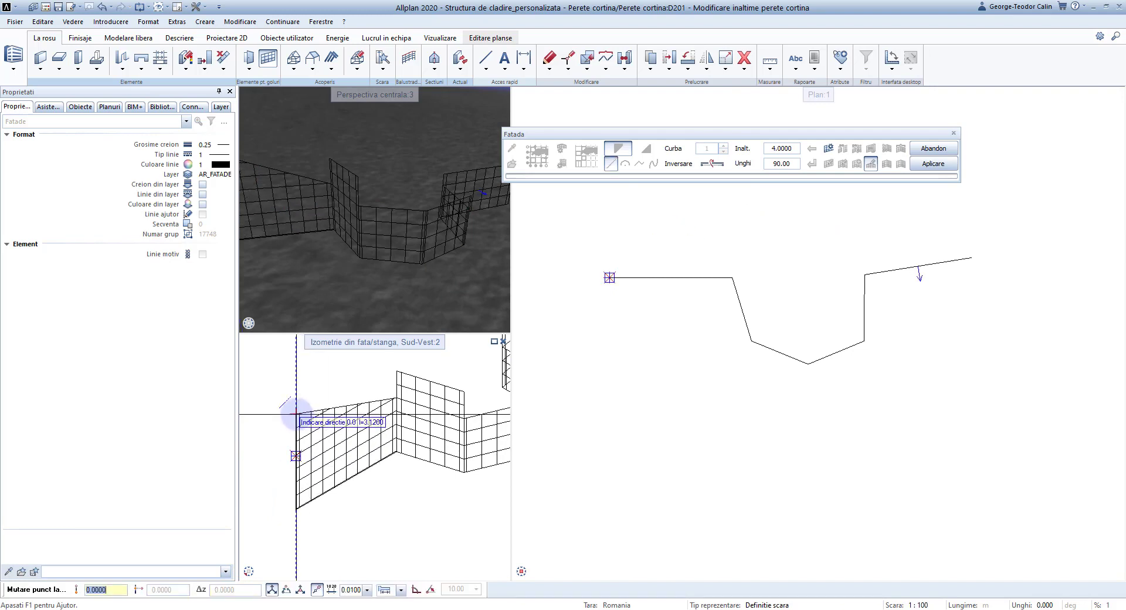
{"action": "key", "text": "Return"}
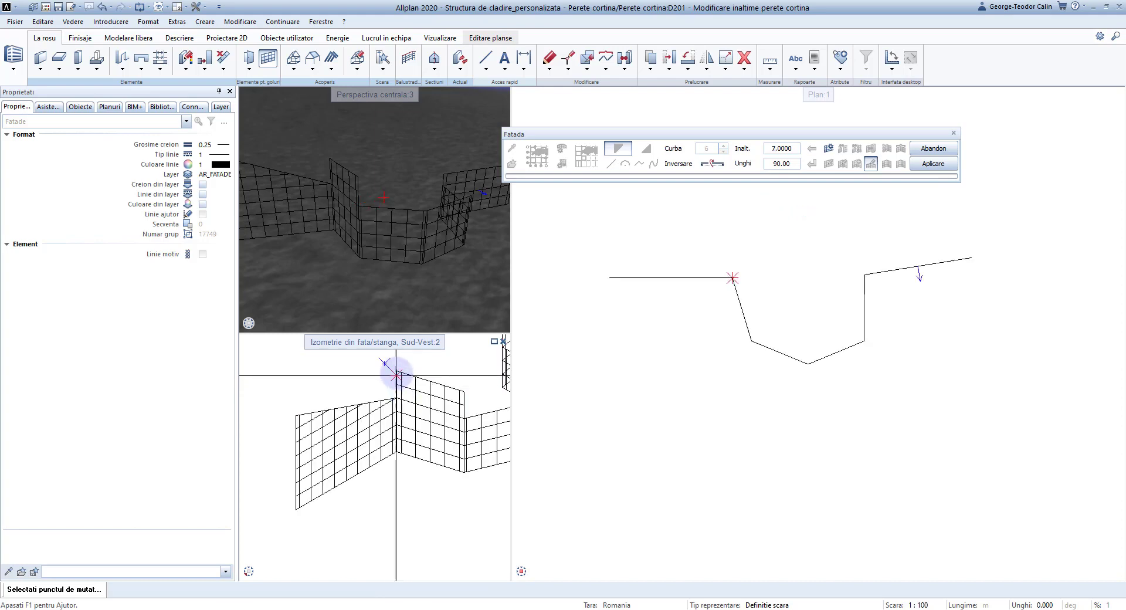
{"action": "left_click", "coordinate": [384, 360]}
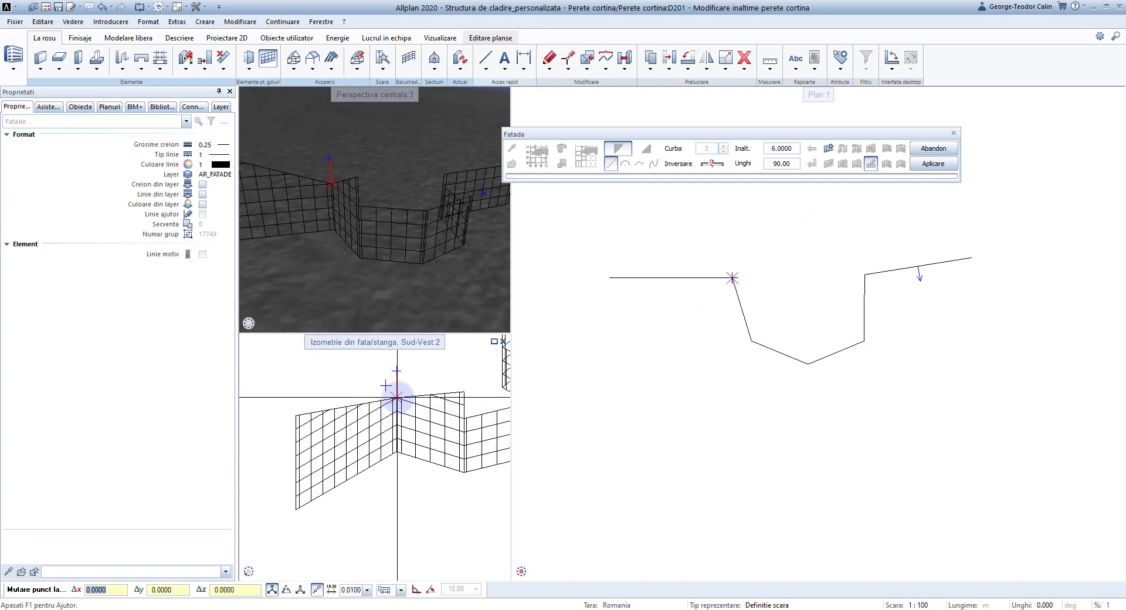
{"action": "type", "text": "4.0000"}
{"action": "left_click", "coordinate": [938, 170]}
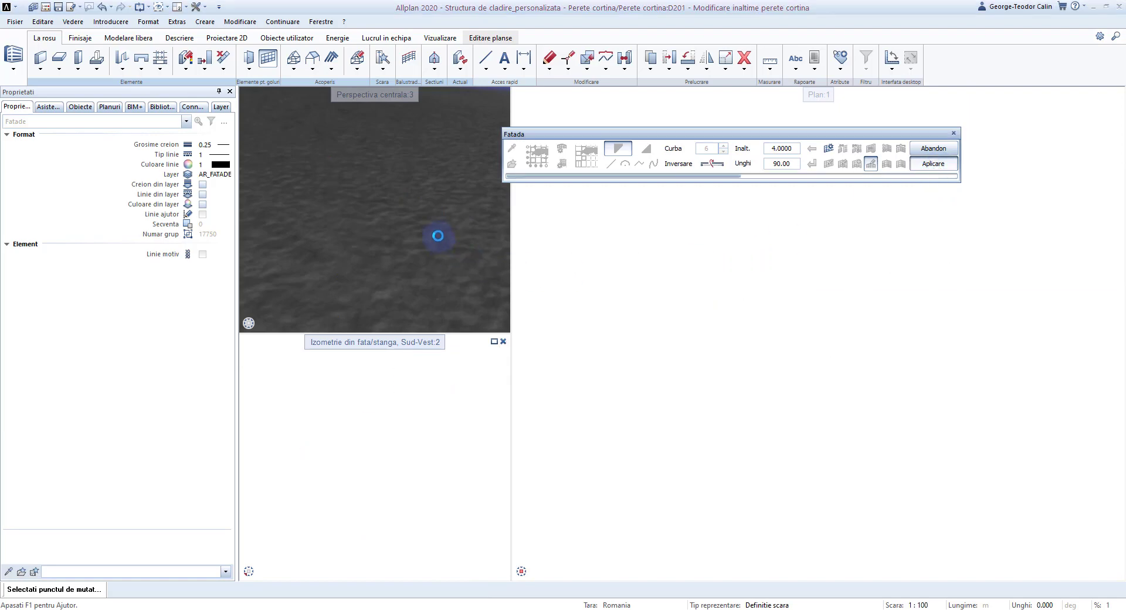
Orbit the perspective down to eye level and exit the facade editing tool
{"action": "scroll", "coordinate": [380, 192], "scroll_direction": "down", "scroll_amount": 2}
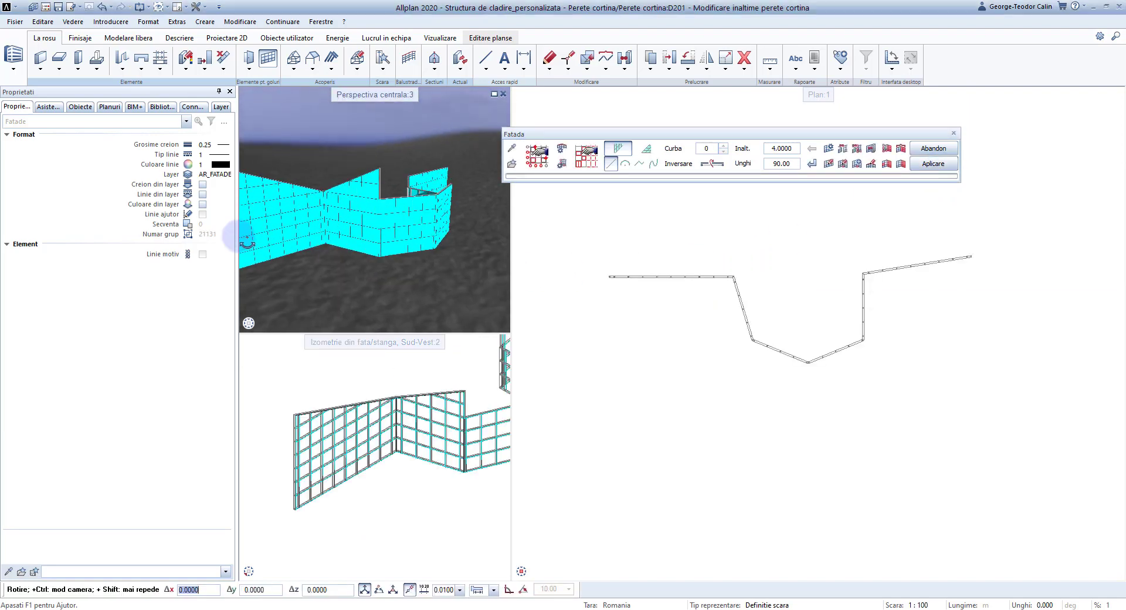
{"action": "scroll", "coordinate": [378, 184], "scroll_direction": "down", "scroll_amount": 2}
{"action": "scroll", "coordinate": [376, 176], "scroll_direction": "down", "scroll_amount": 2}
{"action": "mouse_move", "coordinate": [375, 173]}
{"action": "middle_mouse_down"}
{"action": "mouse_move", "coordinate": [396, 249]}
{"action": "mouse_move", "coordinate": [468, 213]}
{"action": "middle_mouse_up"}
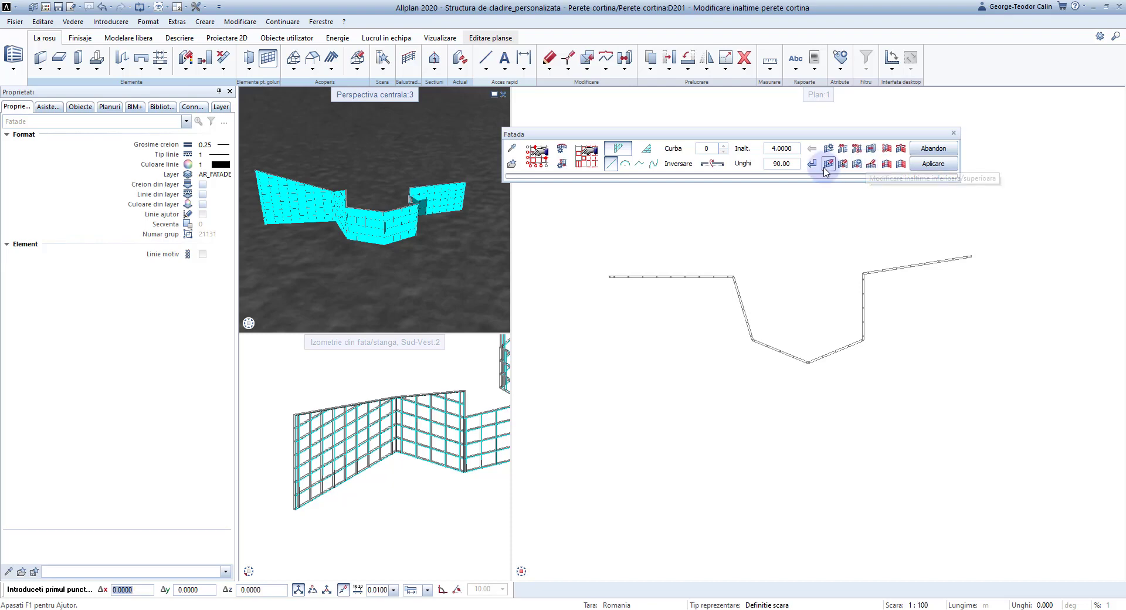
{"action": "left_click", "coordinate": [925, 165]}
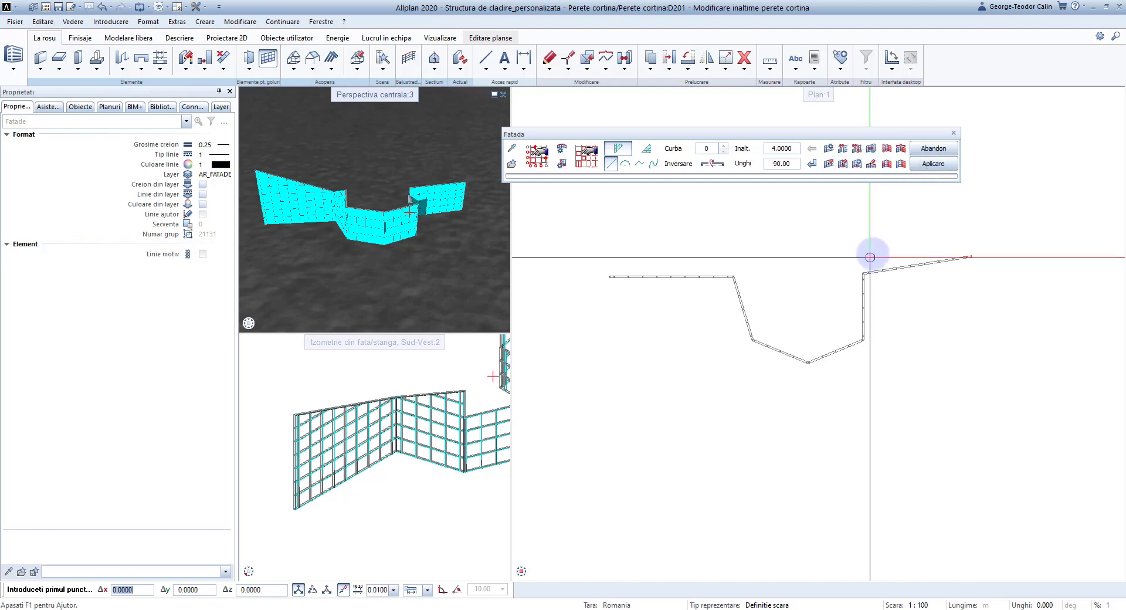
{"action": "key", "text": "Escape"}
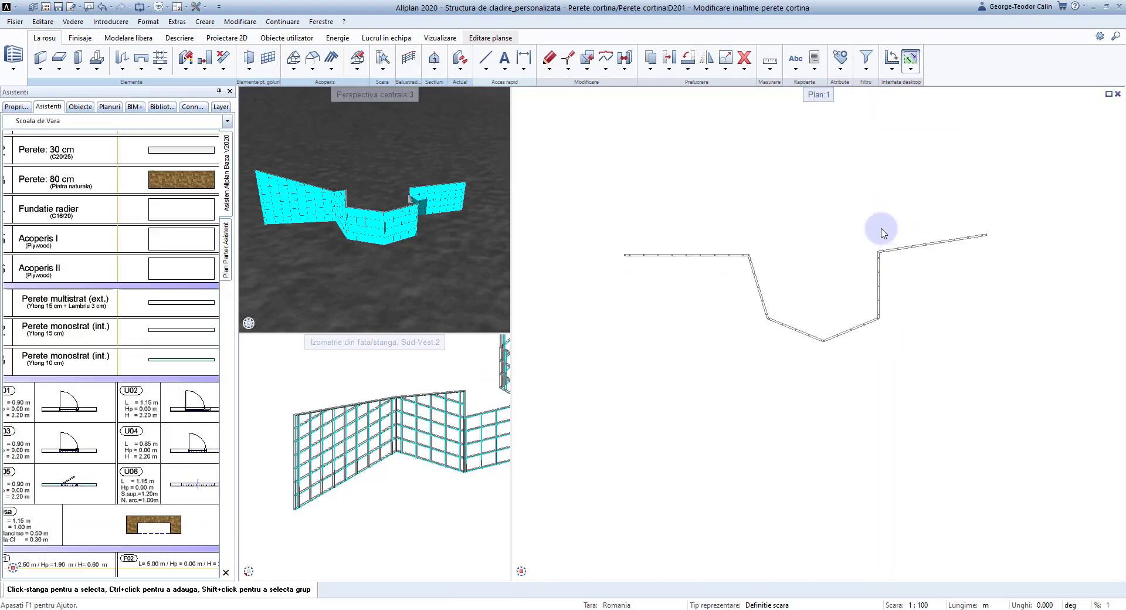
Fit the isometric view and select drawing 202 Conversie corp 3D in fatada
{"action": "middle_click", "coordinate": [432, 371]}
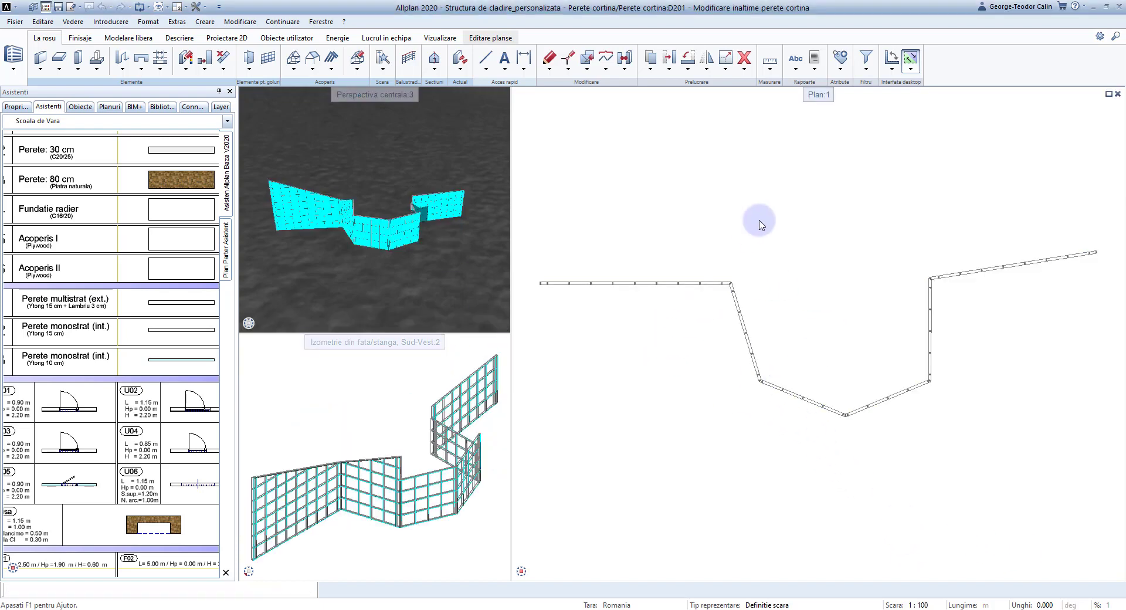
{"action": "key", "text": "F2"}
{"action": "left_click", "coordinate": [748, 273]}
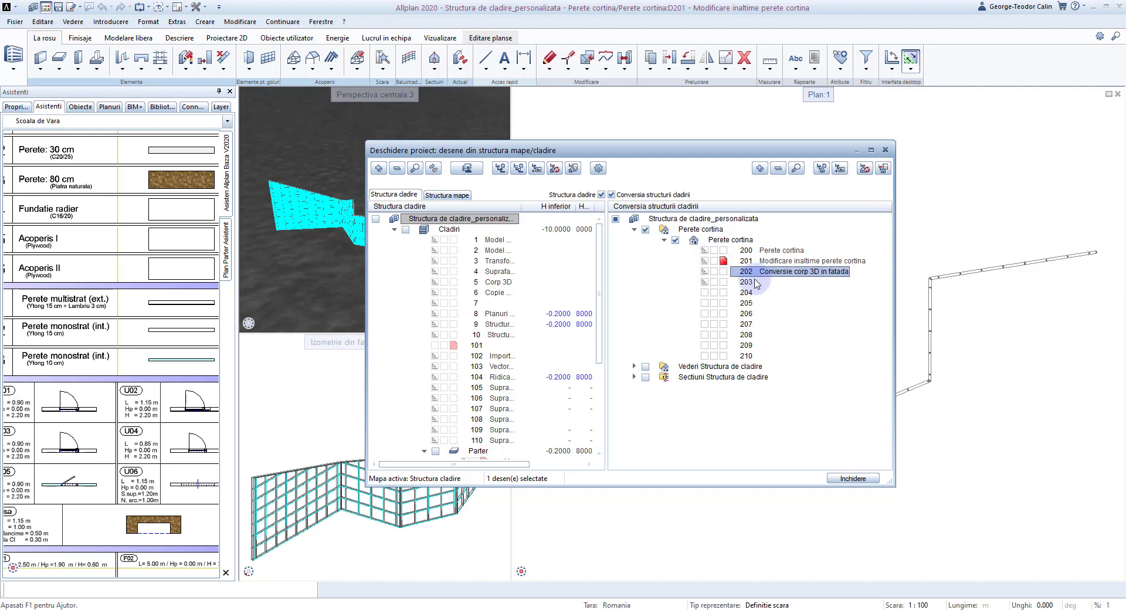
Open drawing 202 and enable Plan teren virtual in the environment settings
{"action": "double_click", "coordinate": [749, 273]}
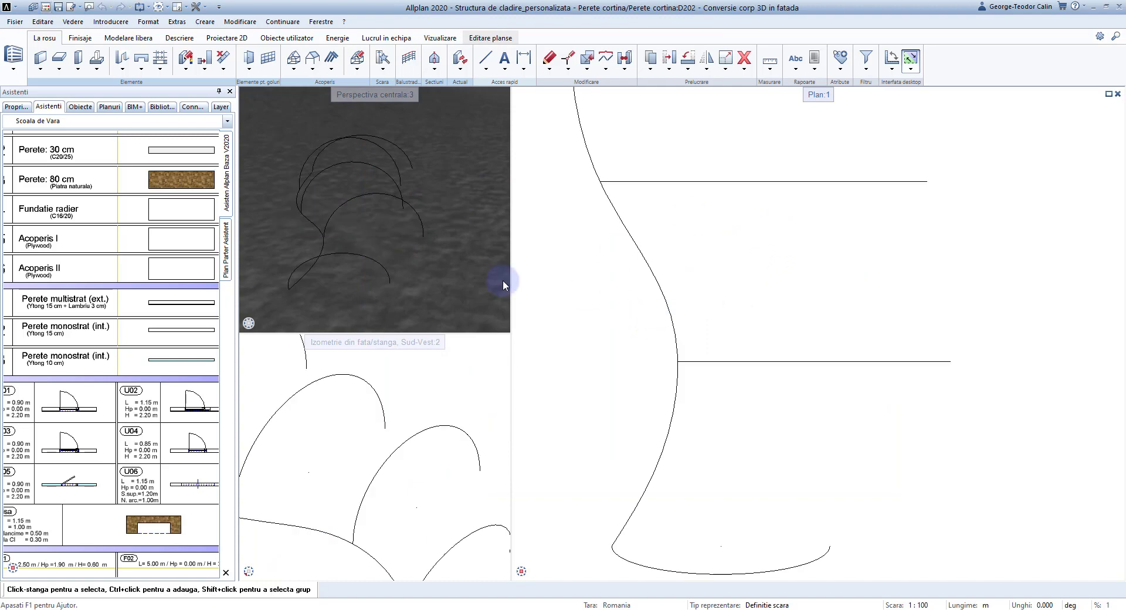
{"action": "left_click_drag", "start_coordinate": [367, 236], "coordinate": [384, 220]}
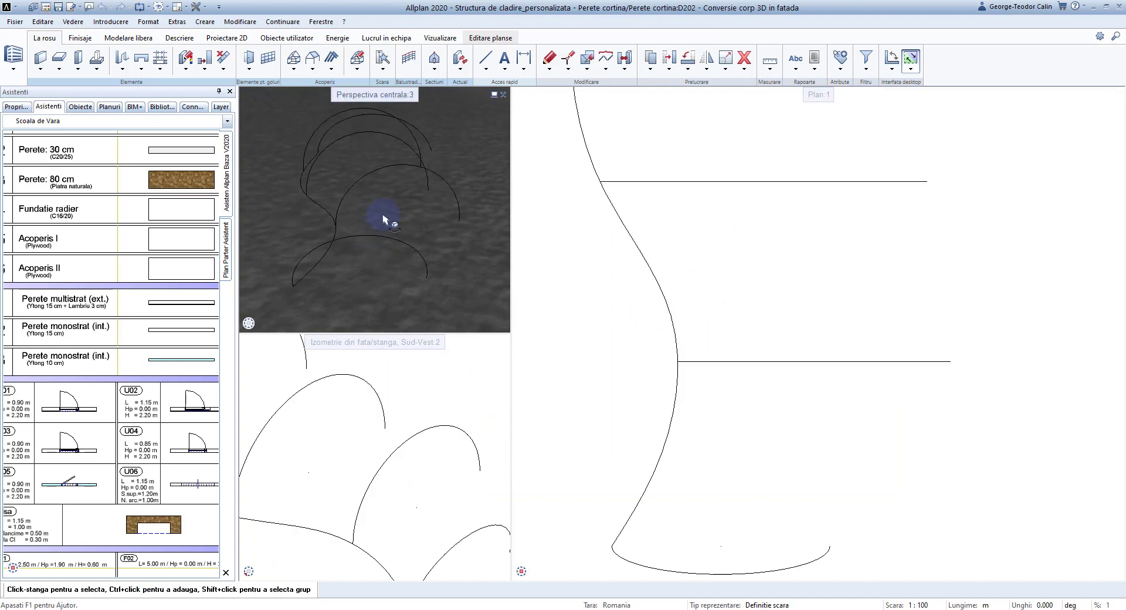
{"action": "right_click", "coordinate": [461, 274]}
{"action": "left_click", "coordinate": [495, 377]}
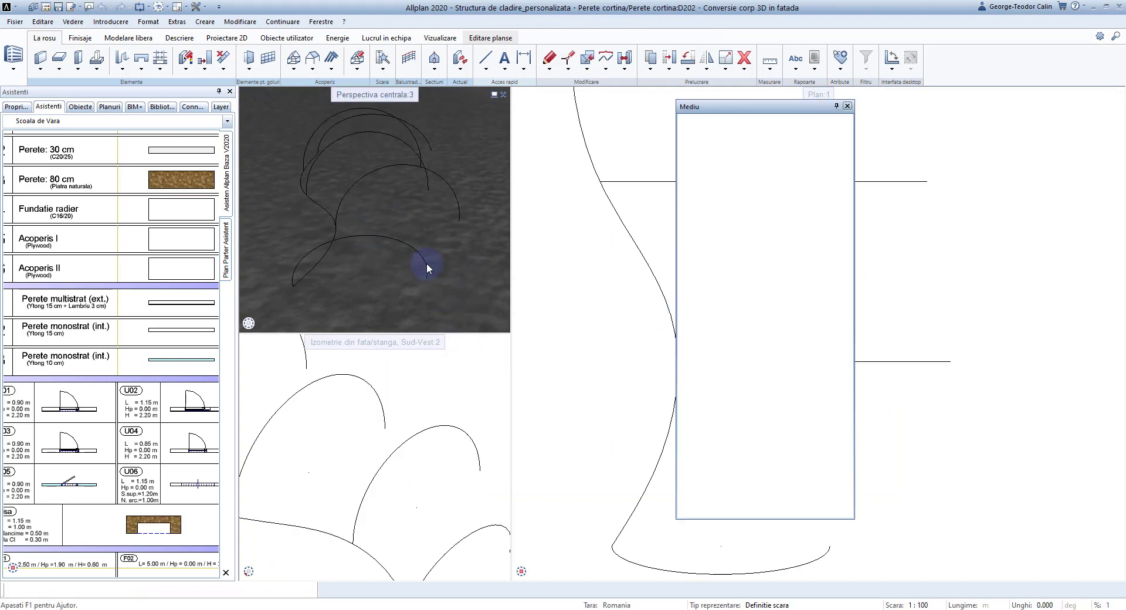
{"action": "scroll", "coordinate": [783, 390], "scroll_direction": "down", "scroll_amount": 5}
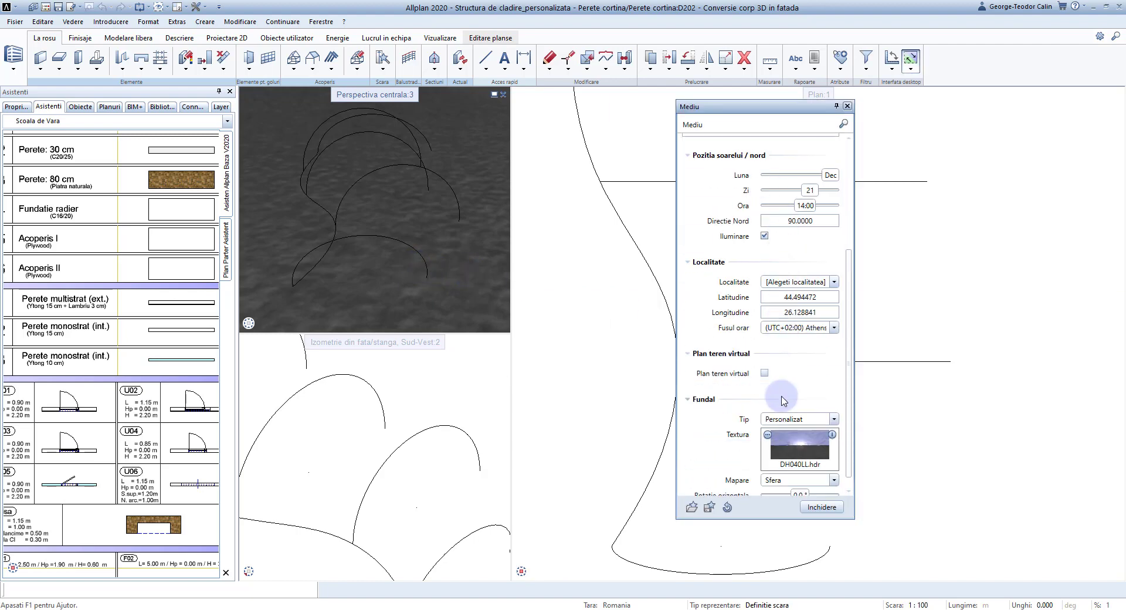
{"action": "left_click", "coordinate": [765, 372]}
{"action": "left_click", "coordinate": [812, 507]}
{"action": "mouse_move", "coordinate": [449, 246]}
{"action": "left_mouse_down"}
{"action": "mouse_move", "coordinate": [472, 275]}
{"action": "mouse_move", "coordinate": [372, 269]}
{"action": "left_mouse_up"}
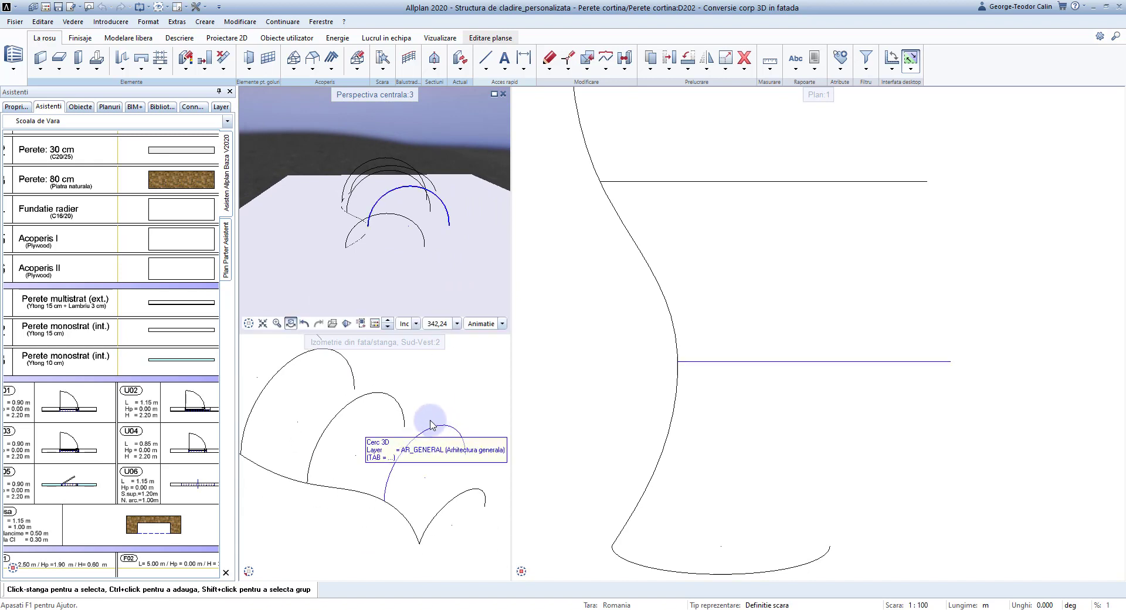
{"action": "scroll", "coordinate": [420, 409], "scroll_direction": "down", "scroll_amount": 3}
{"action": "middle_click_drag", "start_coordinate": [420, 409], "coordinate": [428, 444]}
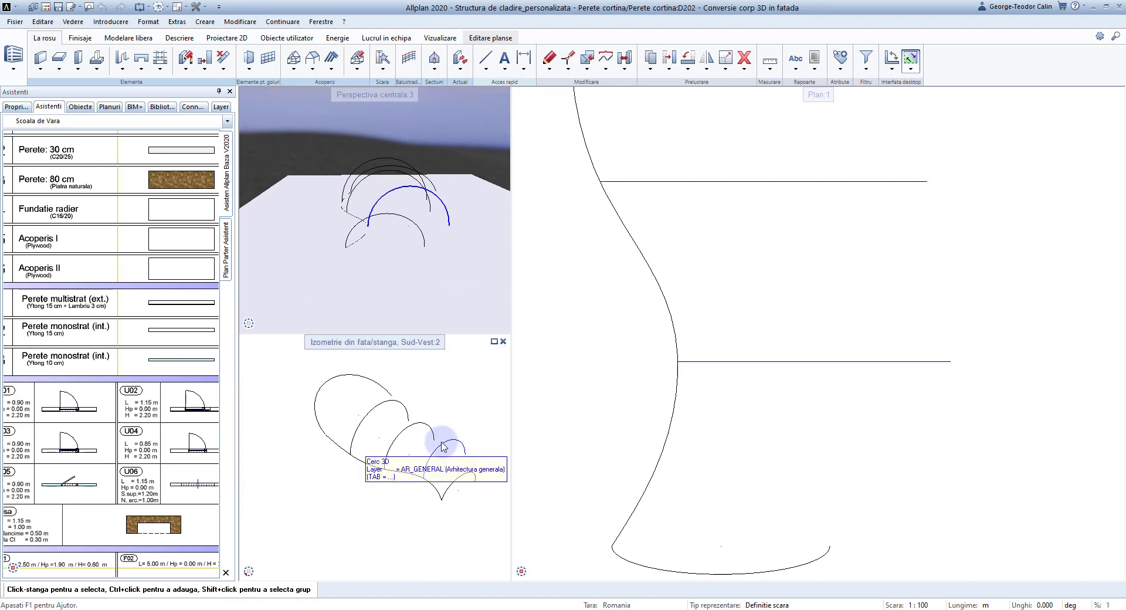
In Modelare libera, create a Corp riglat ruled surface through the five arc profiles in order
{"action": "left_click", "coordinate": [18, 76]}
{"action": "left_click", "coordinate": [35, 118]}
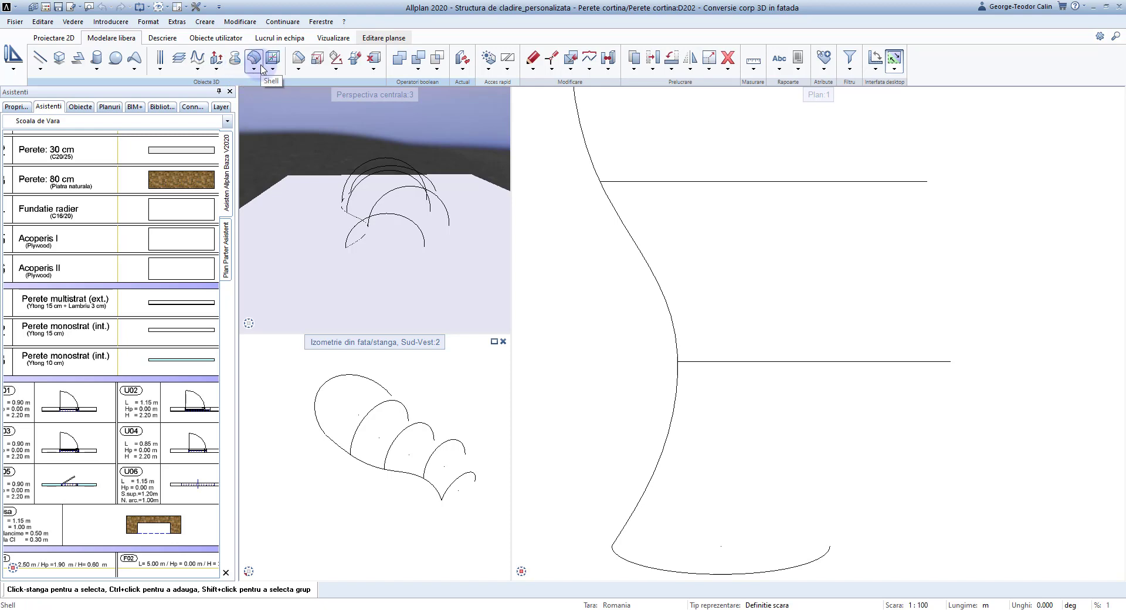
{"action": "left_click", "coordinate": [218, 69]}
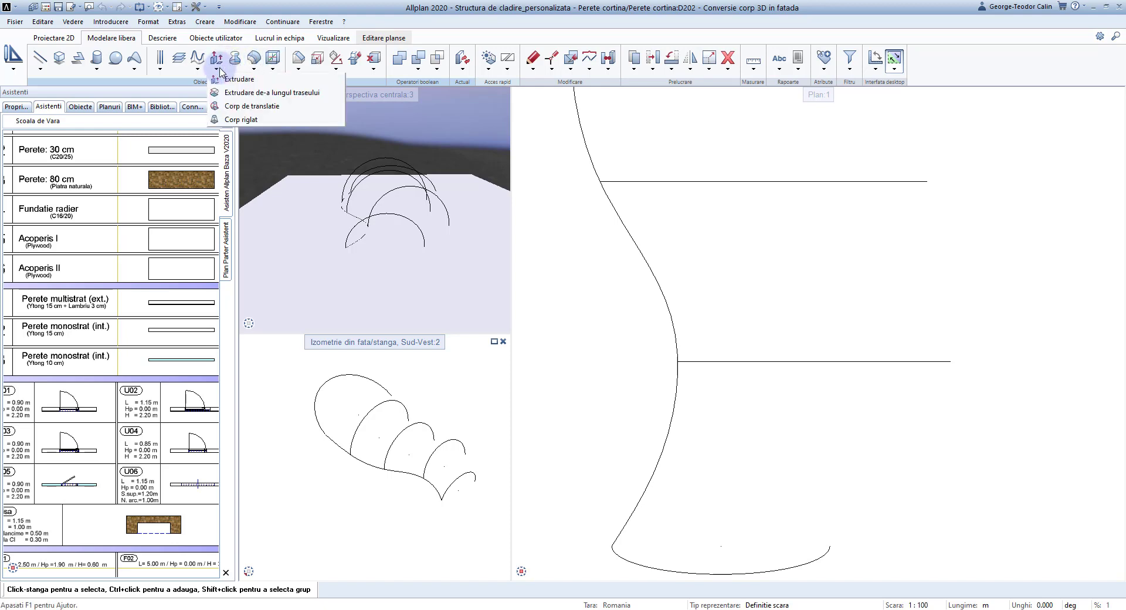
{"action": "left_click", "coordinate": [246, 118]}
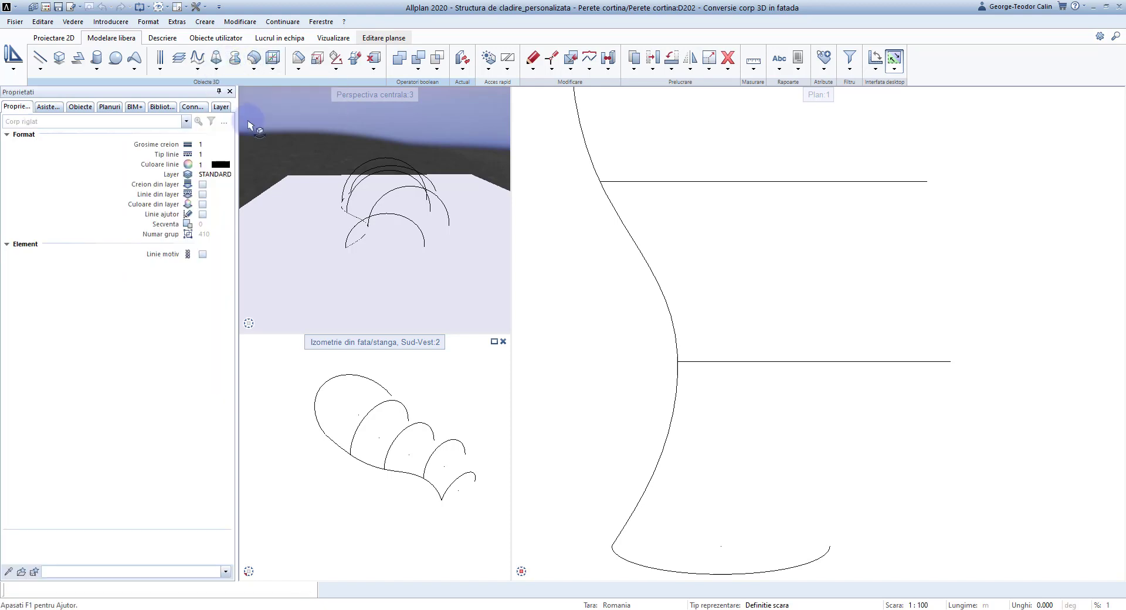
{"action": "left_click", "coordinate": [465, 470]}
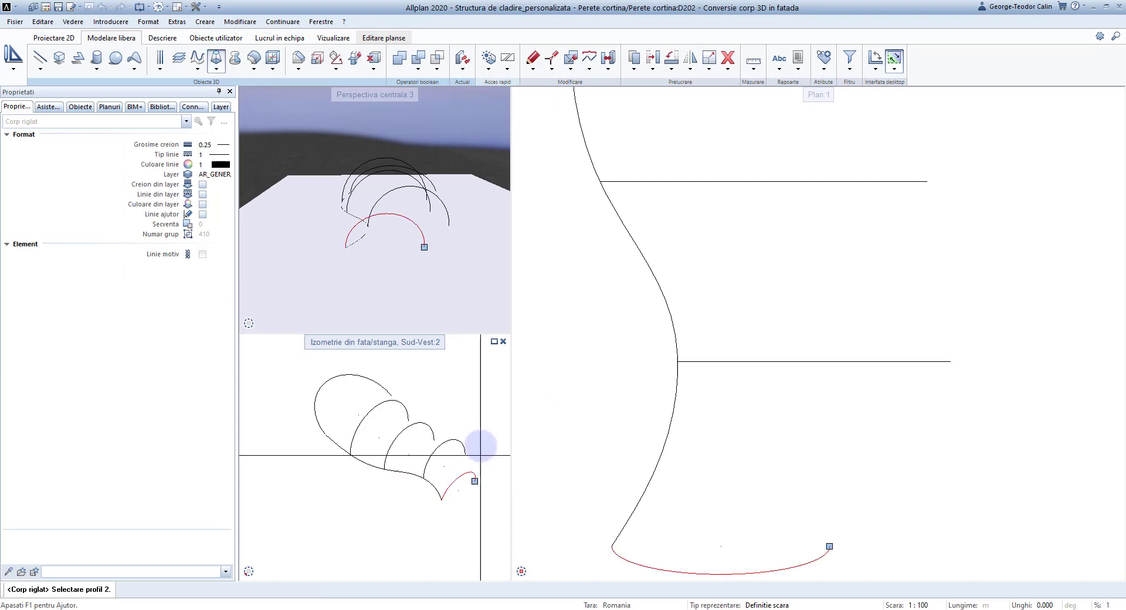
{"action": "left_click", "coordinate": [441, 443]}
{"action": "left_click", "coordinate": [435, 408]}
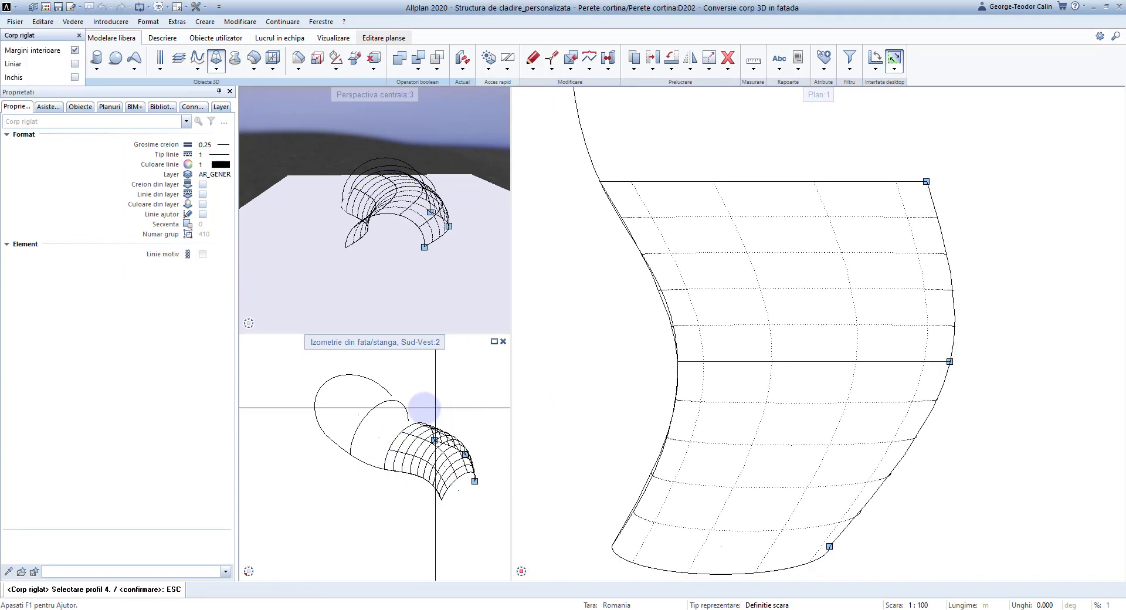
{"action": "left_click", "coordinate": [371, 404]}
{"action": "left_click", "coordinate": [332, 382]}
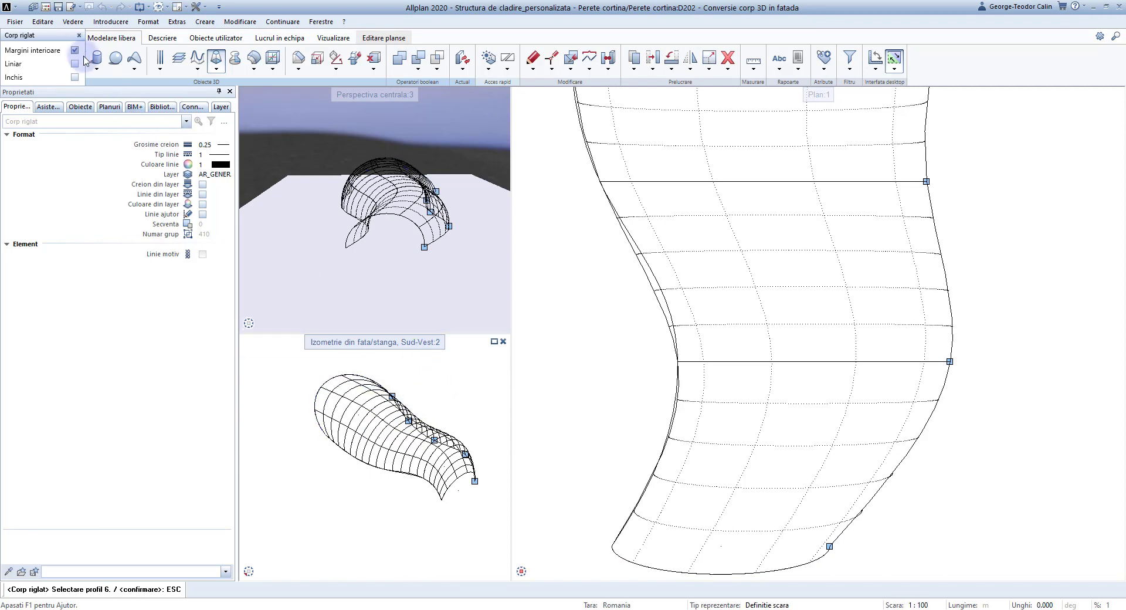
{"action": "right_click", "coordinate": [437, 415]}
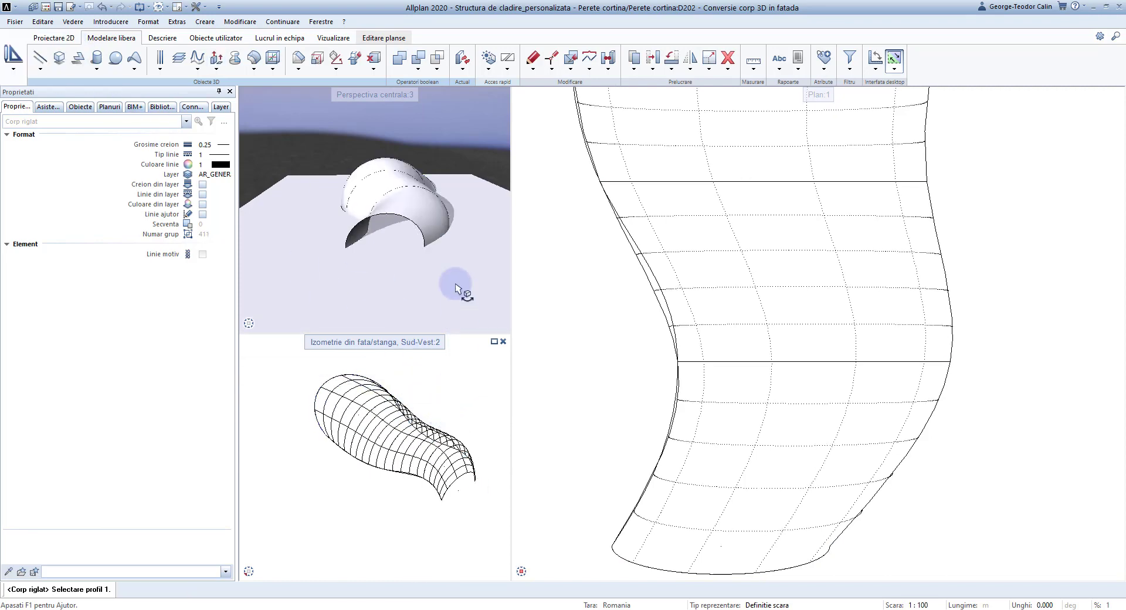
{"action": "mouse_move", "coordinate": [457, 284]}
{"action": "middle_mouse_down"}
{"action": "mouse_move", "coordinate": [424, 251]}
{"action": "mouse_move", "coordinate": [463, 241]}
{"action": "mouse_move", "coordinate": [352, 182]}
{"action": "mouse_move", "coordinate": [378, 138]}
{"action": "middle_mouse_up"}
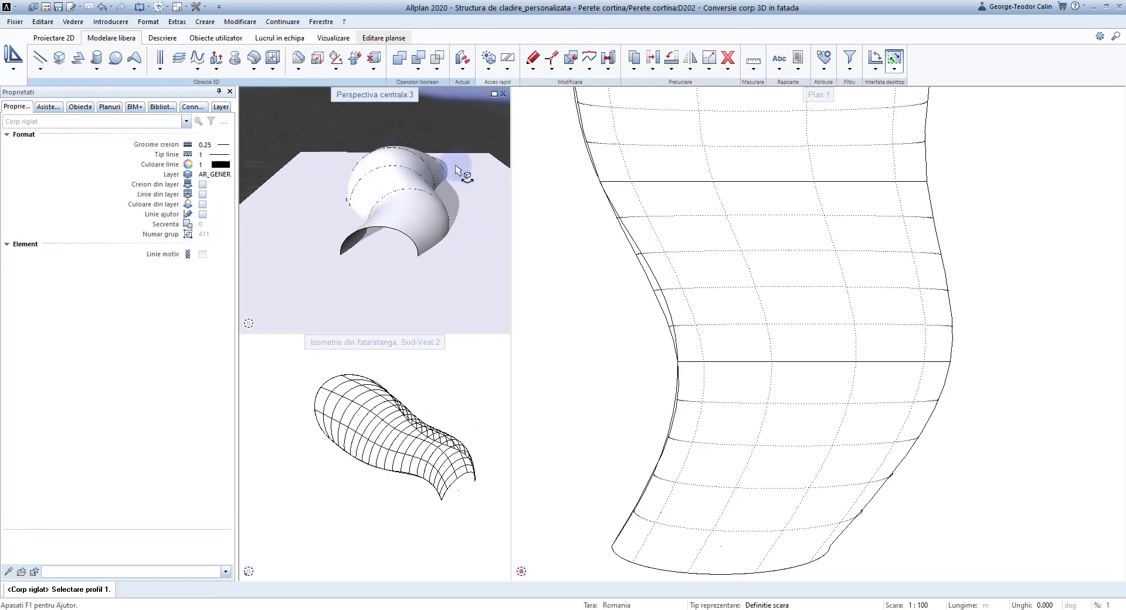
{"action": "key", "text": "Escape"}
Convert the ruled surface into a triangulated polygon element at Densitate 0.1
{"action": "left_click", "coordinate": [608, 67]}
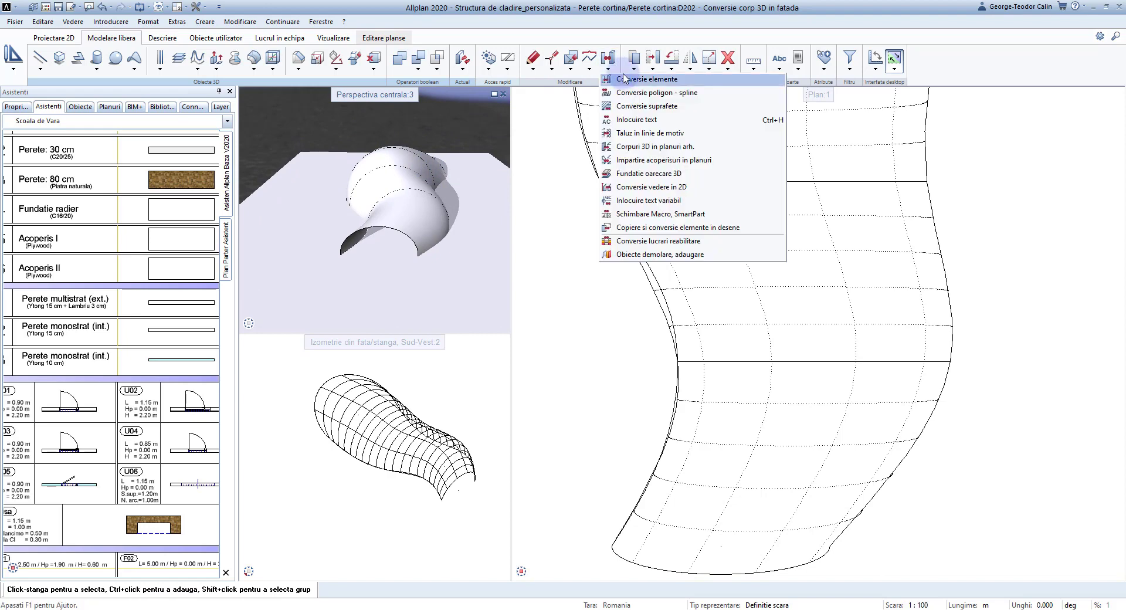
{"action": "left_click", "coordinate": [627, 79]}
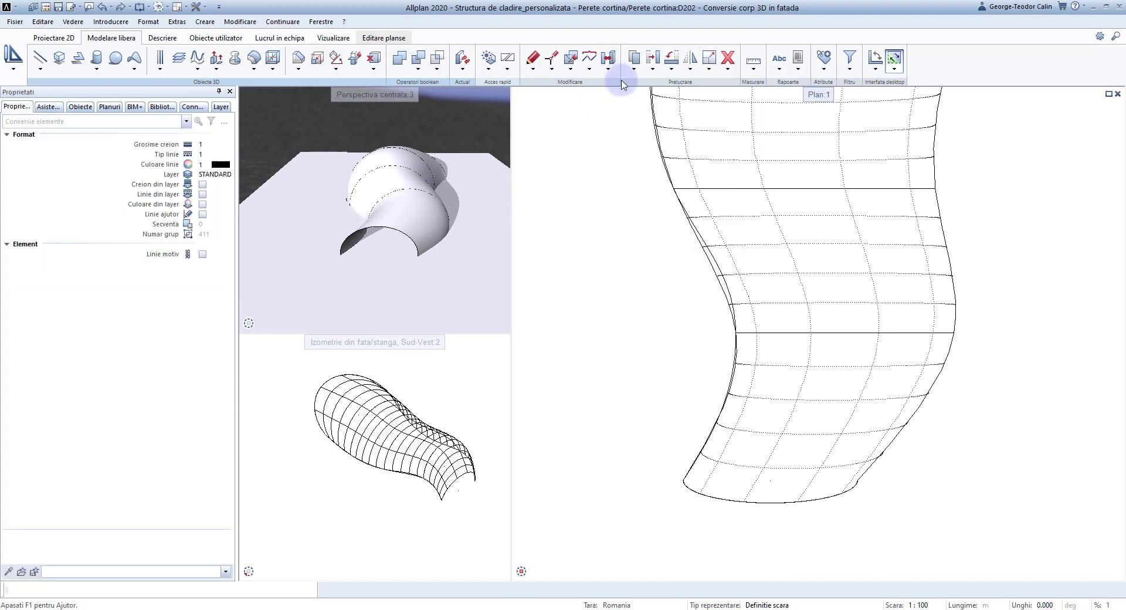
{"action": "double_click", "coordinate": [595, 145]}
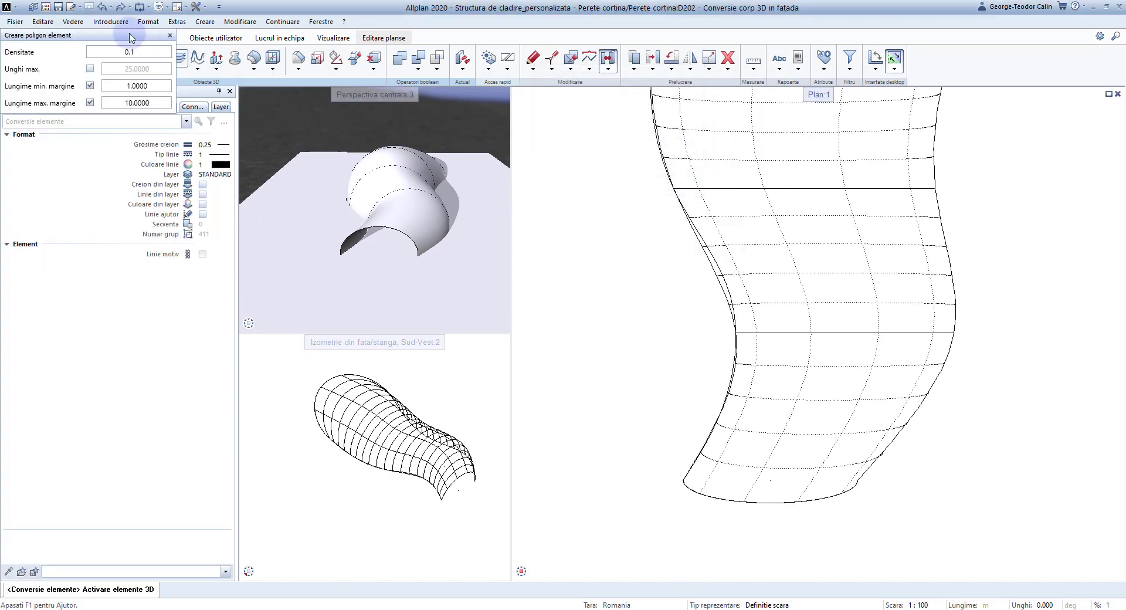
{"action": "left_click_drag", "start_coordinate": [133, 42], "coordinate": [648, 287]}
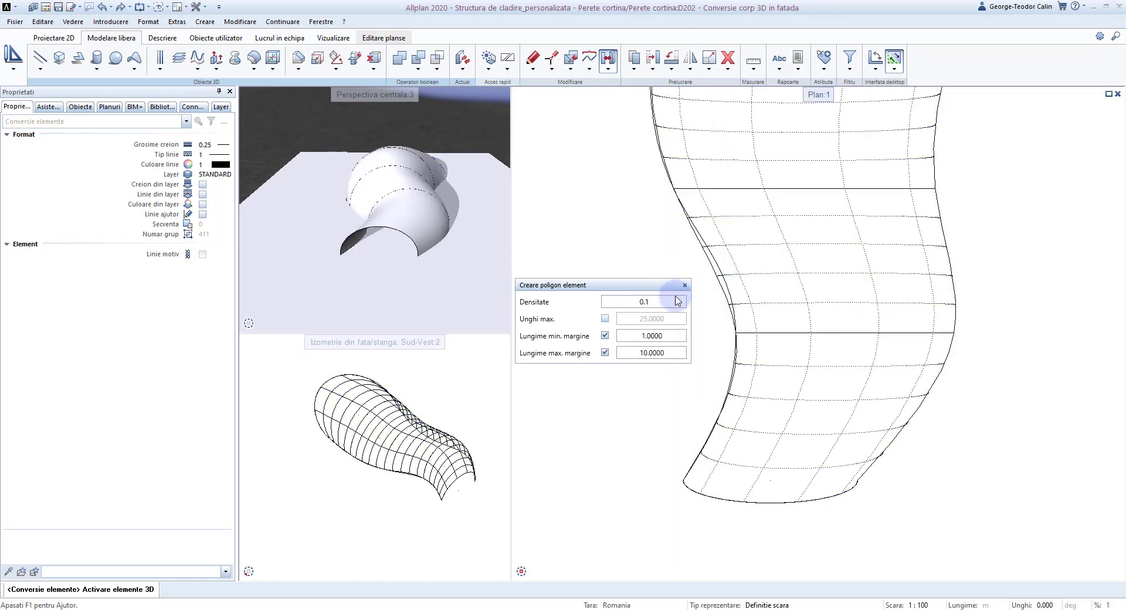
{"action": "left_click", "coordinate": [754, 296]}
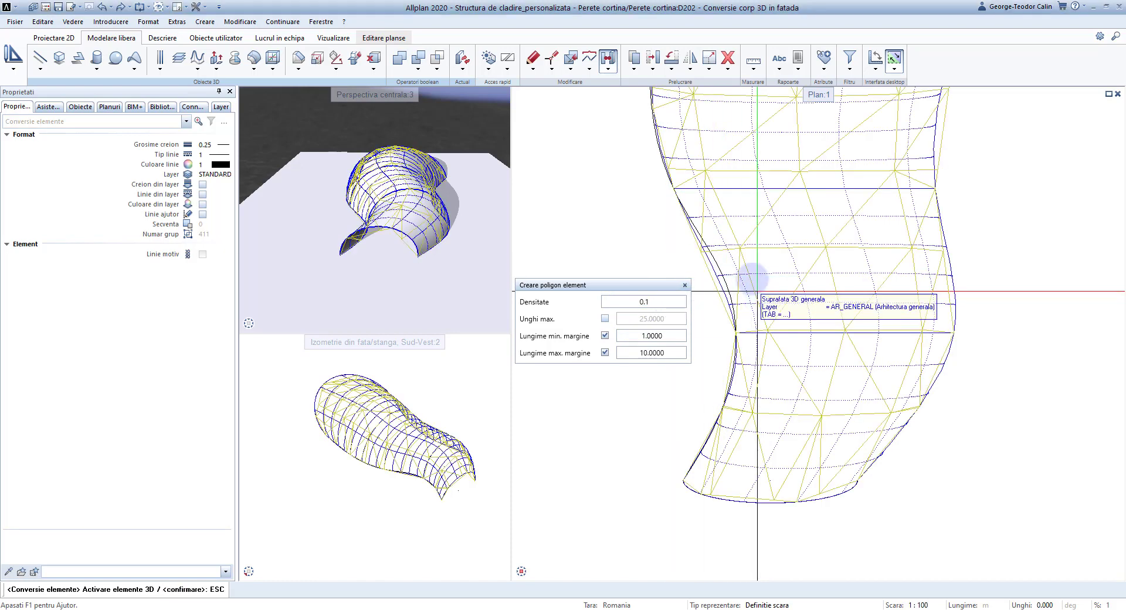
{"action": "scroll", "coordinate": [821, 218], "scroll_direction": "down", "scroll_amount": 3}
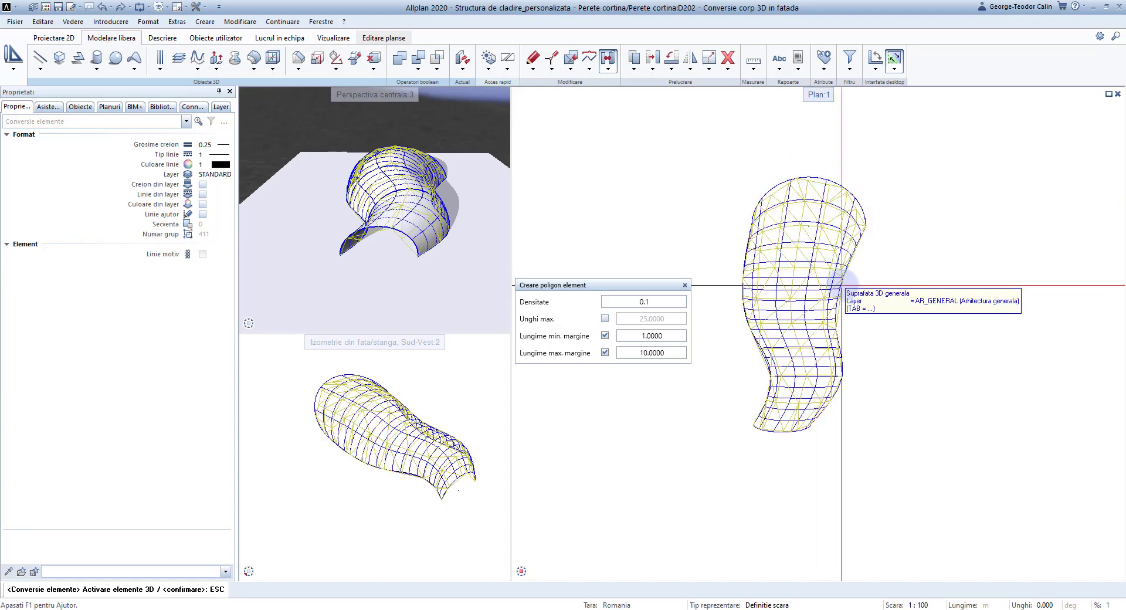
{"action": "left_click", "coordinate": [843, 282]}
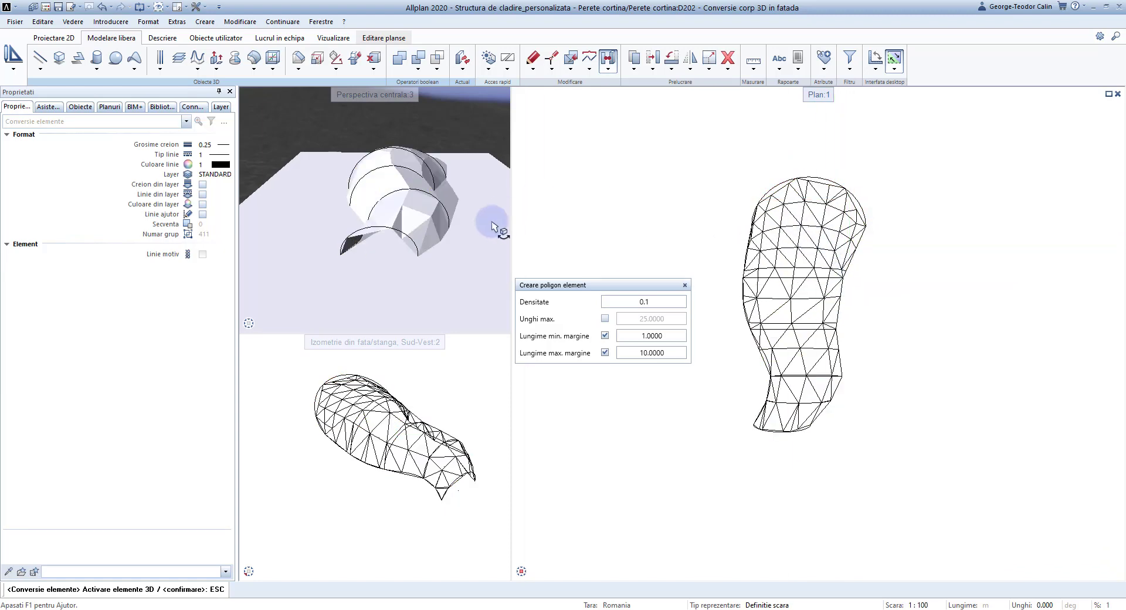
{"action": "scroll", "coordinate": [398, 226], "scroll_direction": "up", "scroll_amount": 5}
{"action": "mouse_move", "coordinate": [397, 225]}
{"action": "middle_mouse_down", "text": "shift"}
{"action": "mouse_move", "coordinate": [404, 166]}
{"action": "mouse_move", "coordinate": [452, 193]}
{"action": "middle_mouse_up", "text": "shift"}
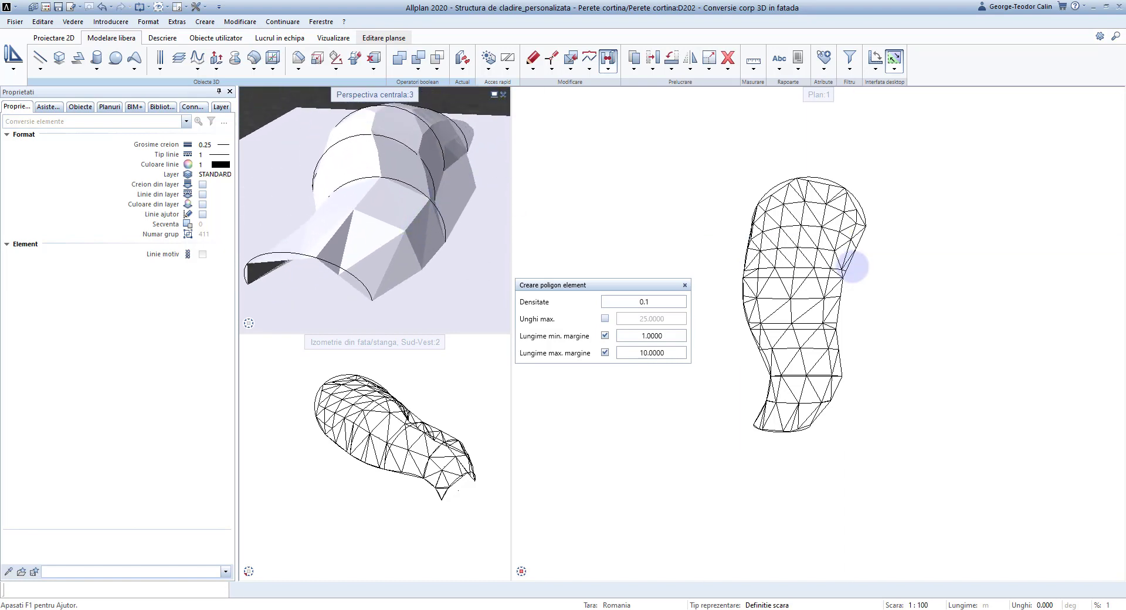
{"action": "key", "text": "Escape"}
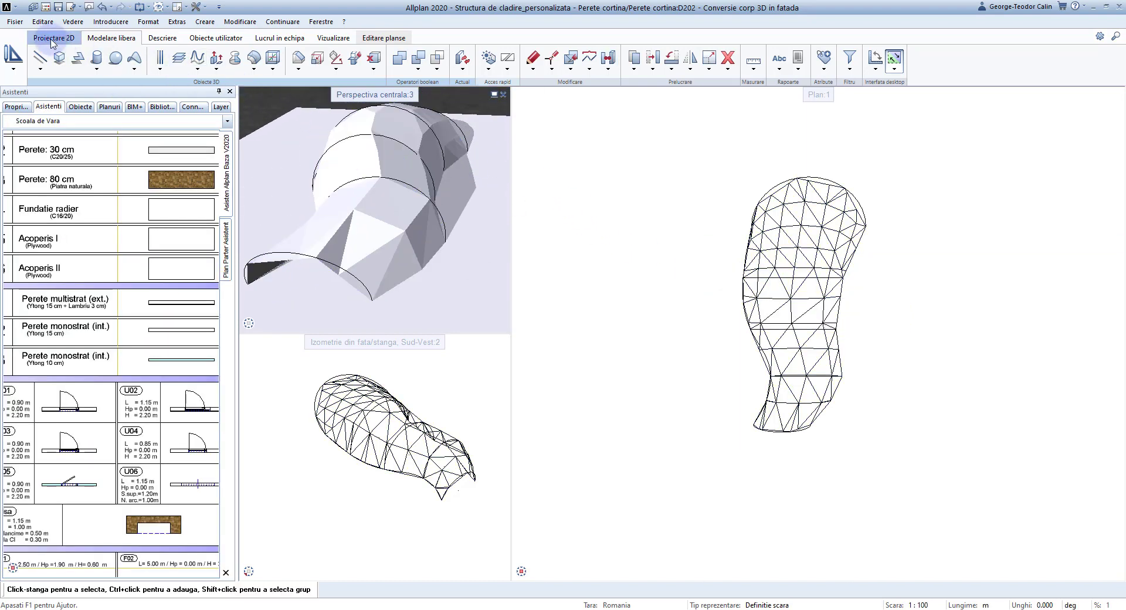
From La rosu, apply Conversie 3D in fatada to the triangulated mesh
{"action": "left_click", "coordinate": [13, 70]}
{"action": "left_click", "coordinate": [21, 87]}
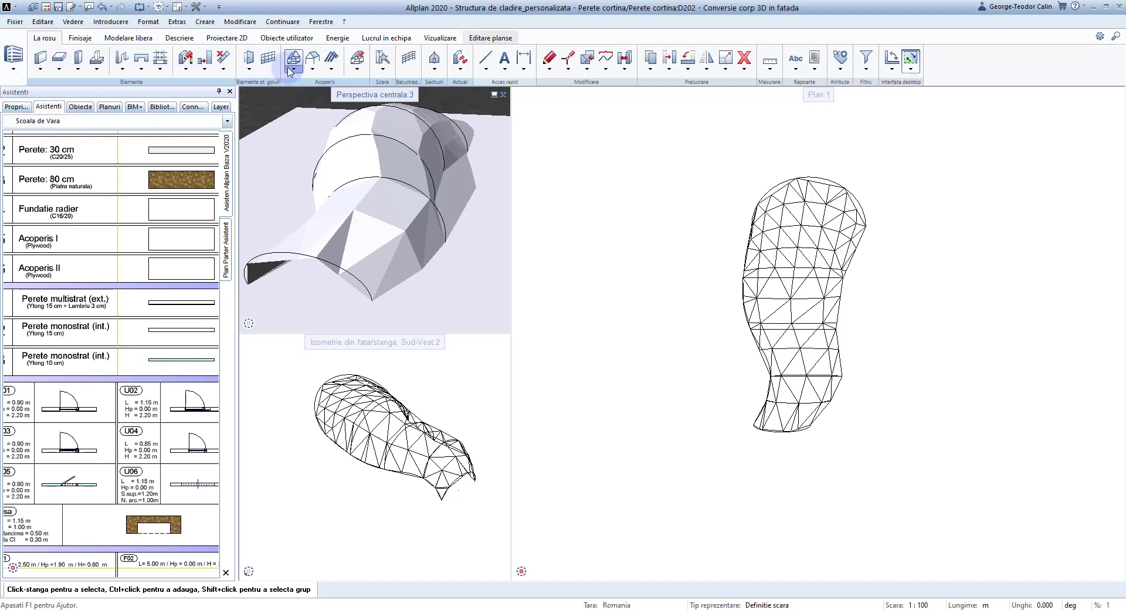
{"action": "left_click", "coordinate": [269, 60]}
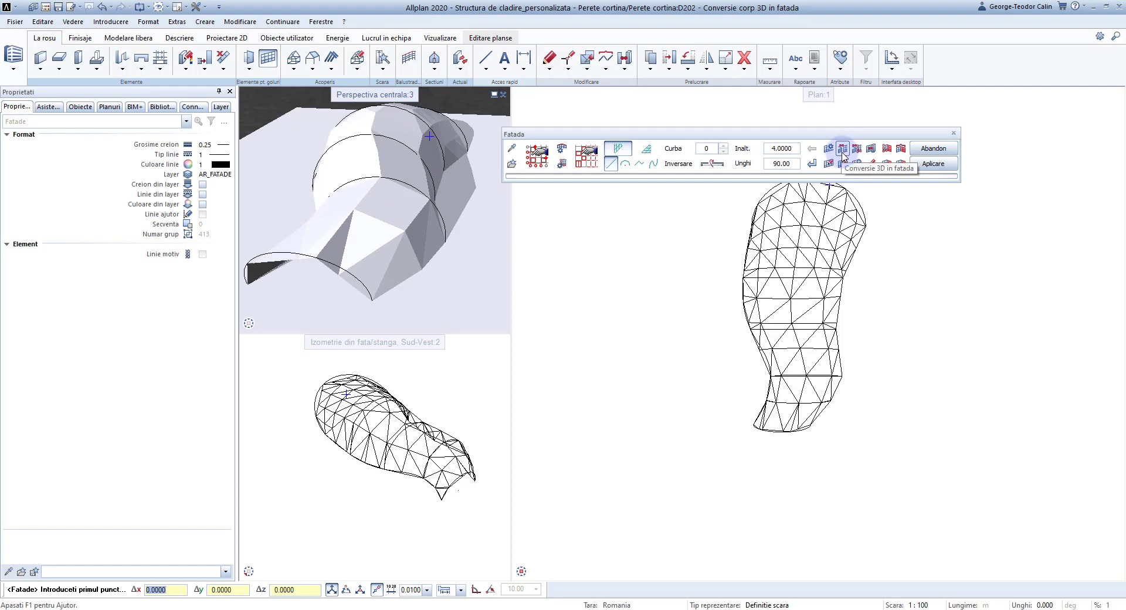
{"action": "left_click", "coordinate": [829, 211]}
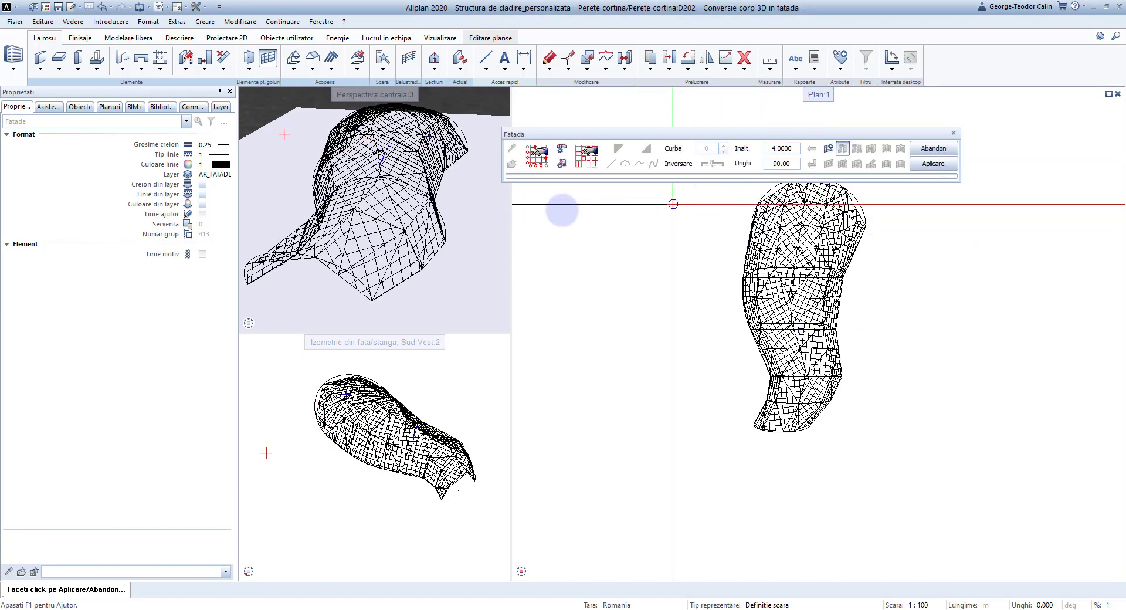
{"action": "left_click", "coordinate": [933, 163]}
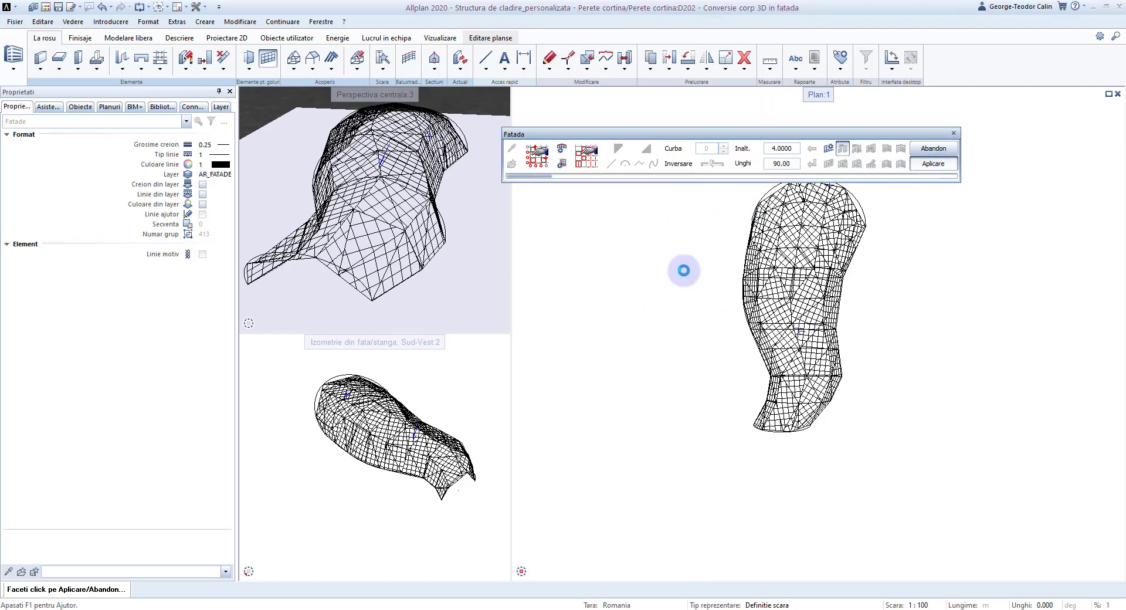
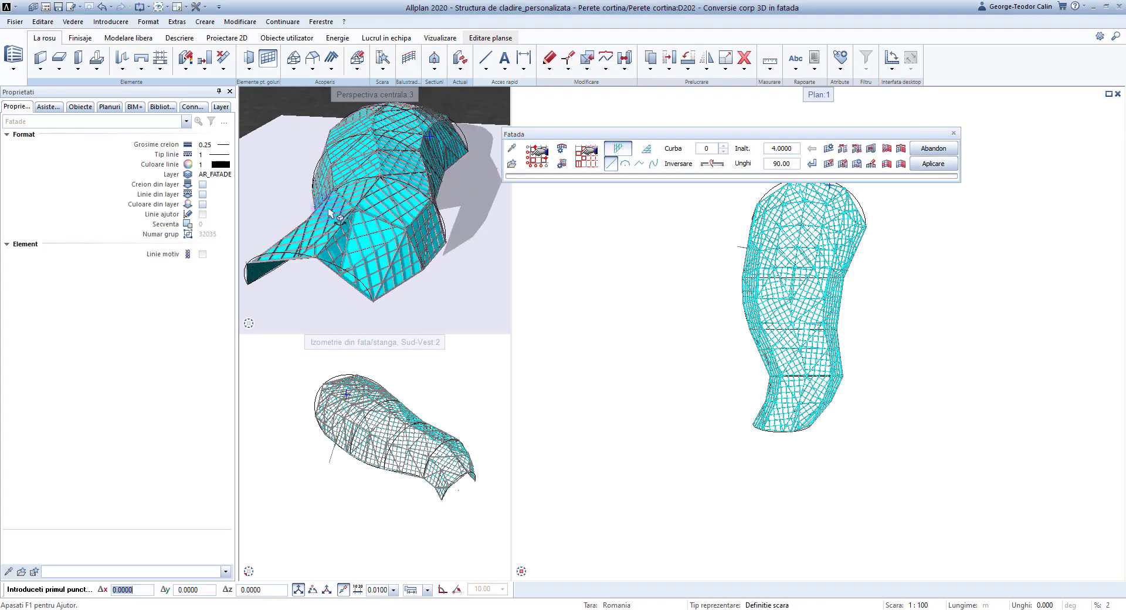
Orbit and zoom the perspective to inspect the finished curtain-wall facade, then end the Fatada command
{"action": "mouse_move", "coordinate": [380, 206]}
{"action": "middle_mouse_down"}
{"action": "mouse_move", "coordinate": [502, 290]}
{"action": "mouse_move", "coordinate": [349, 203]}
{"action": "mouse_move", "coordinate": [463, 136]}
{"action": "mouse_move", "coordinate": [363, 223]}
{"action": "middle_mouse_up"}
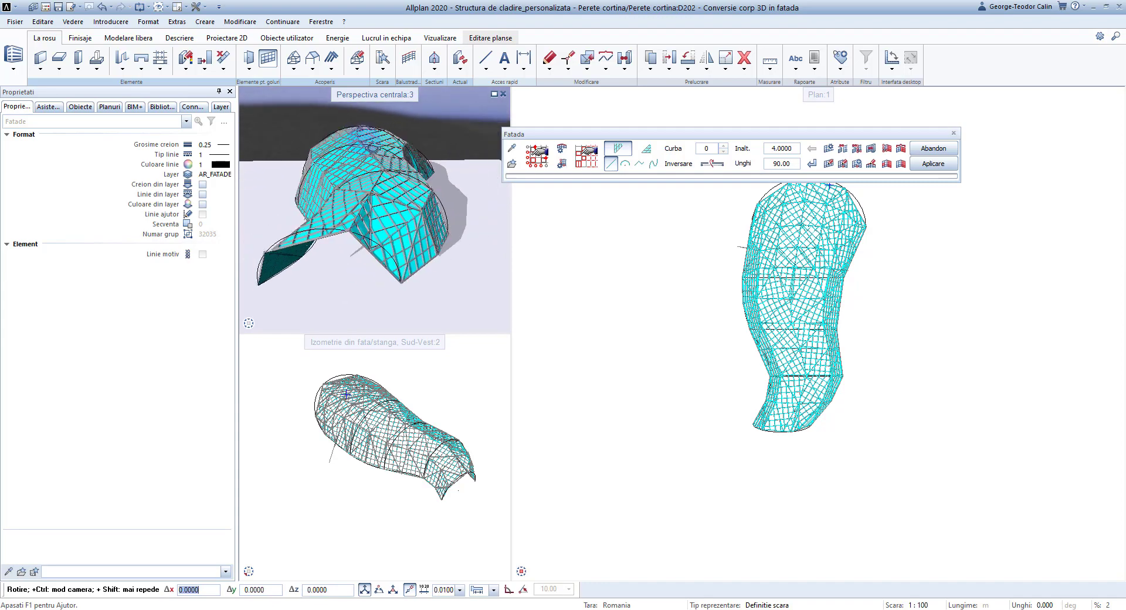
{"action": "scroll", "coordinate": [833, 252], "scroll_direction": "up", "scroll_amount": 2}
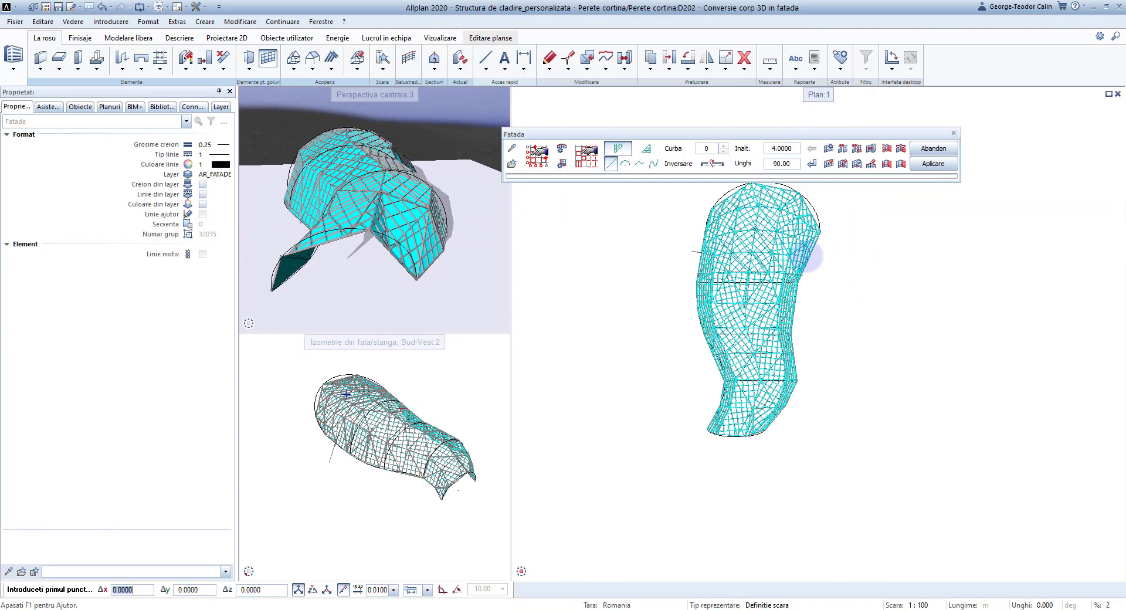
{"action": "scroll", "coordinate": [821, 249], "scroll_direction": "up", "scroll_amount": 2}
{"action": "key", "text": "Escape"}
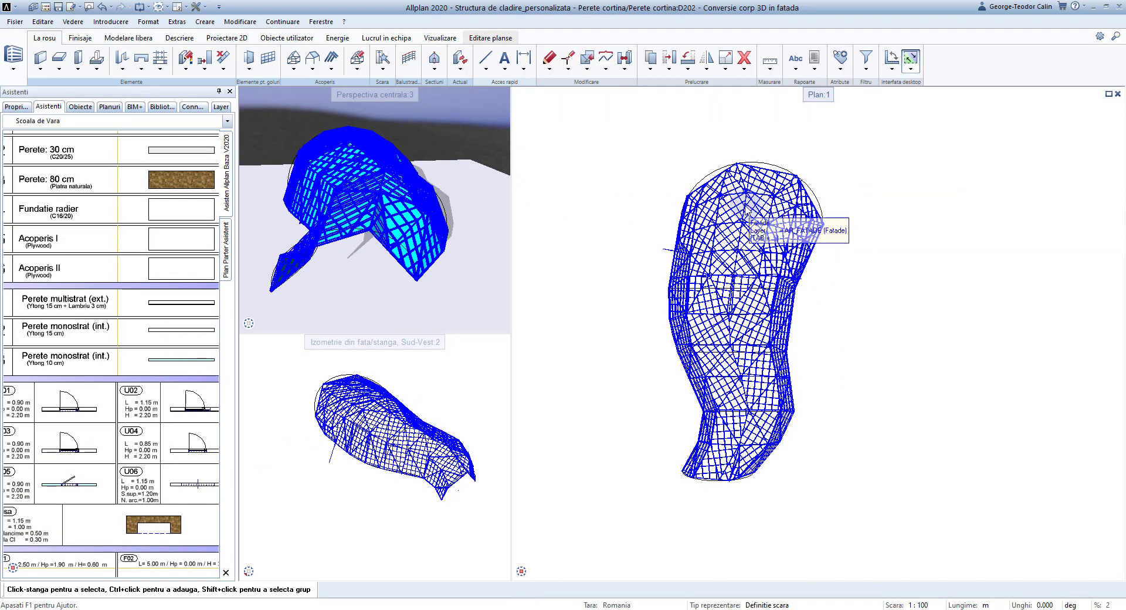
Copy the curtain-wall facade mesh 30 along x so the copy sits beside the original
{"action": "left_click", "coordinate": [760, 235]}
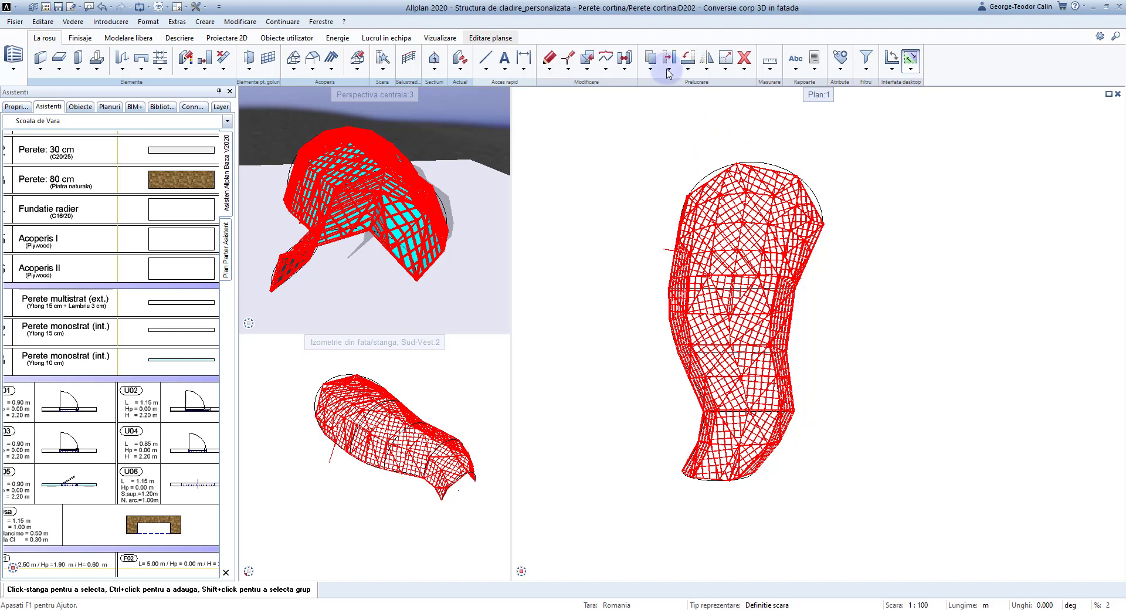
{"action": "left_click", "coordinate": [650, 59]}
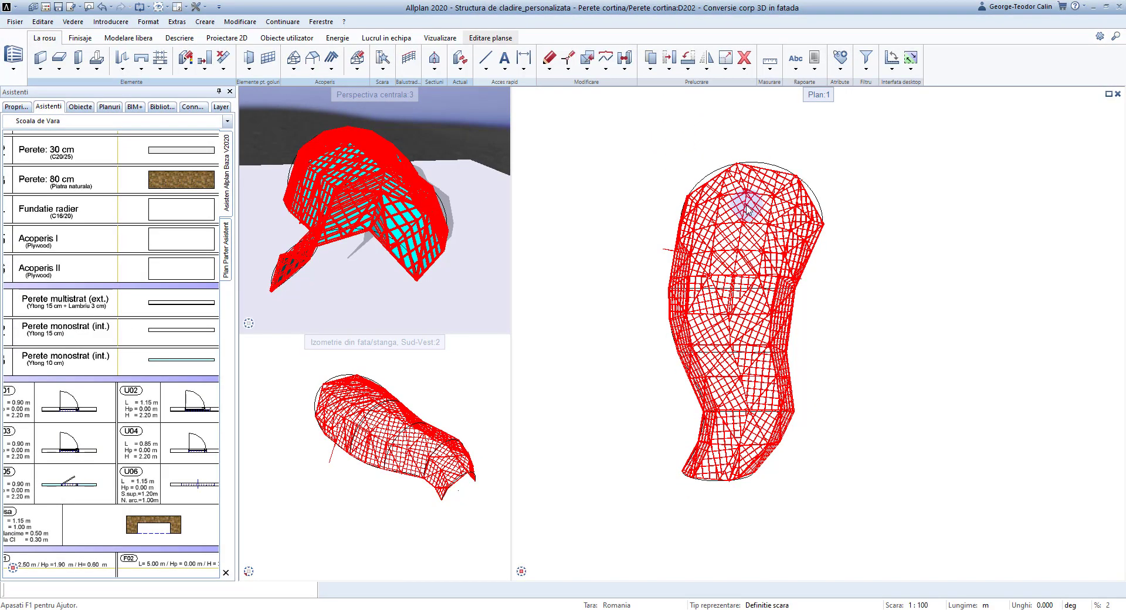
{"action": "left_click", "coordinate": [710, 226]}
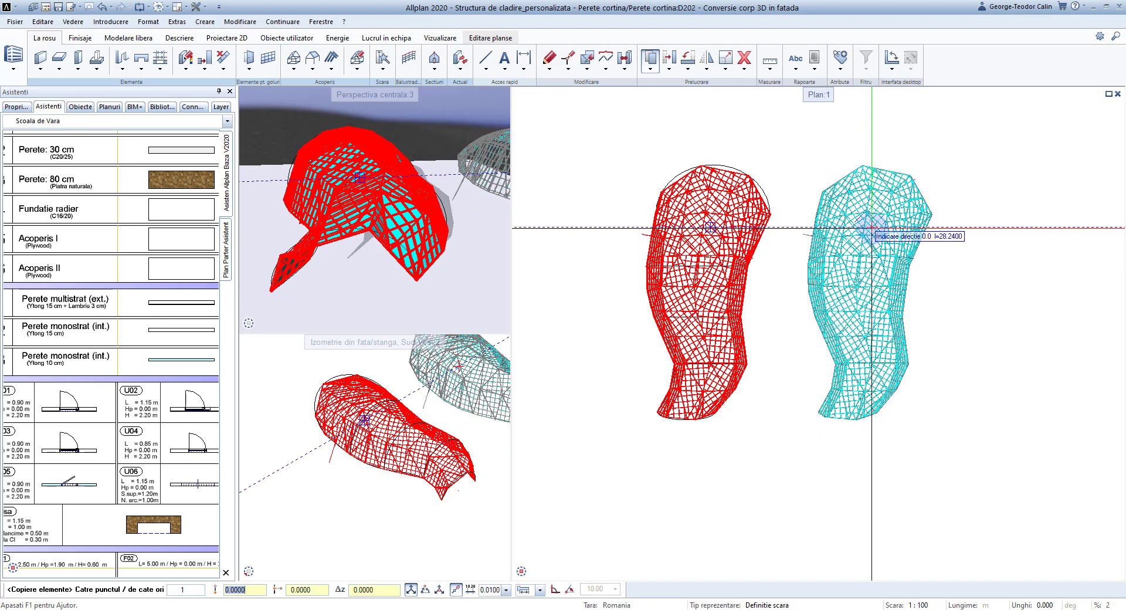
{"action": "type", "text": "30"}
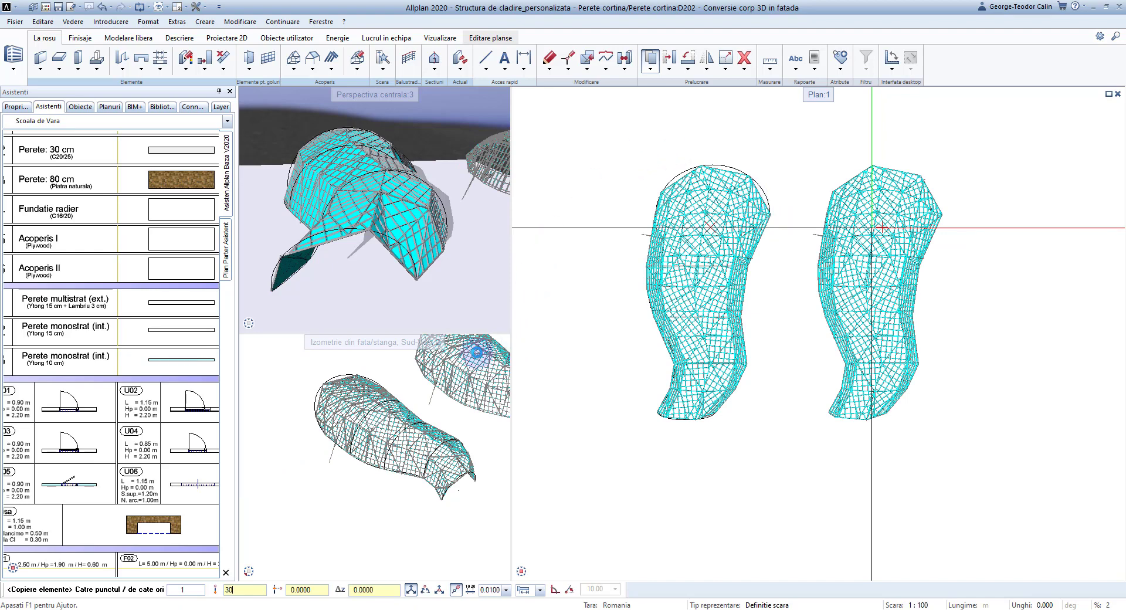
{"action": "key", "text": "Return"}
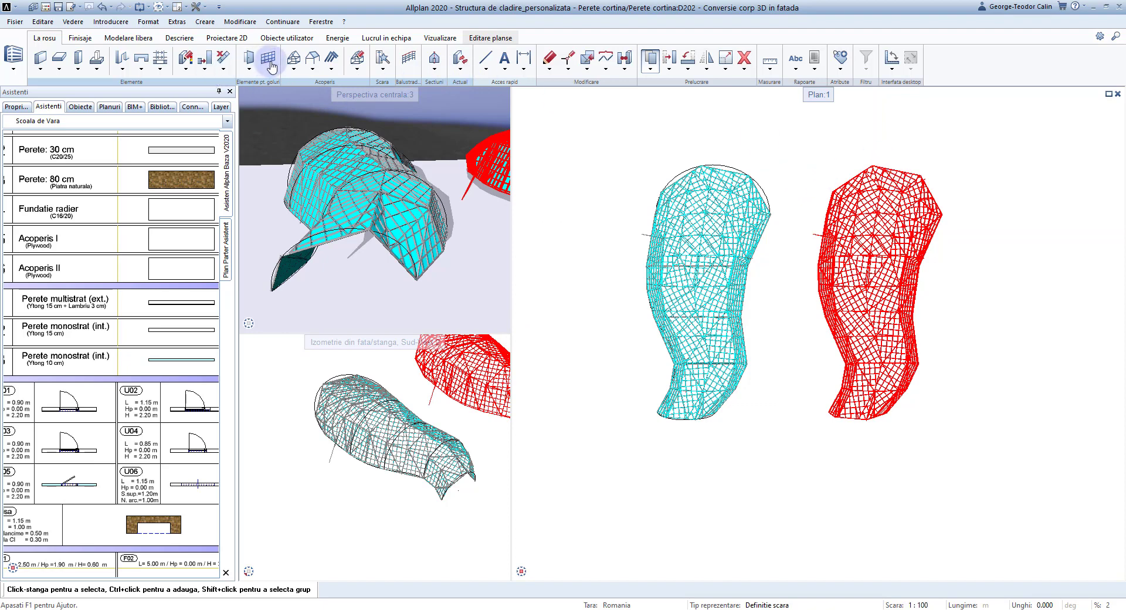
Convert the copied mesh on the right with Conversie 3D in fatada and orbit to compare both bodies
{"action": "middle_click", "coordinate": [589, 153]}
{"action": "key", "text": "Escape"}
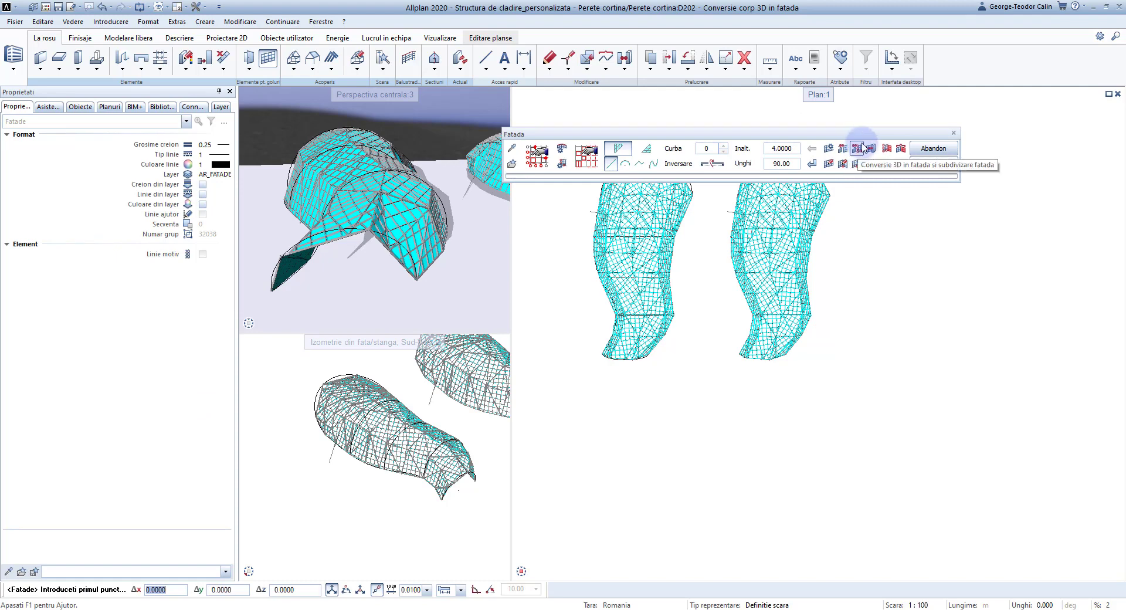
{"action": "left_click", "coordinate": [872, 149]}
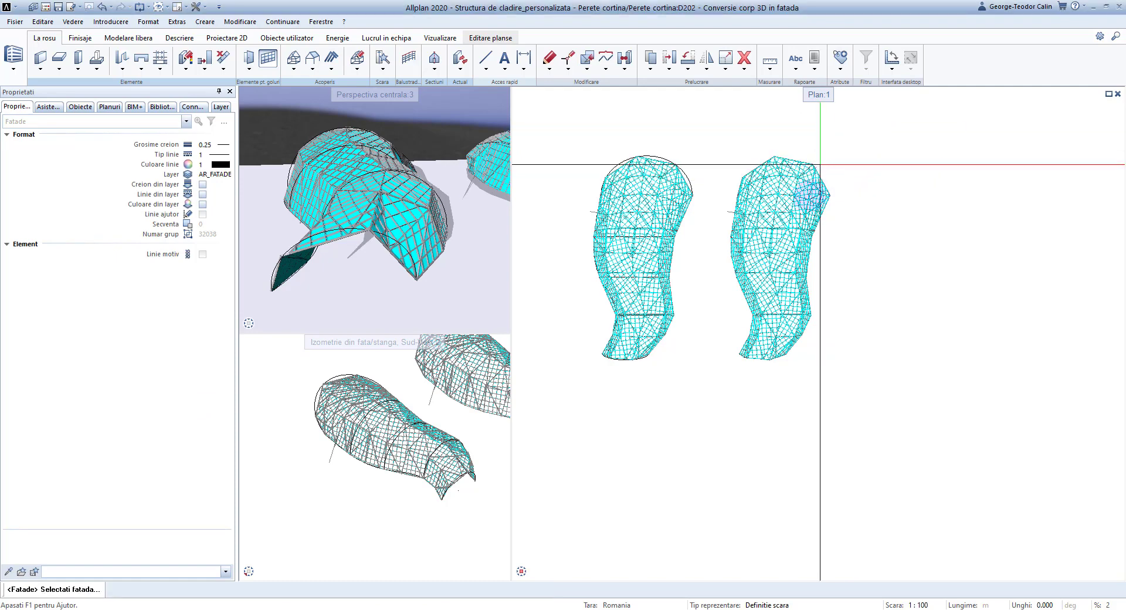
{"action": "left_click", "coordinate": [808, 196]}
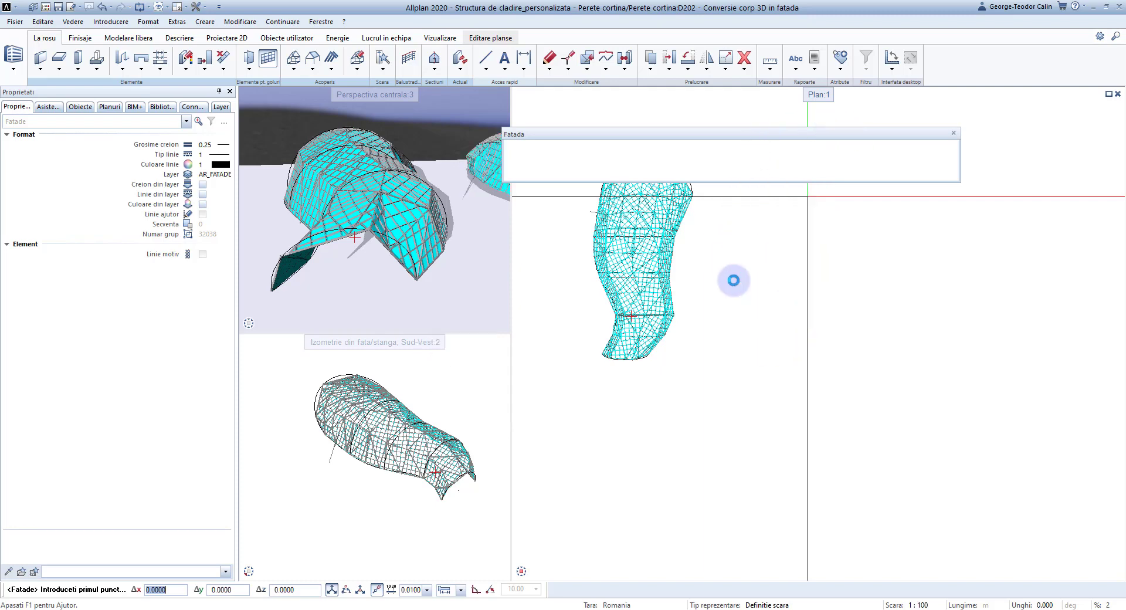
{"action": "left_click", "coordinate": [919, 172]}
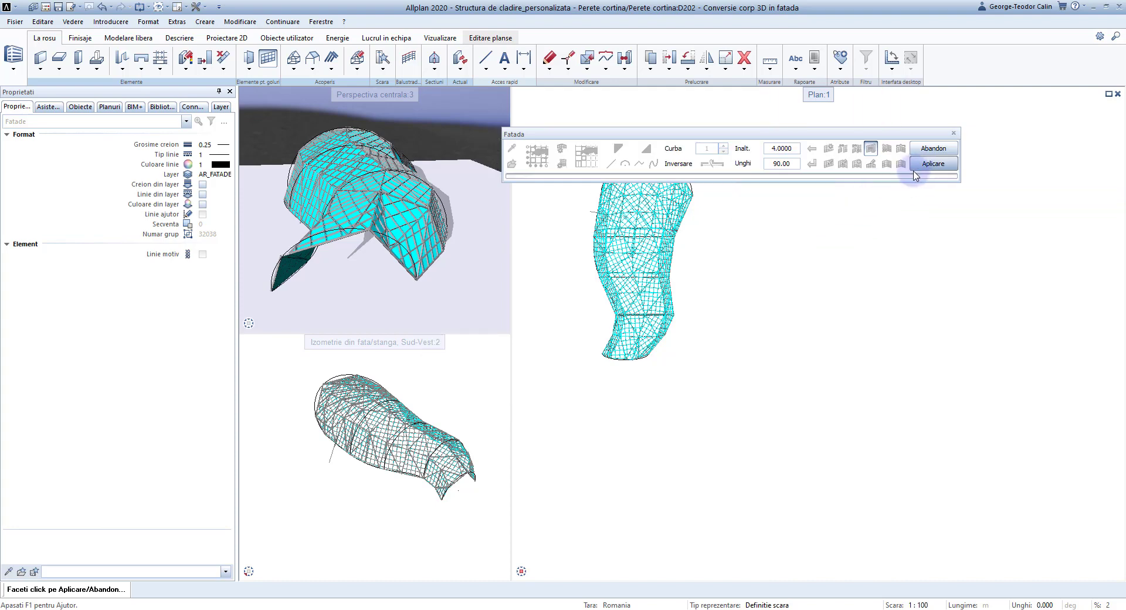
{"action": "left_click", "coordinate": [919, 170]}
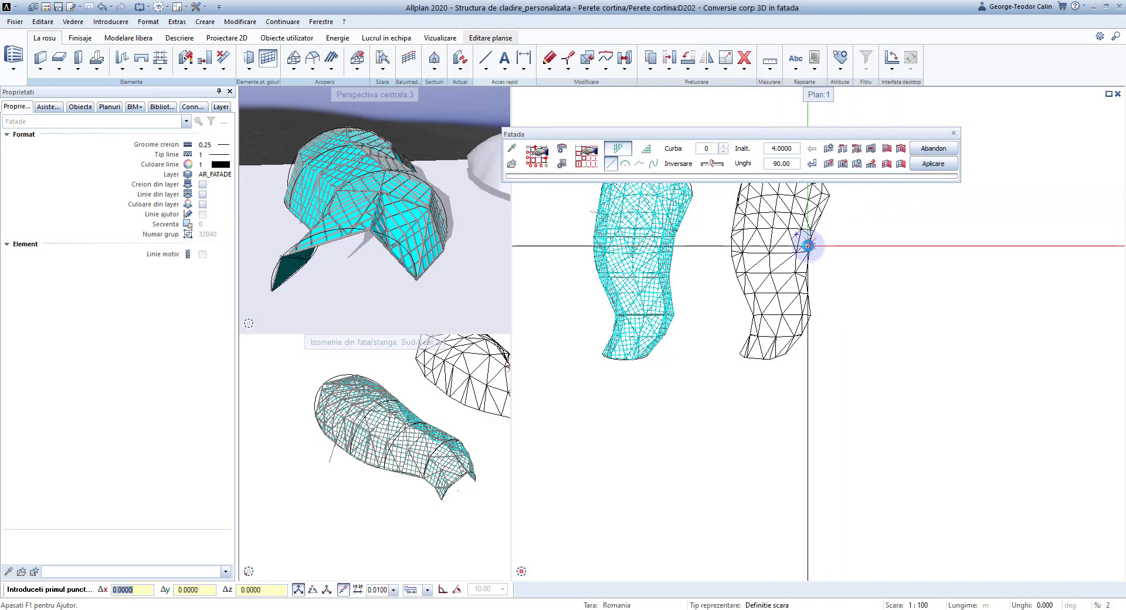
{"action": "mouse_move", "coordinate": [423, 199]}
{"action": "middle_mouse_down", "text": "shift"}
{"action": "mouse_move", "coordinate": [488, 211]}
{"action": "mouse_move", "coordinate": [382, 238]}
{"action": "middle_mouse_up", "text": "shift"}
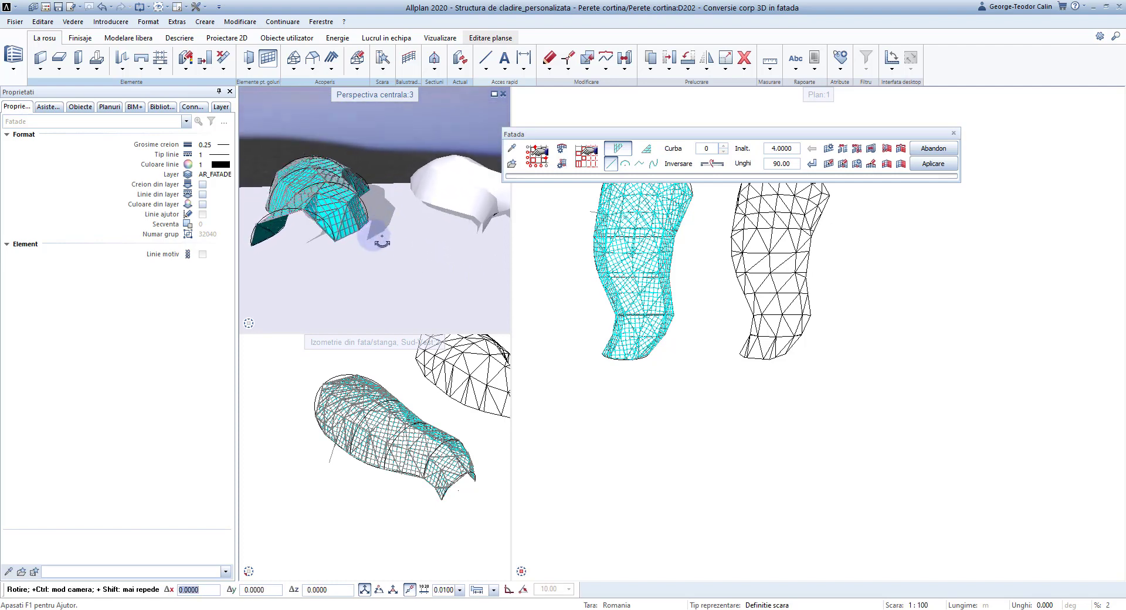
{"action": "mouse_move", "coordinate": [382, 237]}
{"action": "middle_mouse_down", "text": "shift"}
{"action": "mouse_move", "coordinate": [543, 273]}
{"action": "mouse_move", "coordinate": [440, 270]}
{"action": "middle_mouse_up", "text": "shift"}
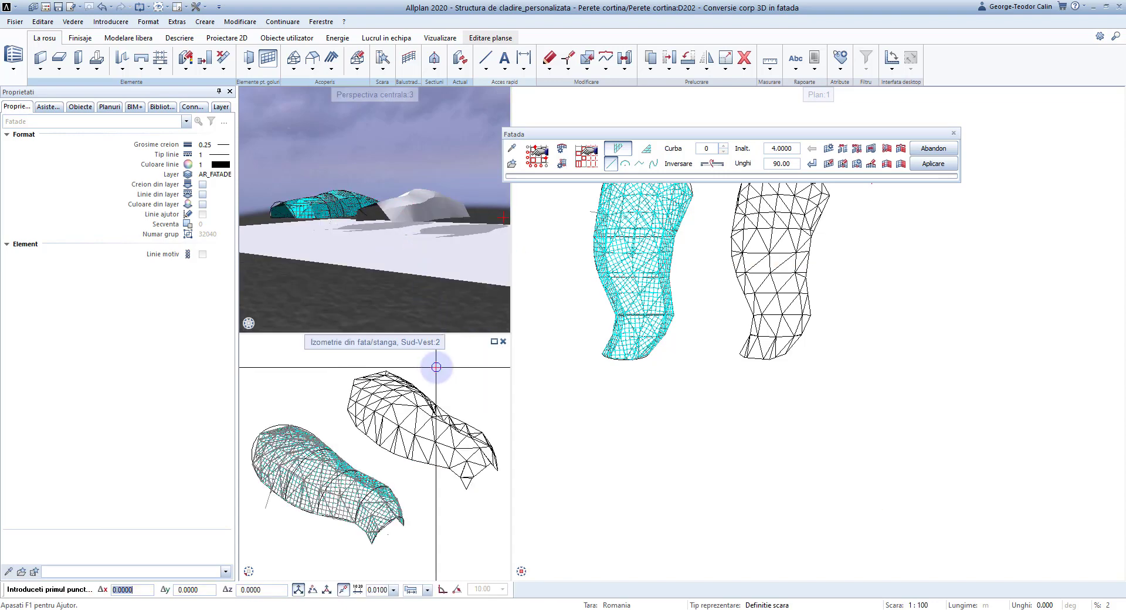
{"action": "scroll", "coordinate": [706, 380], "scroll_direction": "up", "scroll_amount": 3}
{"action": "key", "text": "Escape"}
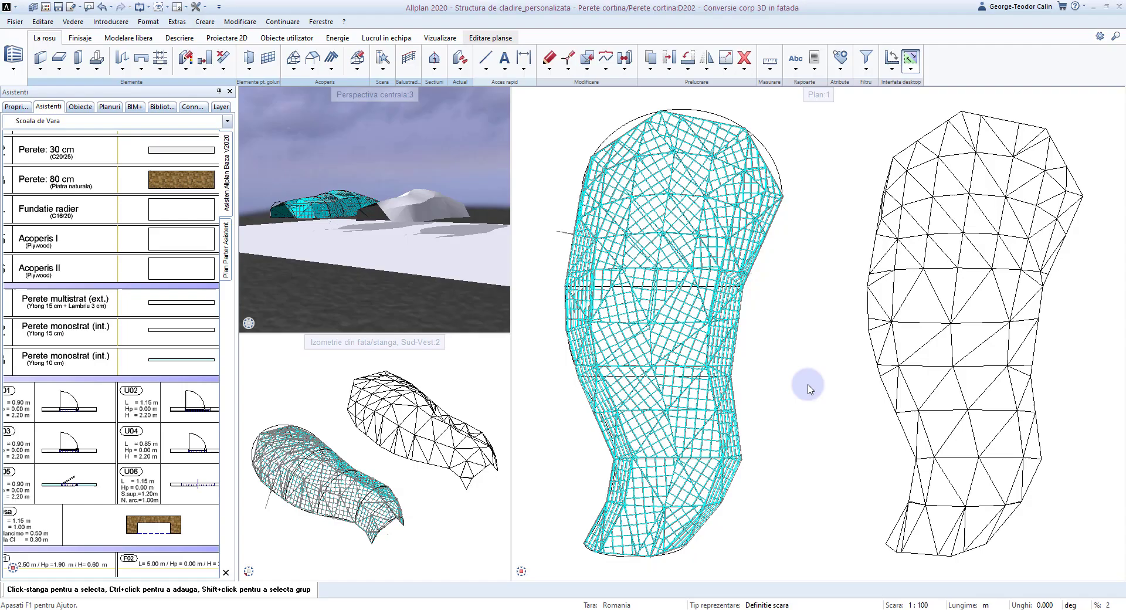
Rename empty drawing 204 to 'Atribuire campuri subdiviziune' and open it as the current drawing
{"action": "double_click", "coordinate": [809, 388]}
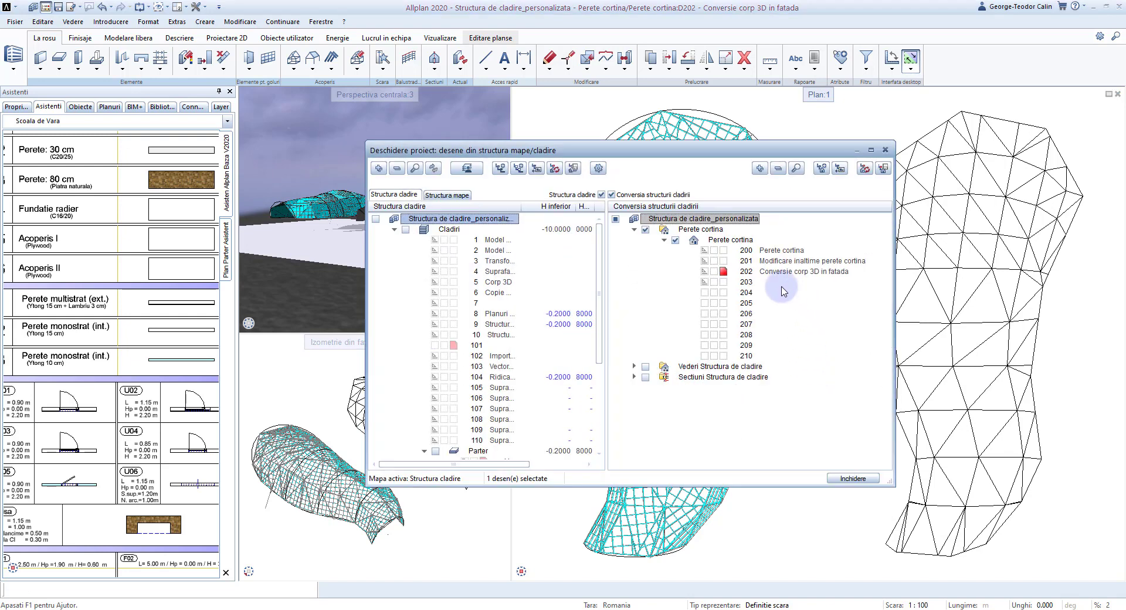
{"action": "left_click", "coordinate": [747, 282]}
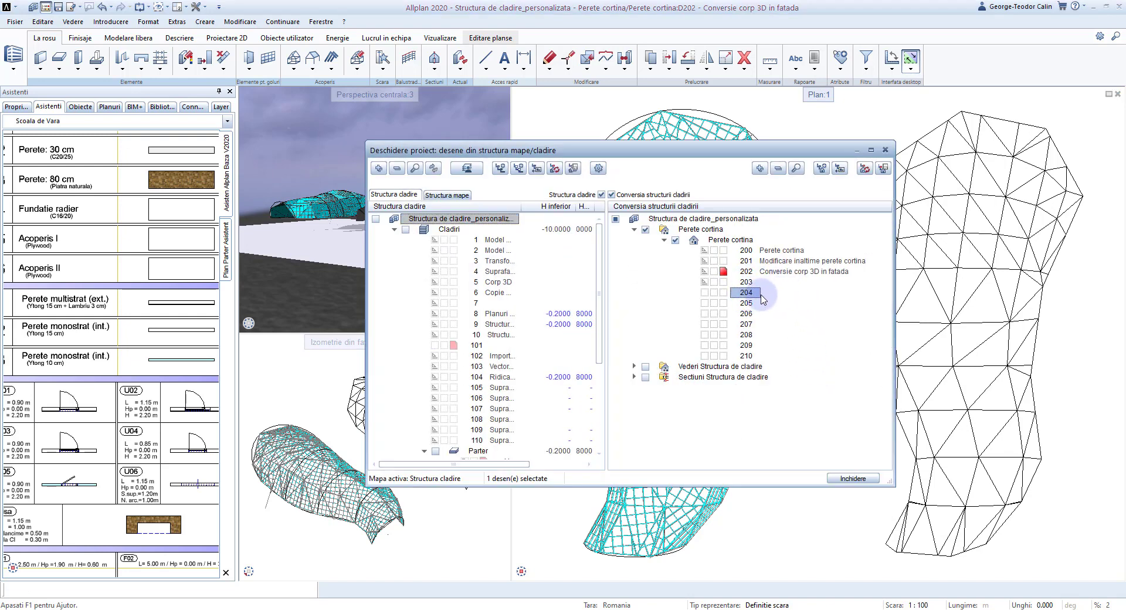
{"action": "left_click", "coordinate": [740, 293]}
{"action": "type", "text": "Atribuire campuri subdiviziune"}
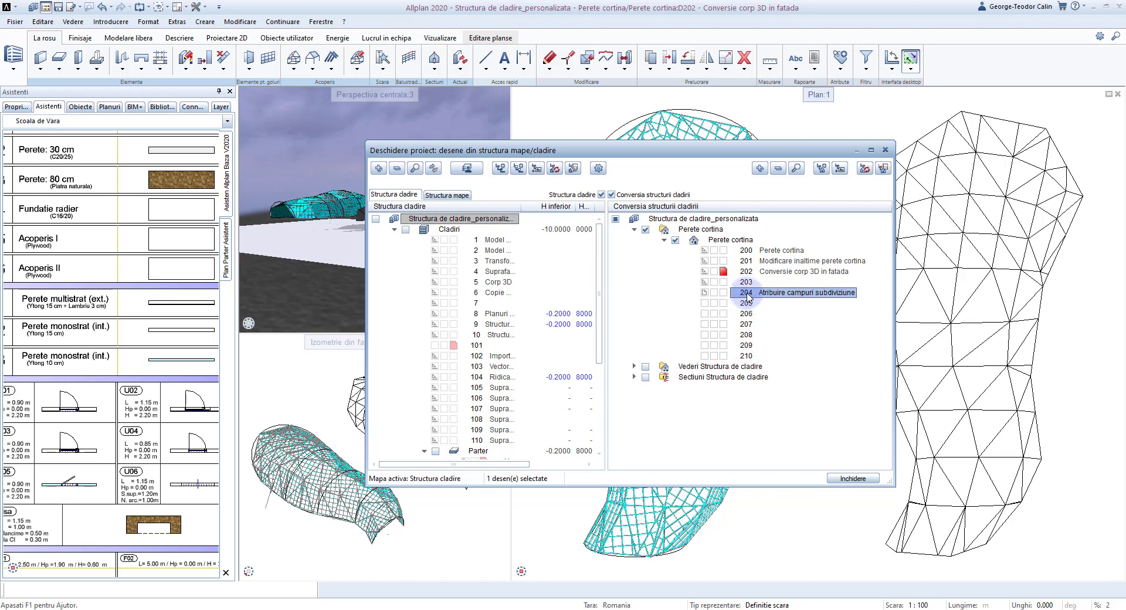
{"action": "double_click", "coordinate": [746, 292]}
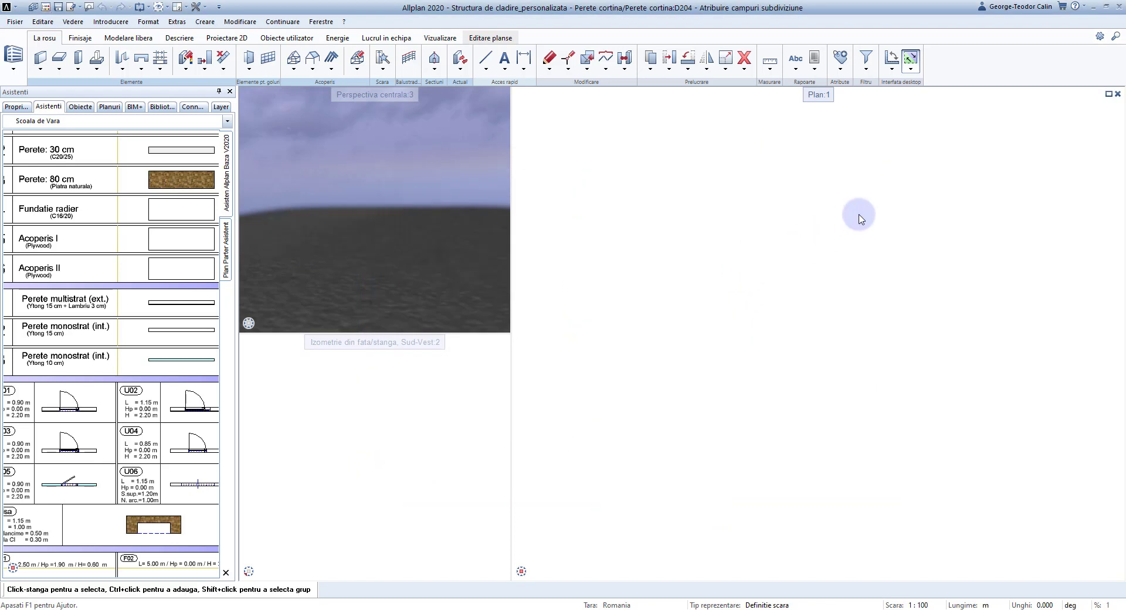
Start a new facade and, under Definitii schema, add 1.000 m fields until there are five
{"action": "left_click", "coordinate": [264, 62]}
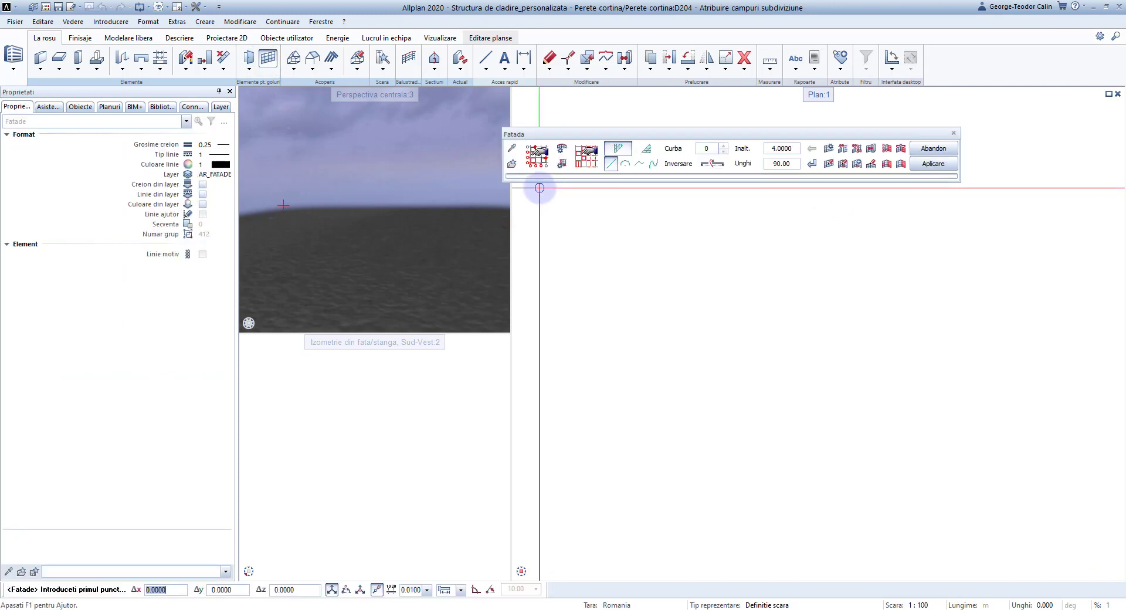
{"action": "left_click", "coordinate": [536, 155]}
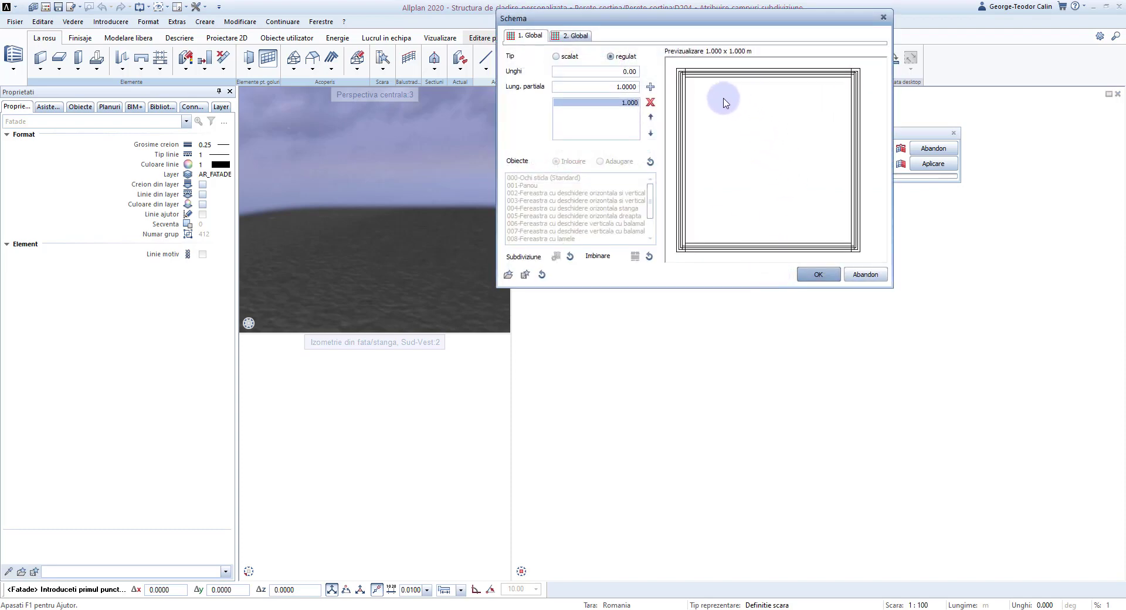
{"action": "left_click", "coordinate": [650, 87]}
{"action": "left_click", "coordinate": [650, 86]}
{"action": "left_click", "coordinate": [650, 87]}
{"action": "left_click", "coordinate": [649, 87]}
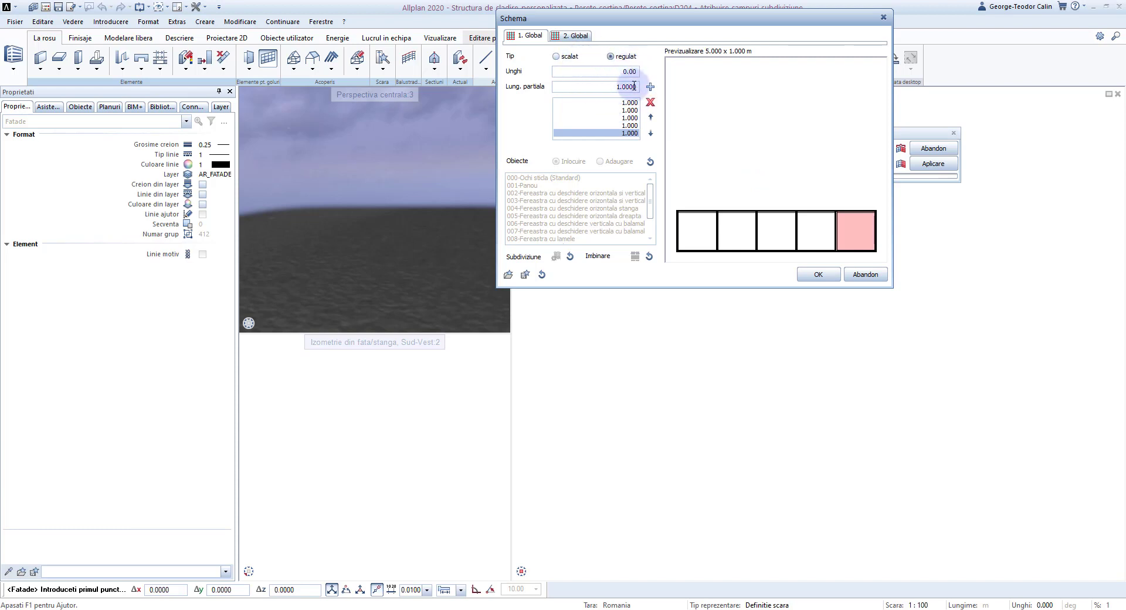
In the second subdivision direction, add 1.000 m rows to make four rows
{"action": "left_click", "coordinate": [585, 38]}
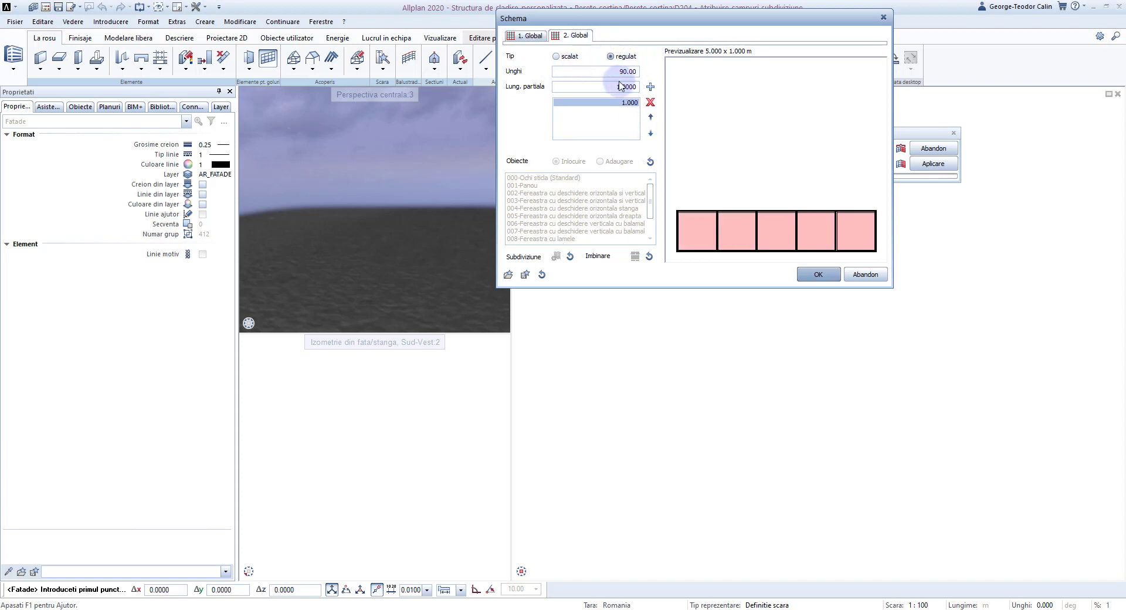
{"action": "left_click", "coordinate": [652, 89]}
{"action": "left_click", "coordinate": [652, 89]}
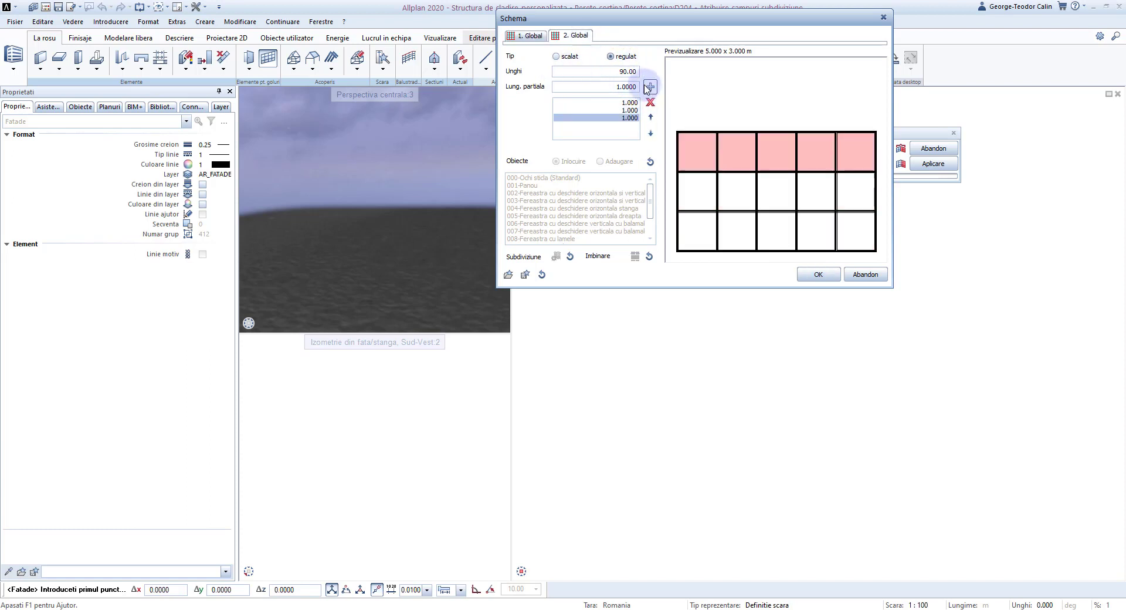
{"action": "left_click", "coordinate": [648, 88]}
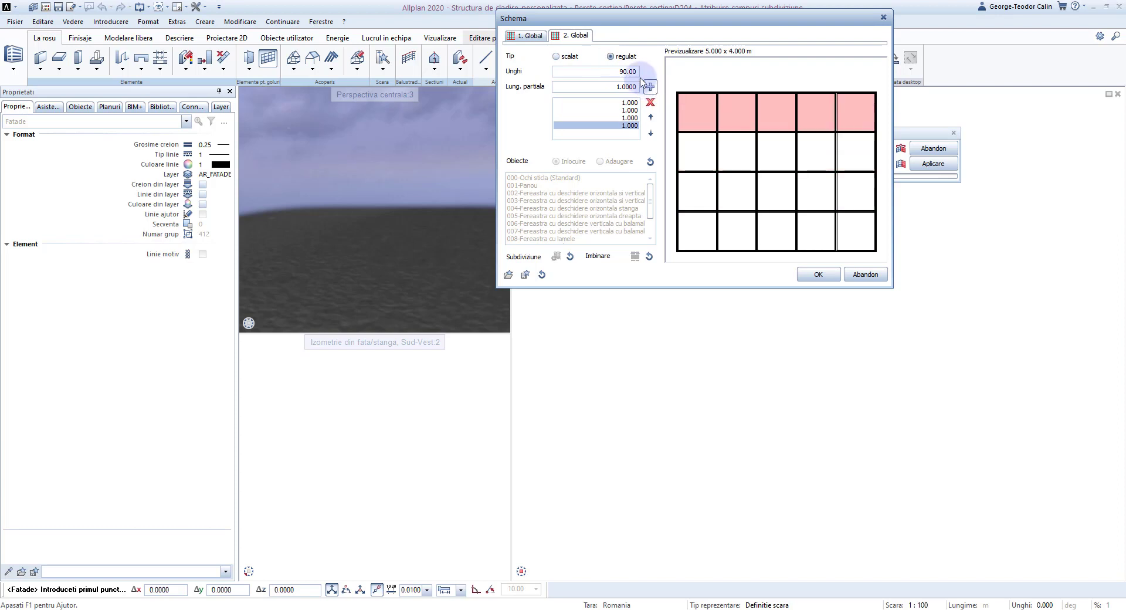
Put an opening window in the top-left cell and left-opening windows in cells r2c3 and r3c2
{"action": "left_click", "coordinate": [700, 118]}
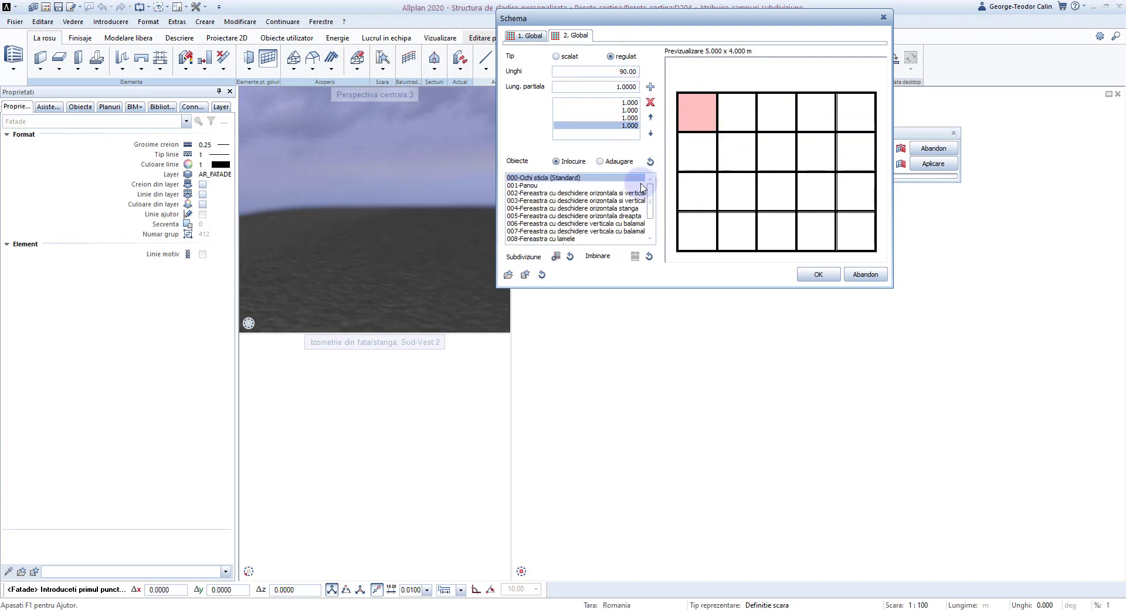
{"action": "left_click", "coordinate": [546, 193]}
{"action": "left_click", "coordinate": [783, 164]}
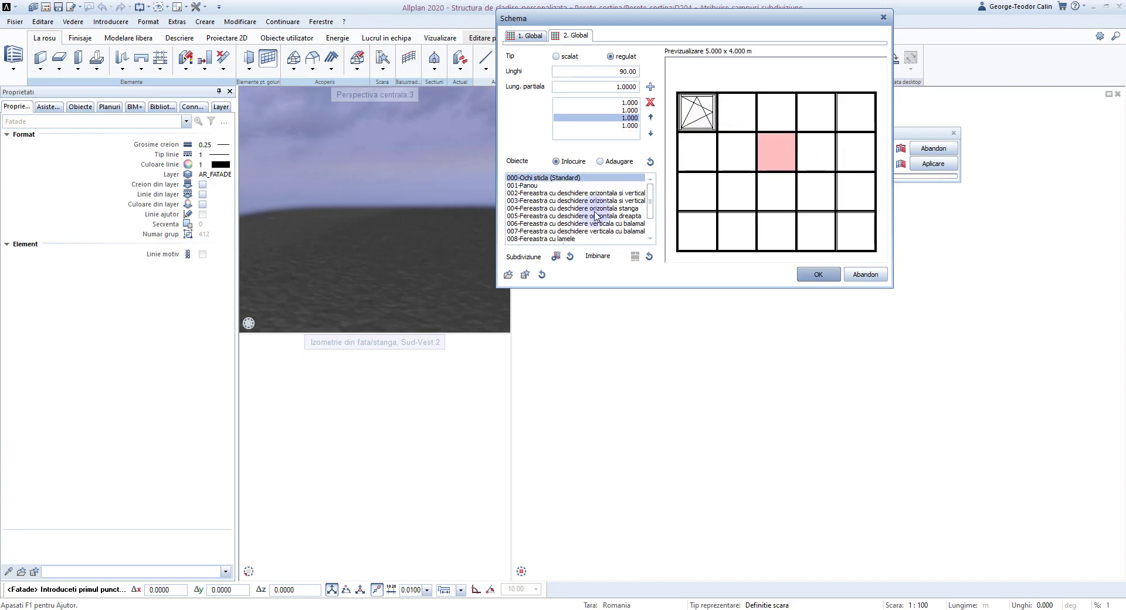
{"action": "left_click", "coordinate": [571, 208]}
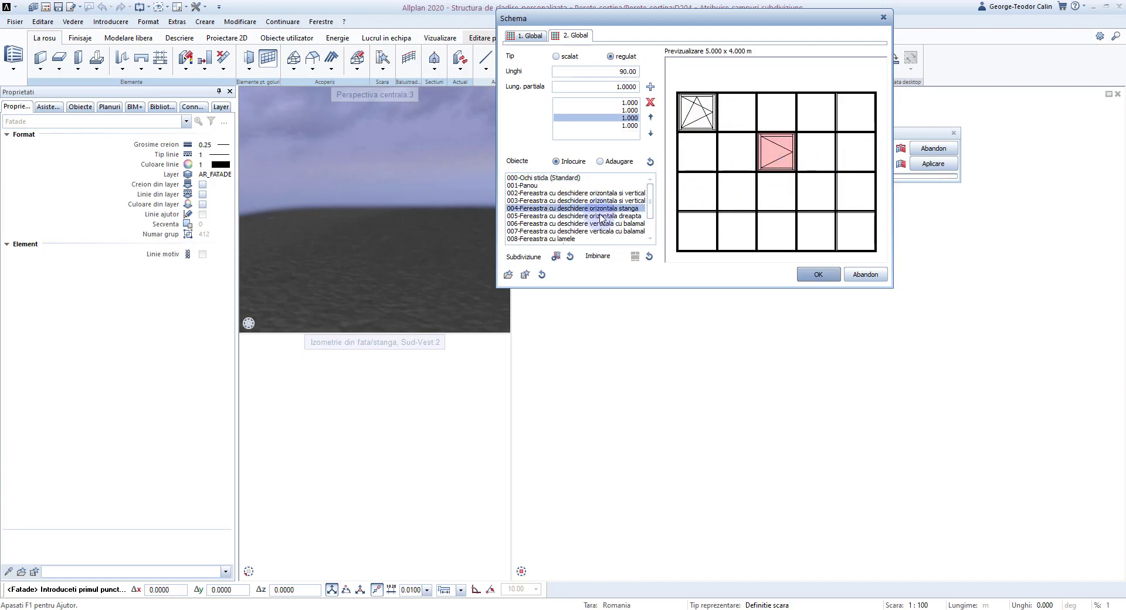
{"action": "left_click", "coordinate": [733, 193]}
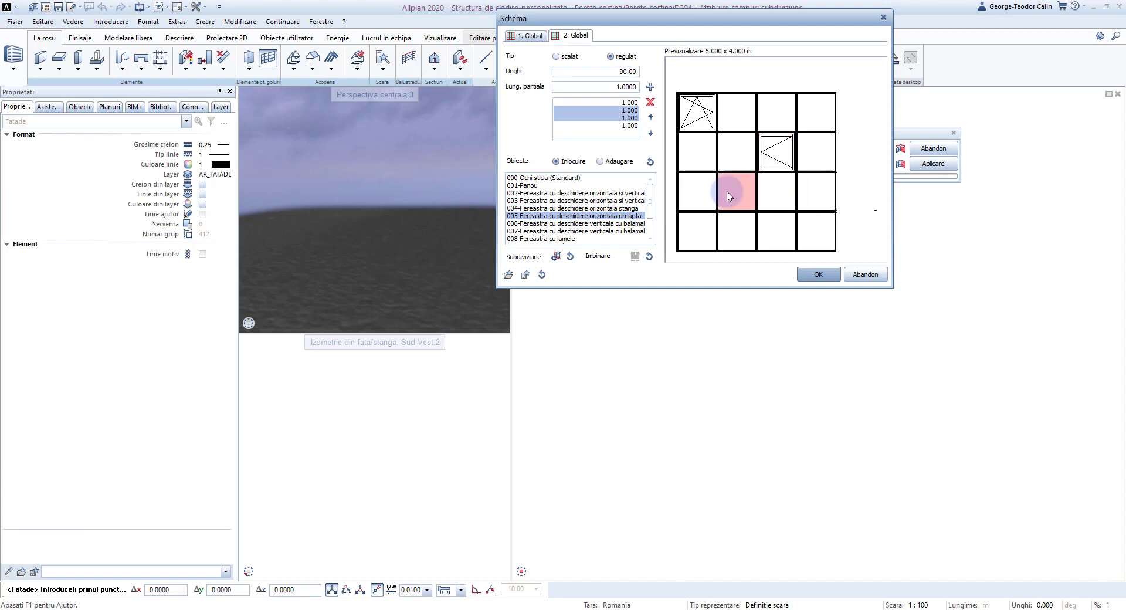
{"action": "left_click", "coordinate": [563, 210]}
Assign a tilt-and-turn window to the bottom-right cell and 008-Fereastra cu lamele to row 2, column 5
{"action": "left_click", "coordinate": [863, 211]}
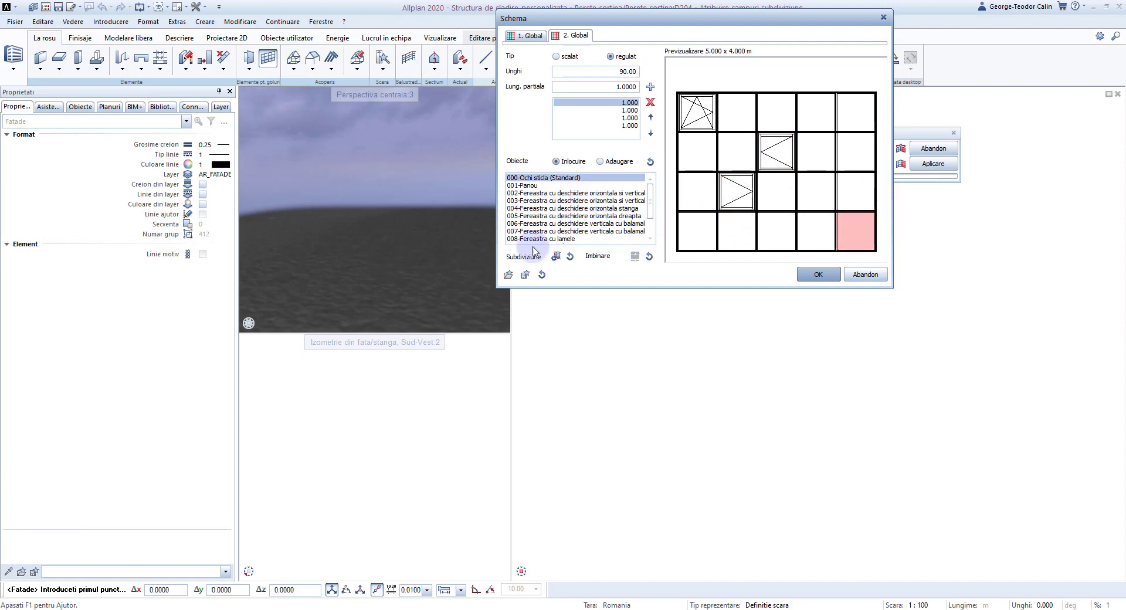
{"action": "left_click", "coordinate": [564, 200]}
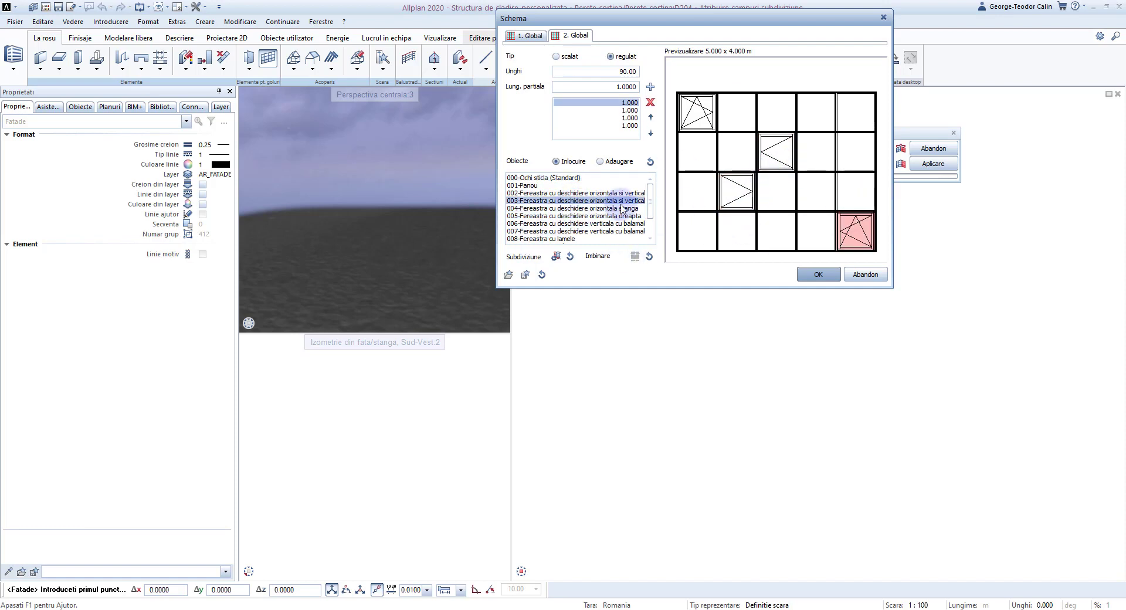
{"action": "scroll", "coordinate": [622, 208], "scroll_direction": "down", "scroll_amount": 2}
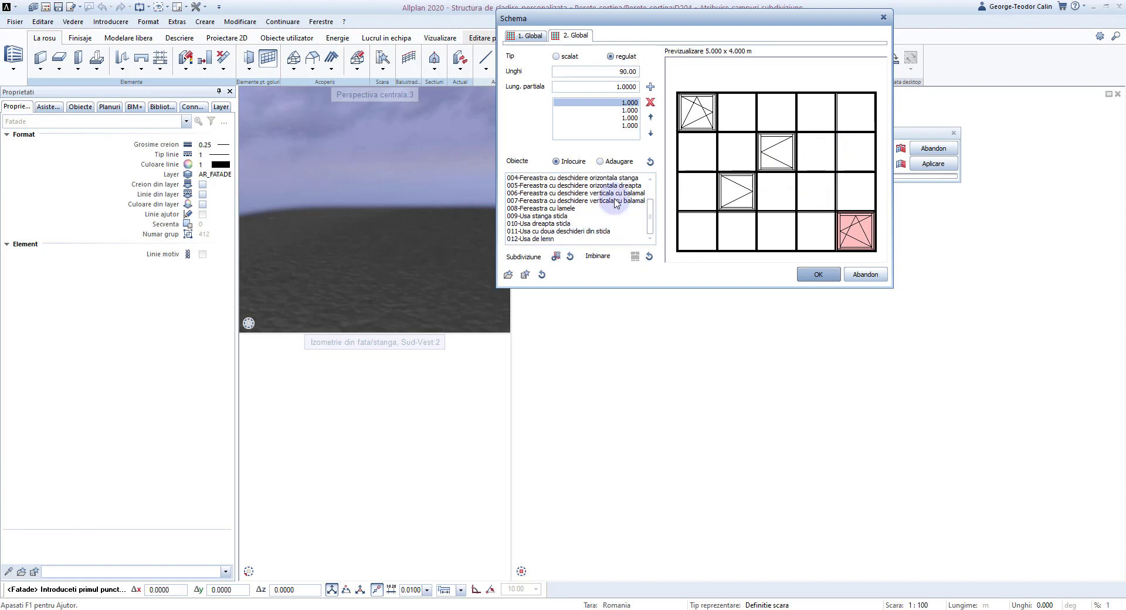
{"action": "left_click", "coordinate": [856, 170]}
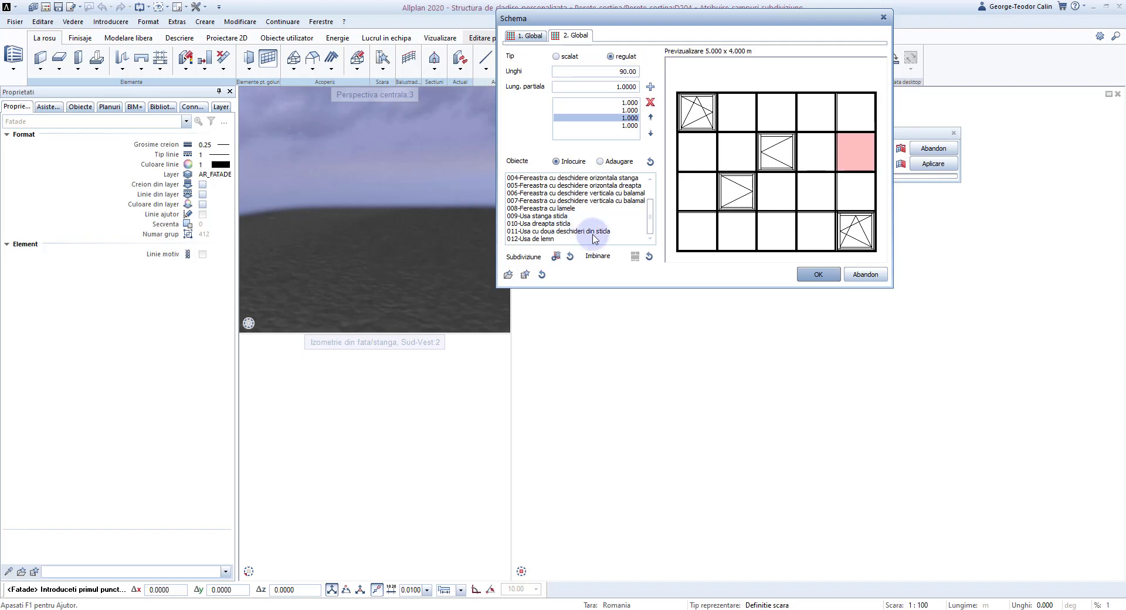
{"action": "left_click", "coordinate": [557, 209]}
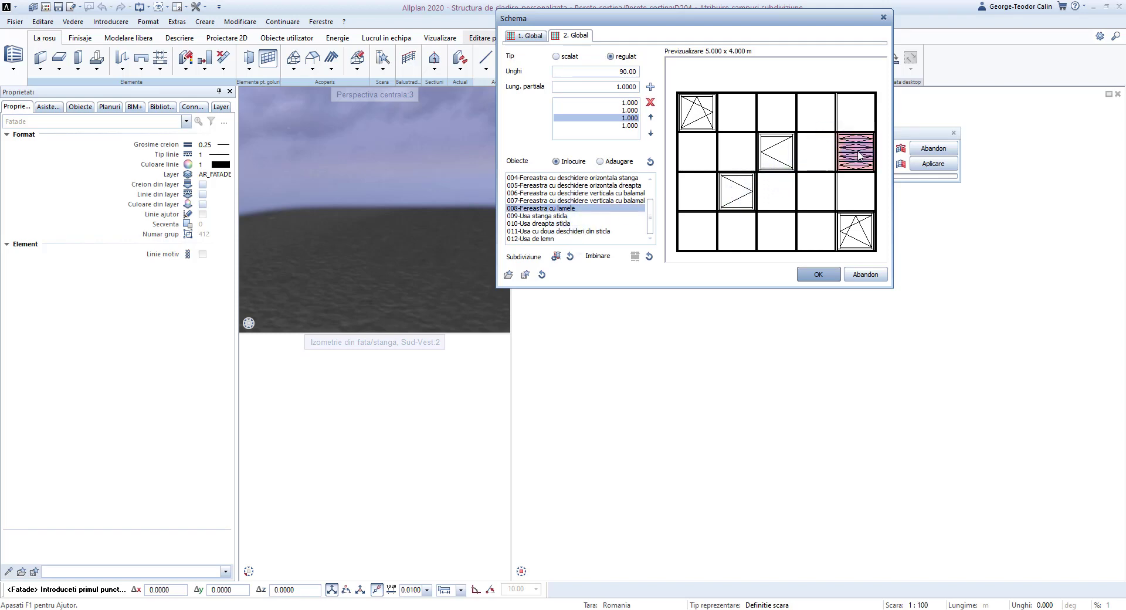
Confirm the scheme and place a 10 m facade from the origin, then orbit to view it
{"action": "left_click", "coordinate": [822, 277]}
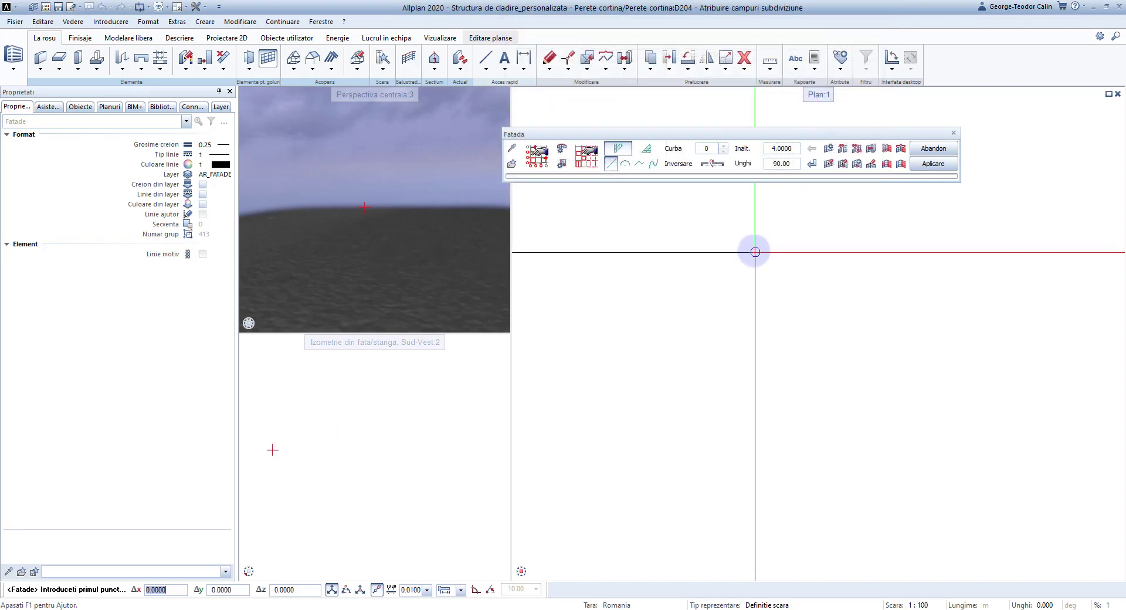
{"action": "left_click", "coordinate": [619, 284]}
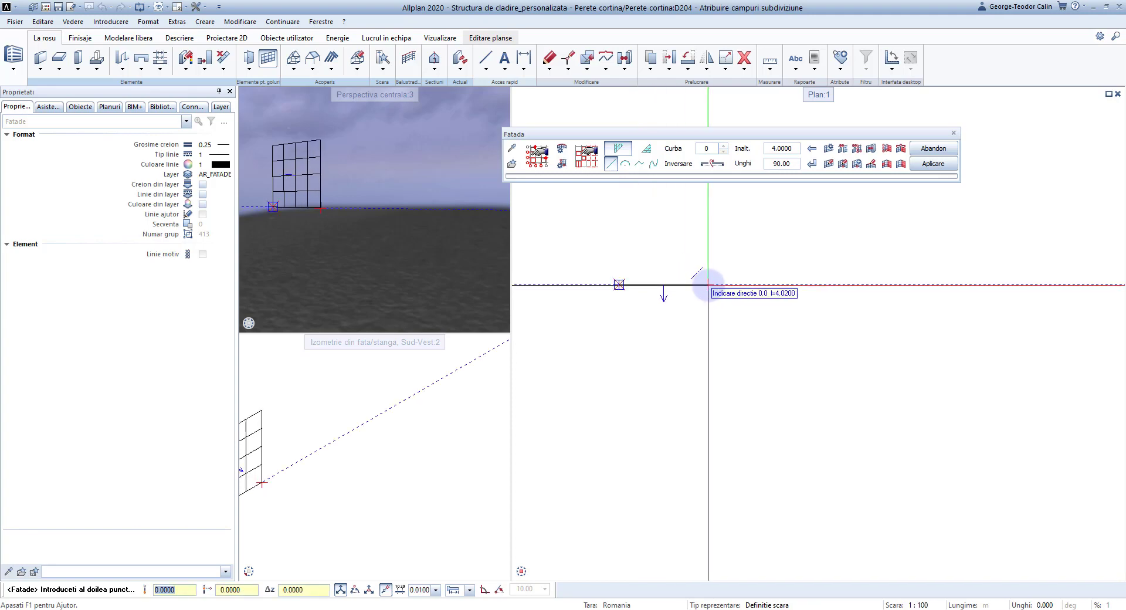
{"action": "type", "text": "10"}
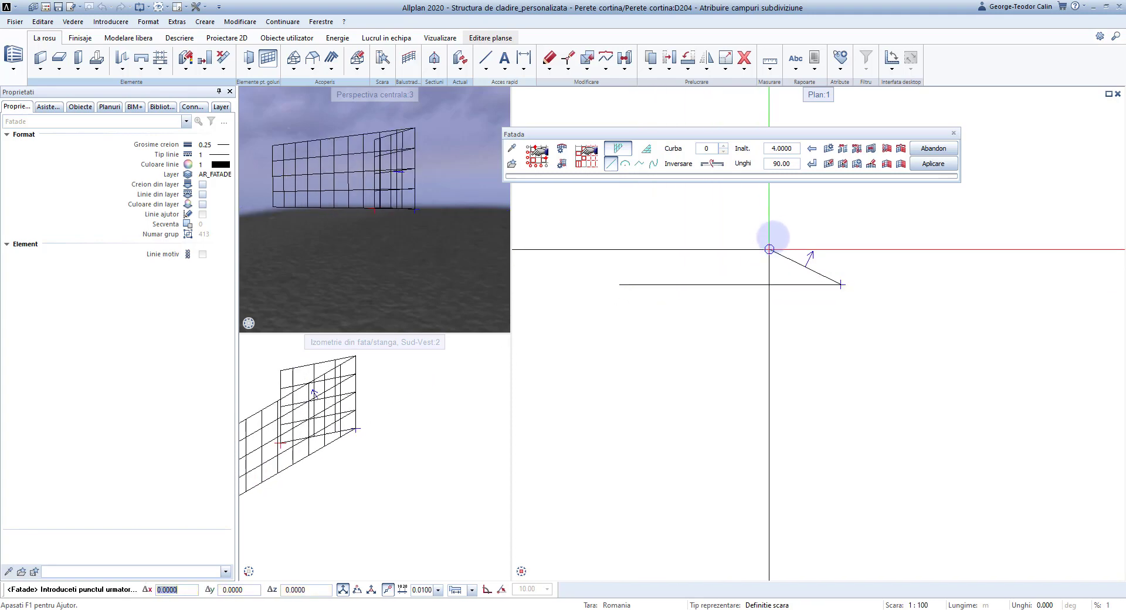
{"action": "key", "text": "Return"}
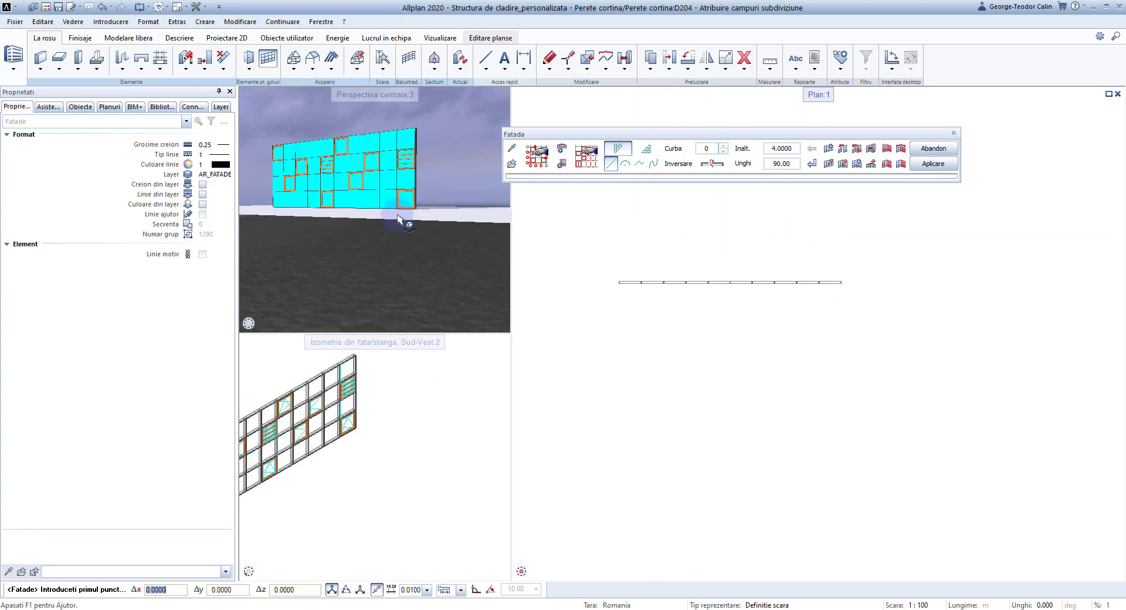
{"action": "mouse_move", "coordinate": [393, 217]}
{"action": "middle_mouse_down", "text": "shift"}
{"action": "mouse_move", "coordinate": [362, 154]}
{"action": "mouse_move", "coordinate": [389, 158]}
{"action": "middle_mouse_up", "text": "shift"}
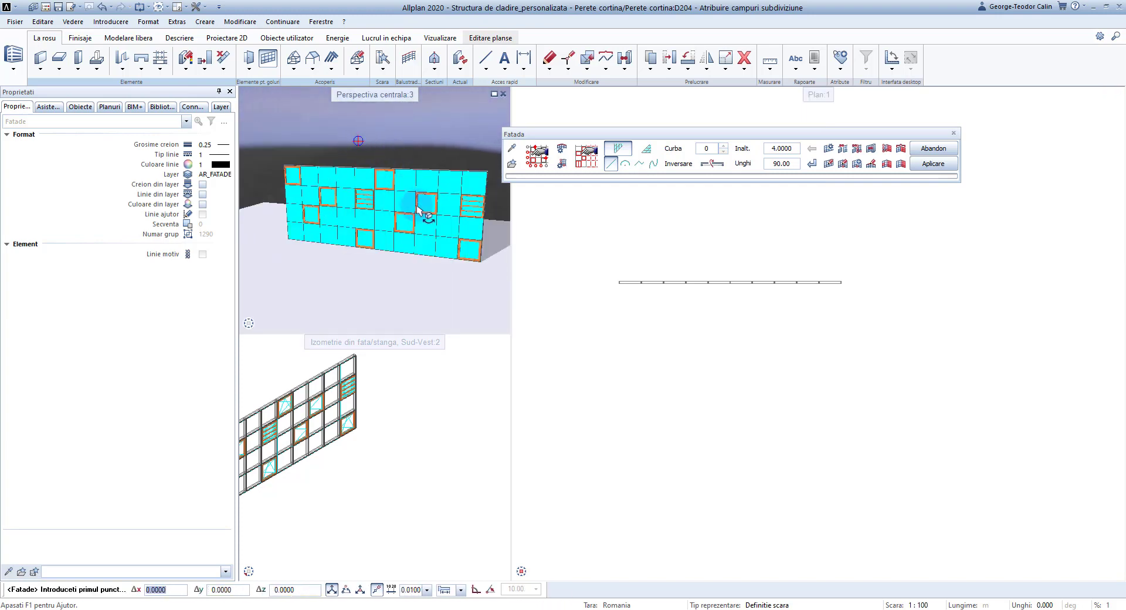
{"action": "key", "text": "Escape"}
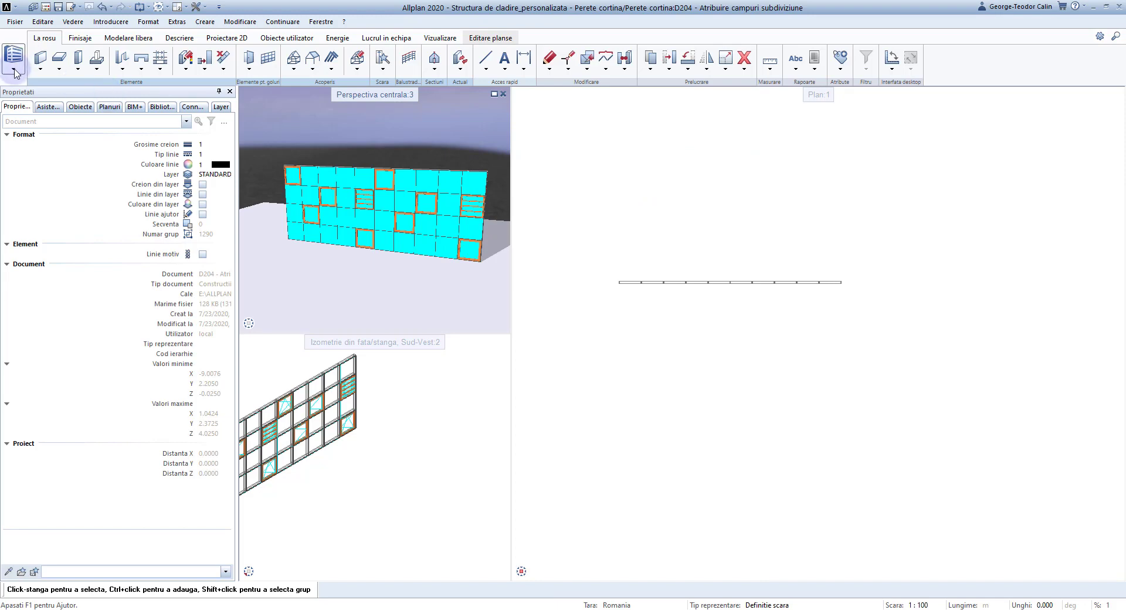
Switch to the Constructii role and use Dreptunghi from the origin with Δx 10 for a 10 by 4 rectangle
{"action": "left_click", "coordinate": [14, 71]}
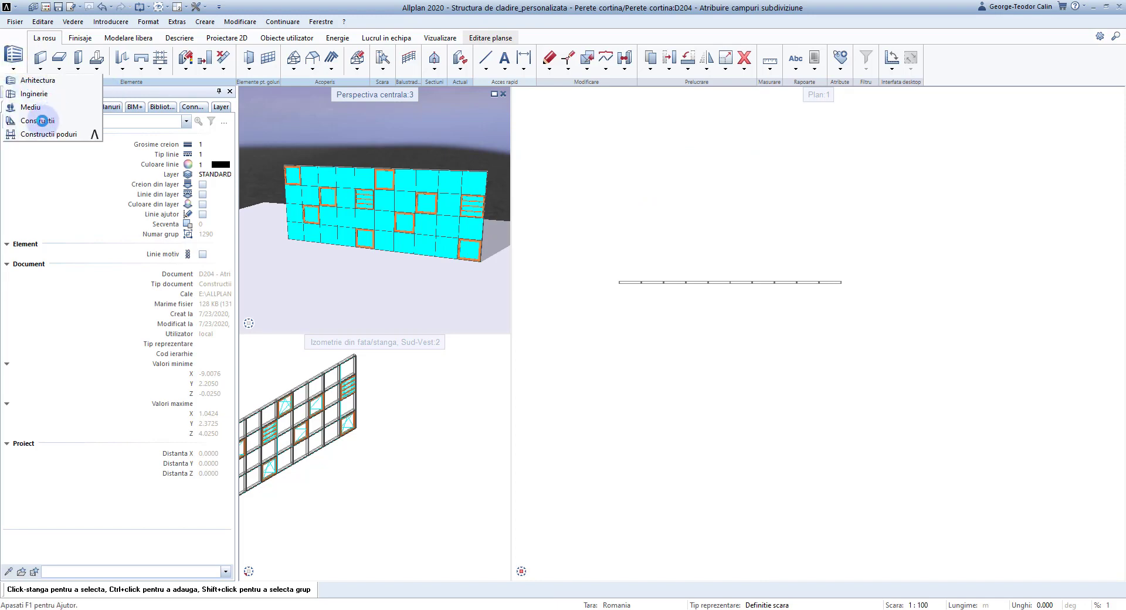
{"action": "left_click", "coordinate": [42, 120]}
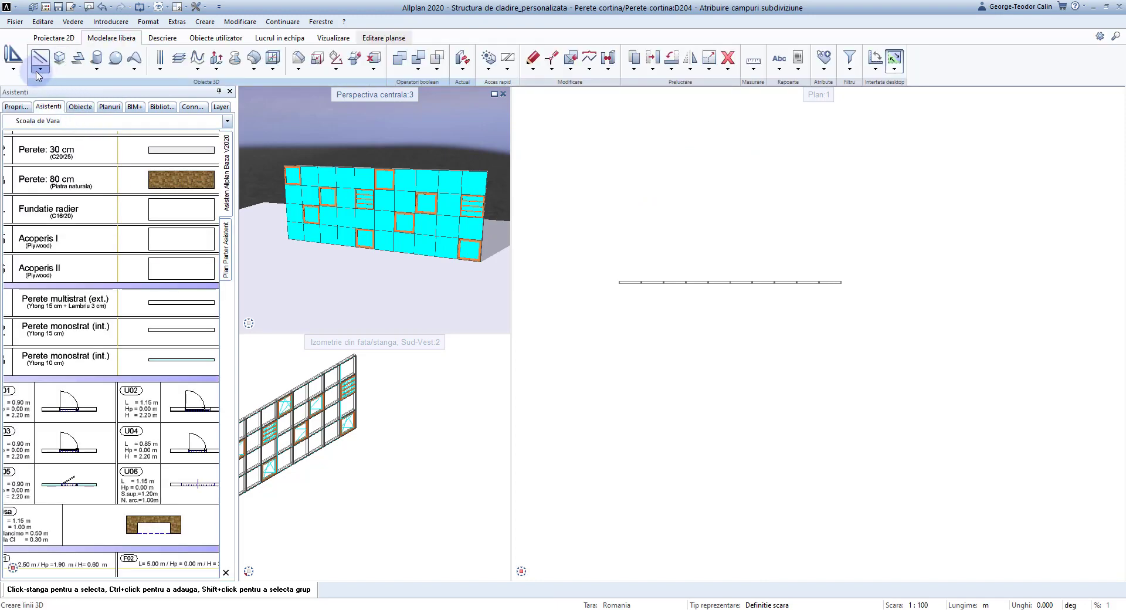
{"action": "left_click", "coordinate": [37, 71]}
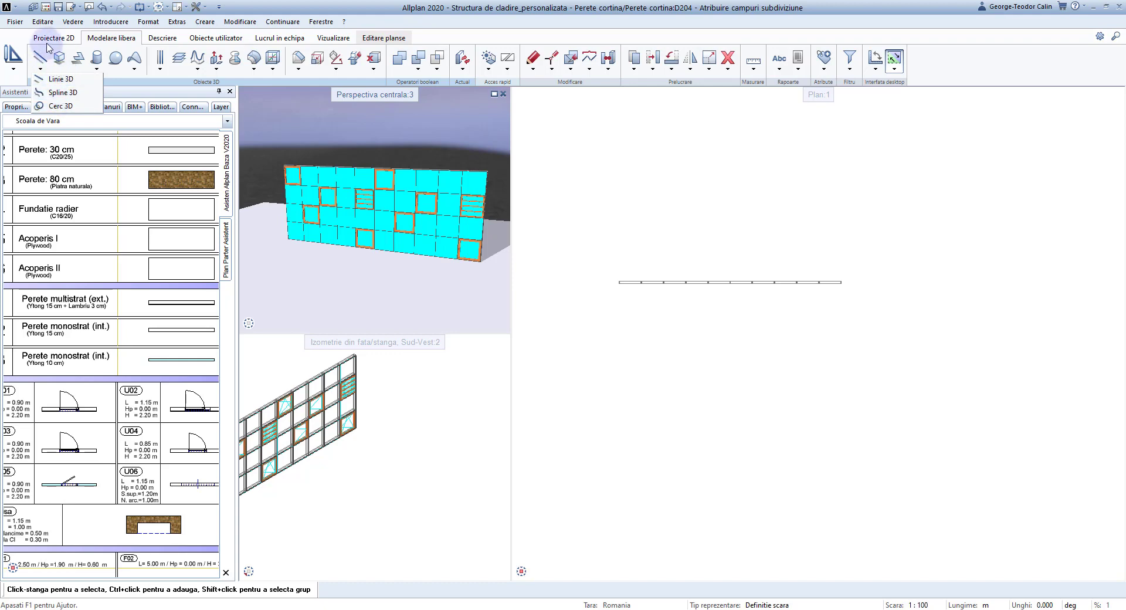
{"action": "left_click", "coordinate": [48, 40]}
{"action": "left_click", "coordinate": [79, 63]}
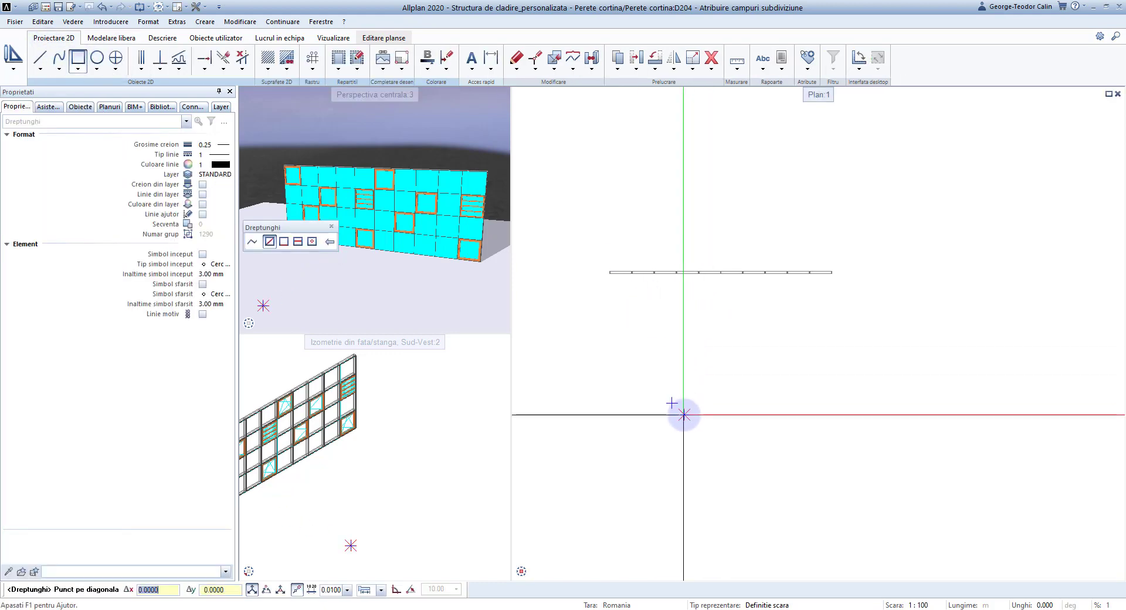
{"action": "type", "text": "10"}
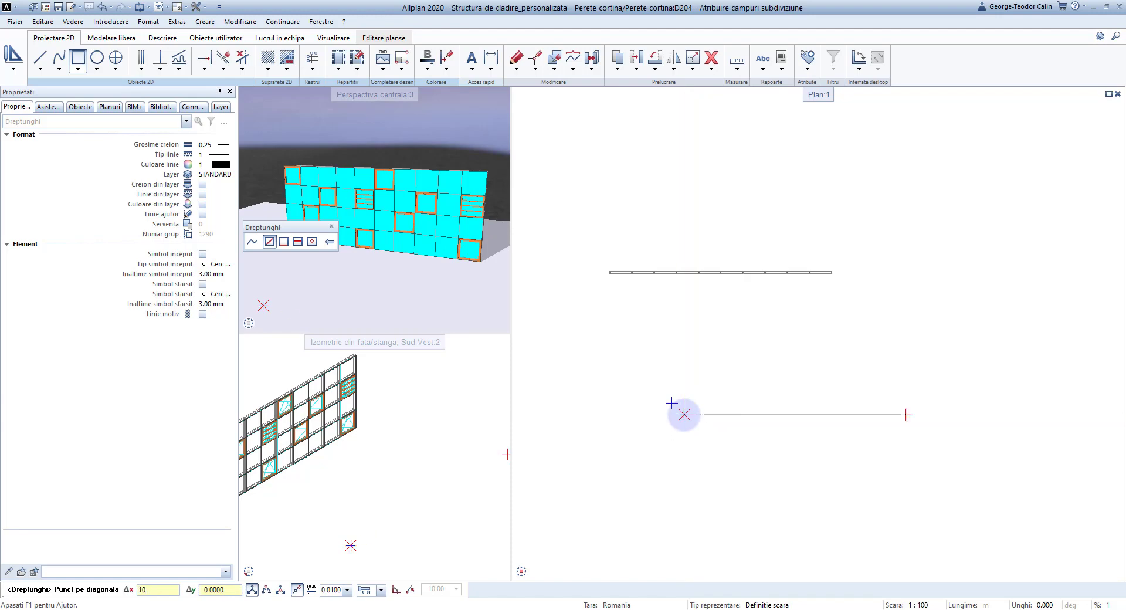
{"action": "key", "text": "Tab"}
{"action": "type", "text": "4"}
{"action": "key", "text": "Return"}
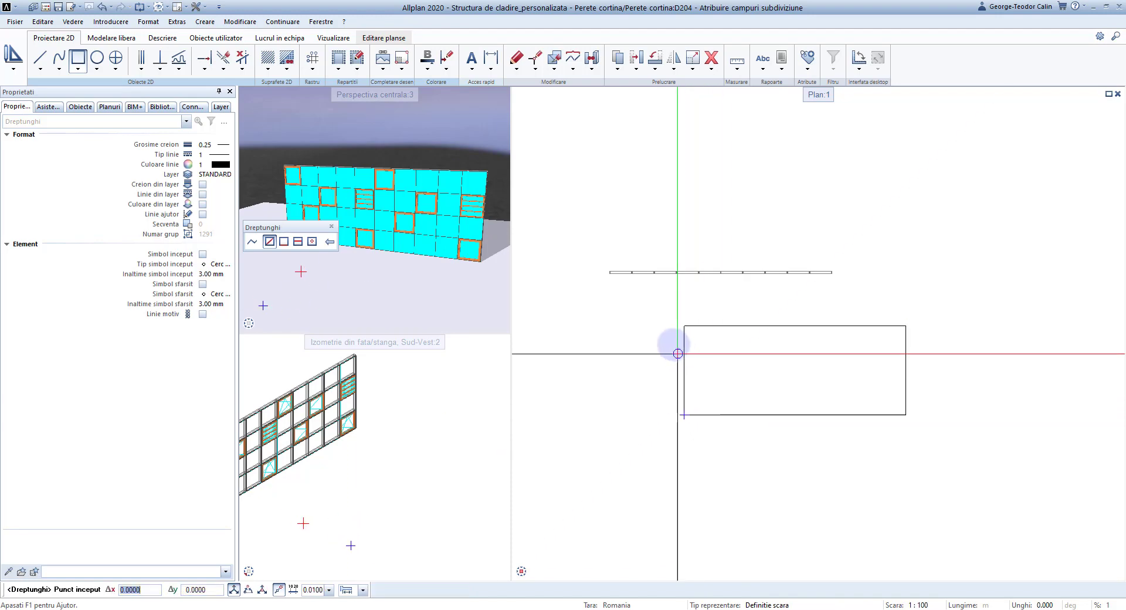
Draw two splines: one from left of the rectangle to below, one from above to below left
{"action": "key", "text": "Escape"}
{"action": "middle_click_drag", "start_coordinate": [825, 309], "coordinate": [780, 304]}
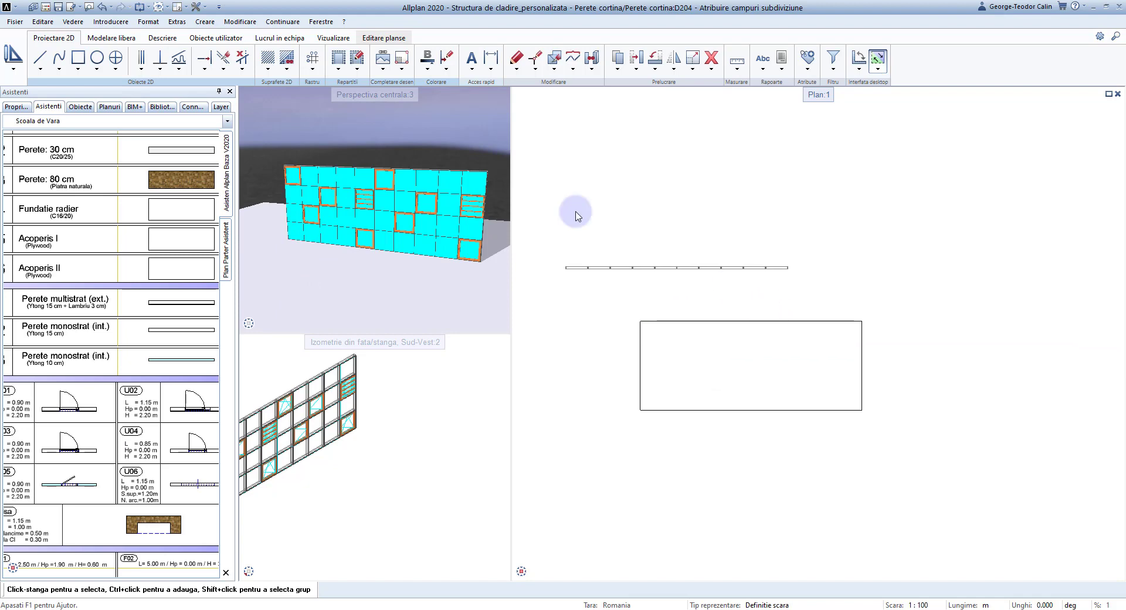
{"action": "left_click", "coordinate": [64, 68]}
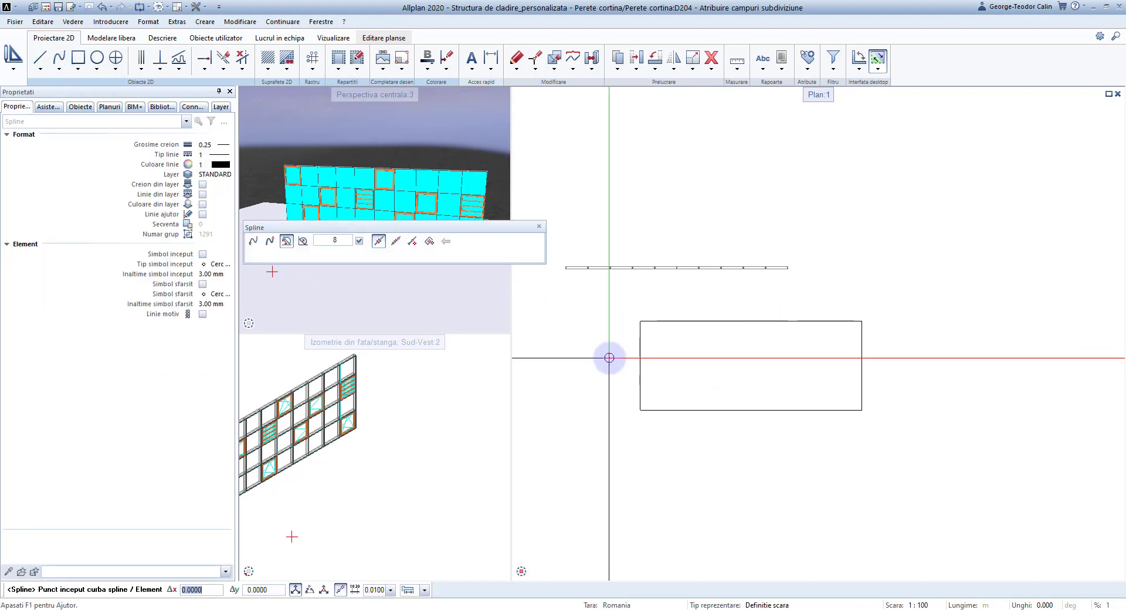
{"action": "left_click", "coordinate": [609, 357]}
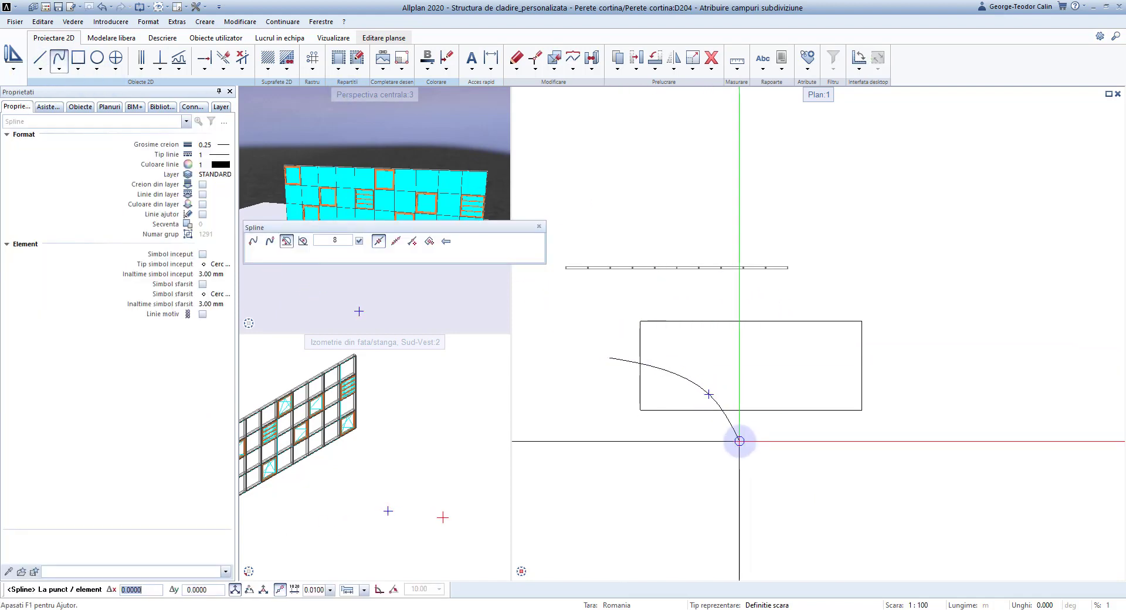
{"action": "left_click", "coordinate": [740, 441]}
{"action": "key", "text": "Escape"}
{"action": "left_click", "coordinate": [785, 302]}
{"action": "left_click", "coordinate": [740, 337]}
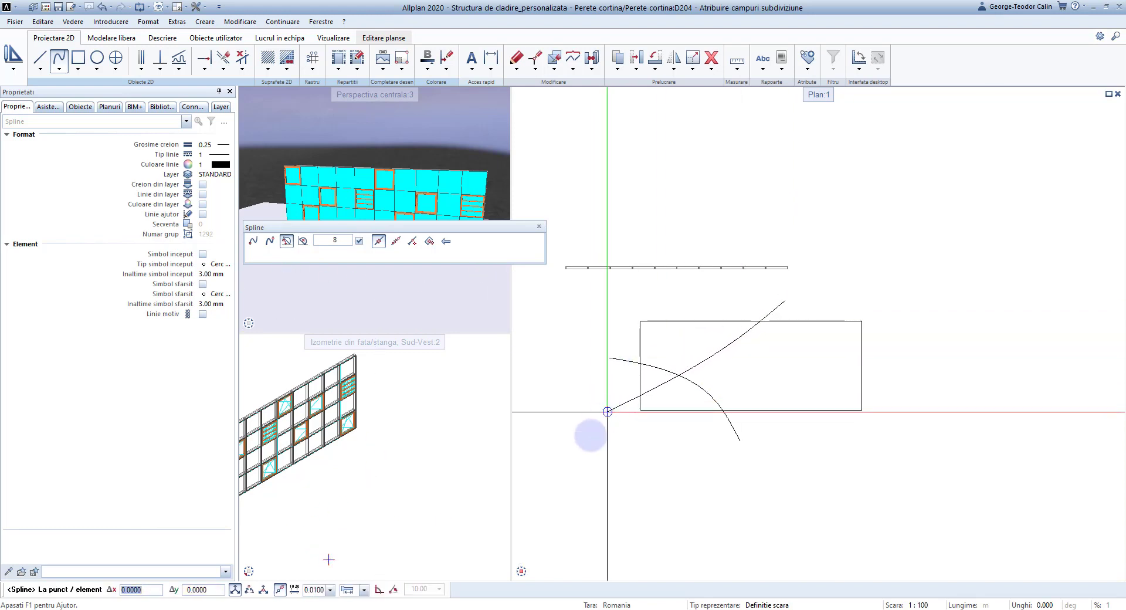
{"action": "double_click", "coordinate": [596, 440]}
Draw two more splines crossing the rectangle, one from above and one from its right side
{"action": "left_click", "coordinate": [687, 307]}
{"action": "left_click", "coordinate": [745, 350]}
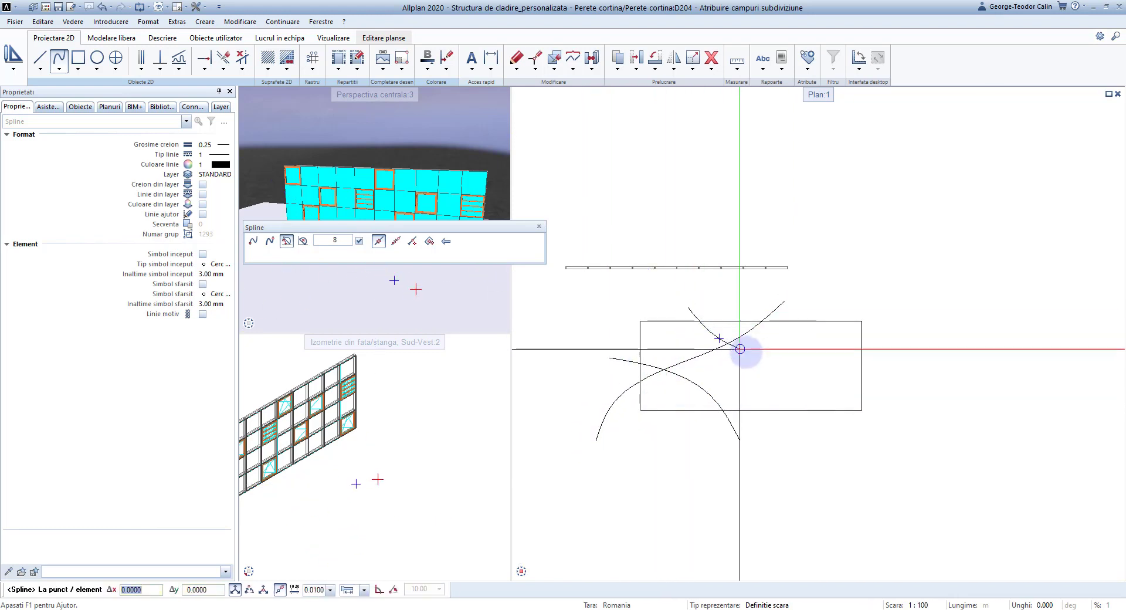
{"action": "left_click", "coordinate": [766, 360]}
{"action": "left_click", "coordinate": [794, 390]}
{"action": "double_click", "coordinate": [810, 432]}
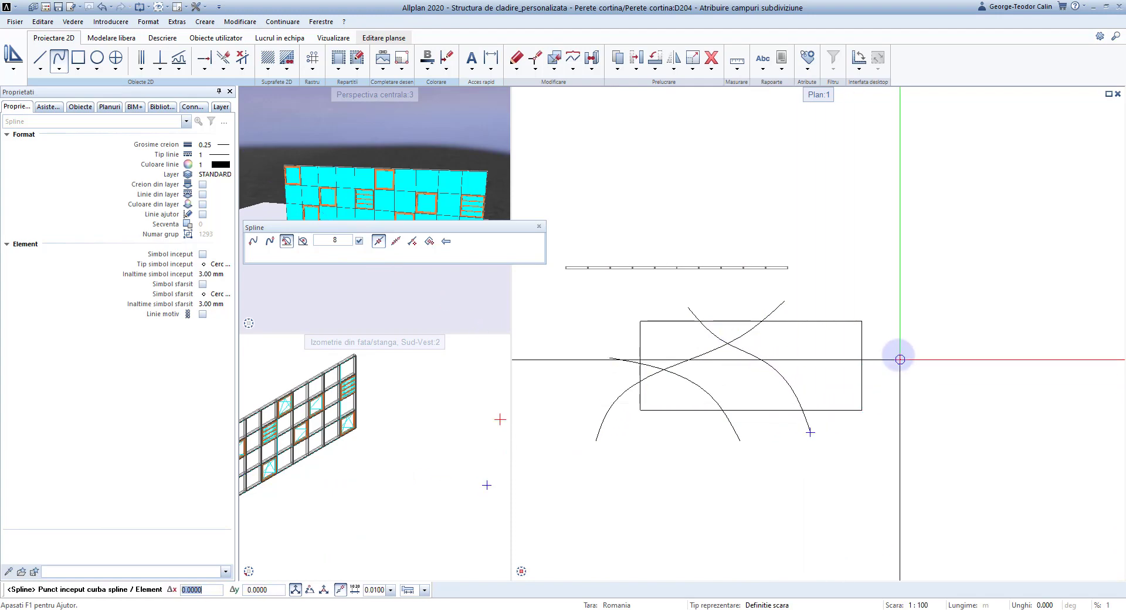
{"action": "left_click", "coordinate": [894, 348]}
{"action": "left_click", "coordinate": [817, 359]}
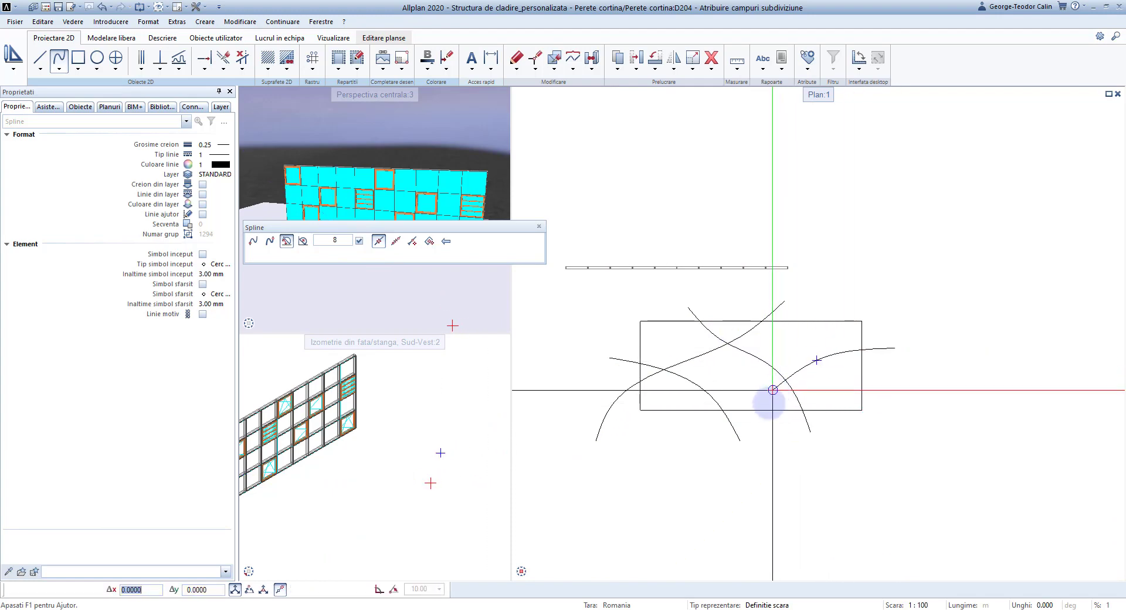
{"action": "double_click", "coordinate": [757, 436]}
{"action": "key", "text": "Escape"}
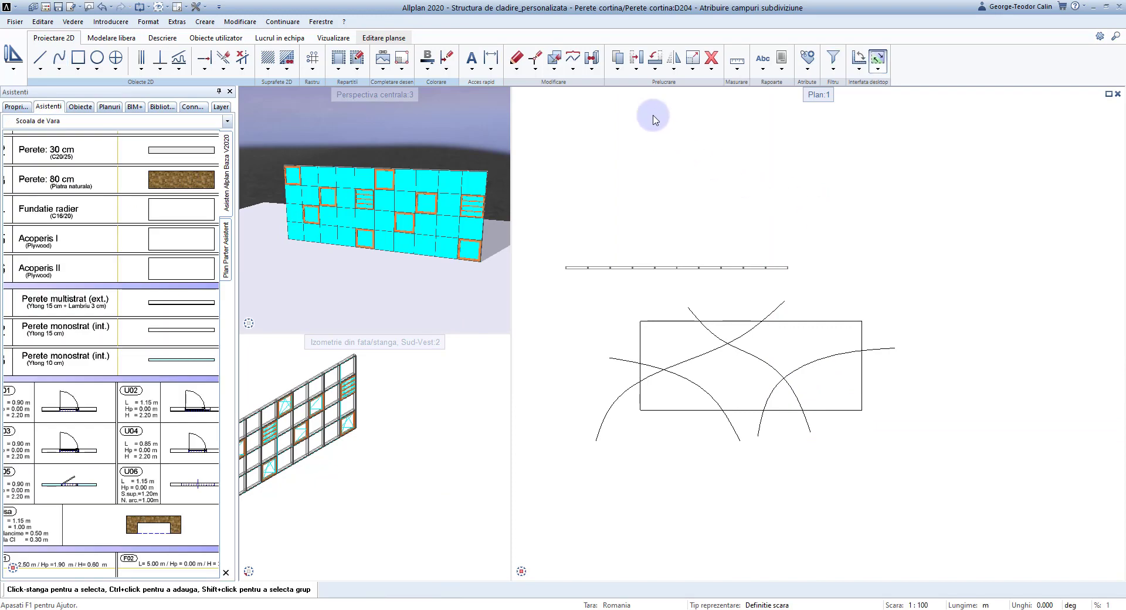
{"action": "left_click", "coordinate": [715, 71]}
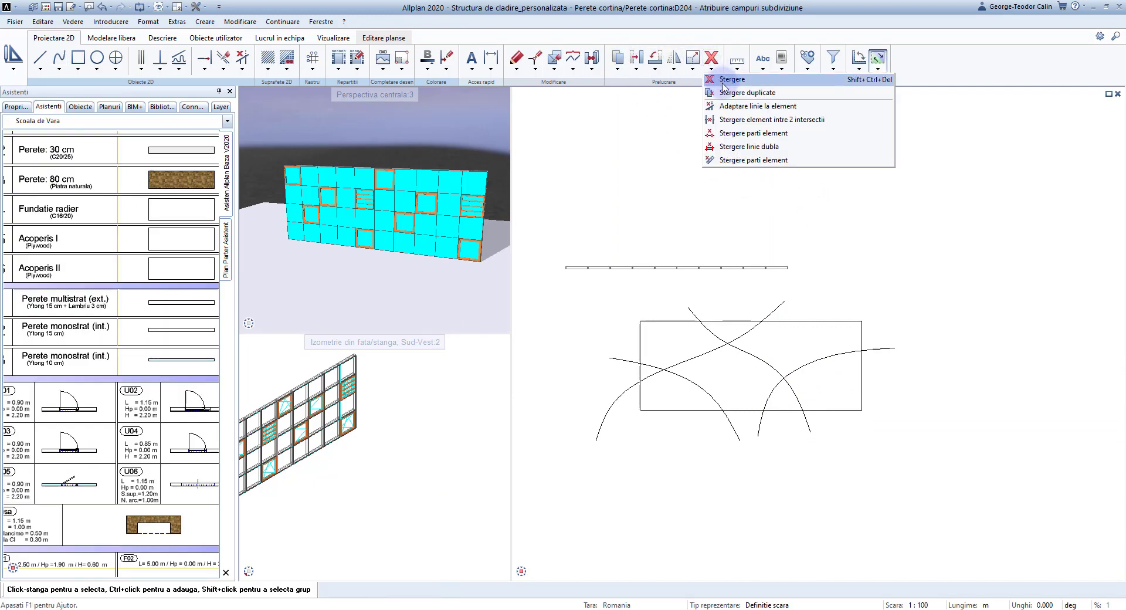
Use Stergere element intre 2 intersectii to trim the eight curve ends outside the rectangle
{"action": "left_click", "coordinate": [751, 120]}
{"action": "left_click", "coordinate": [773, 311]}
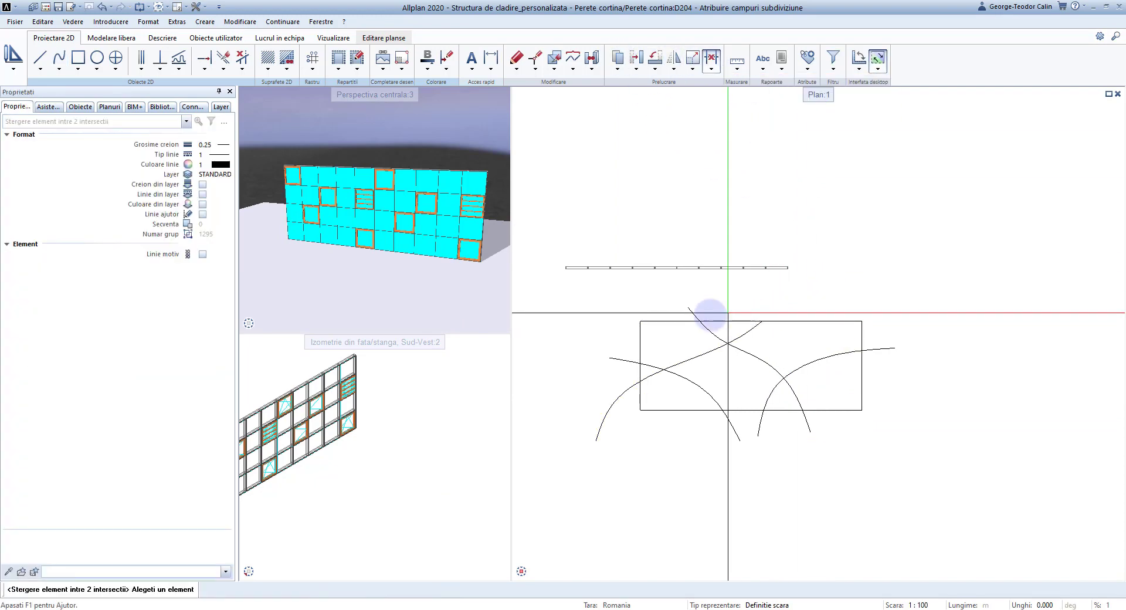
{"action": "left_click", "coordinate": [694, 313]}
{"action": "left_click", "coordinate": [628, 357]}
{"action": "left_click", "coordinate": [629, 392]}
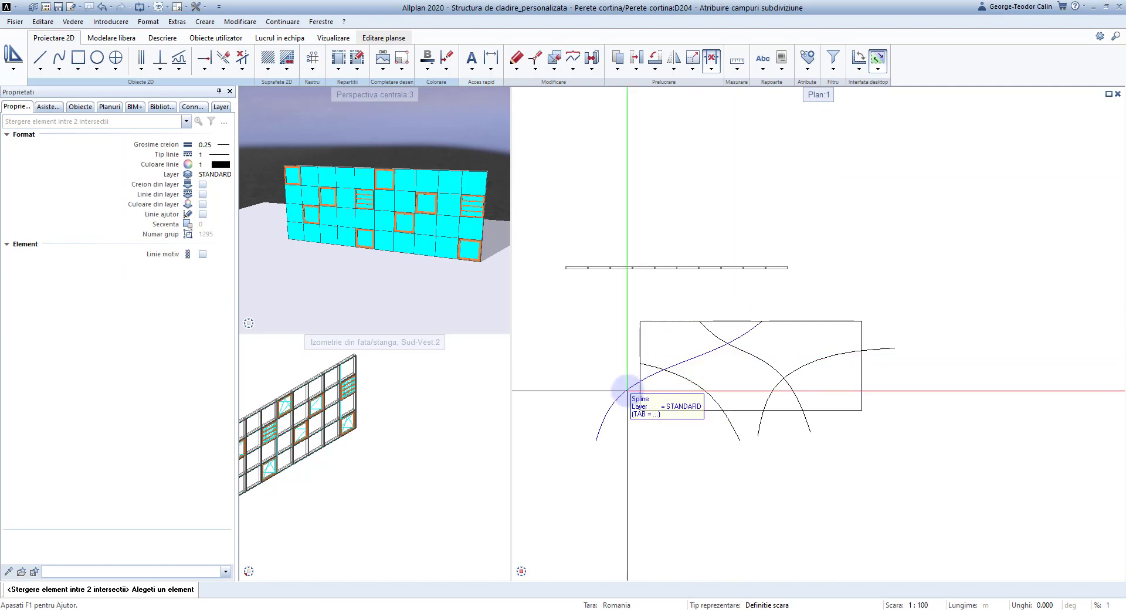
{"action": "left_click", "coordinate": [733, 431]}
{"action": "left_click", "coordinate": [761, 423]}
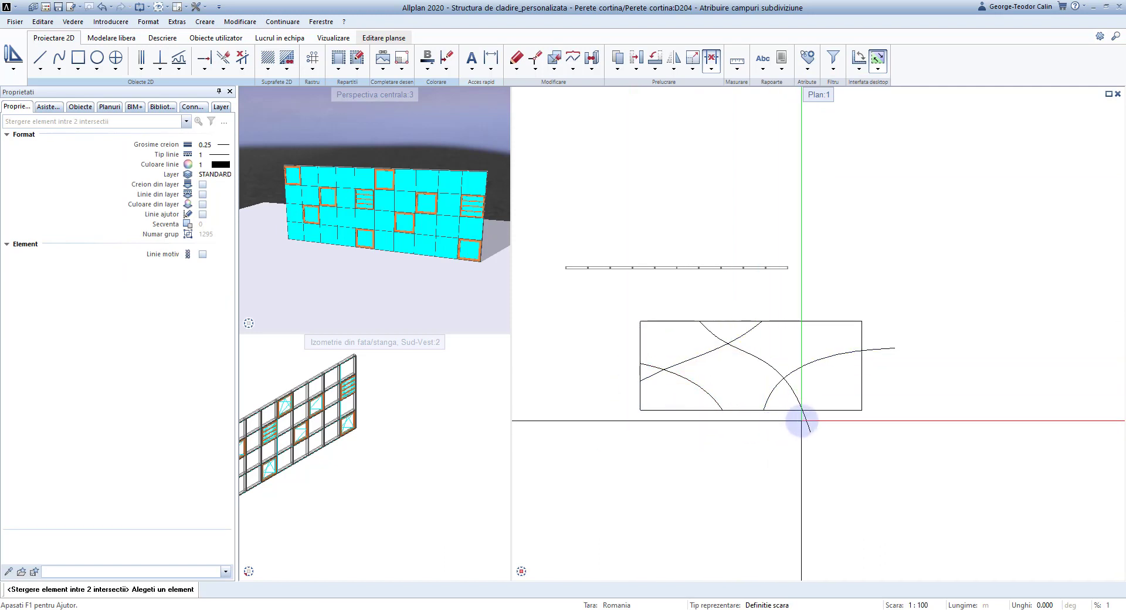
{"action": "left_click", "coordinate": [807, 421]}
{"action": "left_click", "coordinate": [885, 347]}
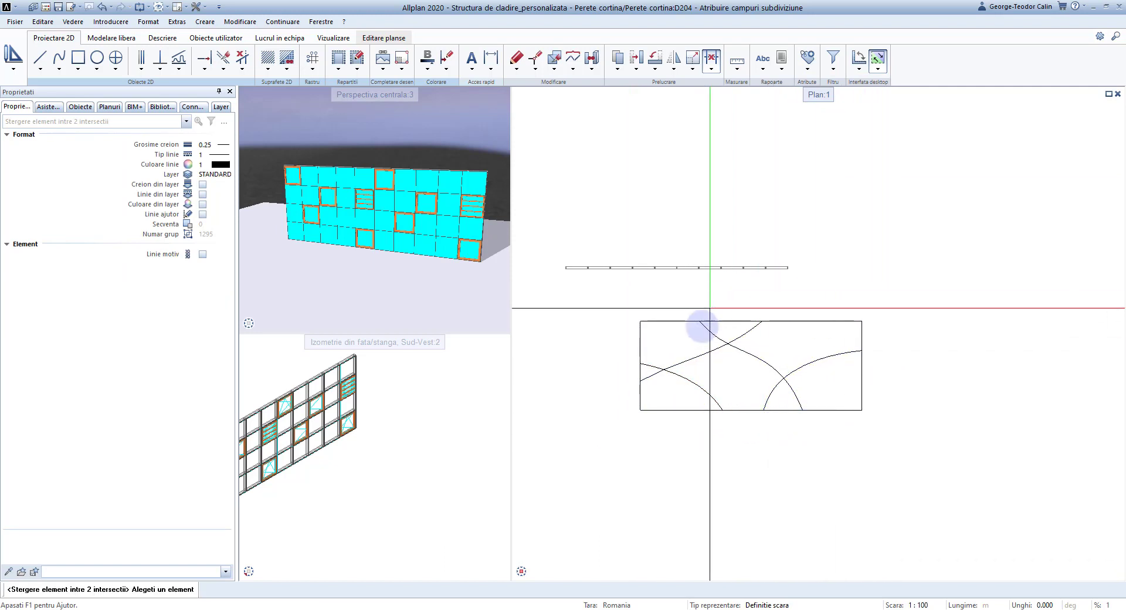
{"action": "key", "text": "Escape"}
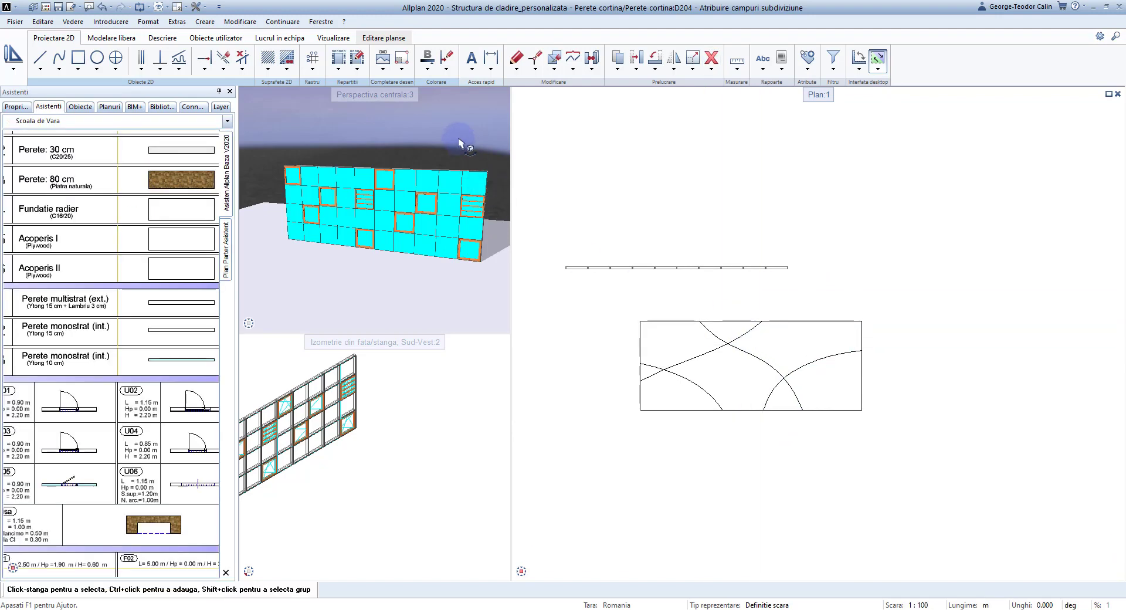
Fill the rectangle's upper-left region, top triangle and upper-right region with the orange area fill
{"action": "left_click", "coordinate": [268, 69]}
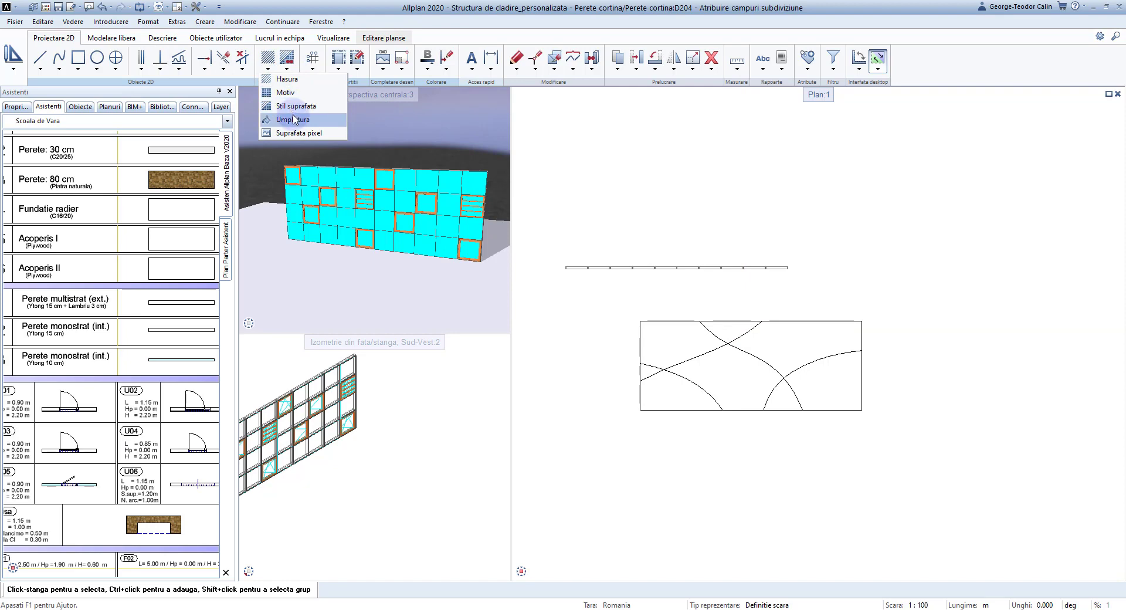
{"action": "left_click", "coordinate": [296, 108]}
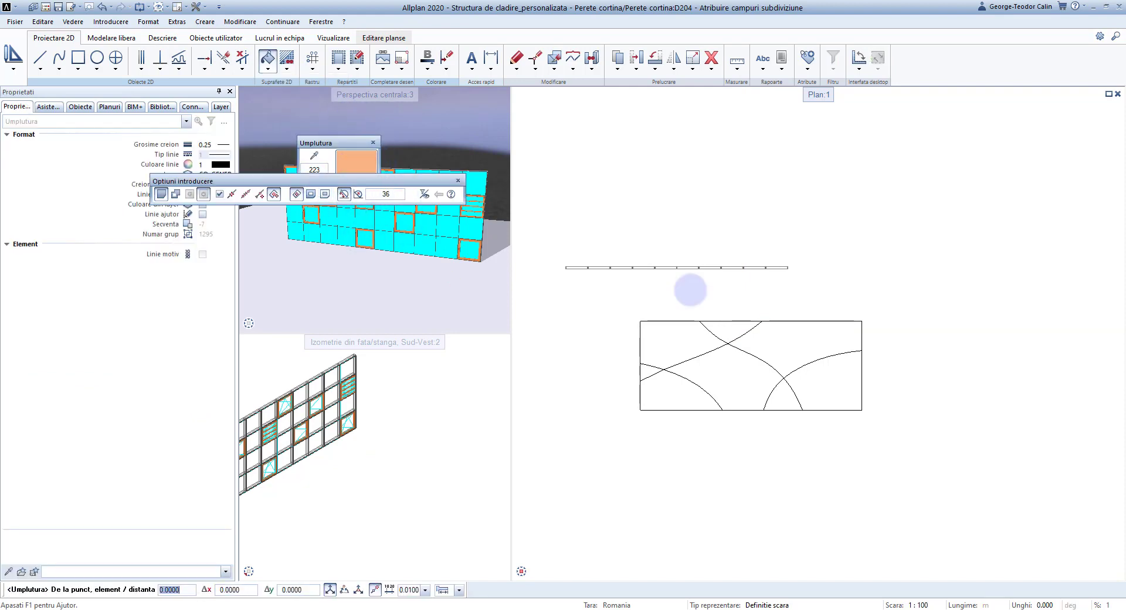
{"action": "left_click", "coordinate": [723, 329]}
{"action": "scroll", "coordinate": [725, 333], "scroll_direction": "up", "scroll_amount": 1}
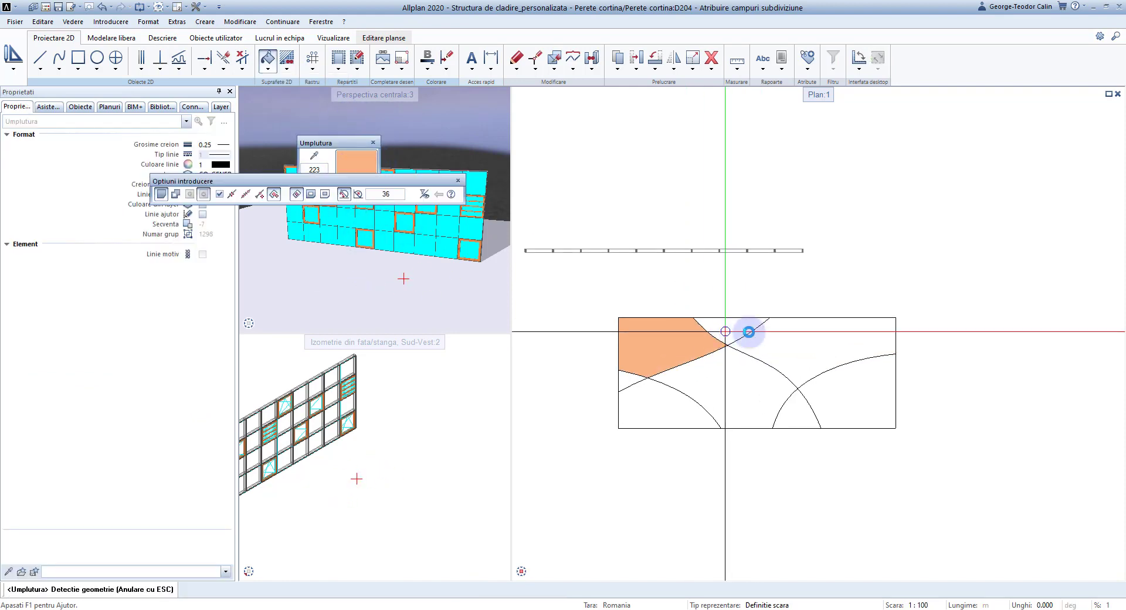
{"action": "left_click", "coordinate": [749, 332]}
{"action": "left_click", "coordinate": [799, 351]}
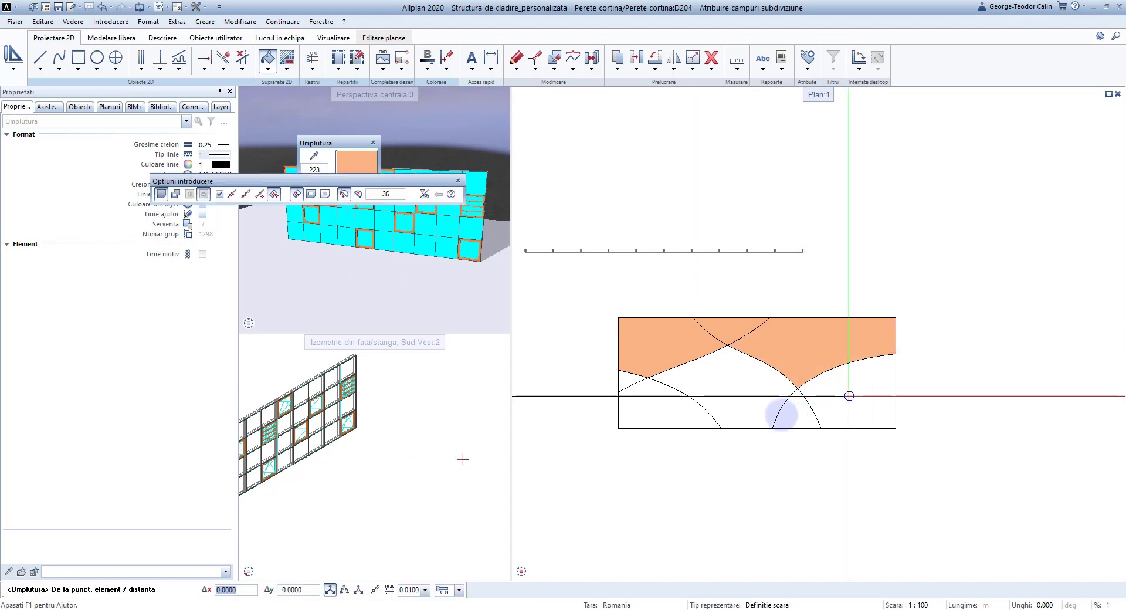
Fill the lower-right, middle, lower-left and small left triangle regions orange, then exit the fill tool
{"action": "left_click", "coordinate": [782, 414]}
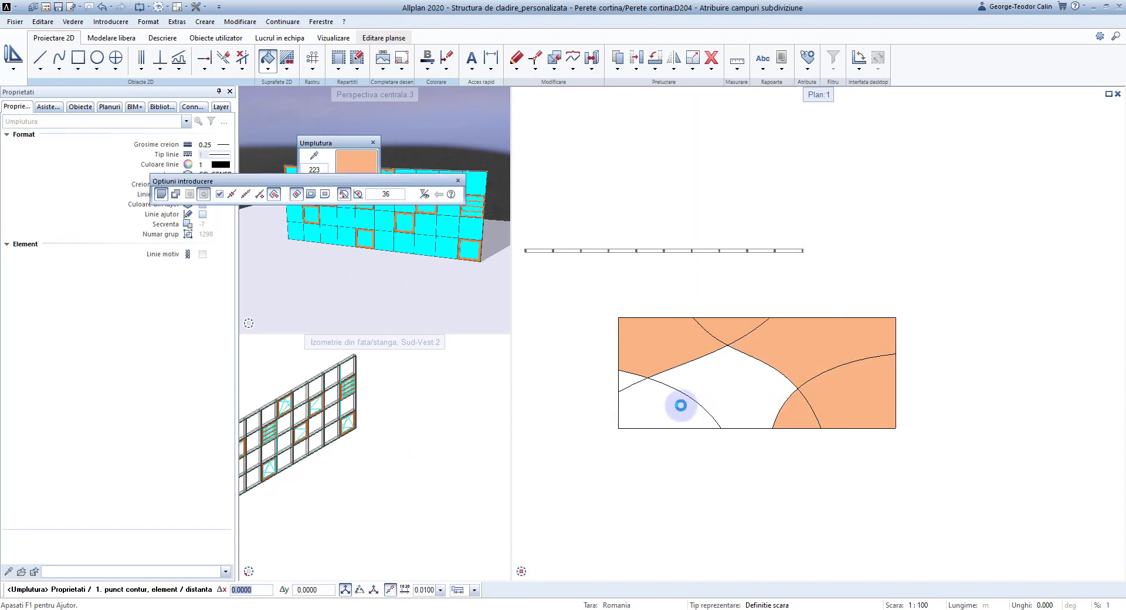
{"action": "left_click", "coordinate": [668, 396]}
{"action": "left_click", "coordinate": [648, 411]}
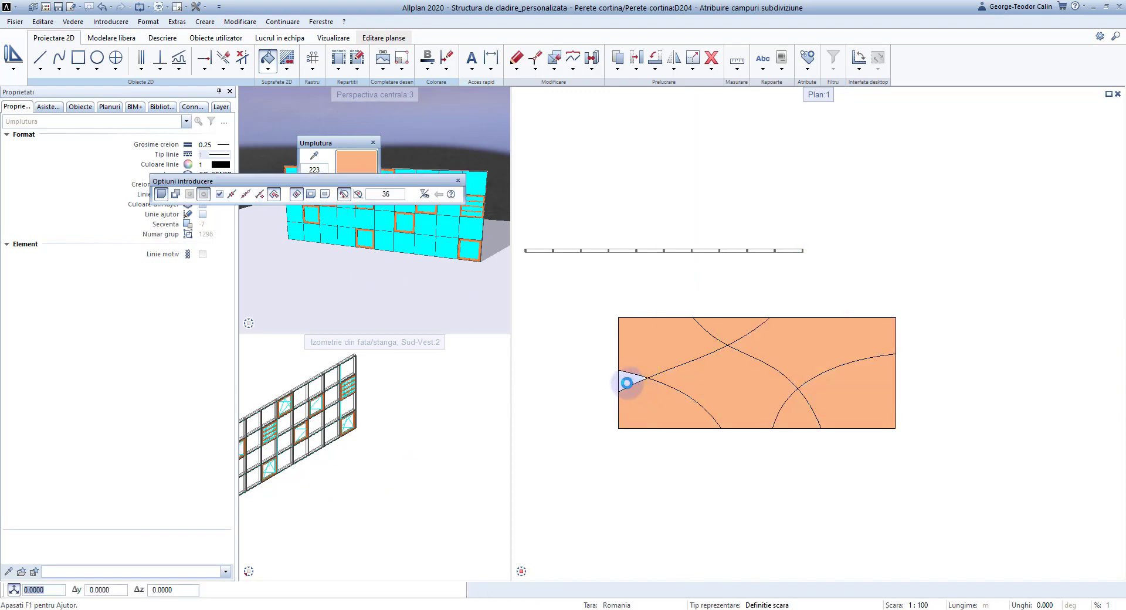
{"action": "left_click", "coordinate": [627, 383]}
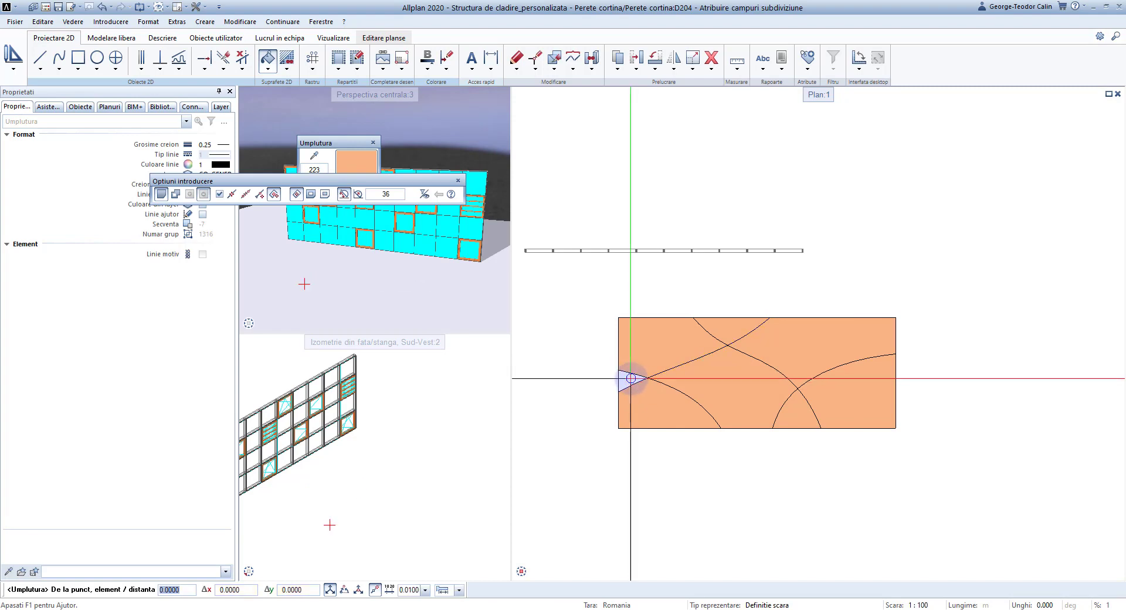
{"action": "key", "text": "Escape"}
{"action": "scroll", "coordinate": [646, 331], "scroll_direction": "down", "scroll_amount": 2}
{"action": "key", "text": "Escape"}
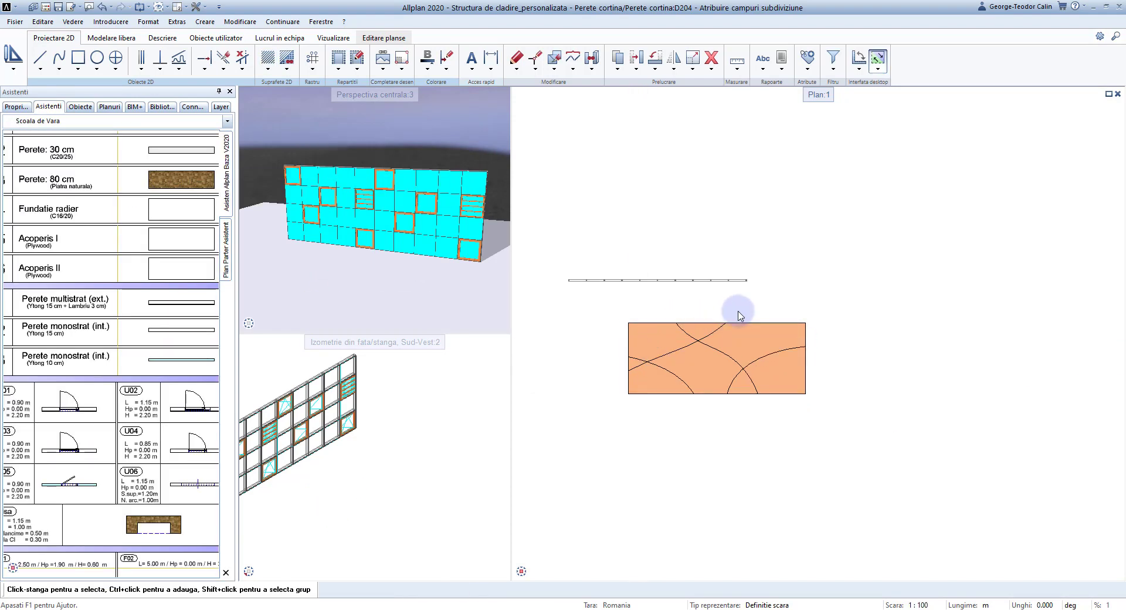
Start a new Fatada facade and clear its layout scheme to a plain 5.000 x 4.000 m grid
{"action": "left_click", "coordinate": [12, 72]}
{"action": "left_click", "coordinate": [35, 83]}
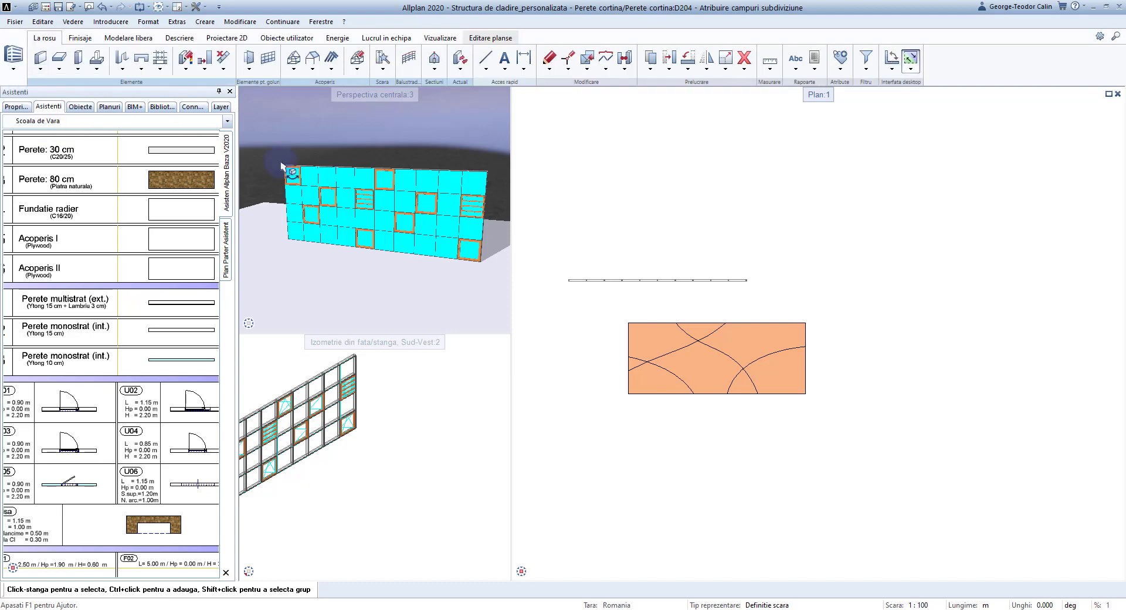
{"action": "left_click", "coordinate": [269, 58]}
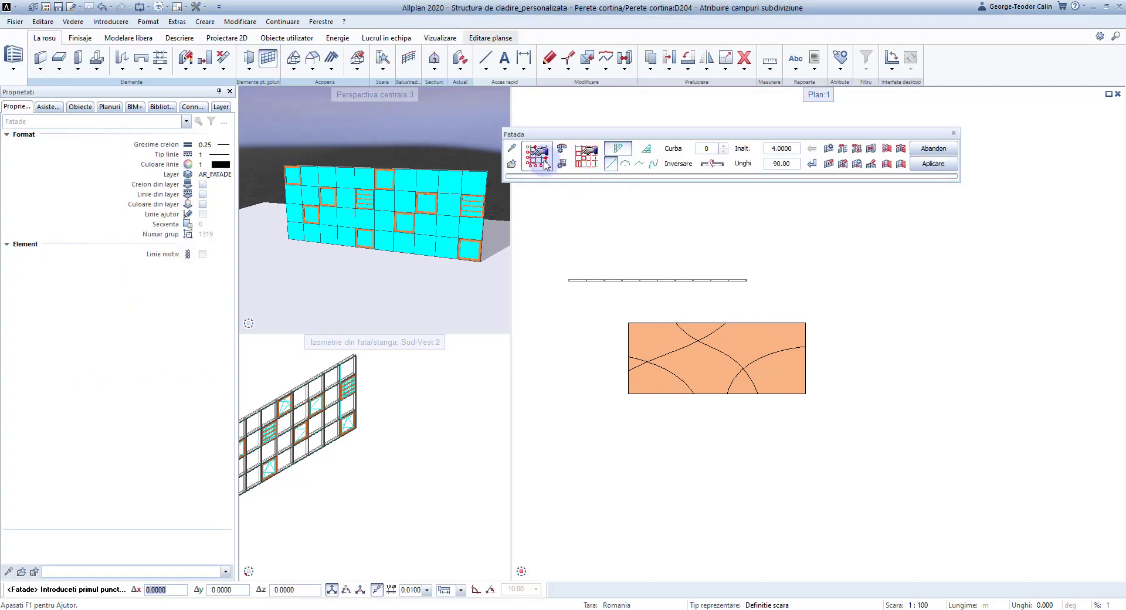
{"action": "left_click", "coordinate": [550, 163]}
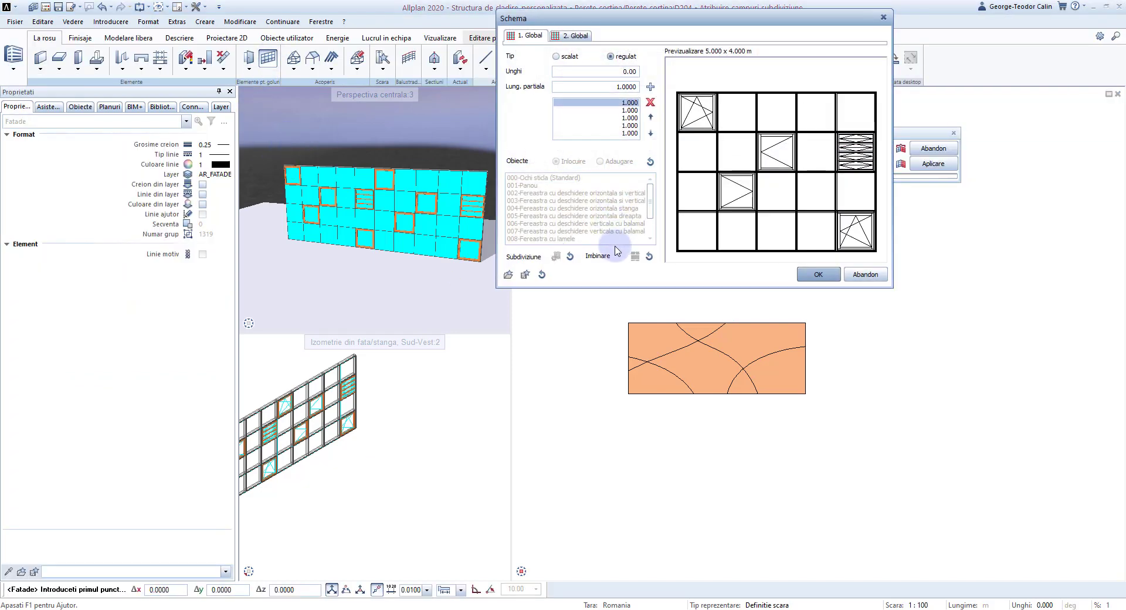
{"action": "left_click", "coordinate": [540, 274]}
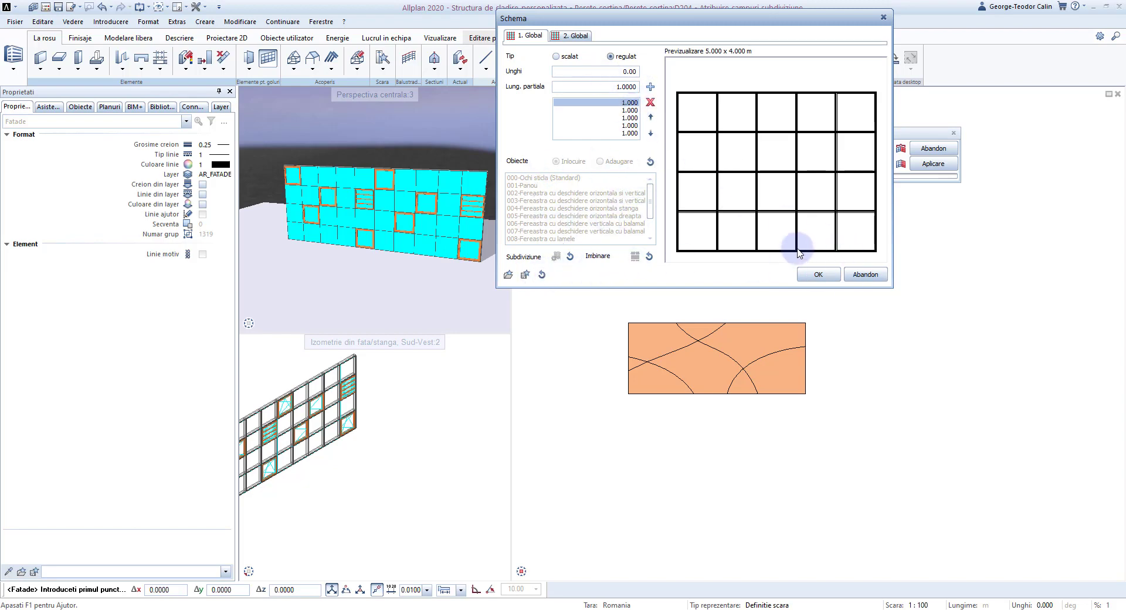
Confirm the cleared scheme and set the vertical subdivision to divide by number of fields
{"action": "left_click", "coordinate": [819, 274]}
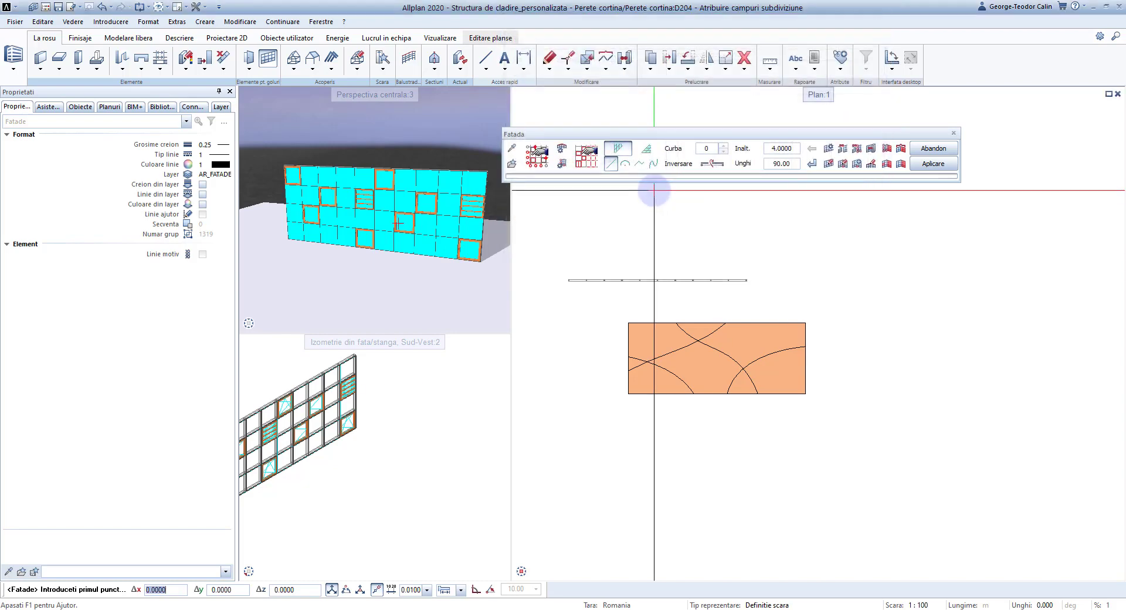
{"action": "left_click", "coordinate": [562, 165]}
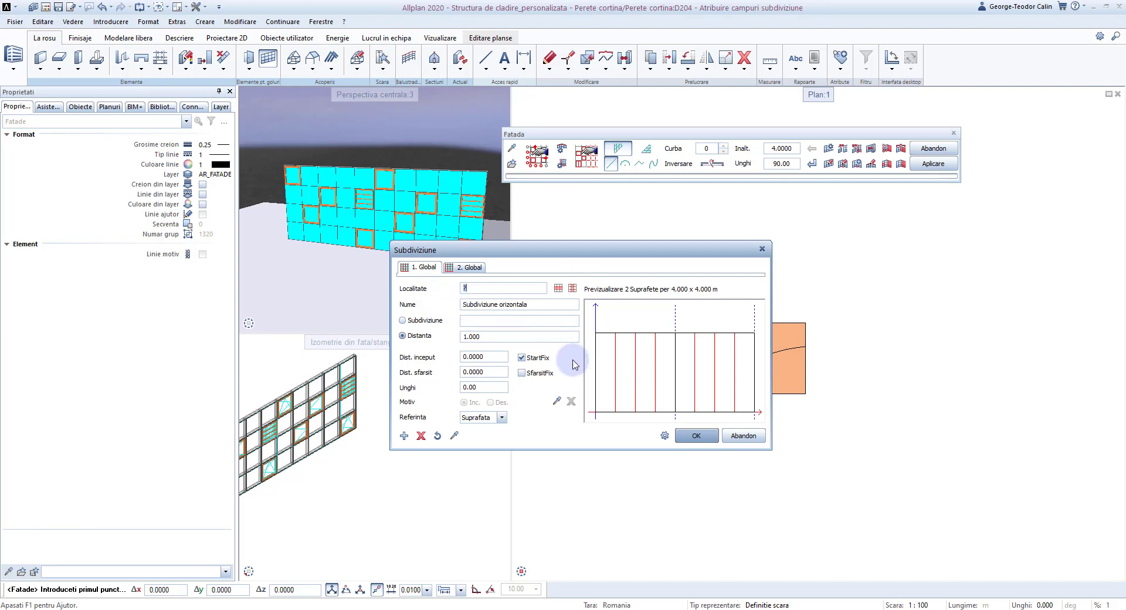
{"action": "left_click", "coordinate": [475, 272]}
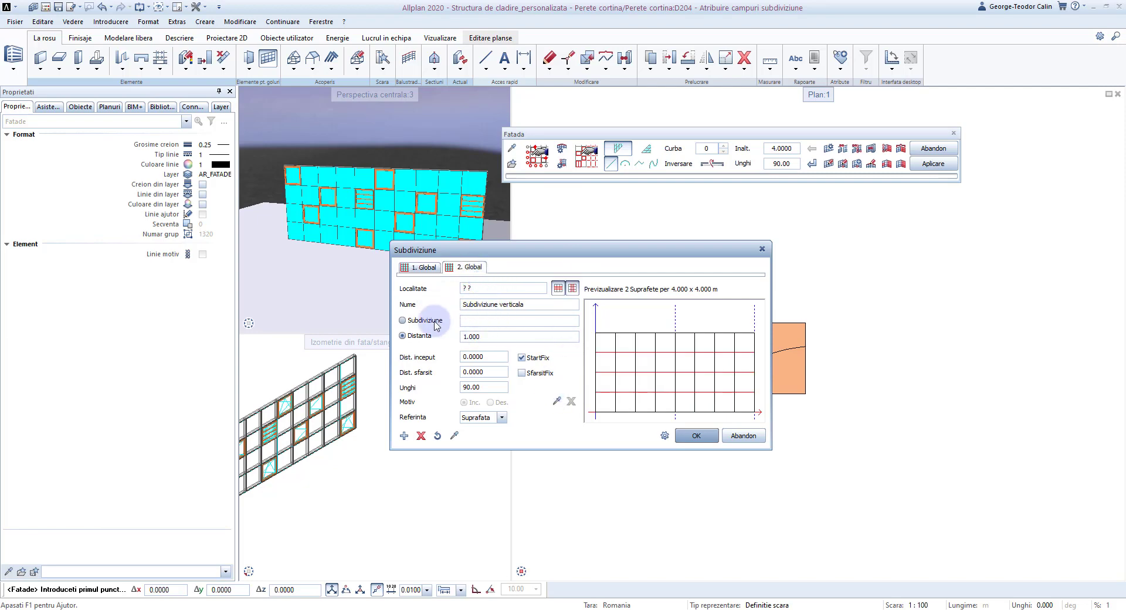
{"action": "left_click", "coordinate": [451, 322]}
{"action": "left_click", "coordinate": [429, 270]}
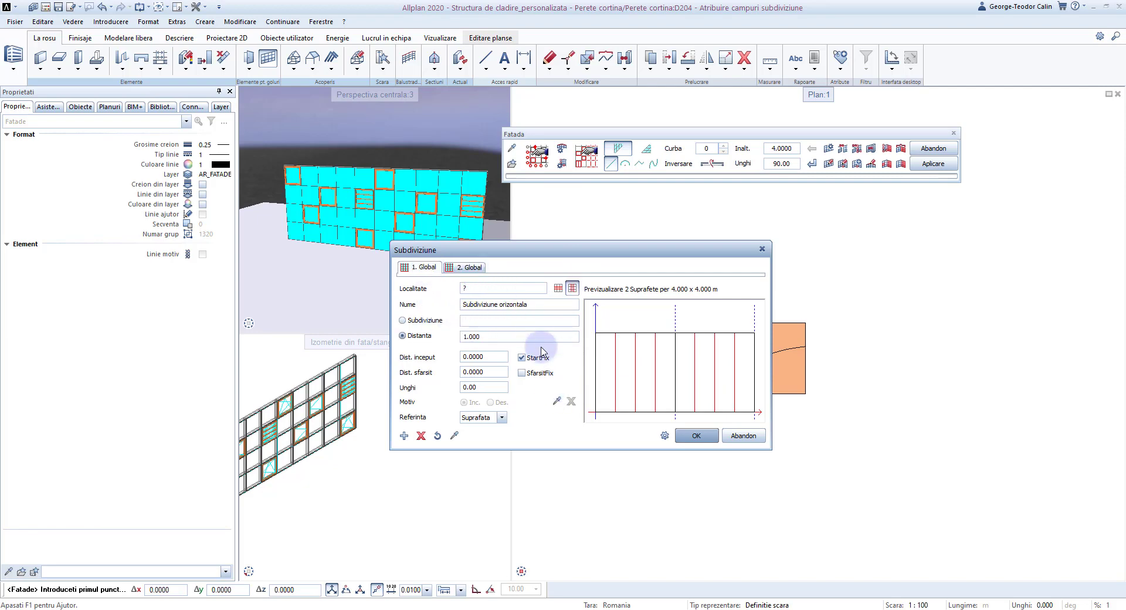
Use the orange arc drawing as the subdivision pattern, previewing one 10 × 4 m field
{"action": "left_click", "coordinate": [558, 405]}
{"action": "left_click_drag", "start_coordinate": [611, 314], "coordinate": [819, 402]}
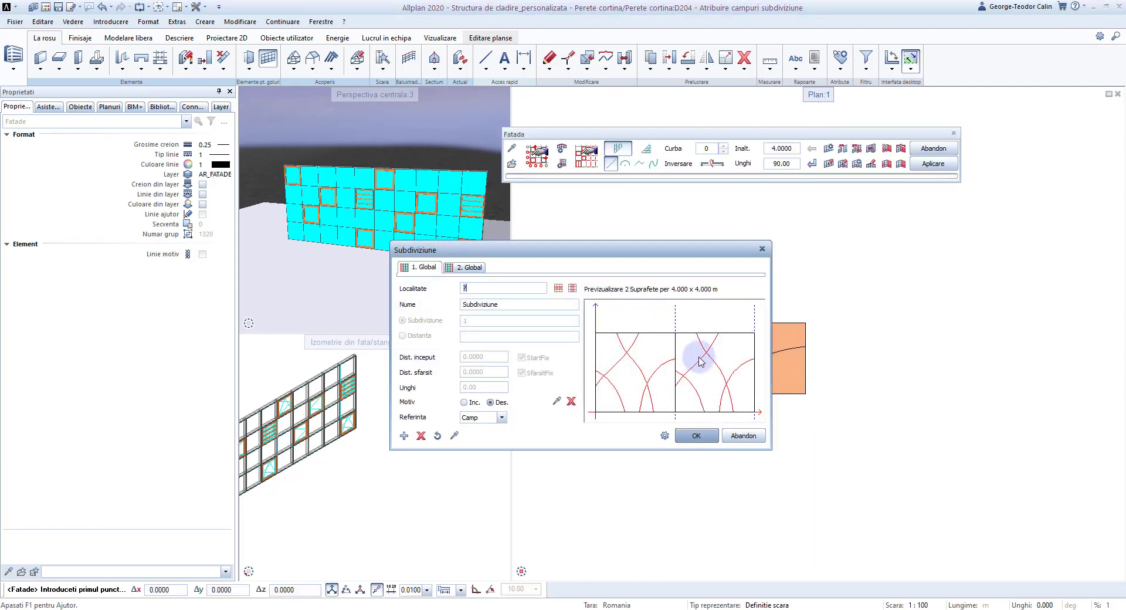
{"action": "left_click", "coordinate": [664, 436]}
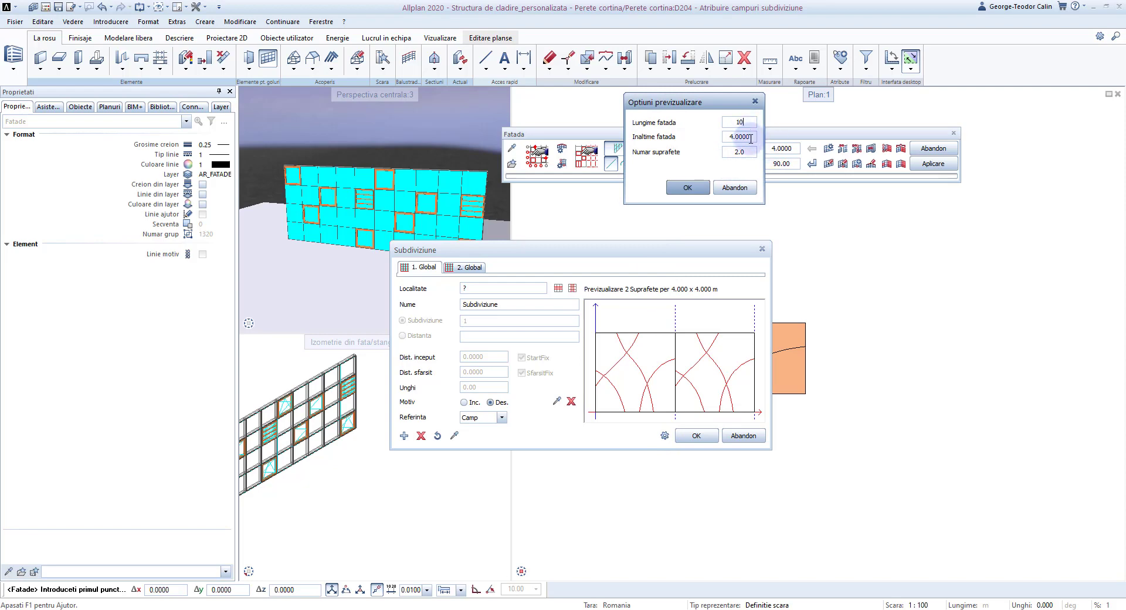
{"action": "left_click", "coordinate": [695, 188]}
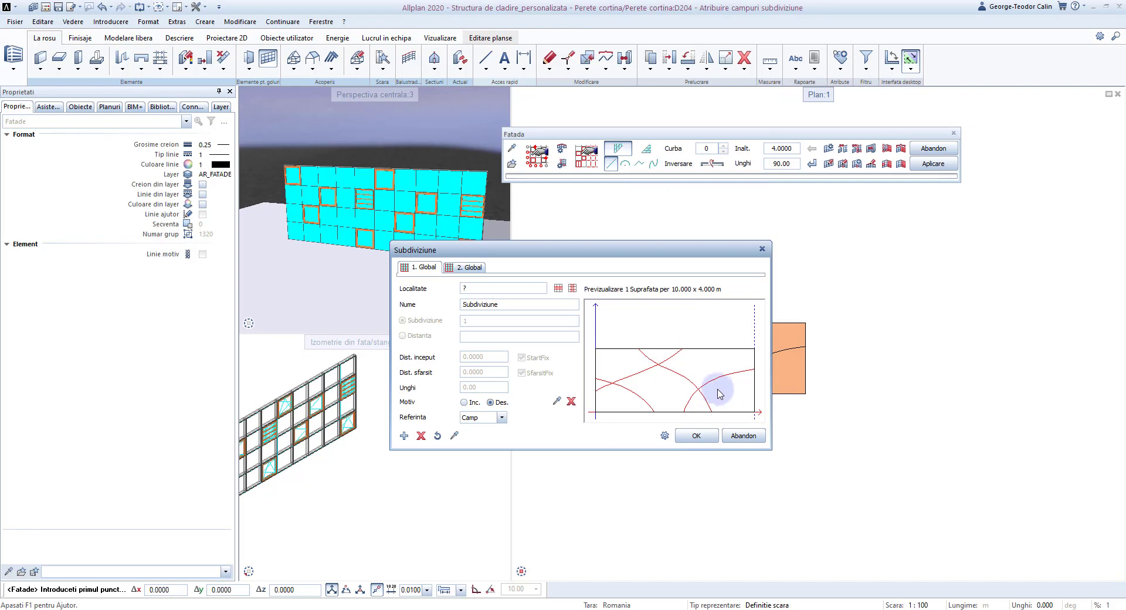
{"action": "left_click", "coordinate": [682, 440]}
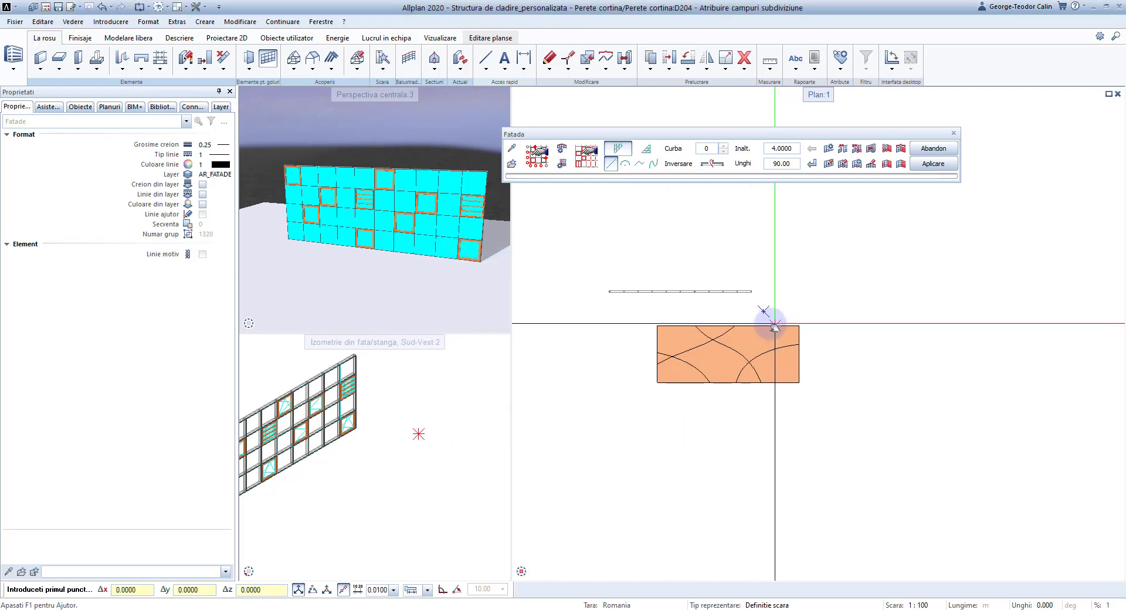
Draw the 10 m arc-patterned facade in plan, generate it, and inspect it in perspective
{"action": "left_click", "coordinate": [668, 287]}
{"action": "type", "text": "10"}
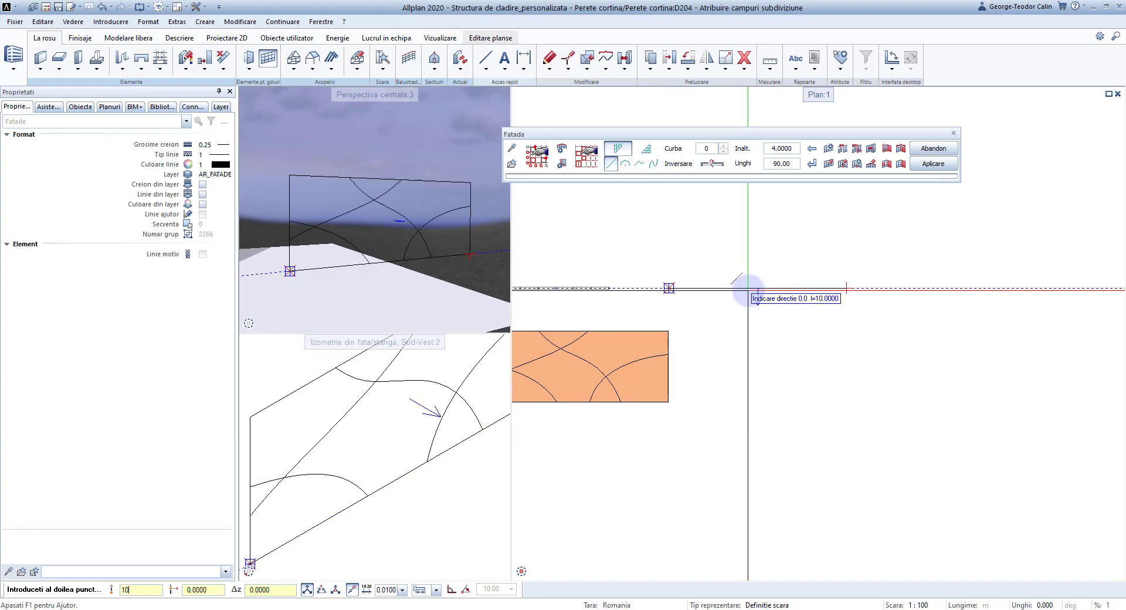
{"action": "left_click", "coordinate": [748, 288]}
{"action": "key", "text": "Escape"}
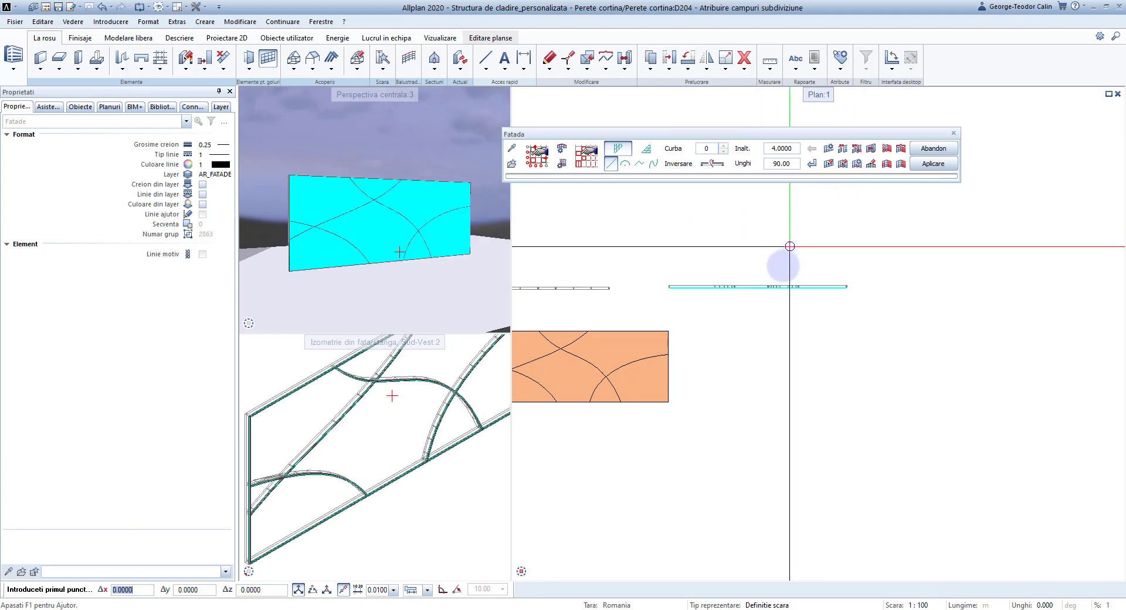
{"action": "key", "text": "Escape"}
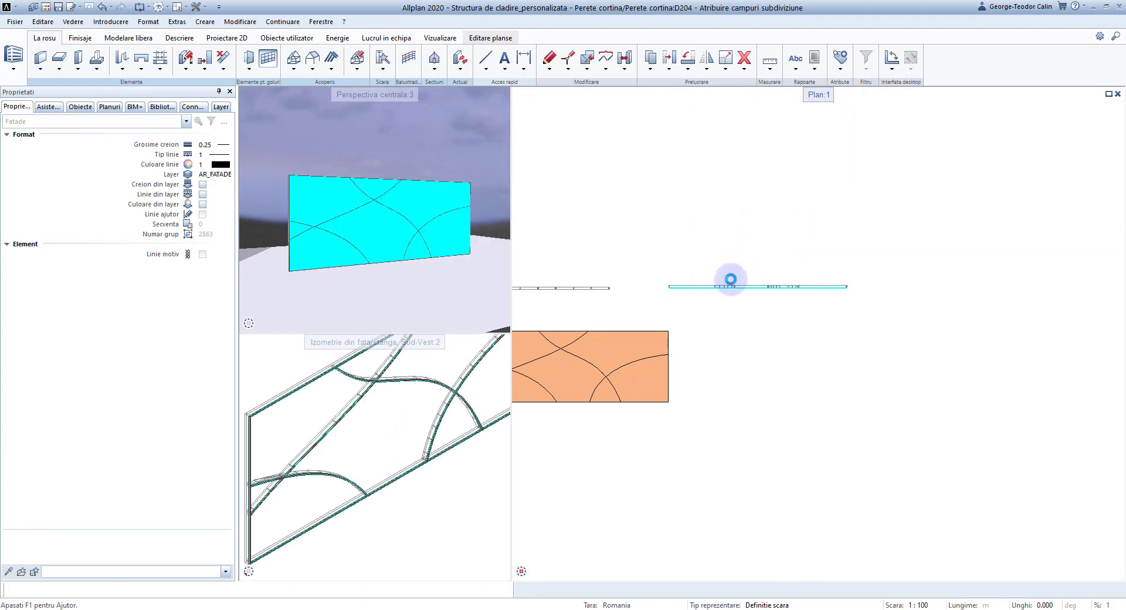
{"action": "key", "text": "Escape"}
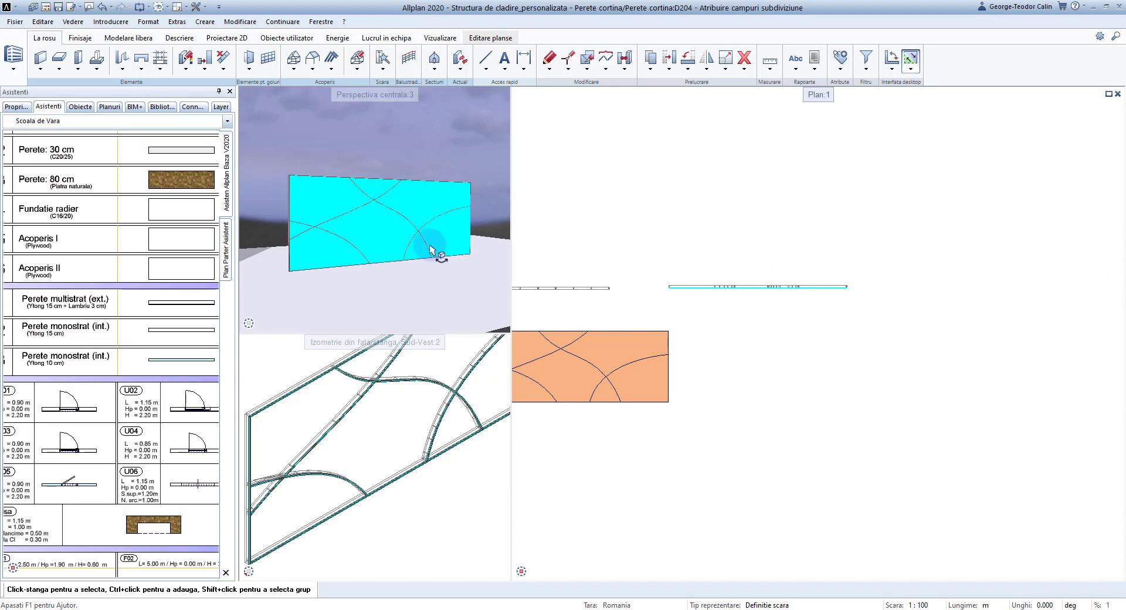
{"action": "scroll", "coordinate": [412, 218], "scroll_direction": "down", "scroll_amount": 2}
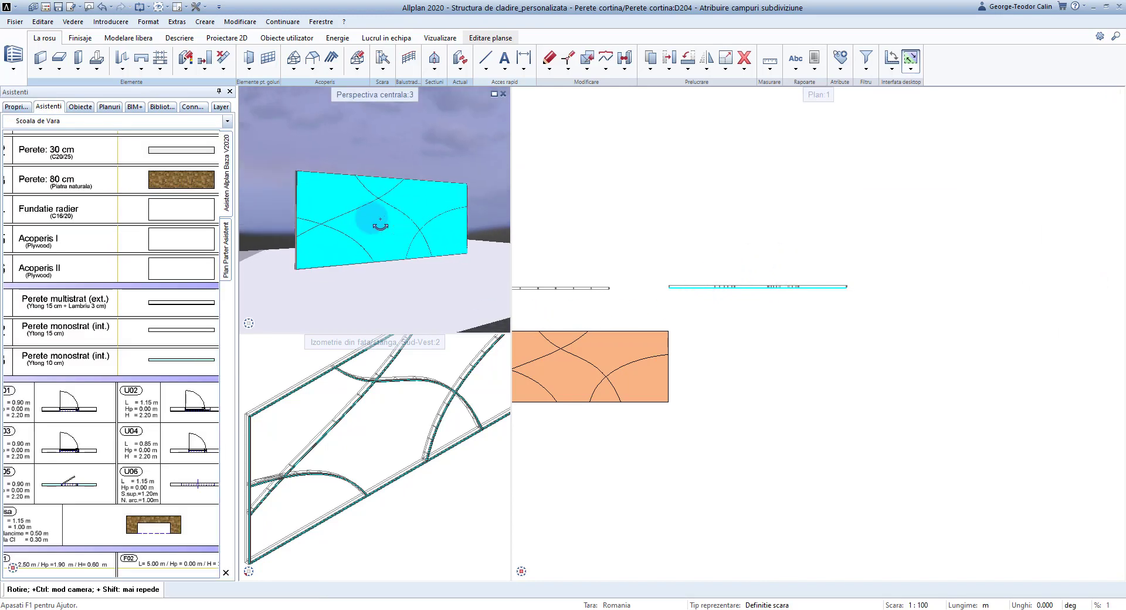
{"action": "scroll", "coordinate": [413, 217], "scroll_direction": "down", "scroll_amount": 2}
{"action": "scroll", "coordinate": [415, 215], "scroll_direction": "down", "scroll_amount": 2}
{"action": "scroll", "coordinate": [381, 214], "scroll_direction": "up", "scroll_amount": 2}
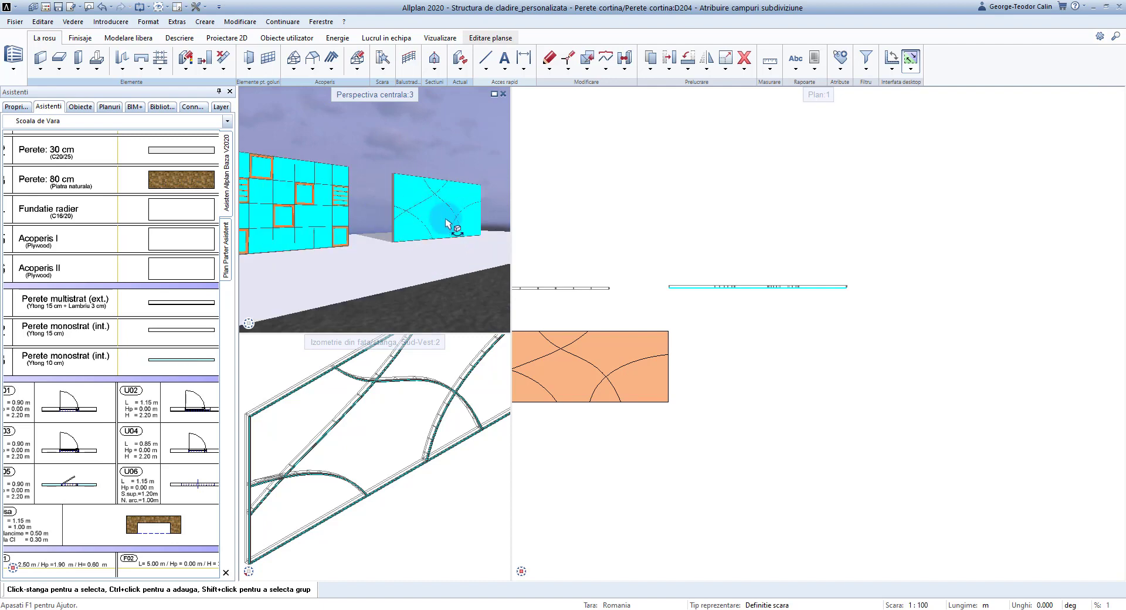
{"action": "scroll", "coordinate": [446, 220], "scroll_direction": "up", "scroll_amount": 3}
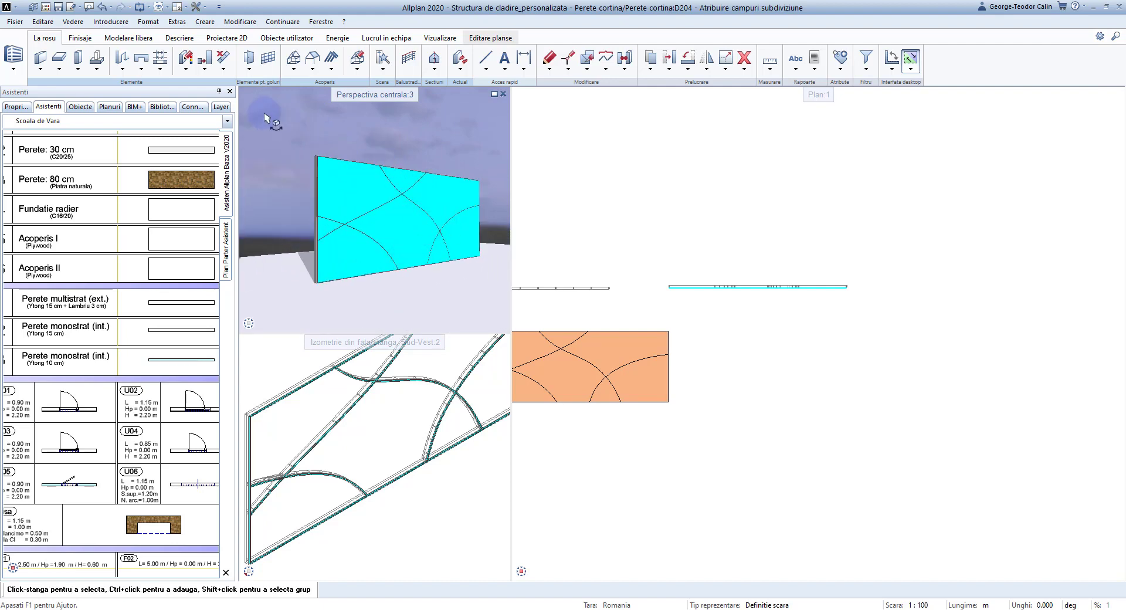
Reopen the facade tool and select the curved facade for assigning objects to its fields
{"action": "left_click", "coordinate": [277, 69]}
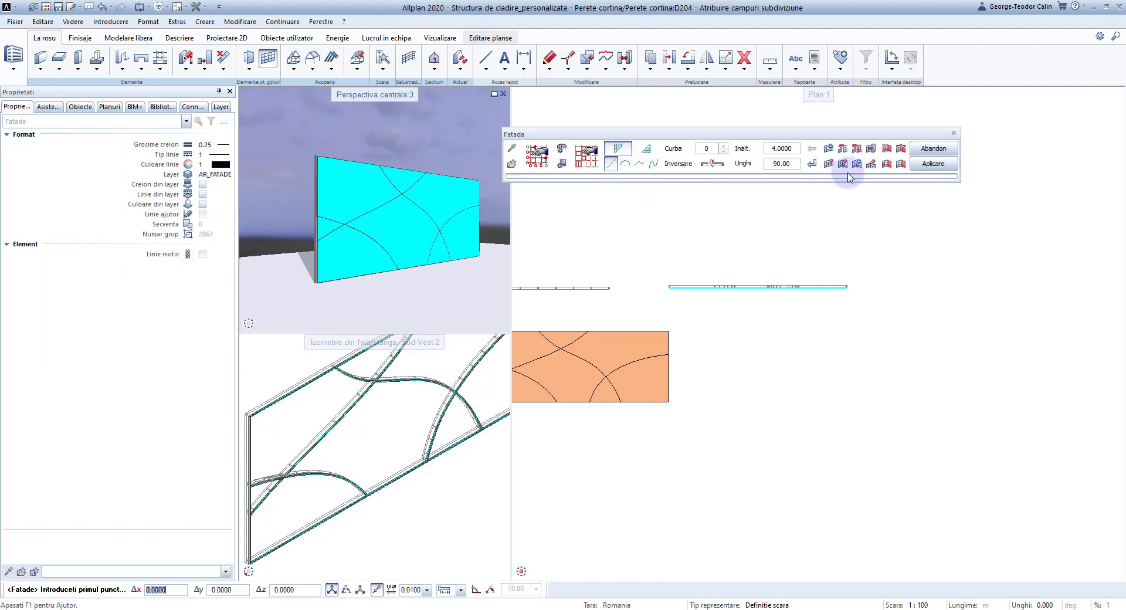
{"action": "left_click", "coordinate": [887, 165]}
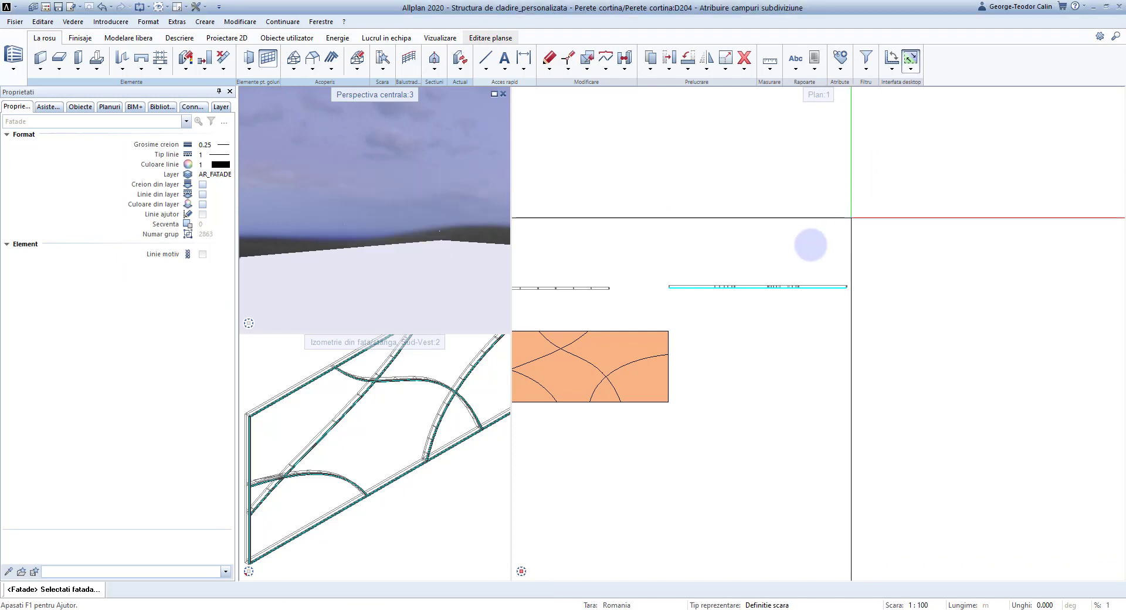
{"action": "left_click", "coordinate": [775, 287]}
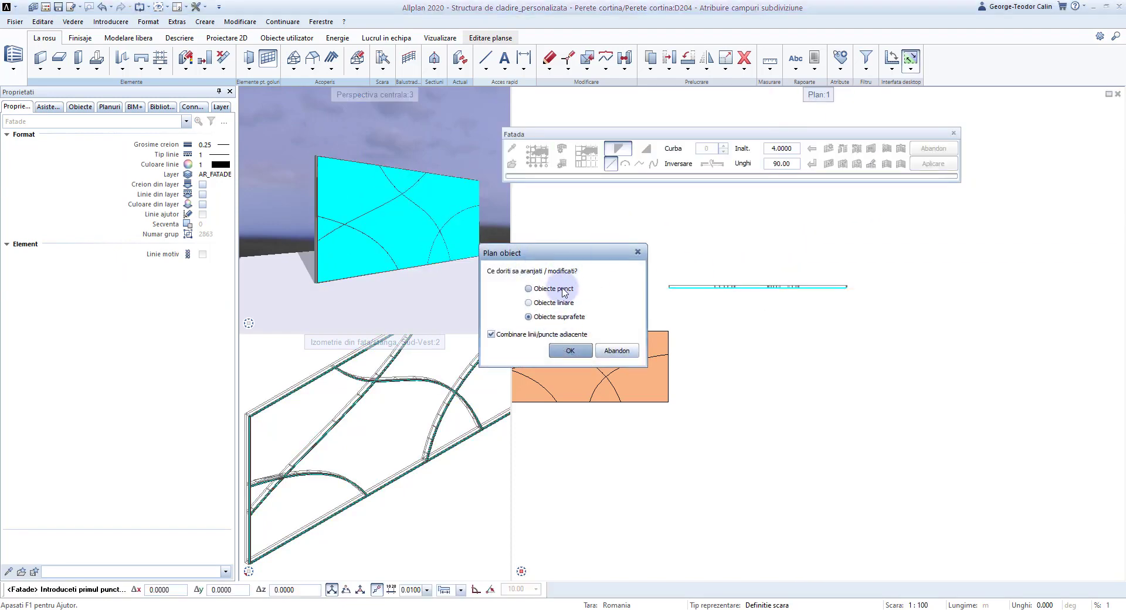
{"action": "left_click", "coordinate": [570, 350]}
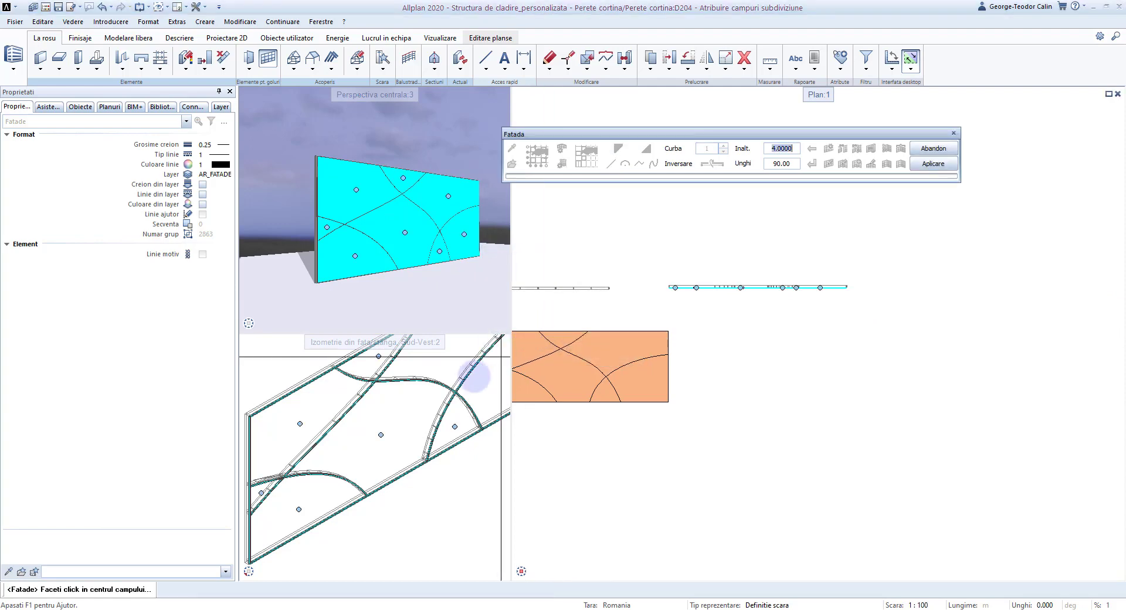
Insert the 002 opening window into the upper-left curved field and apply the change
{"action": "left_click", "coordinate": [299, 424]}
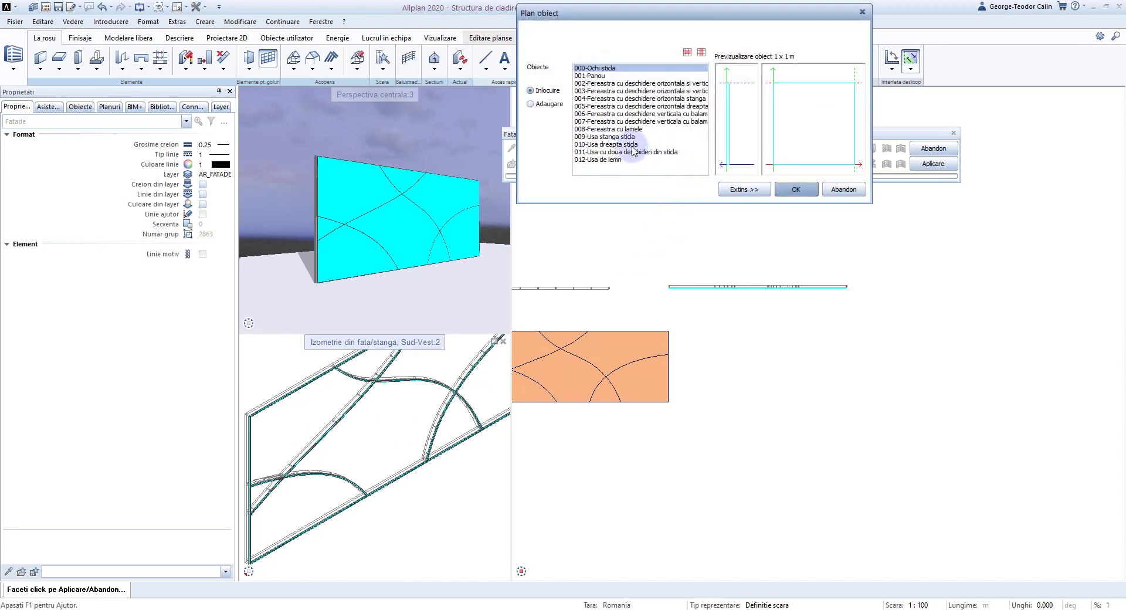
{"action": "left_click", "coordinate": [654, 91]}
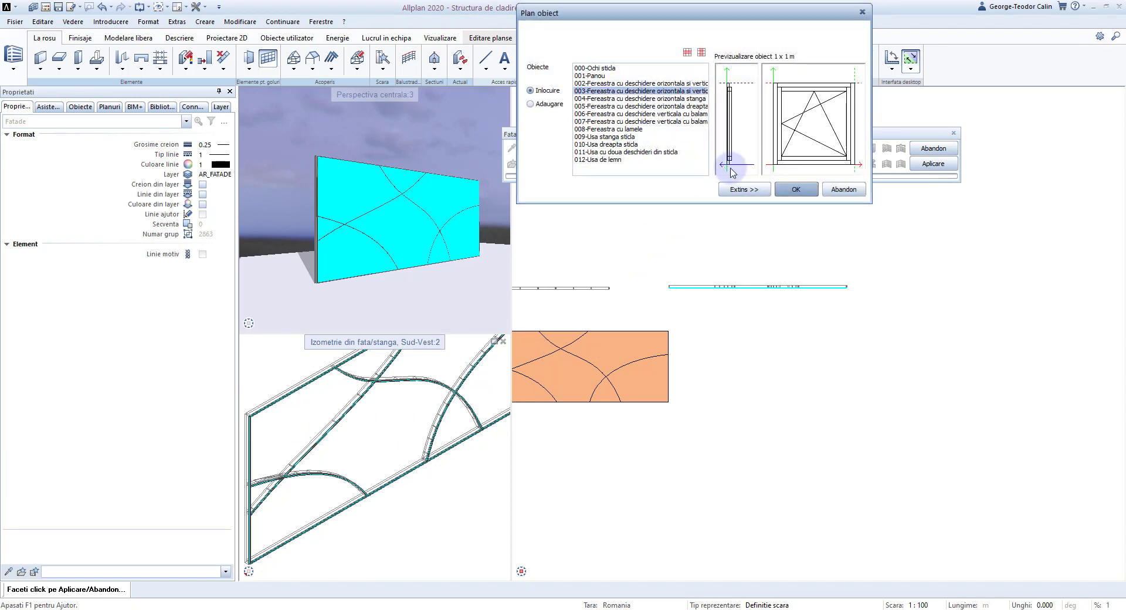
{"action": "left_click", "coordinate": [663, 91]}
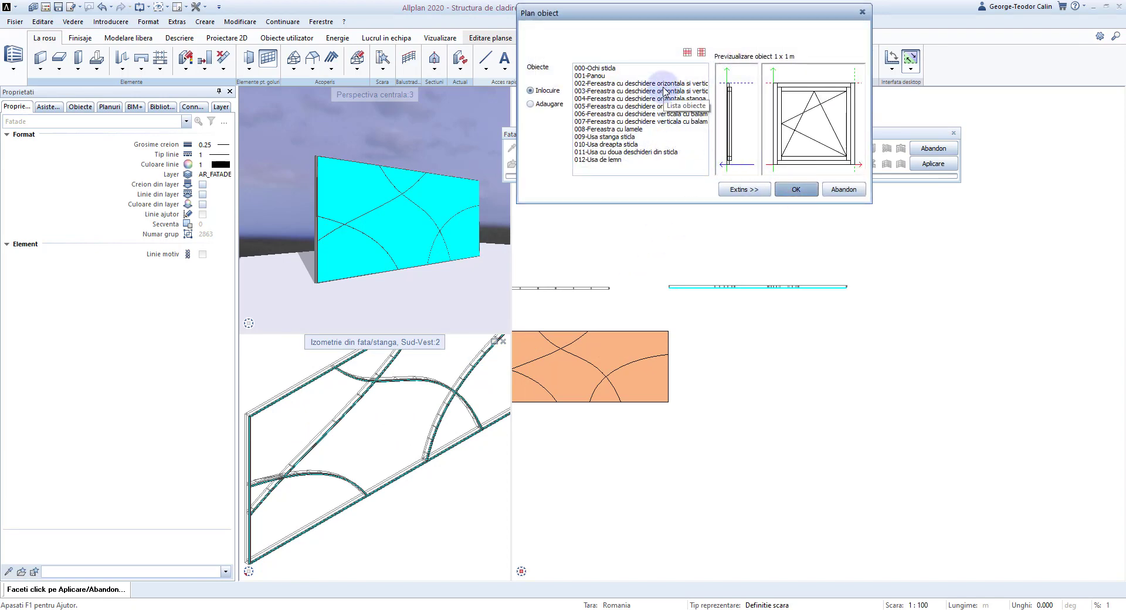
{"action": "left_click", "coordinate": [798, 190]}
{"action": "left_click", "coordinate": [923, 164]}
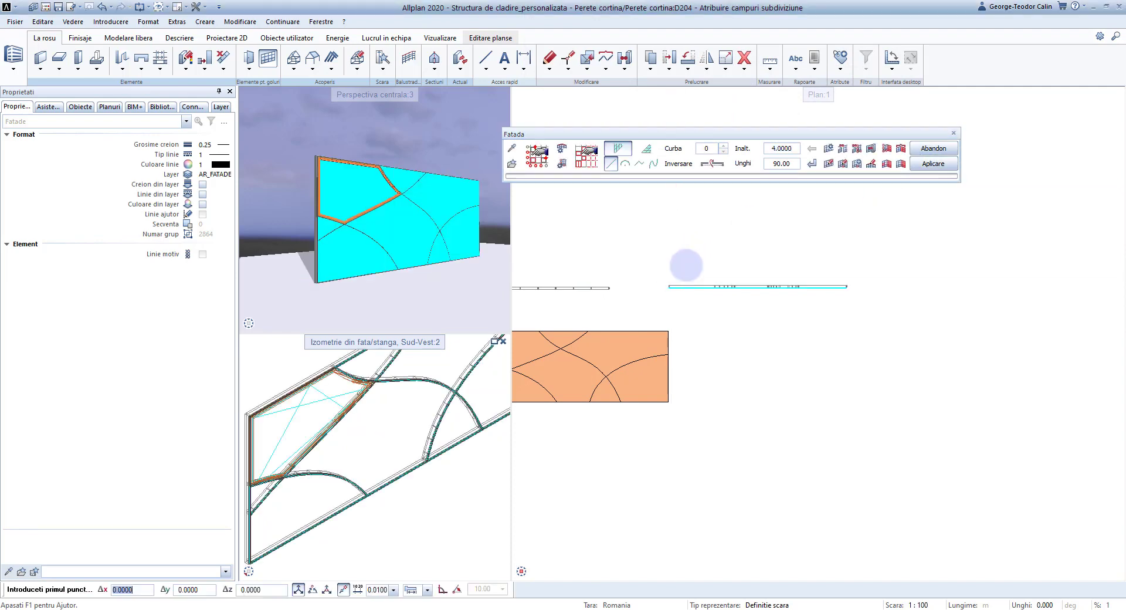
{"action": "scroll", "coordinate": [360, 193], "scroll_direction": "up", "scroll_amount": 3}
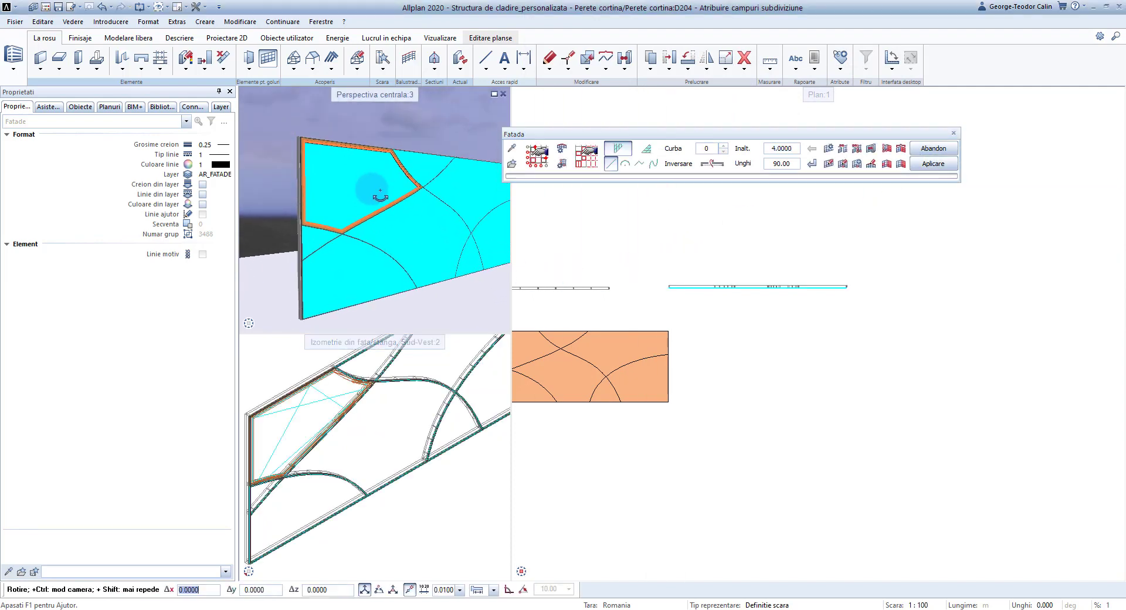
{"action": "scroll", "coordinate": [330, 398], "scroll_direction": "down", "scroll_amount": 2}
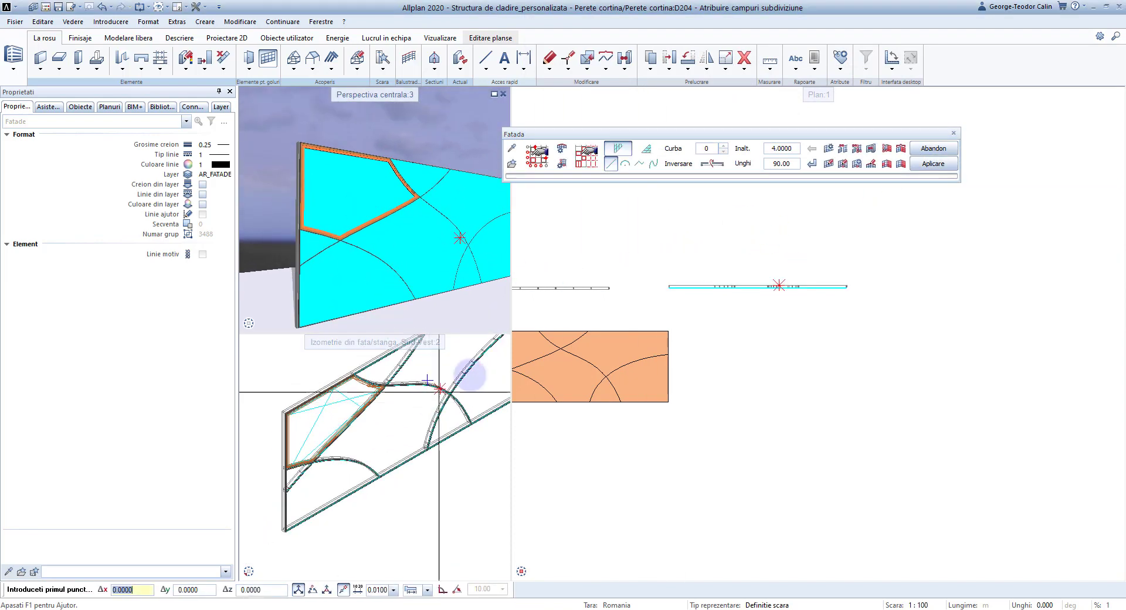
{"action": "key", "text": "Escape"}
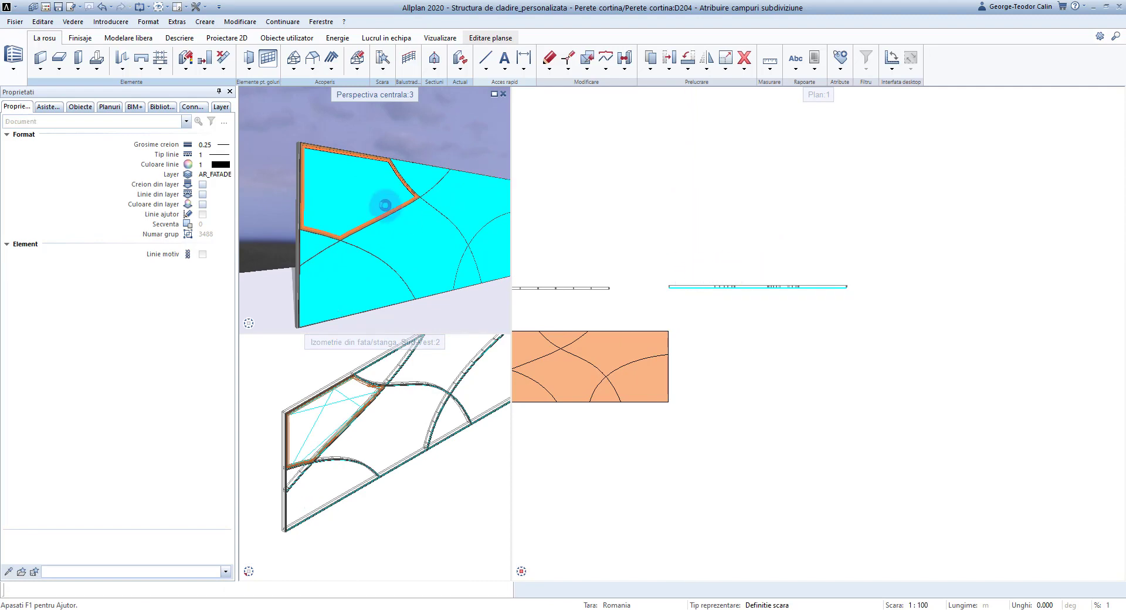
{"action": "scroll", "coordinate": [385, 205], "scroll_direction": "down", "scroll_amount": 3}
{"action": "scroll", "coordinate": [441, 403], "scroll_direction": "down", "scroll_amount": 2}
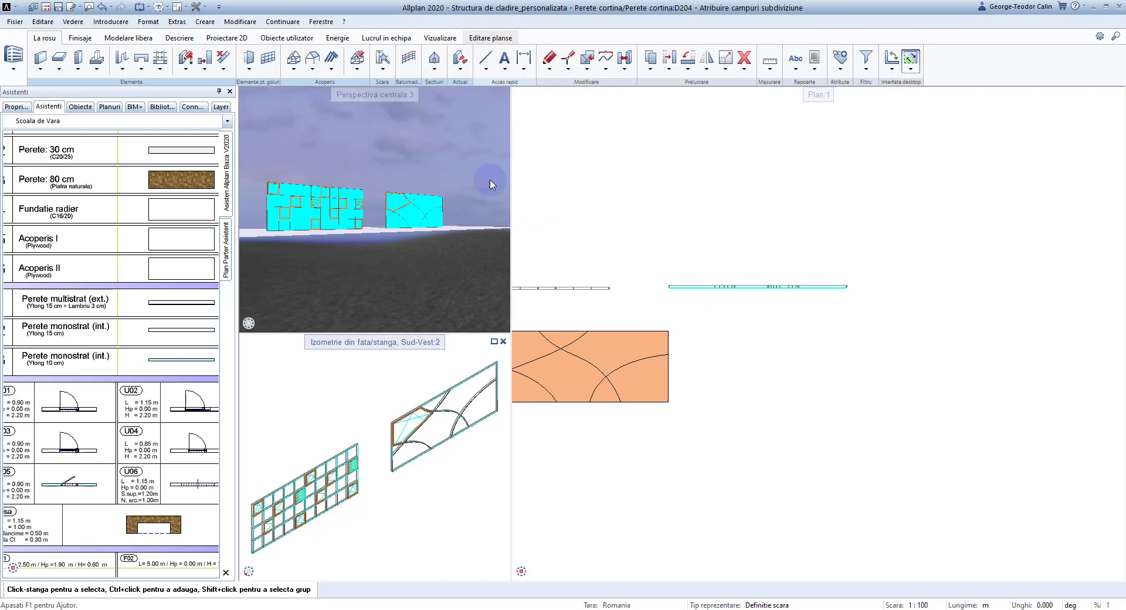
Start a new facade, dismiss the motif-line warning, and reset subdivision to plain 1.000 m divisions
{"action": "left_click", "coordinate": [267, 61]}
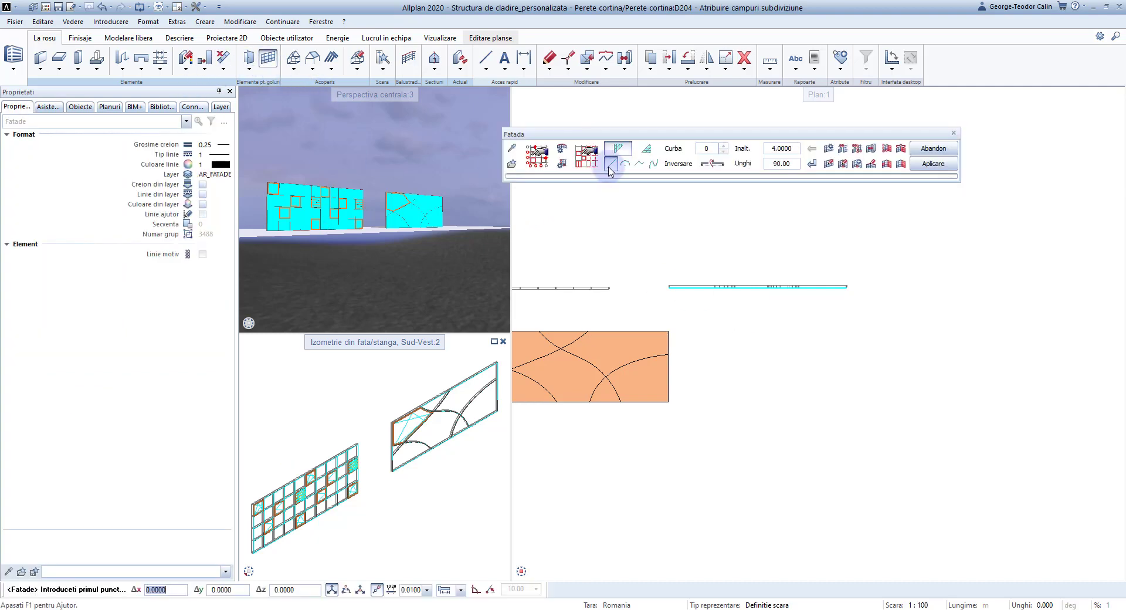
{"action": "left_click", "coordinate": [537, 167]}
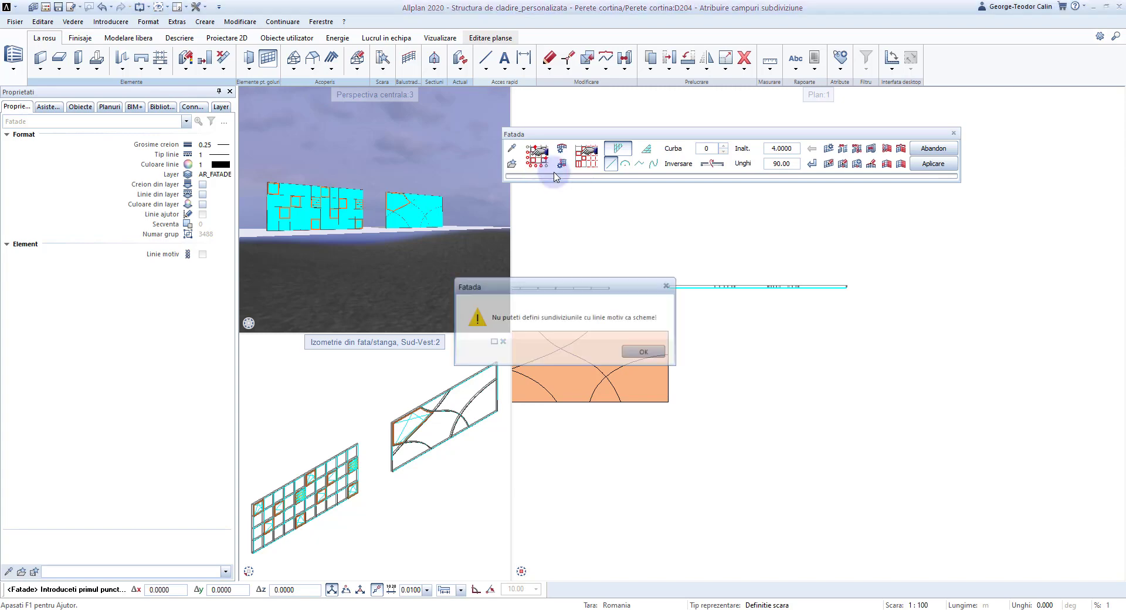
{"action": "left_click", "coordinate": [643, 353]}
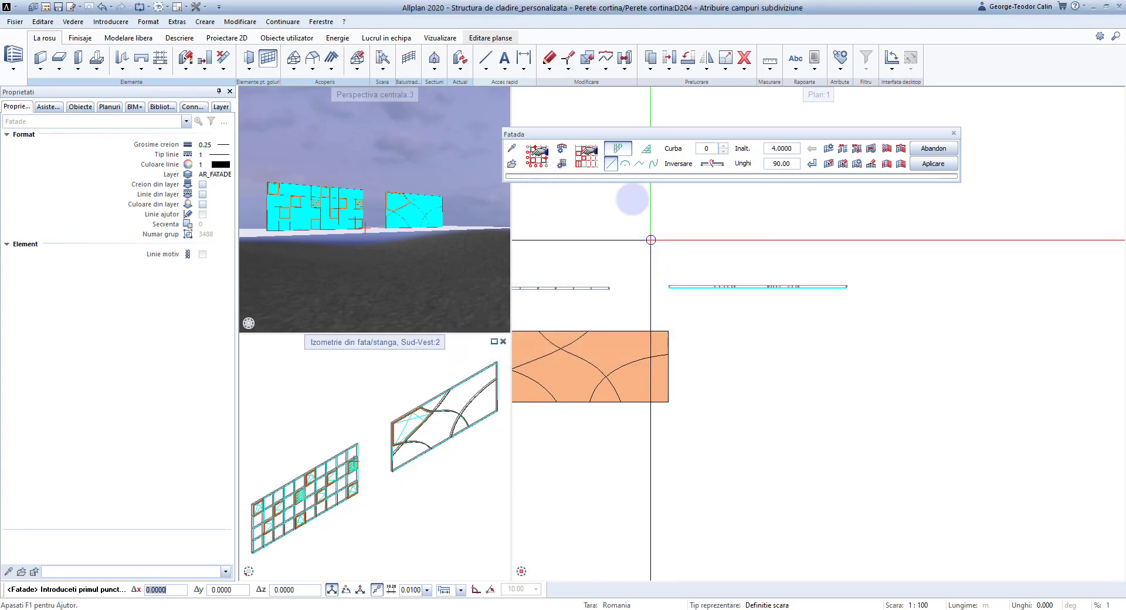
{"action": "left_click", "coordinate": [586, 155]}
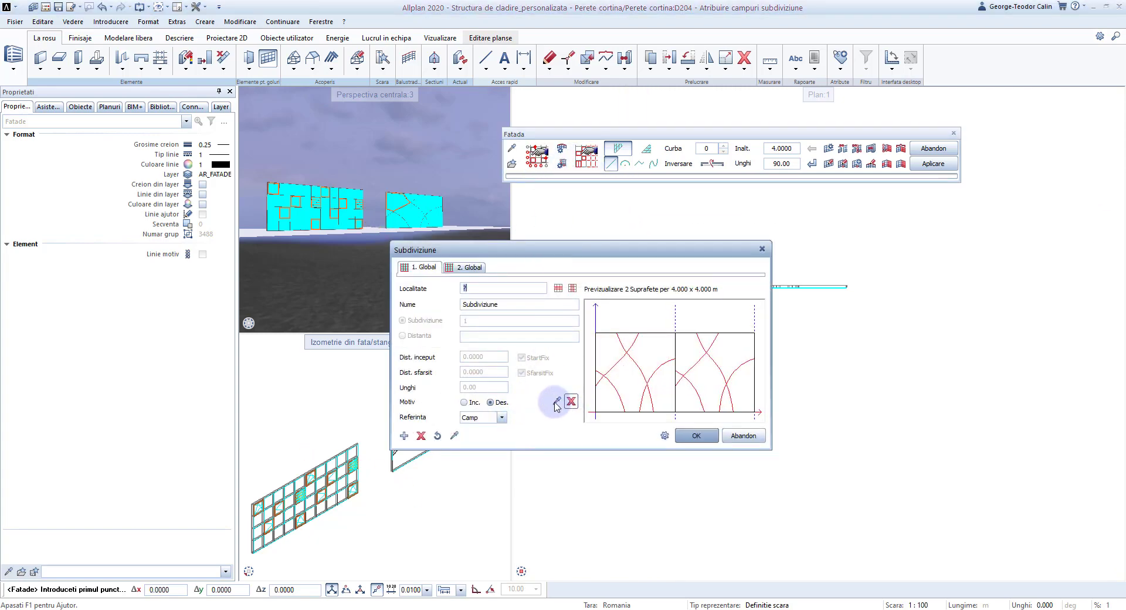
{"action": "left_click", "coordinate": [441, 436]}
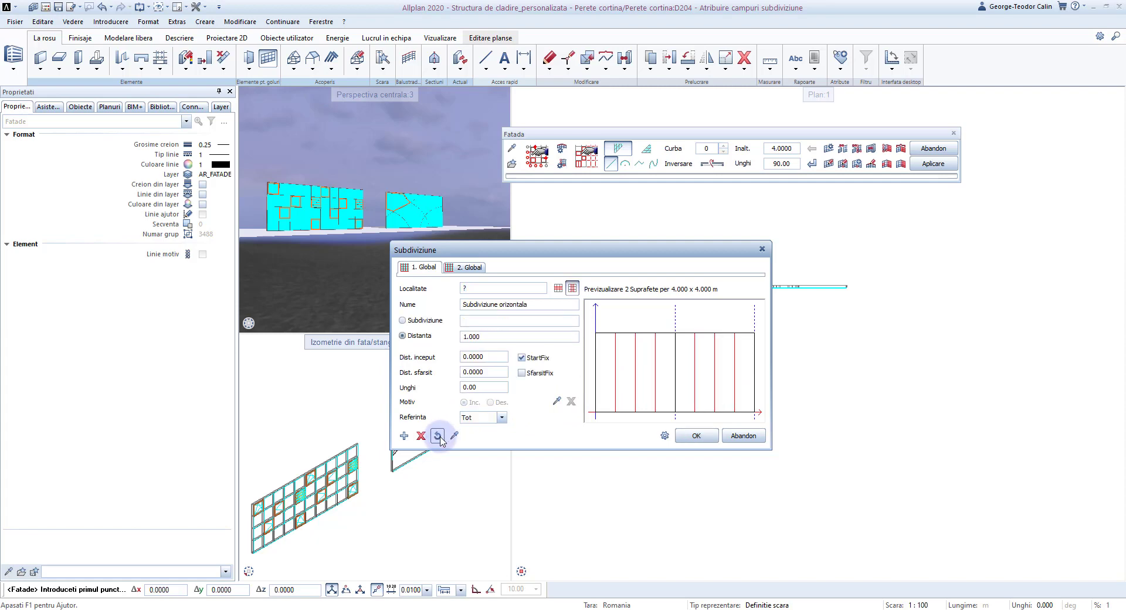
{"action": "left_click", "coordinate": [696, 435]}
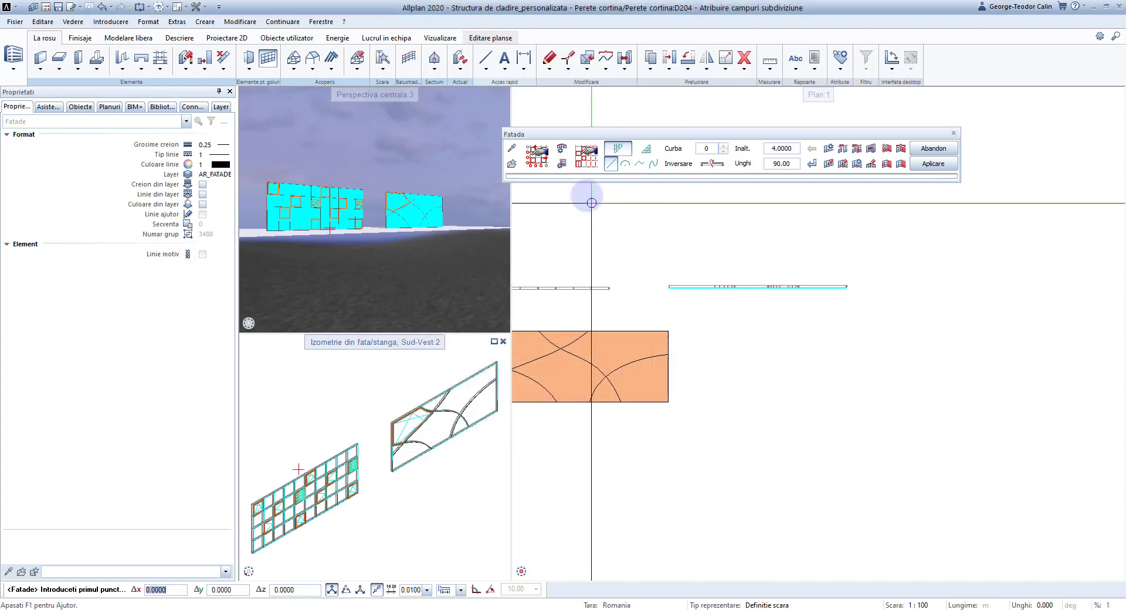
{"action": "left_click", "coordinate": [537, 156]}
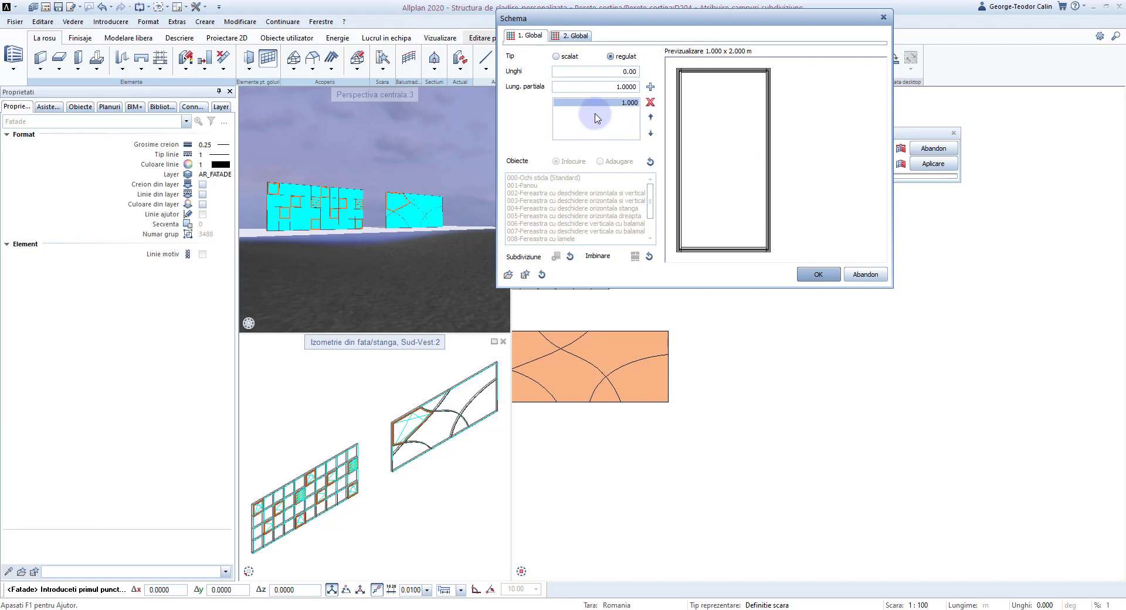
Set the facade grid columns to widths of 1, 2, 1 and 1 m
{"action": "double_click", "coordinate": [651, 87]}
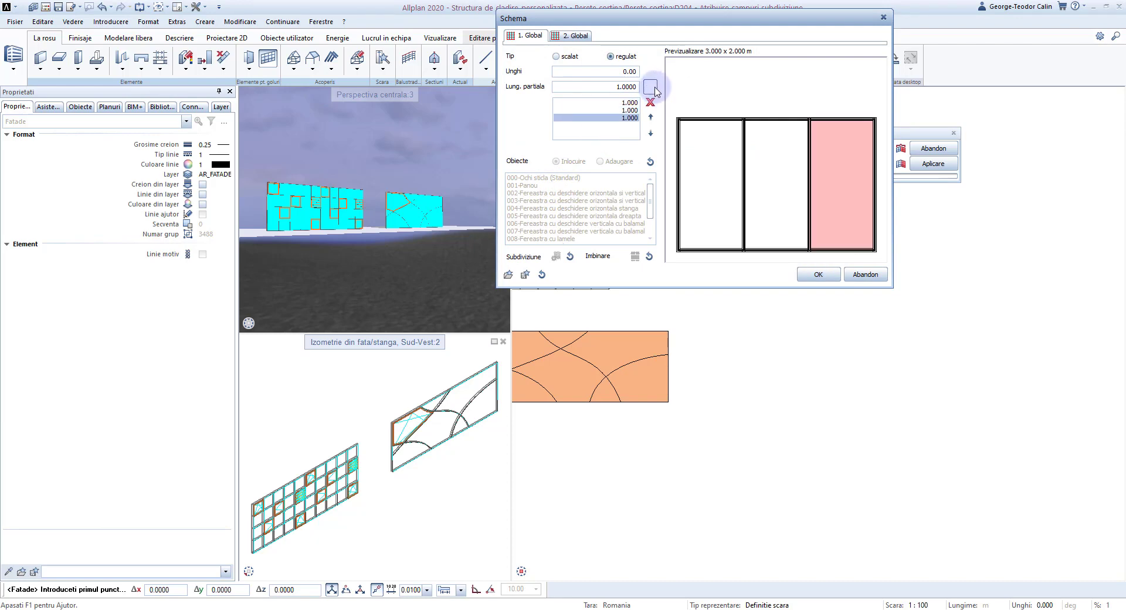
{"action": "left_click", "coordinate": [651, 87]}
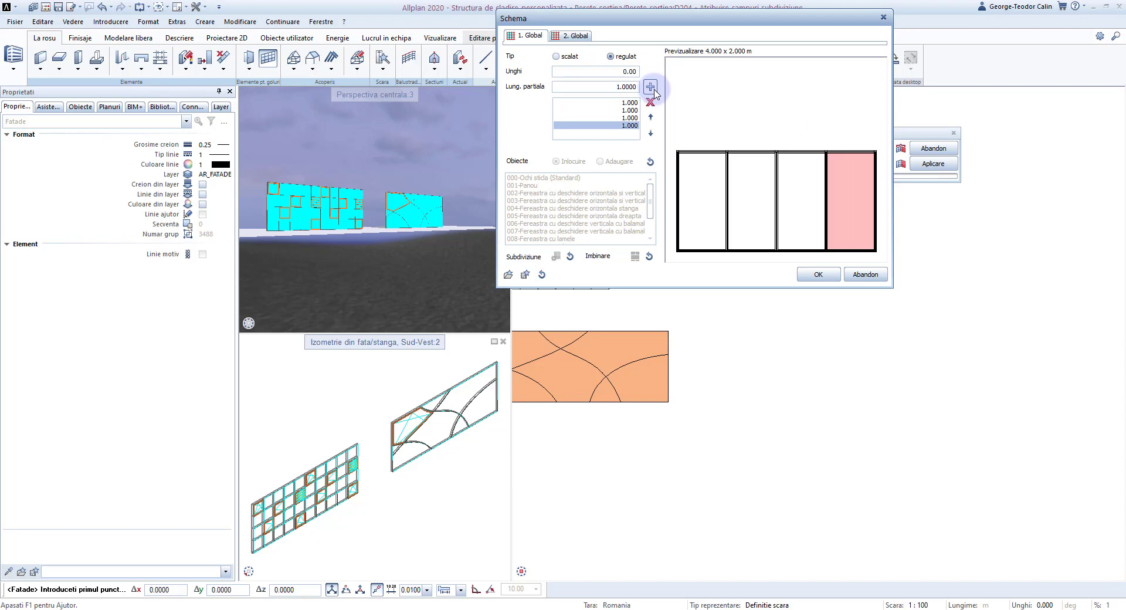
{"action": "left_click", "coordinate": [632, 111]}
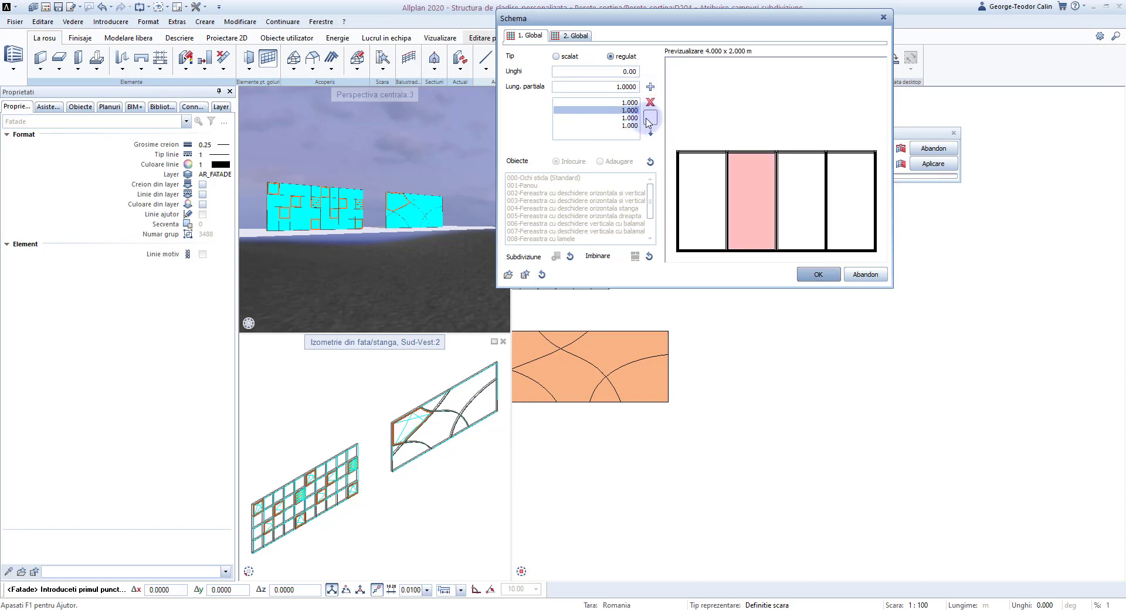
{"action": "double_click", "coordinate": [632, 90]}
{"action": "type", "text": "2"}
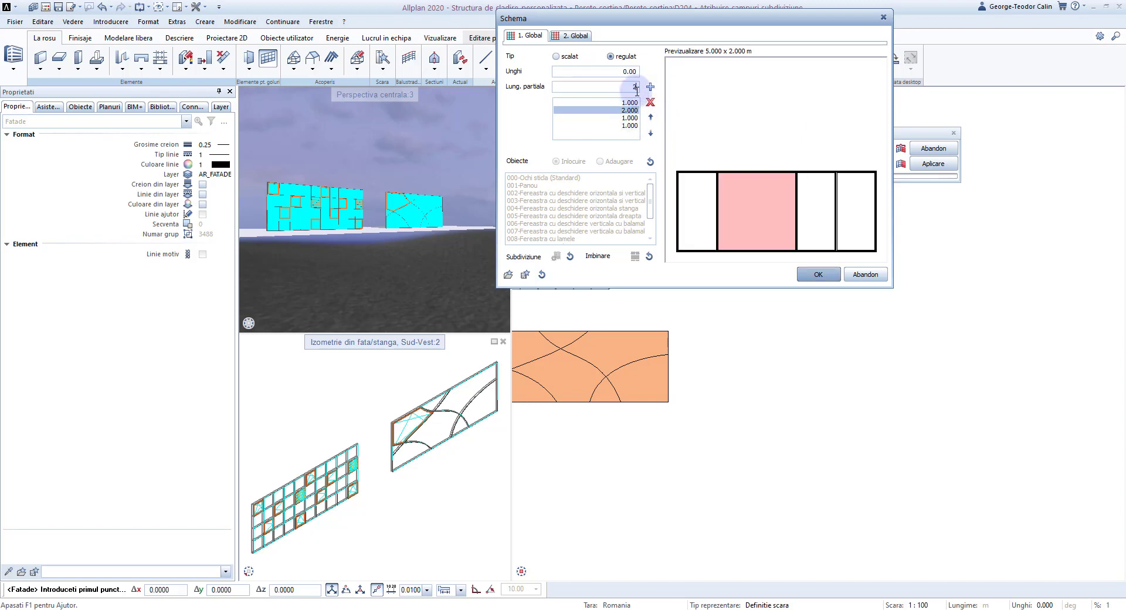
{"action": "left_click", "coordinate": [712, 129]}
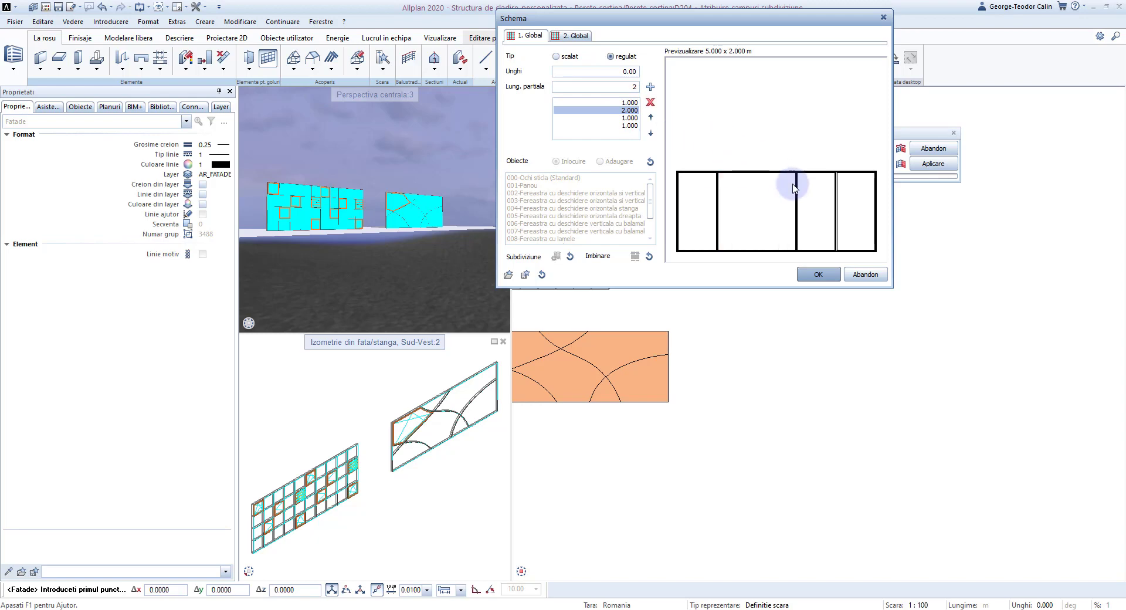
Set four 1.000 m row heights and confirm the 5.000 x 4.000 m grid scheme
{"action": "left_click", "coordinate": [581, 37]}
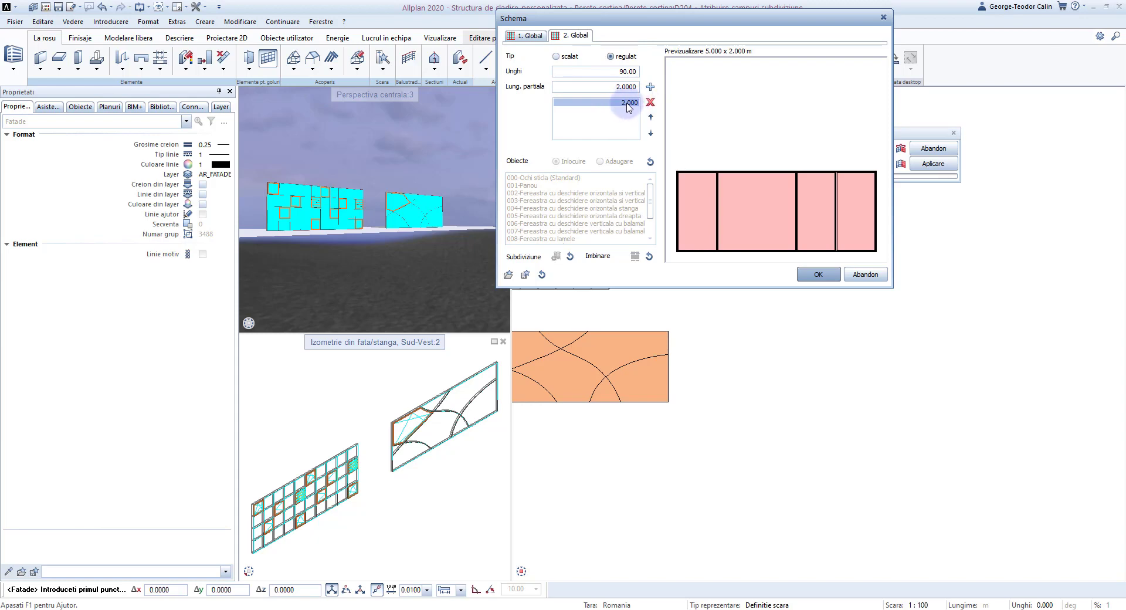
{"action": "left_click", "coordinate": [651, 87]}
{"action": "left_click", "coordinate": [650, 88]}
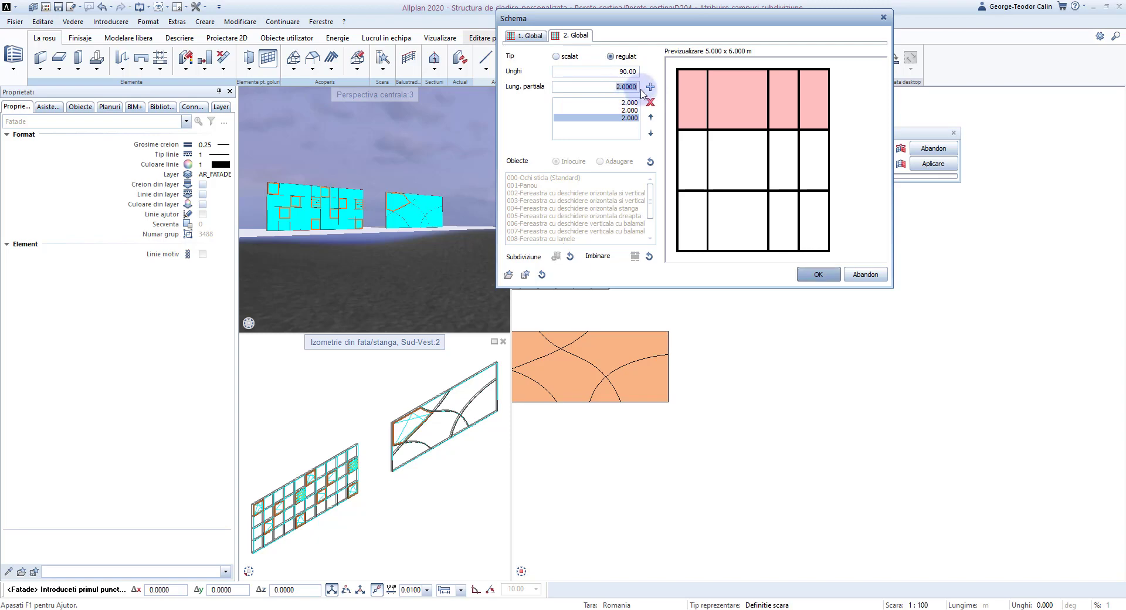
{"action": "type", "text": "1"}
{"action": "left_click", "coordinate": [629, 110]}
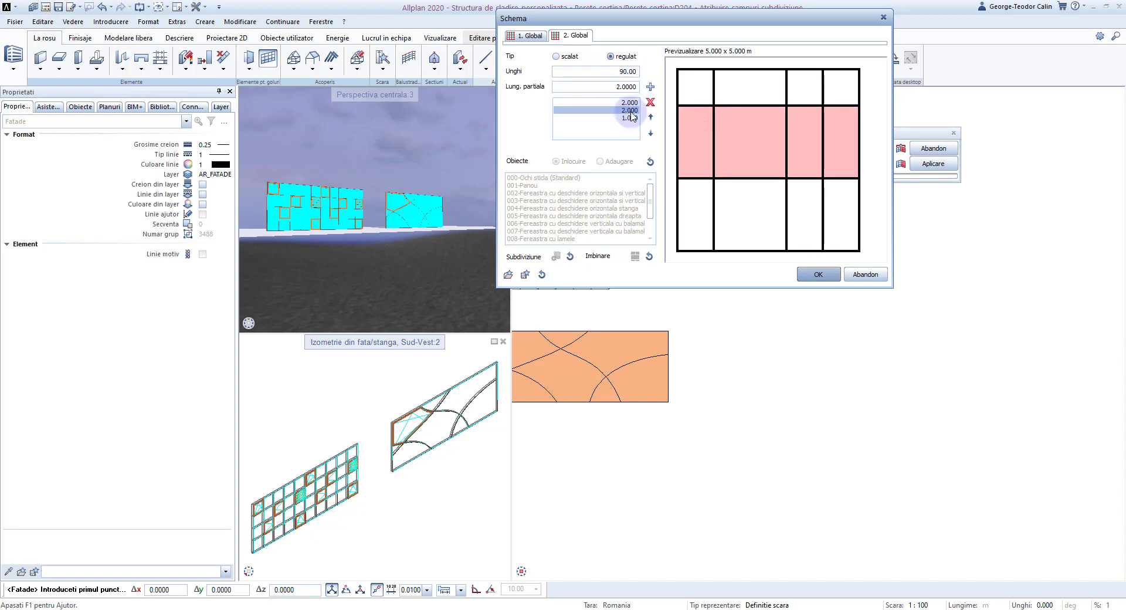
{"action": "double_click", "coordinate": [628, 87]}
{"action": "type", "text": "1"}
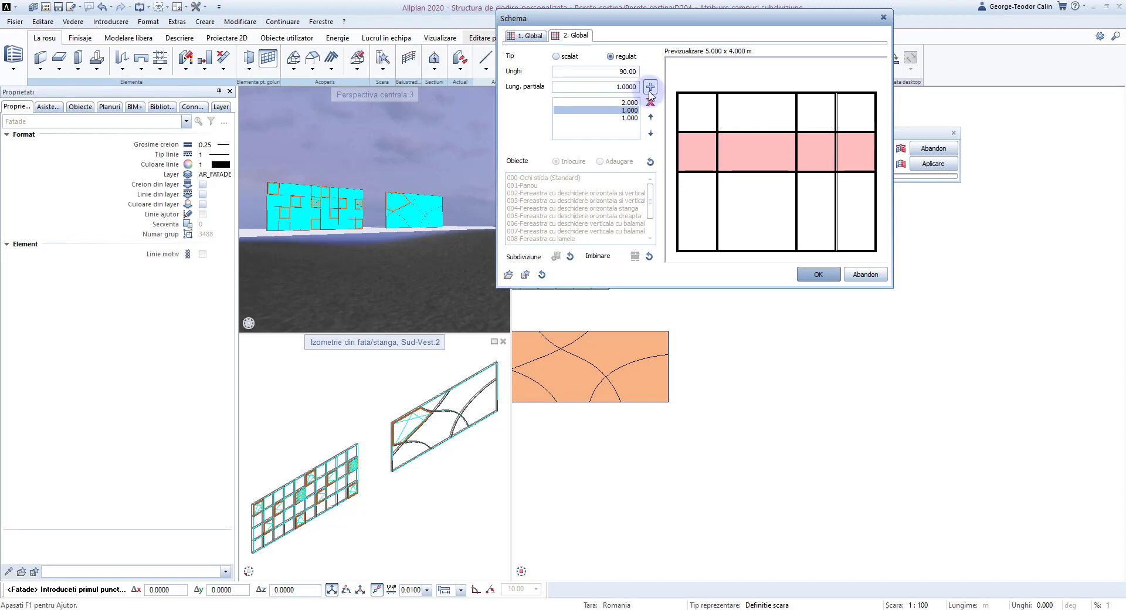
{"action": "left_click", "coordinate": [649, 91]}
{"action": "left_click", "coordinate": [629, 103]}
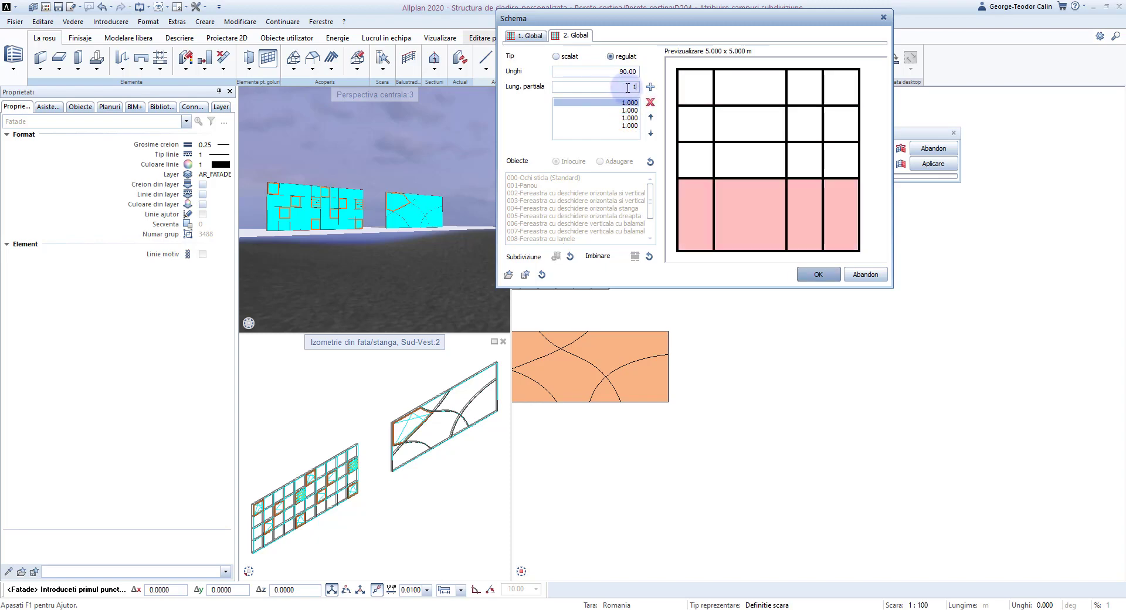
{"action": "left_click", "coordinate": [801, 275]}
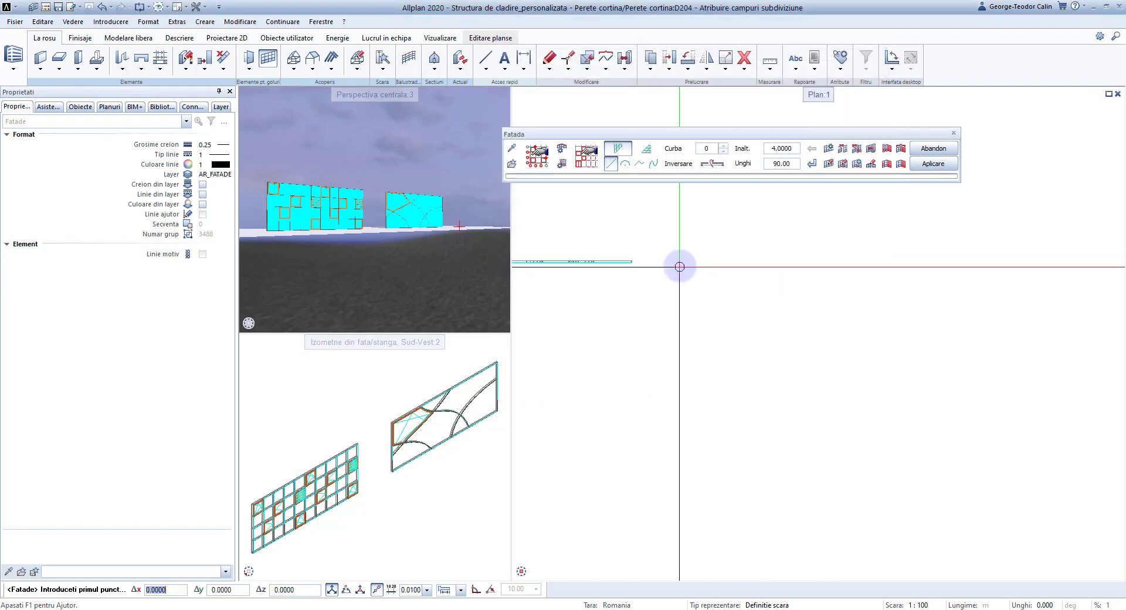
Place a 10 m gridded facade right of the existing facades and orbit the view to check it
{"action": "left_click", "coordinate": [695, 287]}
{"action": "type", "text": "10"}
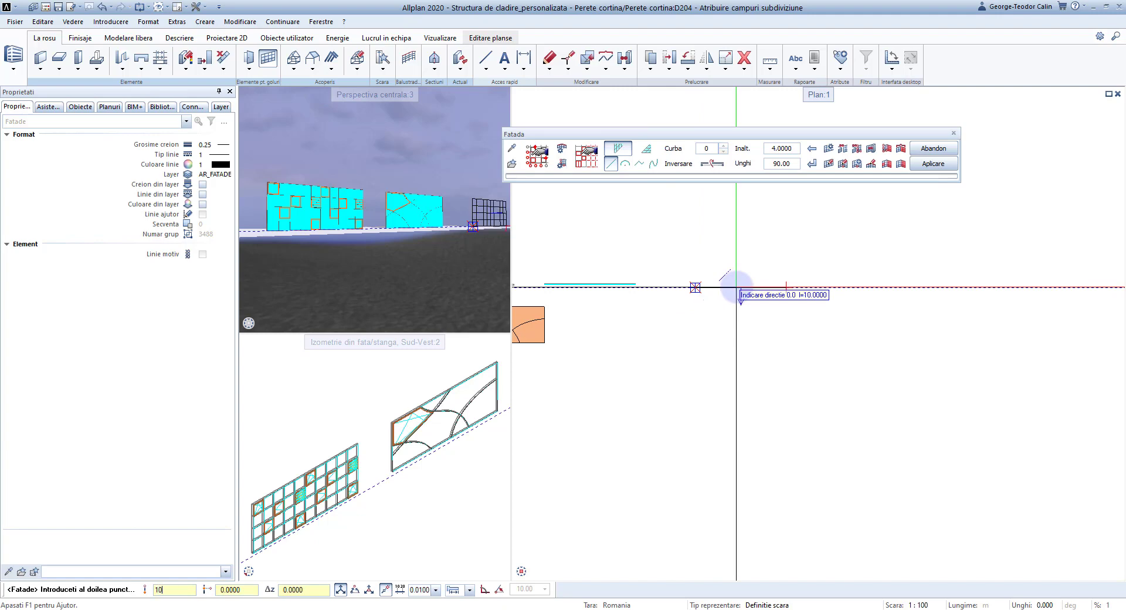
{"action": "key", "text": "Return"}
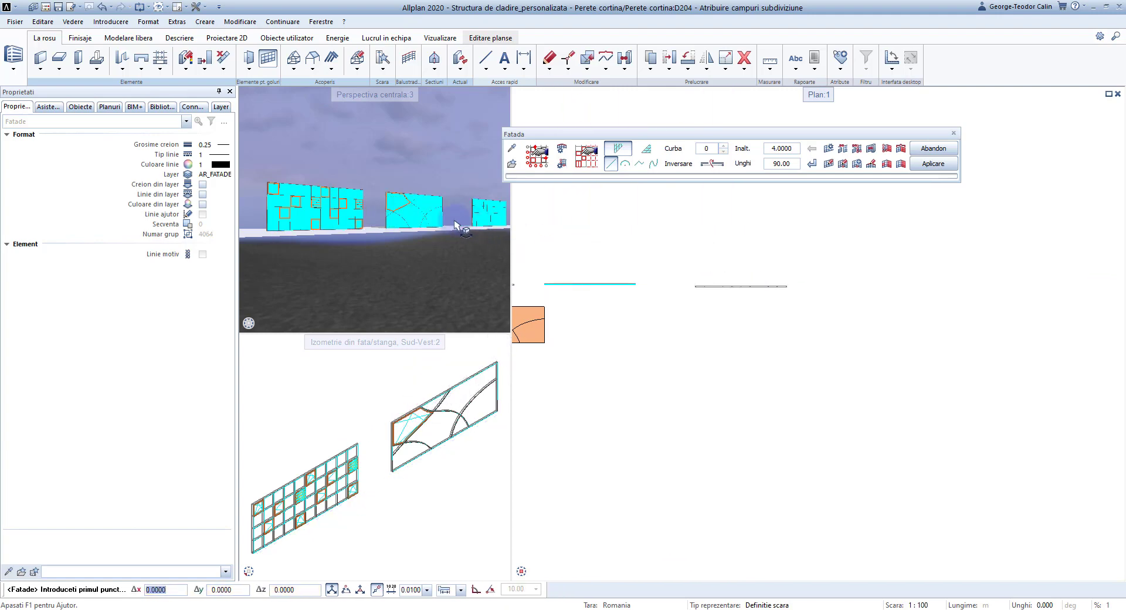
{"action": "scroll", "coordinate": [455, 224], "scroll_direction": "up", "scroll_amount": 2}
{"action": "scroll", "coordinate": [450, 226], "scroll_direction": "up", "scroll_amount": 2}
{"action": "scroll", "coordinate": [450, 241], "scroll_direction": "up", "scroll_amount": 2}
{"action": "scroll", "coordinate": [434, 246], "scroll_direction": "up", "scroll_amount": 1}
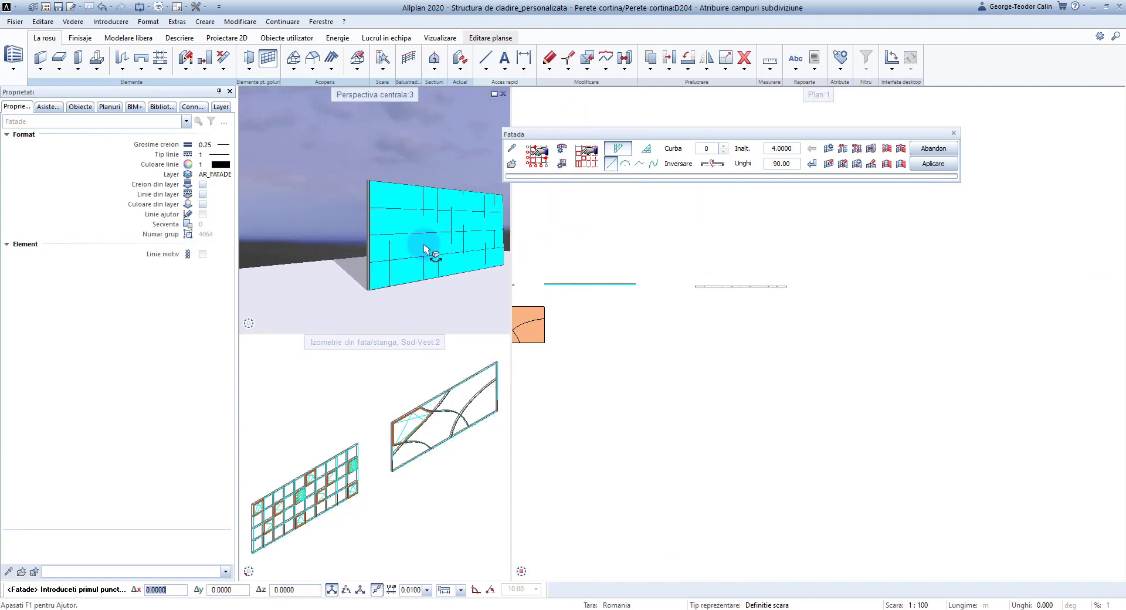
{"action": "mouse_move", "coordinate": [426, 250]}
{"action": "middle_mouse_down"}
{"action": "mouse_move", "coordinate": [281, 208]}
{"action": "mouse_move", "coordinate": [415, 246]}
{"action": "mouse_move", "coordinate": [562, 251]}
{"action": "middle_mouse_up"}
{"action": "key", "text": "Escape"}
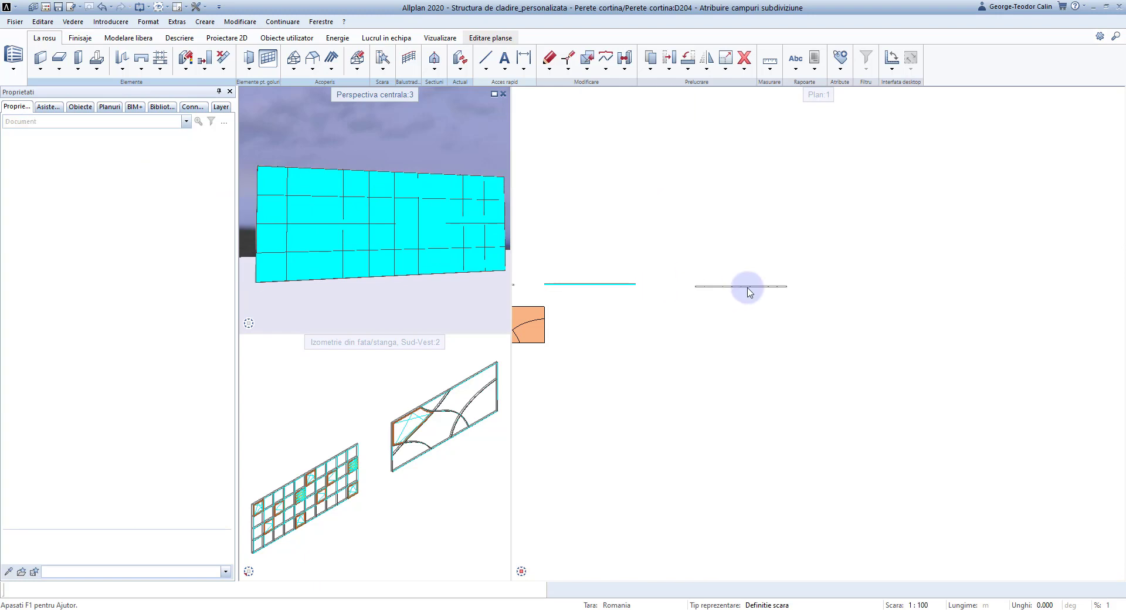
{"action": "right_click", "coordinate": [749, 287]}
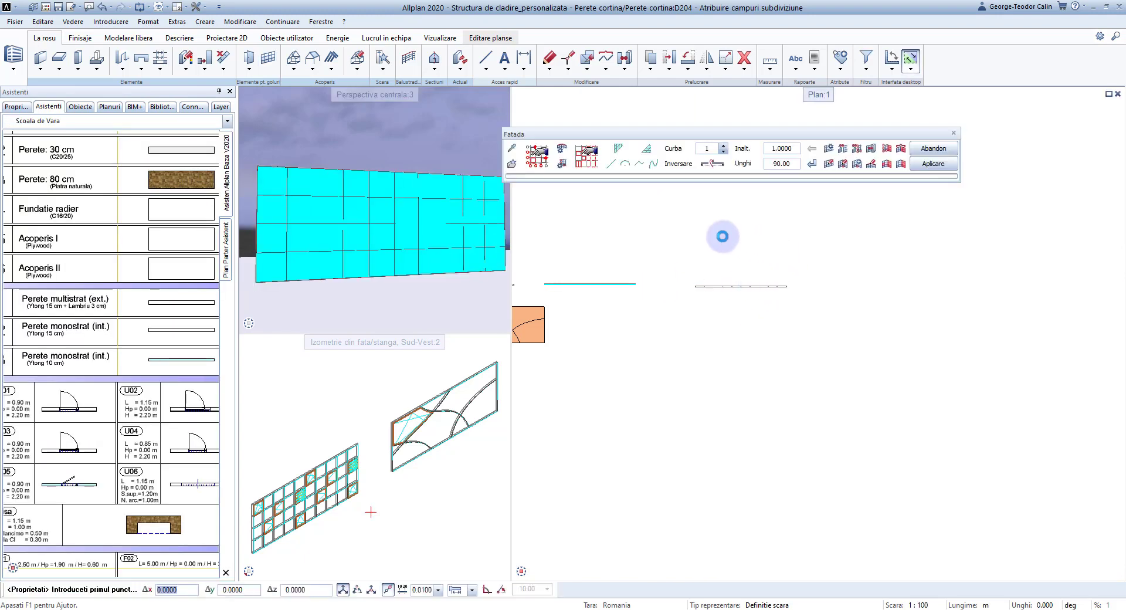
Apply the 01d Conectata vizibil facade favourite to the gridded curtain wall and inspect it in perspective
{"action": "left_click", "coordinate": [511, 163]}
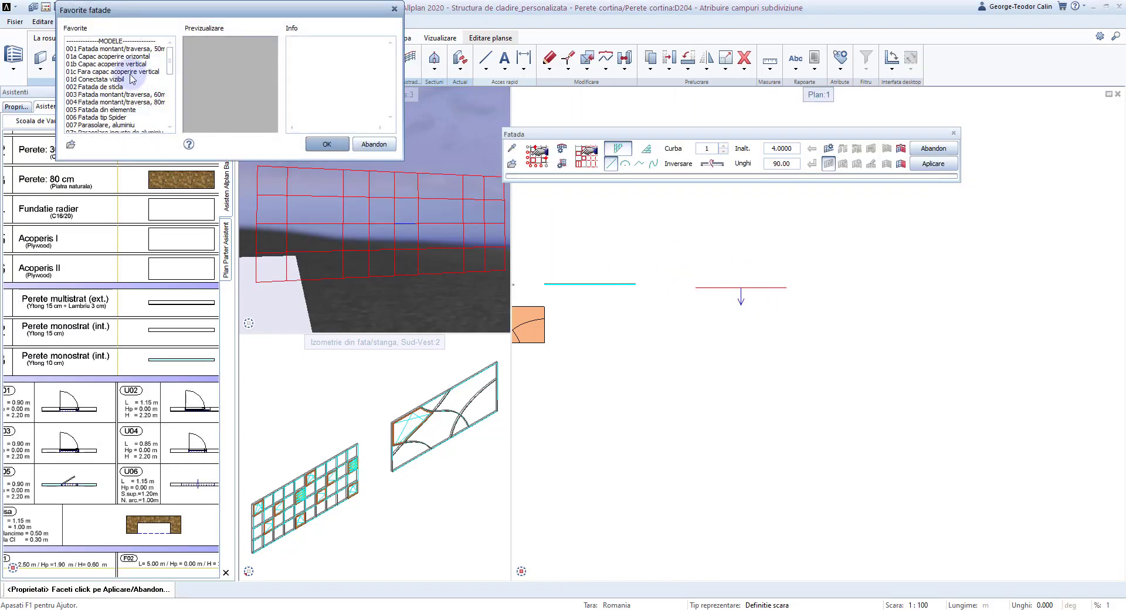
{"action": "left_click", "coordinate": [131, 73]}
{"action": "left_click", "coordinate": [117, 86]}
{"action": "left_click", "coordinate": [117, 73]}
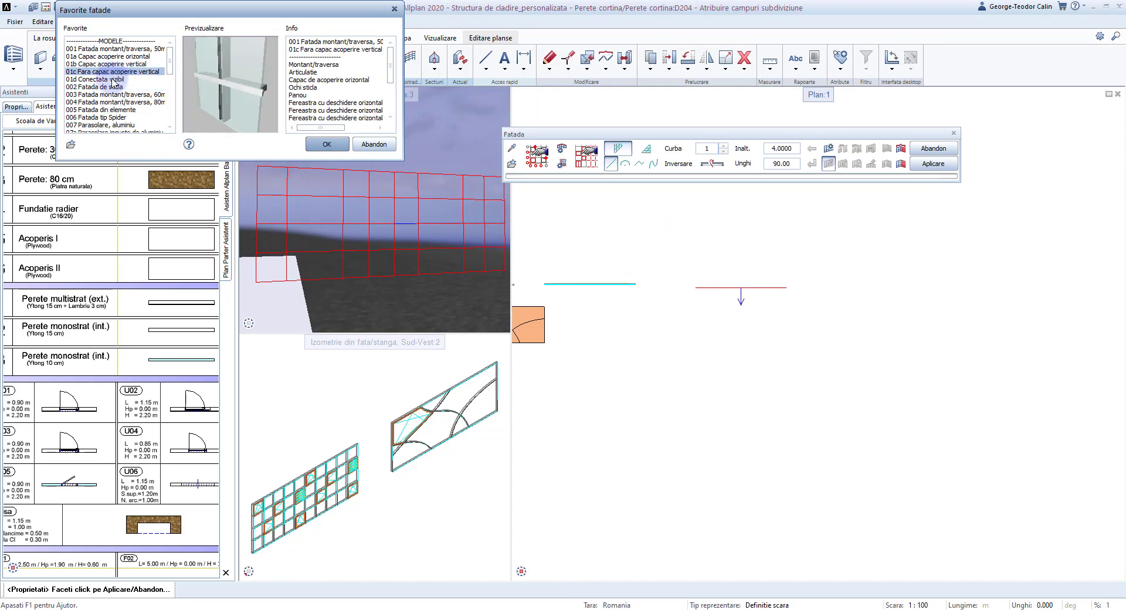
{"action": "left_click", "coordinate": [112, 80]}
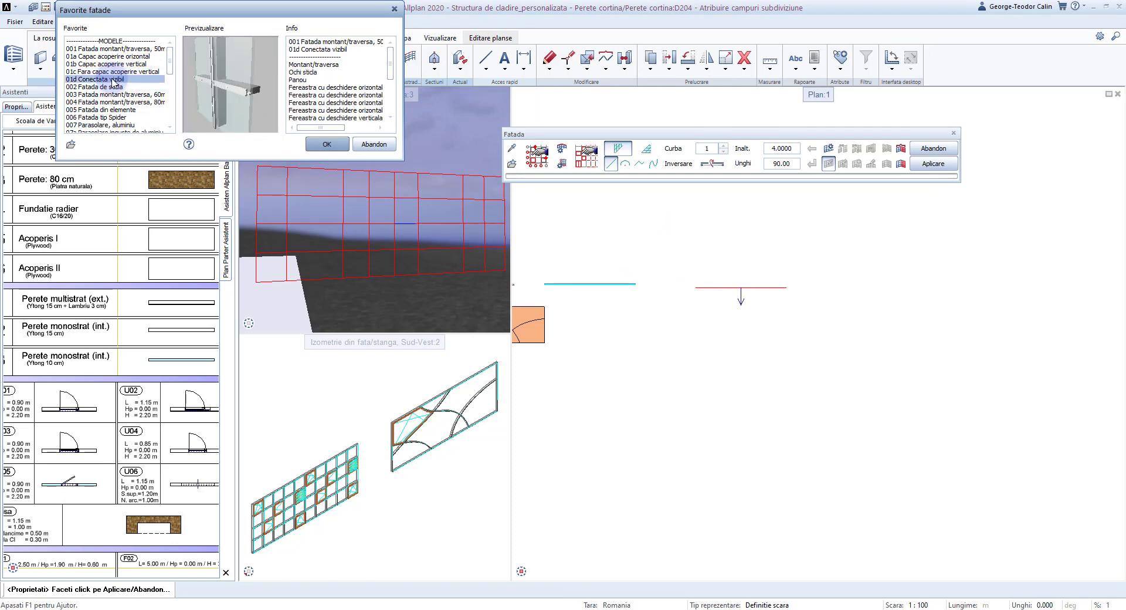
{"action": "left_click", "coordinate": [328, 146]}
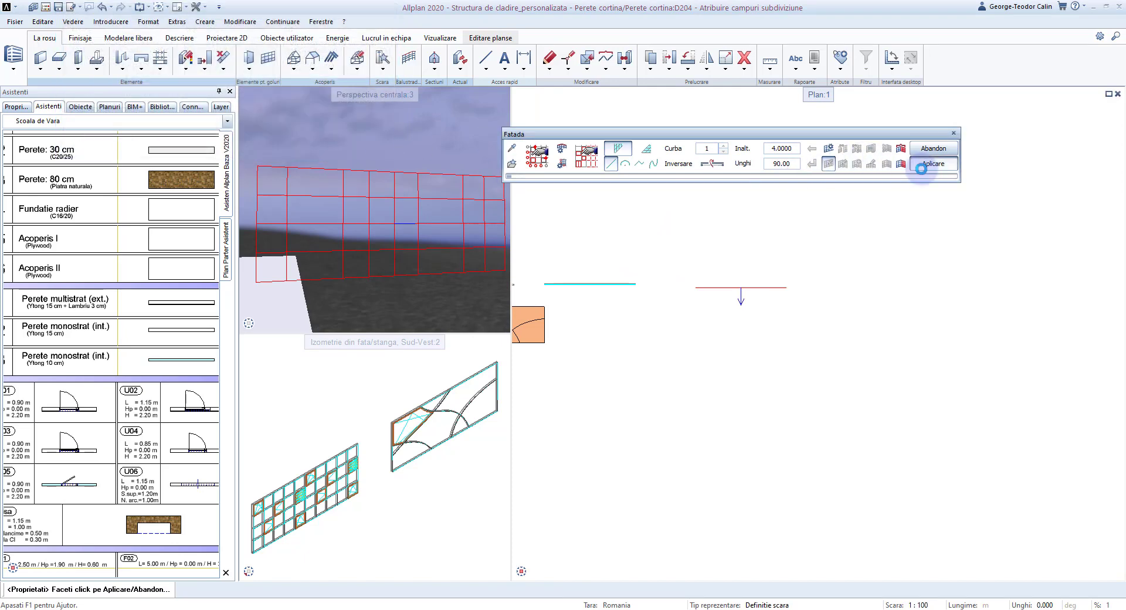
{"action": "left_click", "coordinate": [921, 168]}
{"action": "mouse_move", "coordinate": [388, 219]}
{"action": "left_mouse_down"}
{"action": "mouse_move", "coordinate": [417, 159]}
{"action": "mouse_move", "coordinate": [474, 201]}
{"action": "left_mouse_up"}
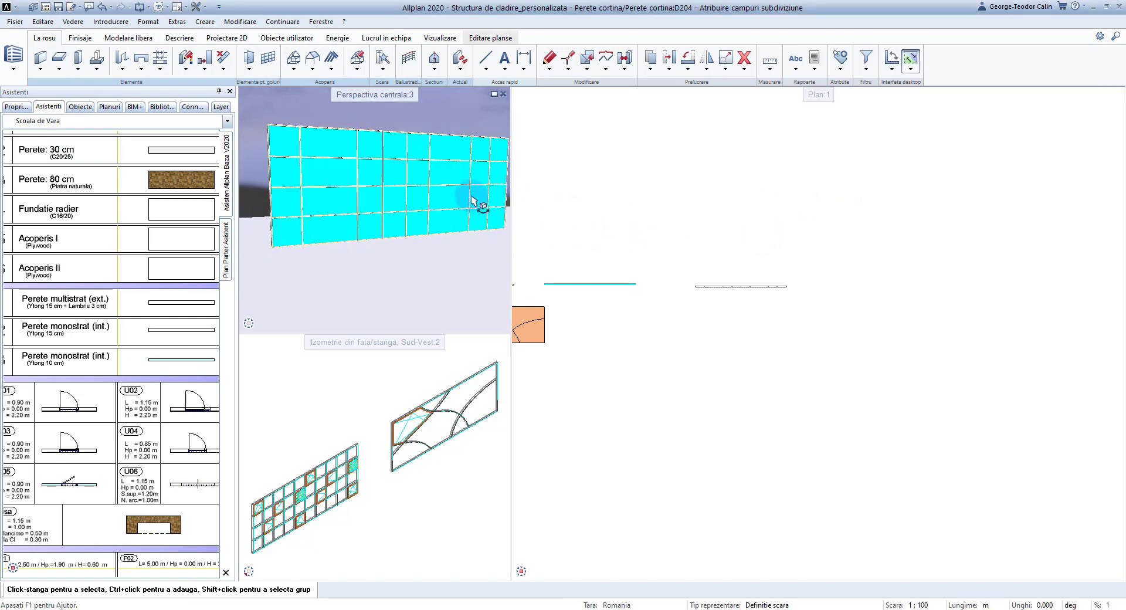
{"action": "scroll", "coordinate": [474, 201], "scroll_direction": "down", "scroll_amount": 5}
{"action": "scroll", "coordinate": [449, 212], "scroll_direction": "up", "scroll_amount": 5}
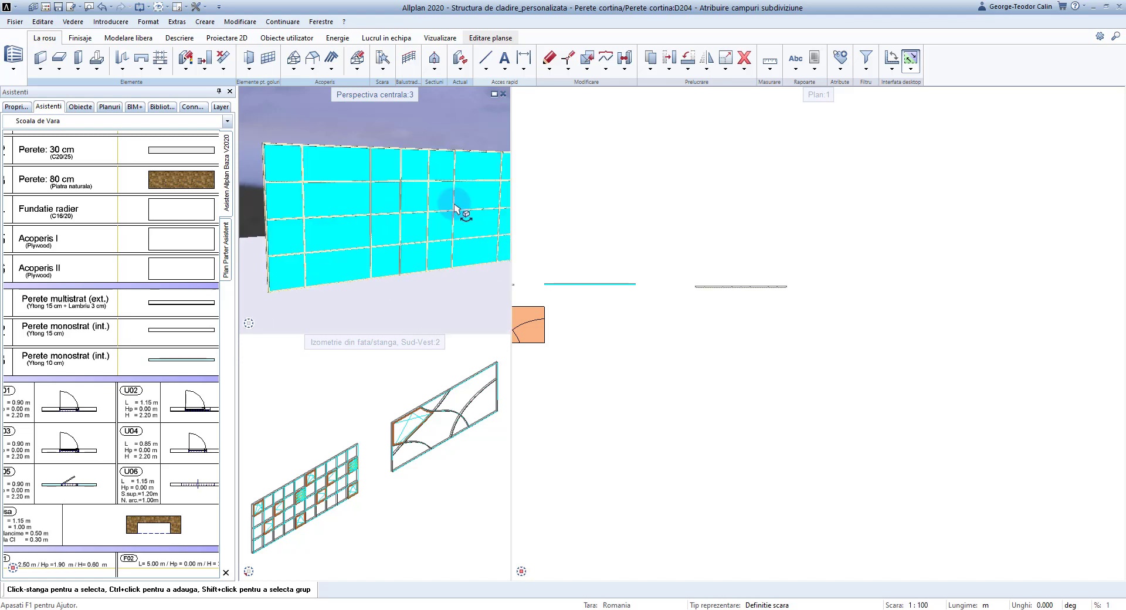
{"action": "left_click_drag", "start_coordinate": [392, 221], "coordinate": [415, 226]}
{"action": "left_click", "coordinate": [272, 65]}
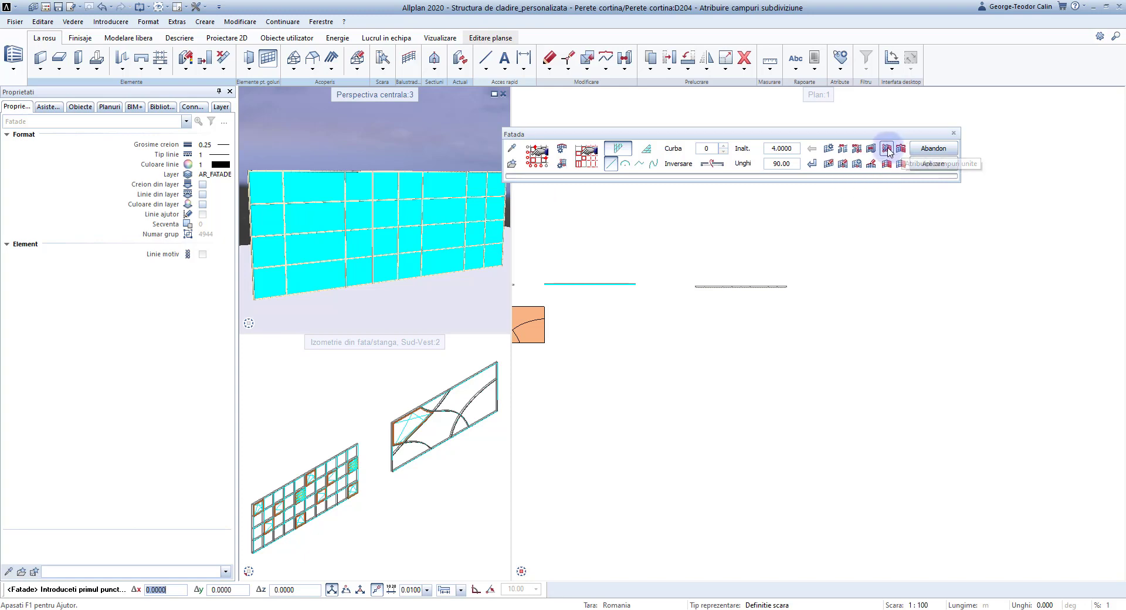
Select the gridded facade and remove a field line to merge adjacent grid panels
{"action": "left_click", "coordinate": [900, 151]}
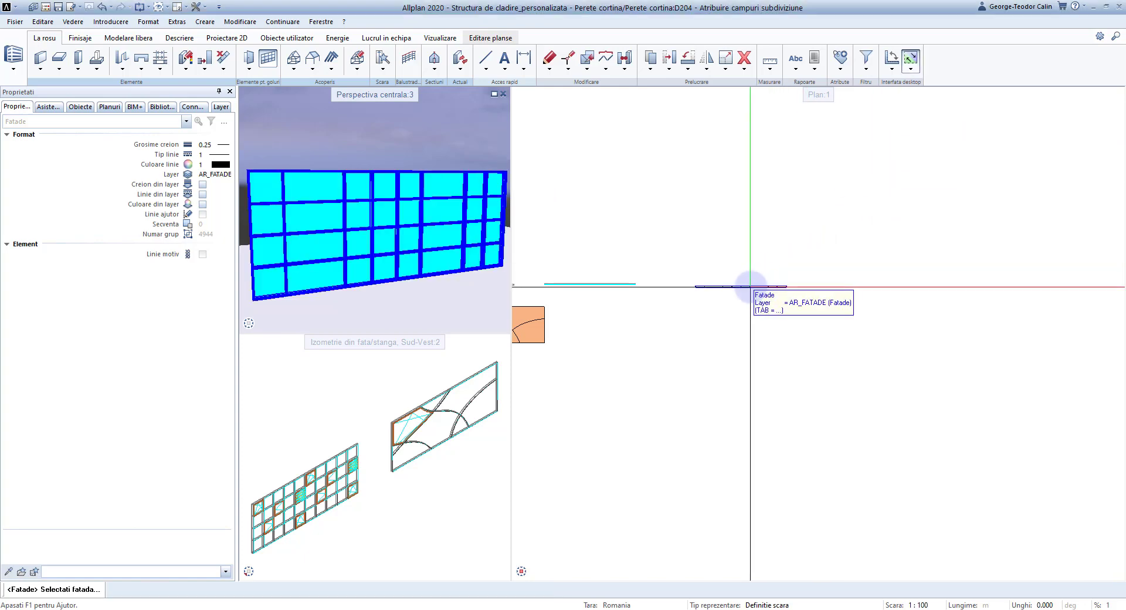
{"action": "left_click", "coordinate": [452, 378]}
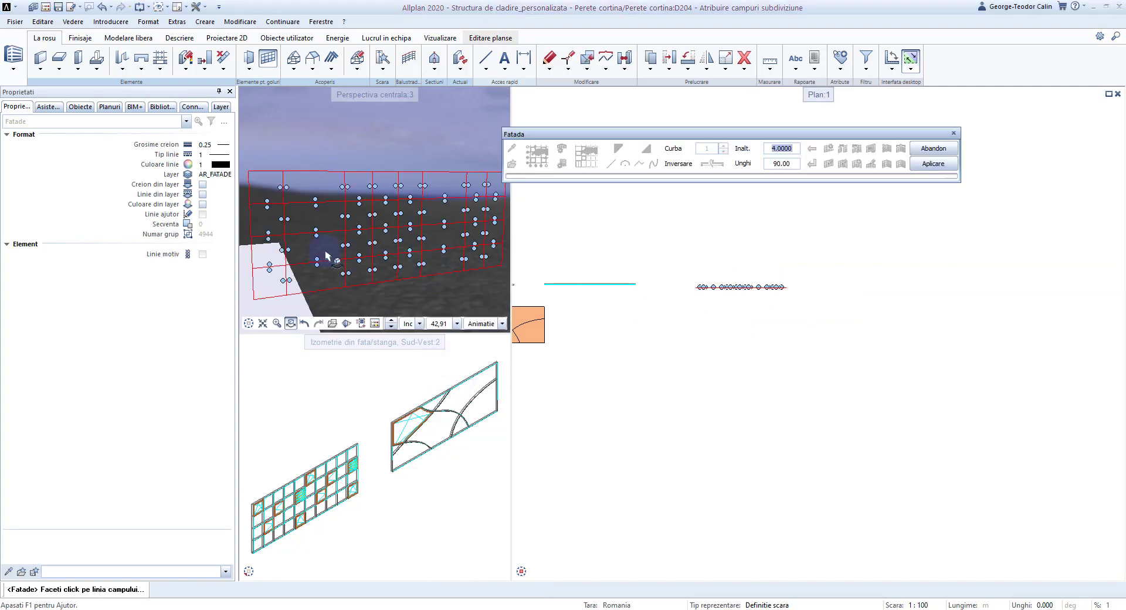
{"action": "scroll", "coordinate": [302, 387], "scroll_direction": "up", "scroll_amount": 3}
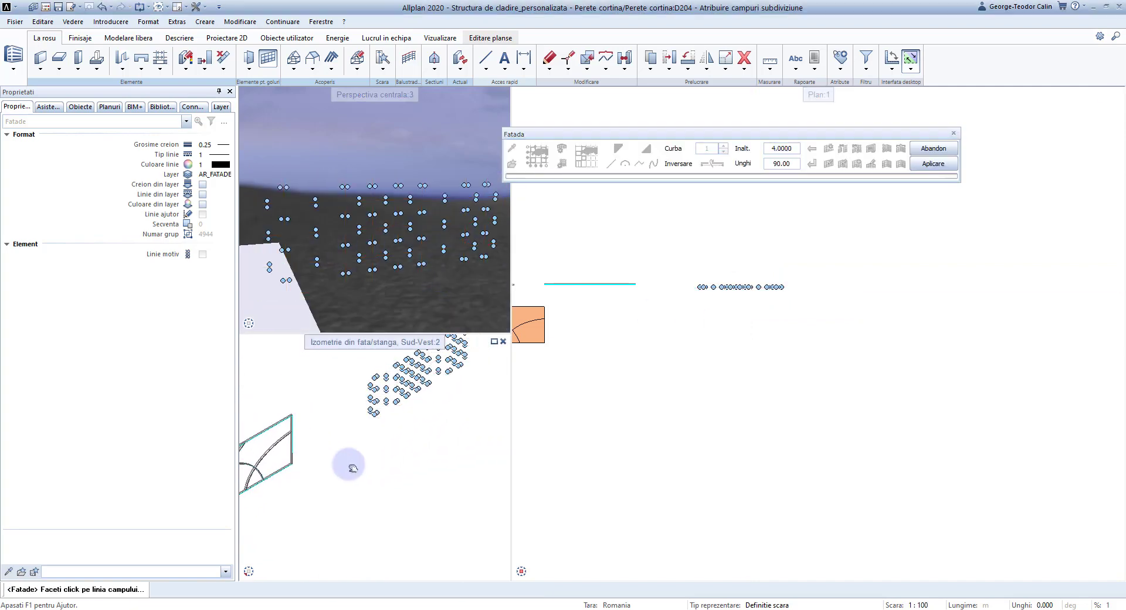
{"action": "scroll", "coordinate": [396, 420], "scroll_direction": "up", "scroll_amount": 3}
{"action": "scroll", "coordinate": [395, 382], "scroll_direction": "up", "scroll_amount": 2}
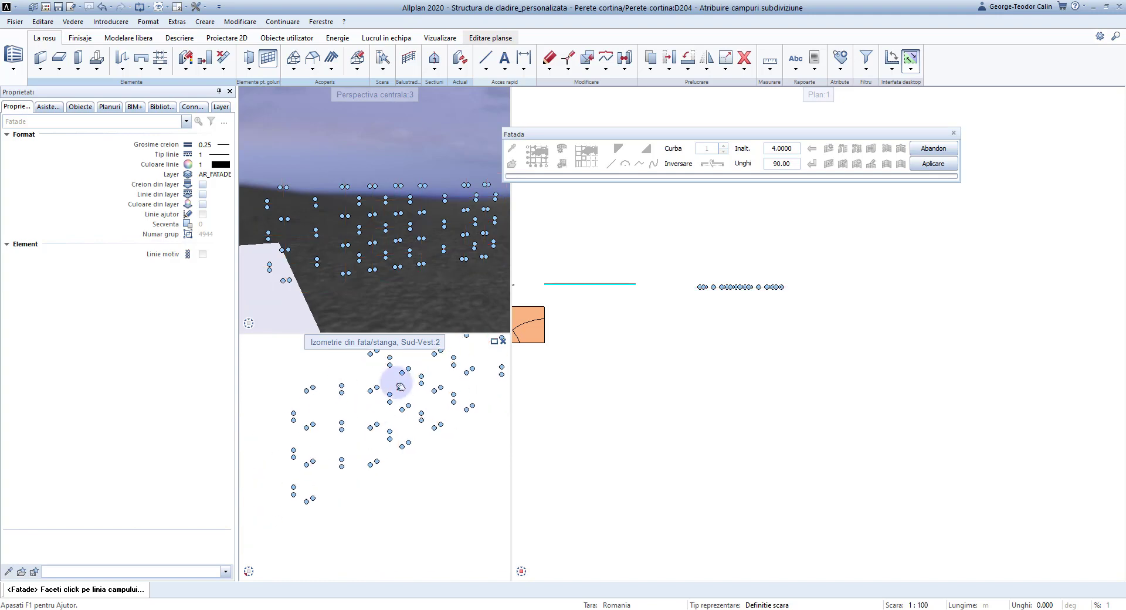
{"action": "scroll", "coordinate": [399, 451], "scroll_direction": "up", "scroll_amount": 1}
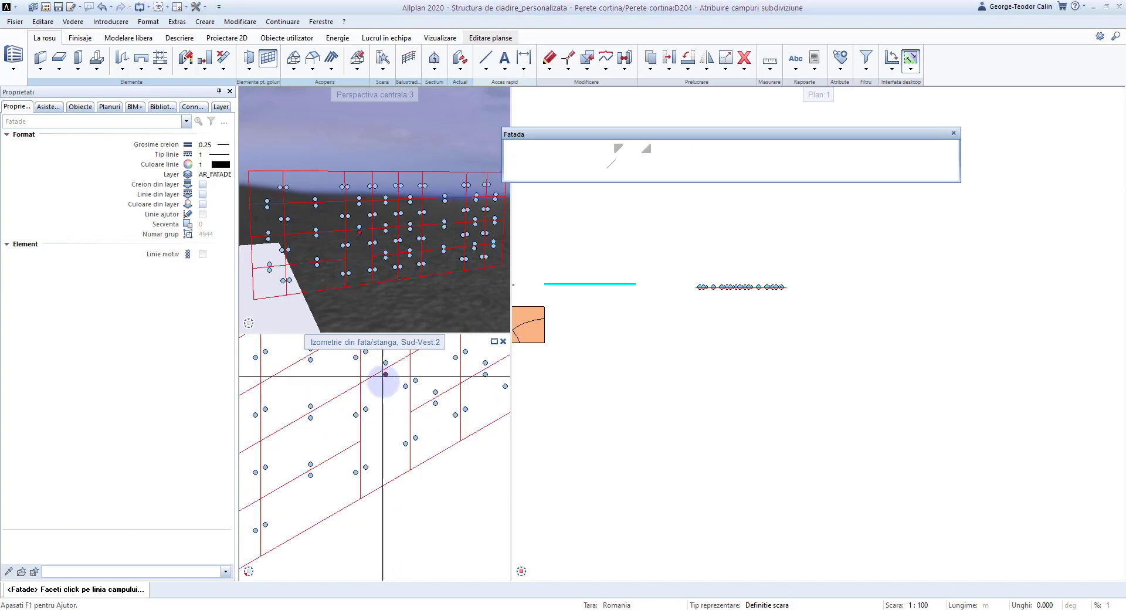
{"action": "scroll", "coordinate": [378, 412], "scroll_direction": "down", "scroll_amount": 1}
{"action": "mouse_move", "coordinate": [395, 413]}
{"action": "middle_mouse_down", "text": "shift"}
{"action": "mouse_move", "coordinate": [346, 449]}
{"action": "mouse_move", "coordinate": [402, 440]}
{"action": "mouse_move", "coordinate": [396, 429]}
{"action": "mouse_move", "coordinate": [325, 441]}
{"action": "middle_mouse_up", "text": "shift"}
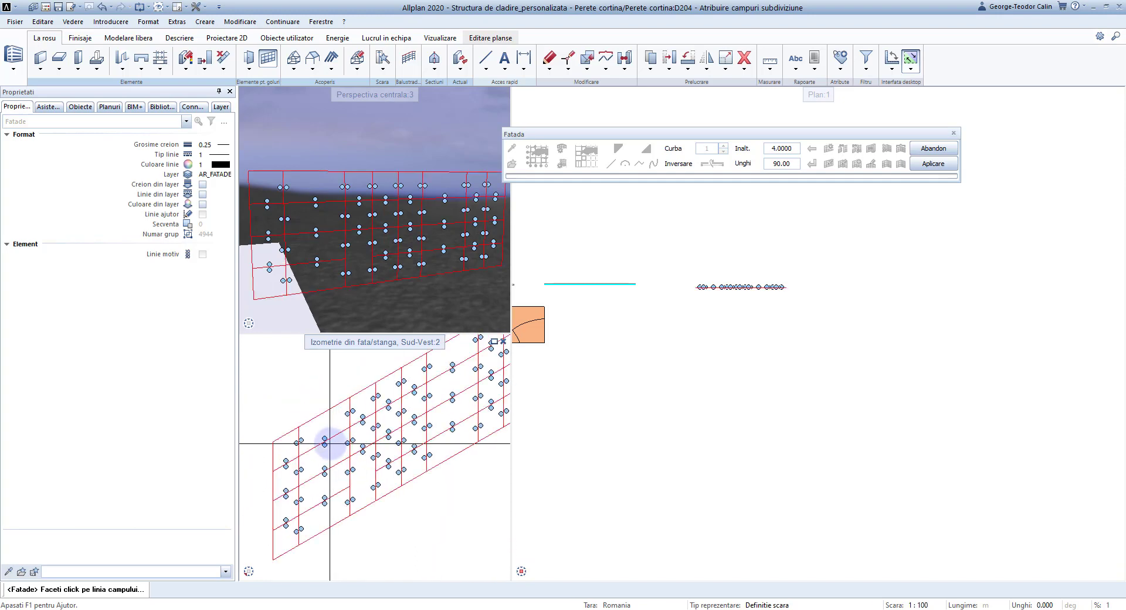
{"action": "left_click", "coordinate": [324, 444]}
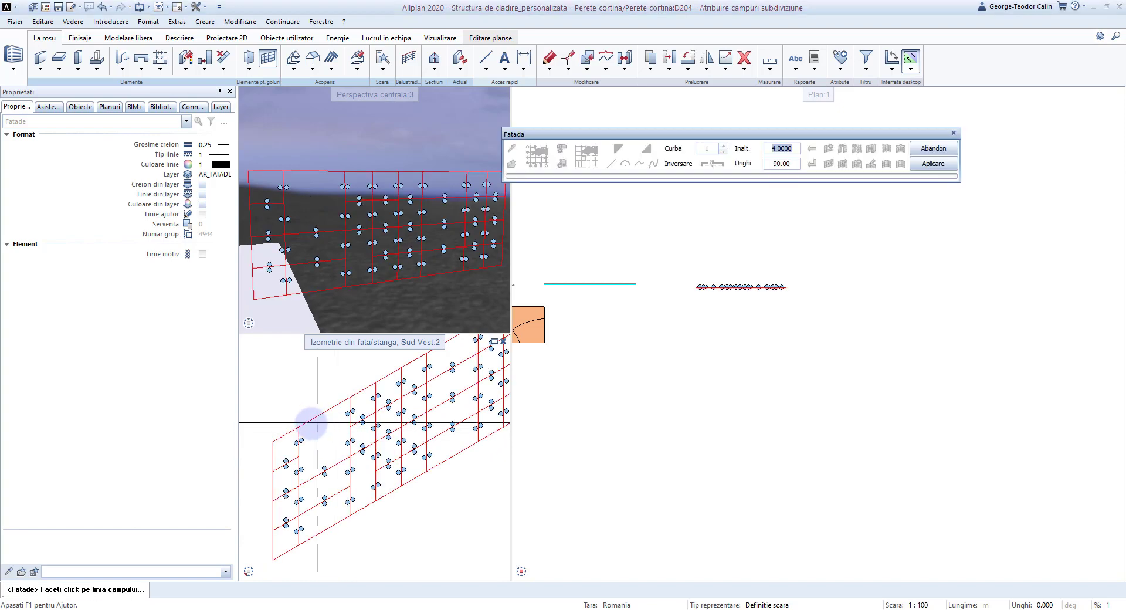
{"action": "middle_click_drag", "start_coordinate": [443, 435], "coordinate": [369, 413], "text": "shift"}
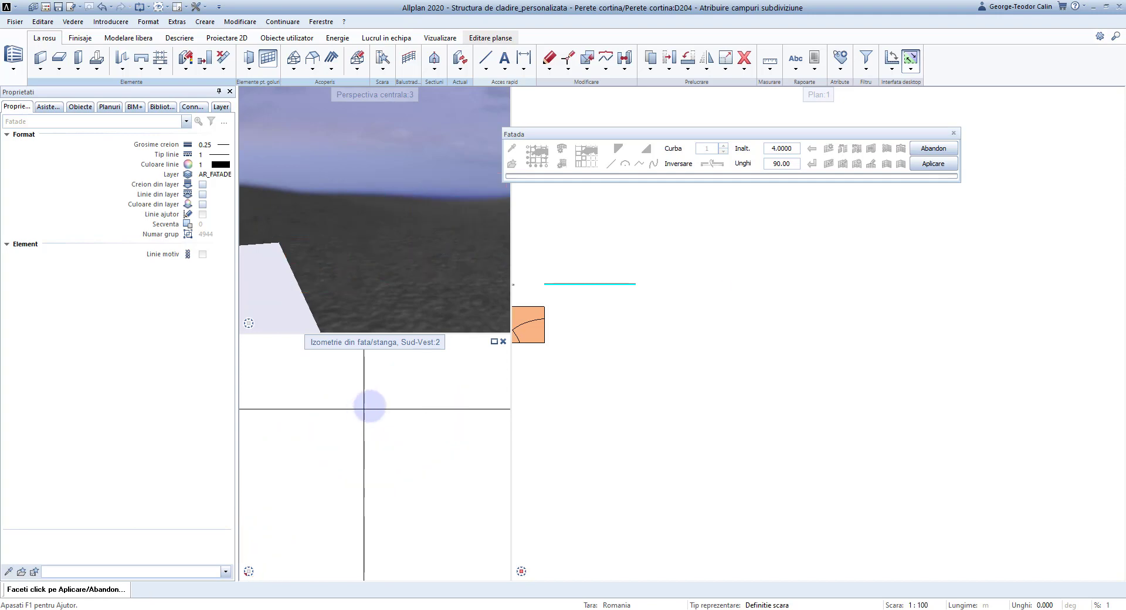
Apply the edited grid and pick the facade for assigning field subdivisions
{"action": "left_click", "coordinate": [932, 164]}
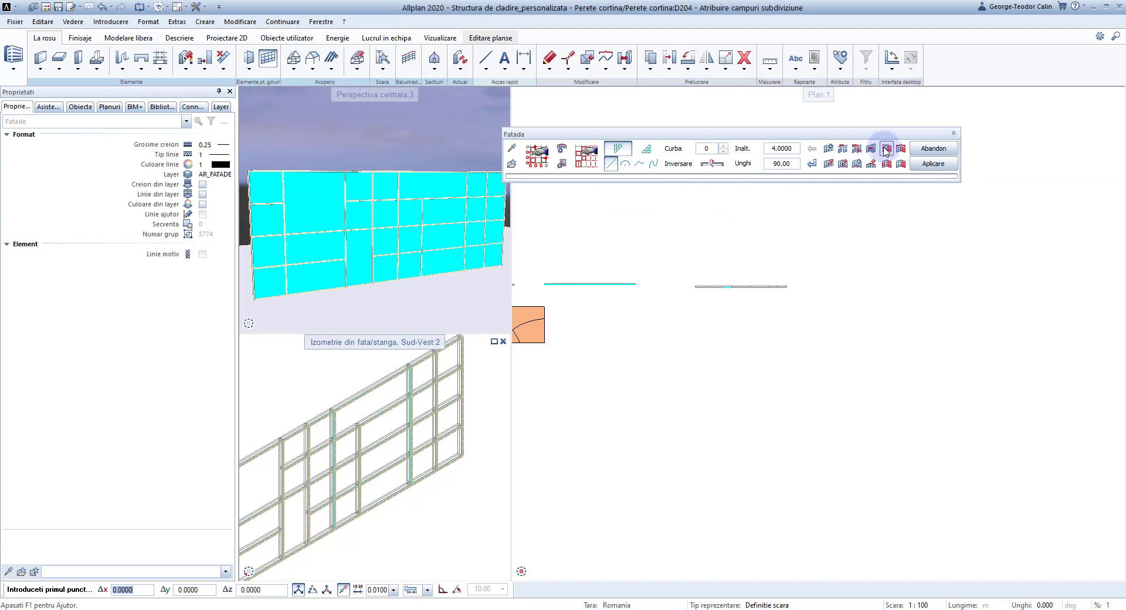
{"action": "left_click", "coordinate": [886, 150]}
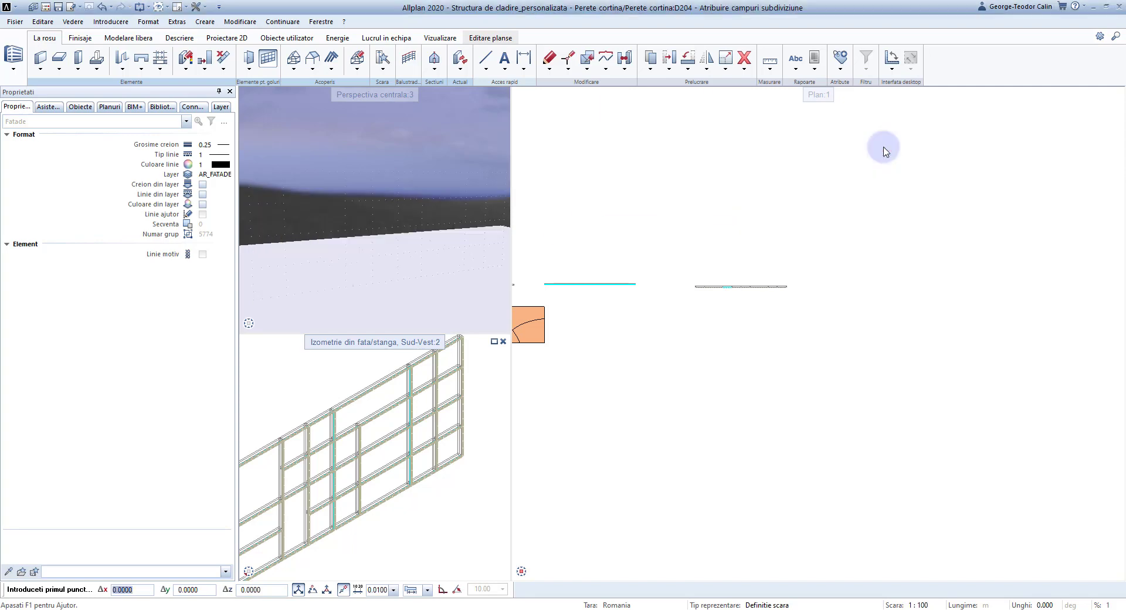
{"action": "left_click", "coordinate": [772, 286]}
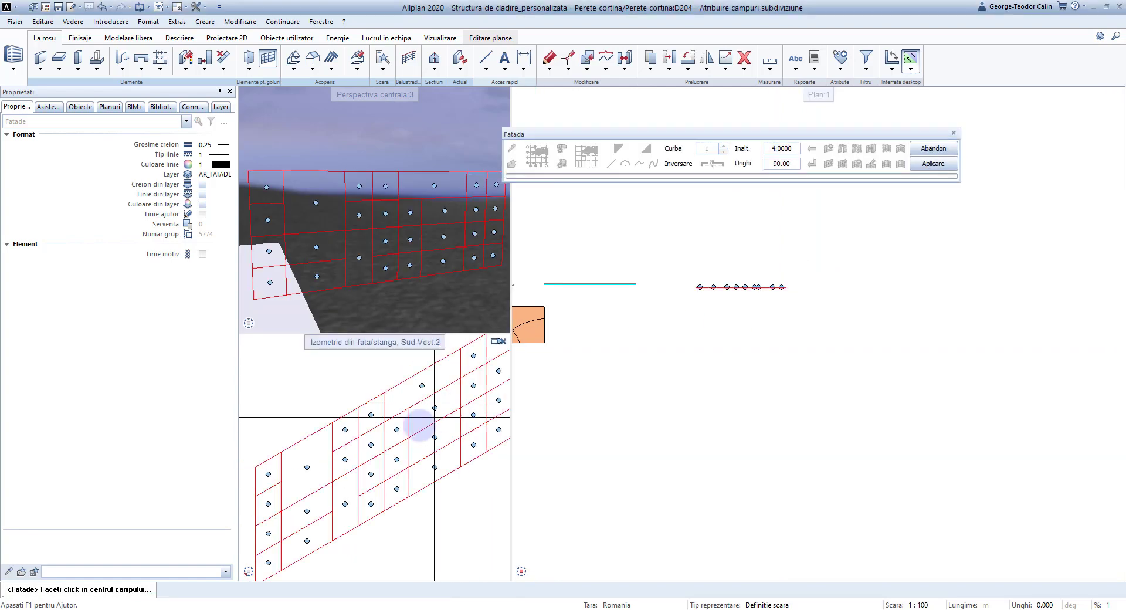
Divide the picked facade field with an extra vertical mullion and apply it to the facade
{"action": "left_click", "coordinate": [426, 383]}
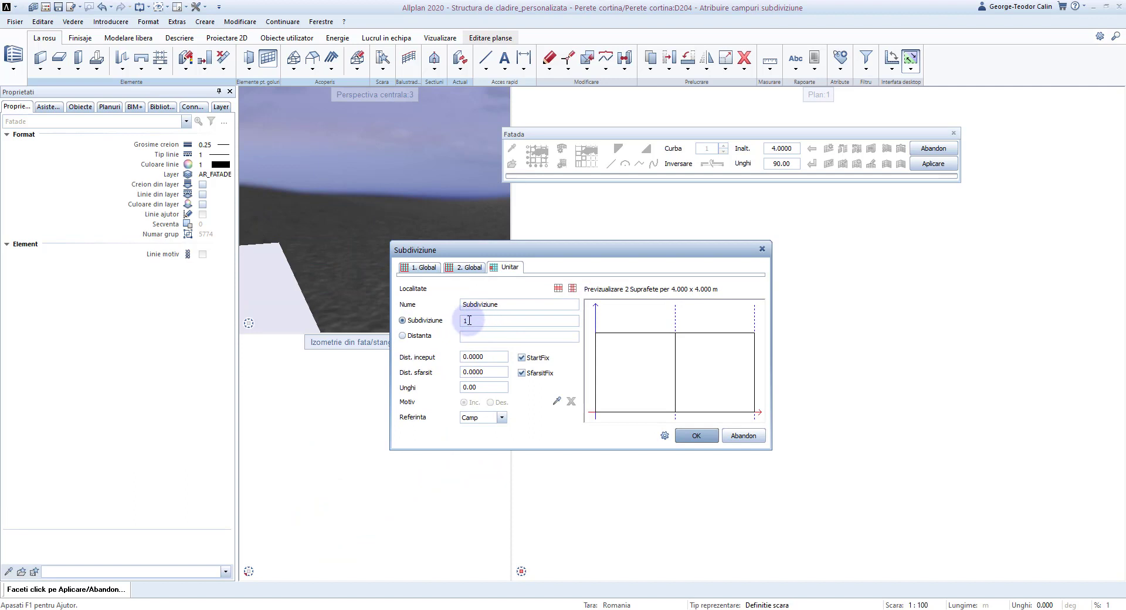
{"action": "double_click", "coordinate": [504, 322]}
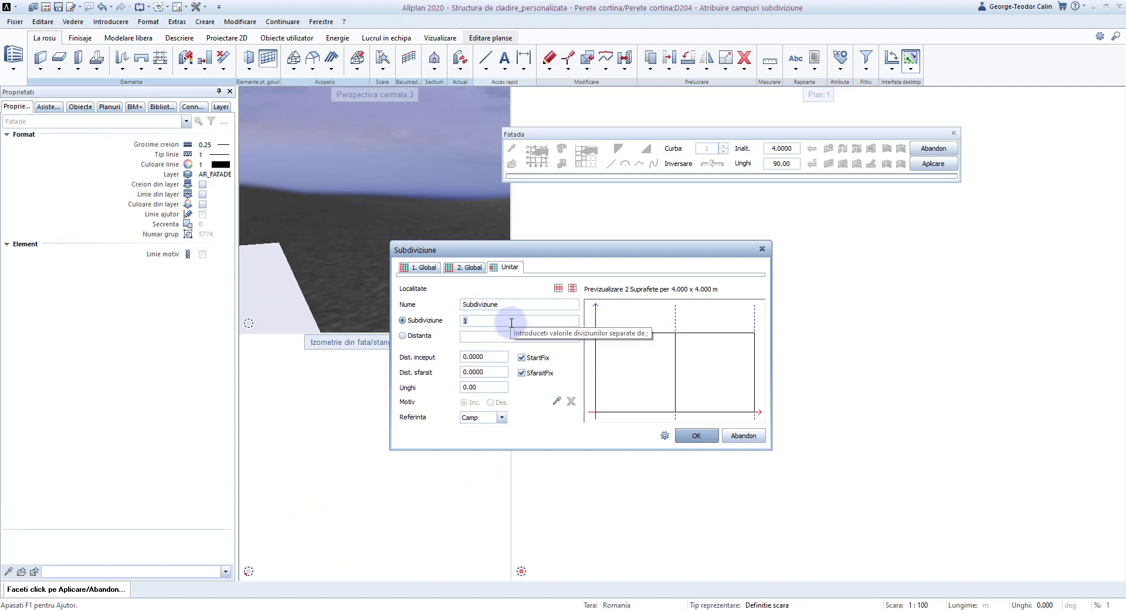
{"action": "type", "text": "4"}
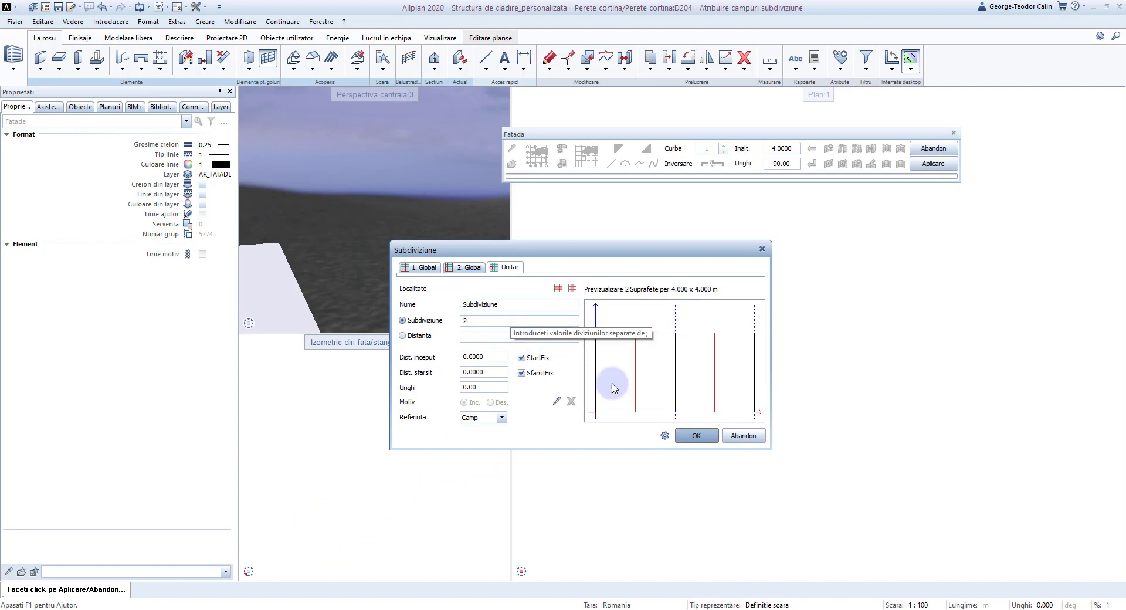
{"action": "left_click", "coordinate": [696, 435]}
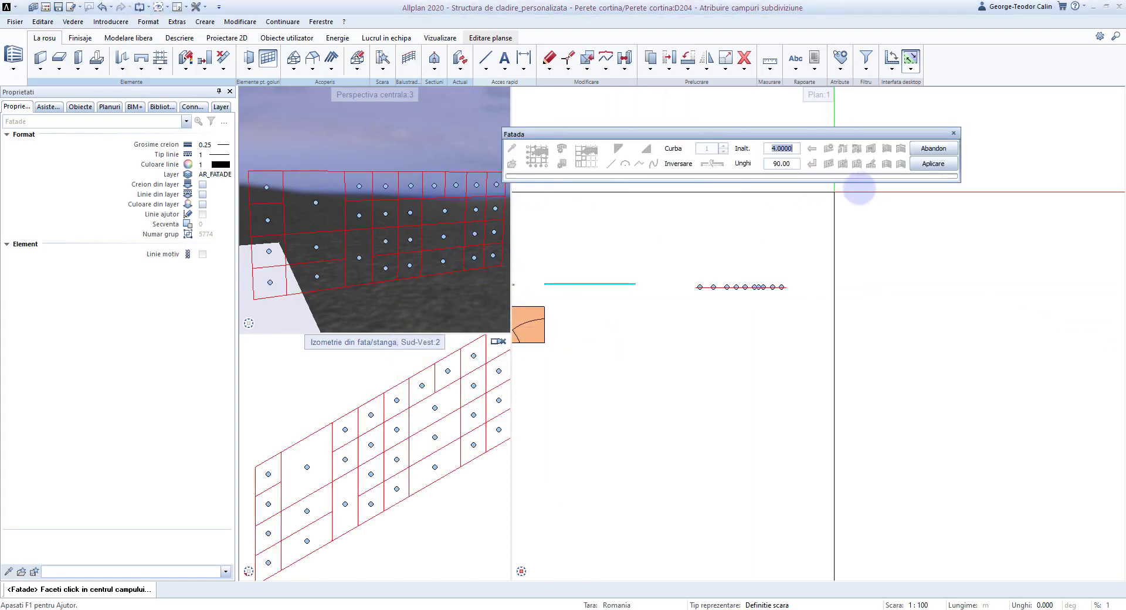
{"action": "left_click", "coordinate": [933, 165]}
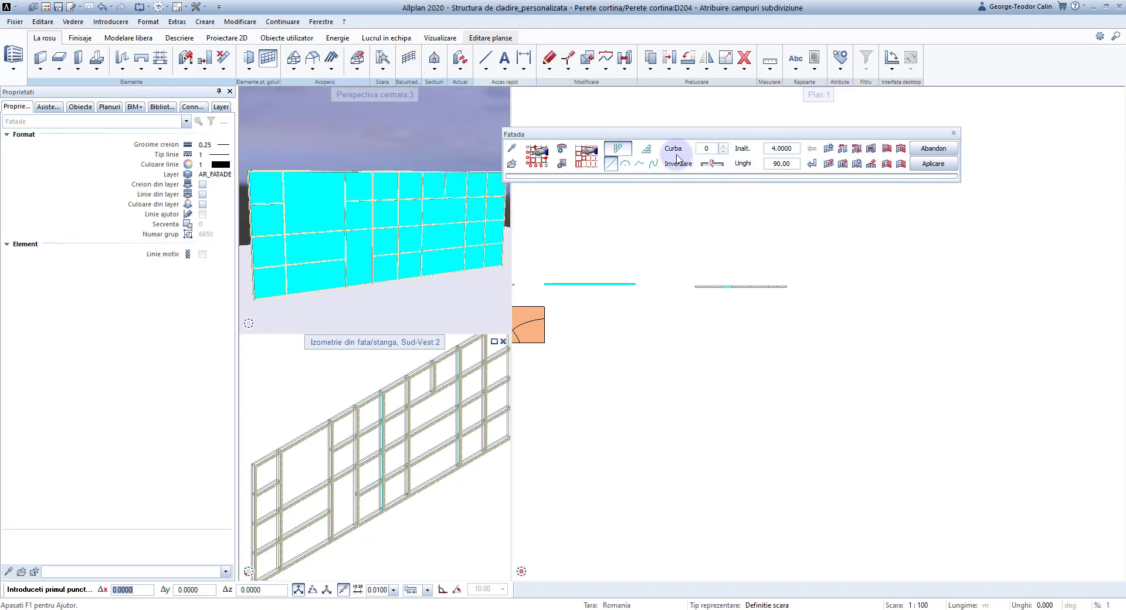
{"action": "left_click", "coordinate": [892, 150]}
Split the narrow left-edge fields into 2 with diagonal bars at 45° and apply
{"action": "left_click", "coordinate": [741, 286]}
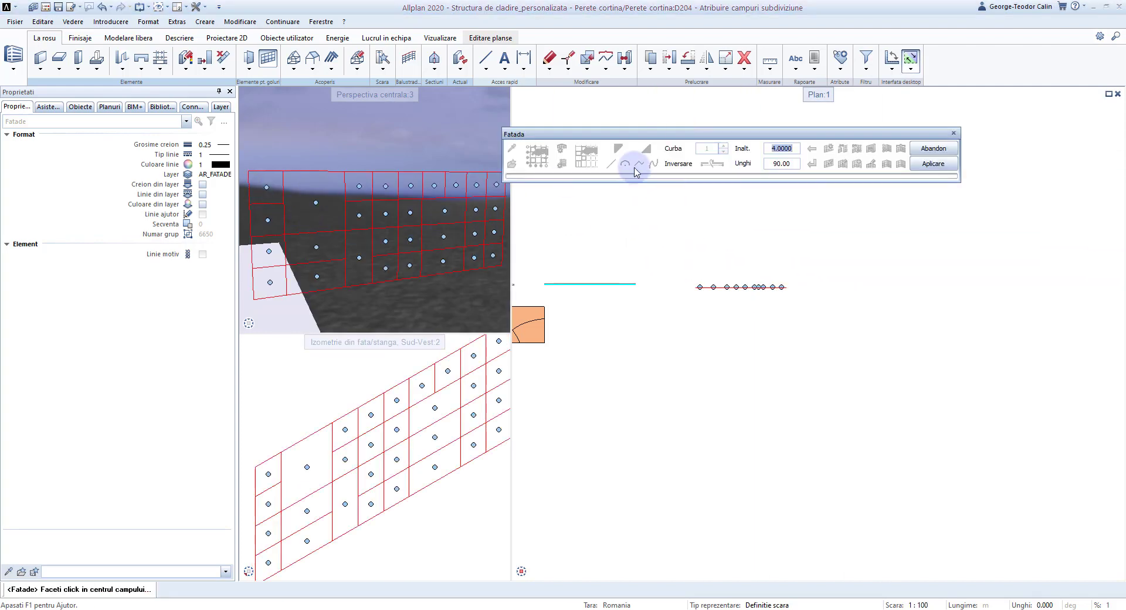
{"action": "left_click", "coordinate": [267, 472]}
{"action": "type", "text": "45"}
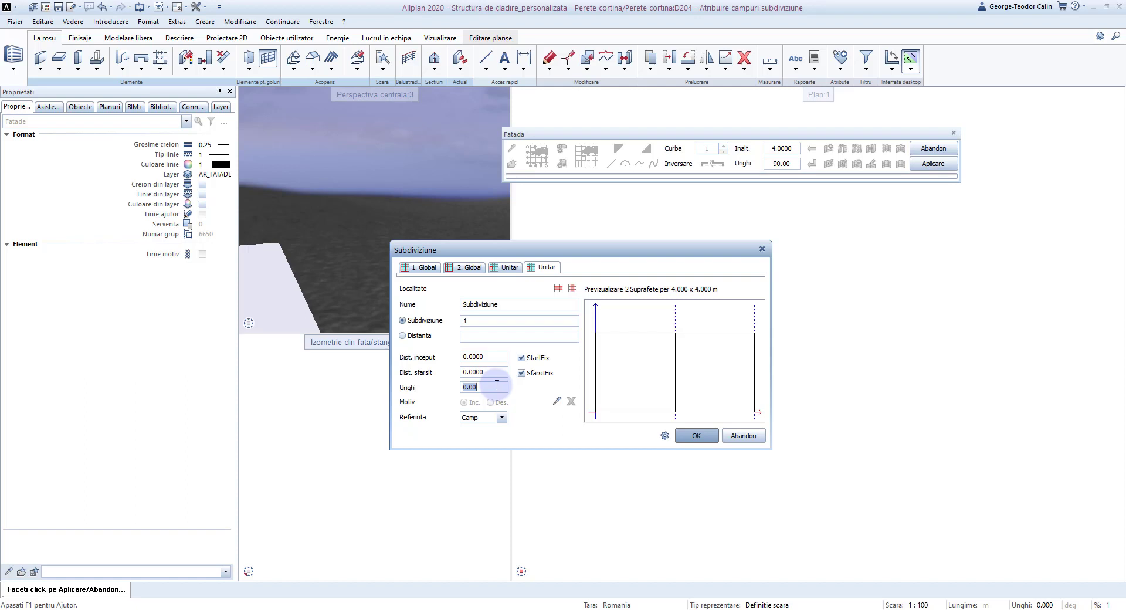
{"action": "left_click", "coordinate": [521, 357]}
{"action": "left_click_drag", "start_coordinate": [498, 321], "coordinate": [451, 324]}
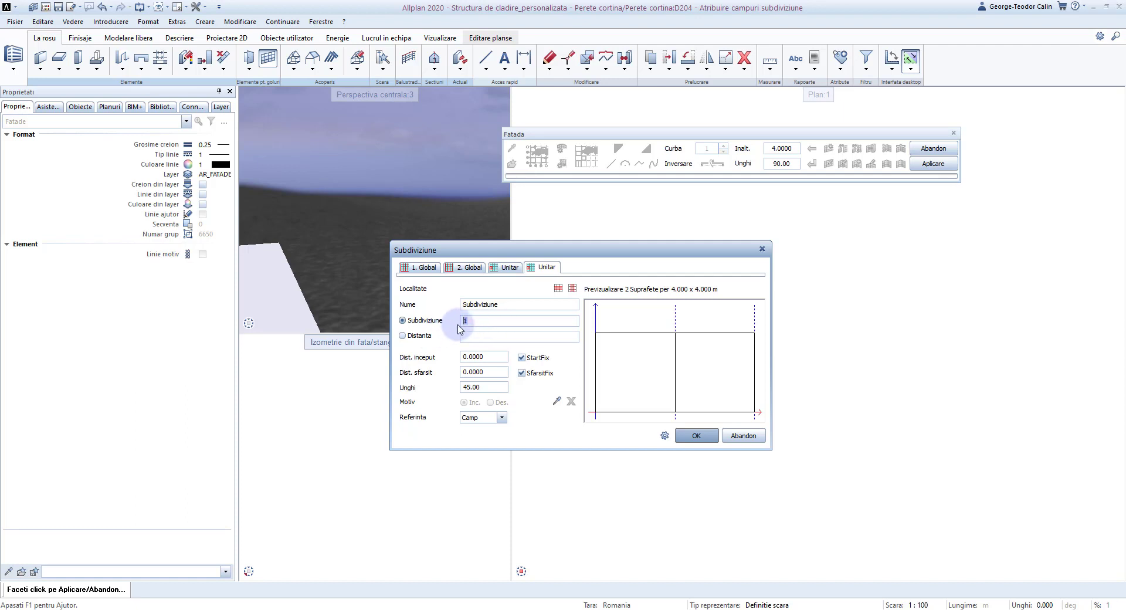
{"action": "type", "text": "2"}
{"action": "left_click", "coordinate": [573, 288]}
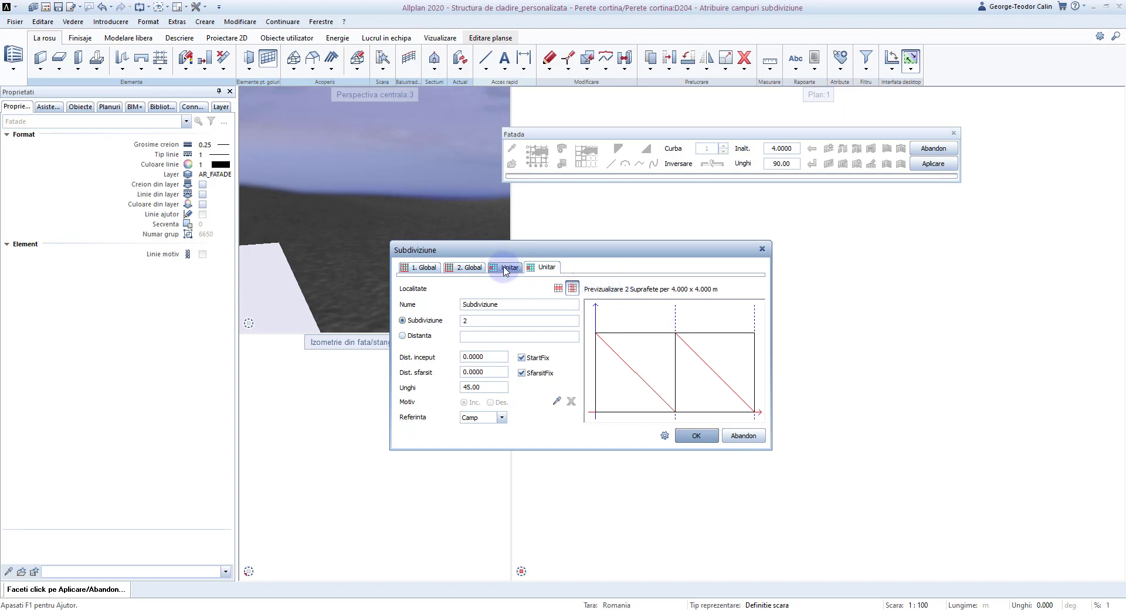
{"action": "left_click", "coordinate": [696, 436]}
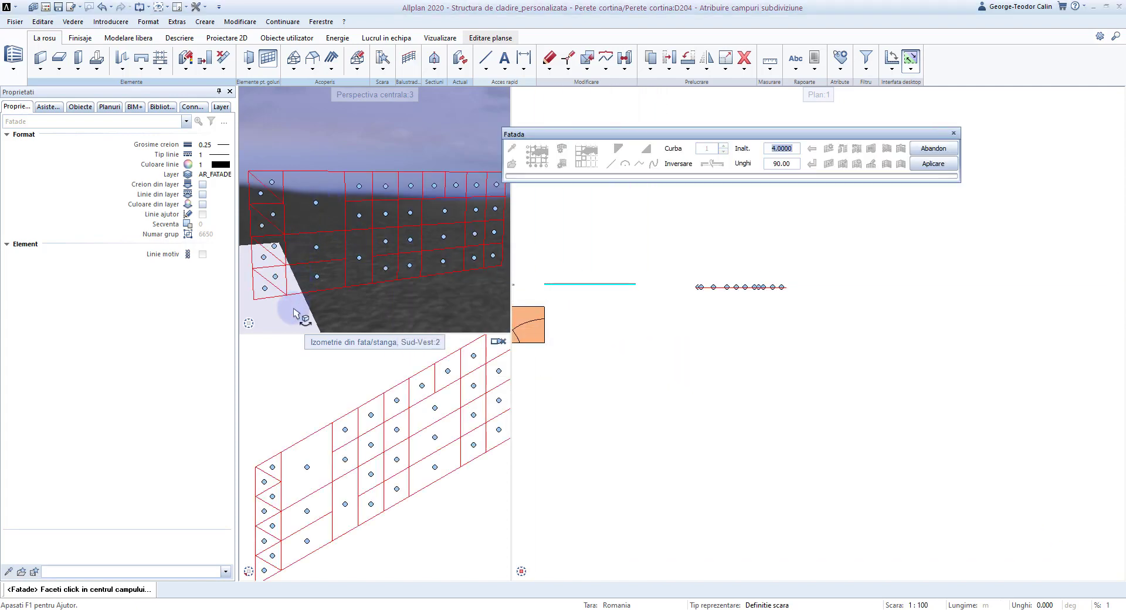
{"action": "scroll", "coordinate": [316, 262], "scroll_direction": "down", "scroll_amount": 2}
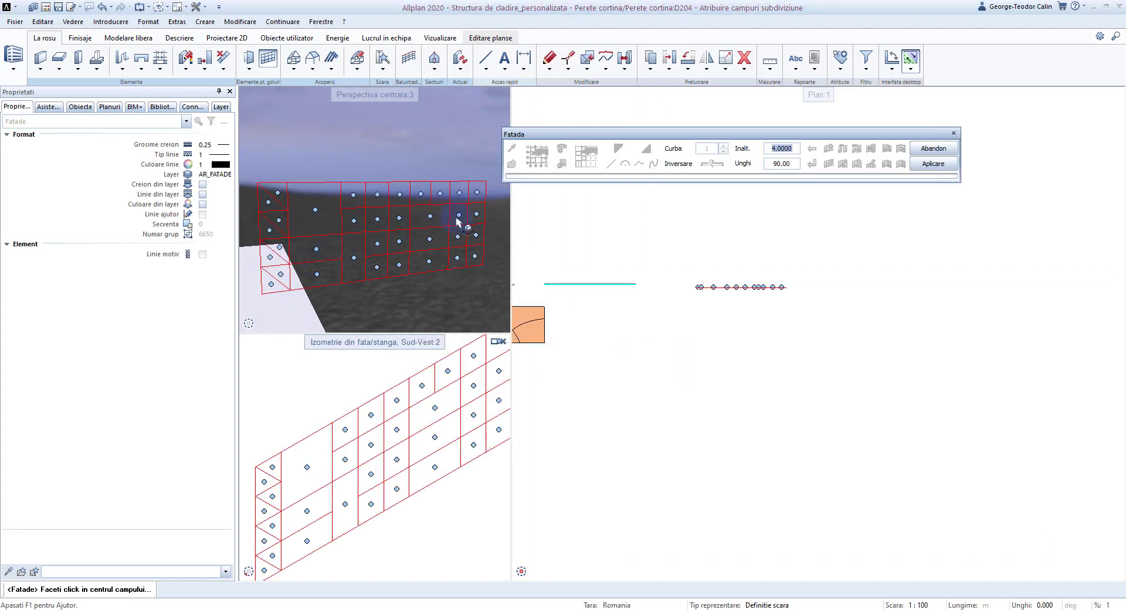
{"action": "left_click", "coordinate": [939, 166]}
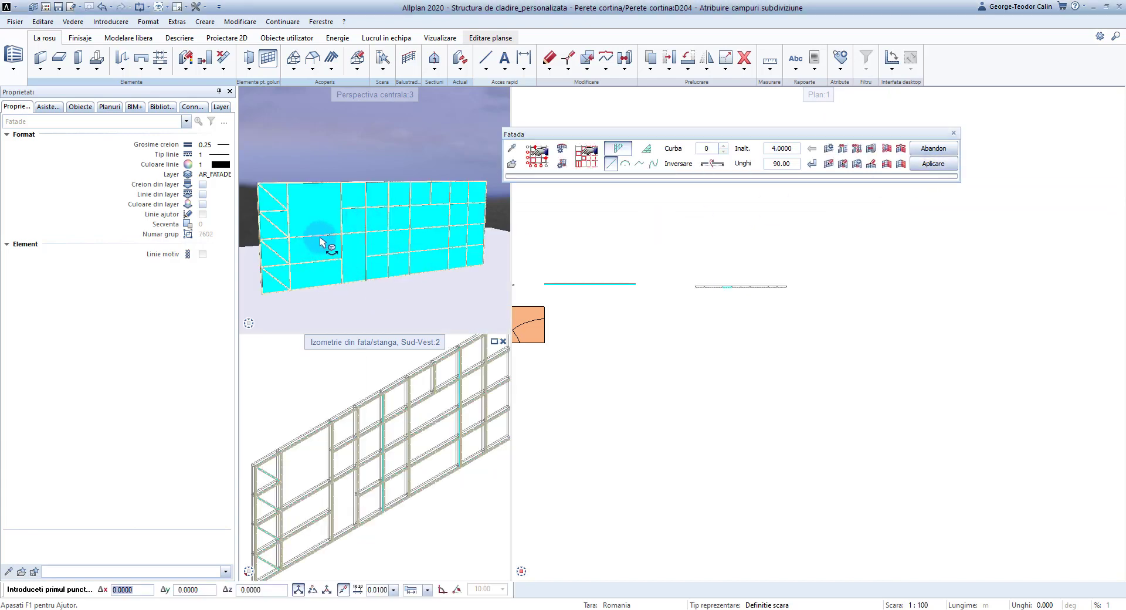
Divide another field diagonally into two parts at -45° and regenerate the facade
{"action": "left_click", "coordinate": [891, 151]}
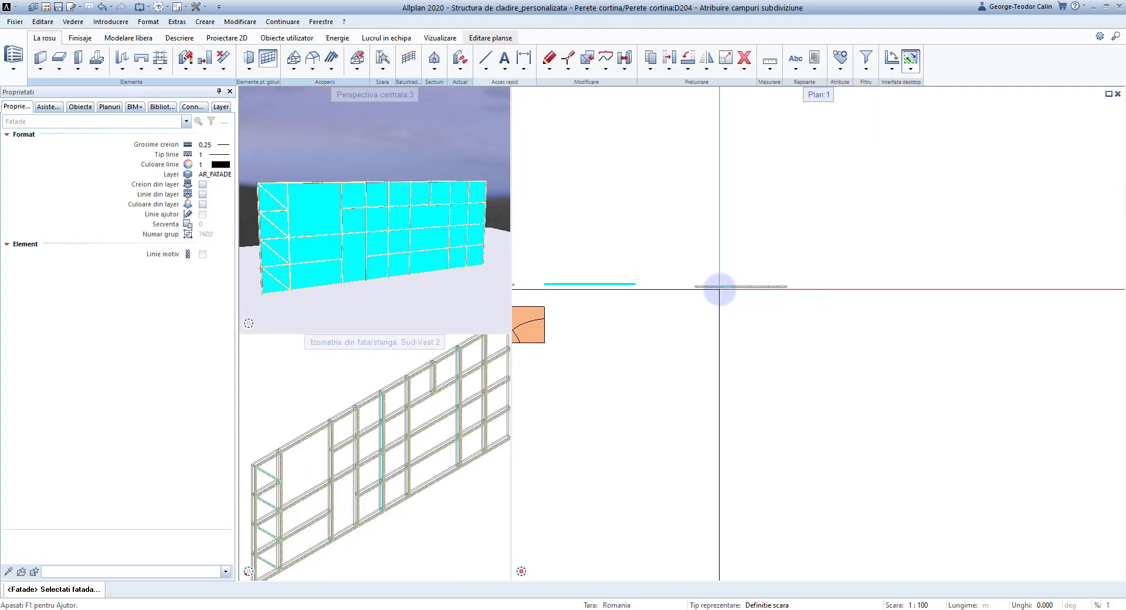
{"action": "left_click", "coordinate": [719, 286]}
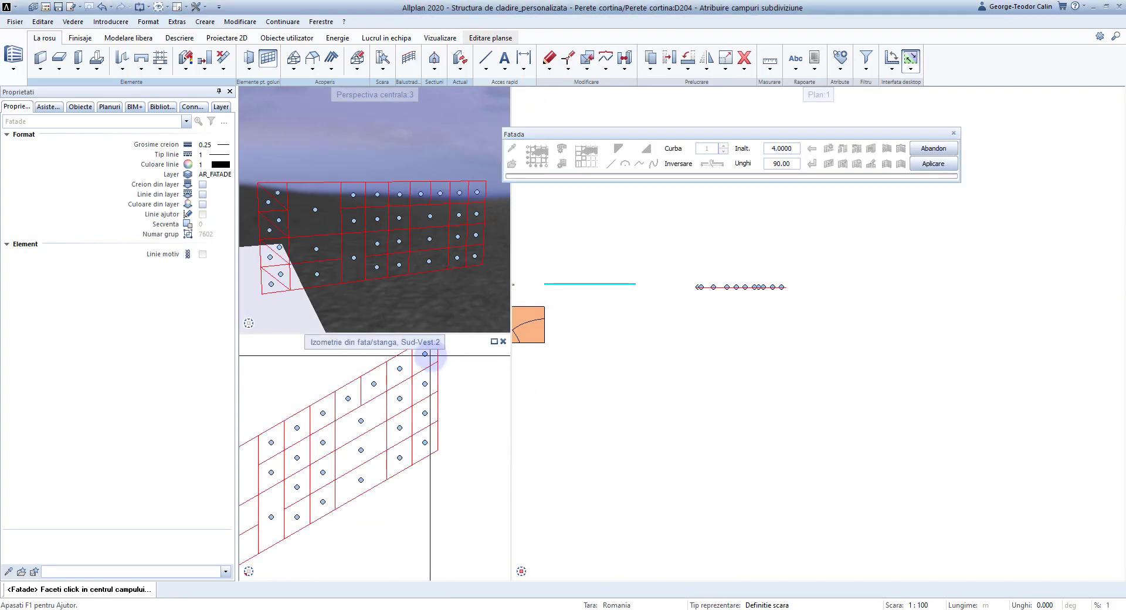
{"action": "left_click", "coordinate": [426, 354]}
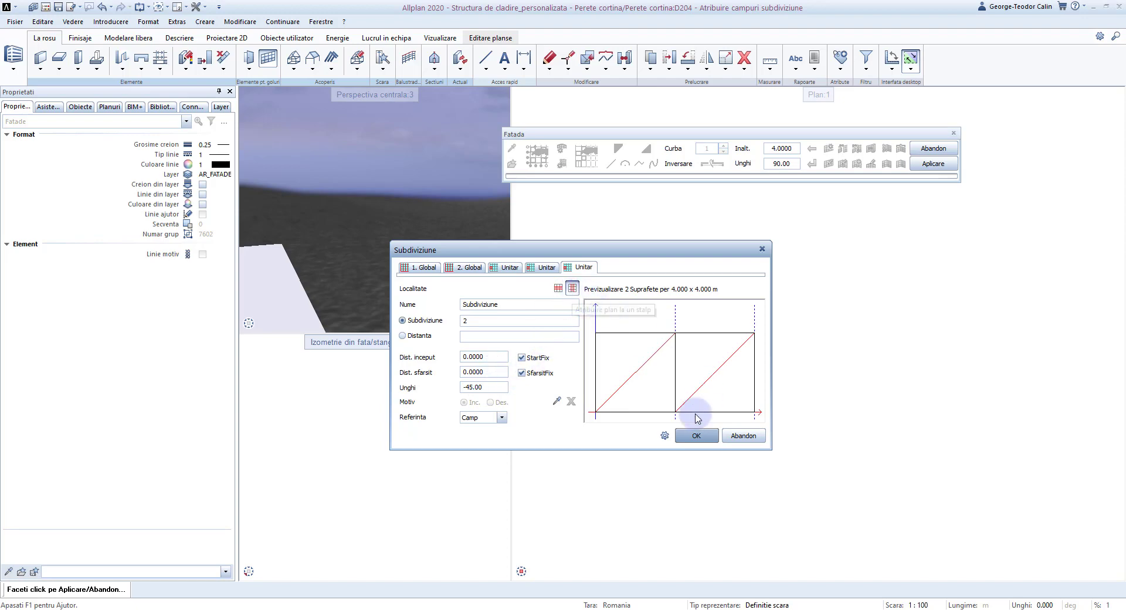
{"action": "left_click", "coordinate": [696, 435]}
{"action": "left_click", "coordinate": [925, 166]}
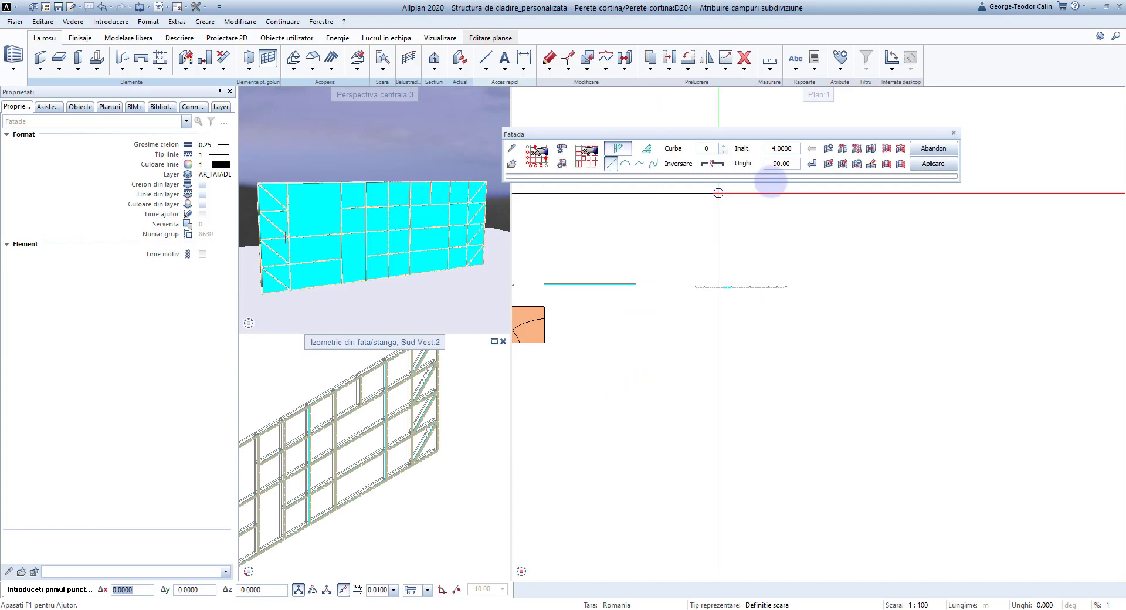
{"action": "left_click", "coordinate": [886, 164]}
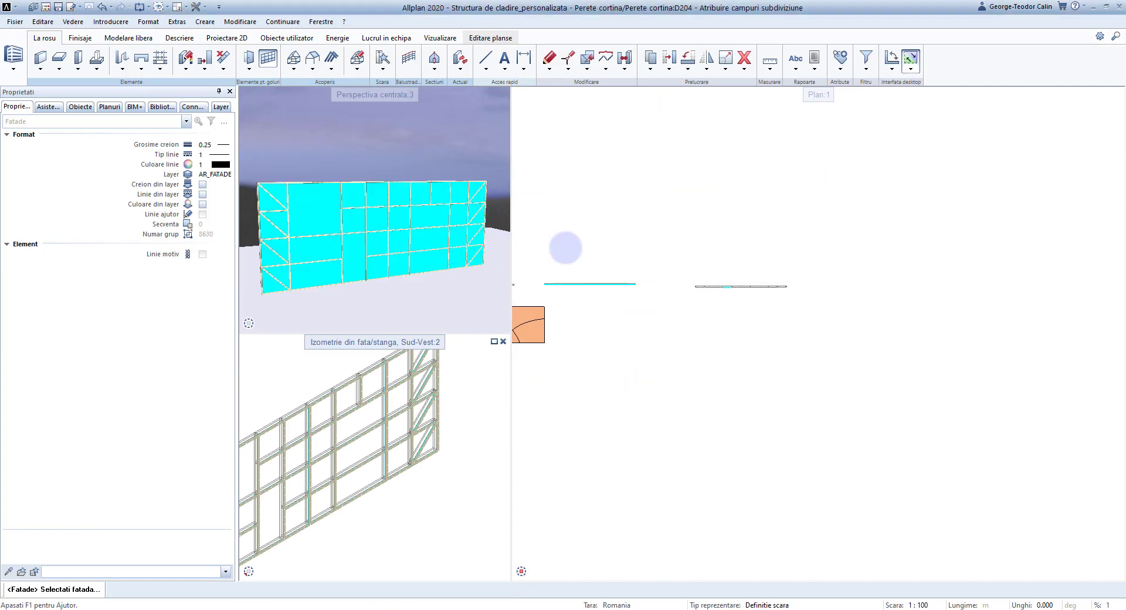
Insert the 009-Usa stanga sticla glass door into a lower facade field and apply
{"action": "left_click", "coordinate": [694, 287]}
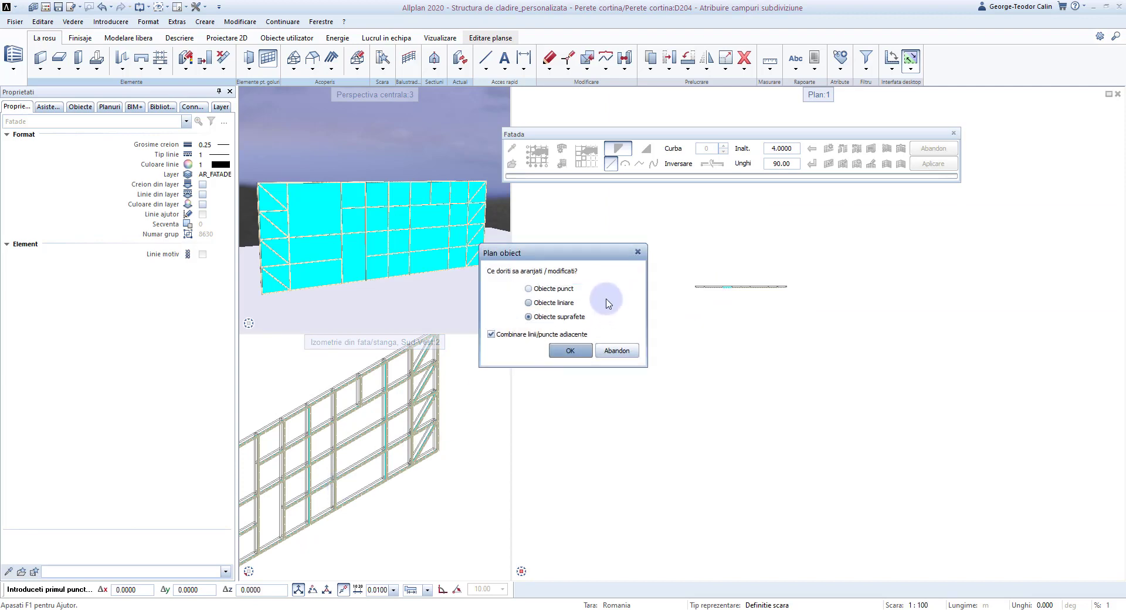
{"action": "left_click", "coordinate": [571, 351]}
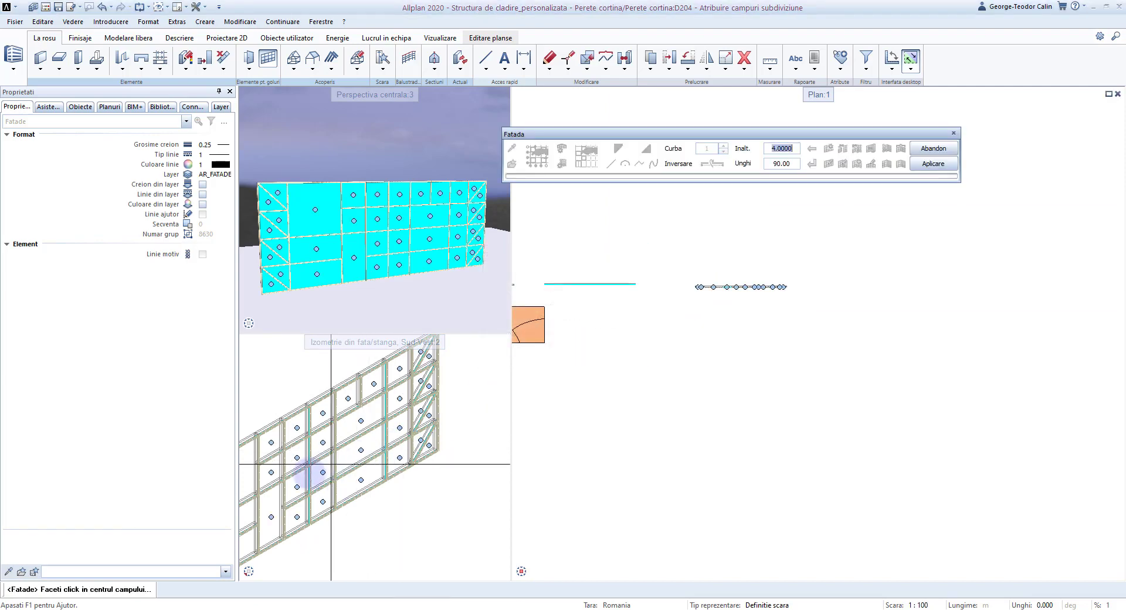
{"action": "left_click", "coordinate": [271, 516]}
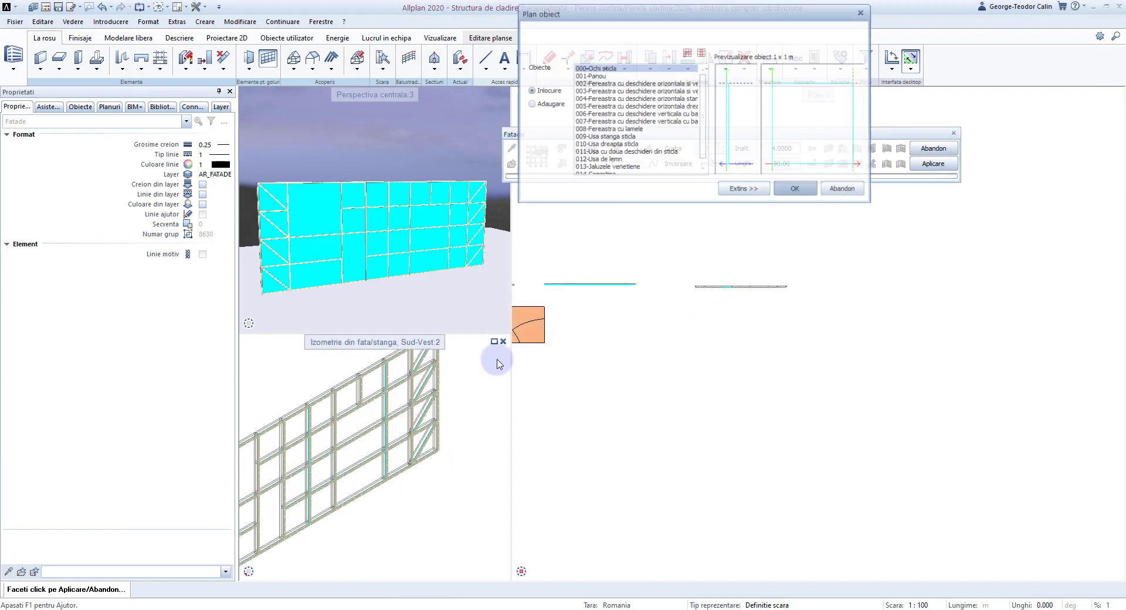
{"action": "left_click", "coordinate": [623, 129]}
{"action": "scroll", "coordinate": [620, 138], "scroll_direction": "down", "scroll_amount": 1}
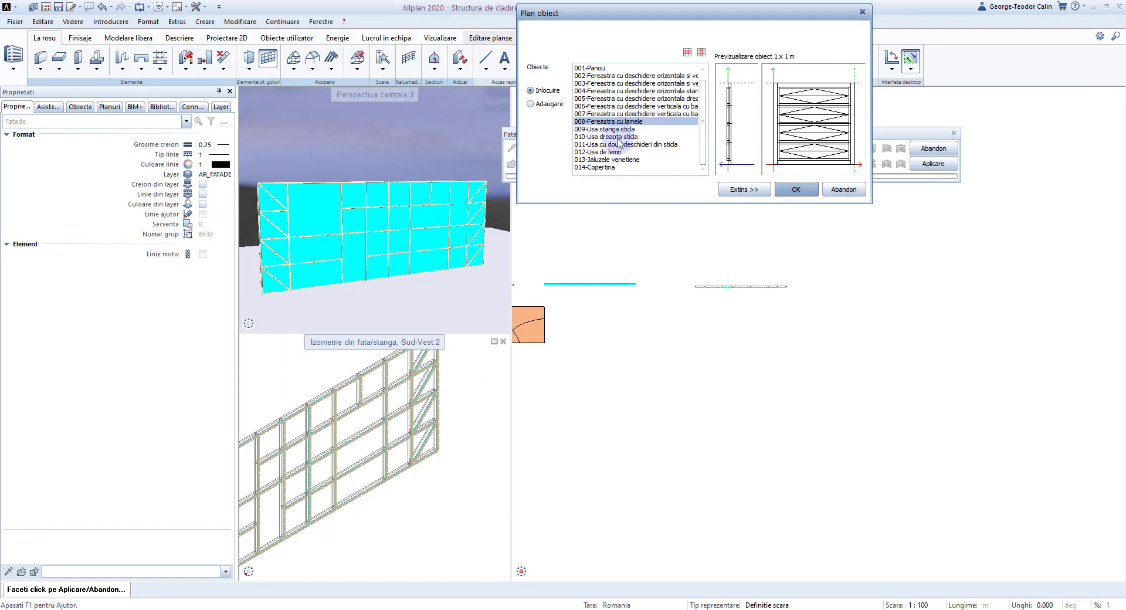
{"action": "left_click", "coordinate": [616, 130]}
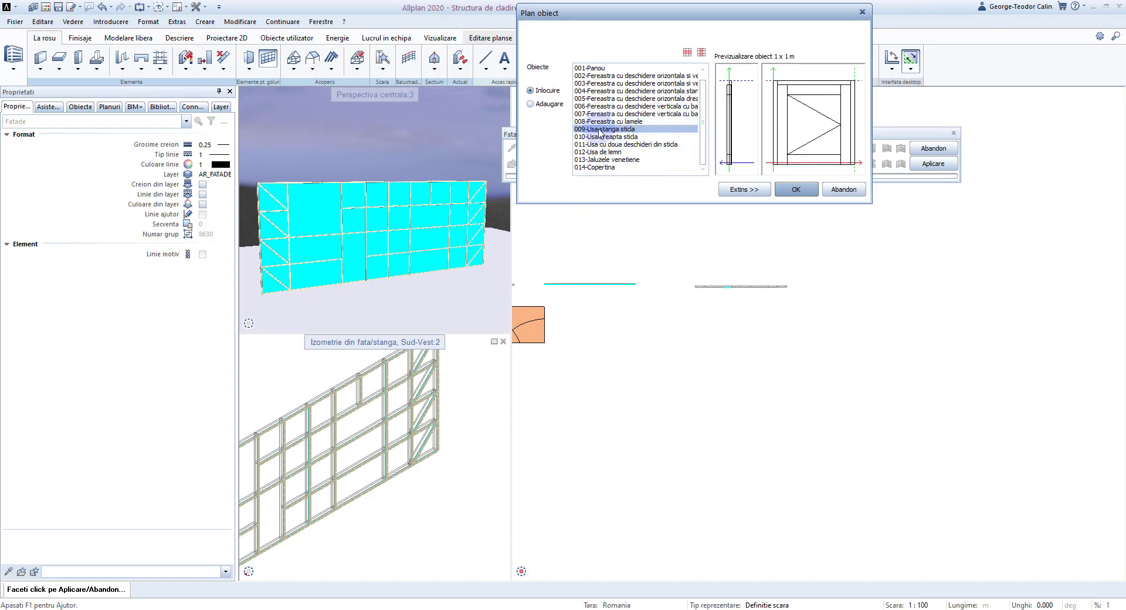
{"action": "left_click", "coordinate": [802, 191]}
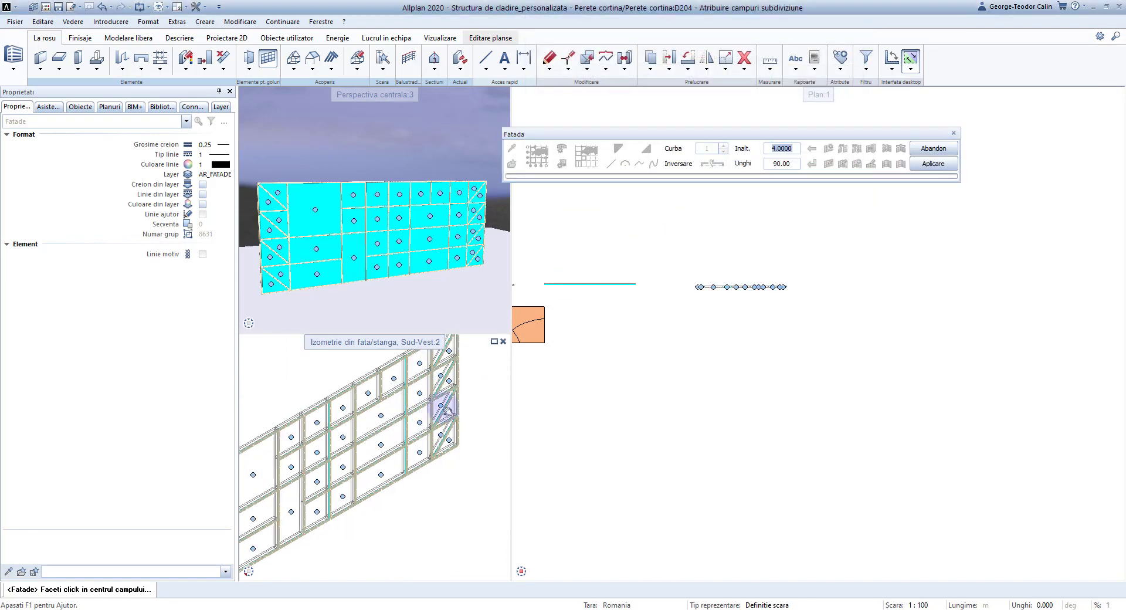
{"action": "left_click", "coordinate": [931, 164]}
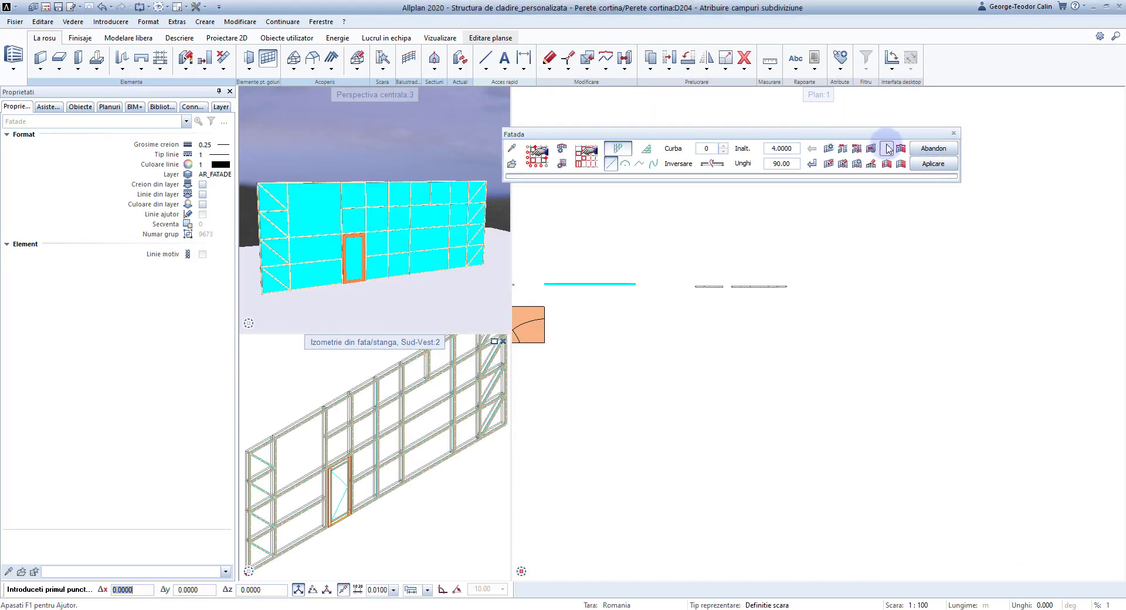
{"action": "left_click", "coordinate": [880, 167]}
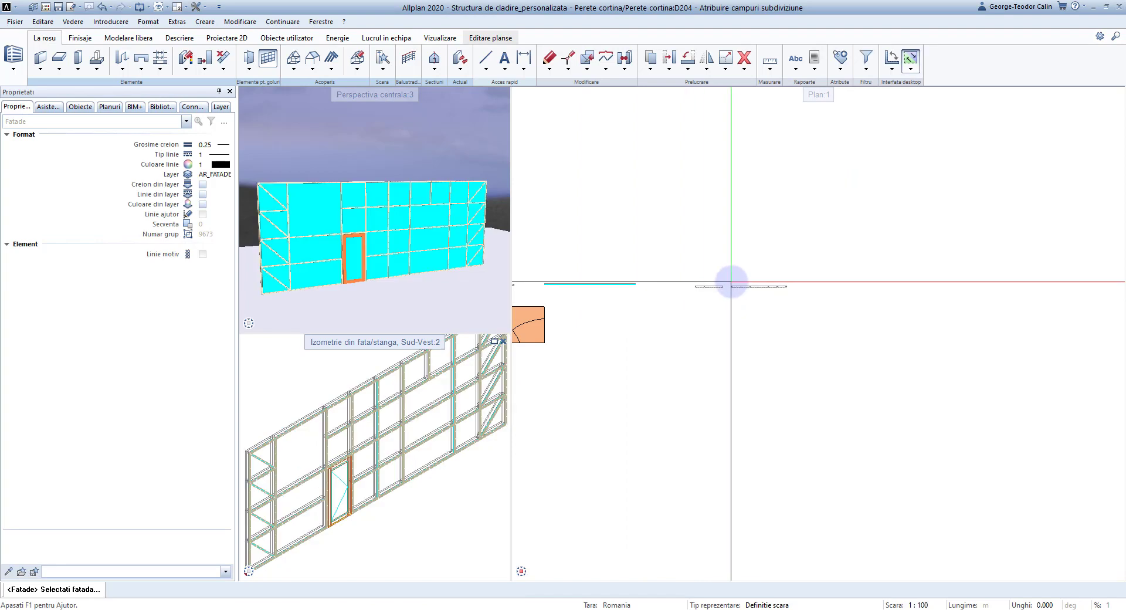
Insert the 008-Fereastra cu lamele louvred window into an upper facade field
{"action": "left_click", "coordinate": [731, 284]}
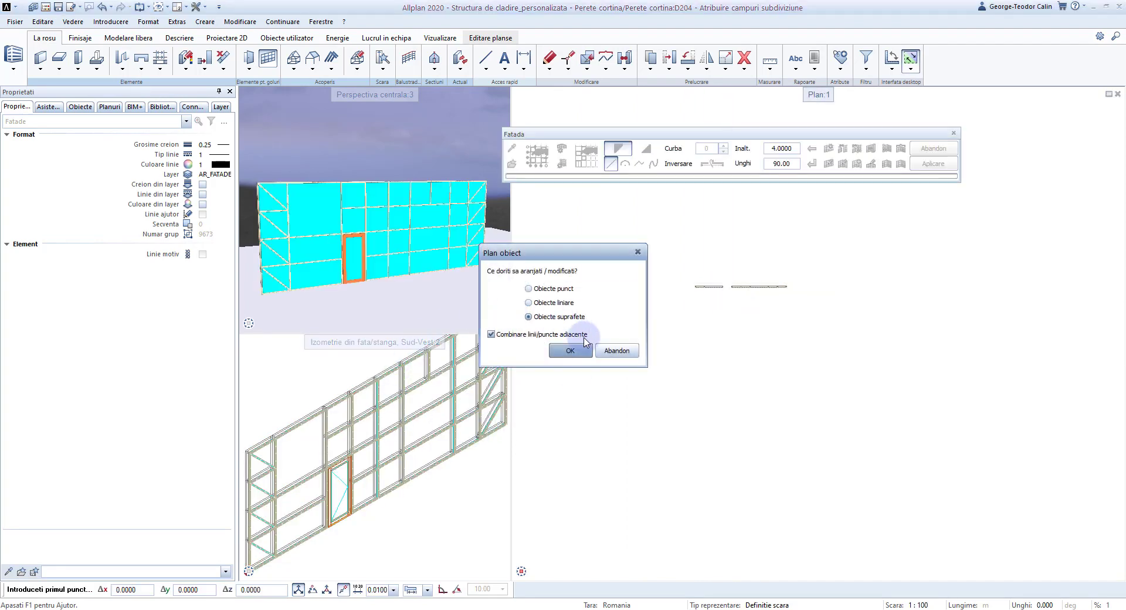
{"action": "left_click", "coordinate": [578, 352]}
{"action": "left_click", "coordinate": [297, 452]}
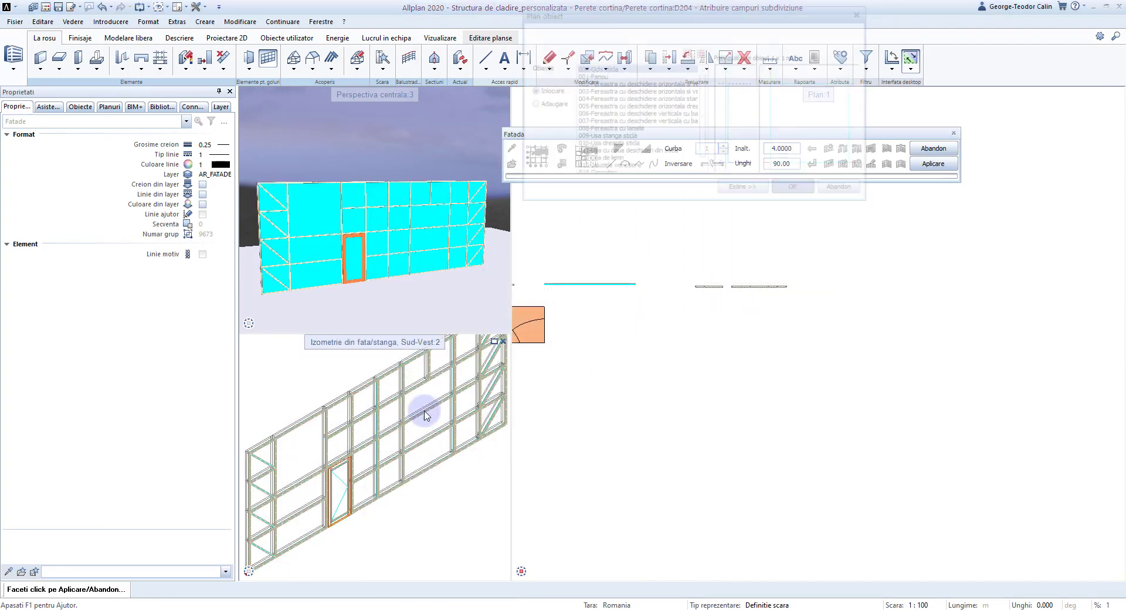
{"action": "scroll", "coordinate": [613, 163], "scroll_direction": "down", "scroll_amount": 1}
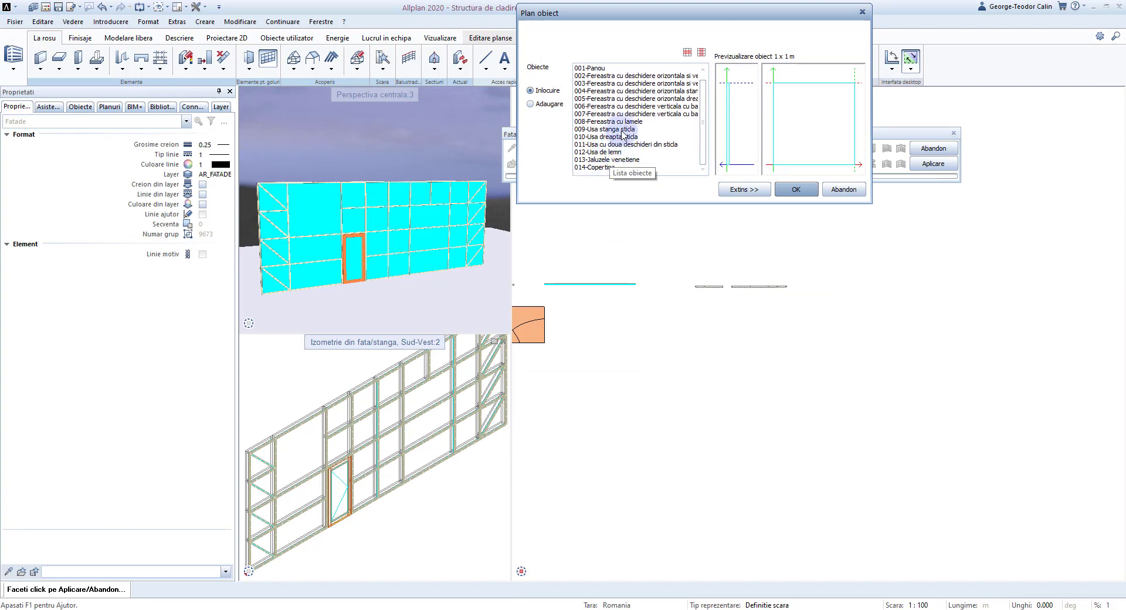
{"action": "left_click", "coordinate": [624, 121]}
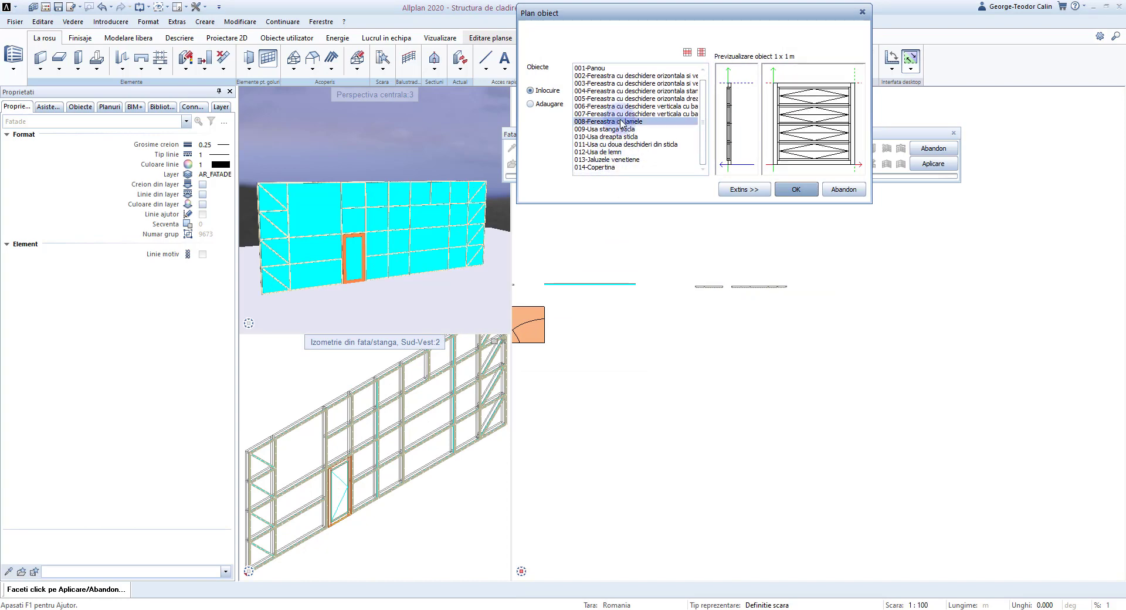
{"action": "left_click", "coordinate": [807, 190]}
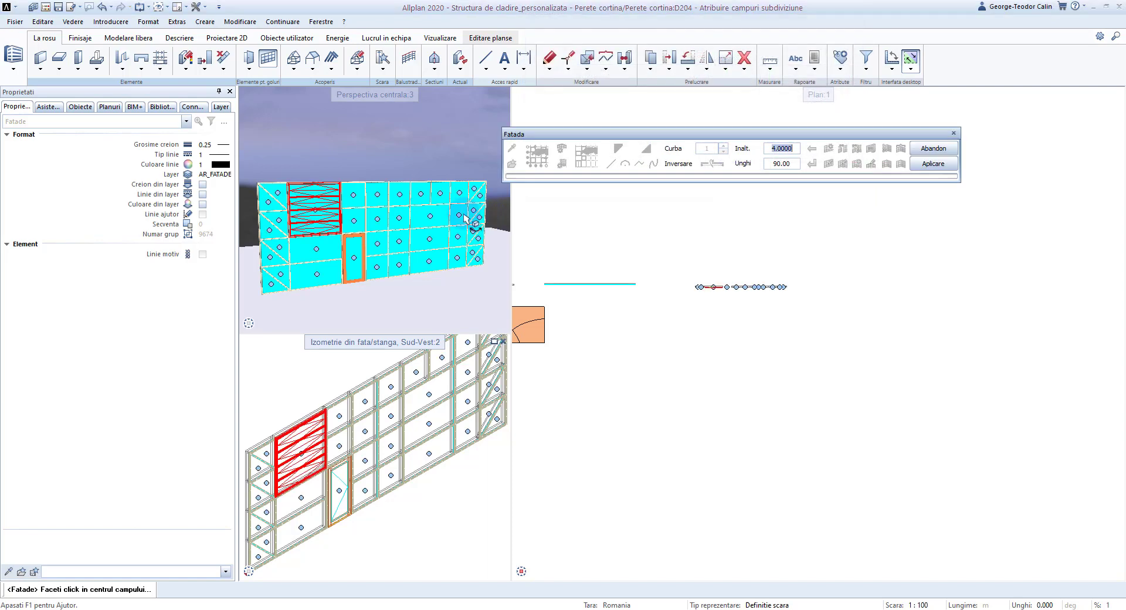
{"action": "left_click", "coordinate": [938, 164]}
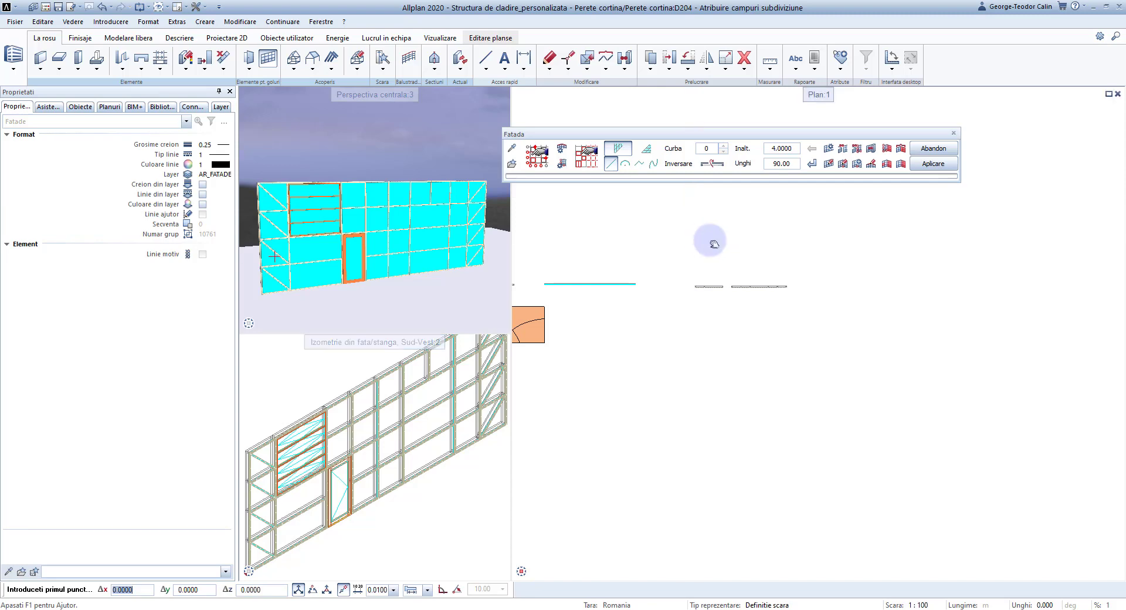
{"action": "middle_click_drag", "start_coordinate": [713, 244], "coordinate": [740, 248]}
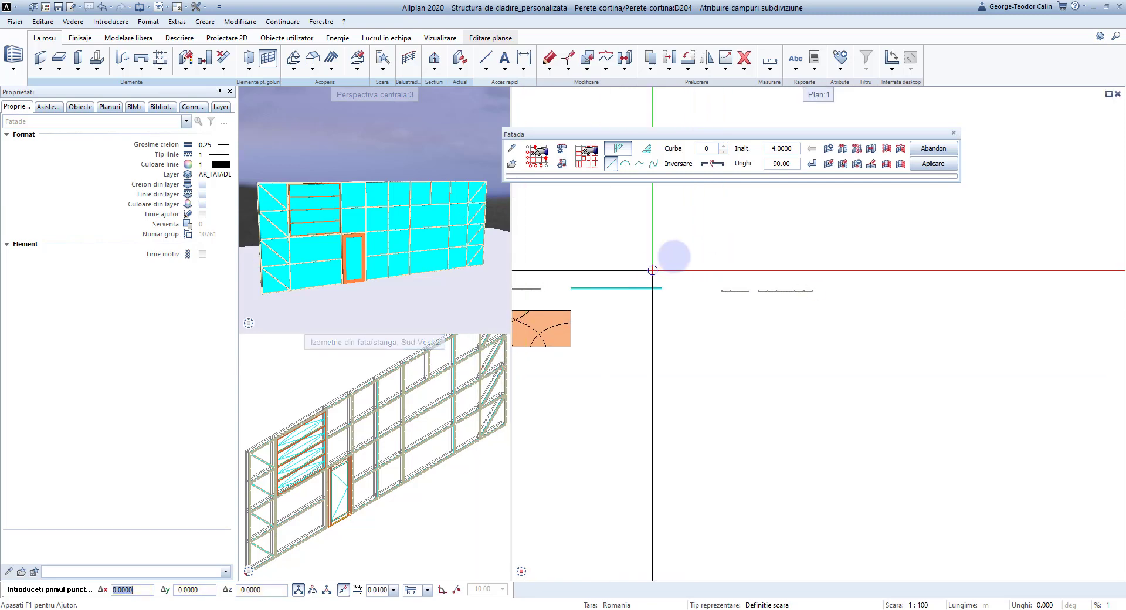
Place the 003 opening window in an upper-right field and apply it
{"action": "left_click", "coordinate": [887, 164]}
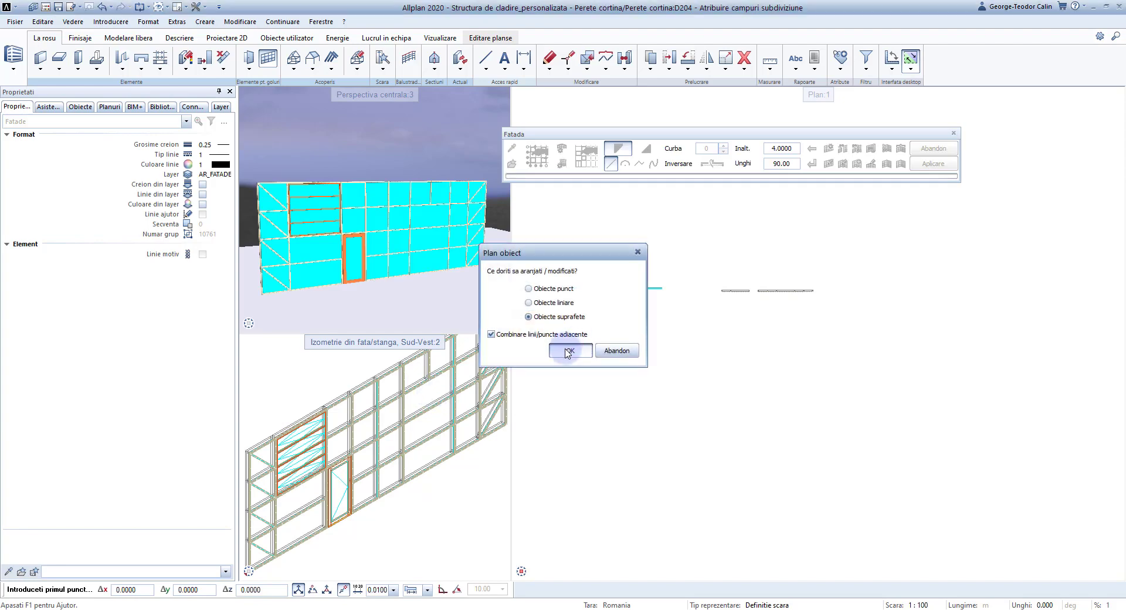
{"action": "left_click", "coordinate": [570, 350]}
{"action": "left_click", "coordinate": [429, 394]}
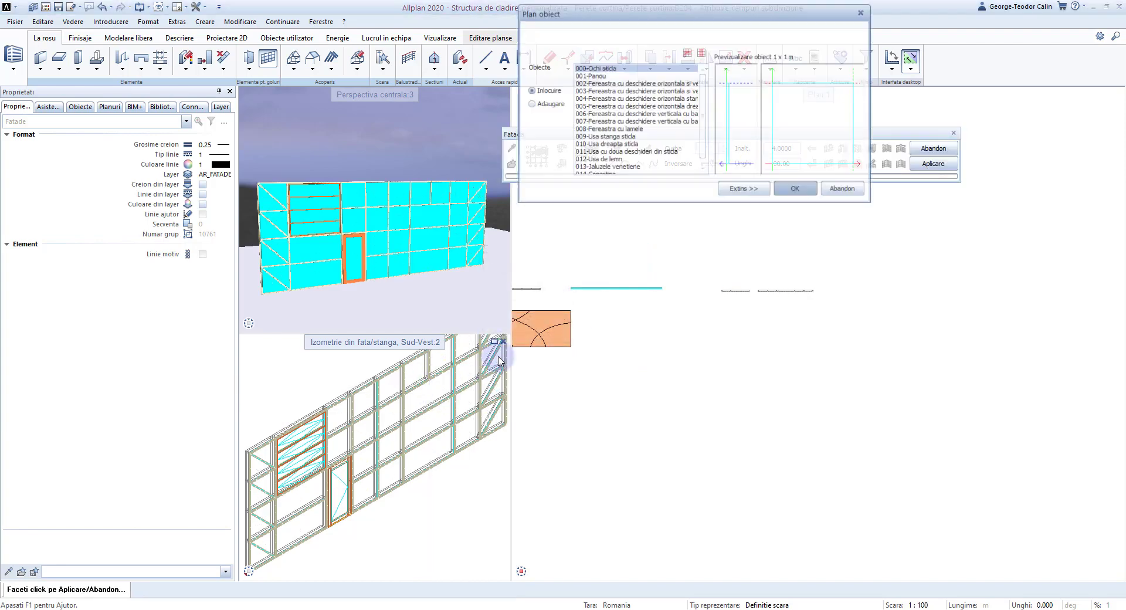
{"action": "left_click", "coordinate": [624, 98]}
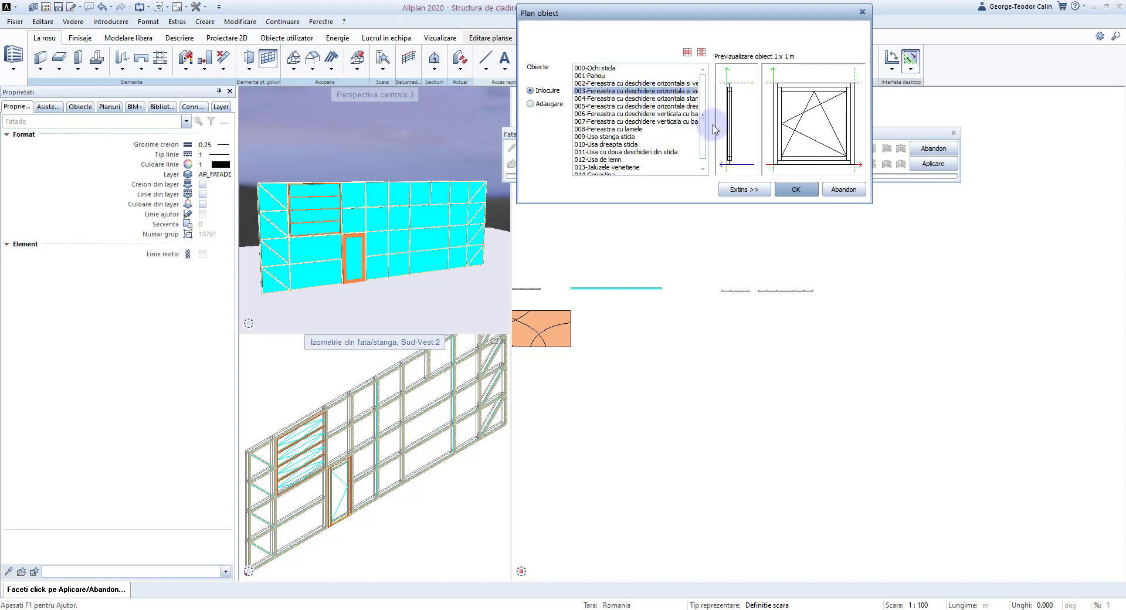
{"action": "left_click", "coordinate": [795, 189]}
{"action": "left_click", "coordinate": [908, 163]}
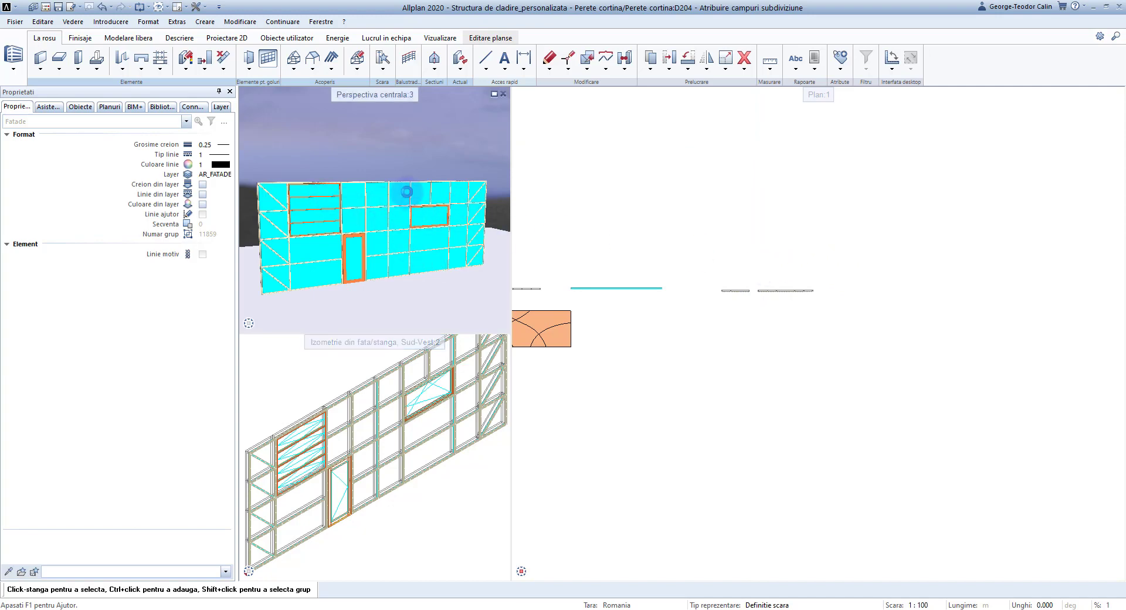
{"action": "key", "text": "F2"}
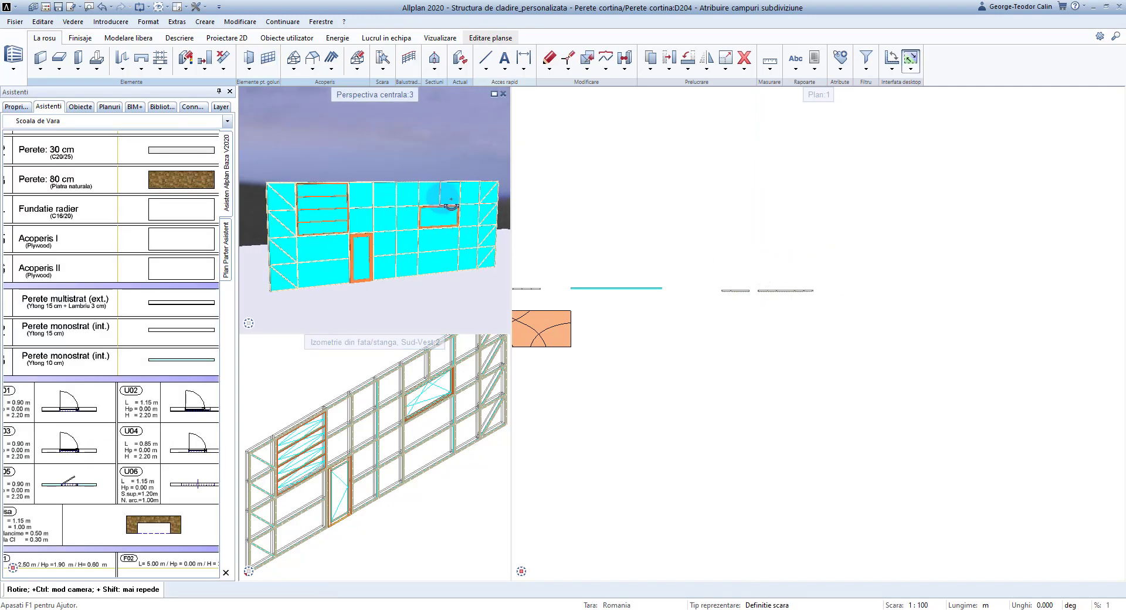
Edit the Usa stanga sticla door's field location in Plan obiect and apply the change
{"action": "left_click", "coordinate": [780, 296]}
{"action": "left_click", "coordinate": [779, 297]}
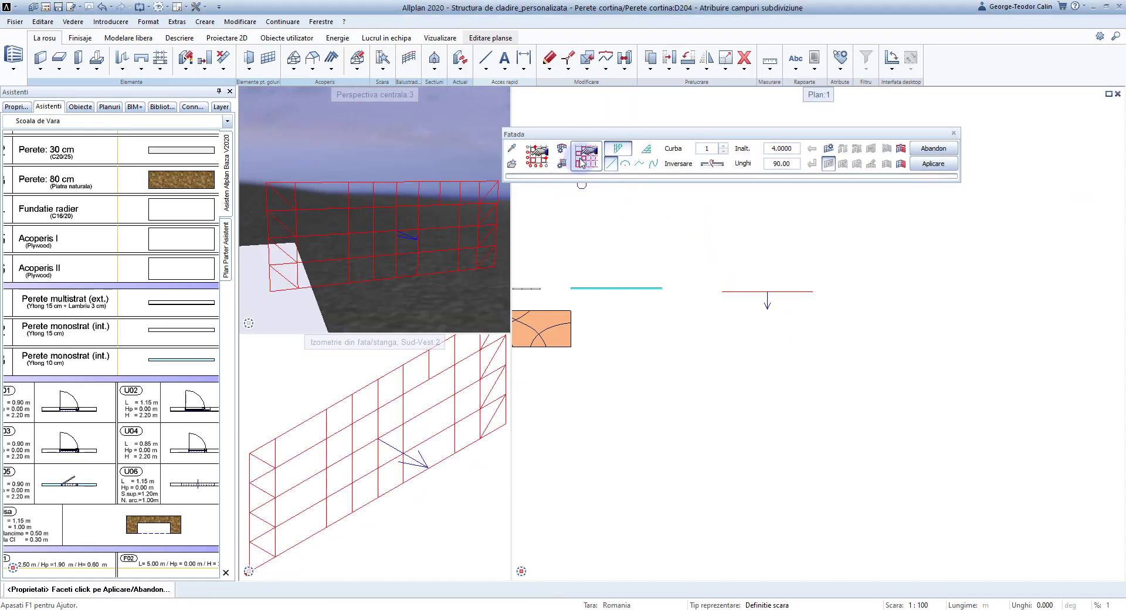
{"action": "left_click", "coordinate": [570, 158]}
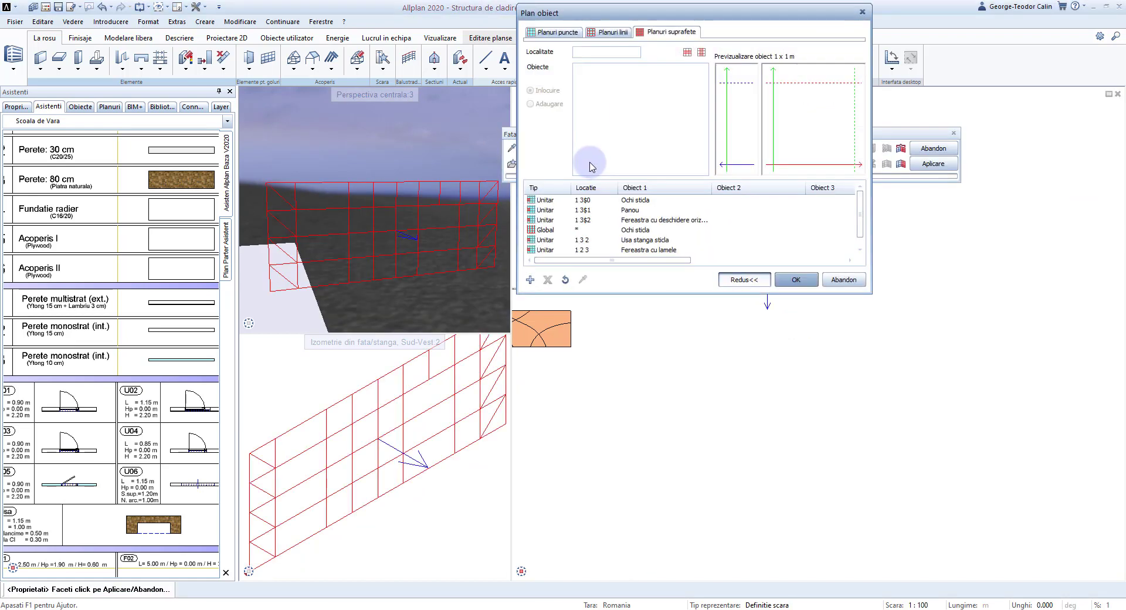
{"action": "left_click", "coordinate": [605, 35]}
{"action": "left_click", "coordinate": [536, 33]}
{"action": "left_click", "coordinate": [602, 34]}
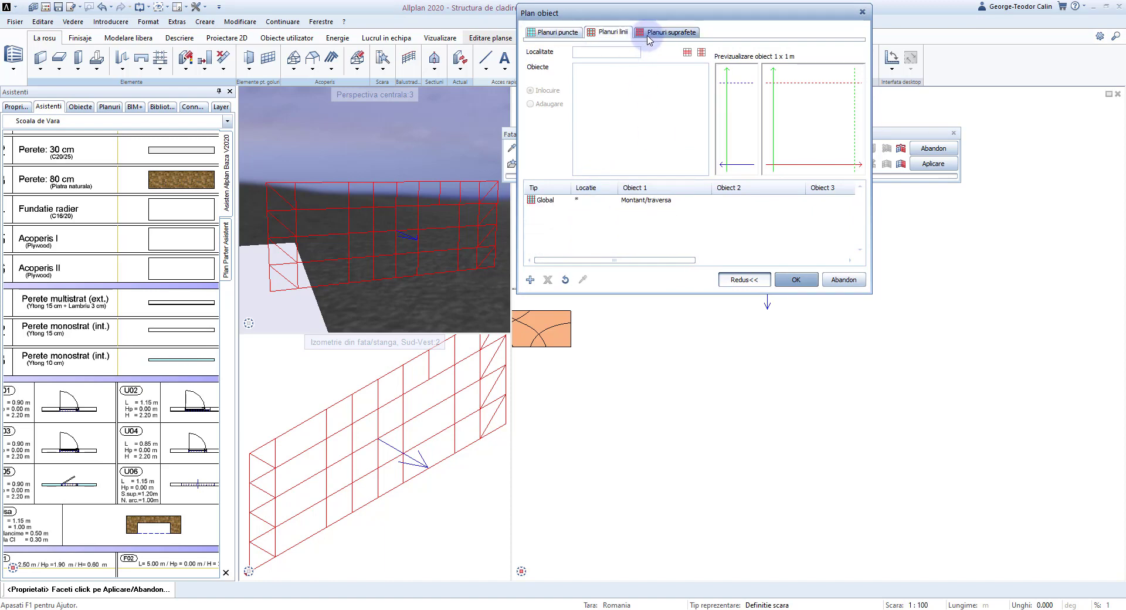
{"action": "left_click", "coordinate": [647, 33]}
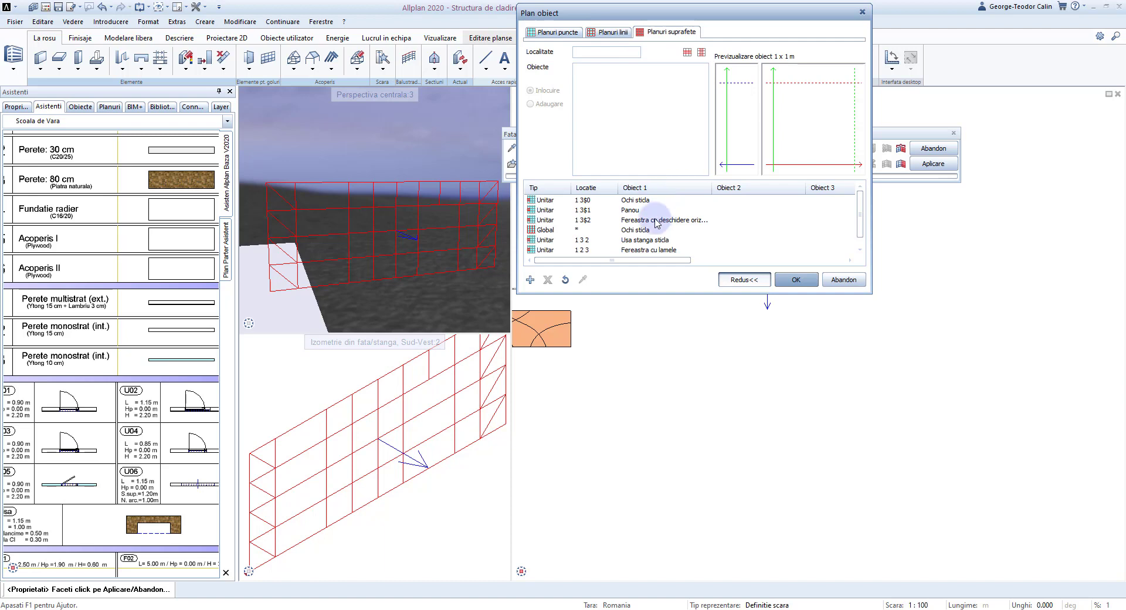
{"action": "left_click", "coordinate": [642, 241]}
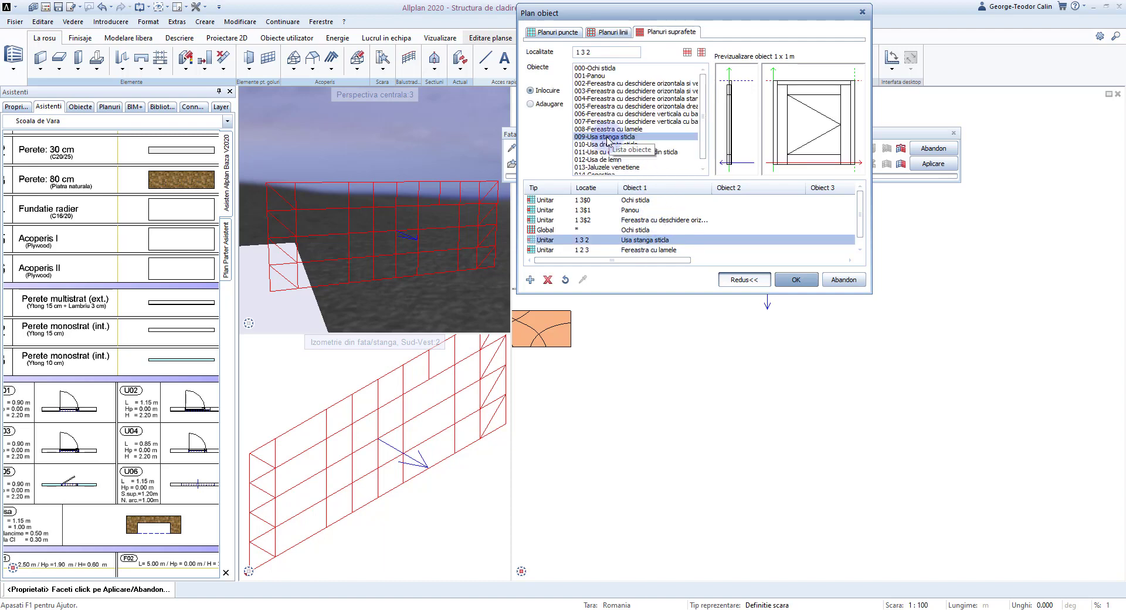
{"action": "left_click", "coordinate": [583, 53]}
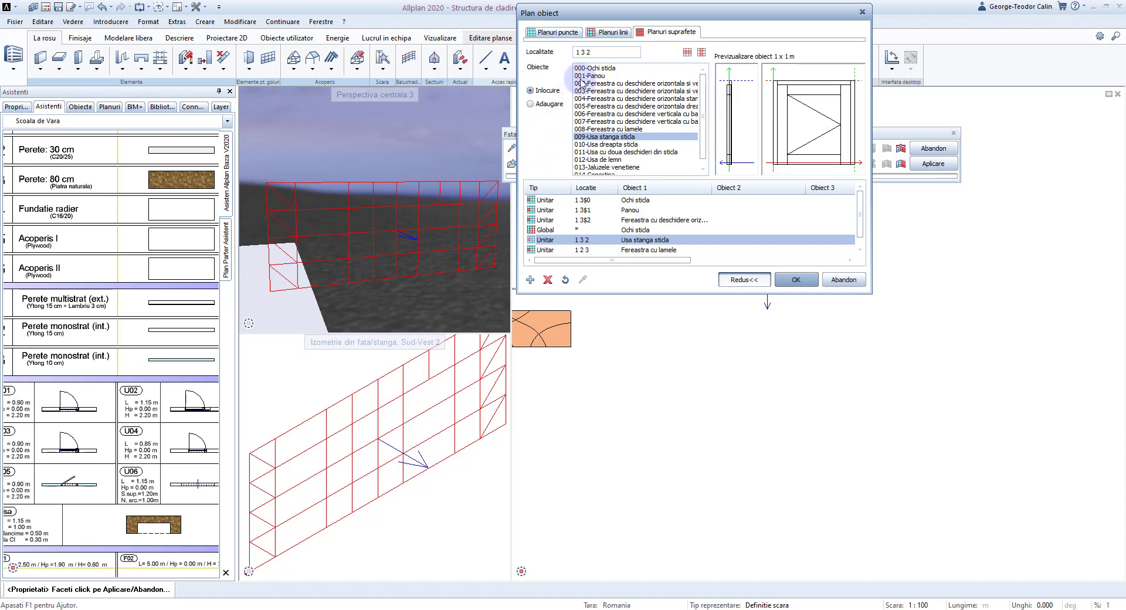
{"action": "type", "text": "4"}
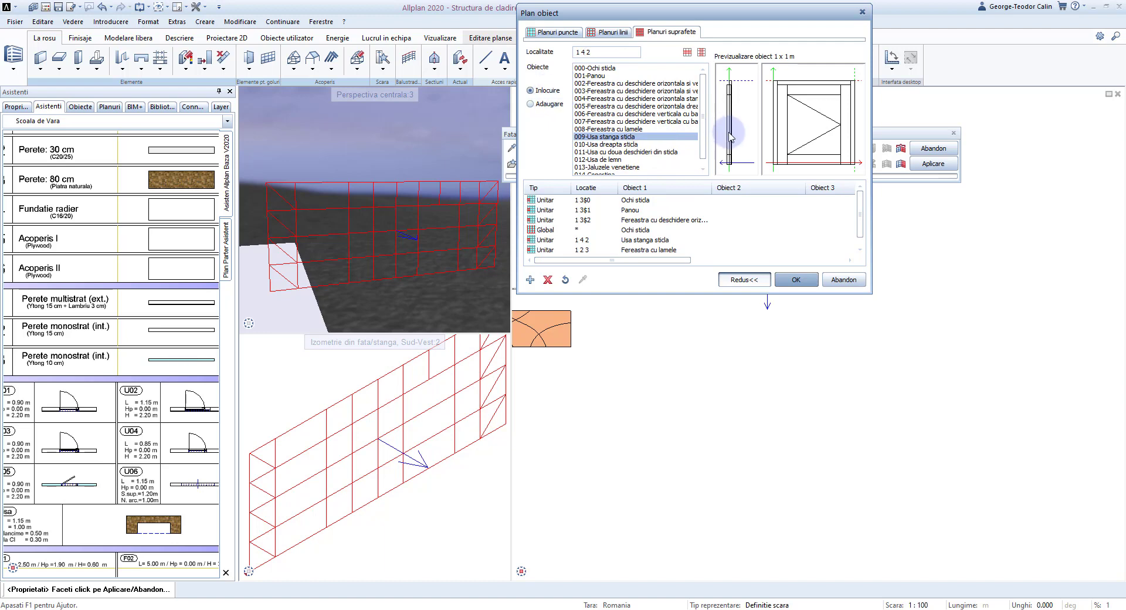
{"action": "left_click", "coordinate": [795, 291]}
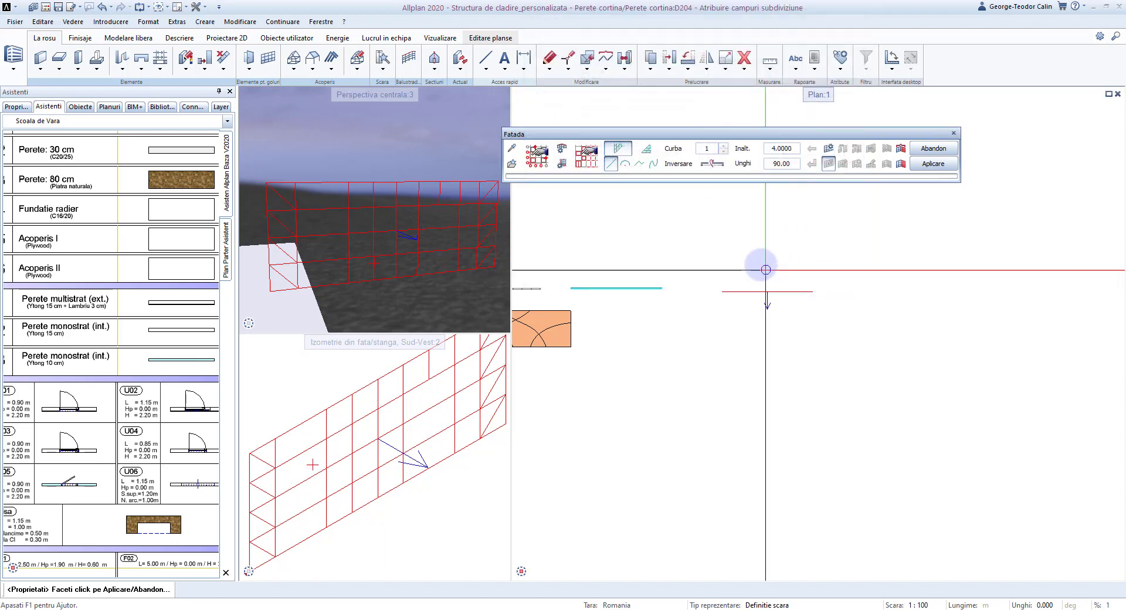
{"action": "left_click", "coordinate": [932, 164]}
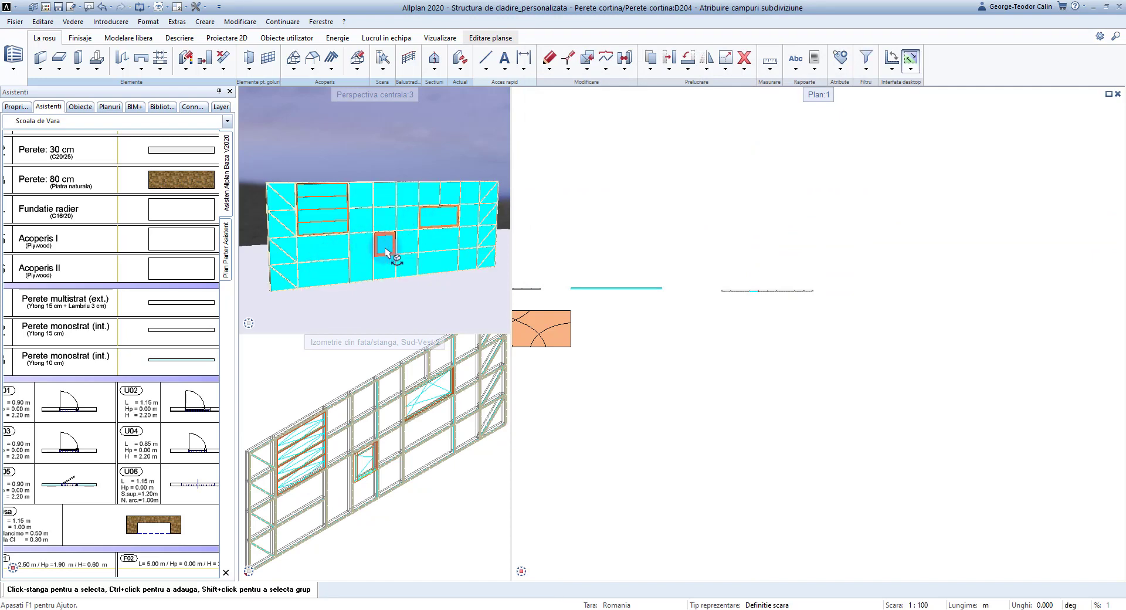
Reassign the Usa stanga sticla door to field 1 3 2 and regenerate the facade
{"action": "left_click", "coordinate": [748, 291]}
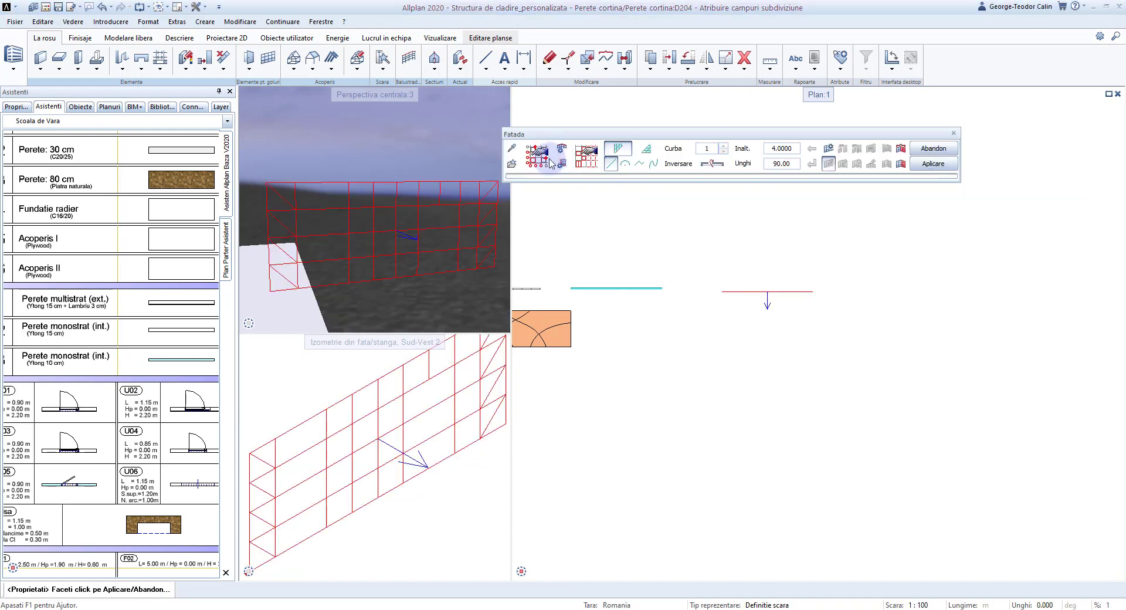
{"action": "left_click", "coordinate": [549, 162]}
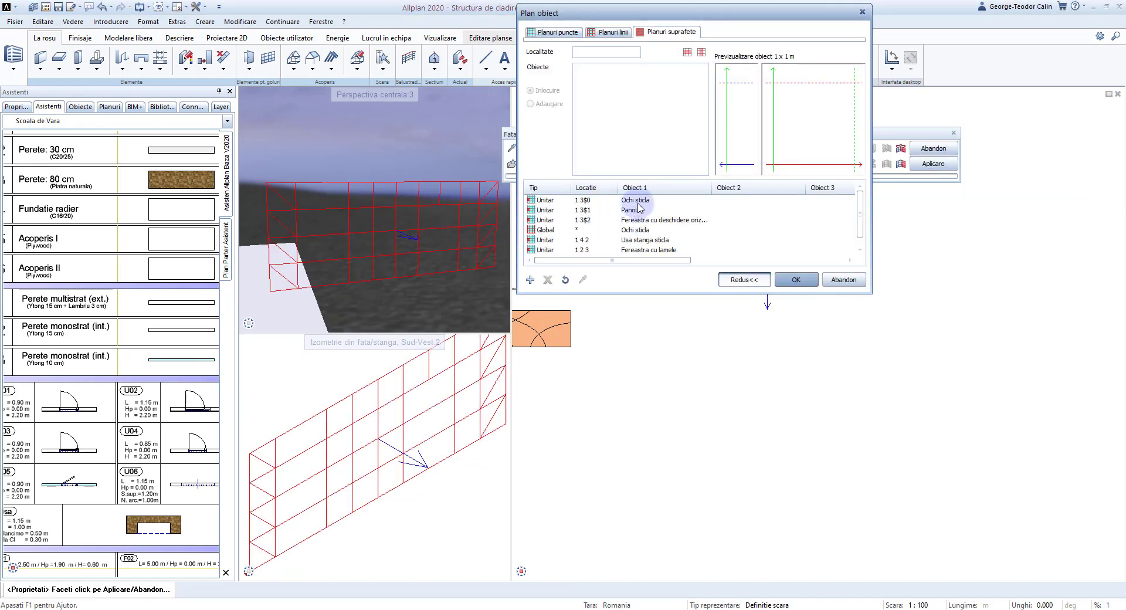
{"action": "left_click", "coordinate": [647, 221]}
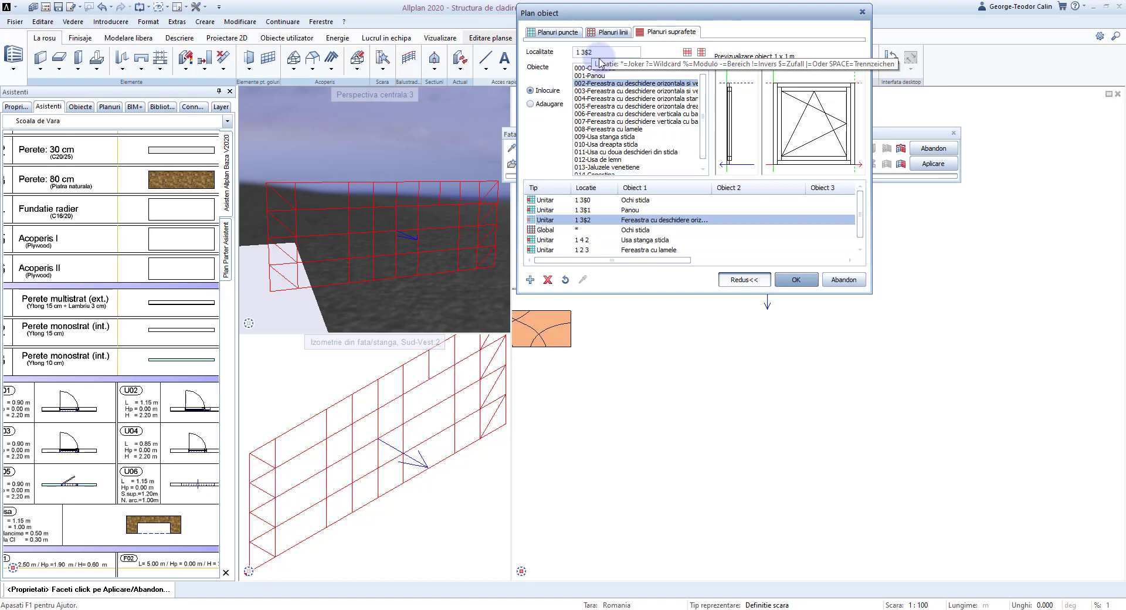
{"action": "left_click", "coordinate": [632, 210]}
{"action": "left_click", "coordinate": [609, 200]}
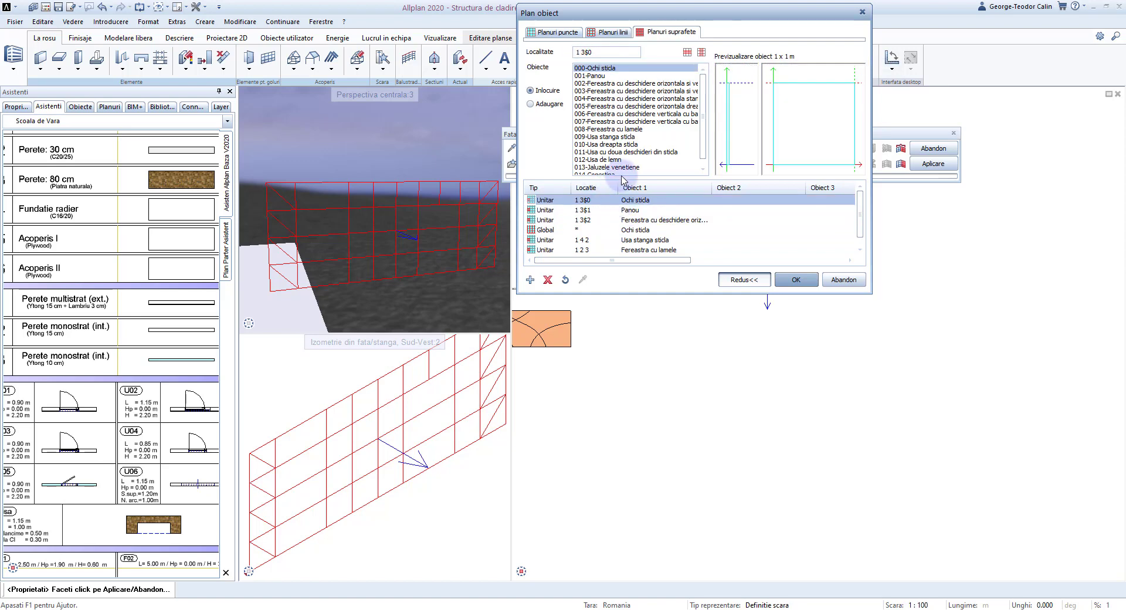
{"action": "left_click", "coordinate": [625, 231]}
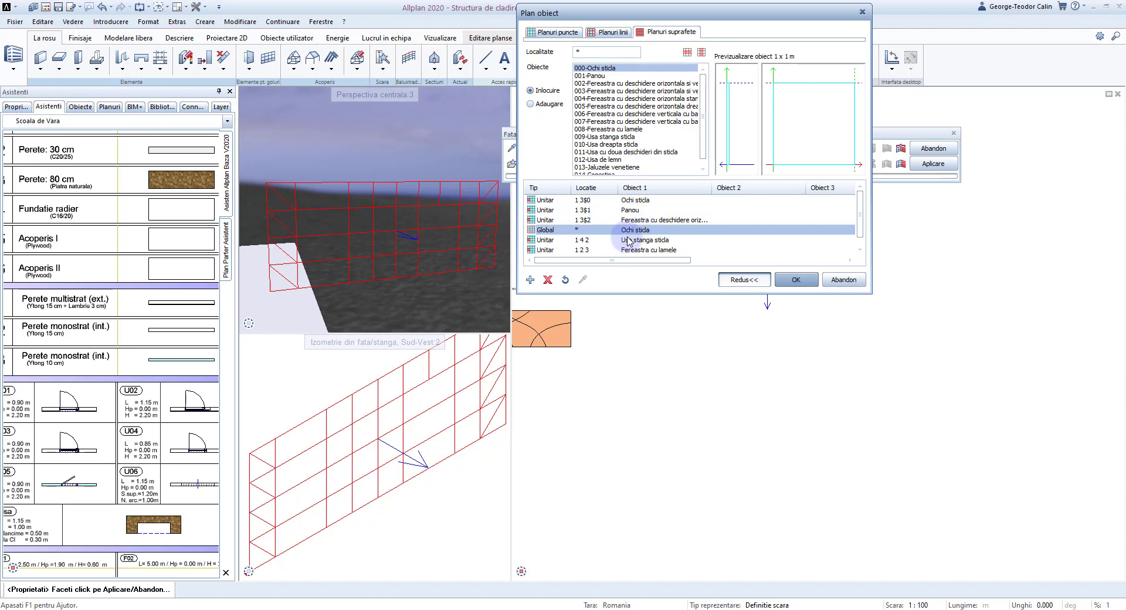
{"action": "left_click", "coordinate": [628, 241]}
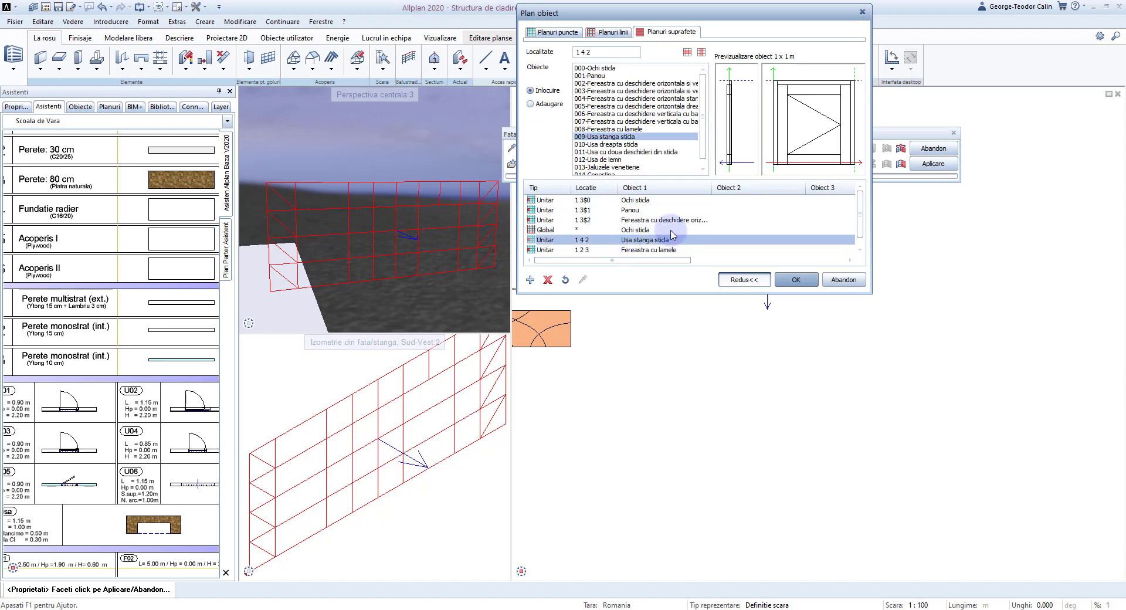
{"action": "left_click", "coordinate": [587, 52]}
{"action": "double_click", "coordinate": [581, 53]}
{"action": "type", "text": "3"}
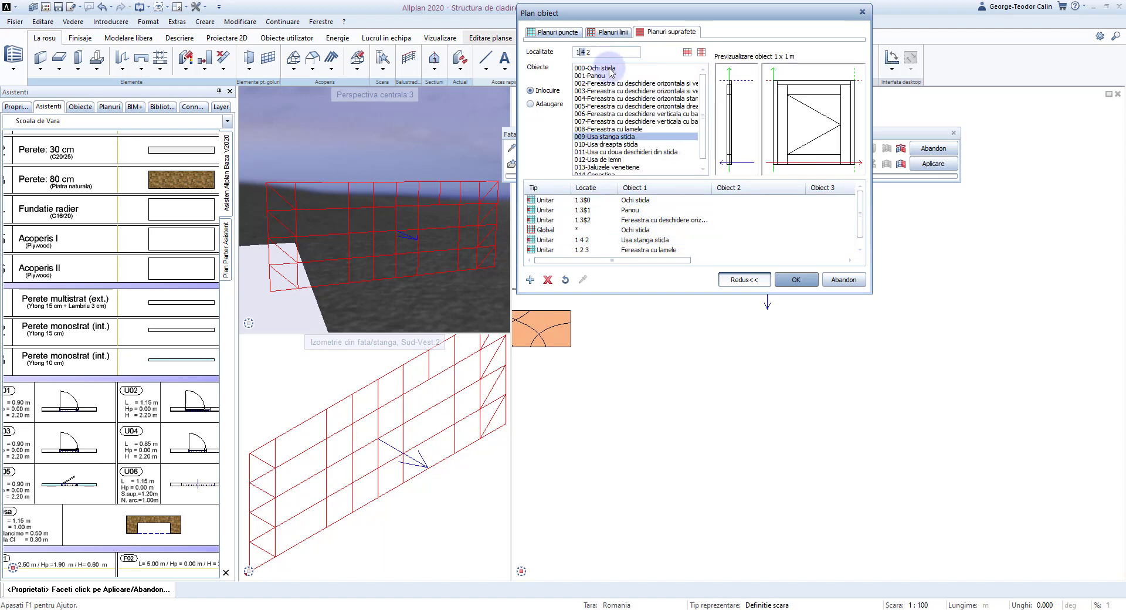
{"action": "left_click", "coordinate": [795, 280]}
{"action": "left_click", "coordinate": [944, 171]}
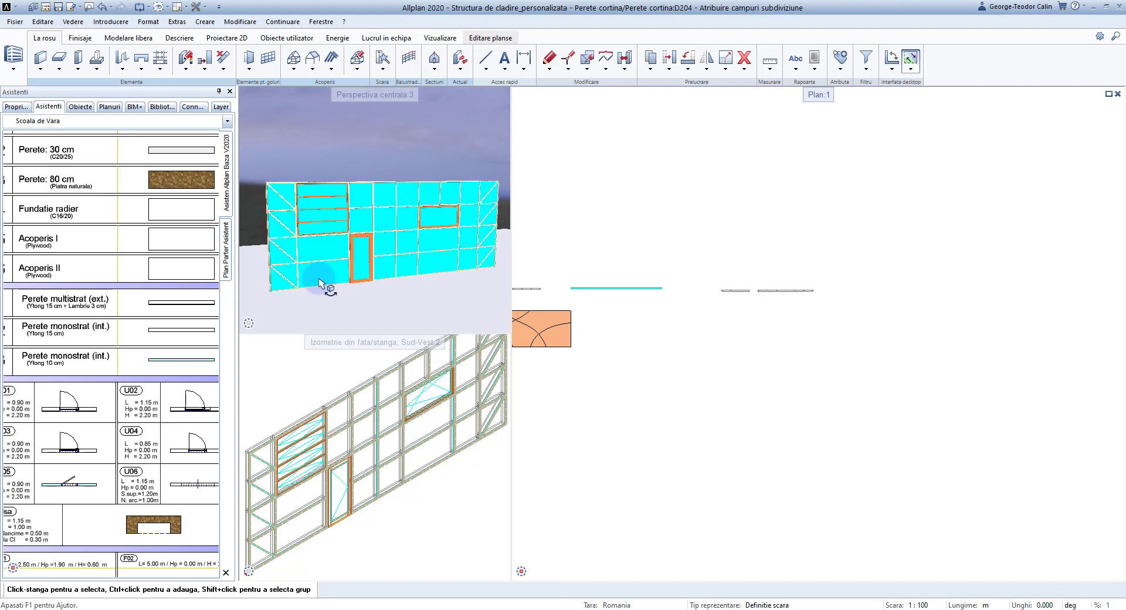
Clear the selection and open drawing 200 Perete cortina from the project drawings
{"action": "left_click", "coordinate": [765, 285]}
{"action": "middle_click_drag", "start_coordinate": [765, 285], "coordinate": [774, 268]}
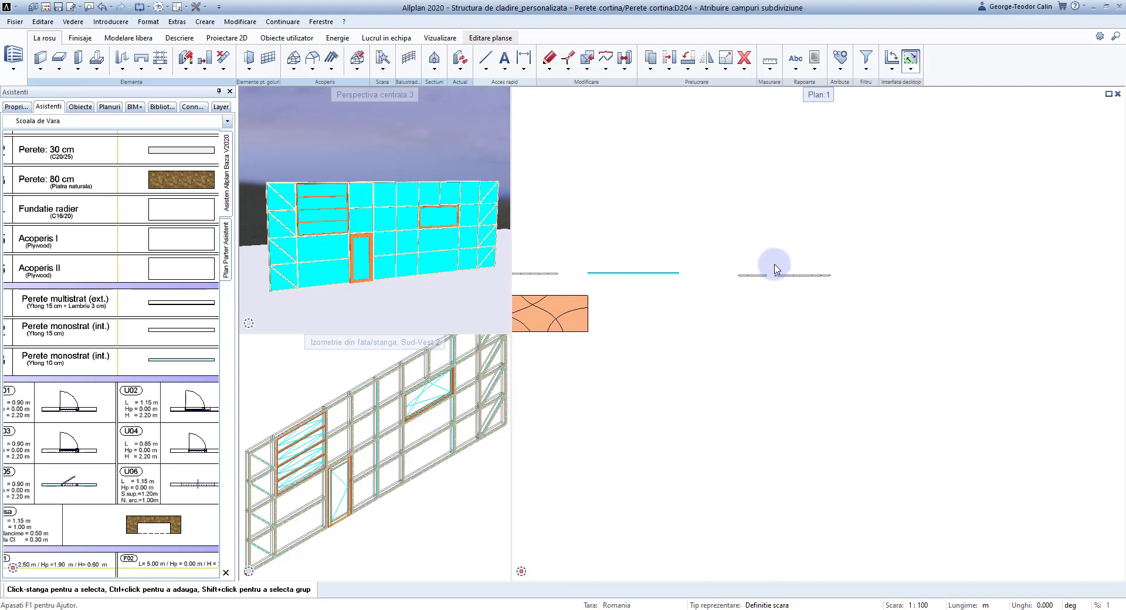
{"action": "scroll", "coordinate": [768, 249], "scroll_direction": "up", "scroll_amount": 2}
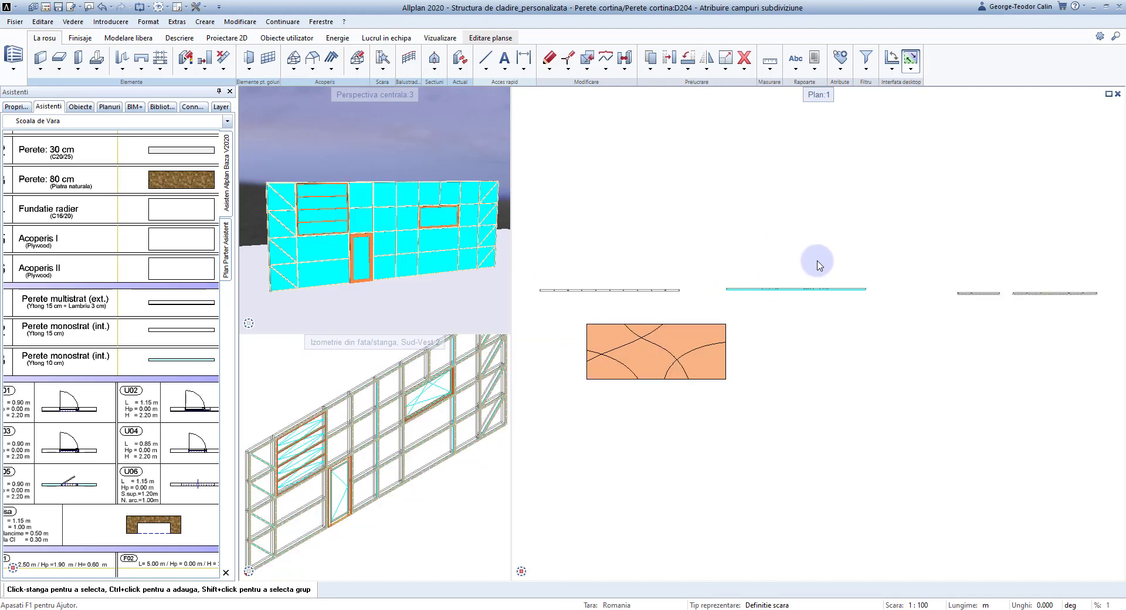
{"action": "left_click", "coordinate": [797, 376]}
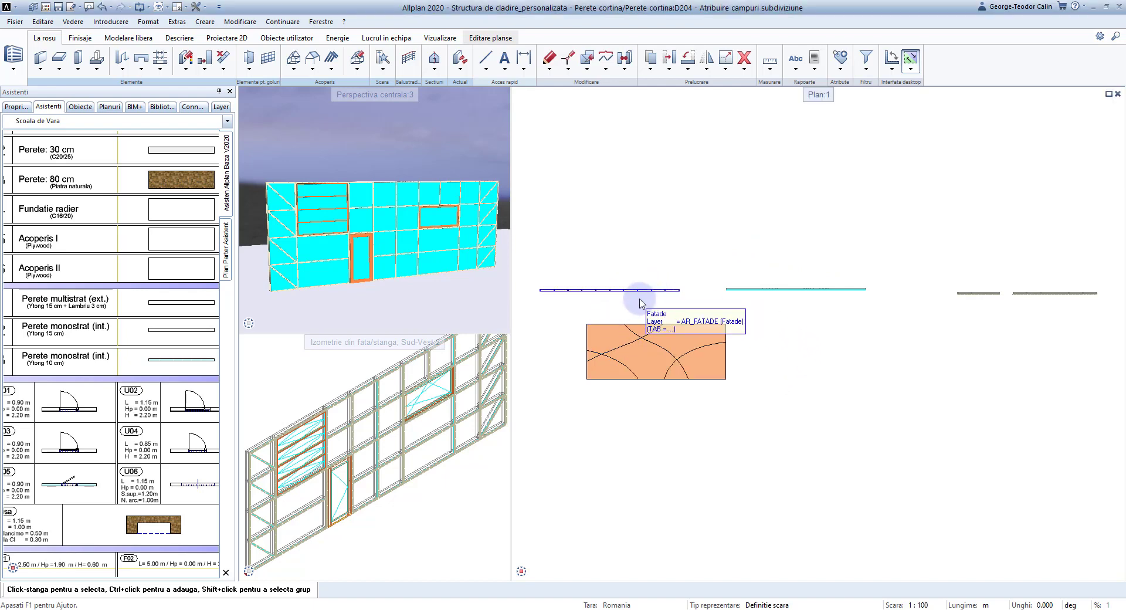
{"action": "scroll", "coordinate": [670, 311], "scroll_direction": "up", "scroll_amount": 2}
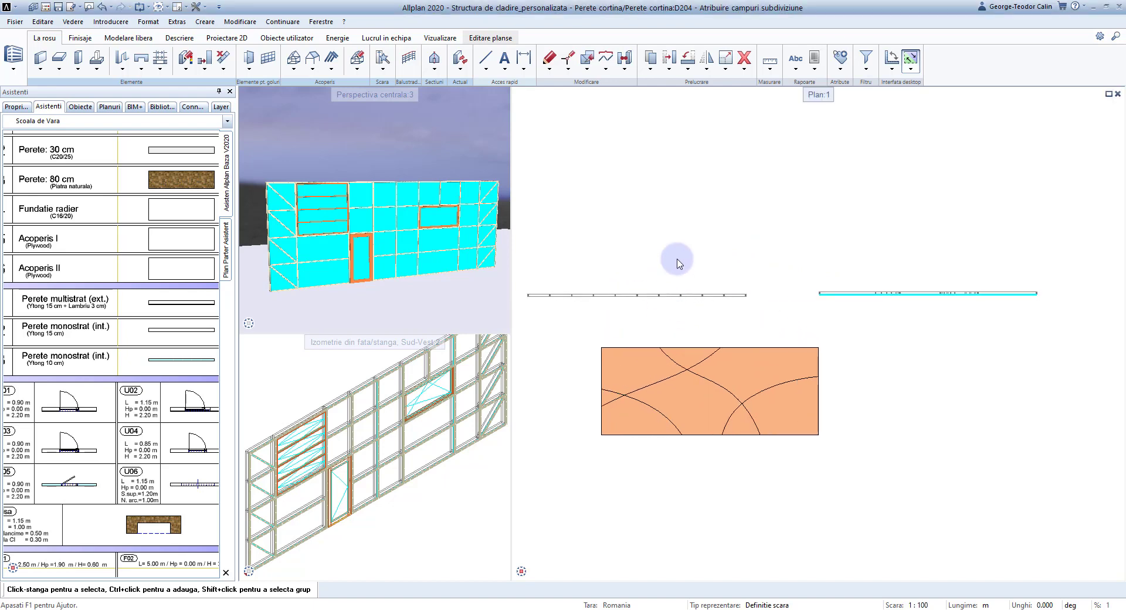
{"action": "key", "text": "ctrl+o"}
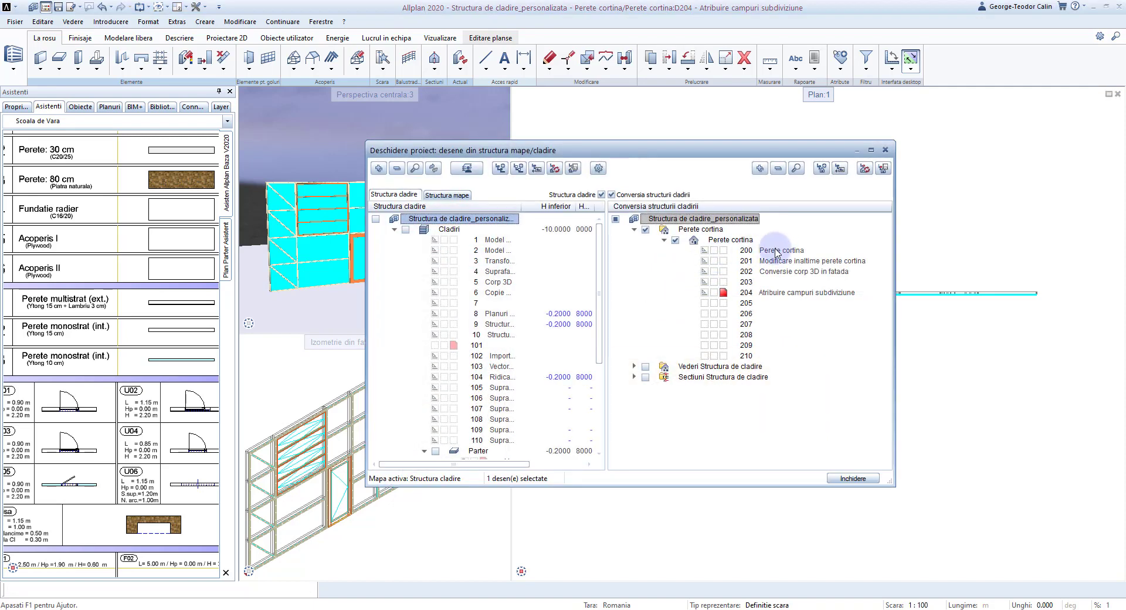
{"action": "double_click", "coordinate": [777, 251]}
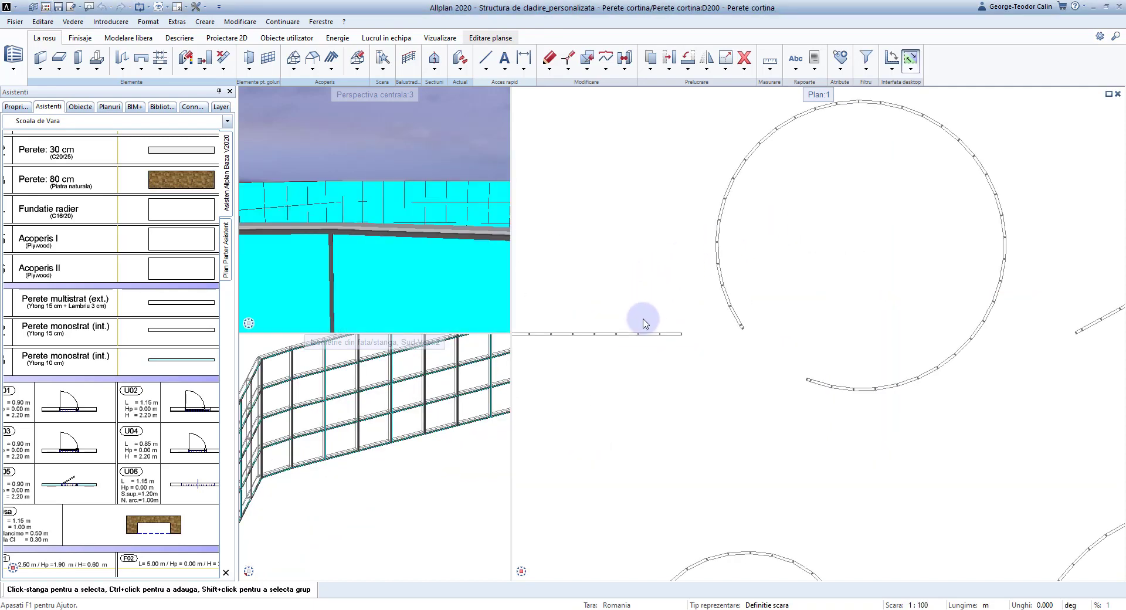
Load a mullion/transom facade favourite to review it, then exit and reopen the drawing list
{"action": "left_click", "coordinate": [638, 335]}
{"action": "double_click", "coordinate": [645, 334]}
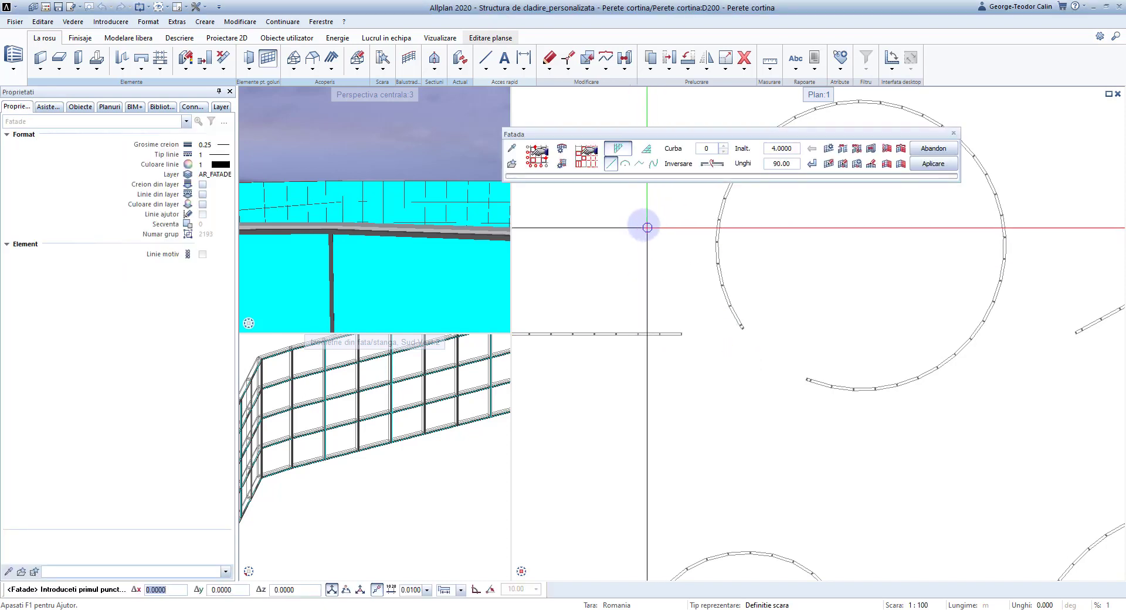
{"action": "left_click", "coordinate": [511, 165]}
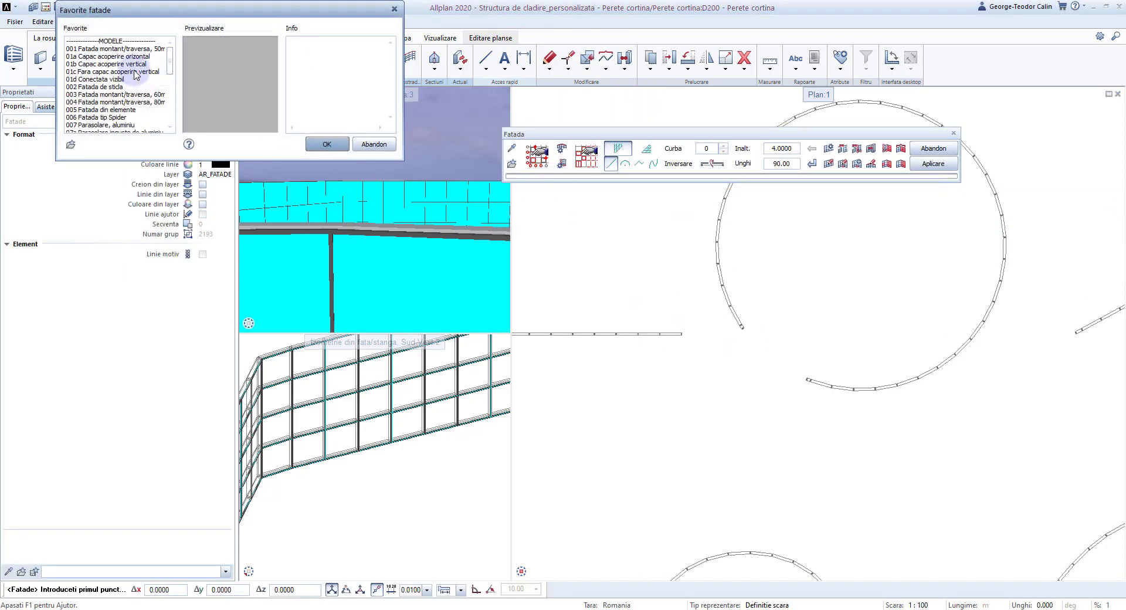
{"action": "left_click", "coordinate": [119, 88]}
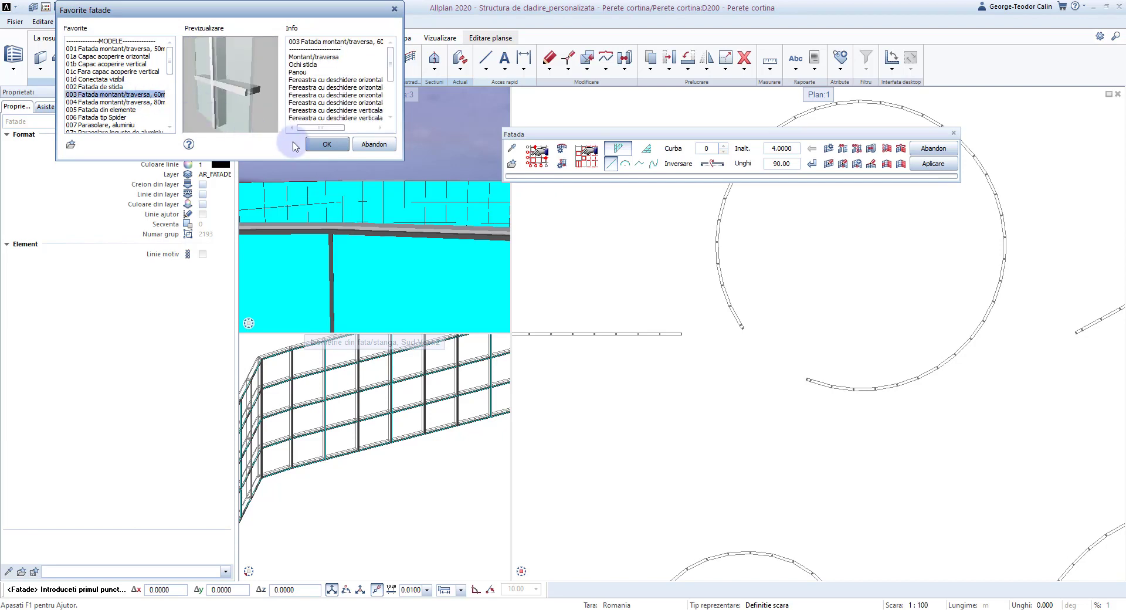
{"action": "left_click", "coordinate": [323, 145]}
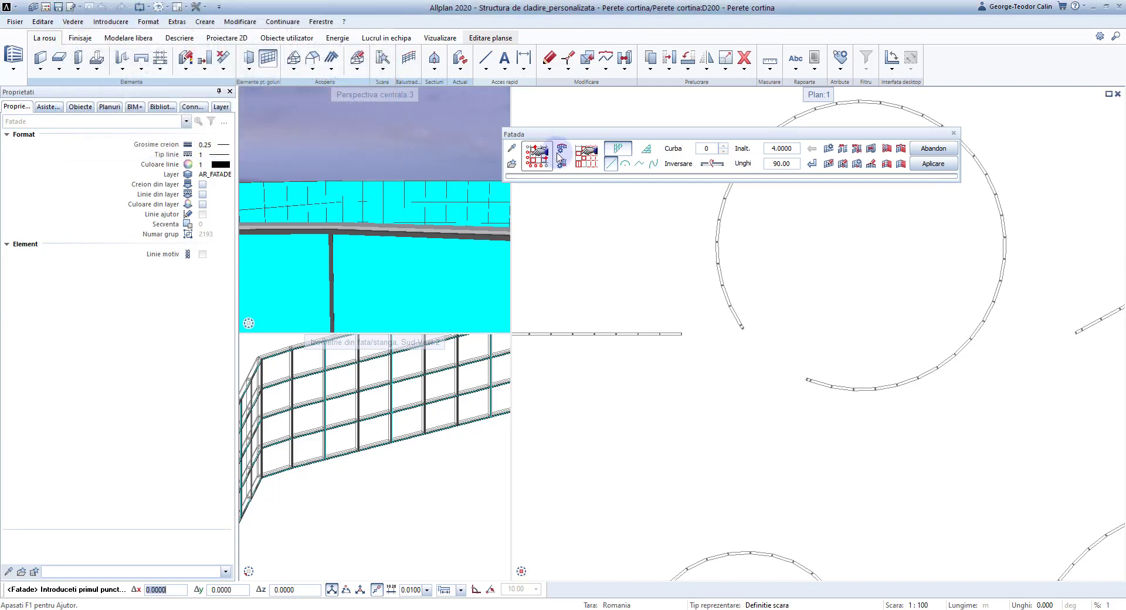
{"action": "left_click", "coordinate": [933, 149]}
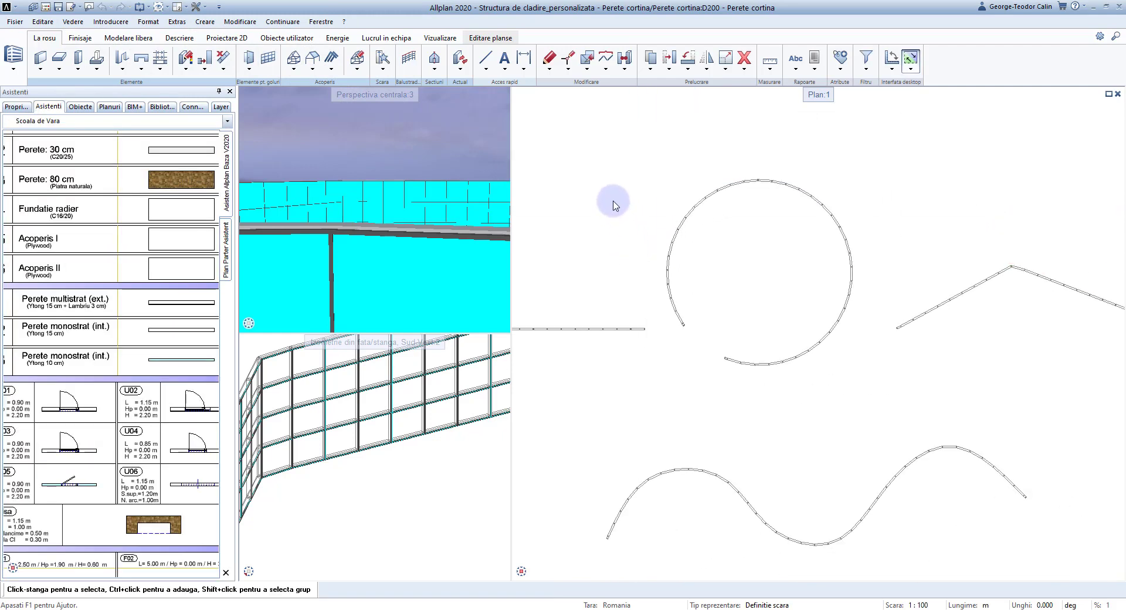
{"action": "key", "text": "F2"}
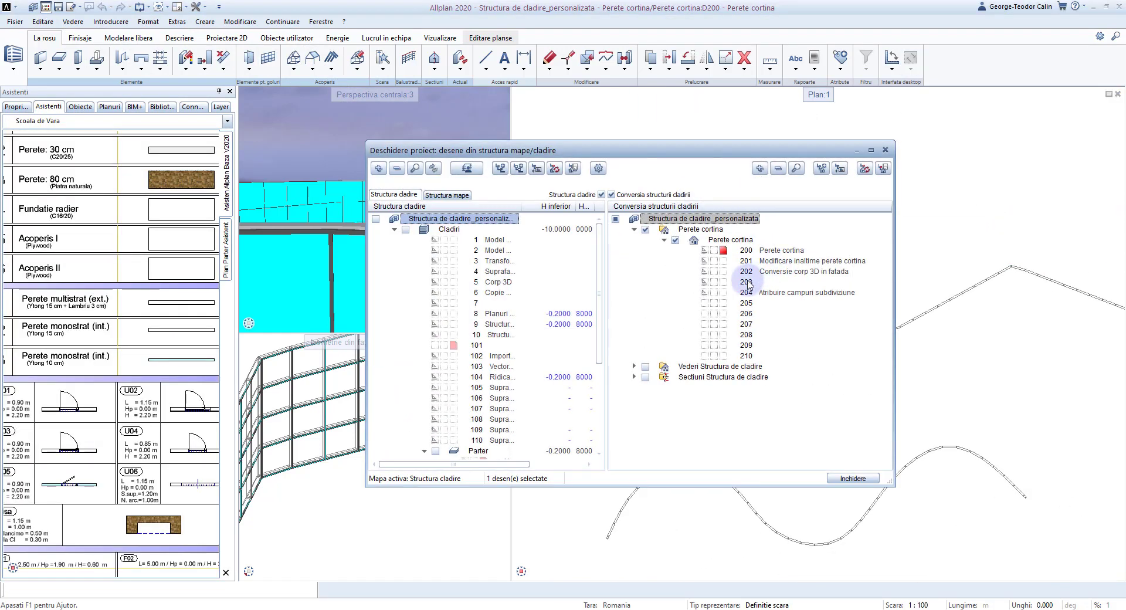
Rename drawing 203 to 'Atribuire model 3D pe fatada' and open it
{"action": "double_click", "coordinate": [747, 283]}
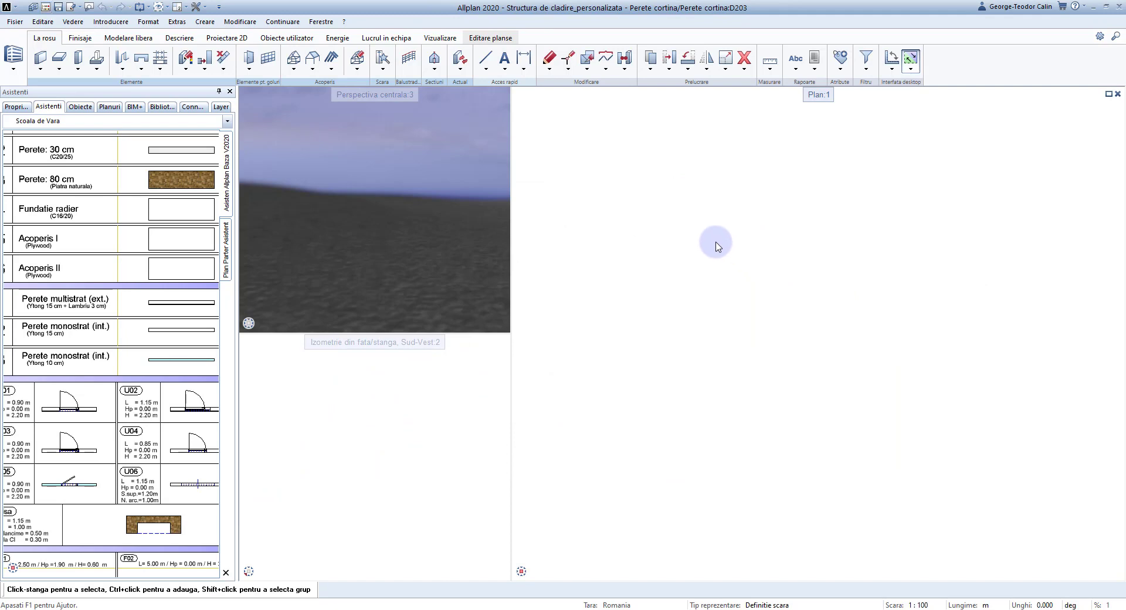
{"action": "key", "text": "F2"}
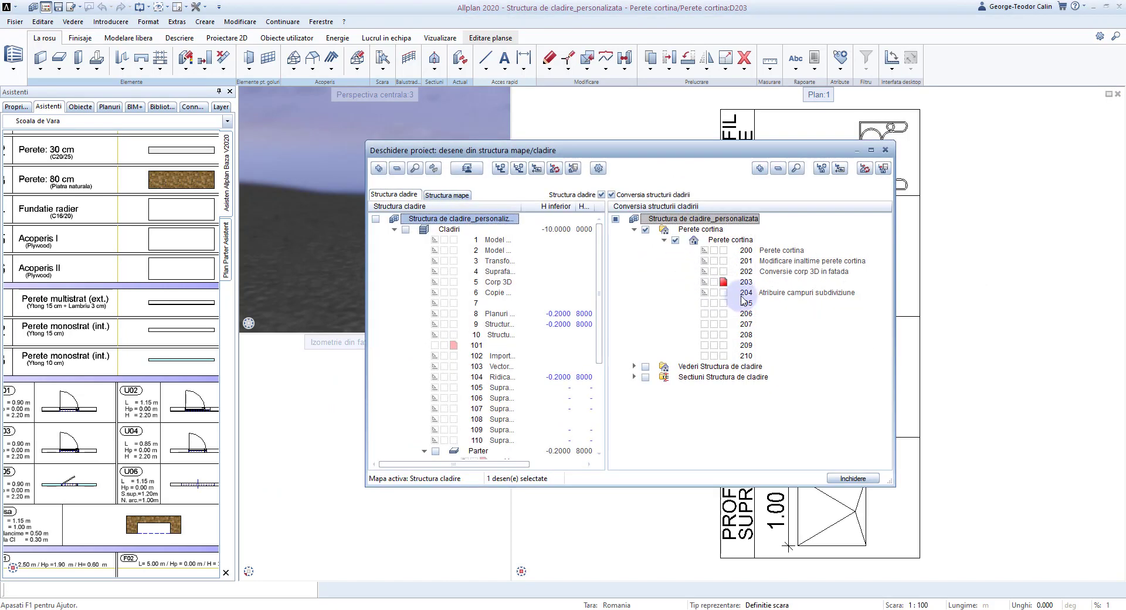
{"action": "left_click", "coordinate": [747, 282]}
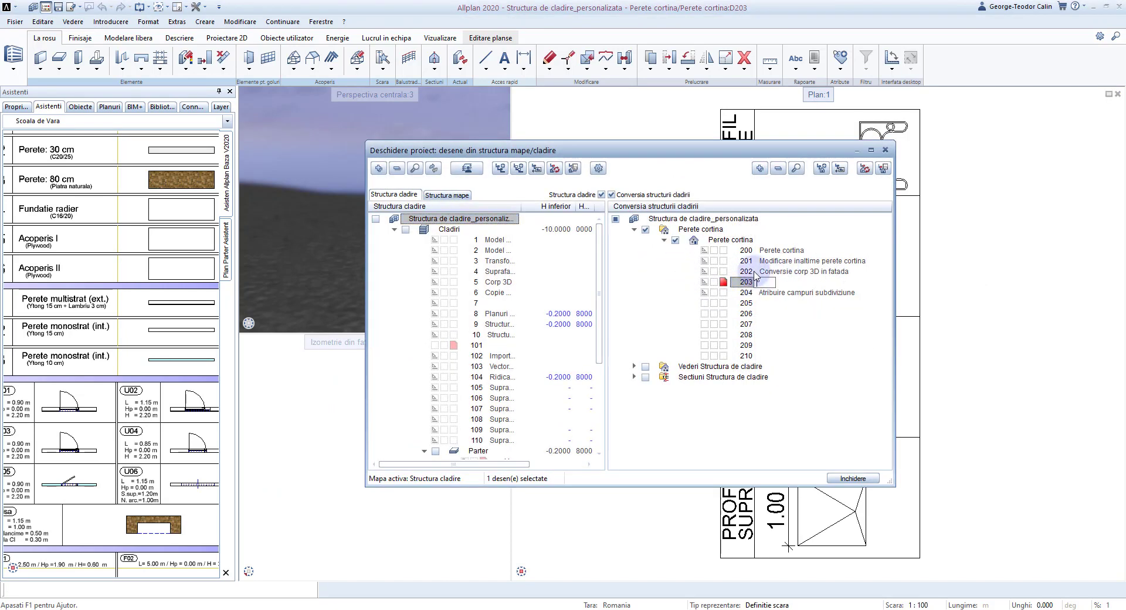
{"action": "type", "text": "Atribuire model 3D pe fatada"}
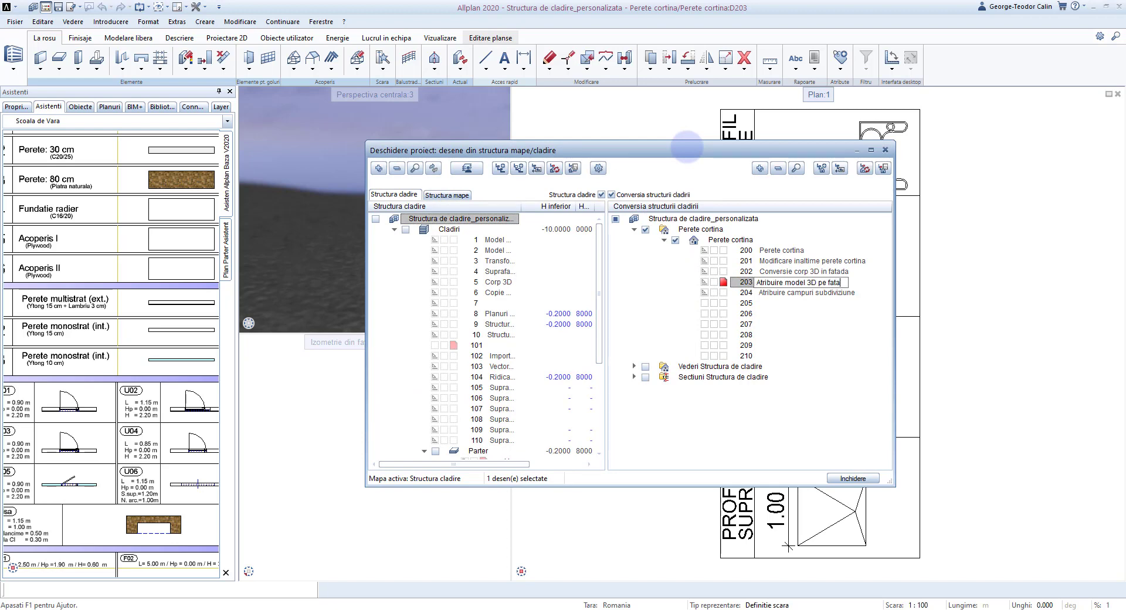
{"action": "double_click", "coordinate": [748, 284]}
{"action": "scroll", "coordinate": [756, 176], "scroll_direction": "down", "scroll_amount": 4}
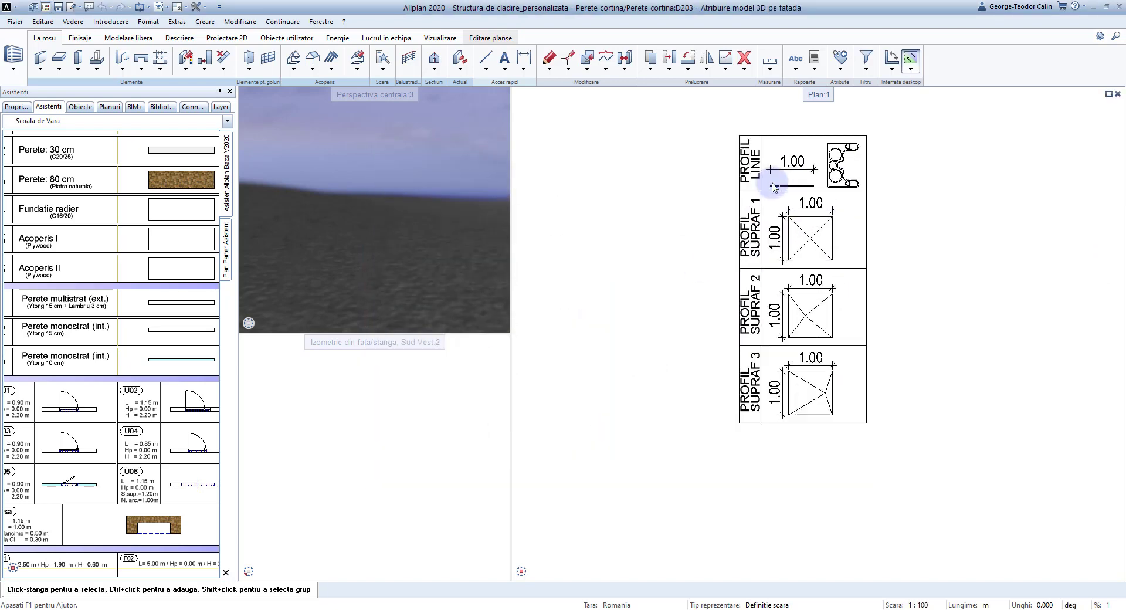
{"action": "middle_click_drag", "start_coordinate": [843, 166], "coordinate": [718, 257]}
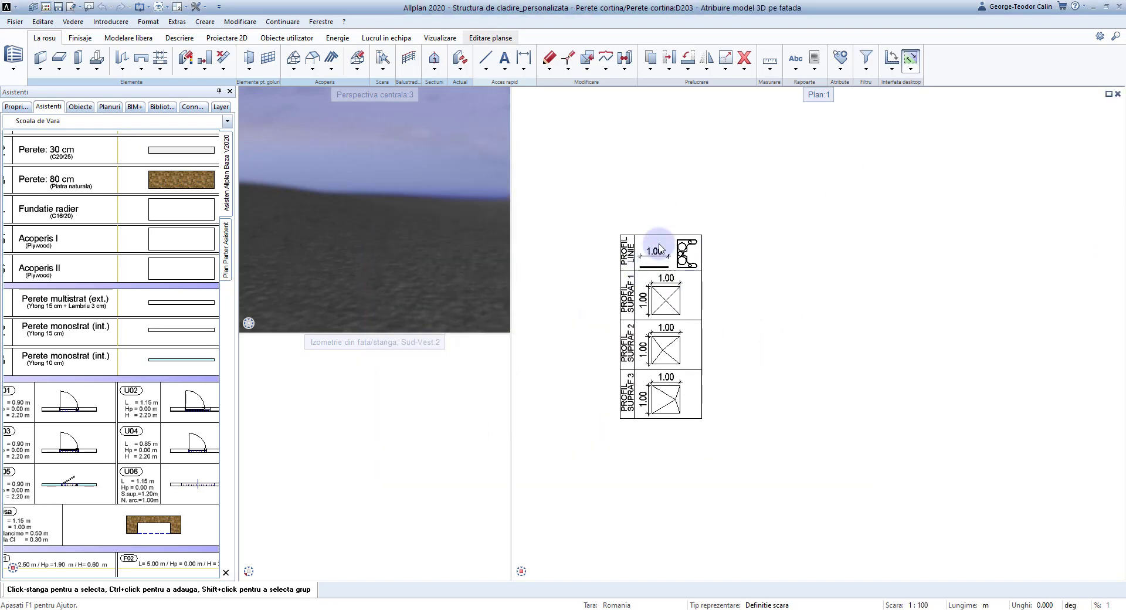
Draw a new 10 m curtain-wall facade and orbit the perspective to view it
{"action": "left_click", "coordinate": [264, 61]}
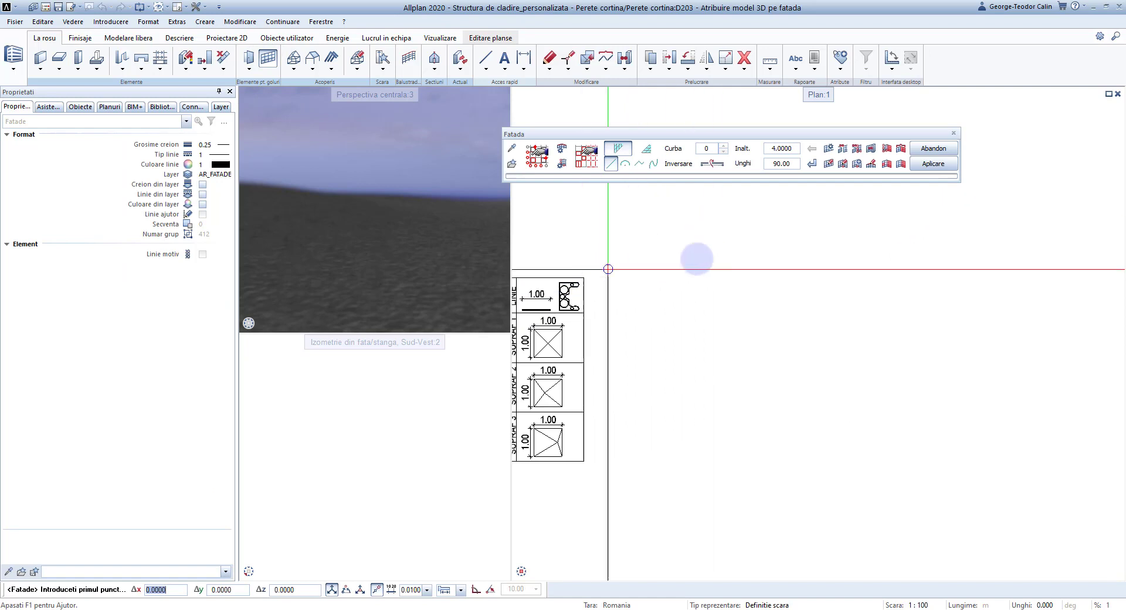
{"action": "scroll", "coordinate": [674, 252], "scroll_direction": "down", "scroll_amount": 2}
{"action": "left_click", "coordinate": [655, 237]}
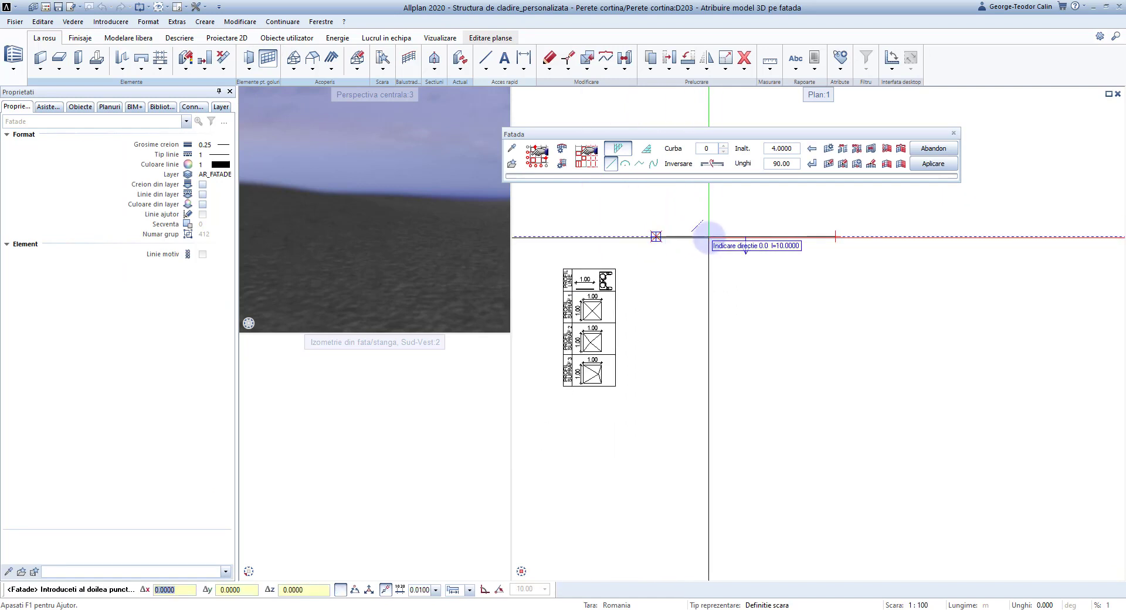
{"action": "left_click", "coordinate": [691, 213]}
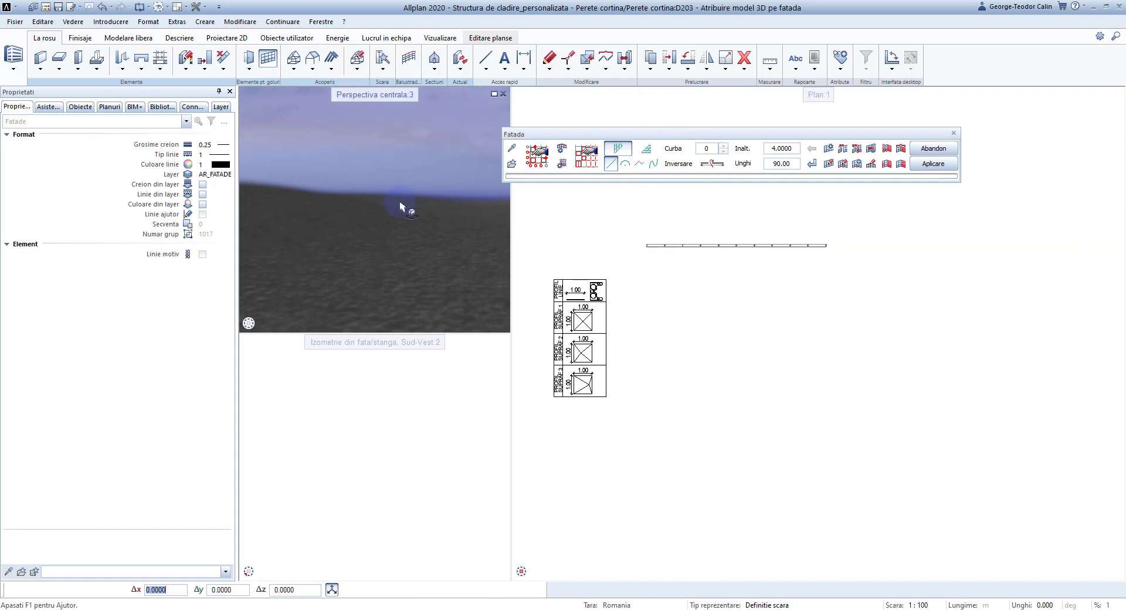
{"action": "left_click_drag", "start_coordinate": [401, 207], "coordinate": [305, 232]}
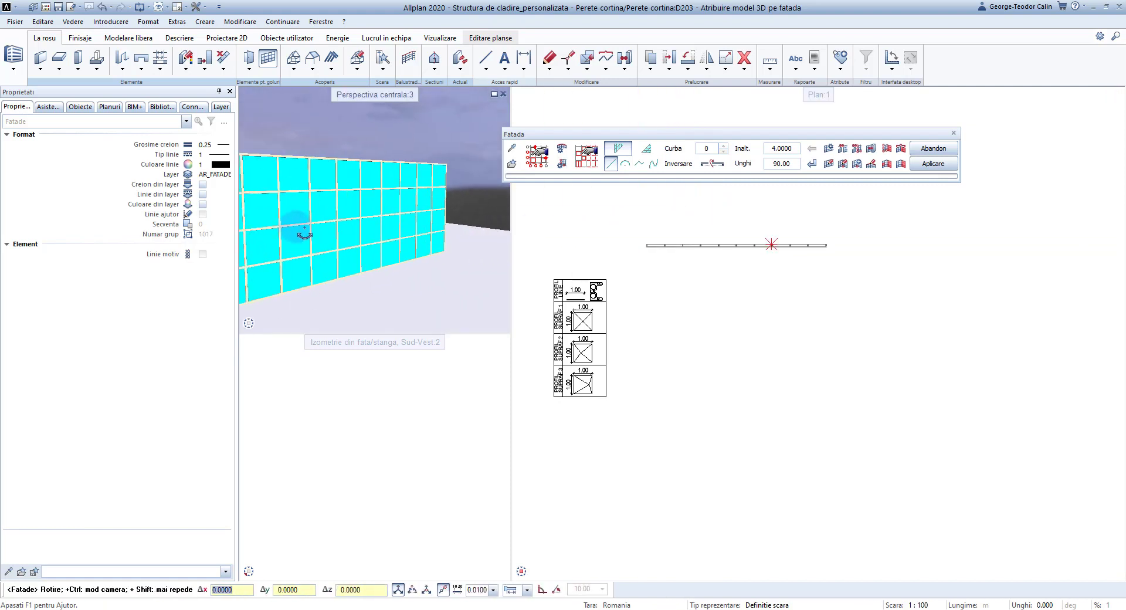
{"action": "left_click_drag", "start_coordinate": [305, 232], "coordinate": [471, 225]}
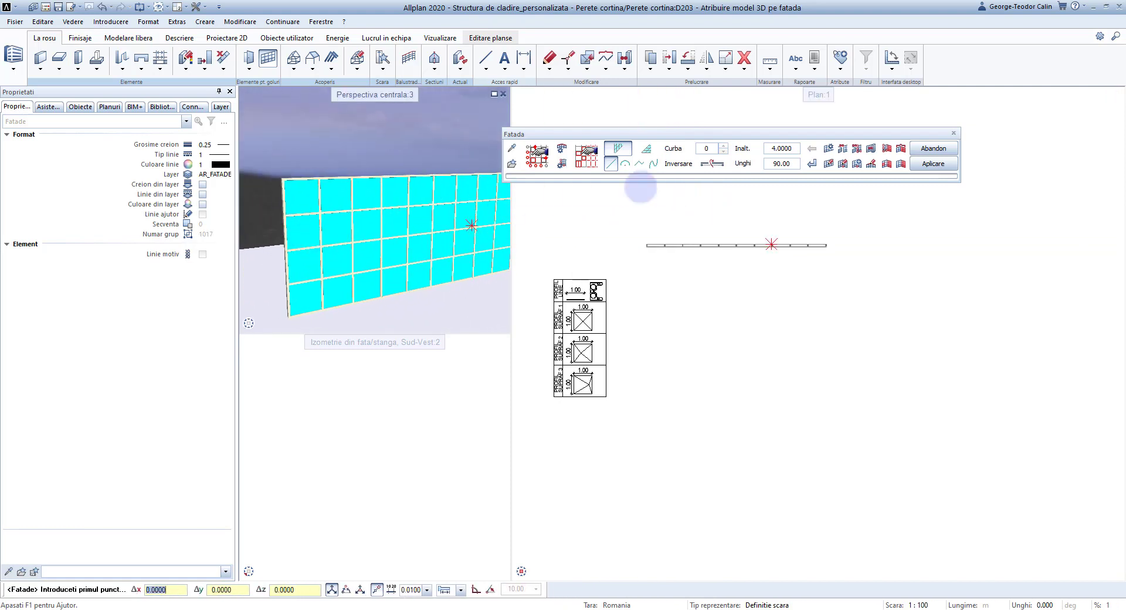
{"action": "left_click", "coordinate": [887, 164]}
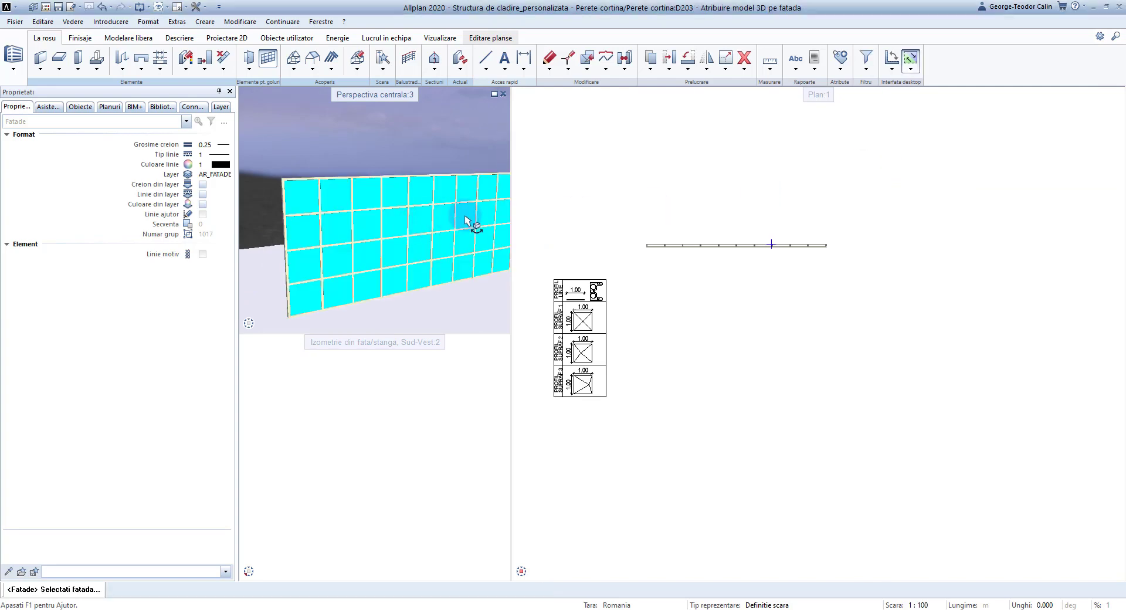
Place the 002-Fereastra cu deschidere orizontala window in one cell of the cyan facade
{"action": "left_click", "coordinate": [691, 245]}
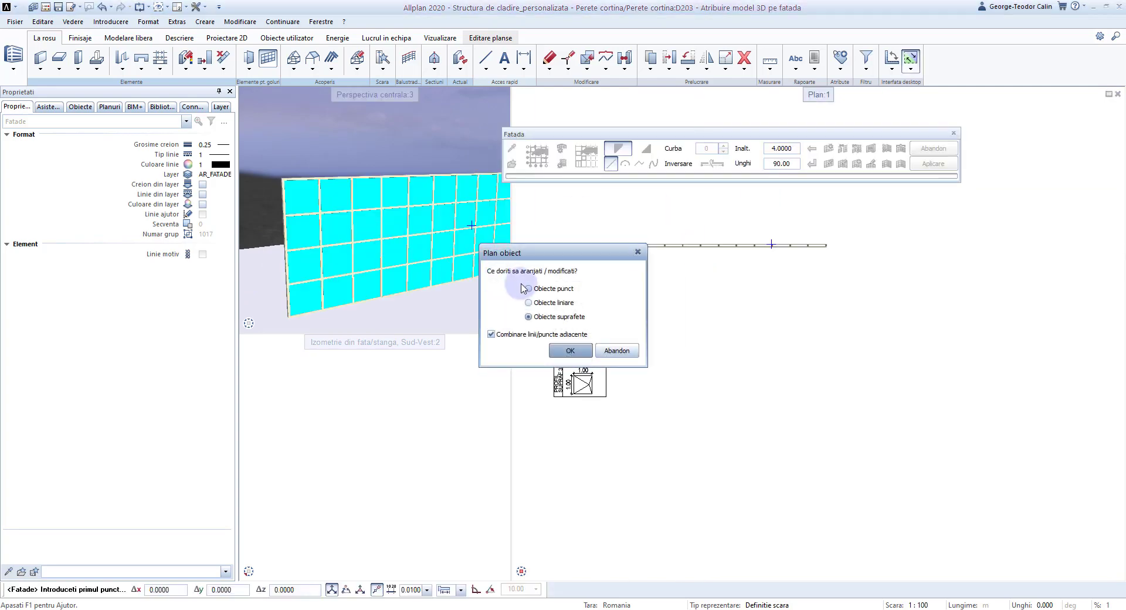
{"action": "left_click", "coordinate": [528, 289]}
{"action": "left_click", "coordinate": [569, 350]}
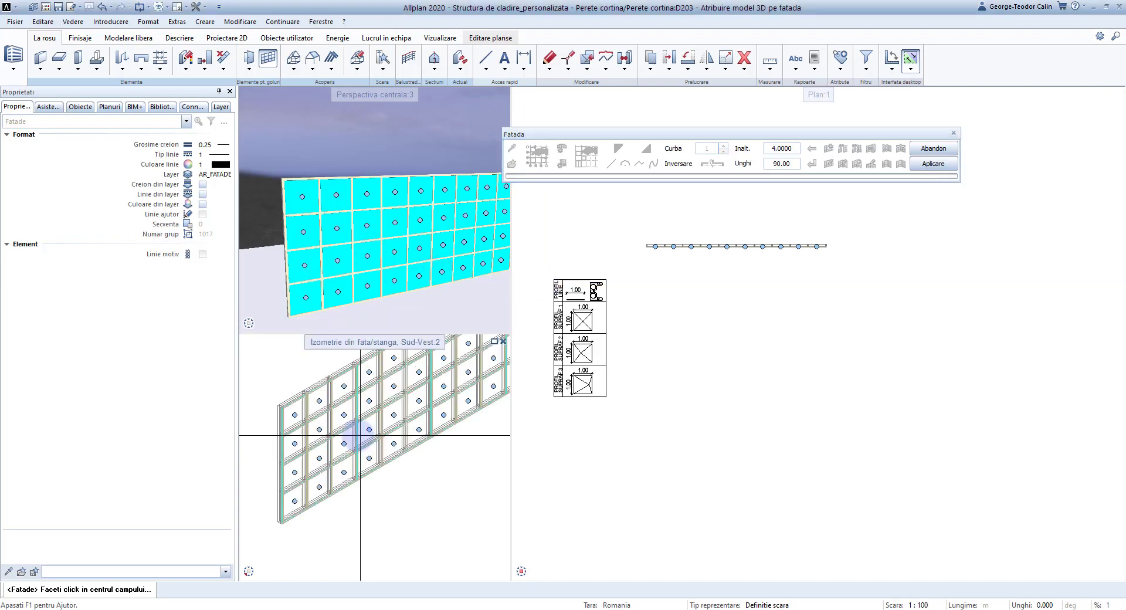
{"action": "scroll", "coordinate": [360, 435], "scroll_direction": "up", "scroll_amount": 3}
{"action": "left_click", "coordinate": [337, 394]}
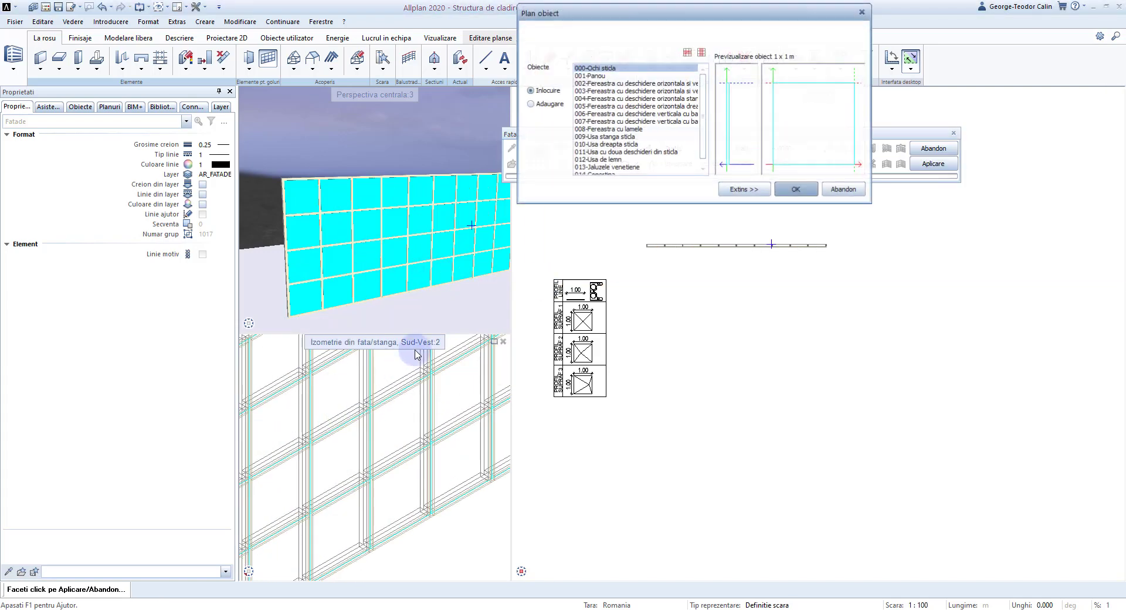
{"action": "left_click", "coordinate": [622, 83]}
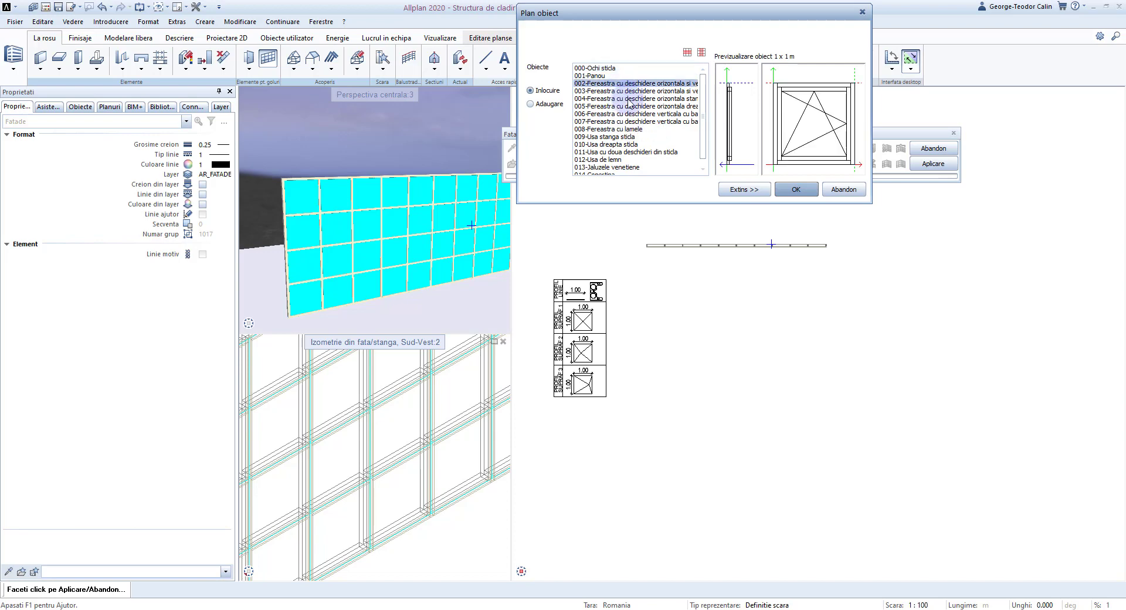
{"action": "left_click", "coordinate": [796, 190]}
{"action": "left_click", "coordinate": [933, 163]}
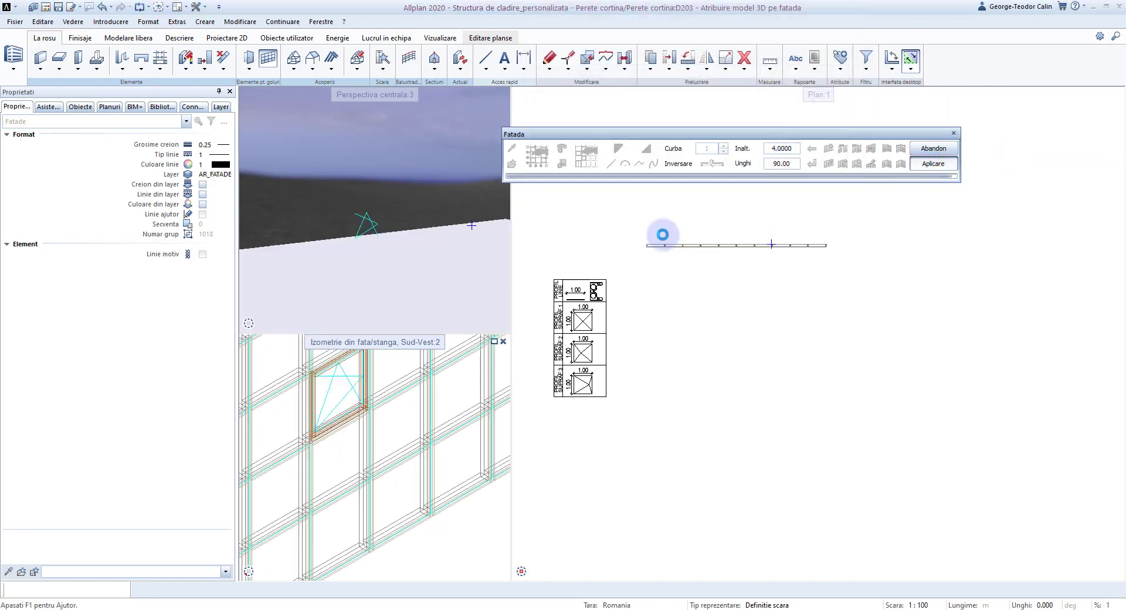
Maximize the perspective and give the facade mullions the SMT aluminum_matt texture
{"action": "key", "text": "Escape"}
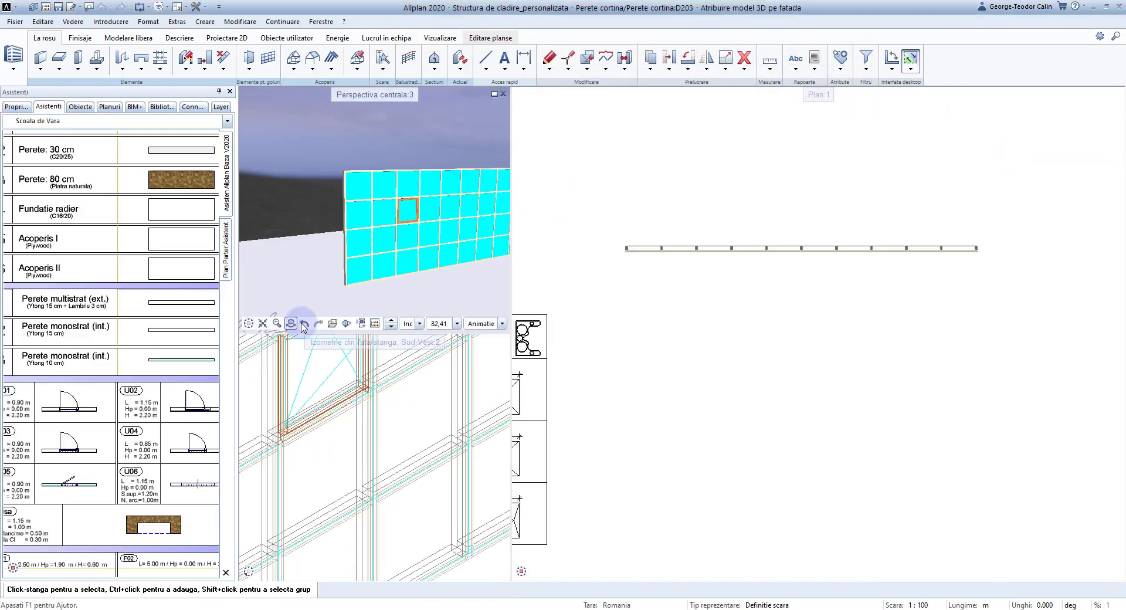
{"action": "double_click", "coordinate": [393, 103]}
{"action": "scroll", "coordinate": [585, 271], "scroll_direction": "up", "scroll_amount": 2}
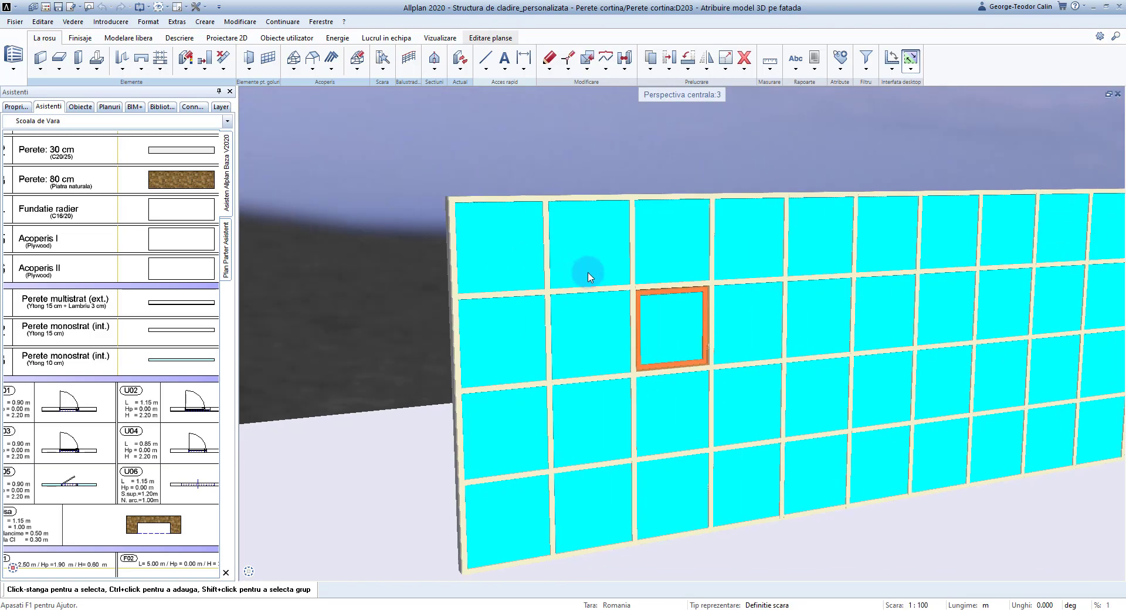
{"action": "scroll", "coordinate": [502, 327], "scroll_direction": "up", "scroll_amount": 3}
{"action": "scroll", "coordinate": [510, 379], "scroll_direction": "up", "scroll_amount": 2}
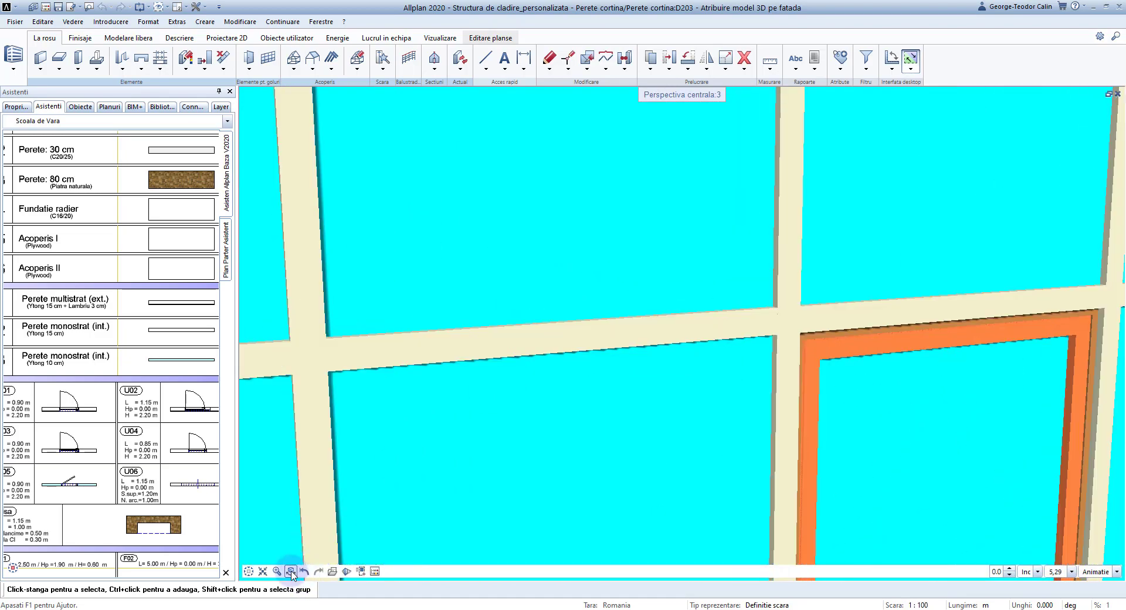
{"action": "right_click", "coordinate": [349, 360]}
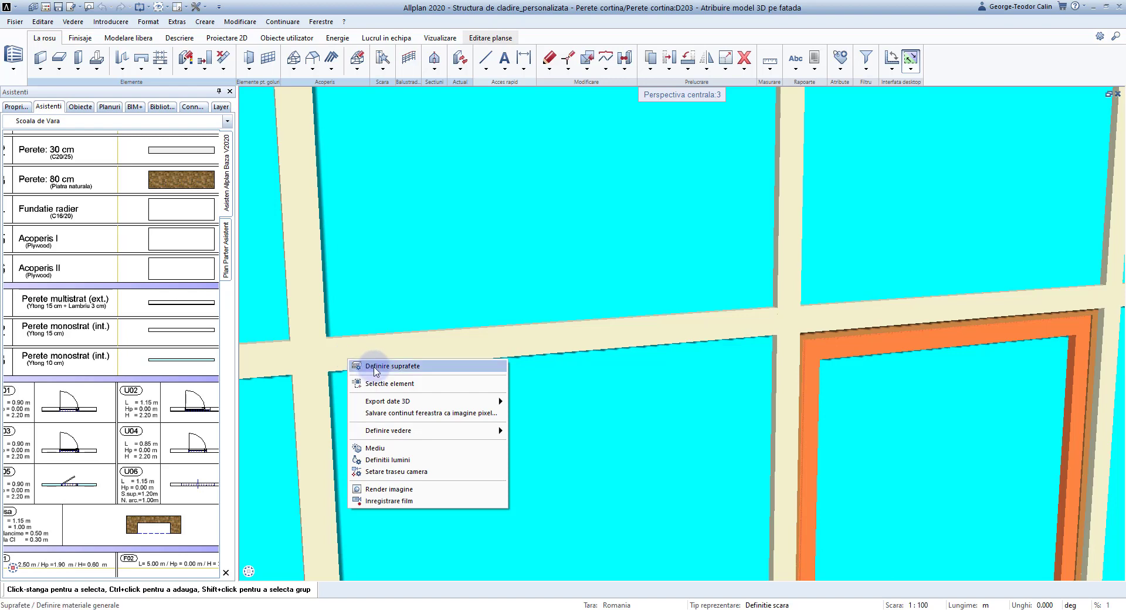
{"action": "left_click", "coordinate": [375, 367]}
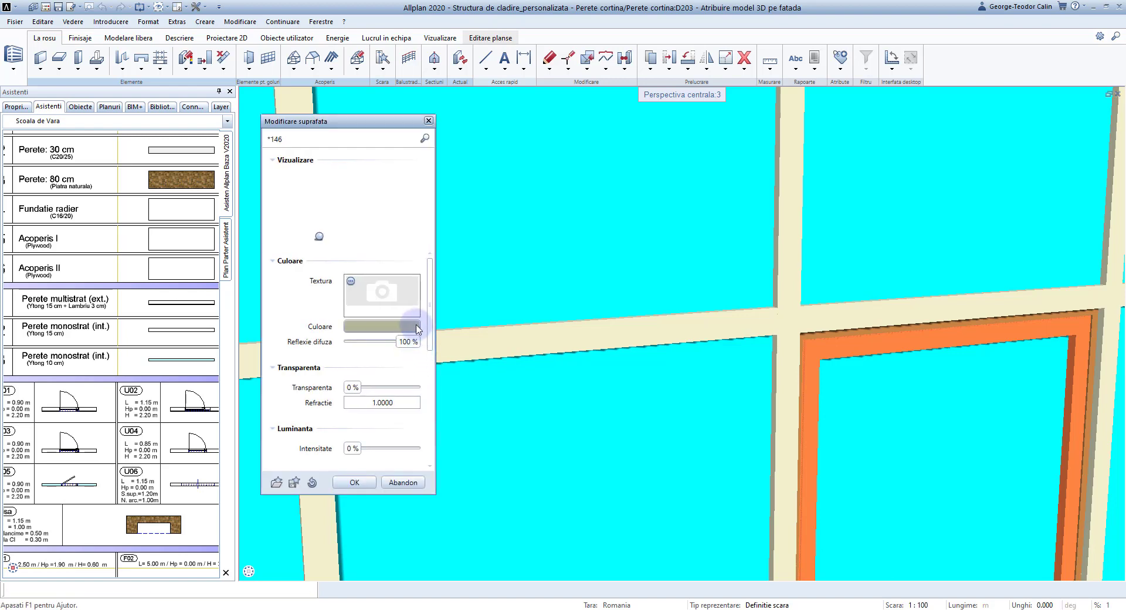
{"action": "left_click", "coordinate": [351, 281]}
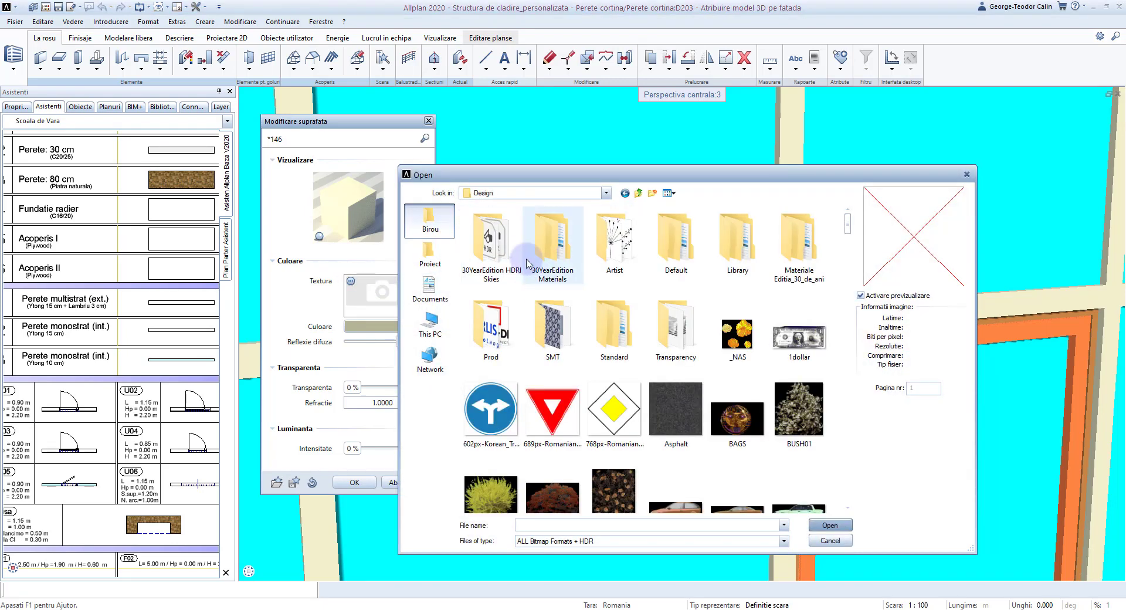
{"action": "double_click", "coordinate": [542, 305]}
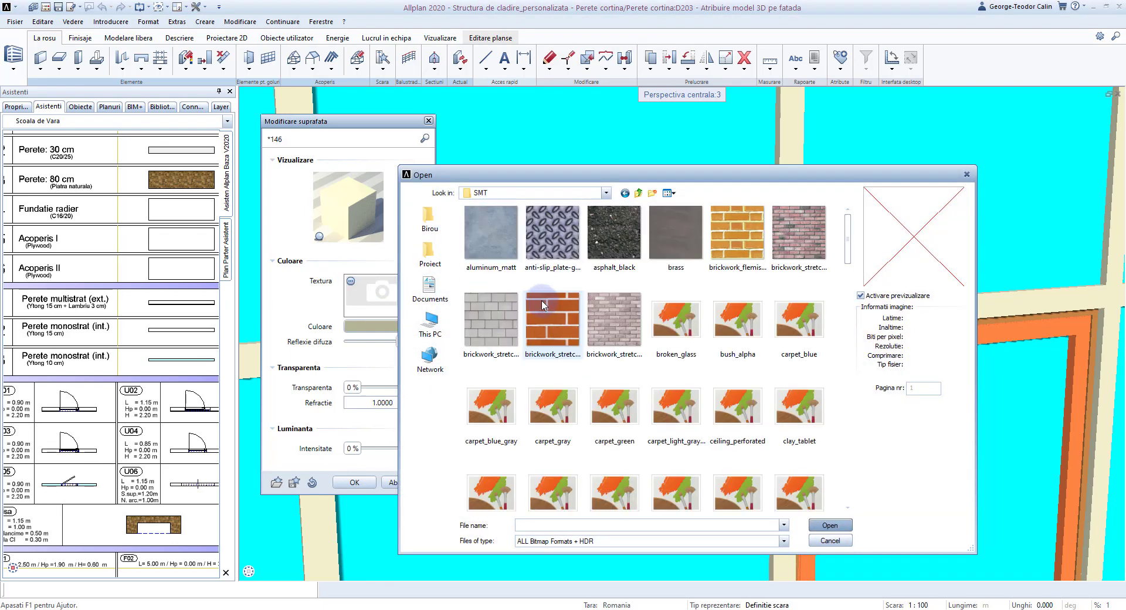
{"action": "double_click", "coordinate": [500, 247]}
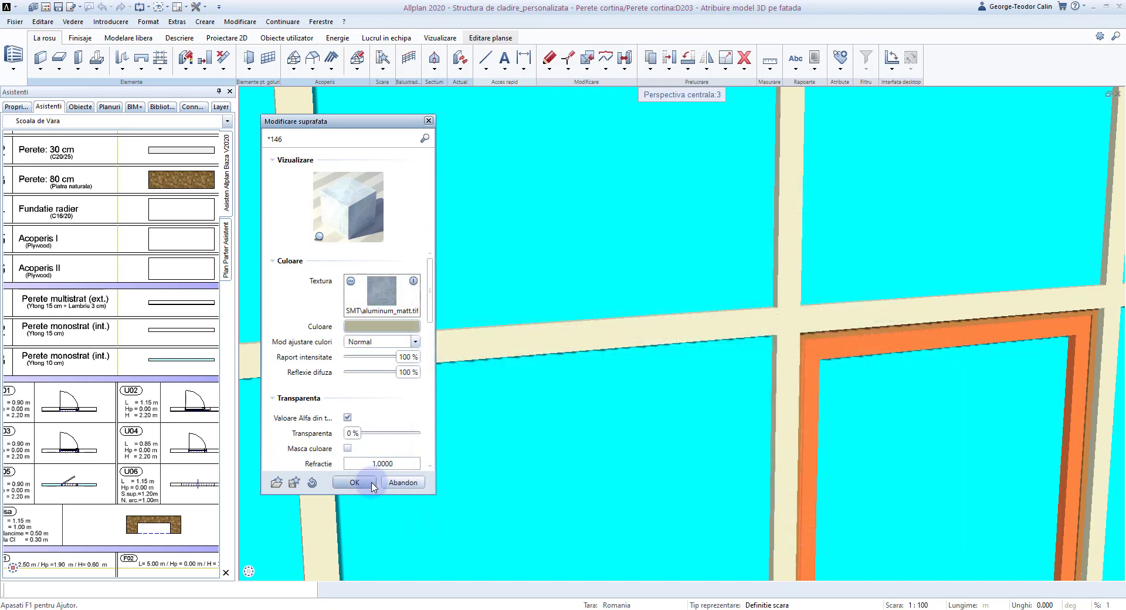
{"action": "left_click", "coordinate": [373, 486]}
Apply the aluminum_matt texture to the orange window frame surface
{"action": "scroll", "coordinate": [788, 314], "scroll_direction": "down", "scroll_amount": 2}
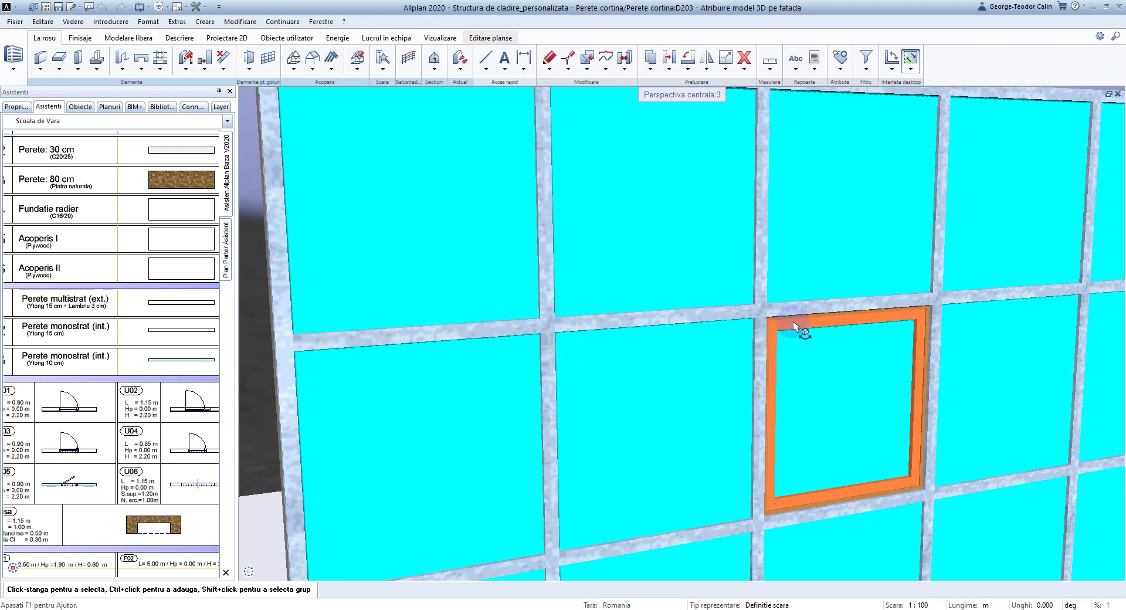
{"action": "right_click", "coordinate": [794, 323]}
{"action": "left_click", "coordinate": [813, 332]}
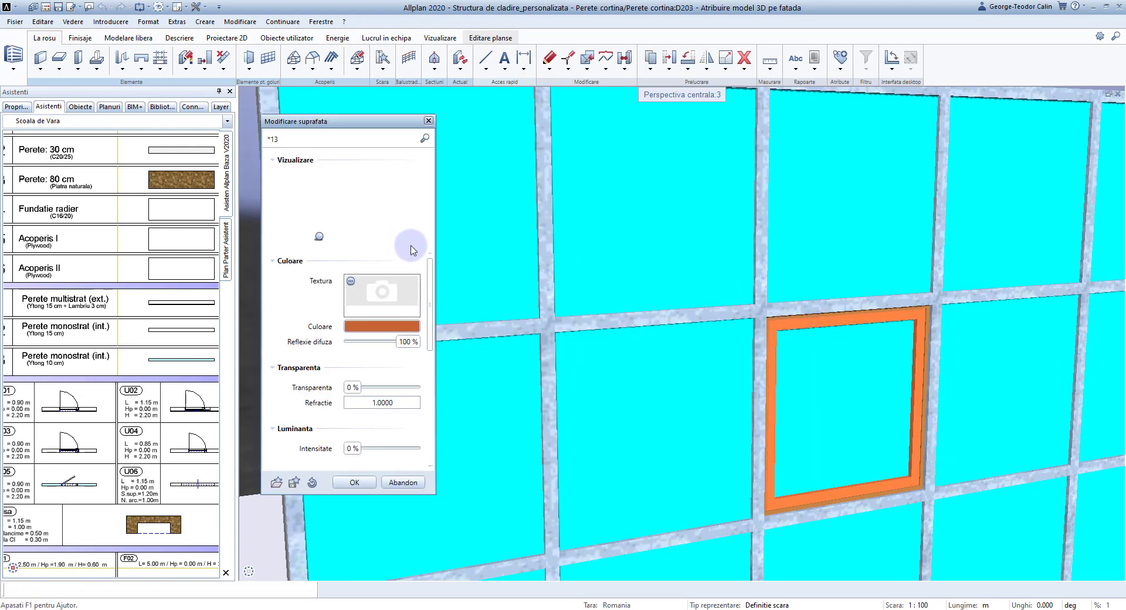
{"action": "left_click", "coordinate": [358, 287]}
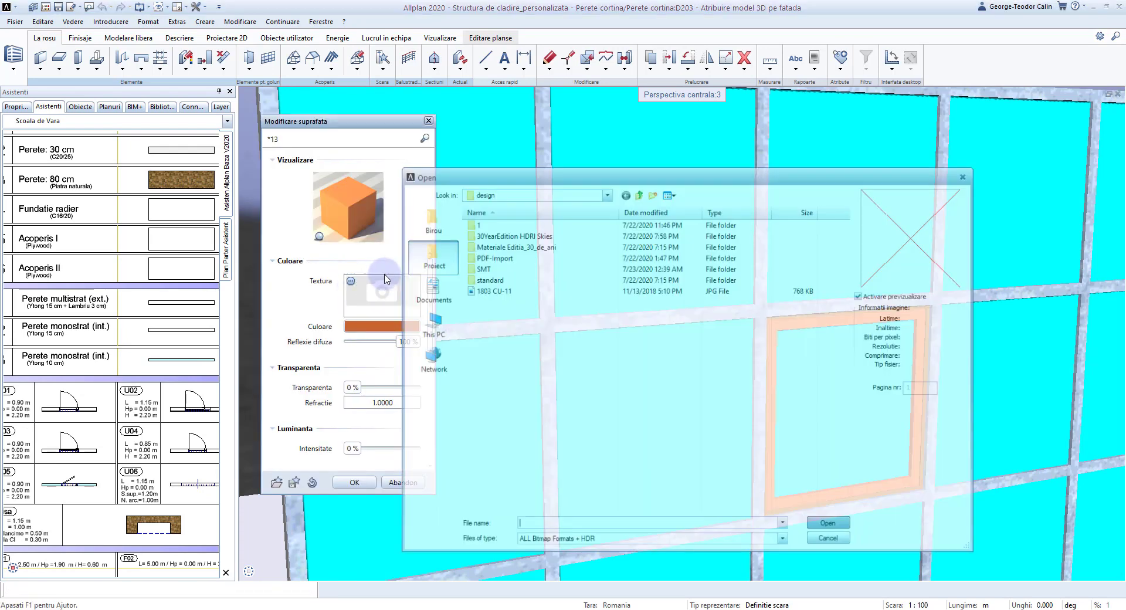
{"action": "double_click", "coordinate": [495, 268]}
{"action": "left_click", "coordinate": [508, 245]}
{"action": "double_click", "coordinate": [507, 245]}
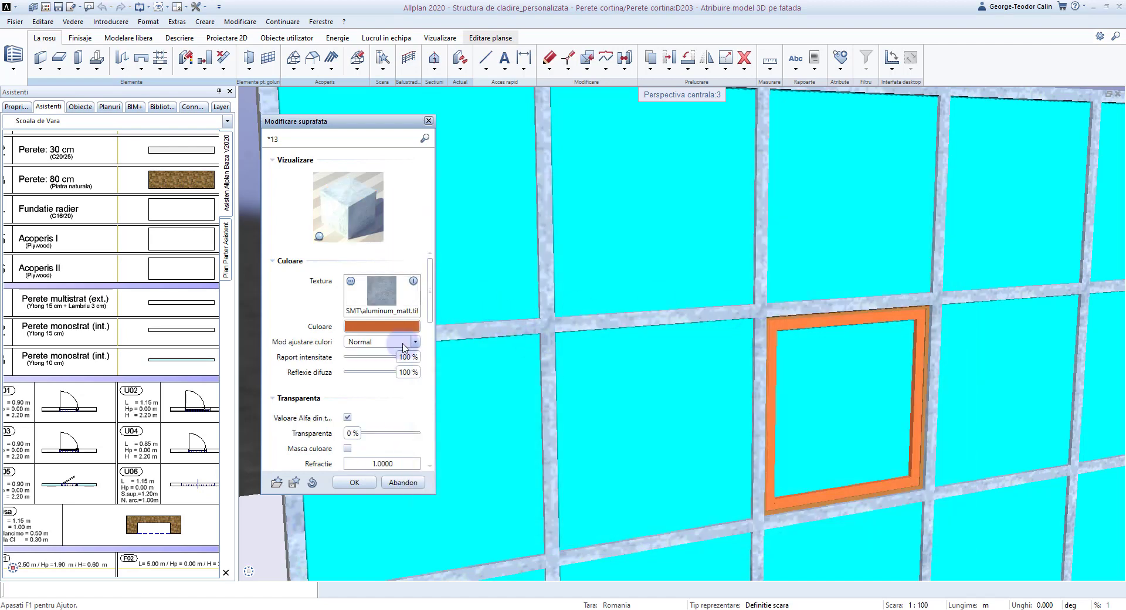
{"action": "left_click", "coordinate": [380, 484]}
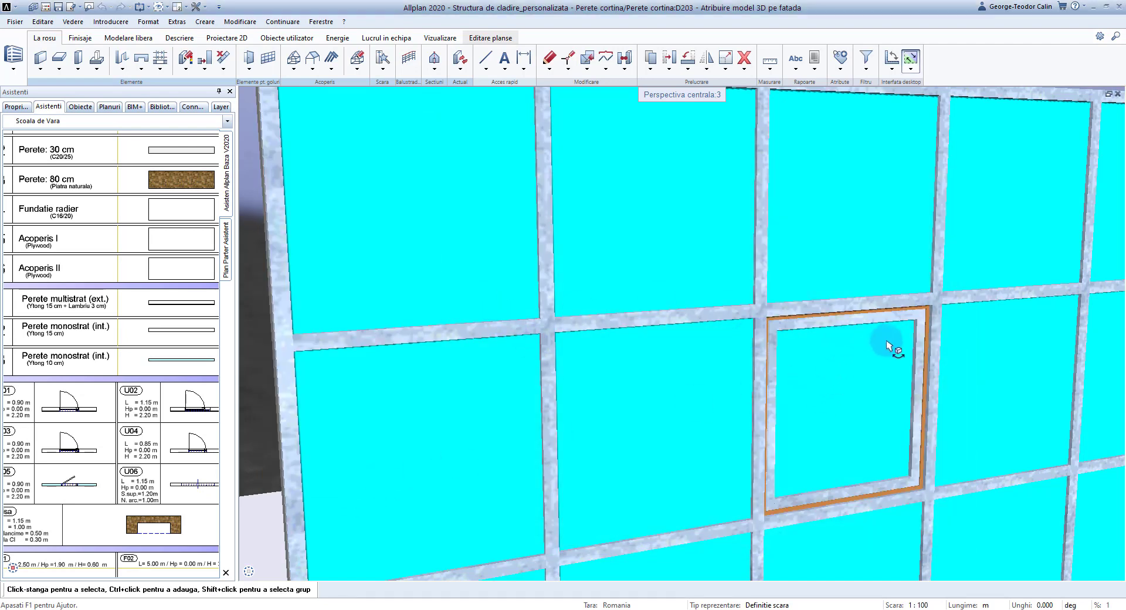
Replace the remaining orange profile surface with the aluminum_matt texture
{"action": "scroll", "coordinate": [932, 323], "scroll_direction": "up", "scroll_amount": 2}
{"action": "scroll", "coordinate": [952, 307], "scroll_direction": "up", "scroll_amount": 3}
{"action": "middle_click_drag", "start_coordinate": [1054, 274], "coordinate": [1048, 268]}
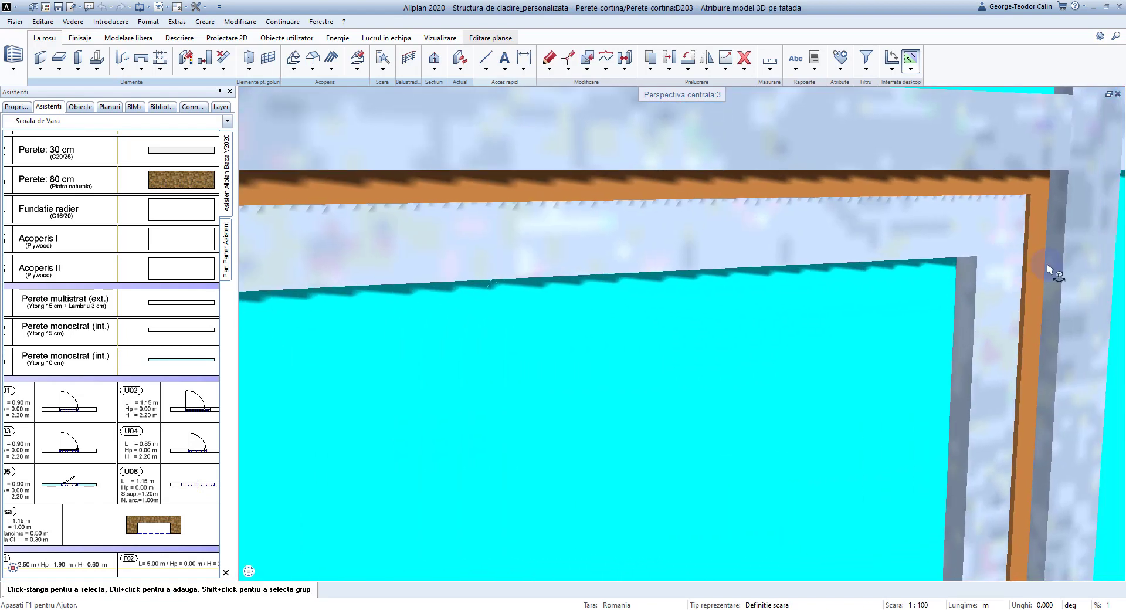
{"action": "right_click", "coordinate": [1039, 268]}
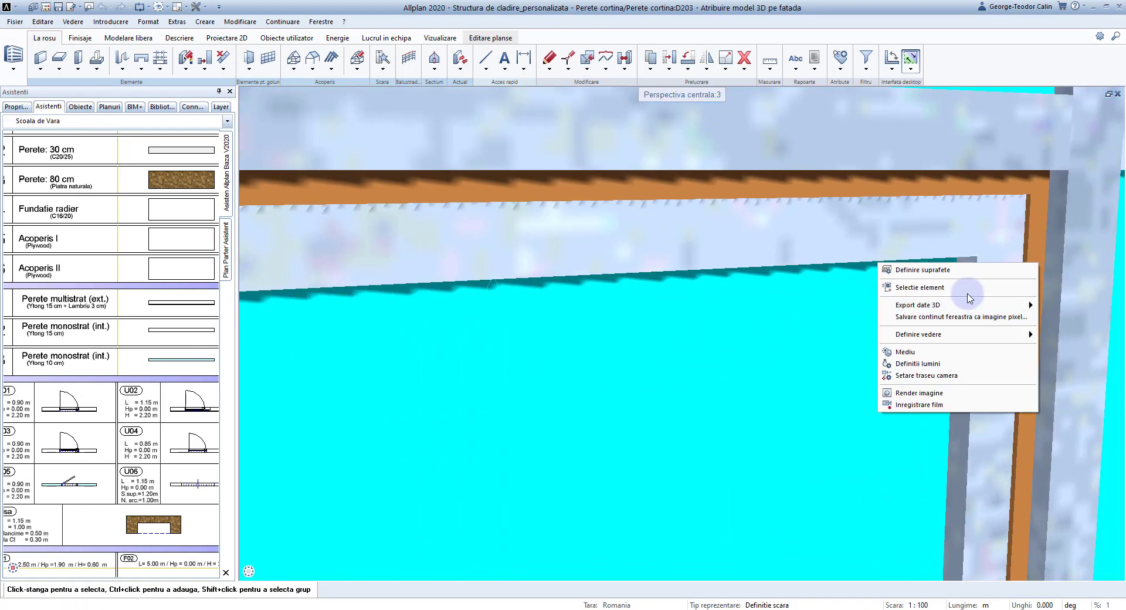
{"action": "left_click", "coordinate": [974, 267]}
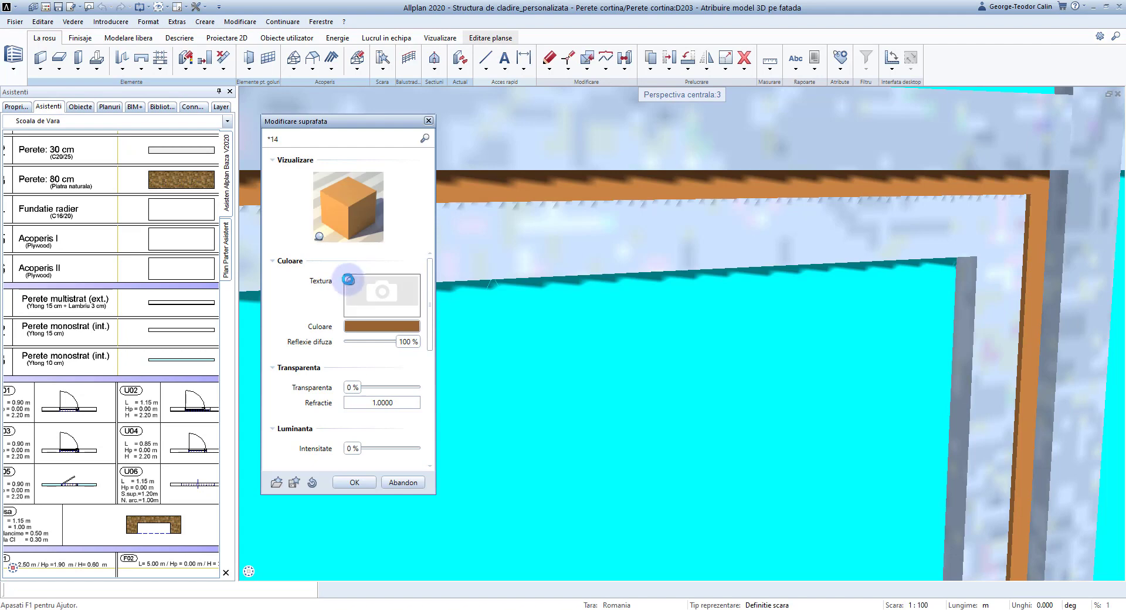
{"action": "left_click", "coordinate": [351, 281]}
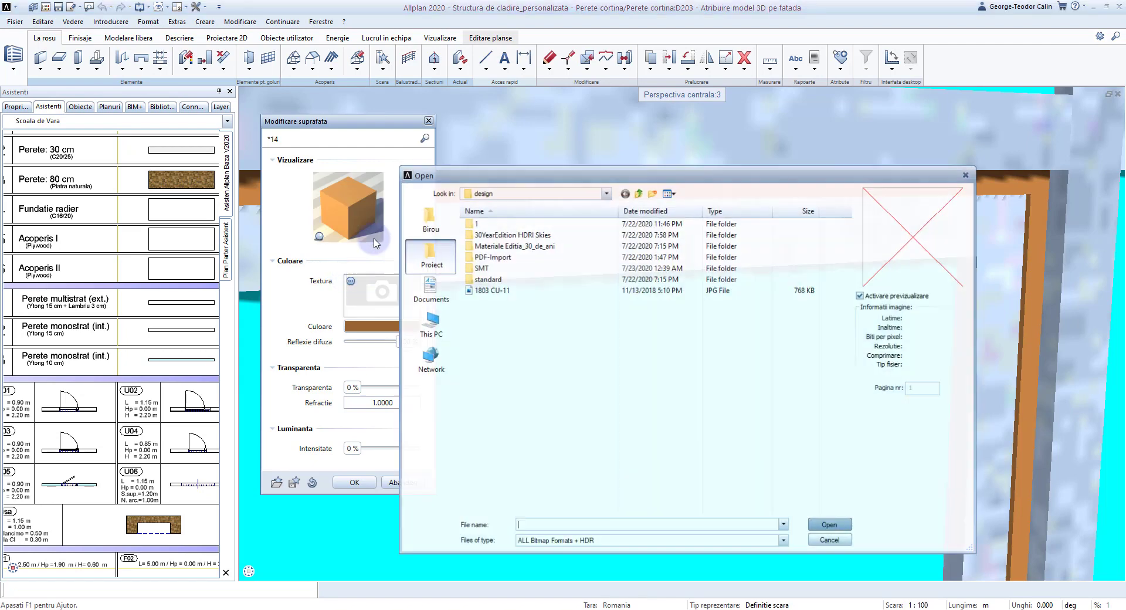
{"action": "double_click", "coordinate": [481, 267]}
{"action": "left_click", "coordinate": [492, 234]}
{"action": "left_click", "coordinate": [830, 525]}
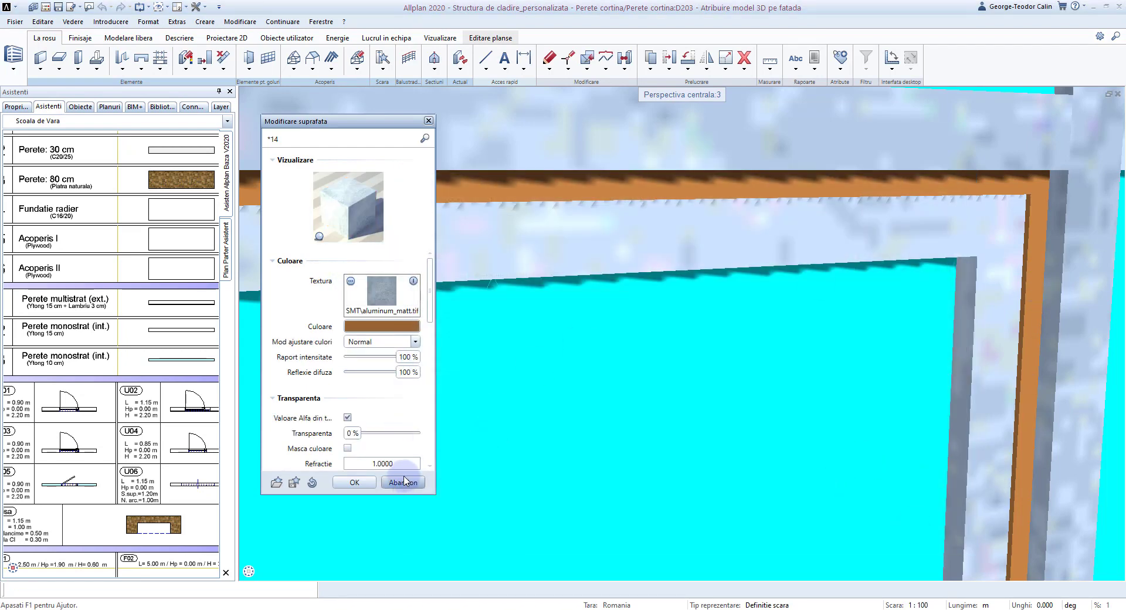
{"action": "left_click", "coordinate": [354, 482]}
{"action": "scroll", "coordinate": [608, 250], "scroll_direction": "down", "scroll_amount": 3}
{"action": "scroll", "coordinate": [630, 252], "scroll_direction": "down", "scroll_amount": 2}
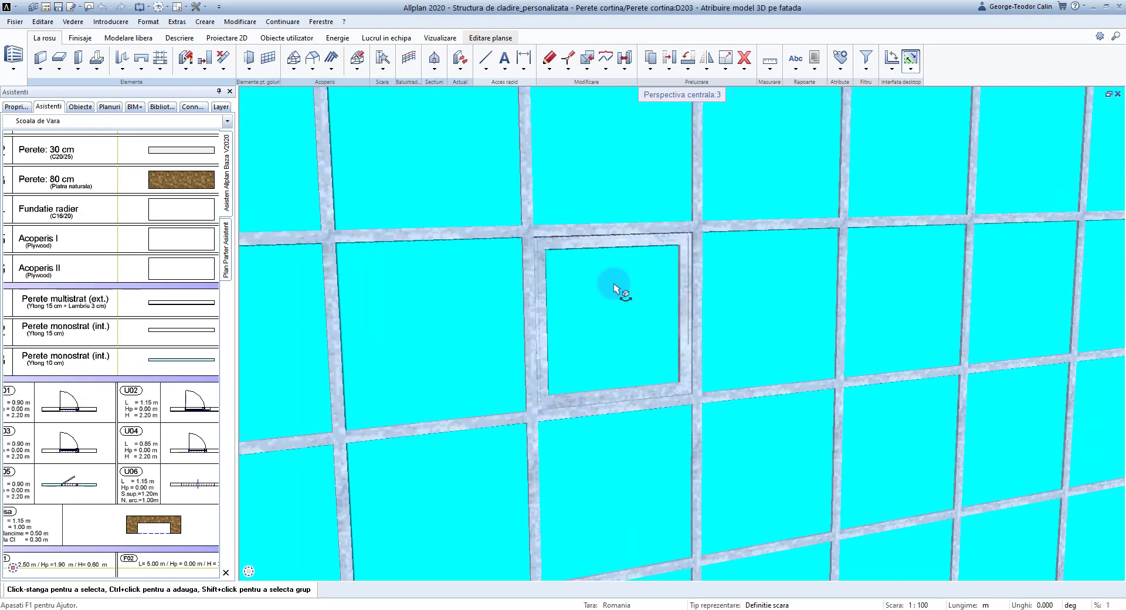
Open the glass panel's surface settings and give it a pale pink colour, with no texture
{"action": "right_click", "coordinate": [611, 301]}
{"action": "mouse_move", "coordinate": [651, 340]}
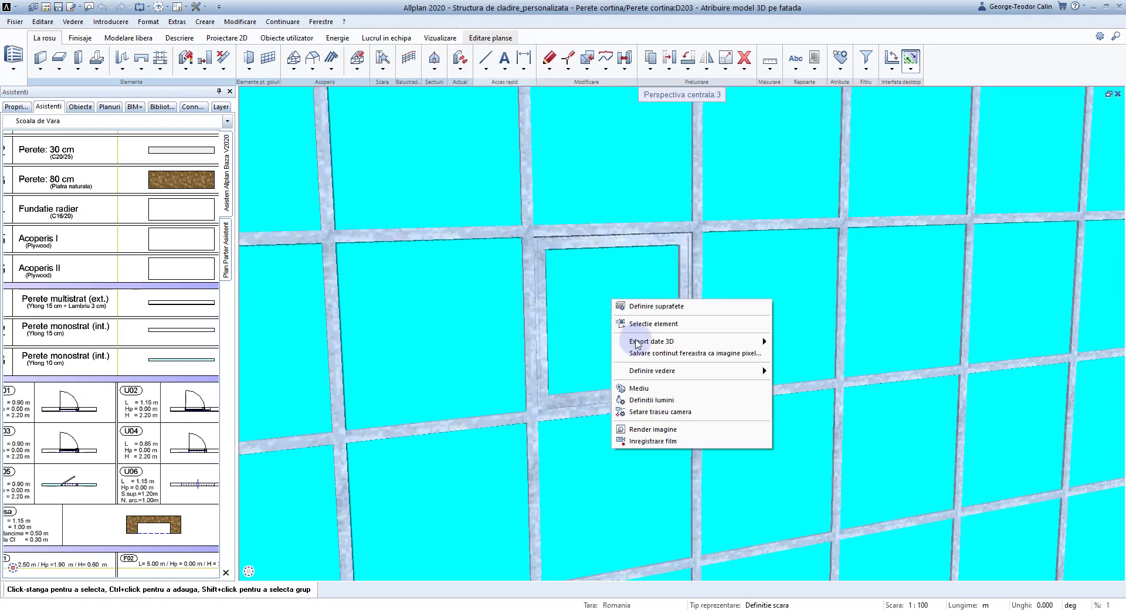
{"action": "left_click", "coordinate": [658, 303]}
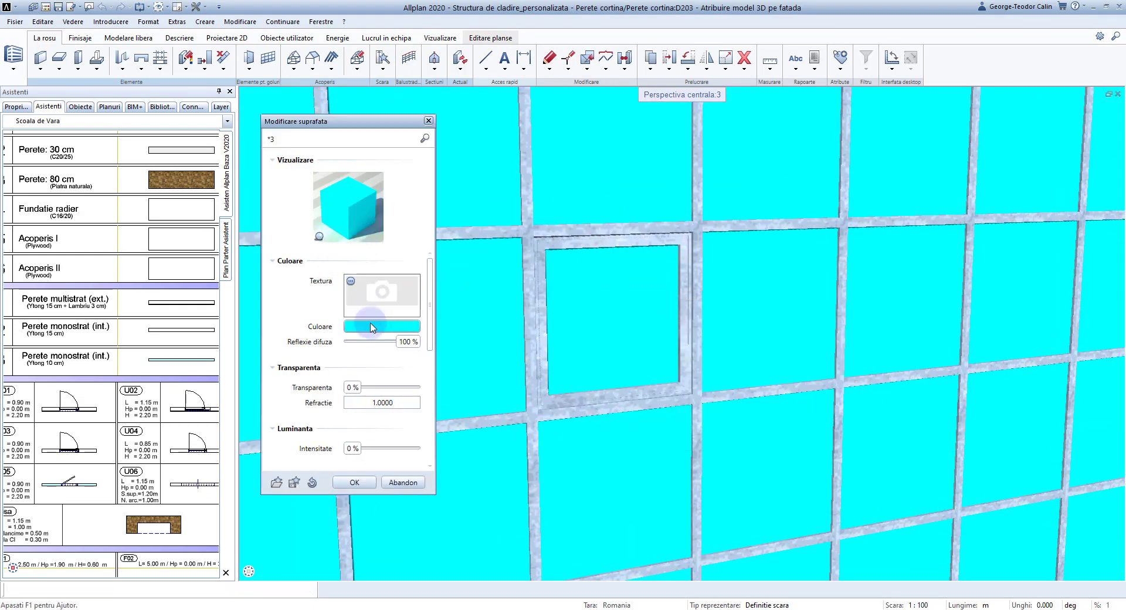
{"action": "left_click", "coordinate": [350, 282]}
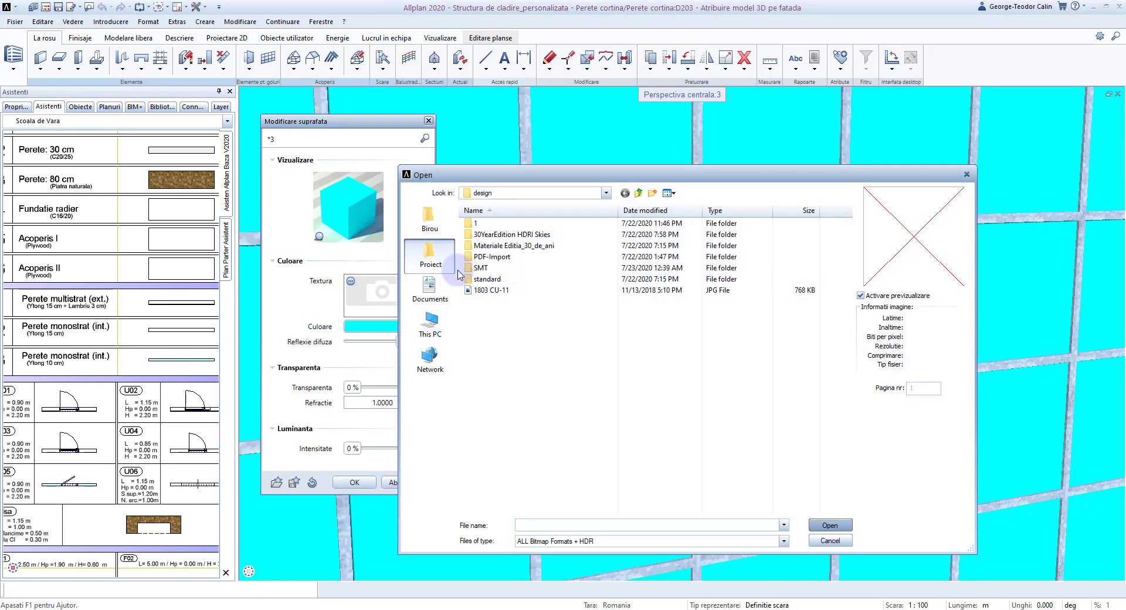
{"action": "left_click", "coordinate": [822, 540]}
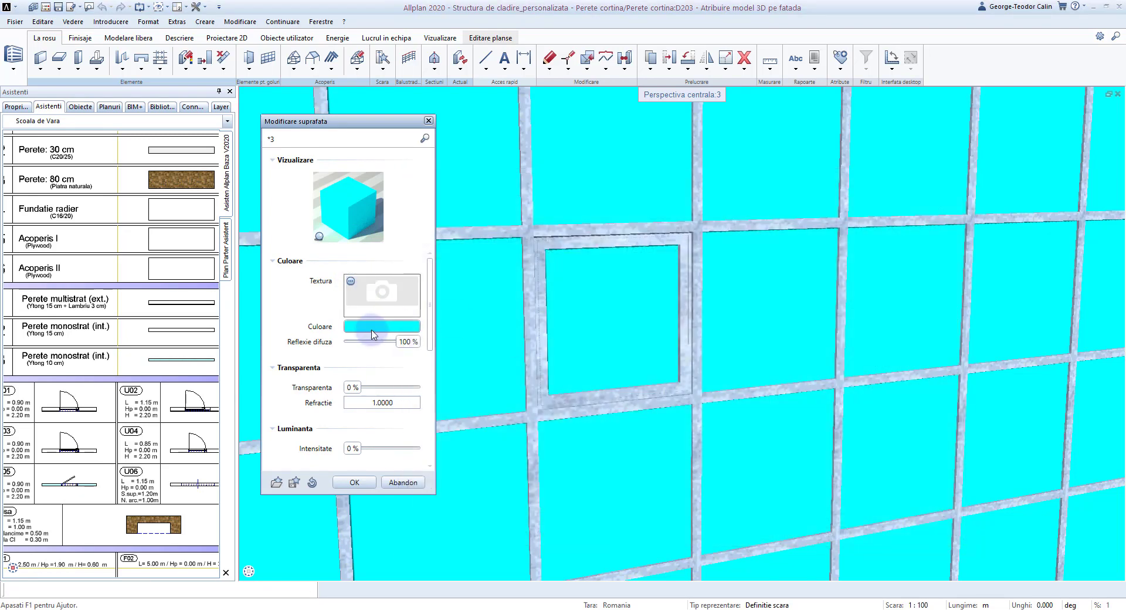
{"action": "left_click", "coordinate": [372, 334]}
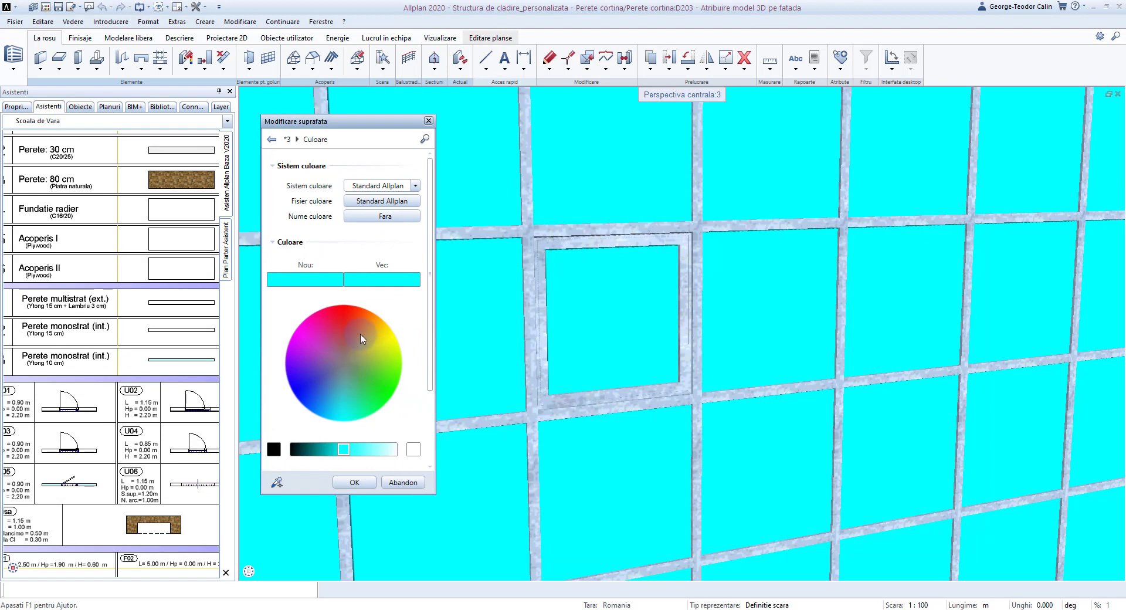
{"action": "left_click", "coordinate": [317, 352]}
{"action": "left_click_drag", "start_coordinate": [351, 444], "coordinate": [367, 461]}
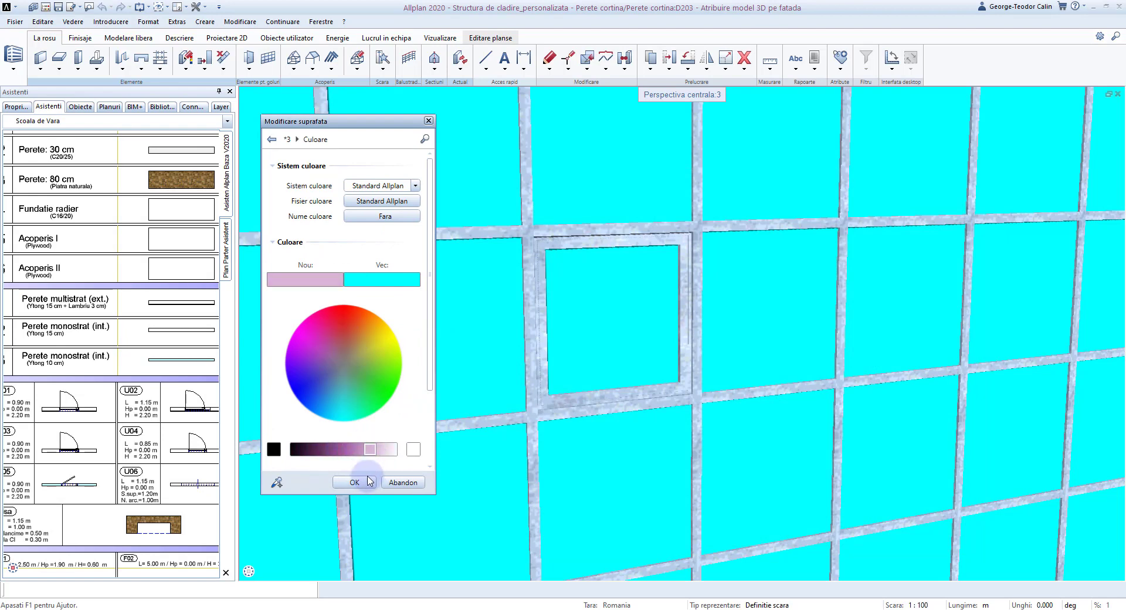
{"action": "left_click", "coordinate": [354, 482]}
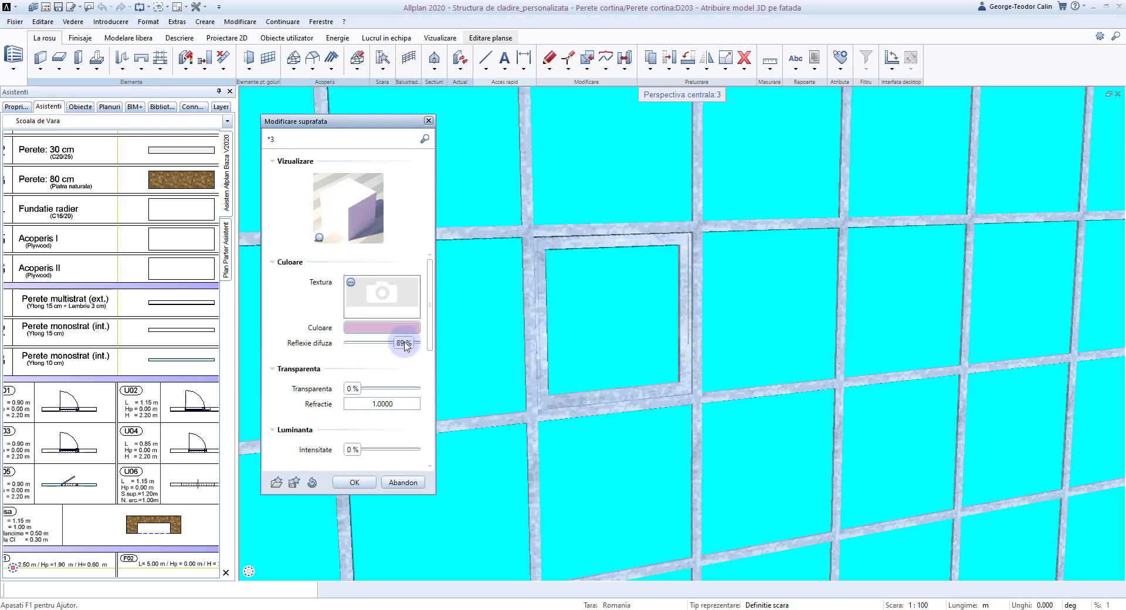
Set the glass to 80% transparency, 24% luminance, and 25% gloss thickness and lacquer
{"action": "left_click_drag", "start_coordinate": [353, 389], "coordinate": [399, 394]}
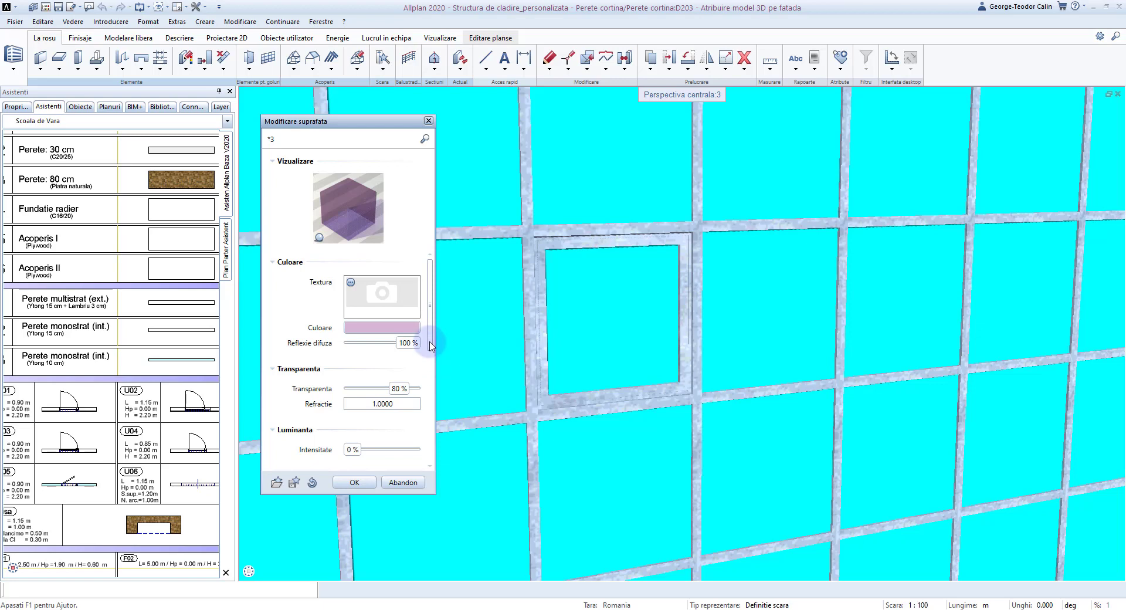
{"action": "left_click_drag", "start_coordinate": [430, 345], "coordinate": [432, 387]}
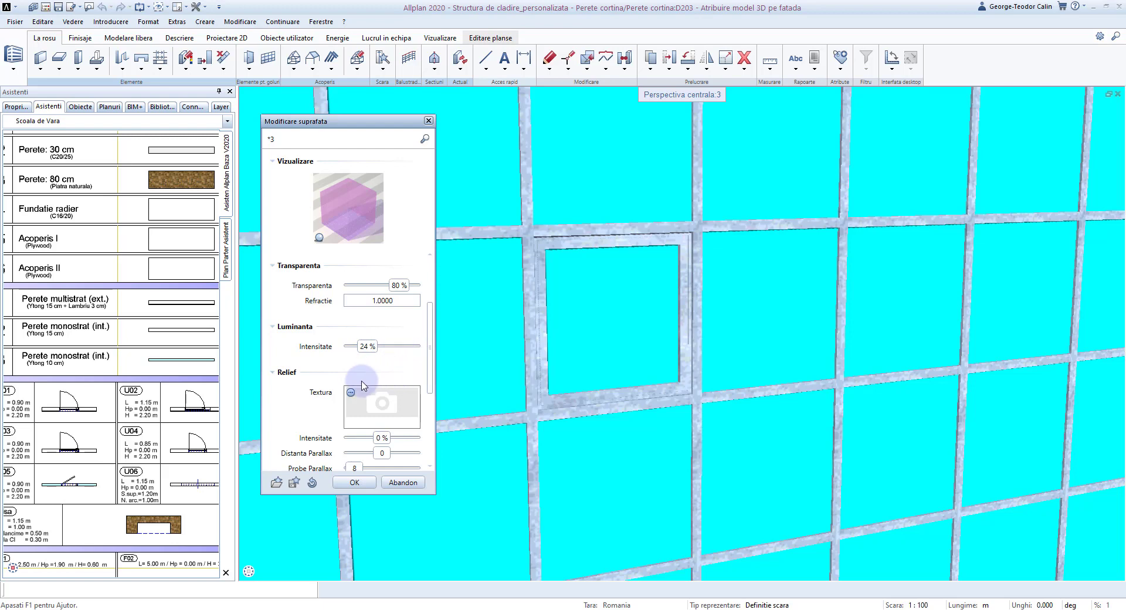
{"action": "left_click_drag", "start_coordinate": [432, 358], "coordinate": [437, 394]}
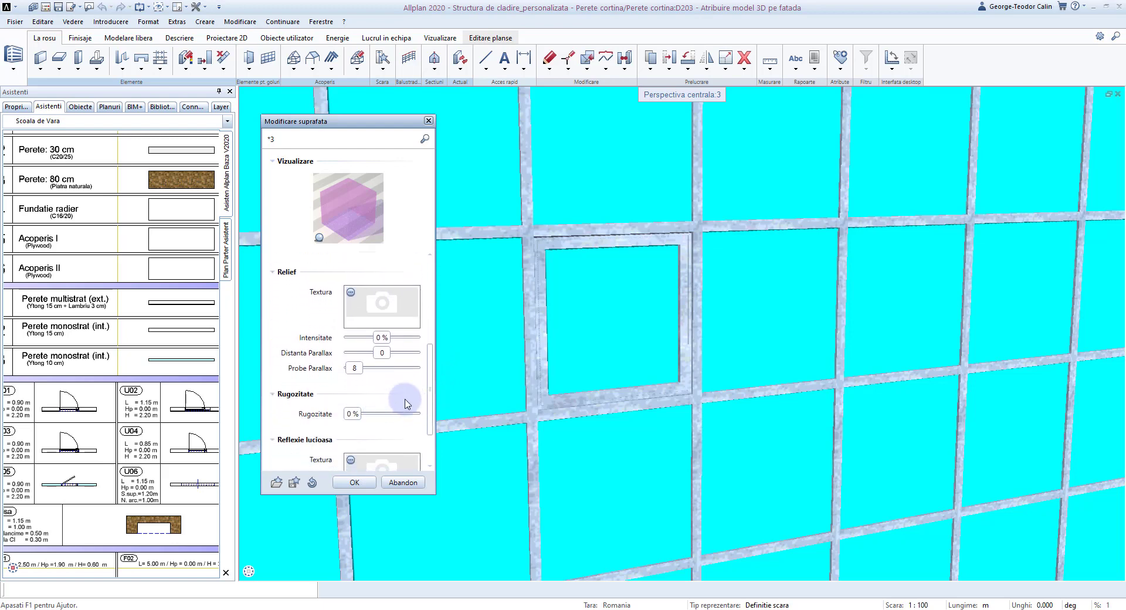
{"action": "scroll", "coordinate": [431, 409], "scroll_direction": "down", "scroll_amount": 2}
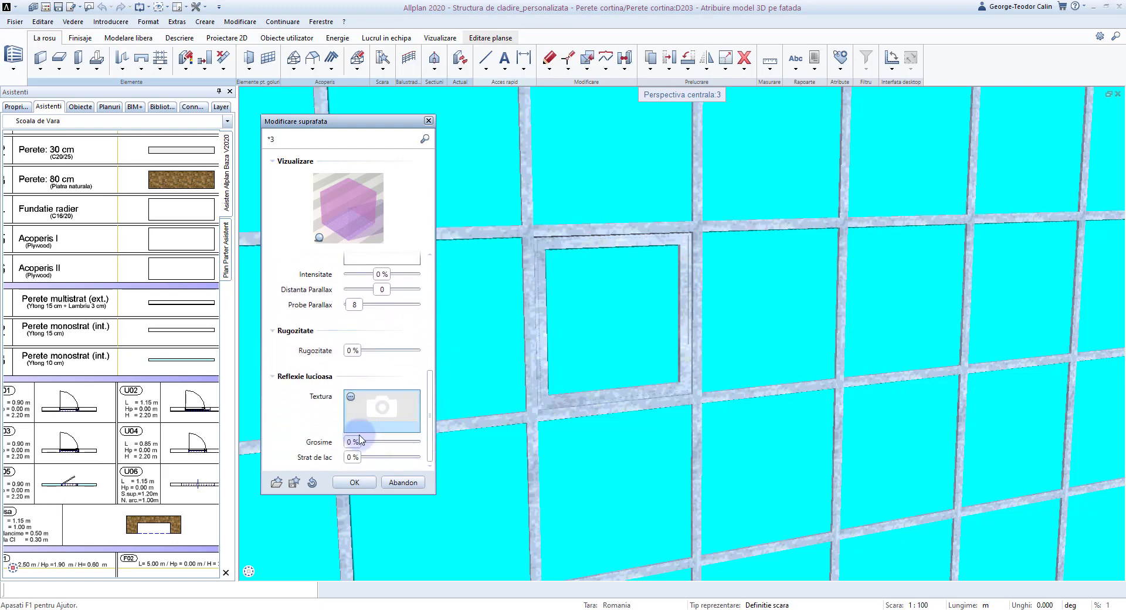
{"action": "type", "text": "25"}
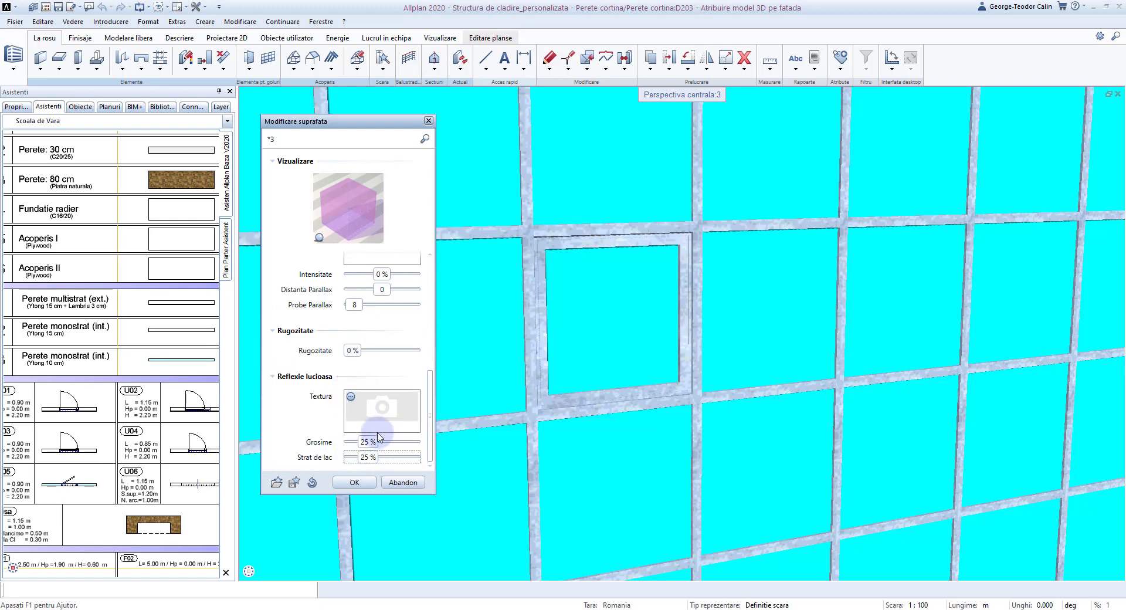
Confirm the pink glass, zoom out to the whole curtain wall and reopen it as an editing grid
{"action": "left_click", "coordinate": [358, 483]}
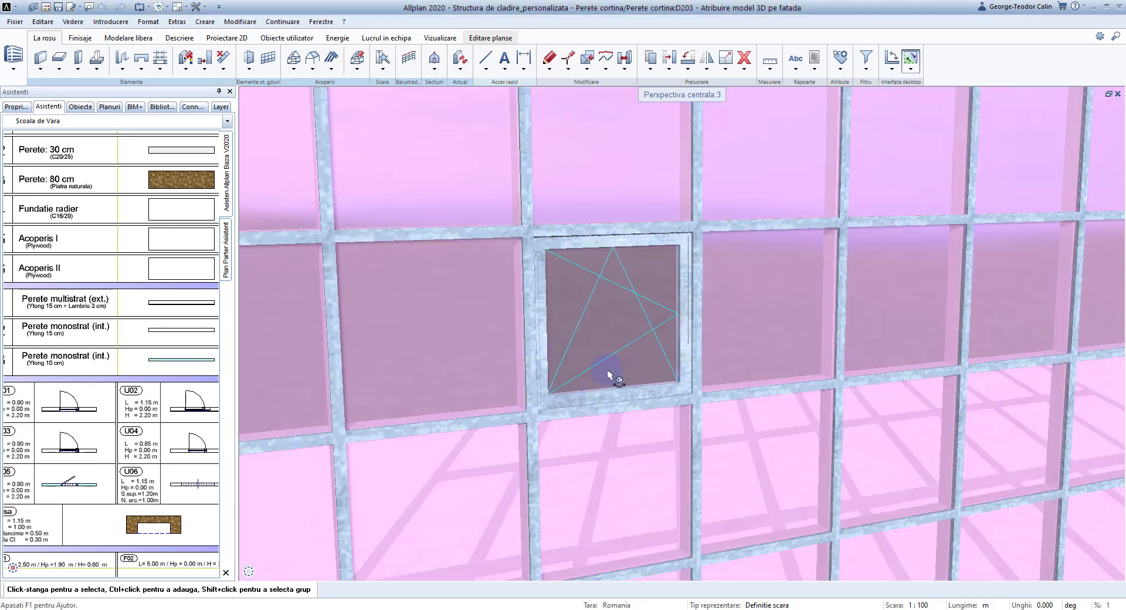
{"action": "scroll", "coordinate": [609, 375], "scroll_direction": "down", "scroll_amount": 5}
{"action": "mouse_move", "coordinate": [624, 322]}
{"action": "middle_mouse_down", "text": "shift"}
{"action": "mouse_move", "coordinate": [593, 272]}
{"action": "mouse_move", "coordinate": [744, 239]}
{"action": "mouse_move", "coordinate": [712, 321]}
{"action": "mouse_move", "coordinate": [679, 315]}
{"action": "mouse_move", "coordinate": [737, 264]}
{"action": "middle_mouse_up", "text": "shift"}
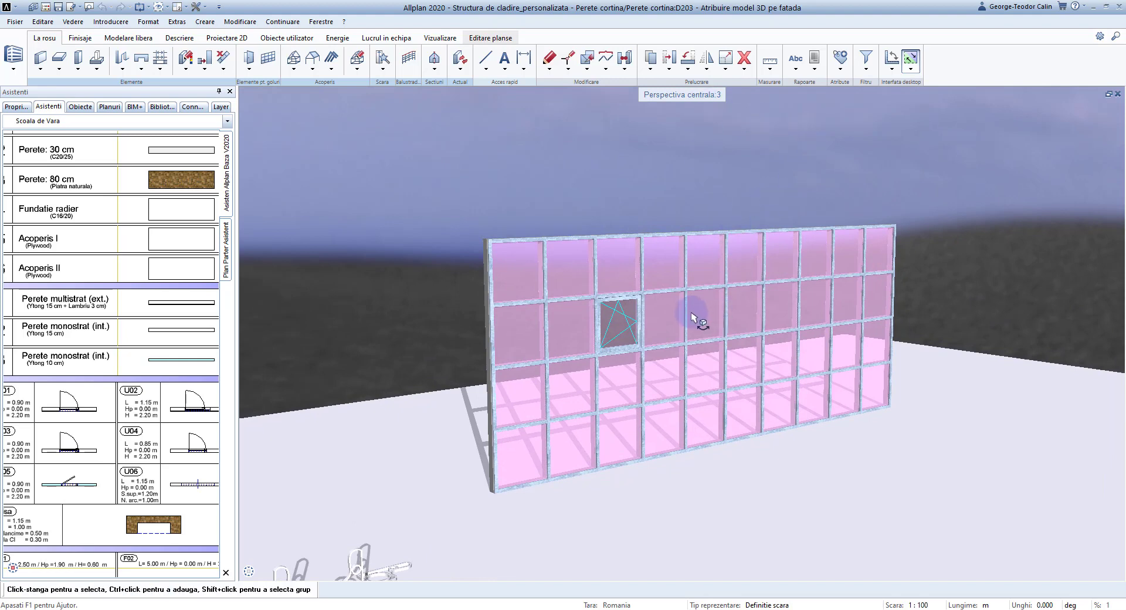
{"action": "left_click", "coordinate": [717, 287]}
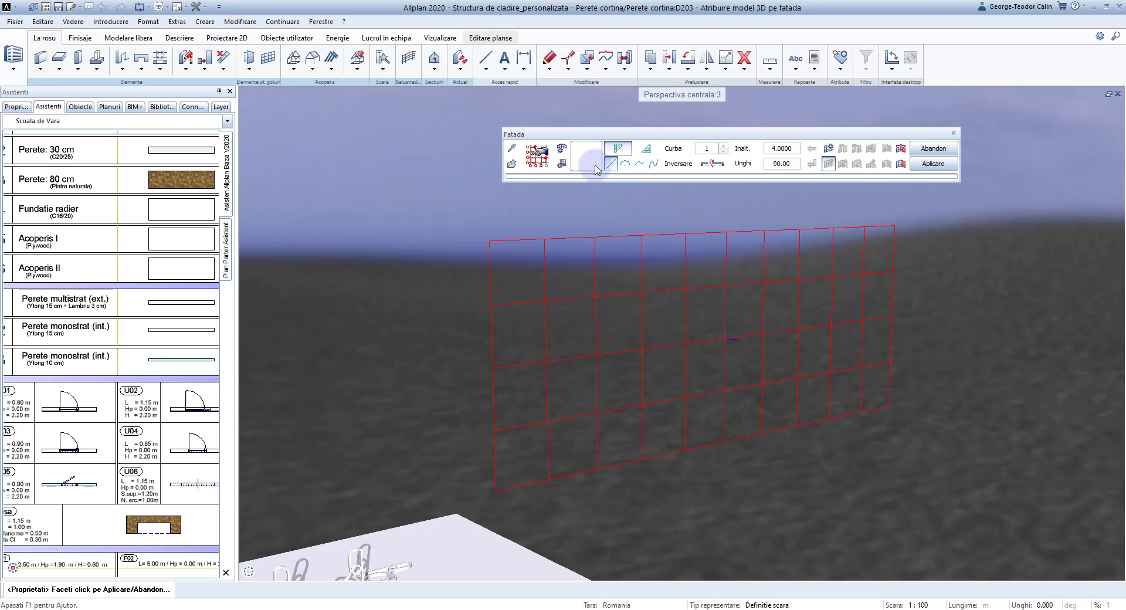
Review the facade's linear and surface object settings, leaving the panels as Ochi sticla
{"action": "left_click", "coordinate": [763, 303]}
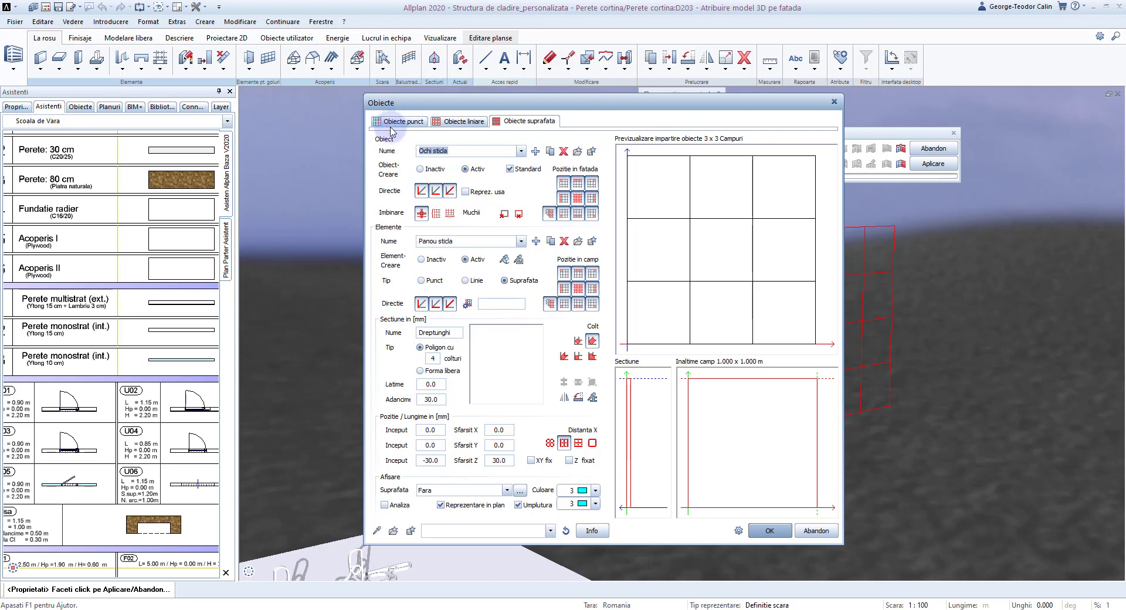
{"action": "left_click", "coordinate": [449, 120]}
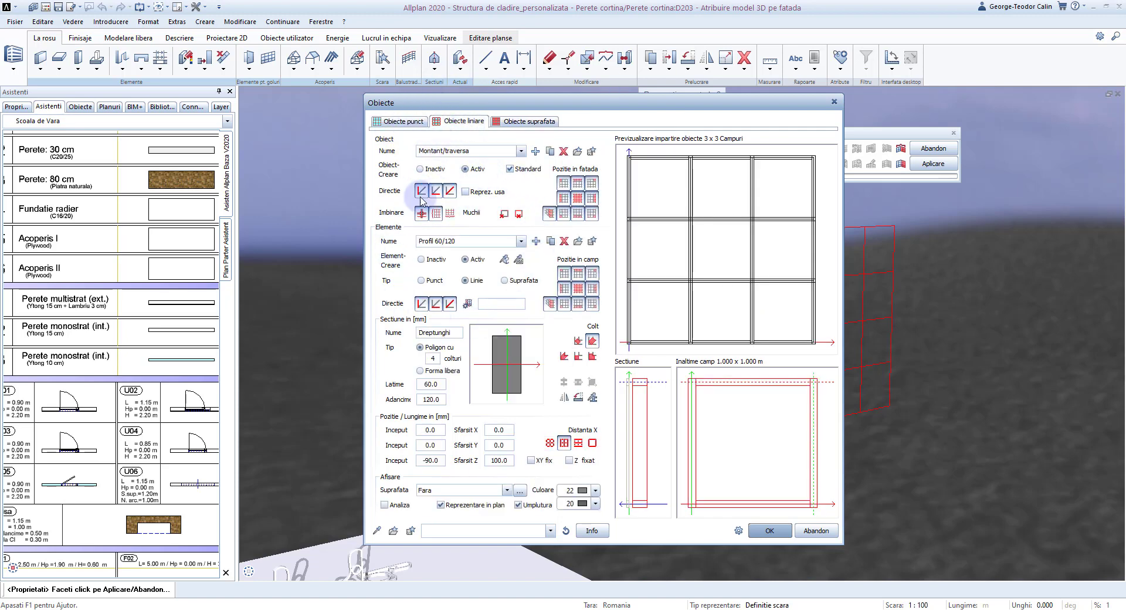
{"action": "left_click", "coordinate": [520, 151]}
{"action": "left_click", "coordinate": [472, 170]}
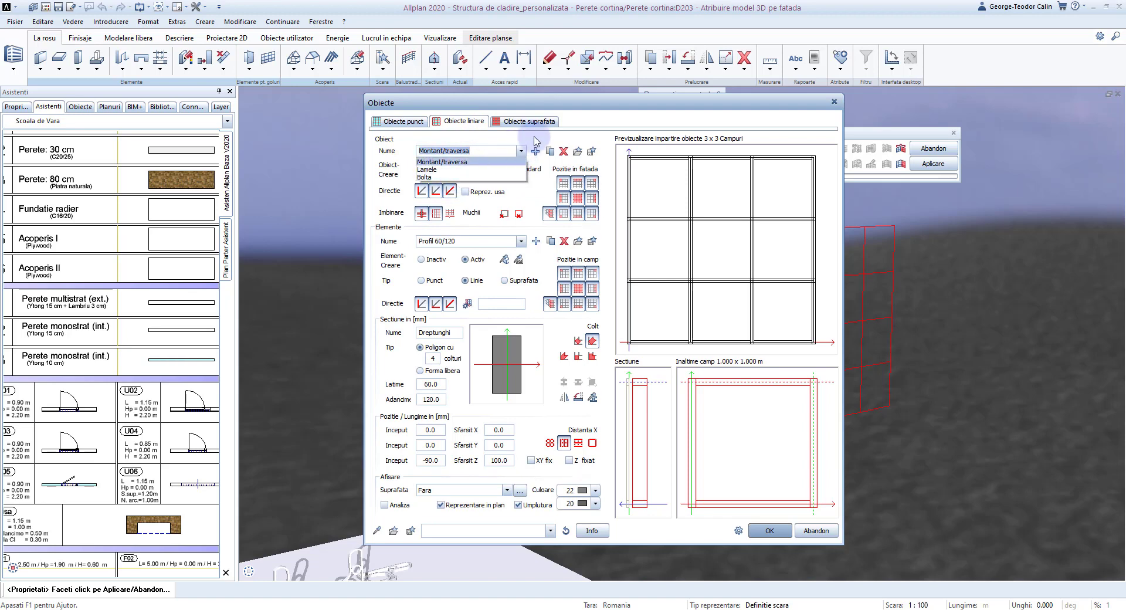
{"action": "left_click", "coordinate": [523, 121]}
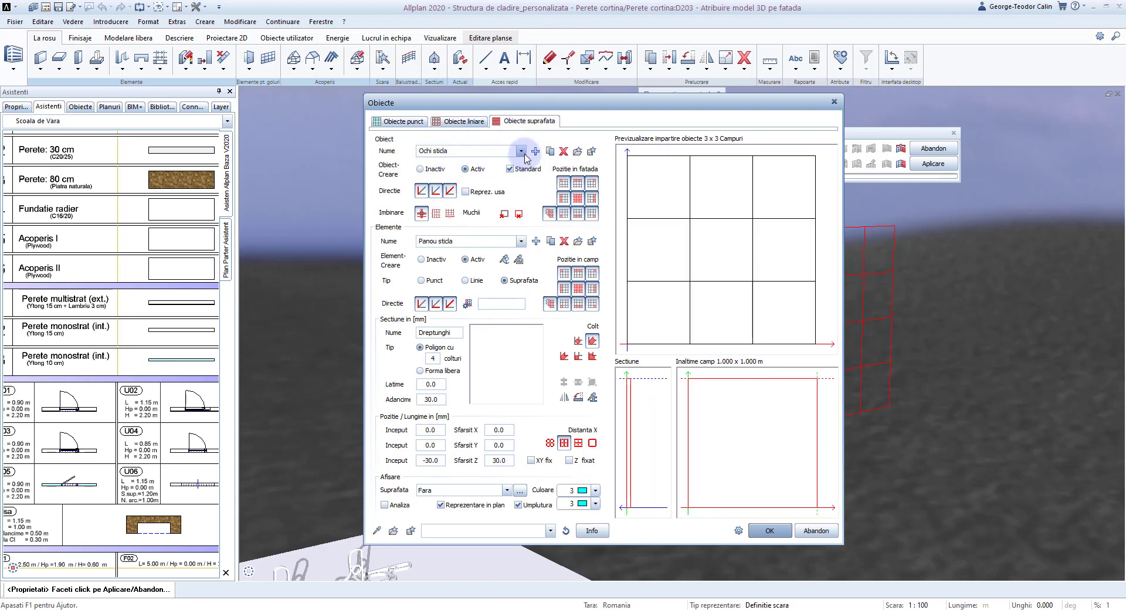
{"action": "left_click", "coordinate": [520, 151]}
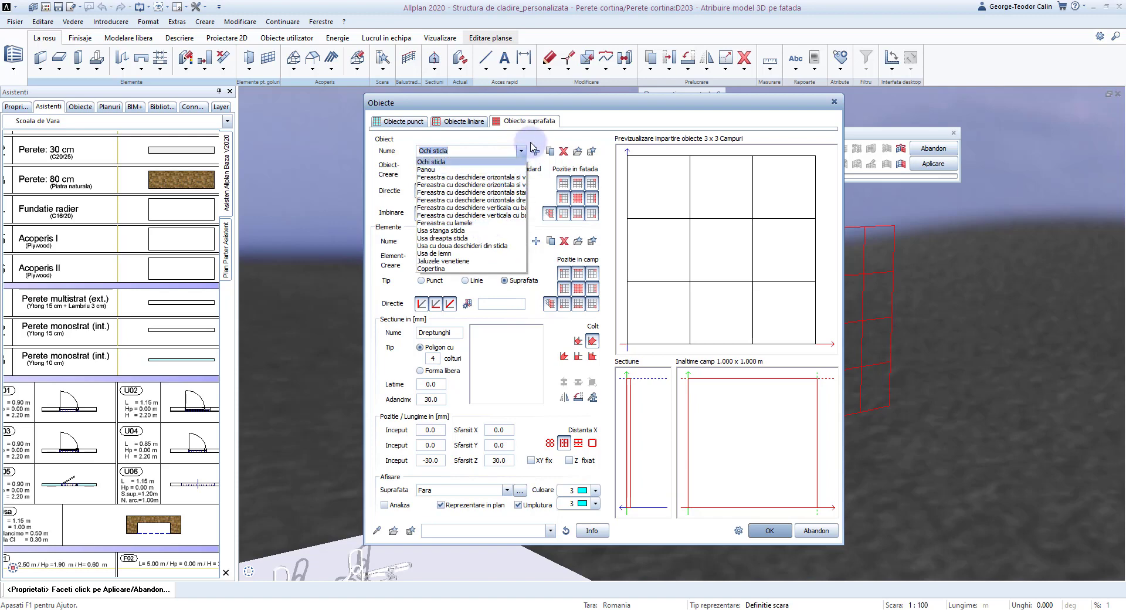
{"action": "left_click", "coordinate": [534, 143]}
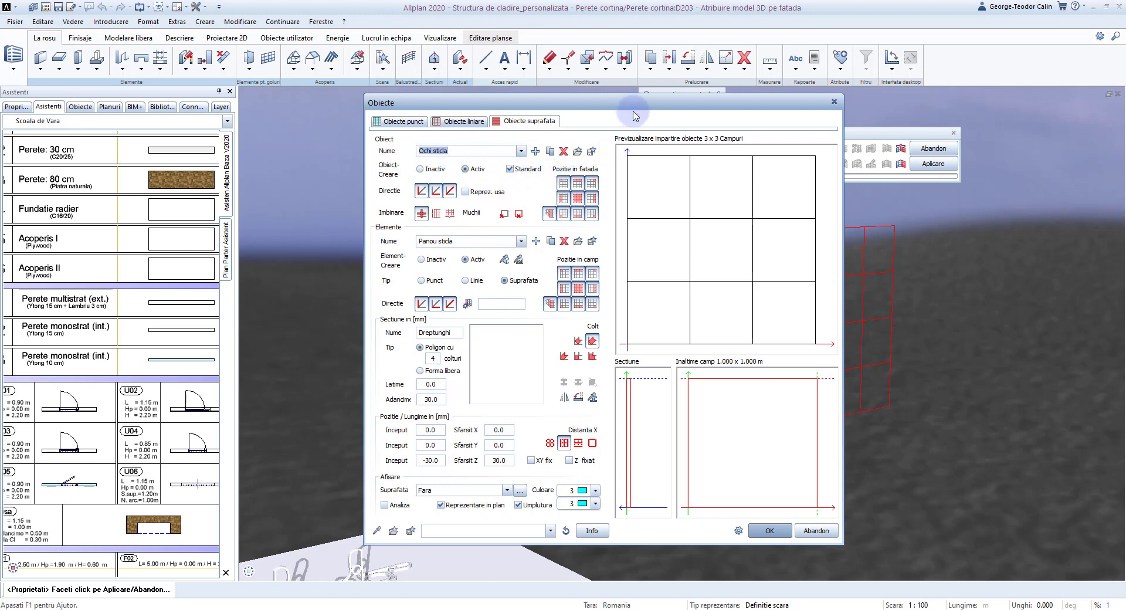
Switch all panels to Fereastra cu deschidere orizontala, apply, and reopen the curtain wall
{"action": "left_click_drag", "start_coordinate": [633, 114], "coordinate": [490, 108]}
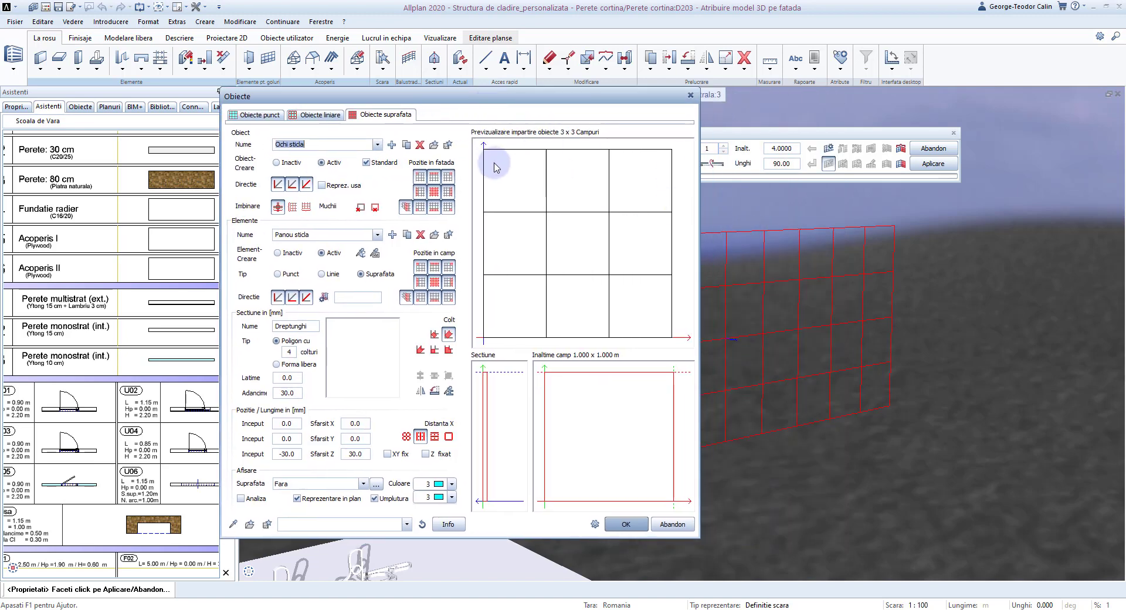
{"action": "left_click", "coordinate": [377, 145]}
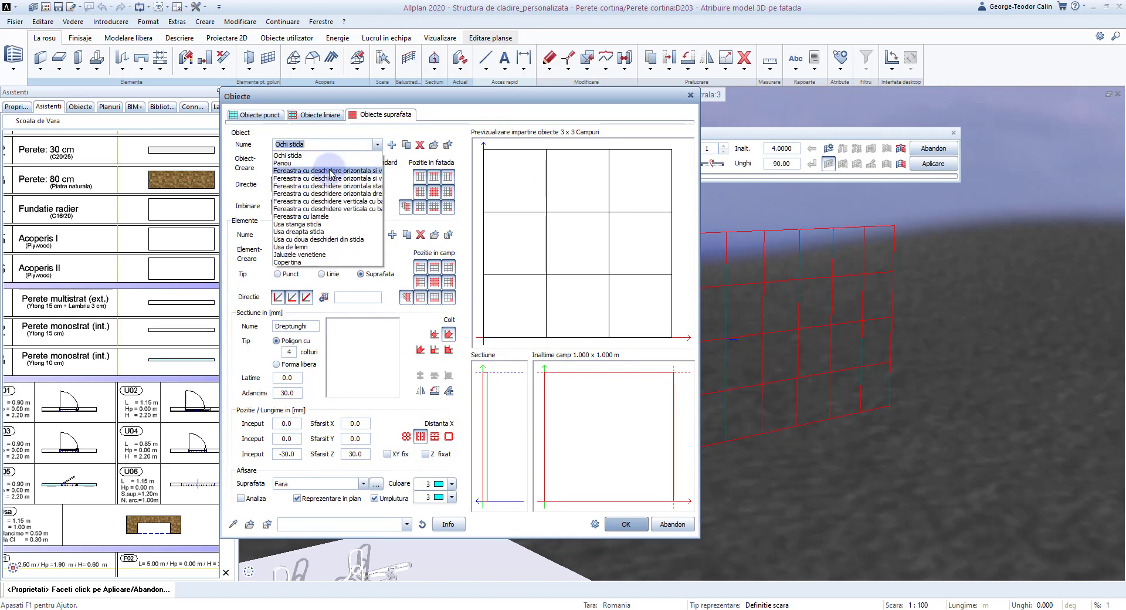
{"action": "left_click", "coordinate": [331, 171]}
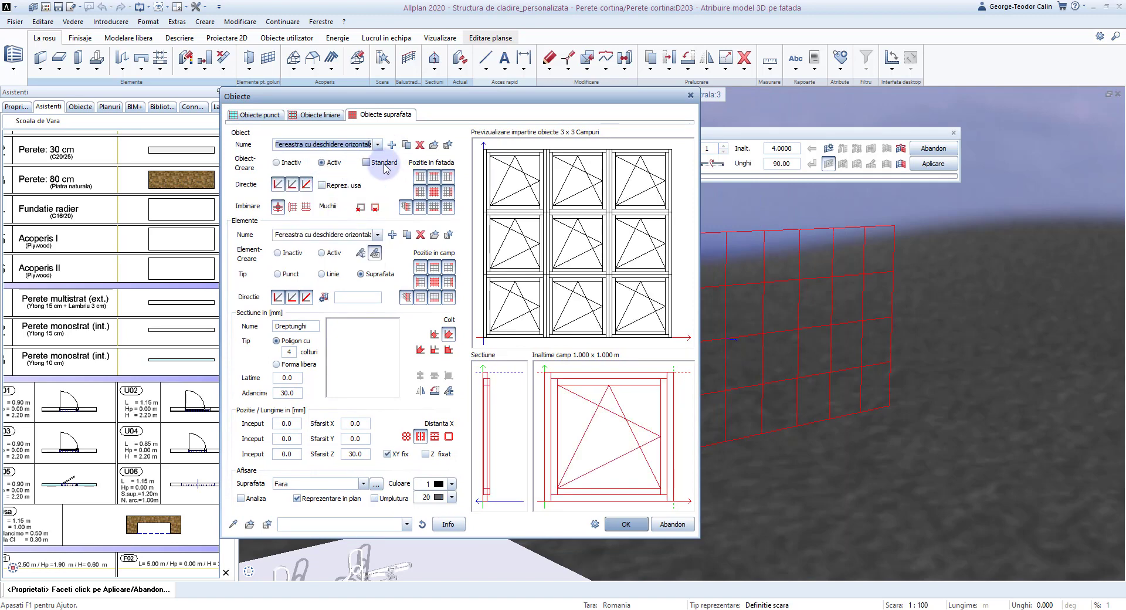
{"action": "left_click", "coordinate": [625, 524]}
{"action": "left_click", "coordinate": [935, 163]}
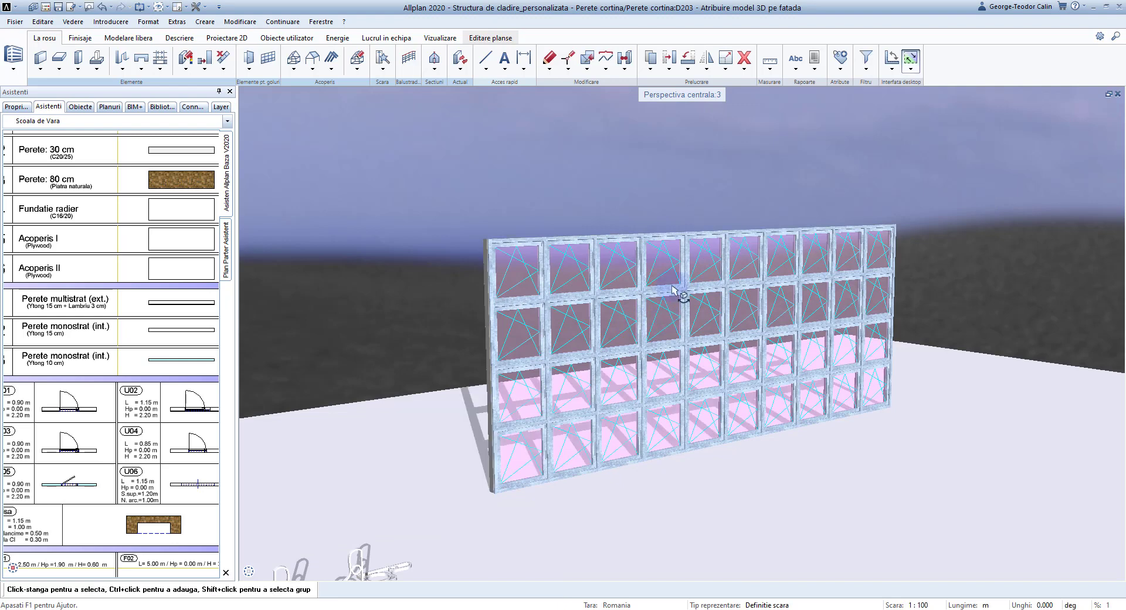
{"action": "left_click", "coordinate": [674, 291]}
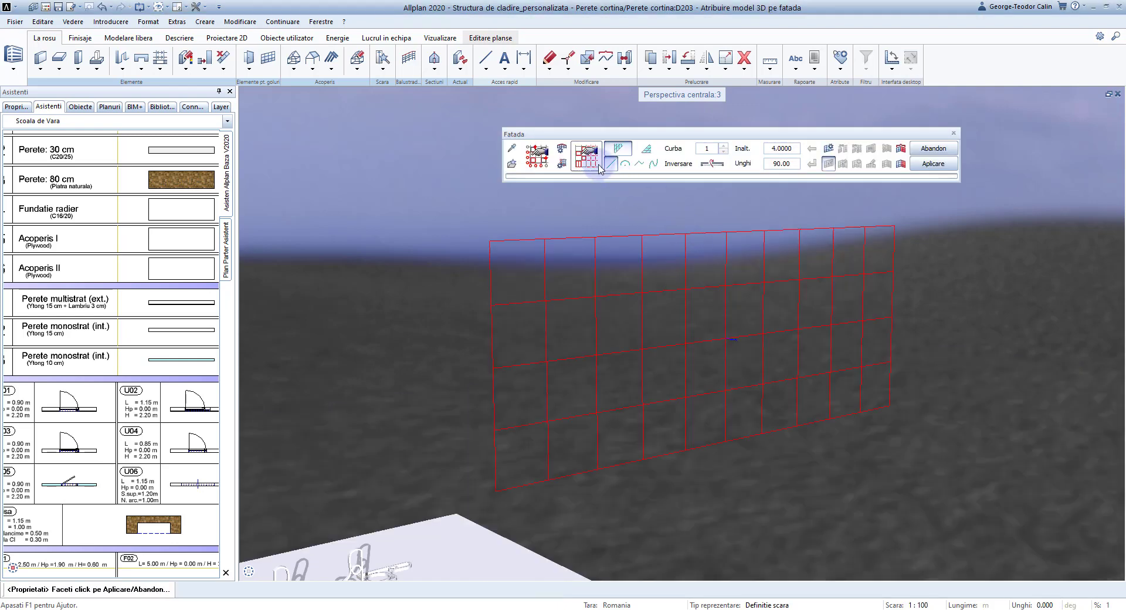
Restore the standard Ochi sticla glass panels, apply the change, and reopen the curtain wall
{"action": "left_click", "coordinate": [596, 167]}
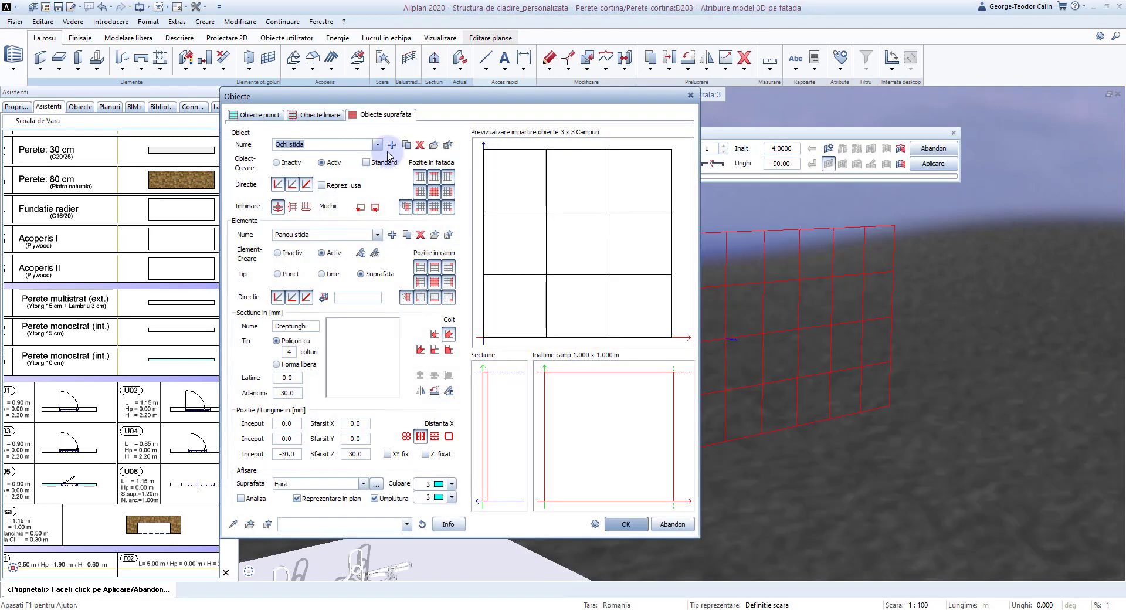
{"action": "left_click", "coordinate": [367, 162]}
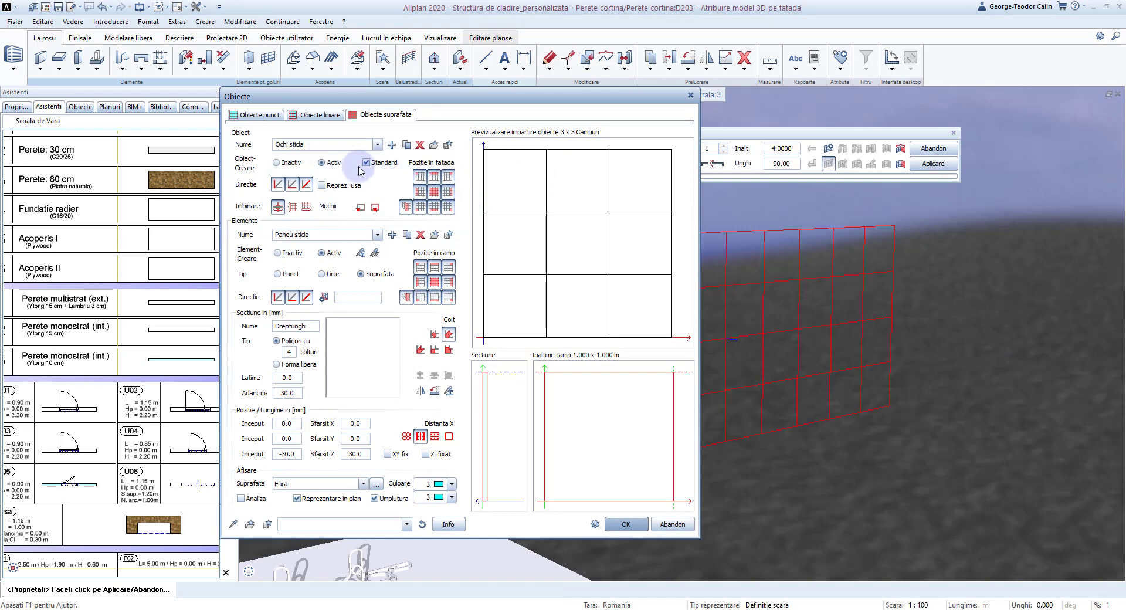
{"action": "left_click", "coordinate": [626, 523]}
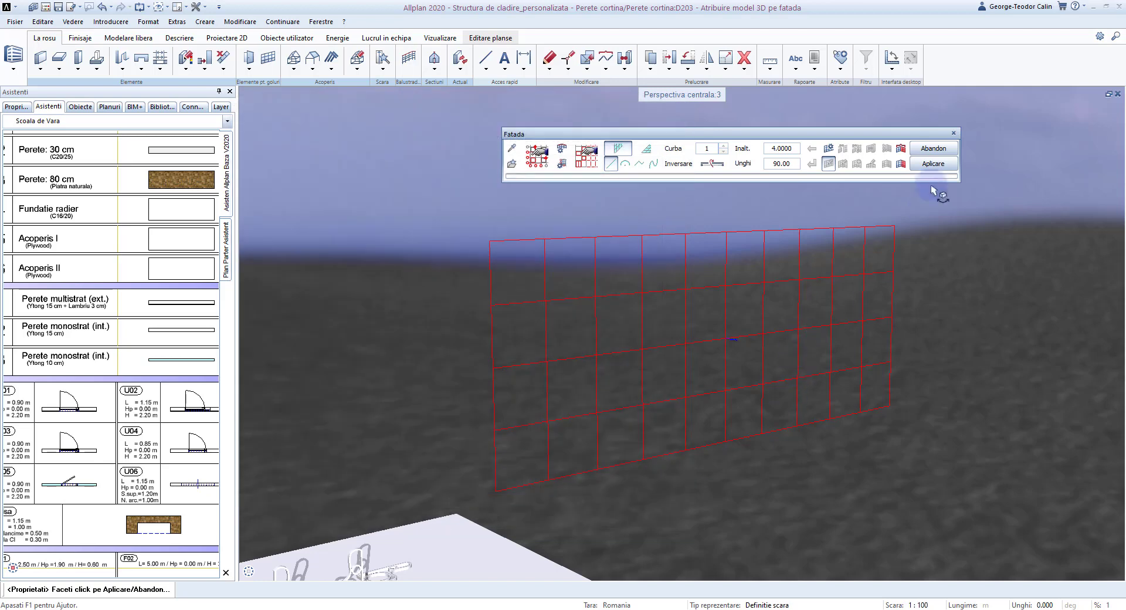
{"action": "left_click", "coordinate": [929, 163]}
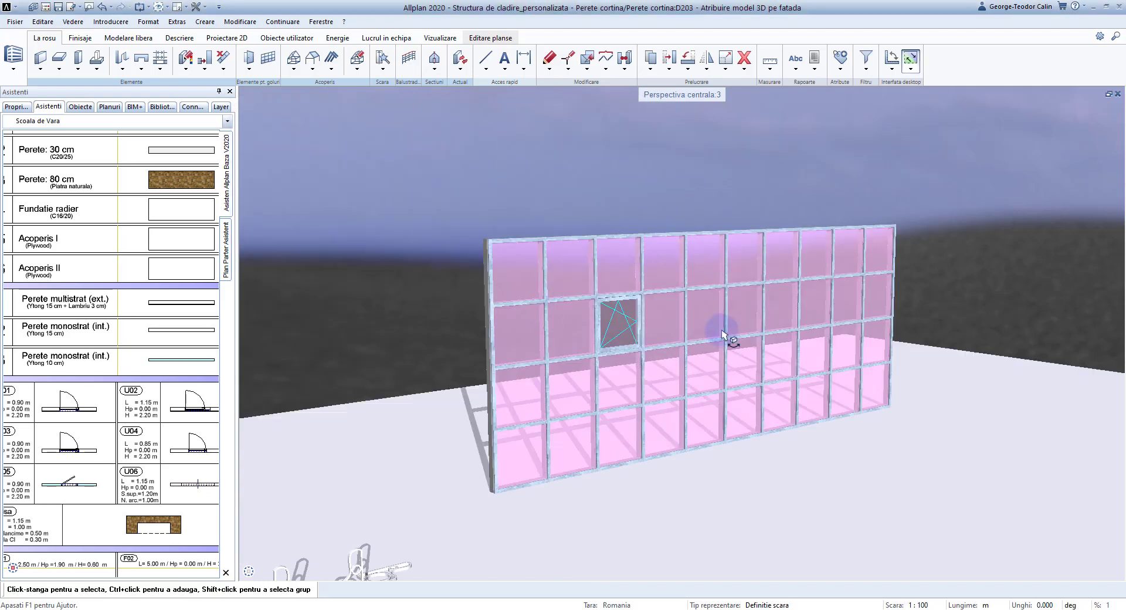
{"action": "left_click", "coordinate": [730, 332]}
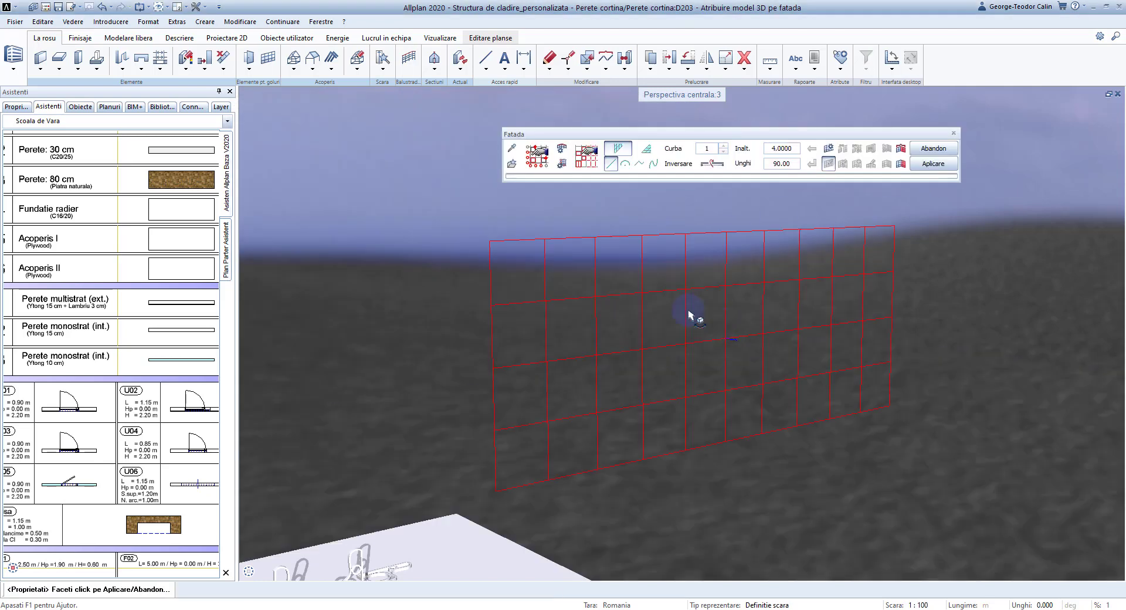
Show the Obiecte liniare settings with the Montant/traversa mullion using Profil 60/120
{"action": "left_click", "coordinate": [597, 161]}
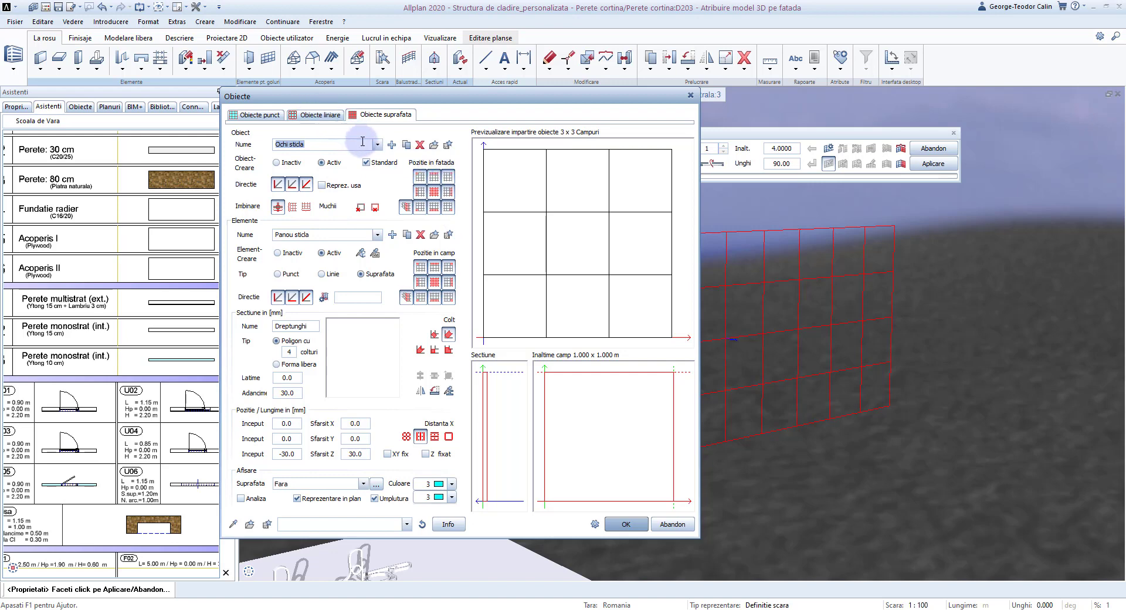
{"action": "left_click", "coordinate": [317, 115]}
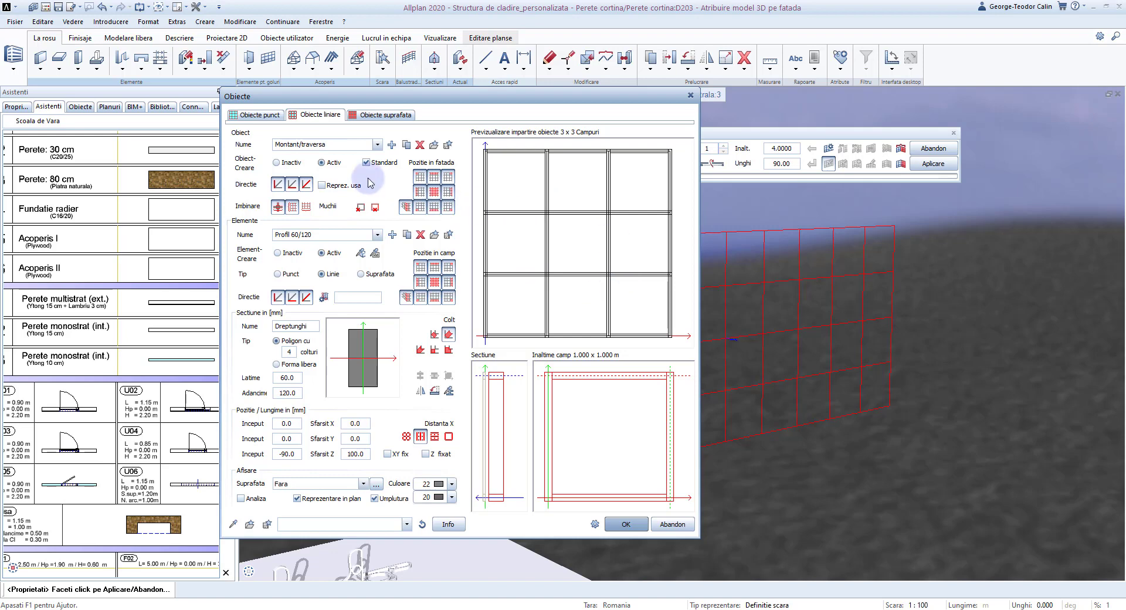
{"action": "left_click", "coordinate": [327, 145]}
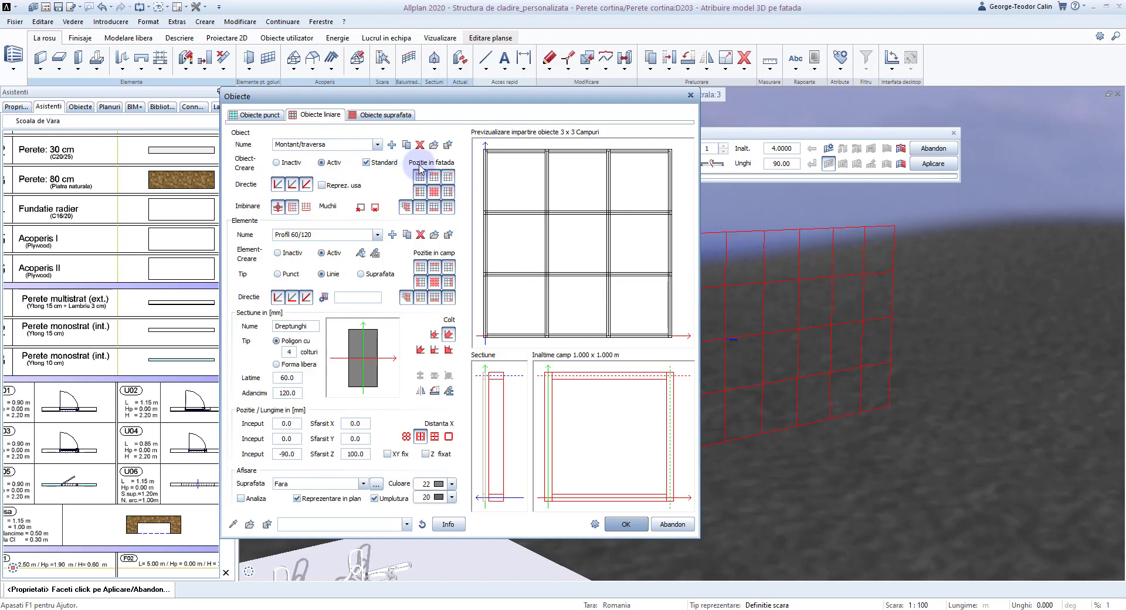
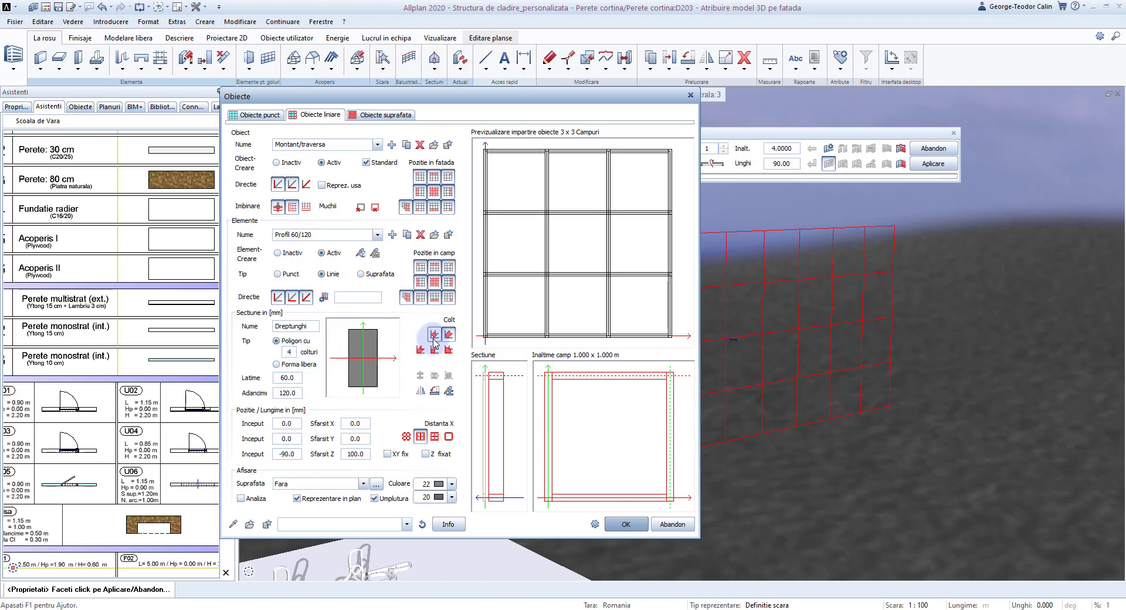
Toggle the profile section orientation, leaving it at 60 by 120
{"action": "left_click", "coordinate": [436, 392]}
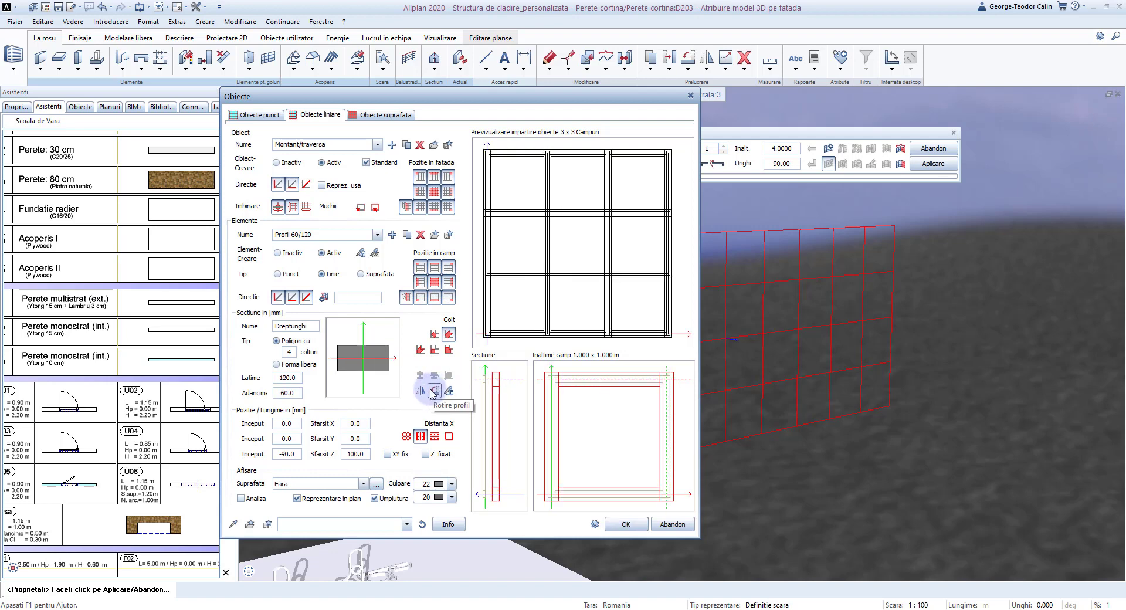
{"action": "left_click", "coordinate": [433, 392]}
{"action": "left_click", "coordinate": [434, 392]}
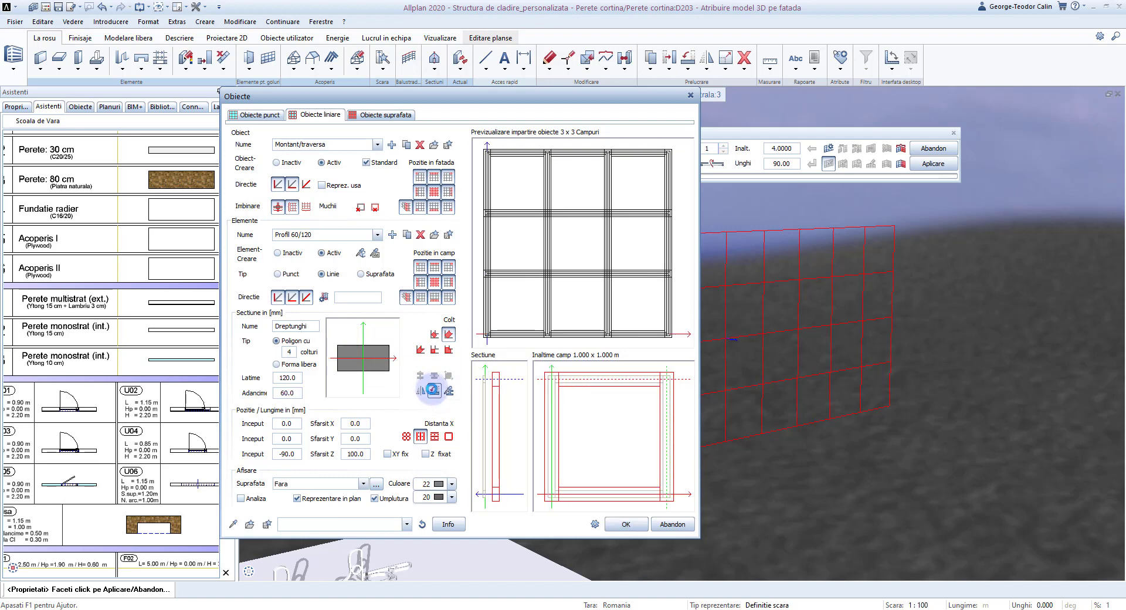
{"action": "left_click", "coordinate": [434, 391]}
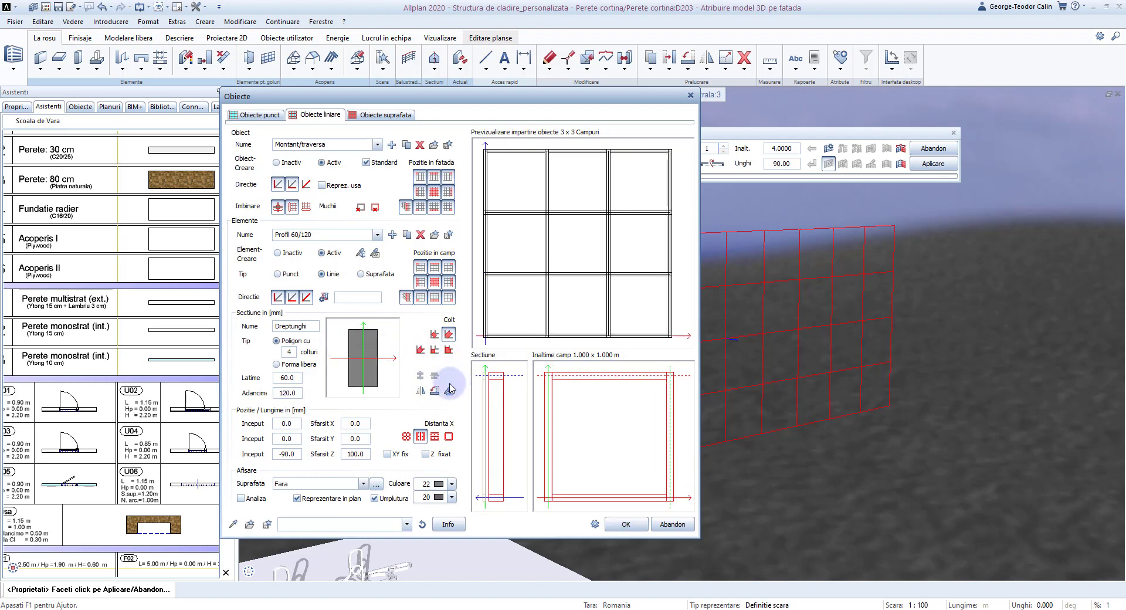
{"action": "left_click", "coordinate": [434, 390]}
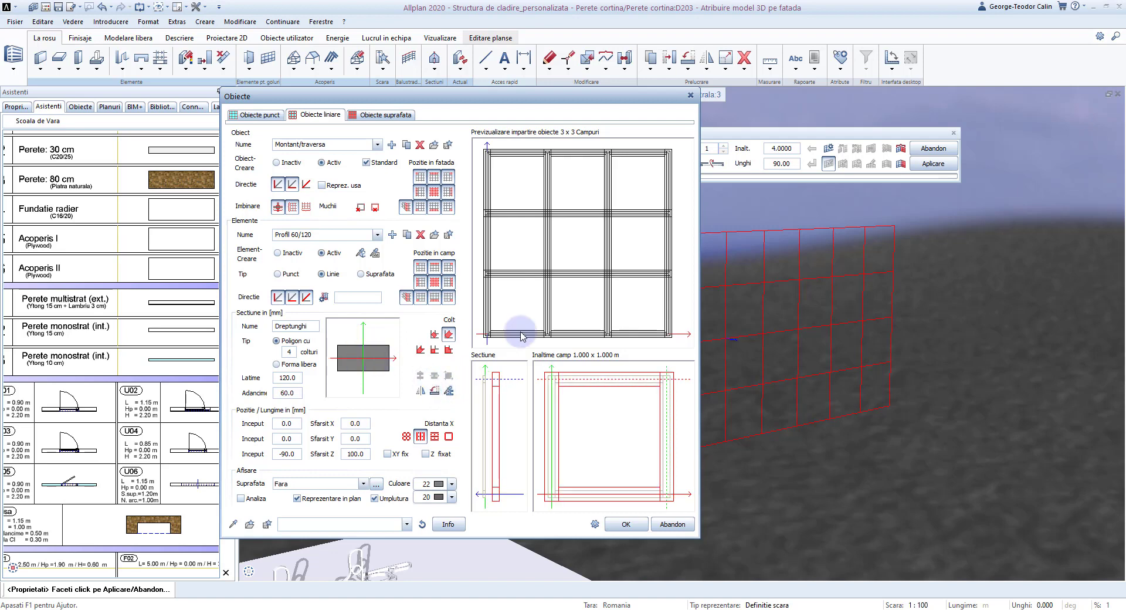
{"action": "left_click", "coordinate": [436, 393]}
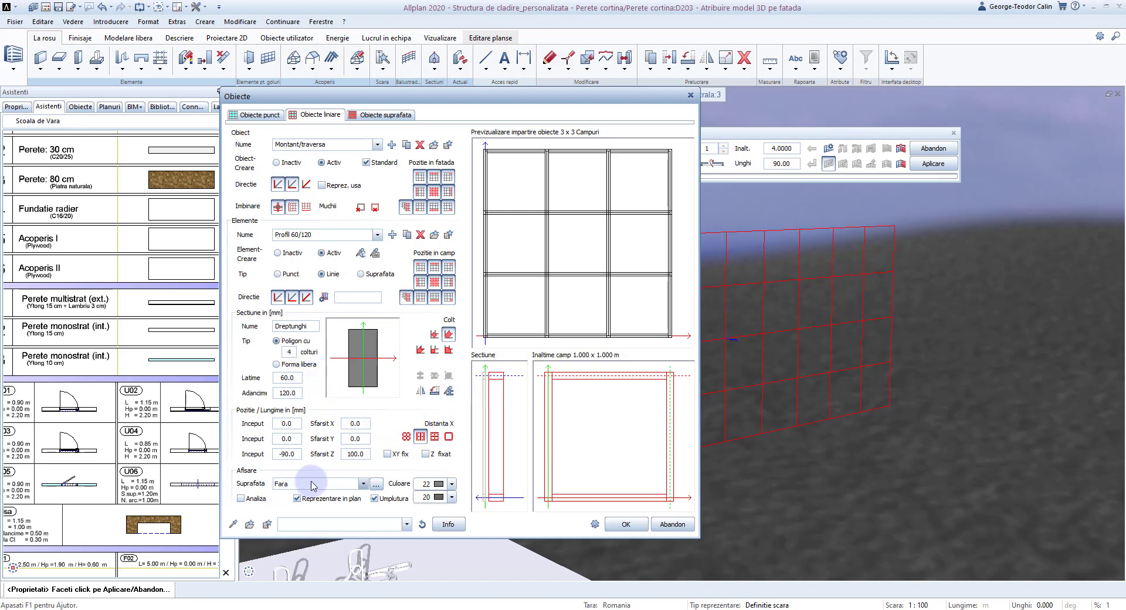
Browse the Materiale Editia_30_de_ani metal facade materials for the profile surface
{"action": "left_click", "coordinate": [375, 484]}
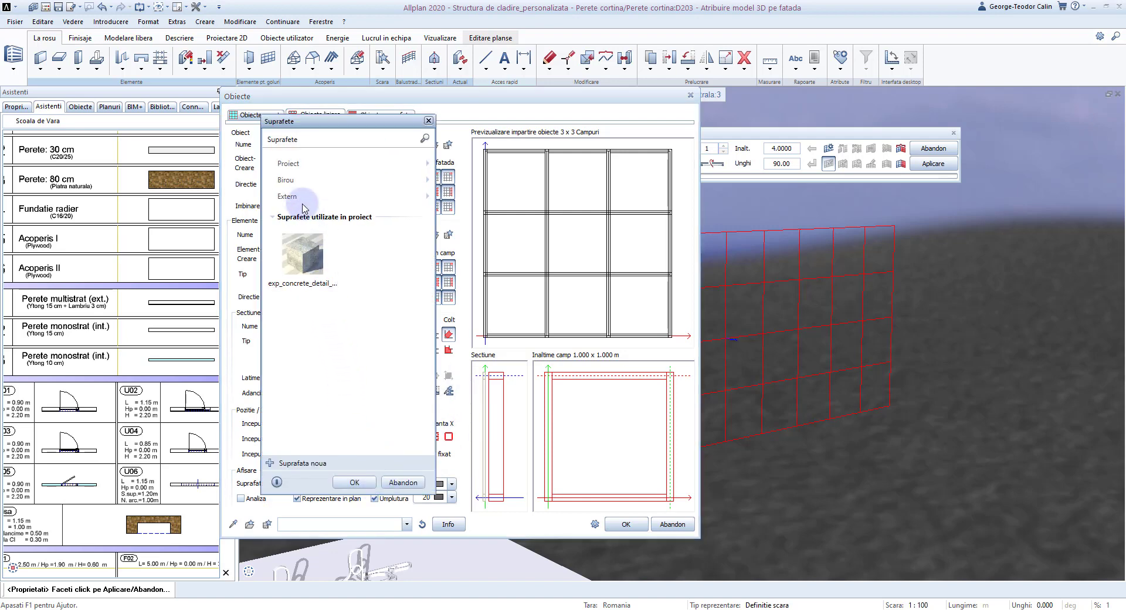
{"action": "left_click", "coordinate": [288, 180]}
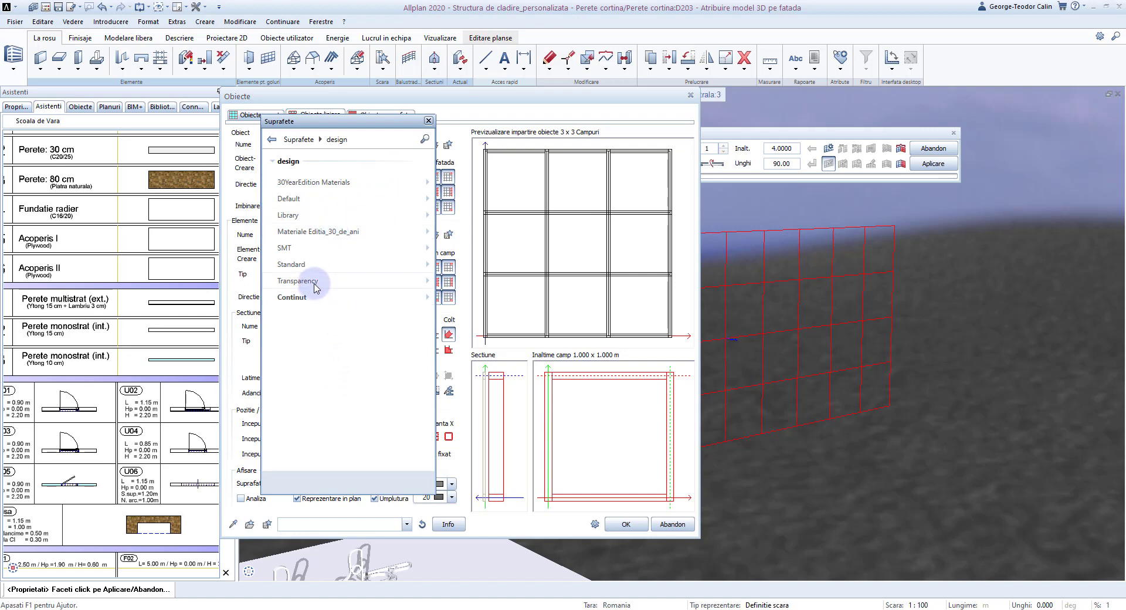
{"action": "left_click", "coordinate": [311, 233]}
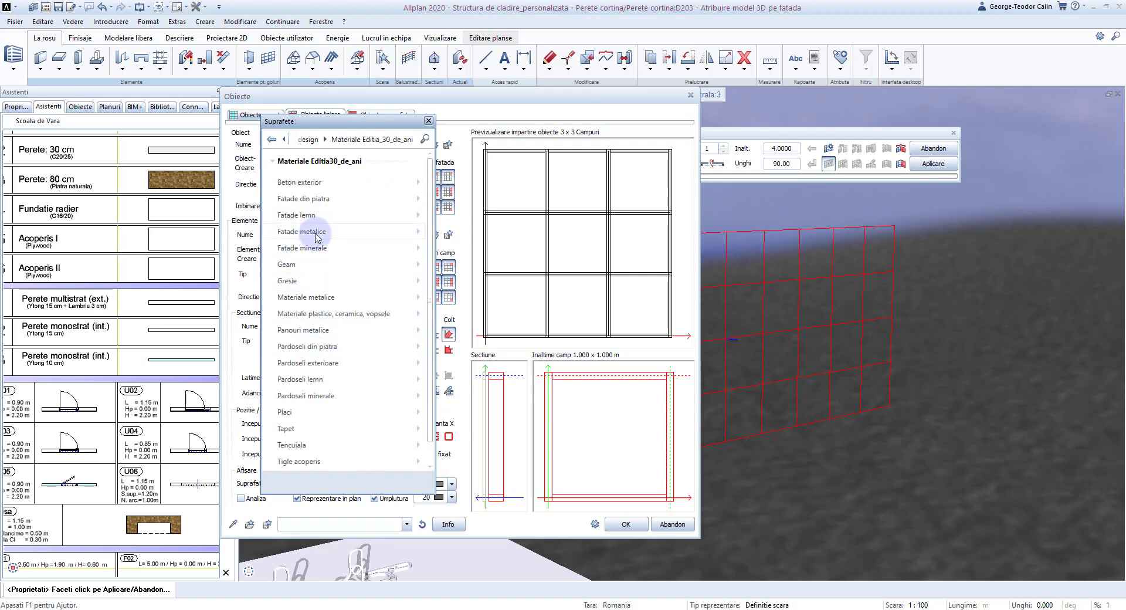
{"action": "left_click", "coordinate": [316, 234]}
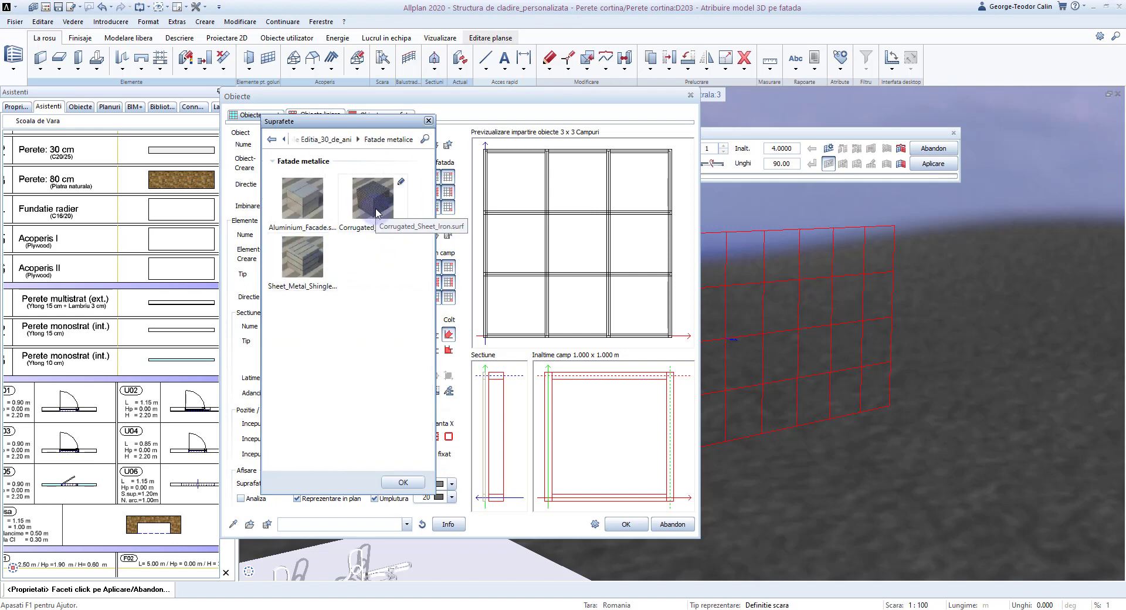
{"action": "left_click", "coordinate": [271, 139]}
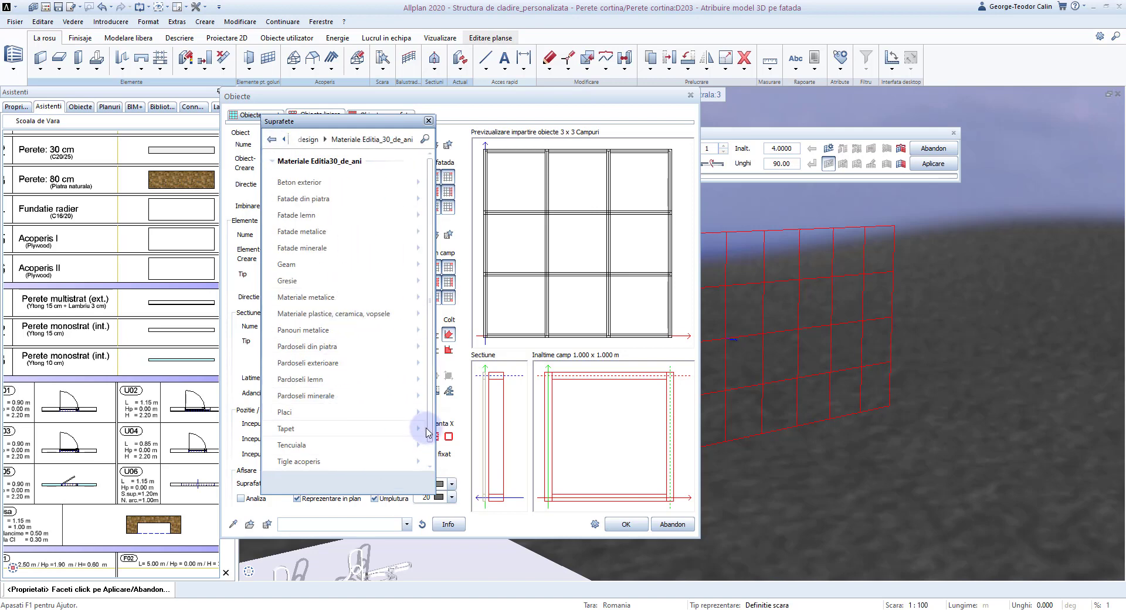
{"action": "scroll", "coordinate": [430, 446], "scroll_direction": "down", "scroll_amount": 1}
{"action": "scroll", "coordinate": [431, 449], "scroll_direction": "up", "scroll_amount": 1}
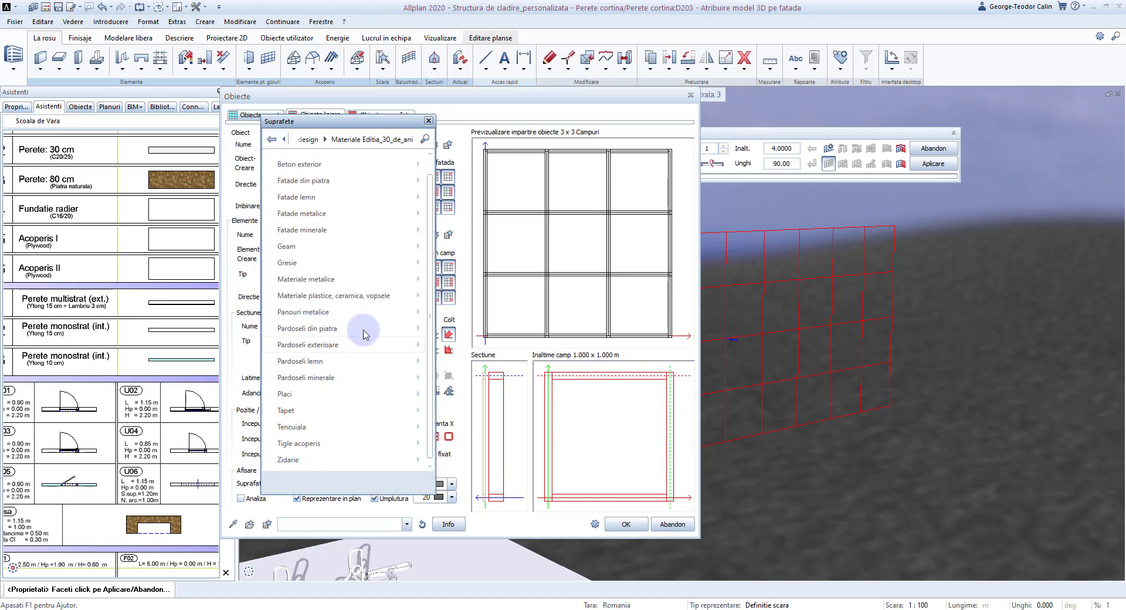
Apply copper.surf from Materiale metalice > Tabla dreapta to the profiles and confirm
{"action": "left_click", "coordinate": [342, 312]}
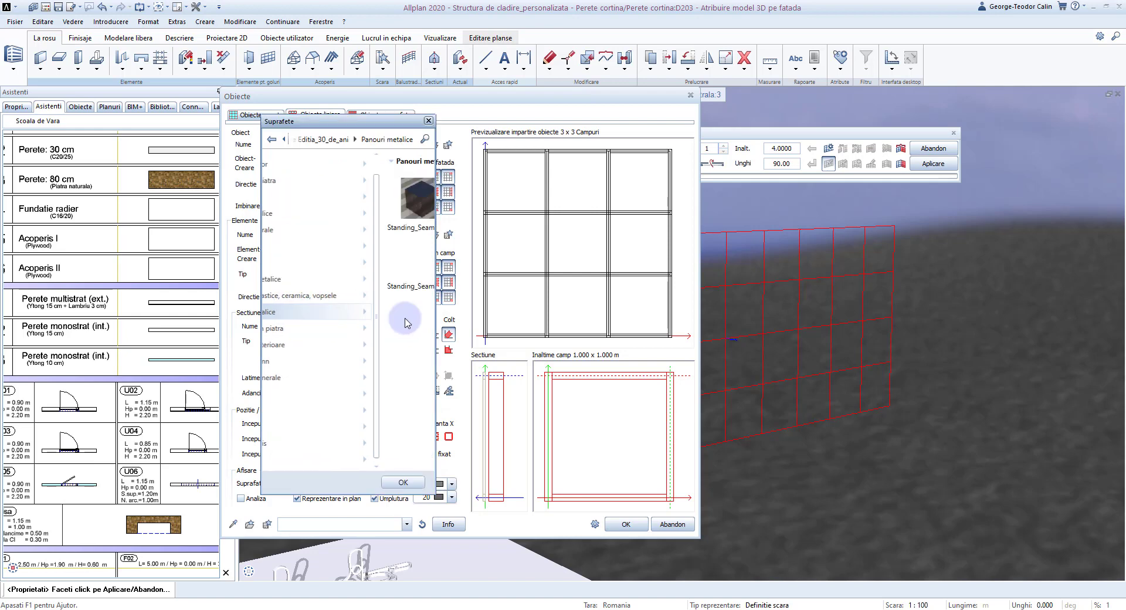
{"action": "left_click", "coordinate": [272, 140]}
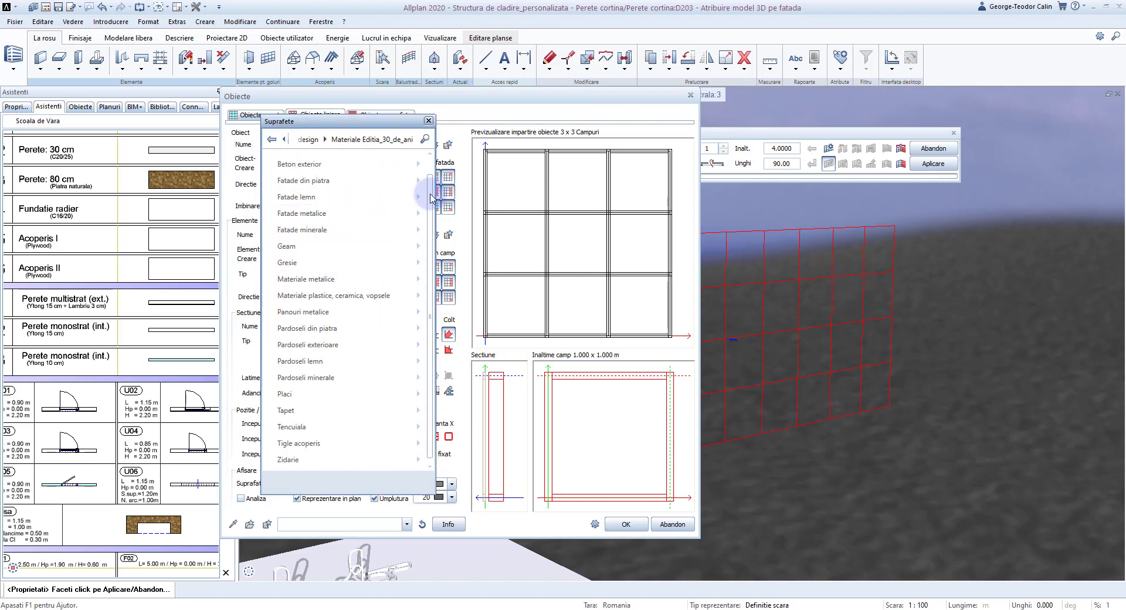
{"action": "scroll", "coordinate": [429, 203], "scroll_direction": "up", "scroll_amount": 1}
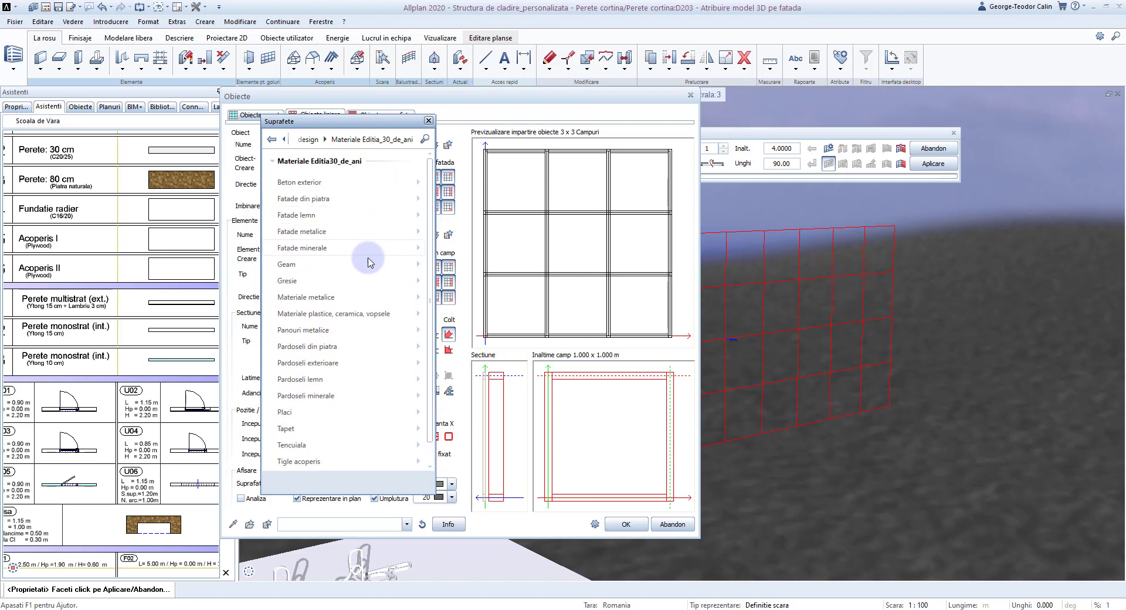
{"action": "left_click", "coordinate": [323, 296]}
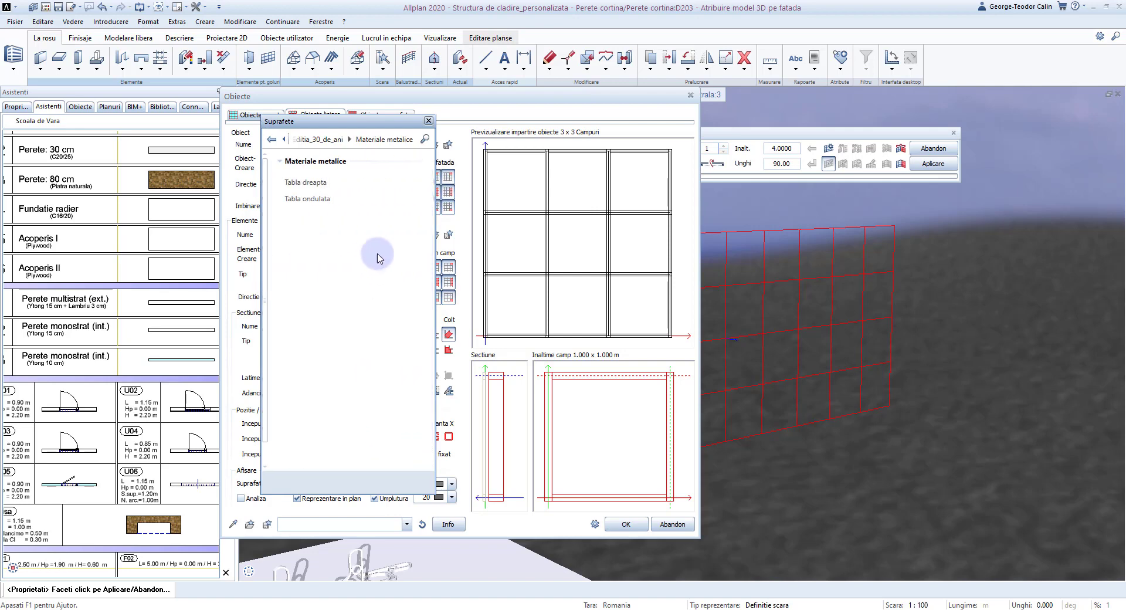
{"action": "left_click", "coordinate": [332, 183]}
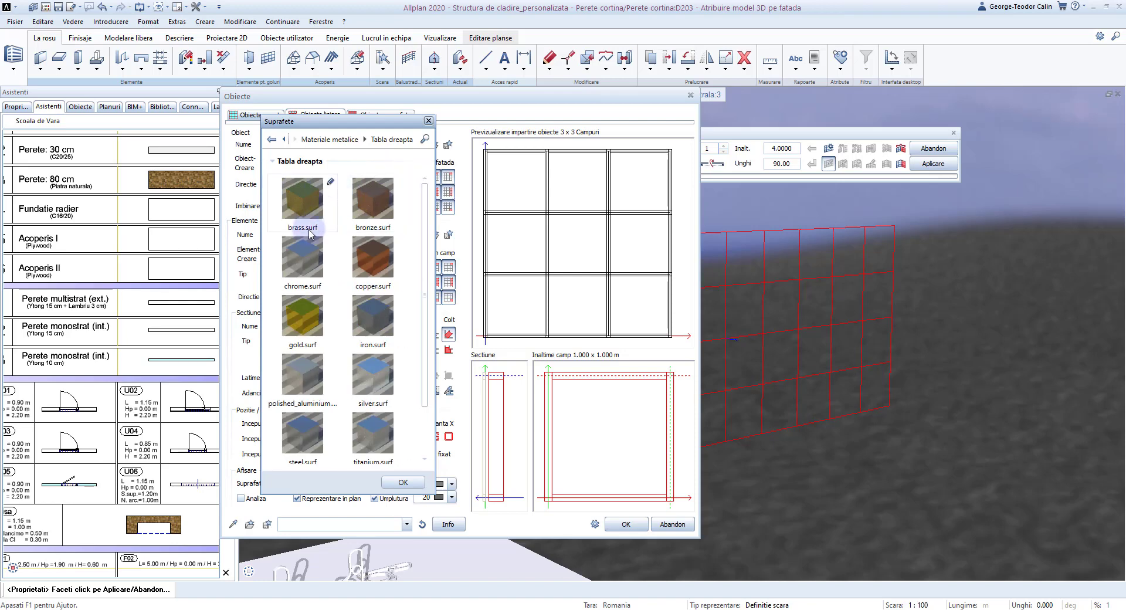
{"action": "double_click", "coordinate": [374, 273]}
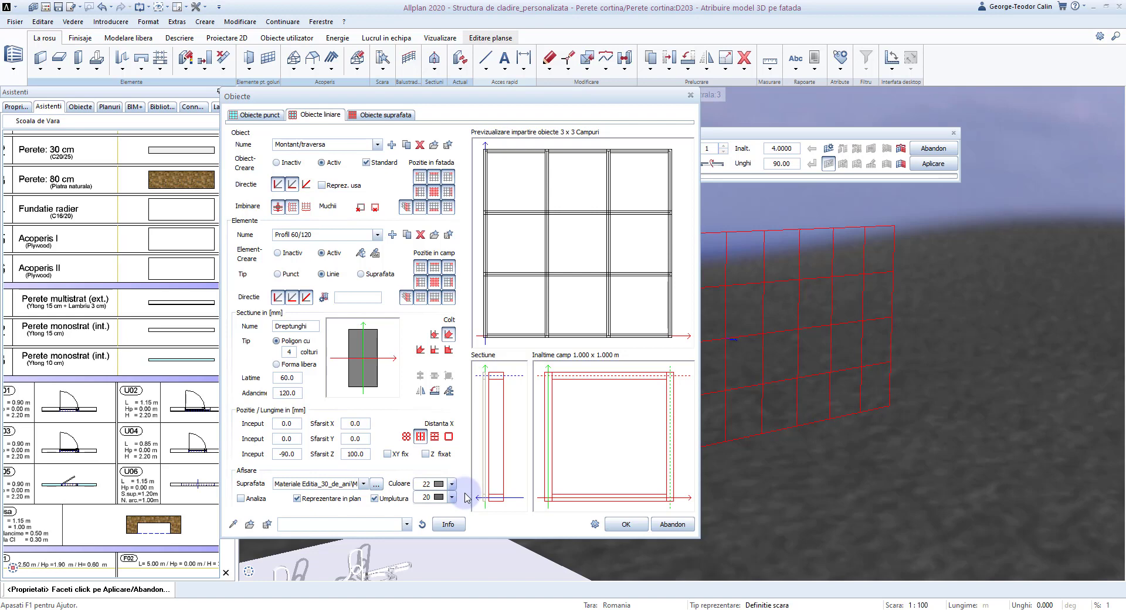
{"action": "left_click", "coordinate": [626, 524]}
Generate the copper-framed pink glass curtain wall and orbit around it
{"action": "left_click", "coordinate": [944, 168]}
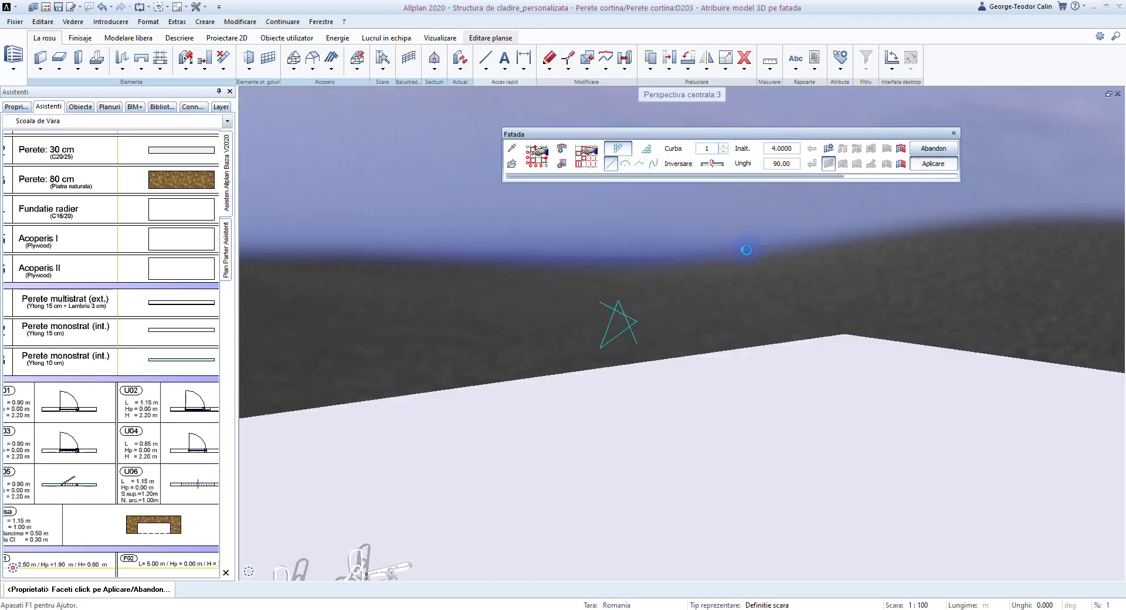
{"action": "mouse_move", "coordinate": [632, 297]}
{"action": "left_mouse_down"}
{"action": "mouse_move", "coordinate": [659, 345]}
{"action": "mouse_move", "coordinate": [767, 340]}
{"action": "left_mouse_up"}
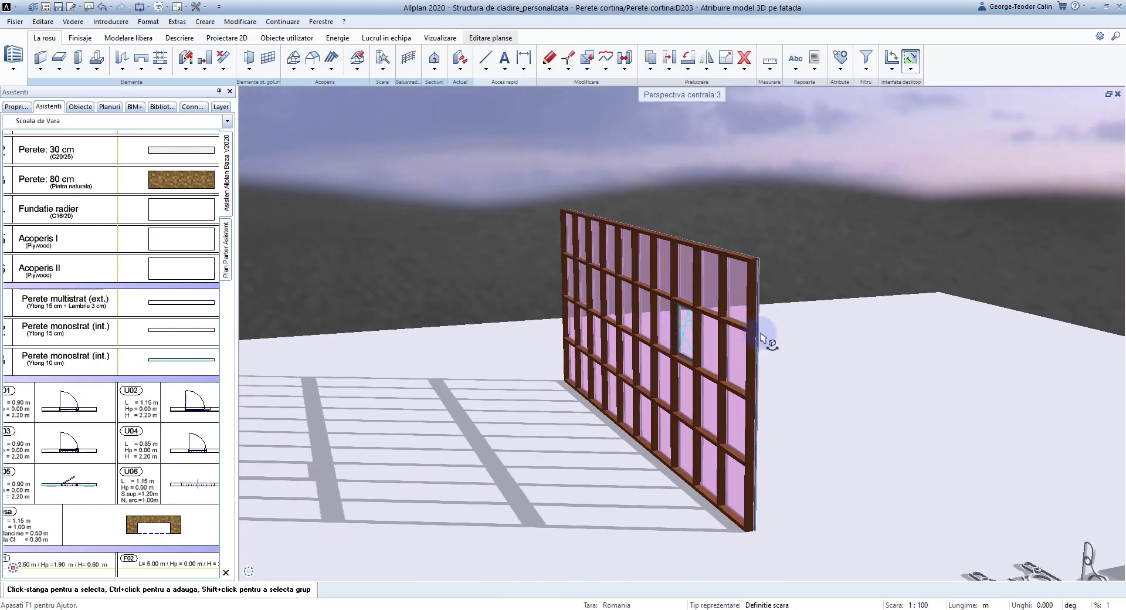
{"action": "scroll", "coordinate": [766, 346], "scroll_direction": "up", "scroll_amount": 3}
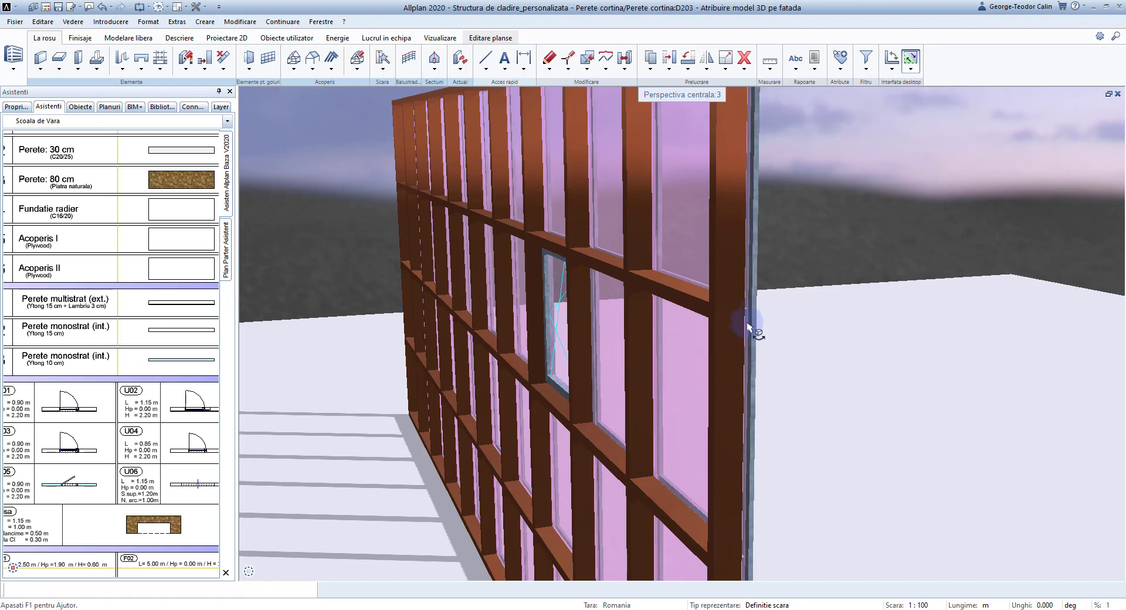
Set the glass panels to the centre facade position, then reopen the wall for editing
{"action": "double_click", "coordinate": [747, 316]}
{"action": "left_click", "coordinate": [587, 159]}
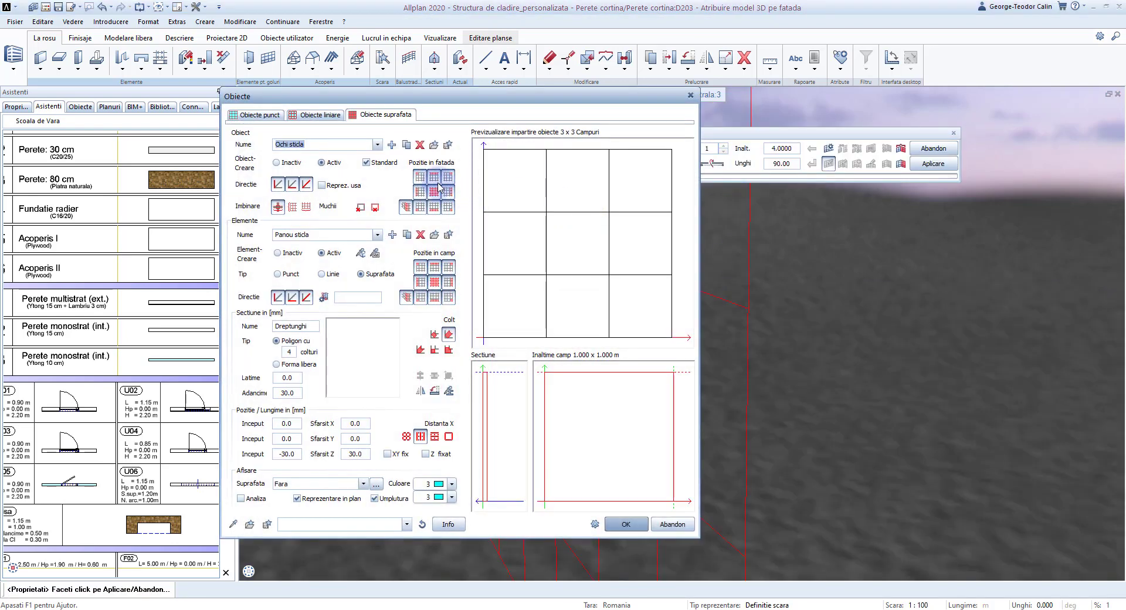
{"action": "left_click", "coordinate": [436, 194]}
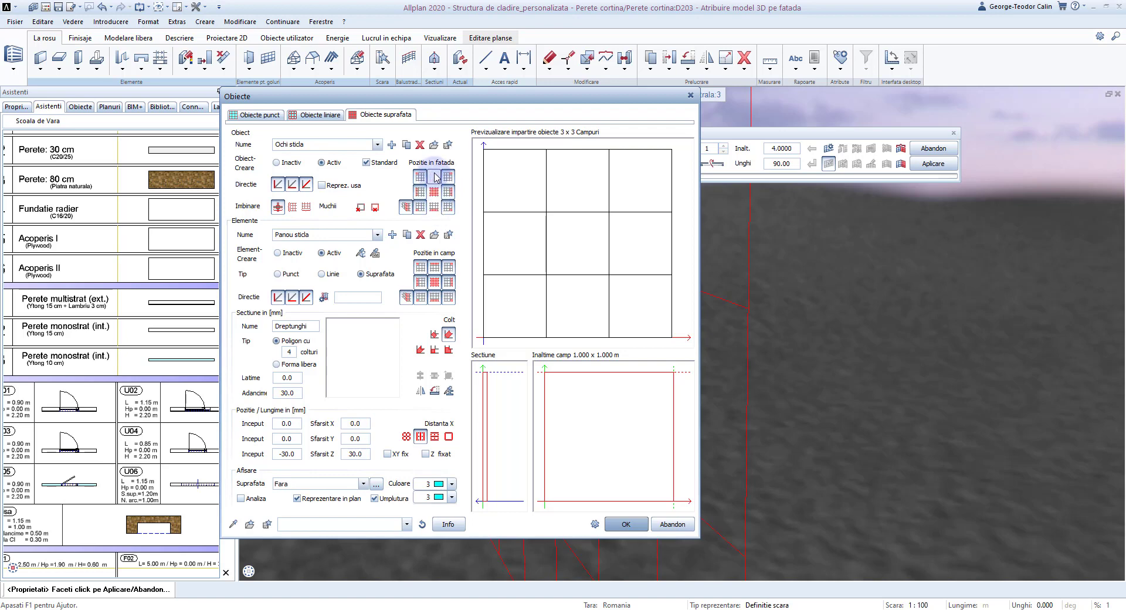
{"action": "left_click", "coordinate": [625, 525]}
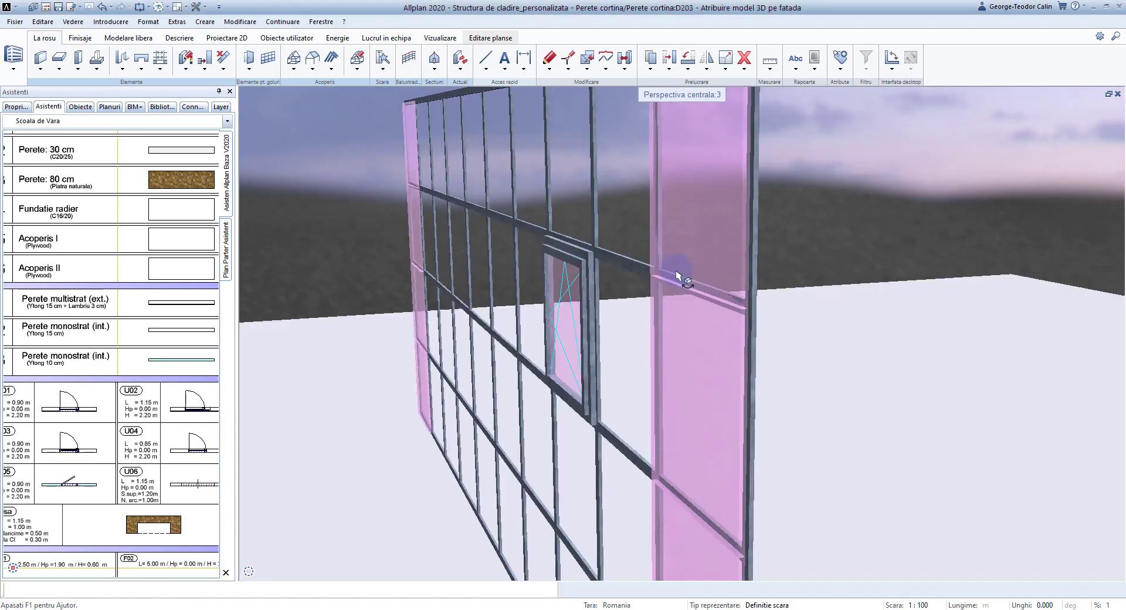
{"action": "mouse_move", "coordinate": [673, 263]}
{"action": "left_mouse_down"}
{"action": "mouse_move", "coordinate": [623, 288]}
{"action": "mouse_move", "coordinate": [578, 246]}
{"action": "mouse_move", "coordinate": [1077, 235]}
{"action": "mouse_move", "coordinate": [607, 291]}
{"action": "left_mouse_up"}
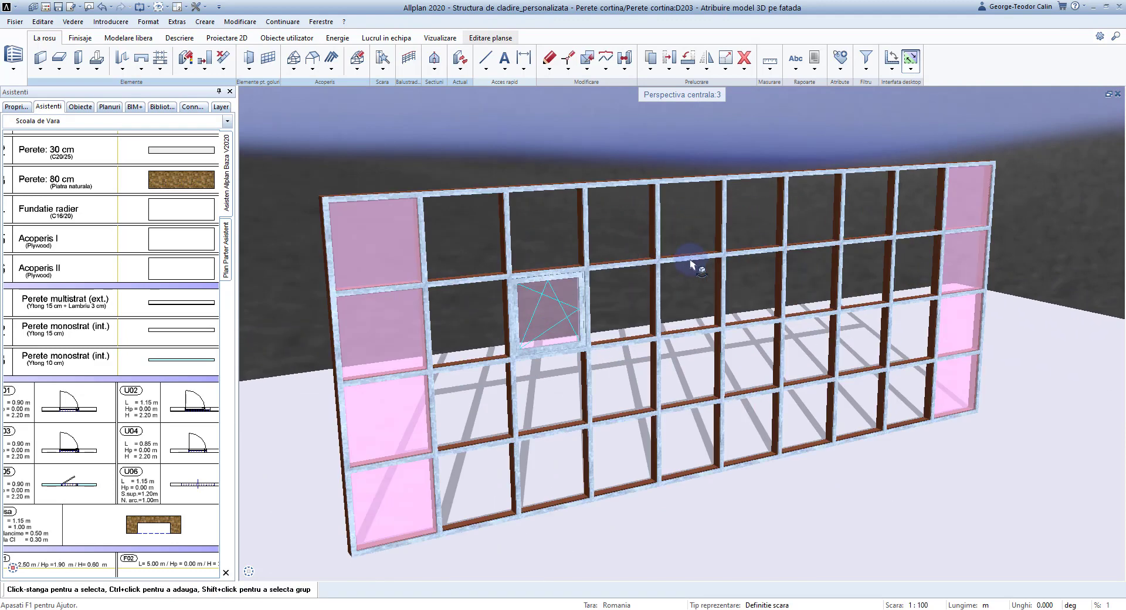
{"action": "double_click", "coordinate": [690, 258]}
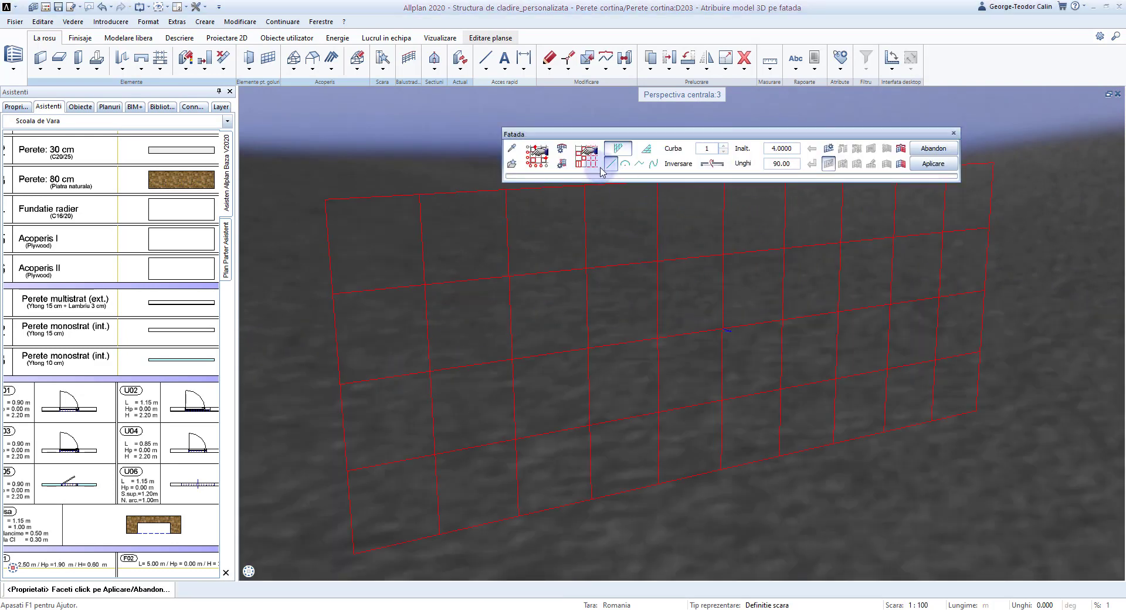
Choose the third Directie option for linear objects, regenerate the wall, and reopen it
{"action": "left_click", "coordinate": [509, 164]}
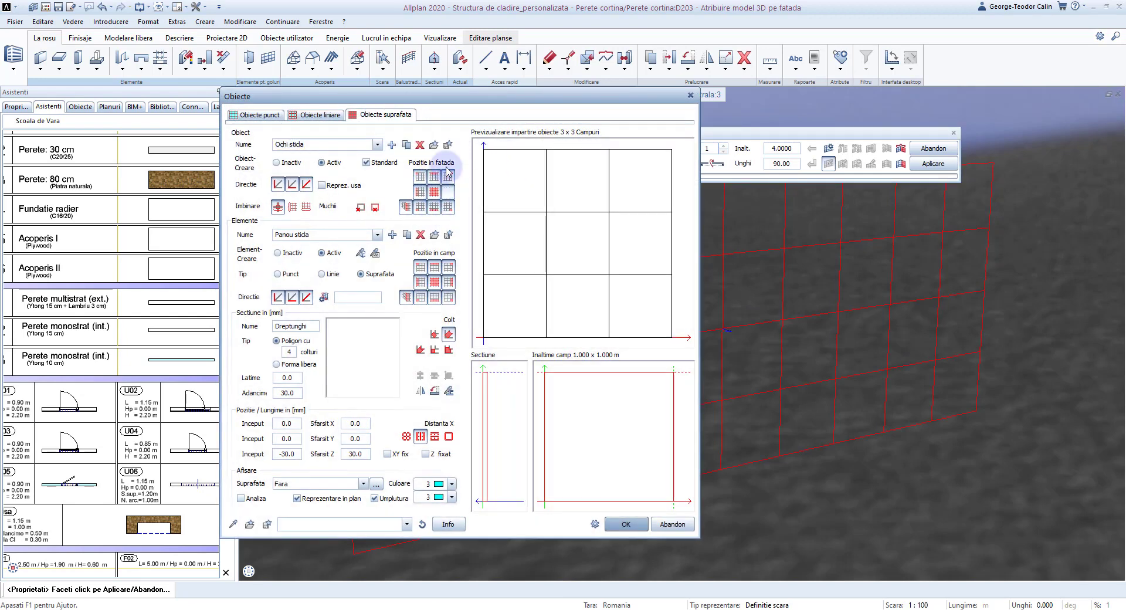
{"action": "left_click", "coordinate": [316, 114]}
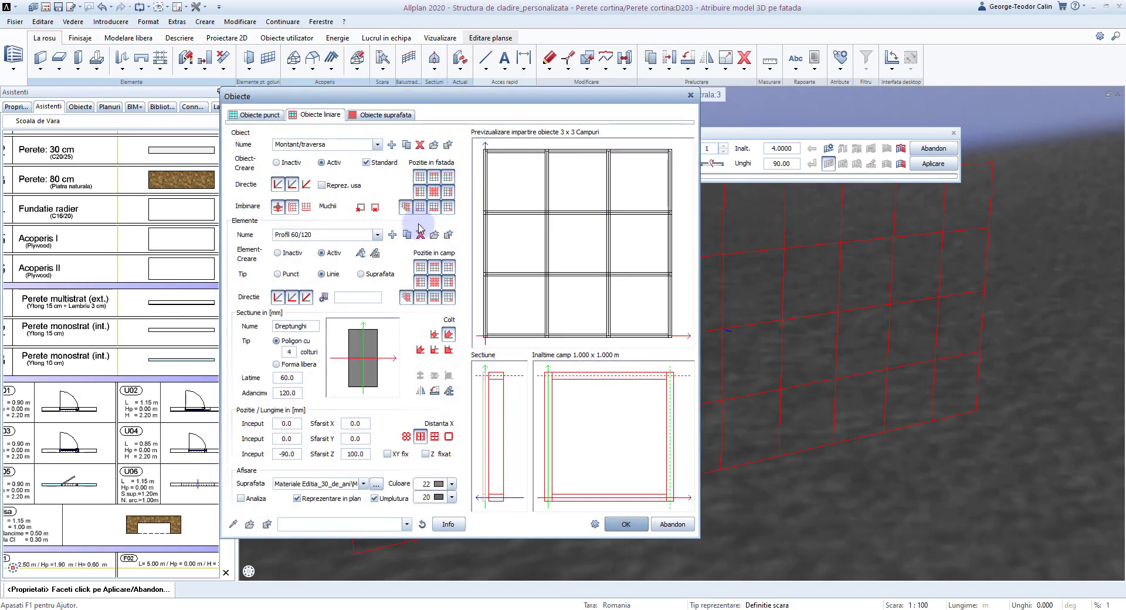
{"action": "left_click", "coordinate": [305, 185]}
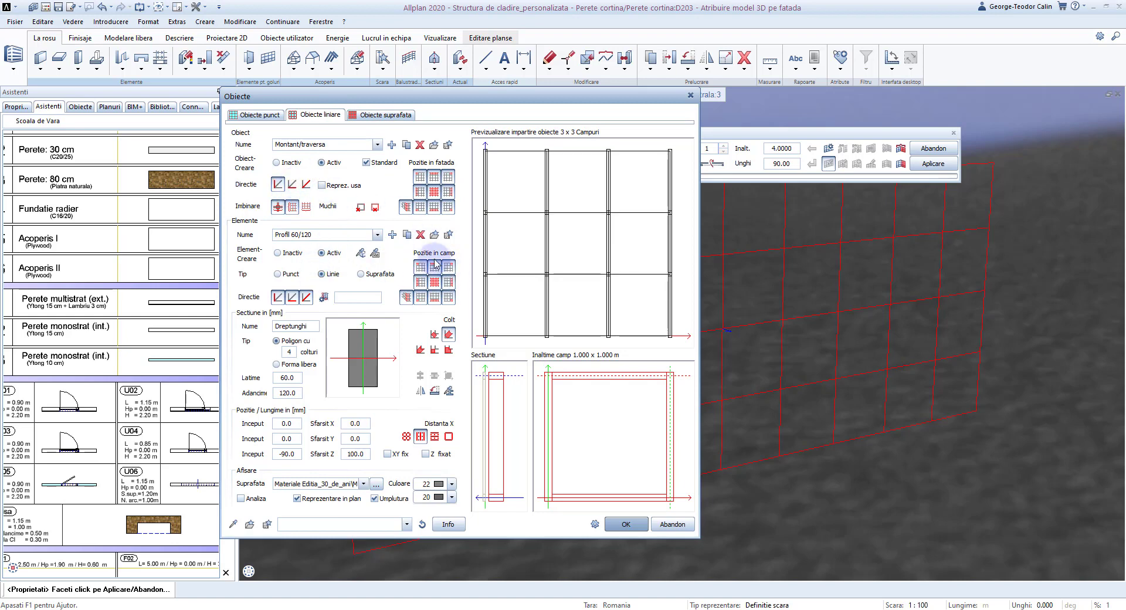
{"action": "left_click", "coordinate": [625, 523]}
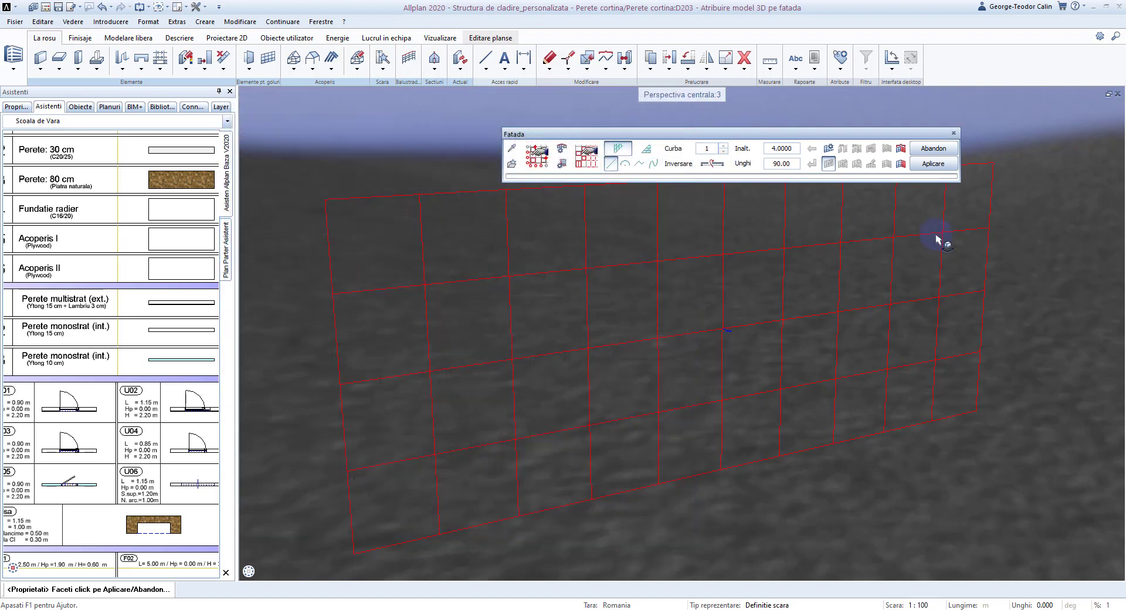
{"action": "left_click", "coordinate": [932, 165]}
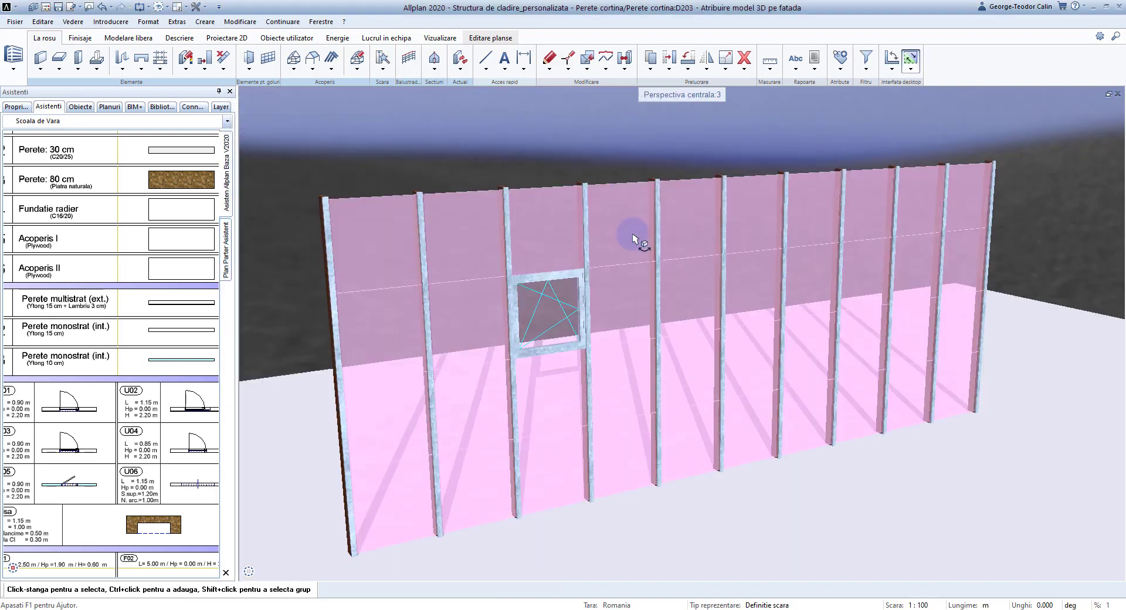
{"action": "mouse_move", "coordinate": [633, 237]}
{"action": "middle_mouse_down", "text": "shift"}
{"action": "mouse_move", "coordinate": [480, 308]}
{"action": "mouse_move", "coordinate": [755, 356]}
{"action": "mouse_move", "coordinate": [693, 262]}
{"action": "middle_mouse_up", "text": "shift"}
{"action": "left_click", "coordinate": [684, 280]}
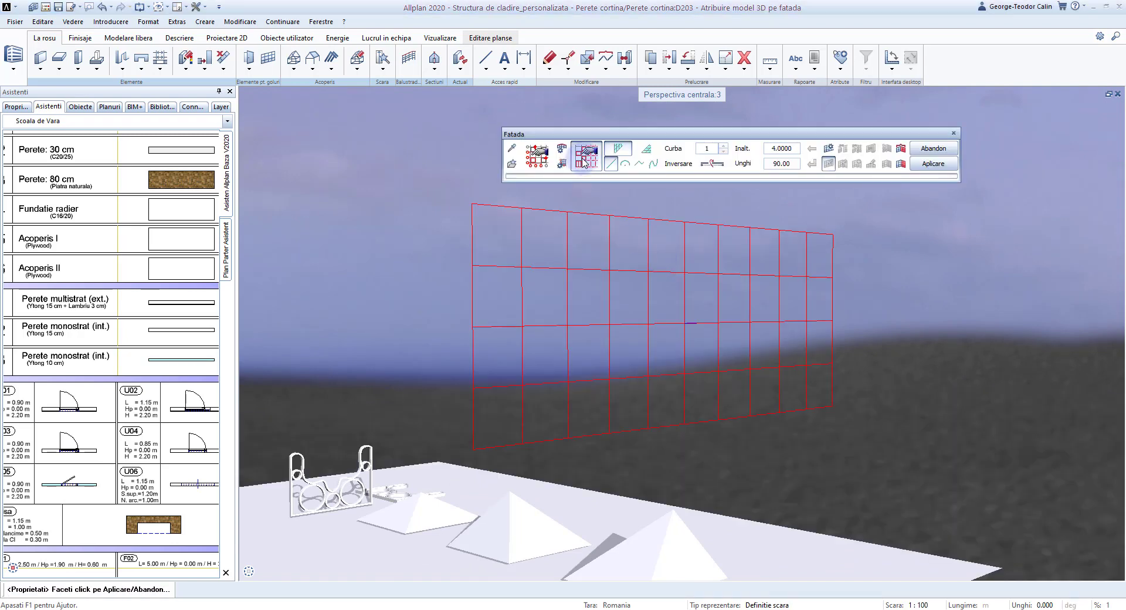
Re-enable profiles in the second direction in the linear object settings
{"action": "left_click", "coordinate": [586, 160]}
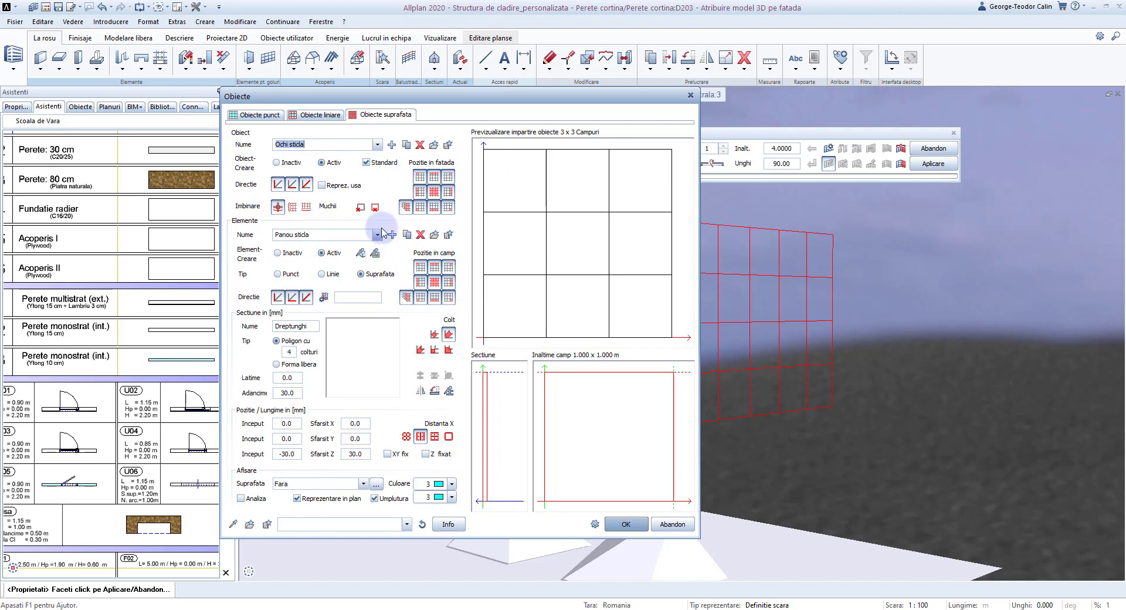
{"action": "left_click", "coordinate": [319, 115]}
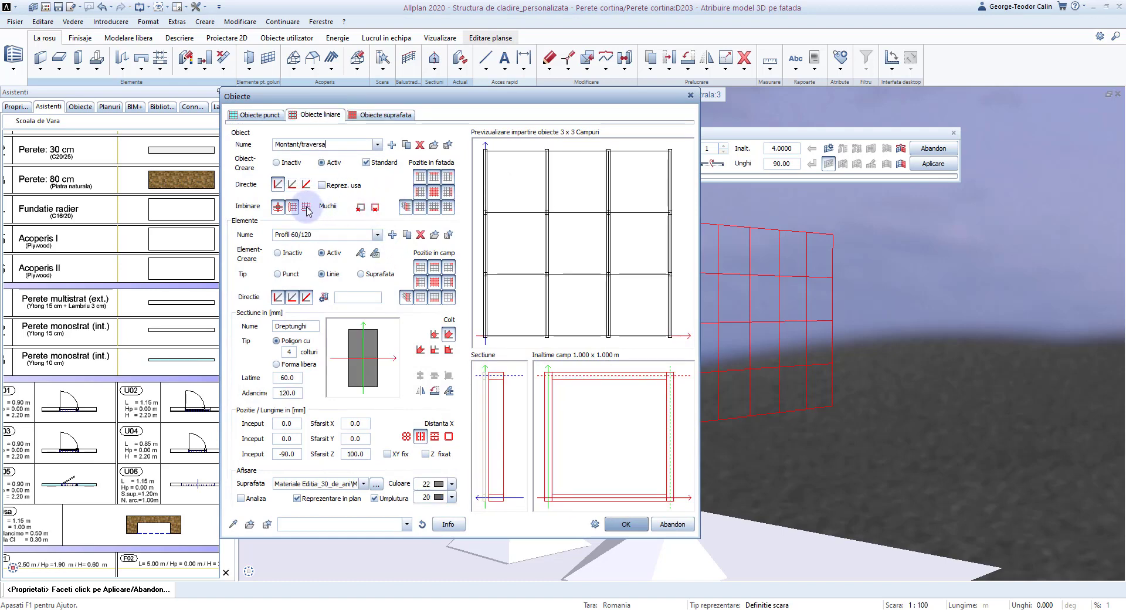
{"action": "left_click", "coordinate": [291, 184]}
Create a new surface object with a Suprafata-type element Profil triunghiular 1, taking its geometry from the model
{"action": "left_click", "coordinate": [383, 115]}
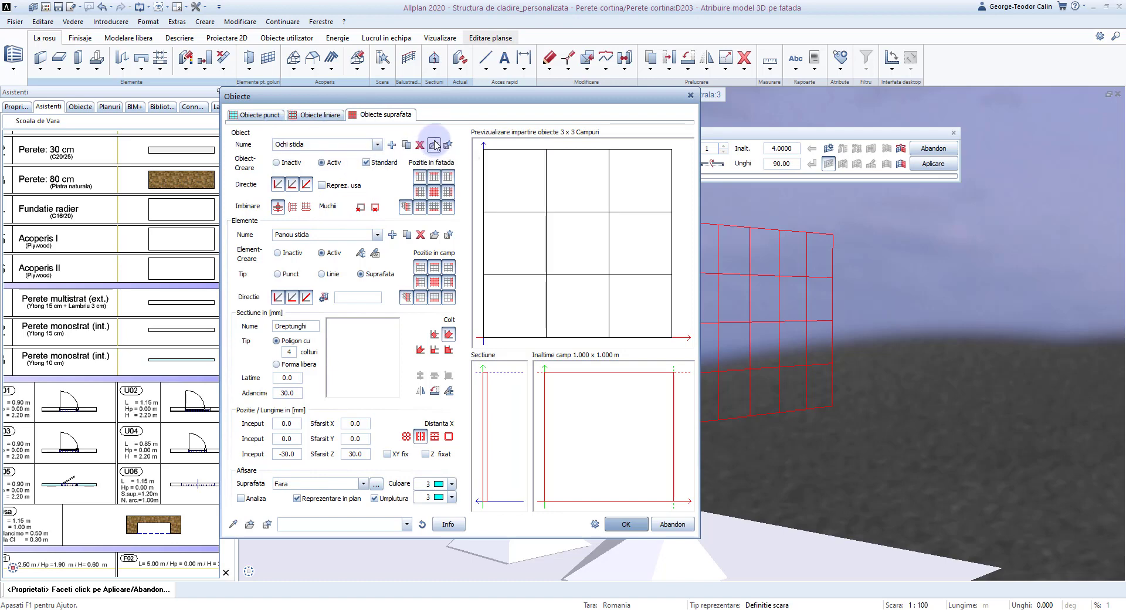
{"action": "left_click", "coordinate": [391, 145]}
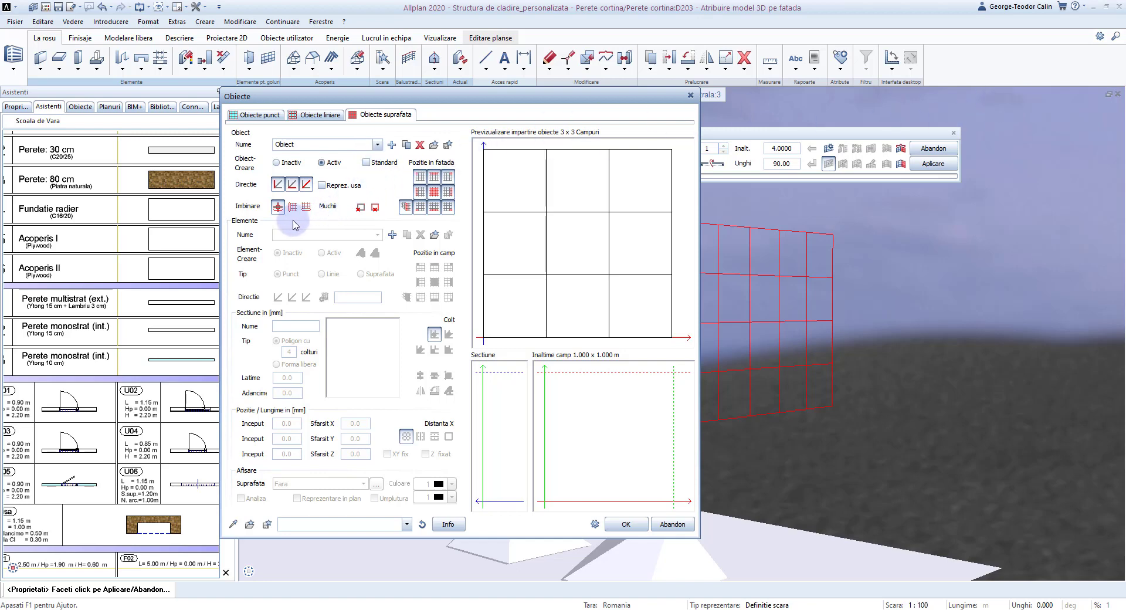
{"action": "left_click", "coordinate": [392, 234]}
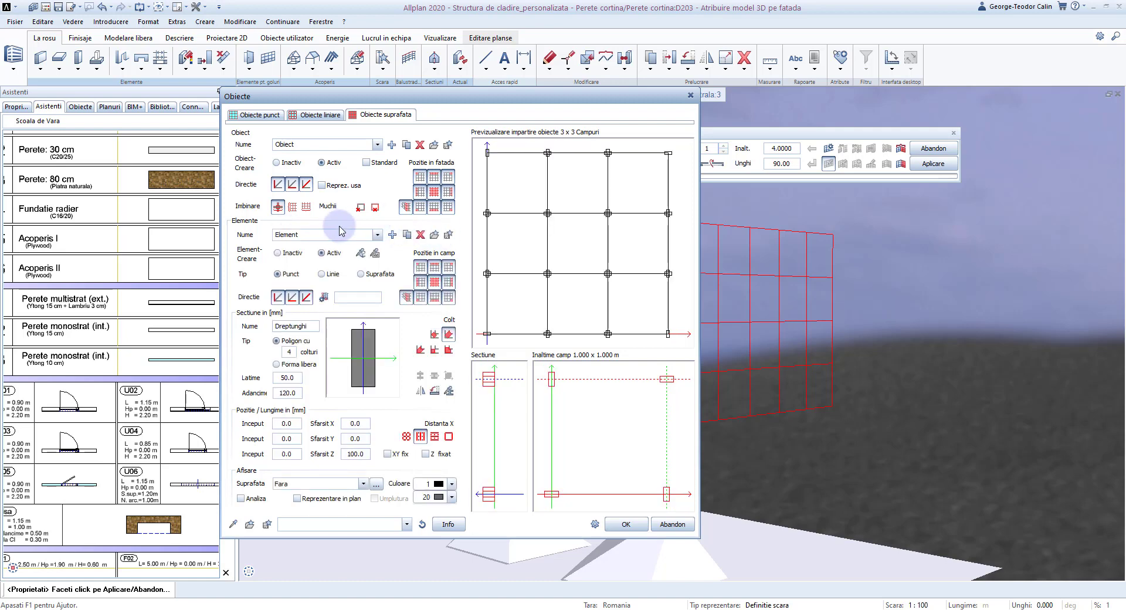
{"action": "left_click", "coordinate": [378, 235]}
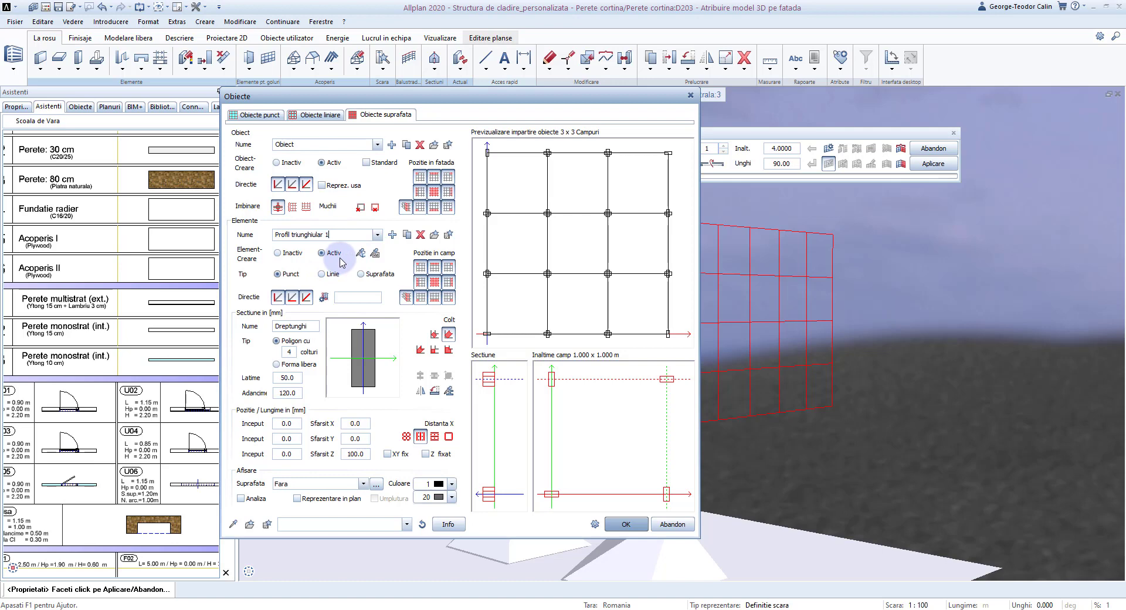
{"action": "left_click", "coordinate": [382, 276]}
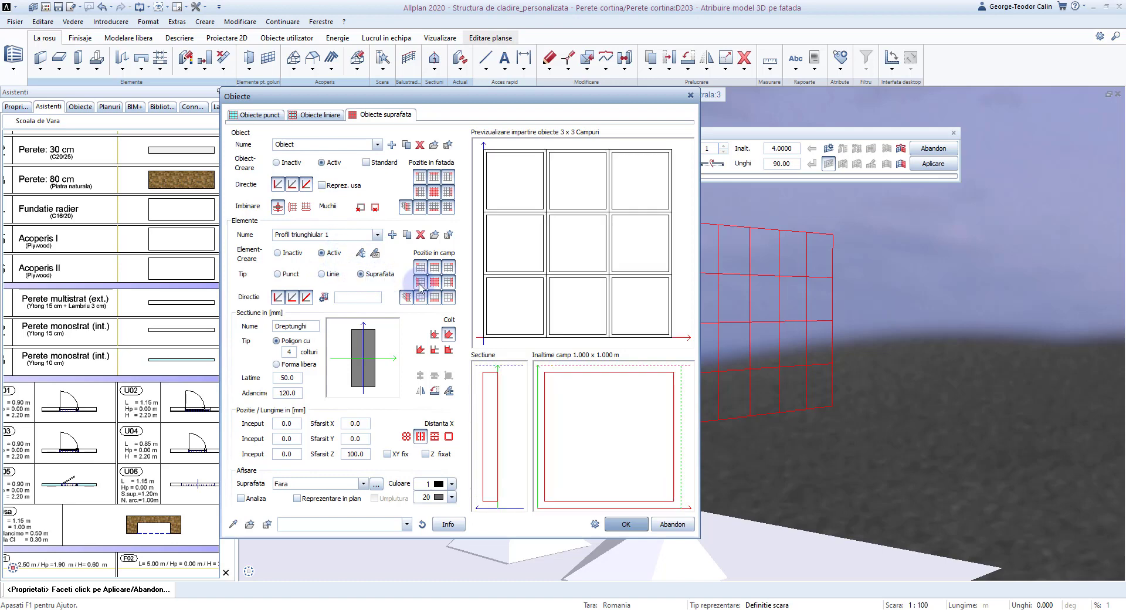
{"action": "left_click", "coordinate": [362, 254]}
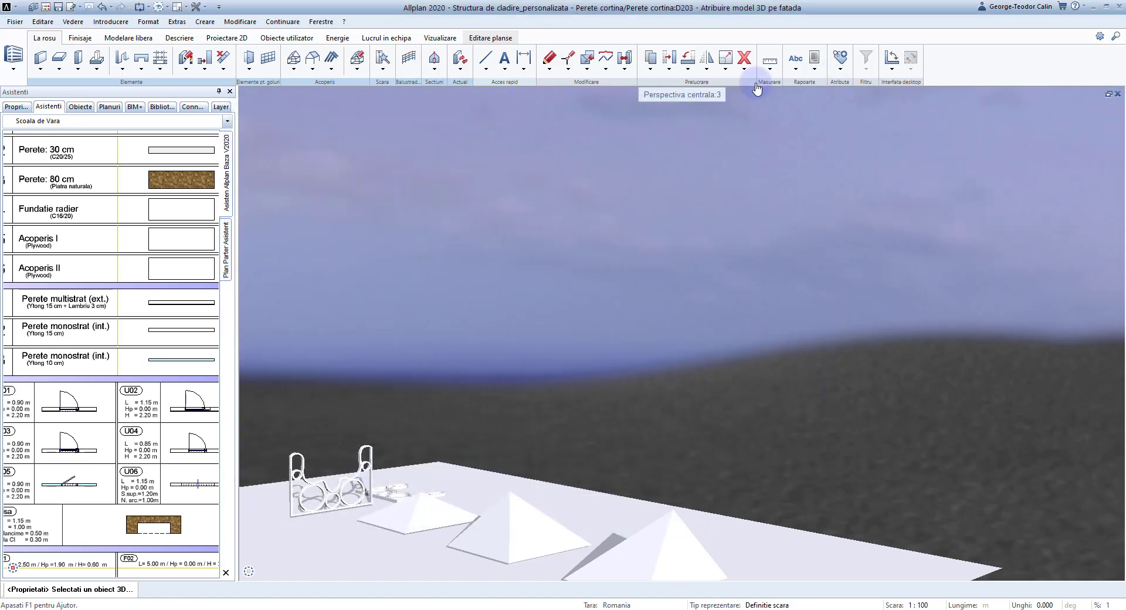
Restore the tiled viewports and take the panel shape from PROFIL SUPRAF 1 in Plan:1
{"action": "double_click", "coordinate": [693, 95]}
{"action": "scroll", "coordinate": [581, 376], "scroll_direction": "up", "scroll_amount": 2}
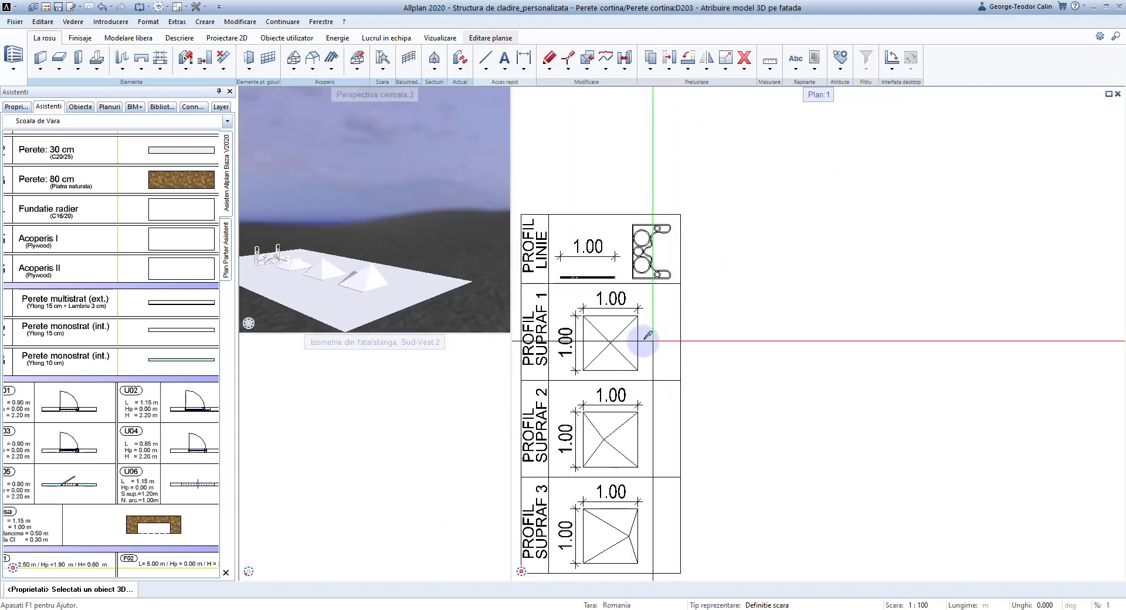
{"action": "left_click", "coordinate": [634, 336]}
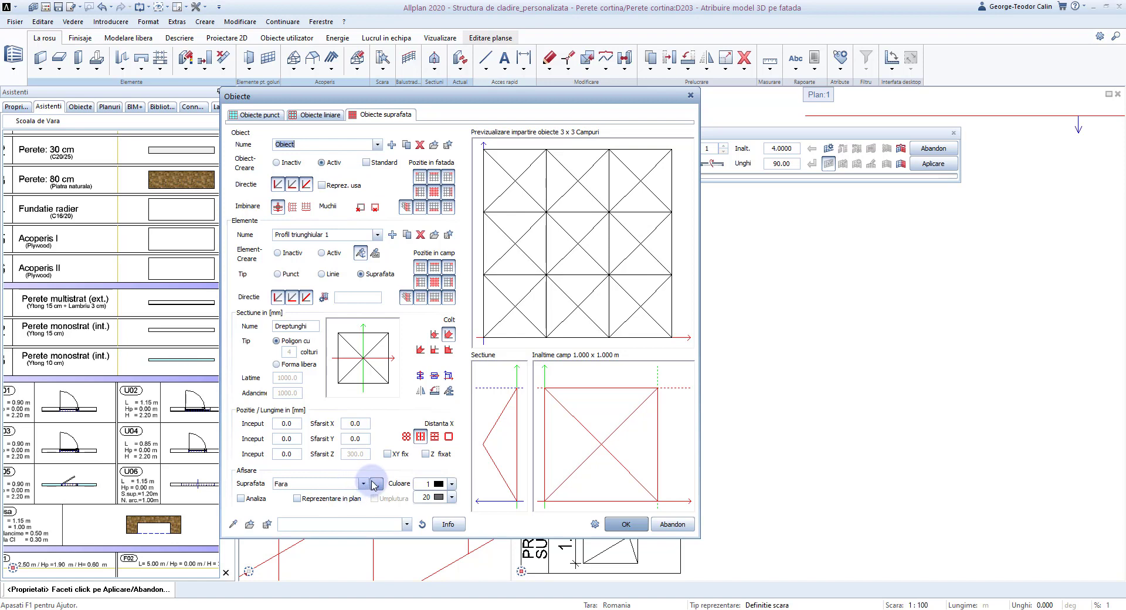
Assign the Geam > Sticla 90T > Glass_Simple_Red surface material to the panel
{"action": "left_click", "coordinate": [375, 484]}
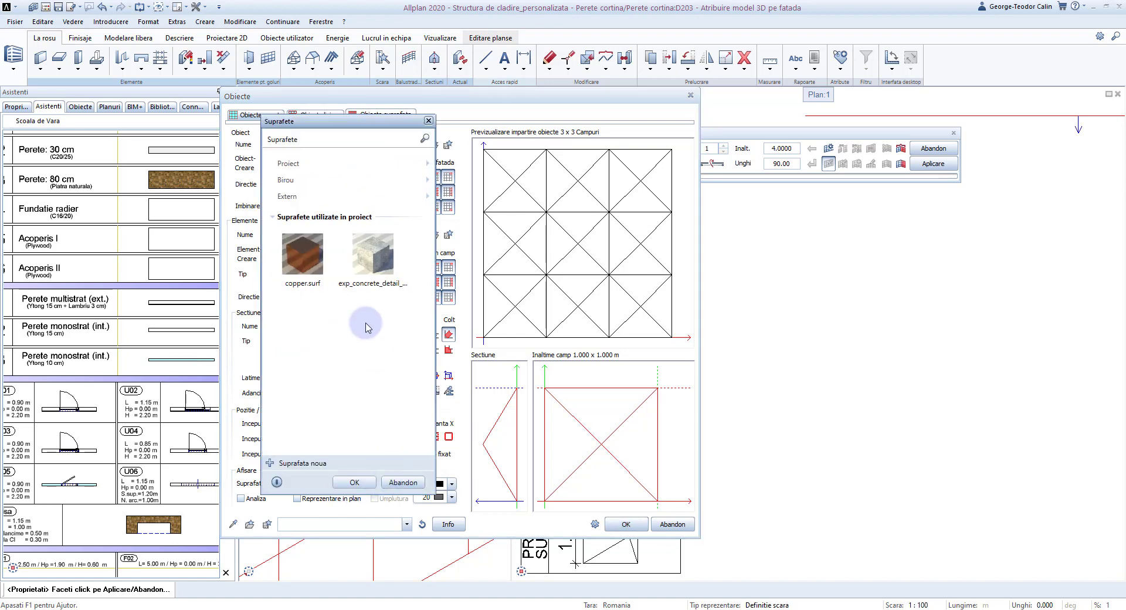
{"action": "left_click", "coordinate": [297, 186]}
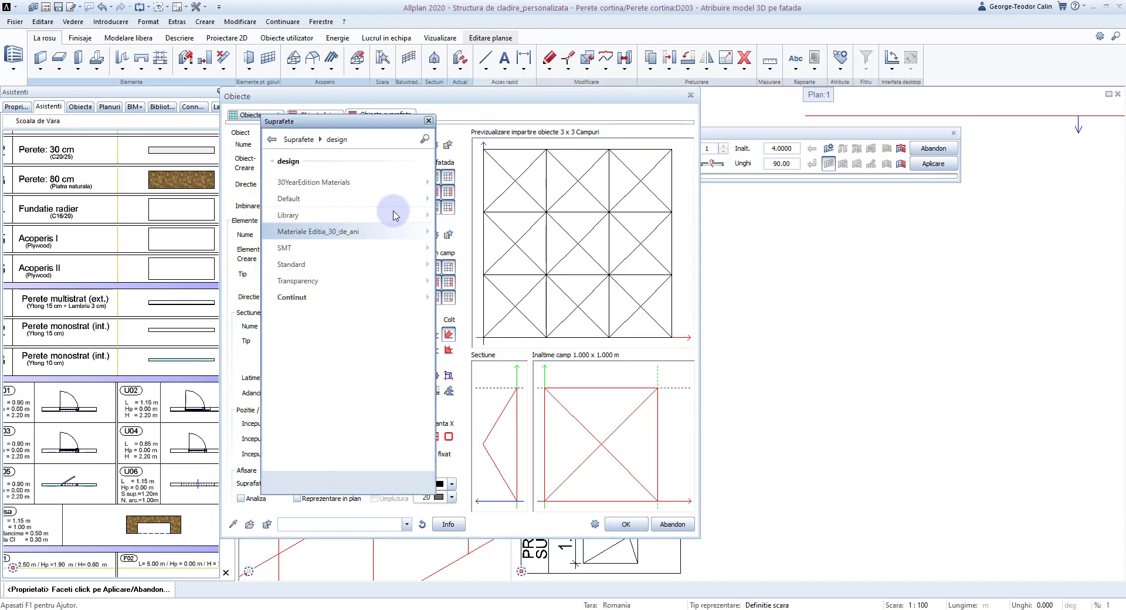
{"action": "left_click", "coordinate": [394, 232]}
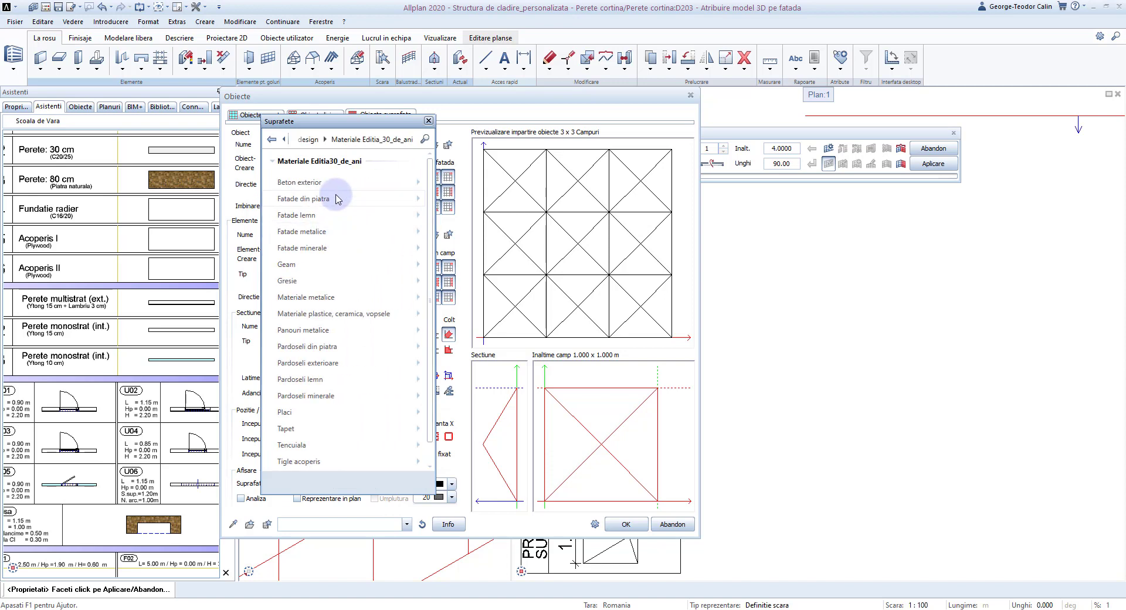
{"action": "left_click", "coordinate": [305, 266]}
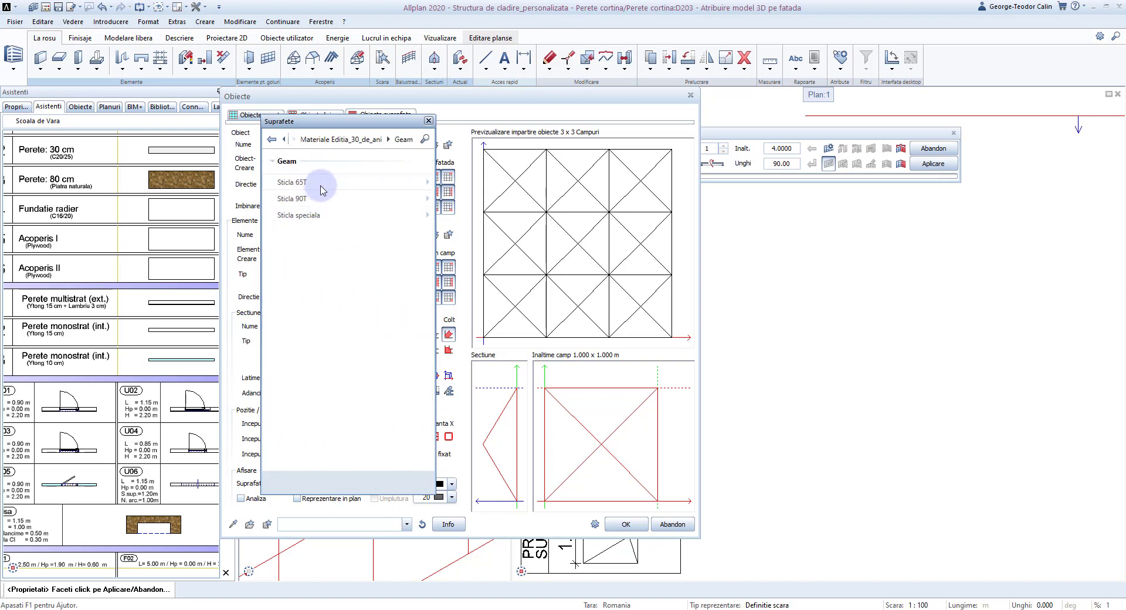
{"action": "left_click", "coordinate": [302, 199]}
{"action": "scroll", "coordinate": [348, 415], "scroll_direction": "down", "scroll_amount": 1}
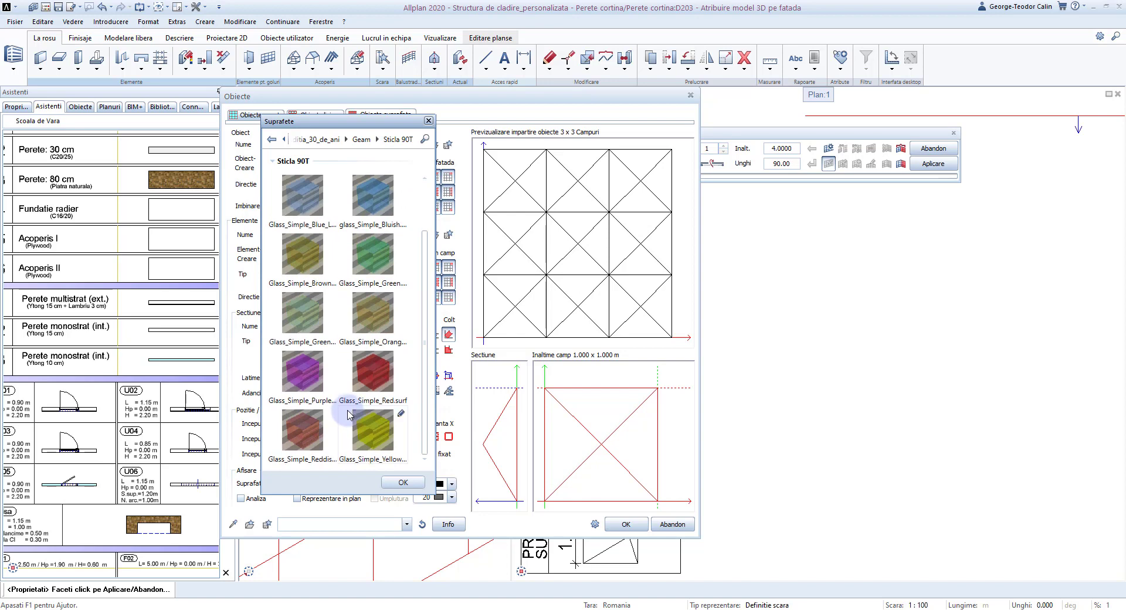
{"action": "left_click", "coordinate": [374, 366]}
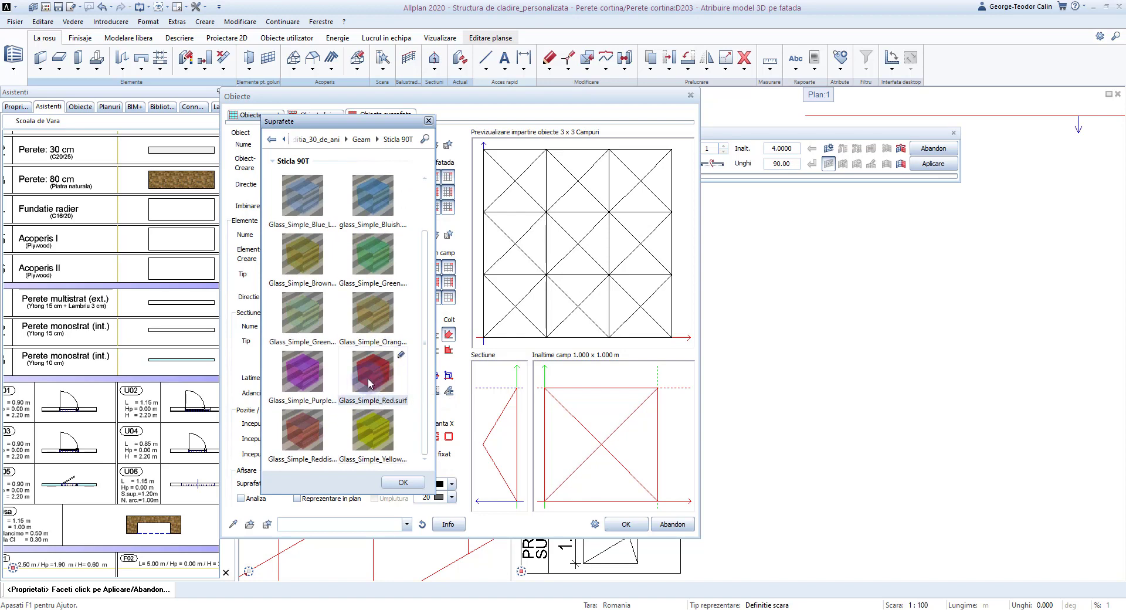
{"action": "double_click", "coordinate": [368, 383]}
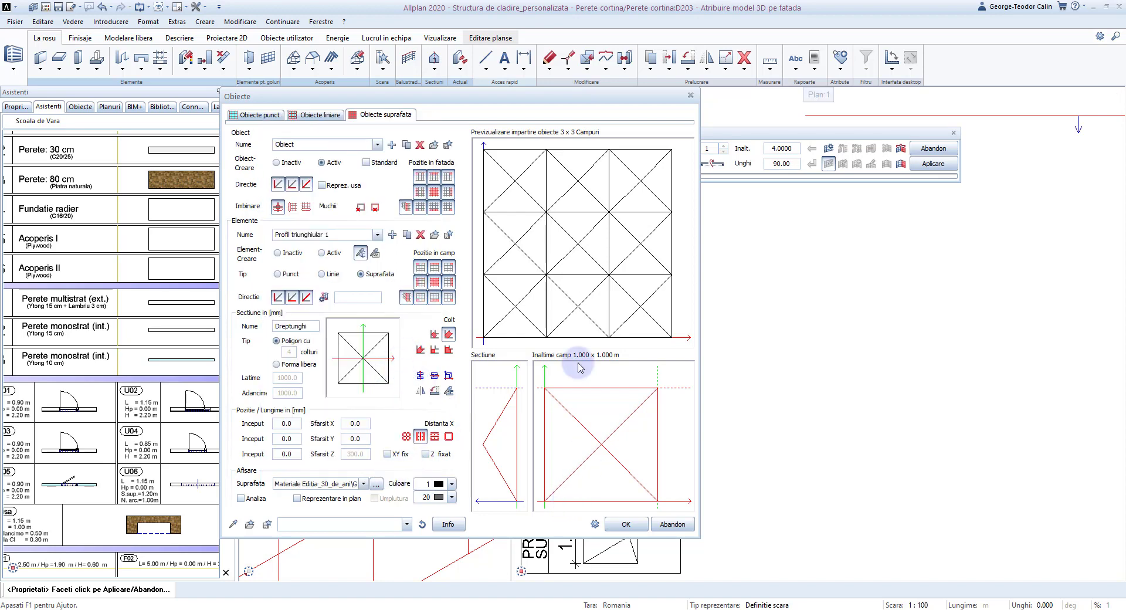
Copy the red panel object and name the objects Panou triunghiular 1 and Panou triunghiular 2
{"action": "left_click", "coordinate": [407, 145]}
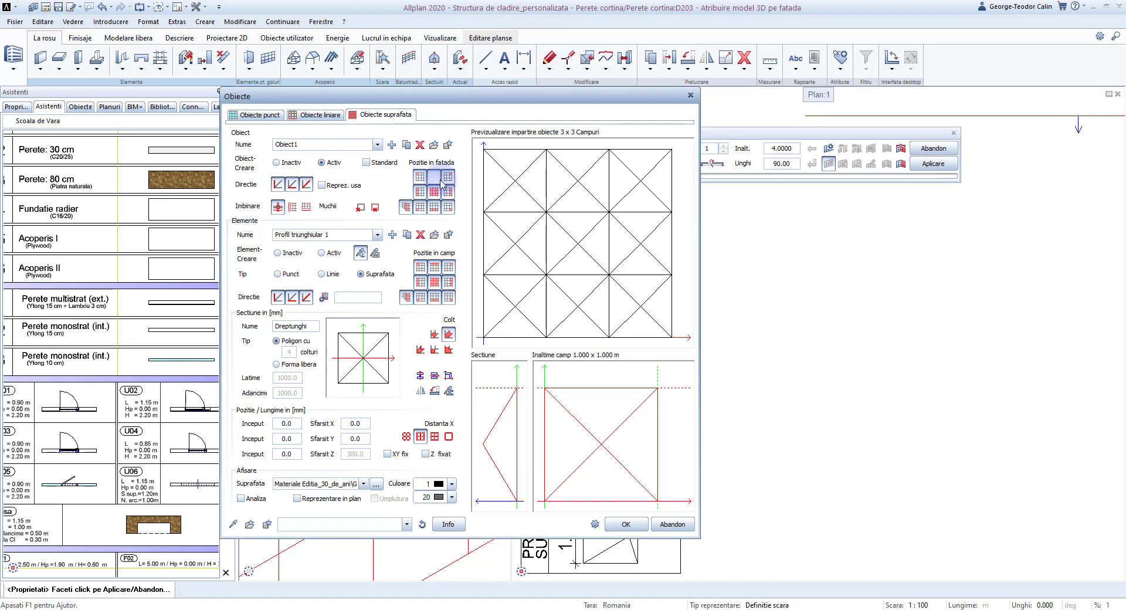
{"action": "left_click", "coordinate": [377, 145]}
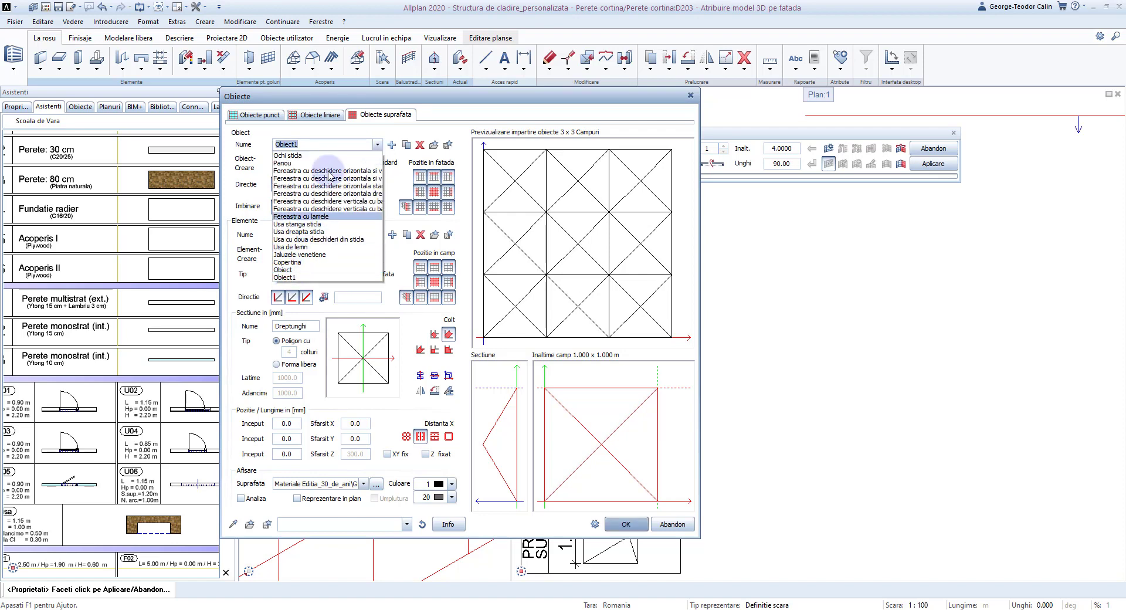
{"action": "left_click", "coordinate": [291, 277]}
{"action": "left_click", "coordinate": [300, 144]}
{"action": "key", "text": "BackSpace"}
{"action": "type", "text": "Panou triunghiular 1"}
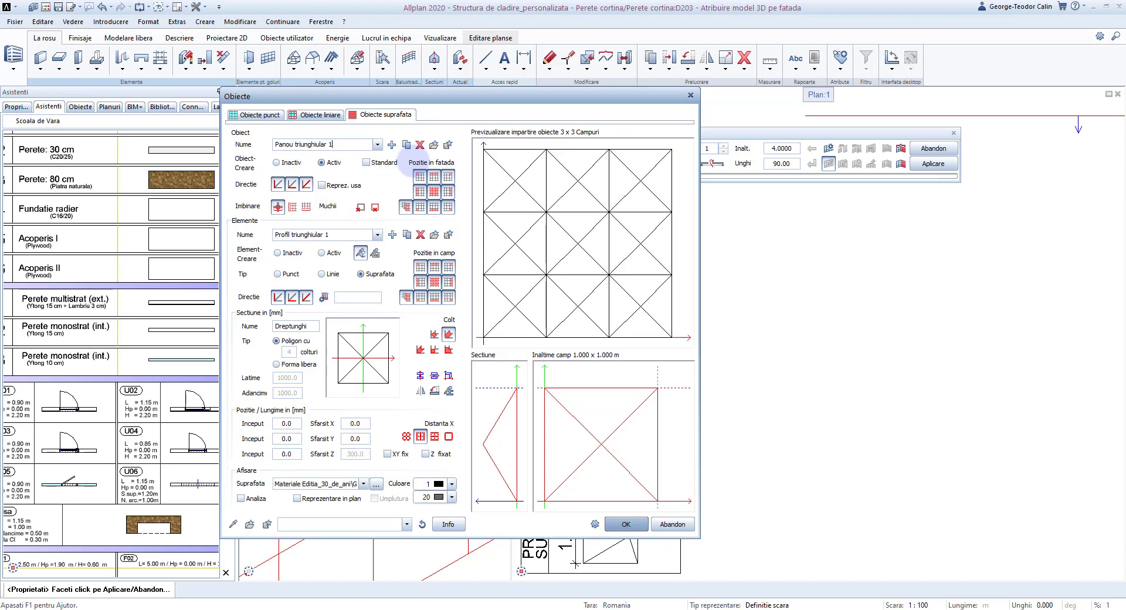
{"action": "left_click", "coordinate": [378, 145]}
{"action": "left_click", "coordinate": [292, 276]}
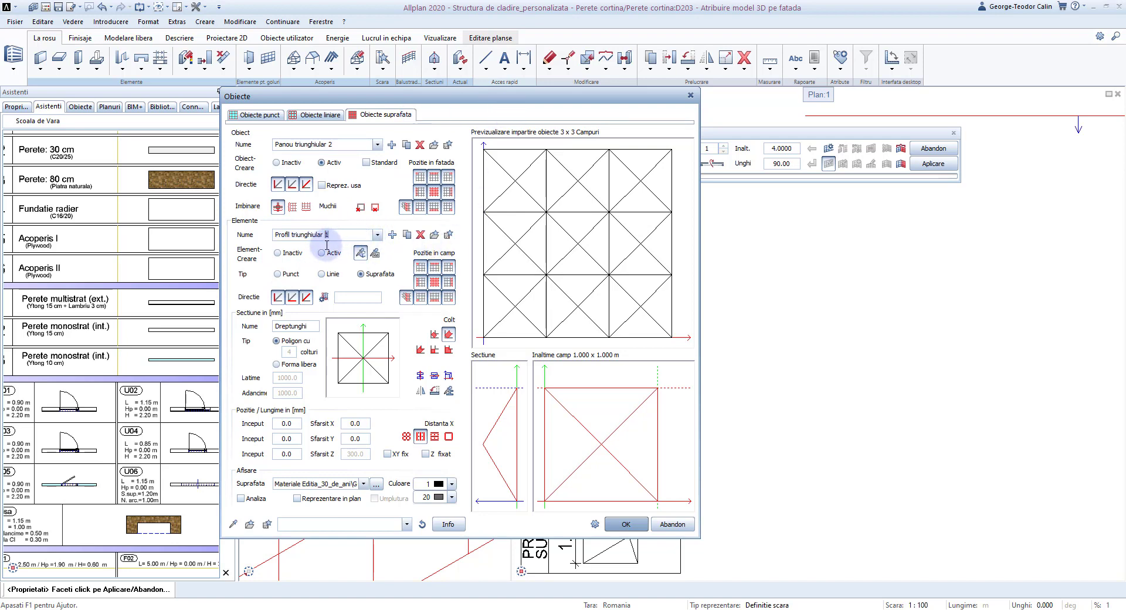
{"action": "type", "text": "2"}
Take the second panel's shape from PROFIL SUPRAF 2 and give it a Sticla 90T glass surface
{"action": "left_click", "coordinate": [360, 252]}
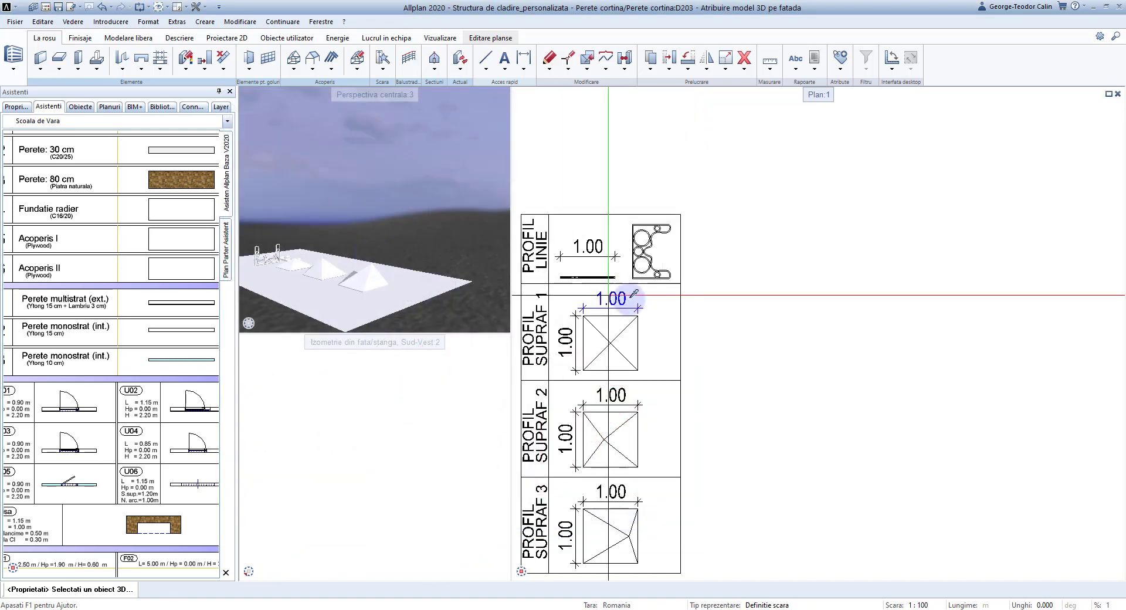
{"action": "left_click", "coordinate": [536, 207]}
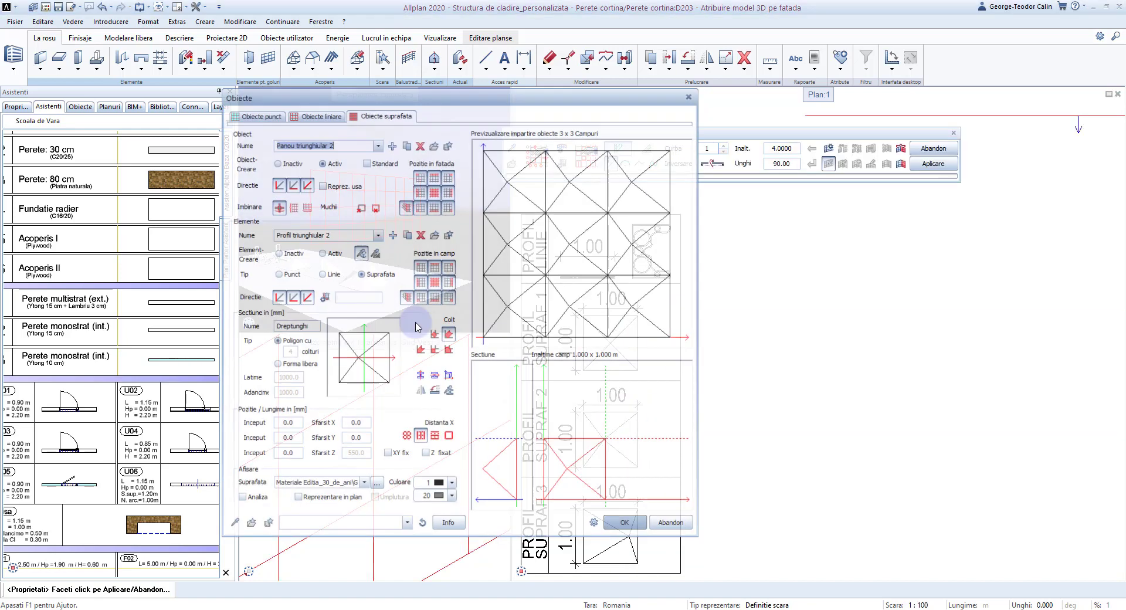
{"action": "left_click", "coordinate": [377, 485]}
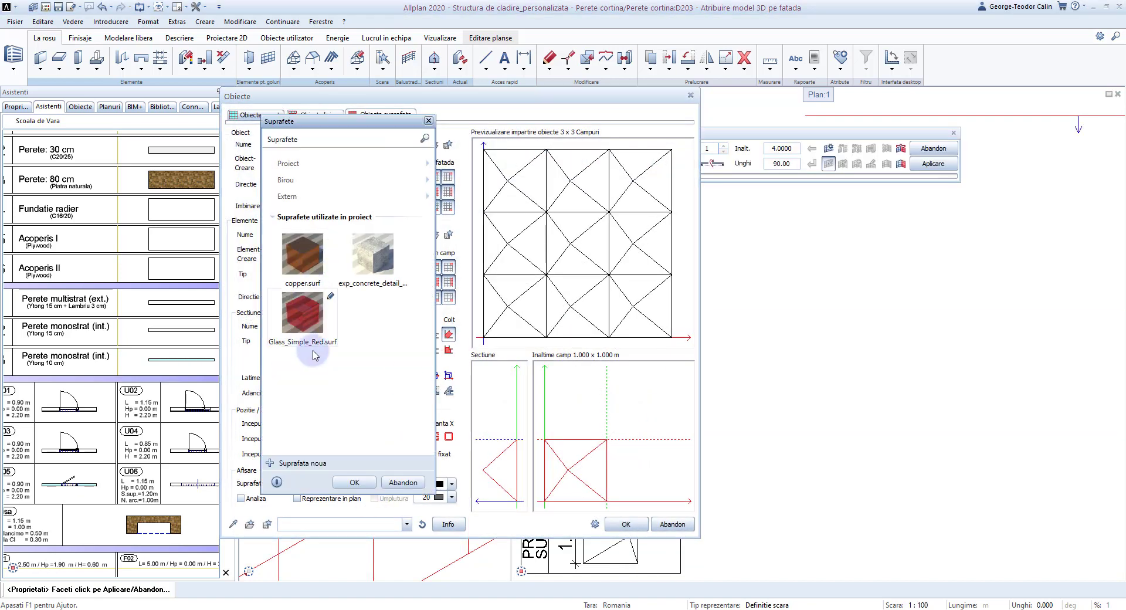
{"action": "left_click", "coordinate": [315, 180]}
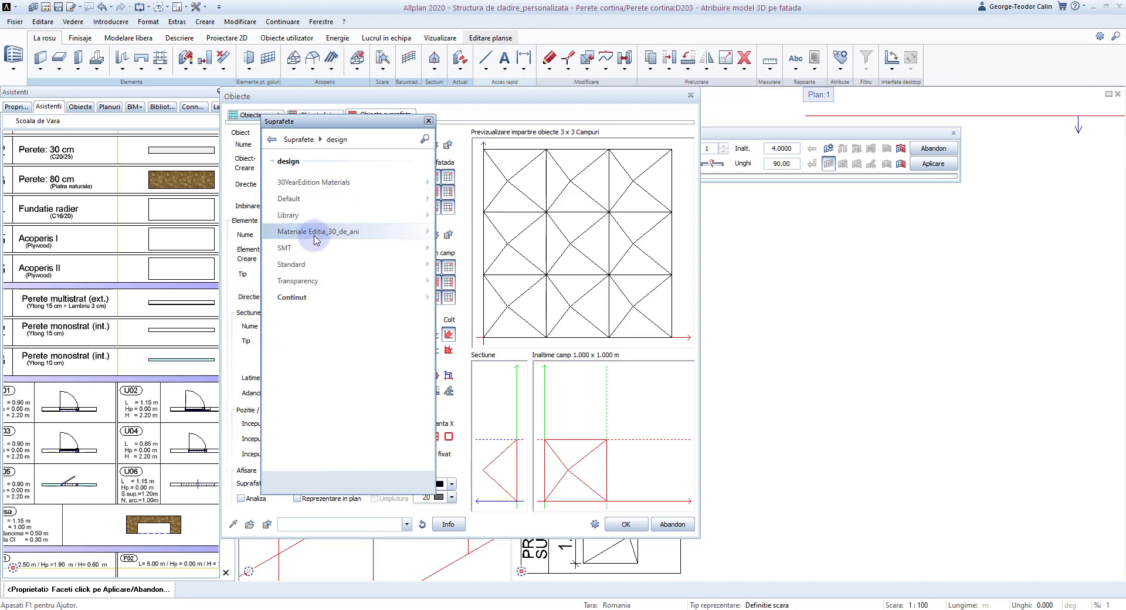
{"action": "left_click", "coordinate": [340, 232]}
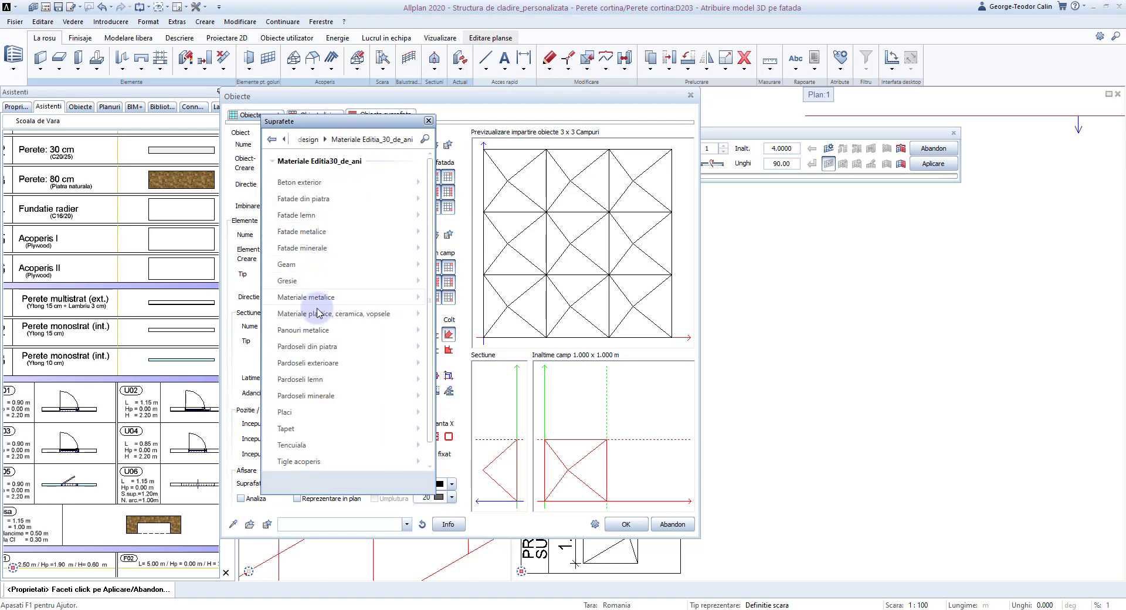
{"action": "left_click", "coordinate": [309, 270]}
{"action": "left_click", "coordinate": [316, 215]}
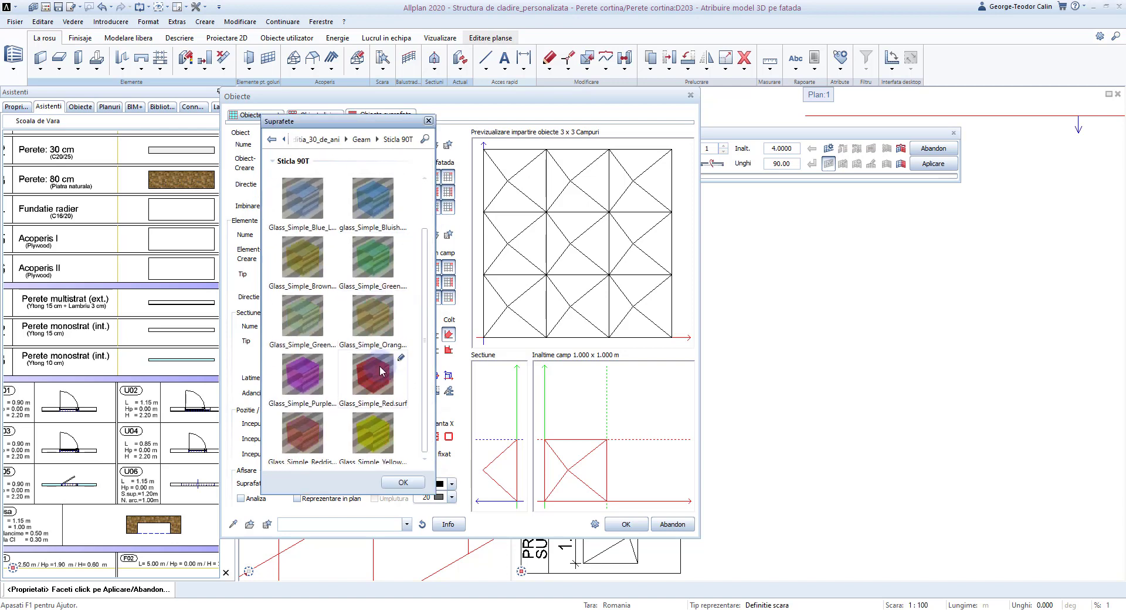
{"action": "double_click", "coordinate": [393, 274]}
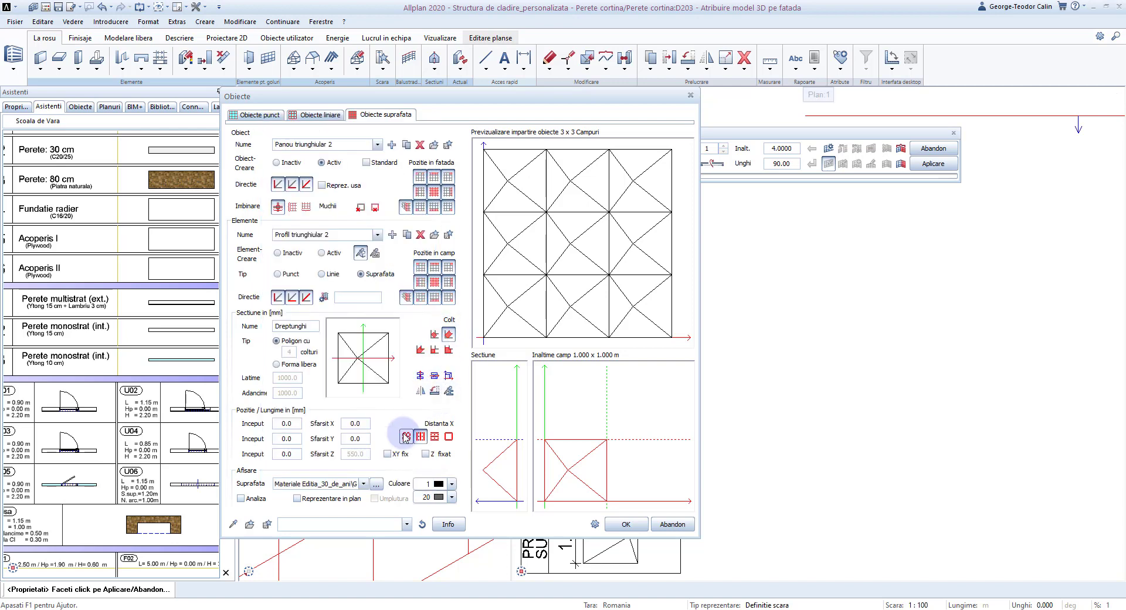
Copy the object and rename the copy Panou triunghiular 3
{"action": "left_click", "coordinate": [405, 146]}
{"action": "left_click", "coordinate": [331, 145]}
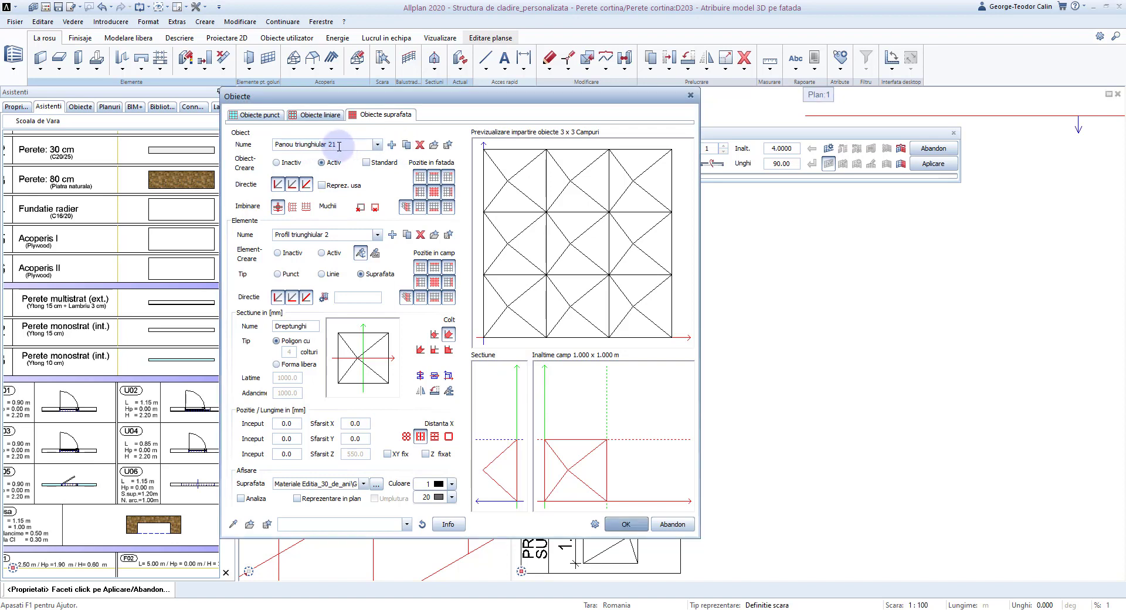
{"action": "type", "text": "3"}
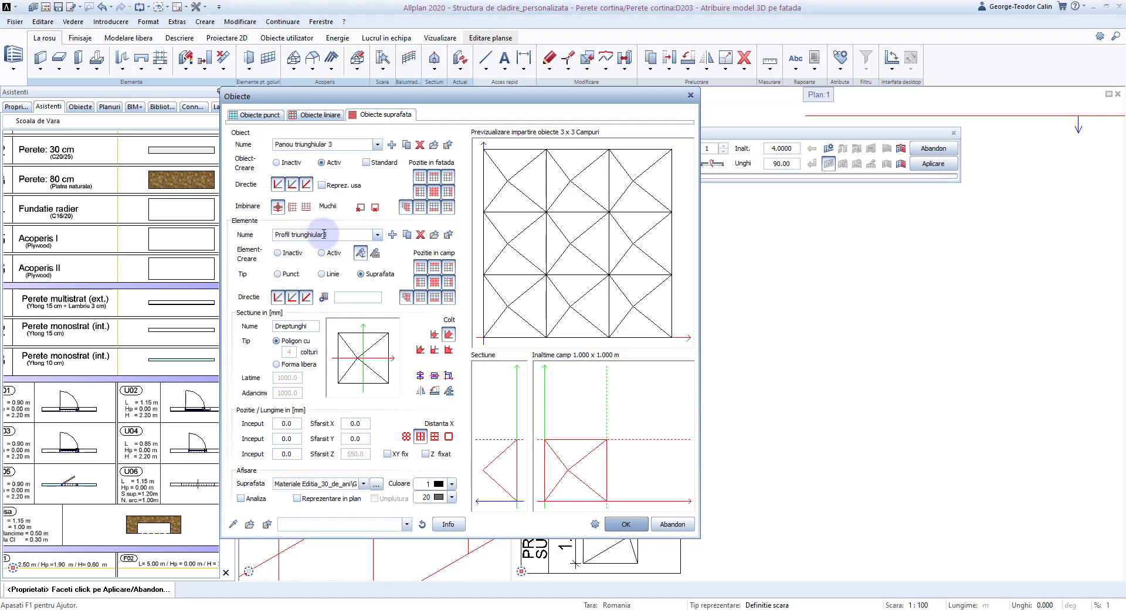
{"action": "type", "text": " 3"}
Take the third panel's shape from the PROFIL SUPRAF 3 drawing
{"action": "left_click", "coordinate": [359, 253]}
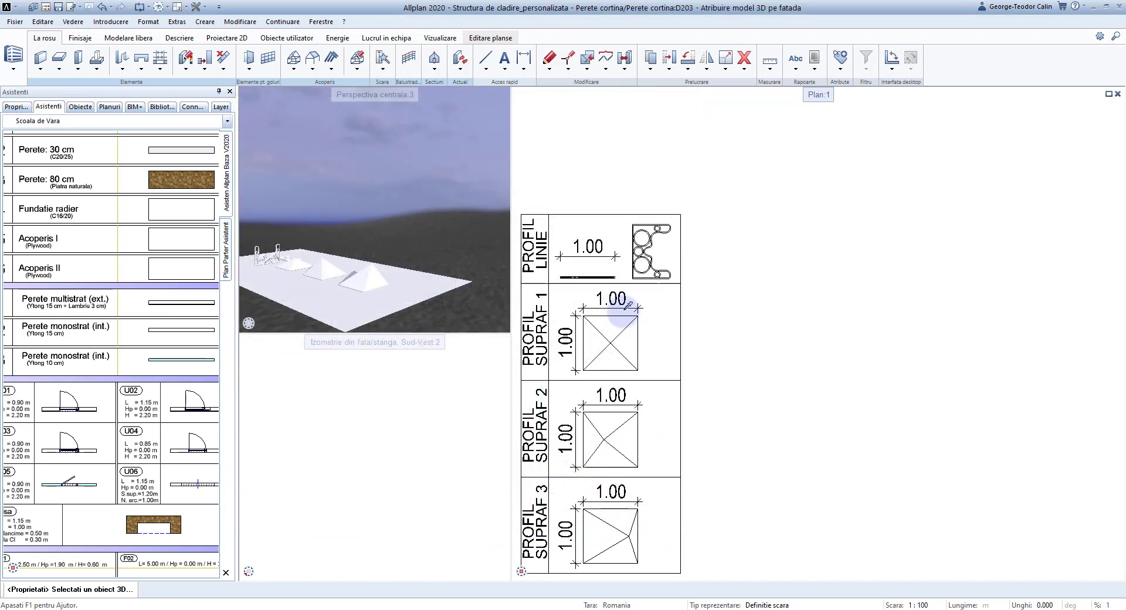
{"action": "left_click", "coordinate": [633, 521]}
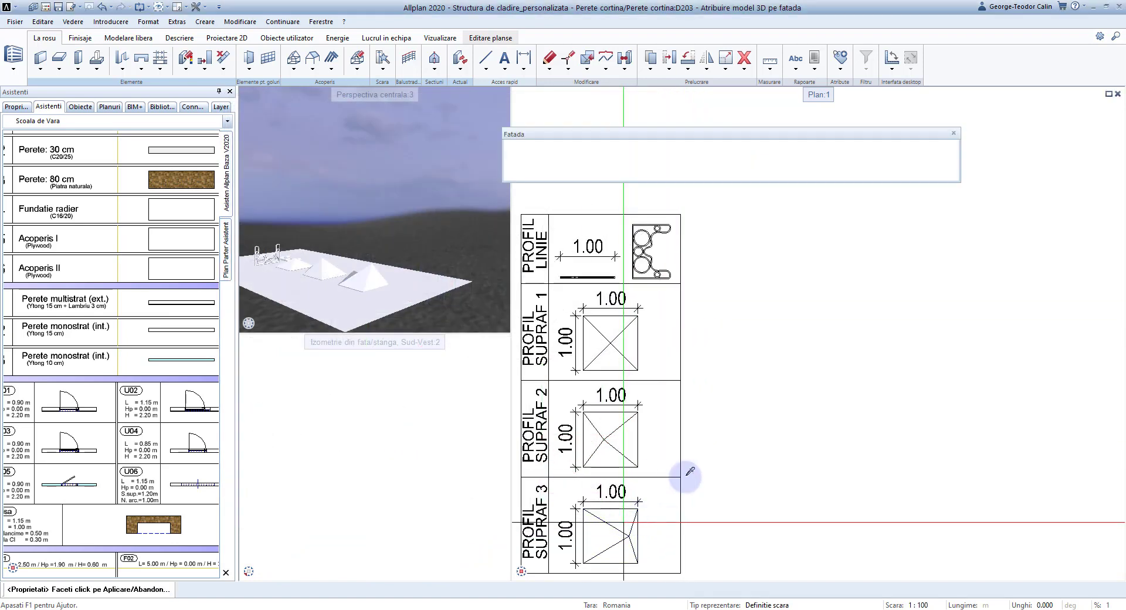
{"action": "left_click", "coordinate": [609, 210]}
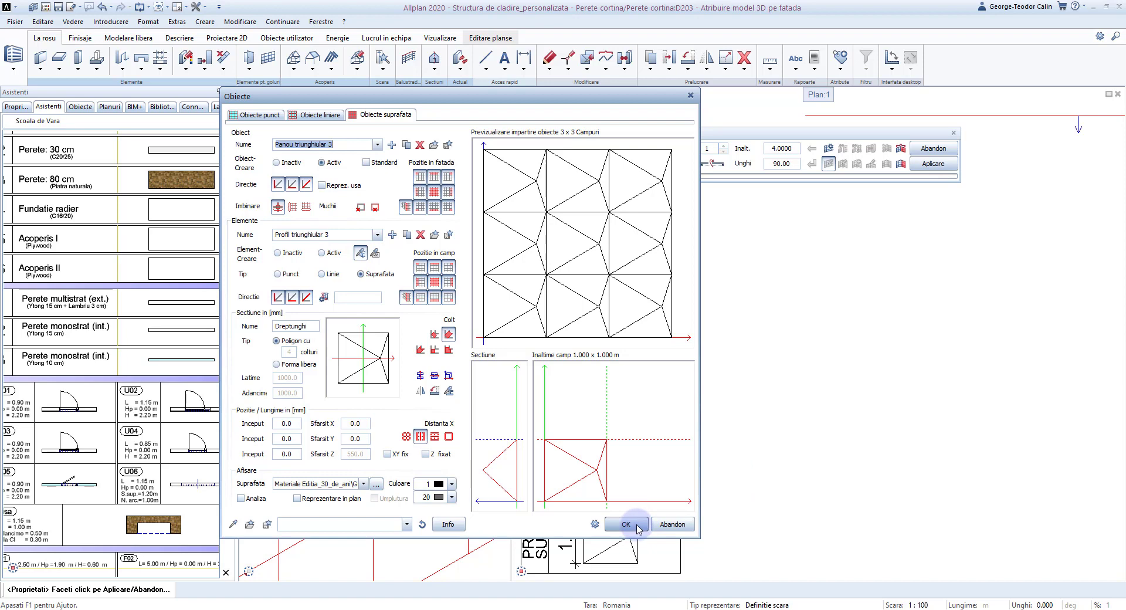
Give the panel a Sticla 90T glass surface and confirm the object settings
{"action": "left_click", "coordinate": [376, 483]}
{"action": "left_click", "coordinate": [296, 182]}
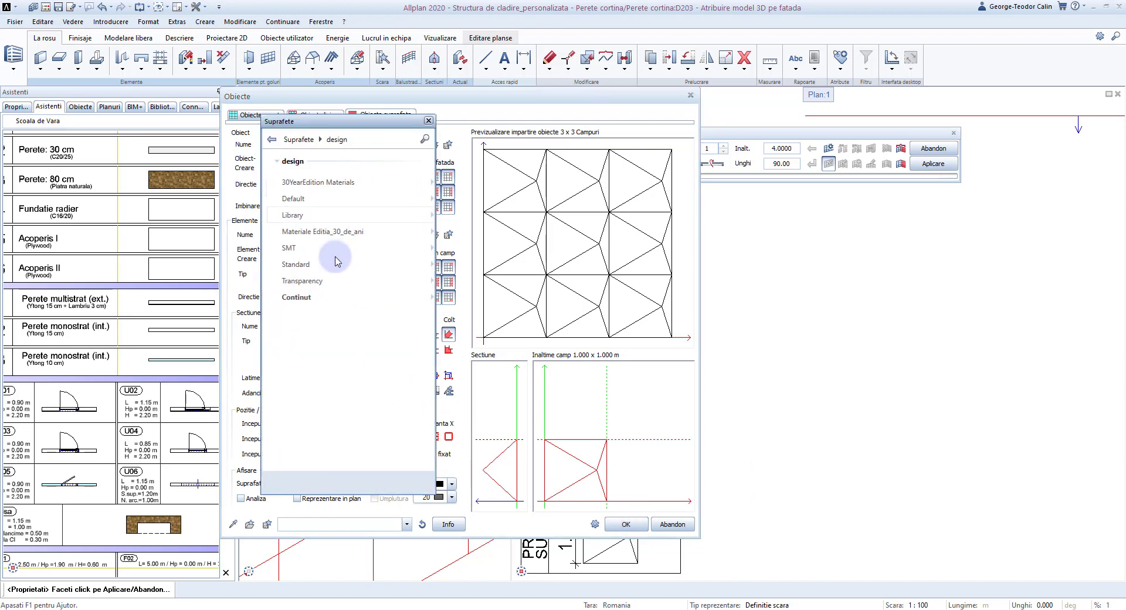
{"action": "left_click", "coordinate": [310, 229]}
{"action": "left_click", "coordinate": [303, 272]}
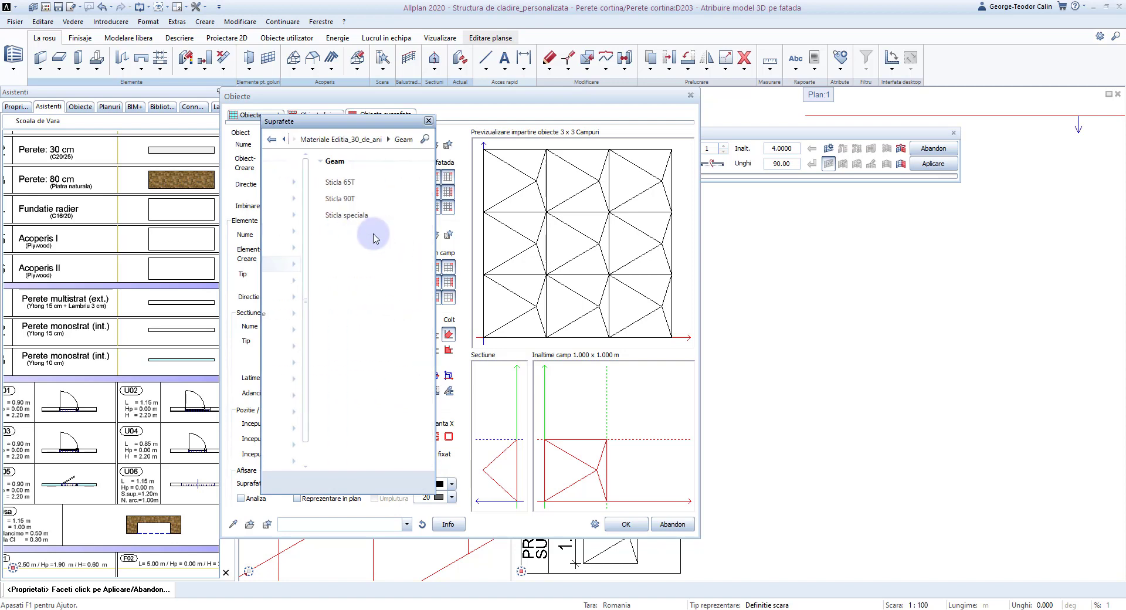
{"action": "left_click", "coordinate": [304, 200]}
{"action": "scroll", "coordinate": [360, 326], "scroll_direction": "down", "scroll_amount": 1}
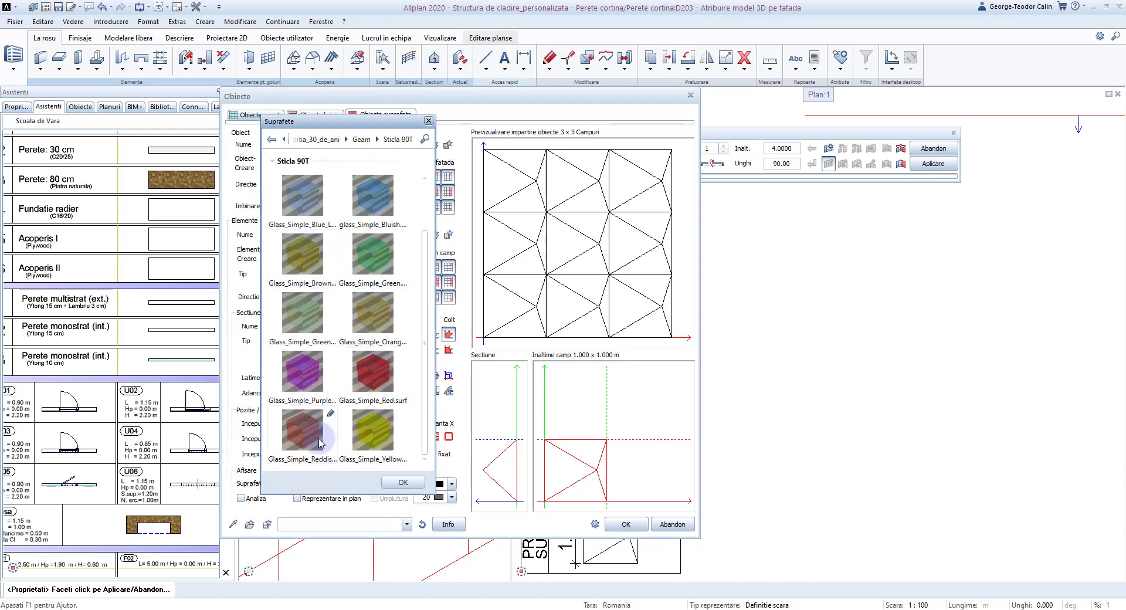
{"action": "double_click", "coordinate": [370, 424]}
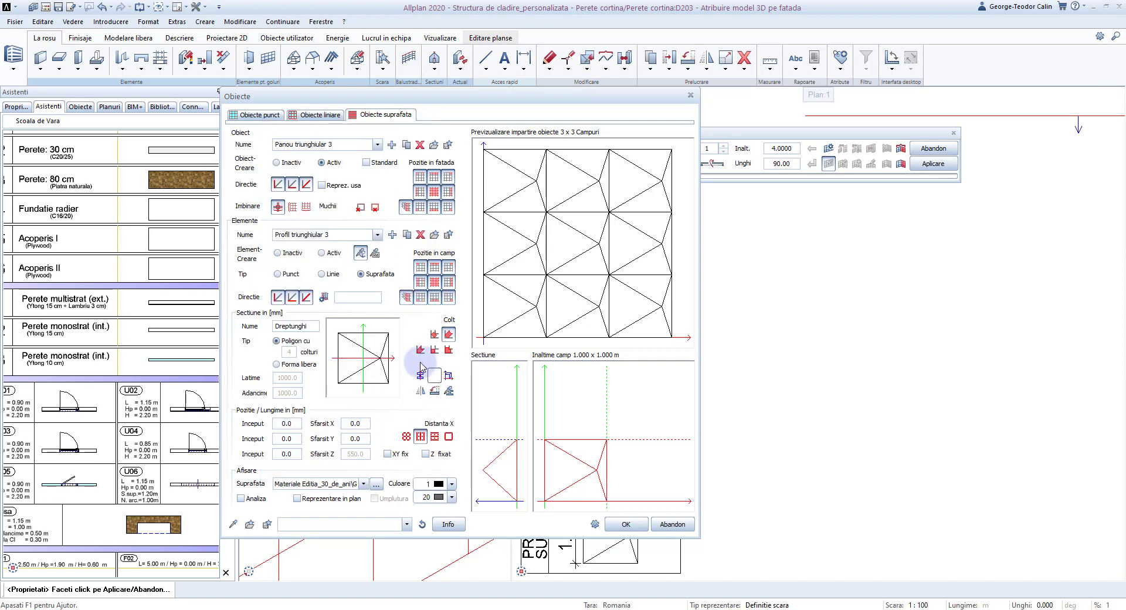
{"action": "left_click", "coordinate": [618, 525]}
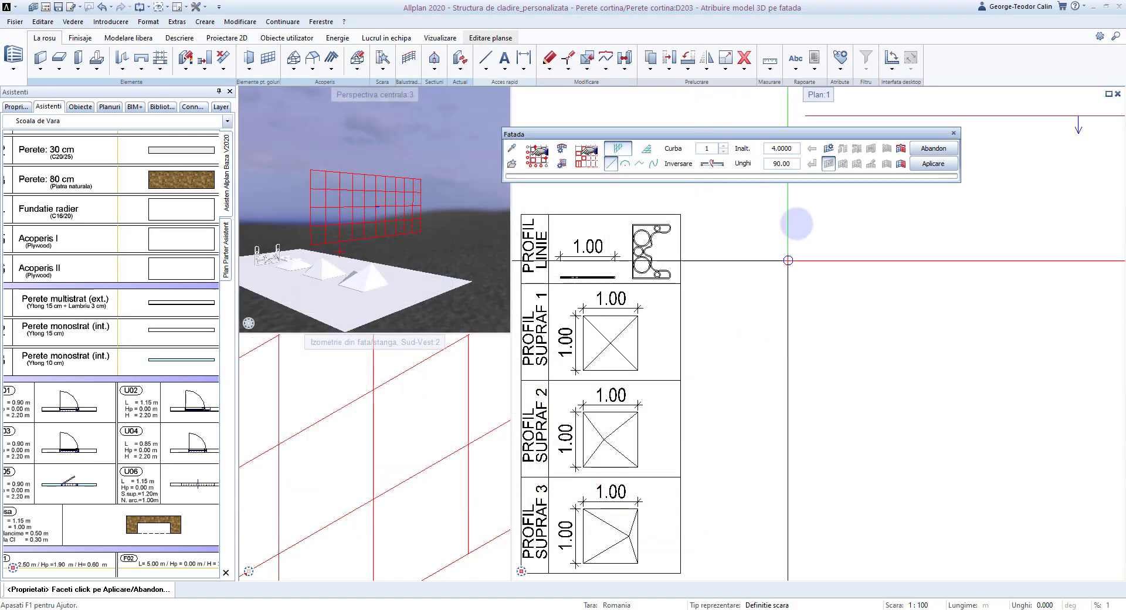
Generate the curtain wall with the new panel objects and orbit the view
{"action": "scroll", "coordinate": [867, 221], "scroll_direction": "down", "scroll_amount": 1}
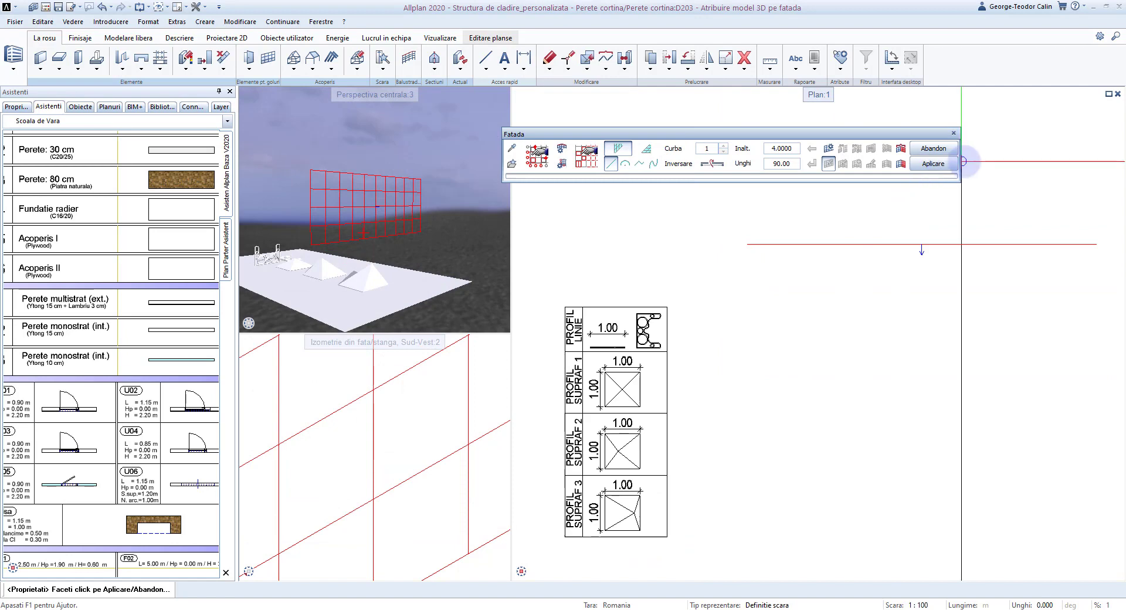
{"action": "left_click", "coordinate": [933, 163]}
{"action": "mouse_move", "coordinate": [394, 213]}
{"action": "left_mouse_down"}
{"action": "mouse_move", "coordinate": [443, 142]}
{"action": "mouse_move", "coordinate": [394, 239]}
{"action": "left_mouse_up"}
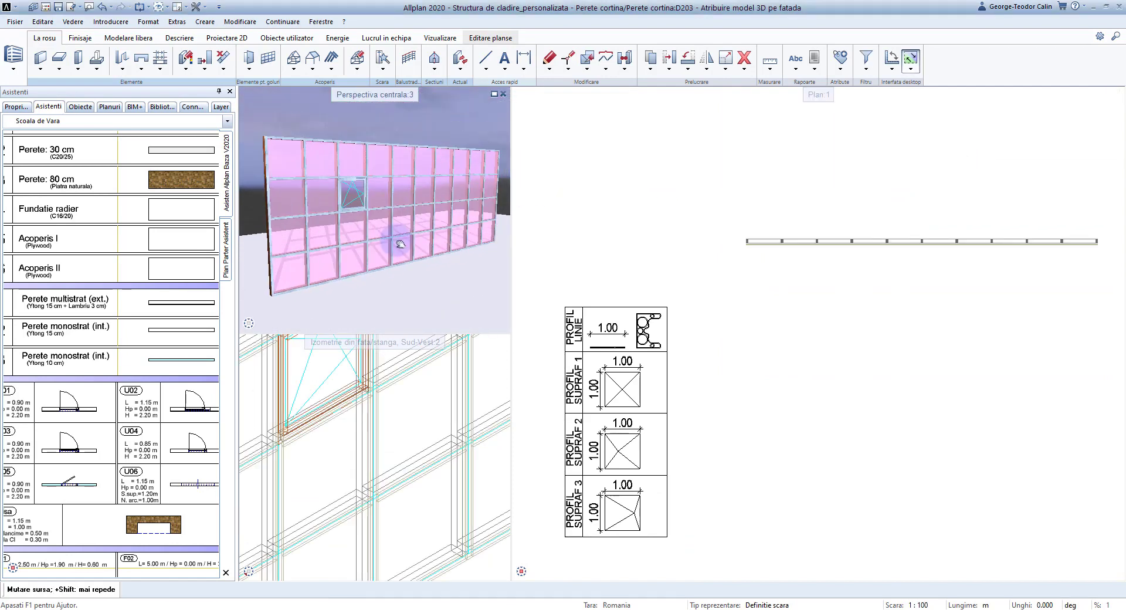
Set Panou triunghiular 1 as the facade's panel object, regenerate, and reopen the facade tool
{"action": "left_click", "coordinate": [861, 242]}
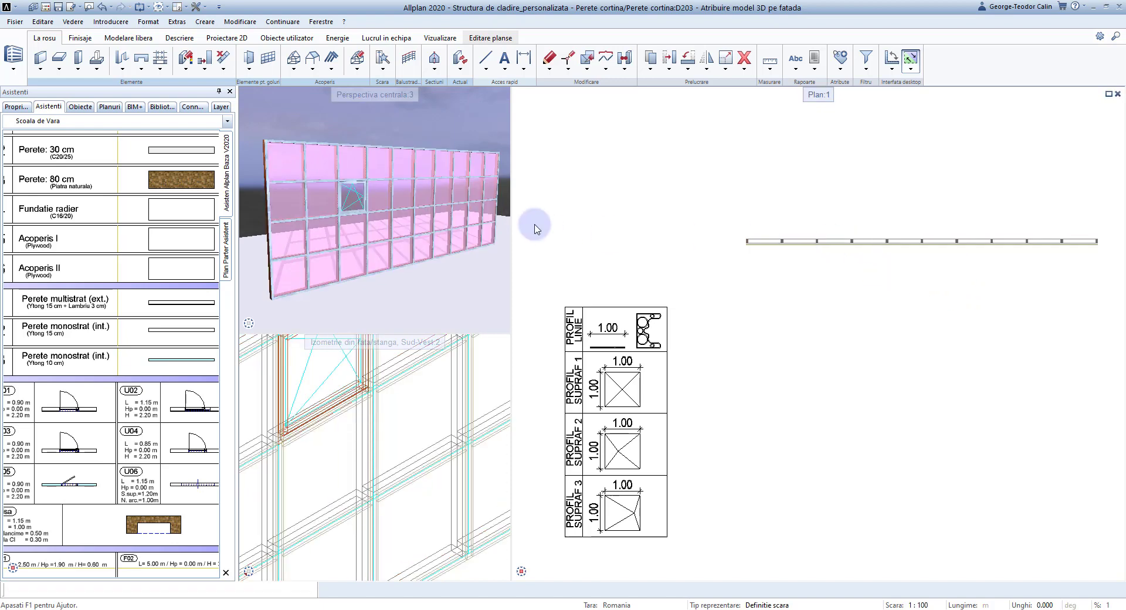
{"action": "left_click", "coordinate": [588, 166]}
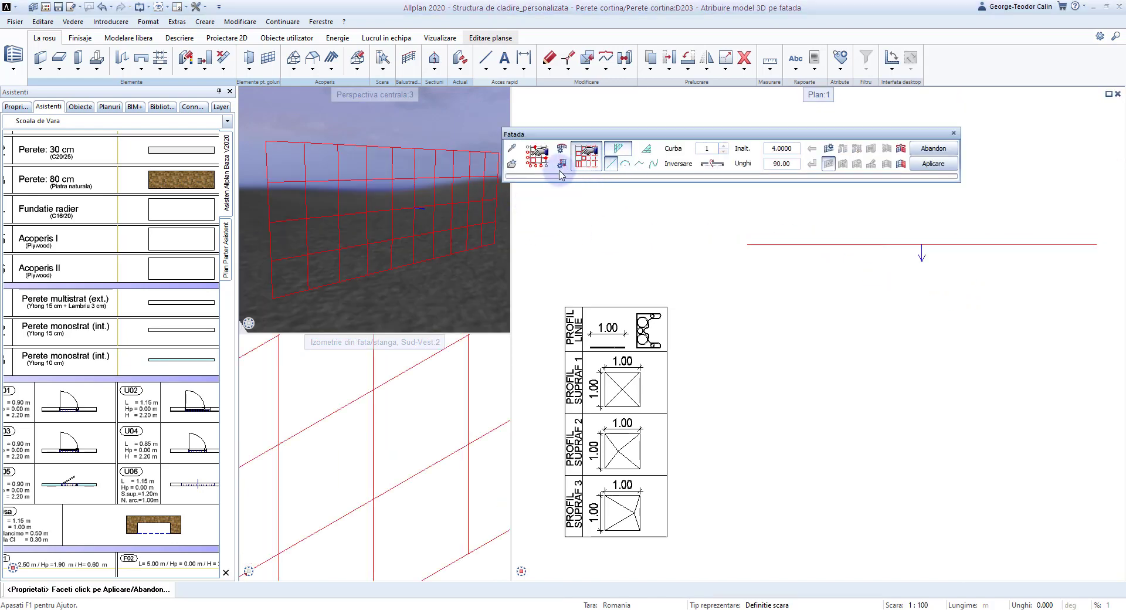
{"action": "left_click", "coordinate": [377, 144]}
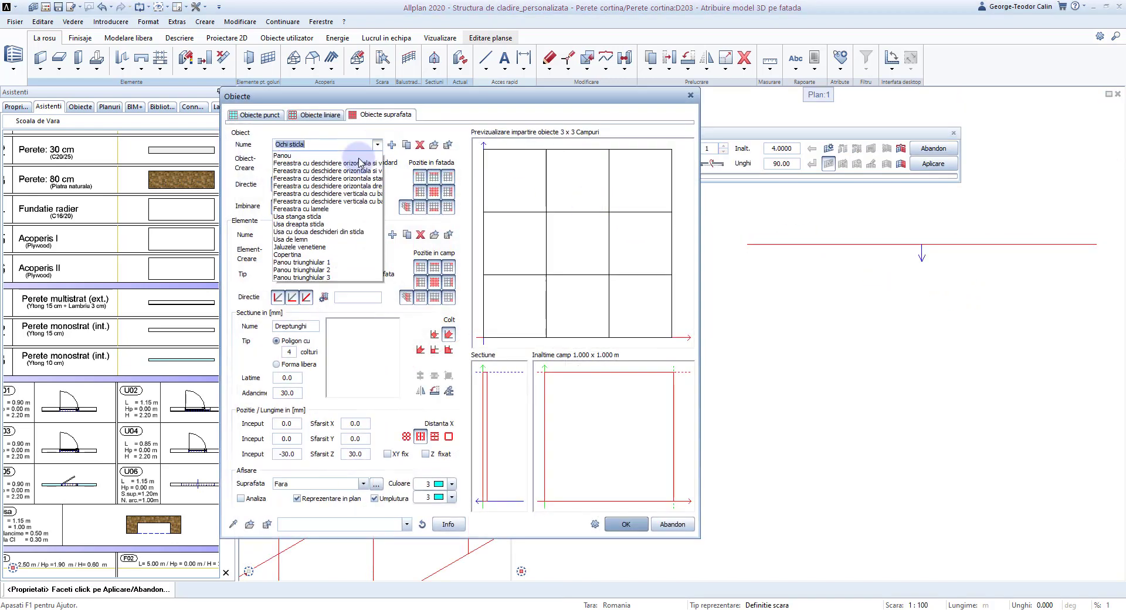
{"action": "left_click", "coordinate": [308, 269]}
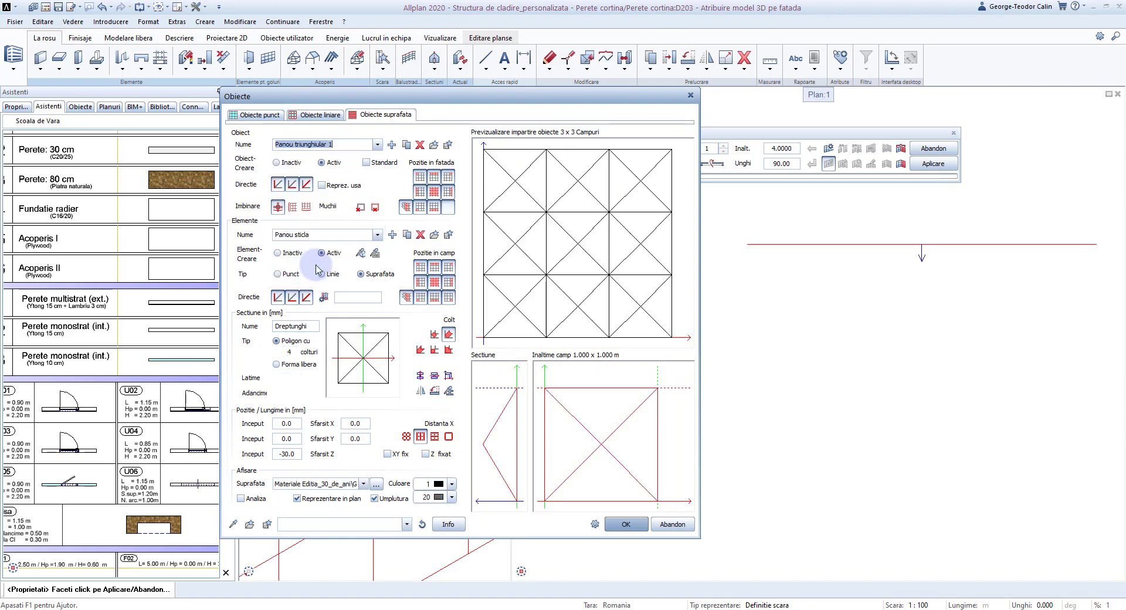
{"action": "left_click", "coordinate": [626, 523]}
{"action": "left_click", "coordinate": [931, 164]}
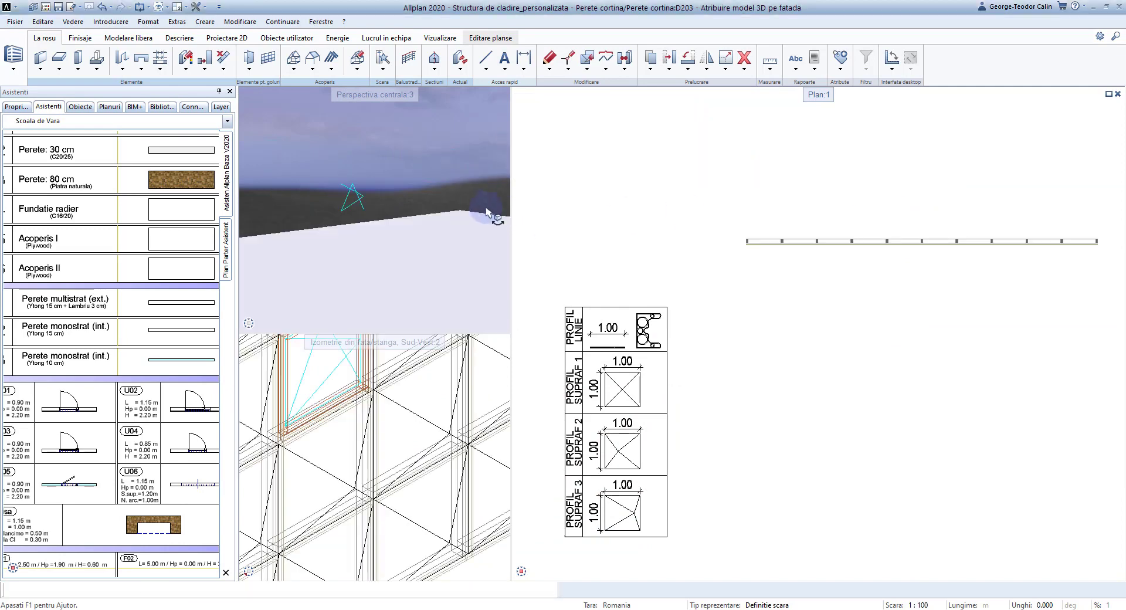
{"action": "middle_click_drag", "start_coordinate": [453, 195], "coordinate": [434, 179]}
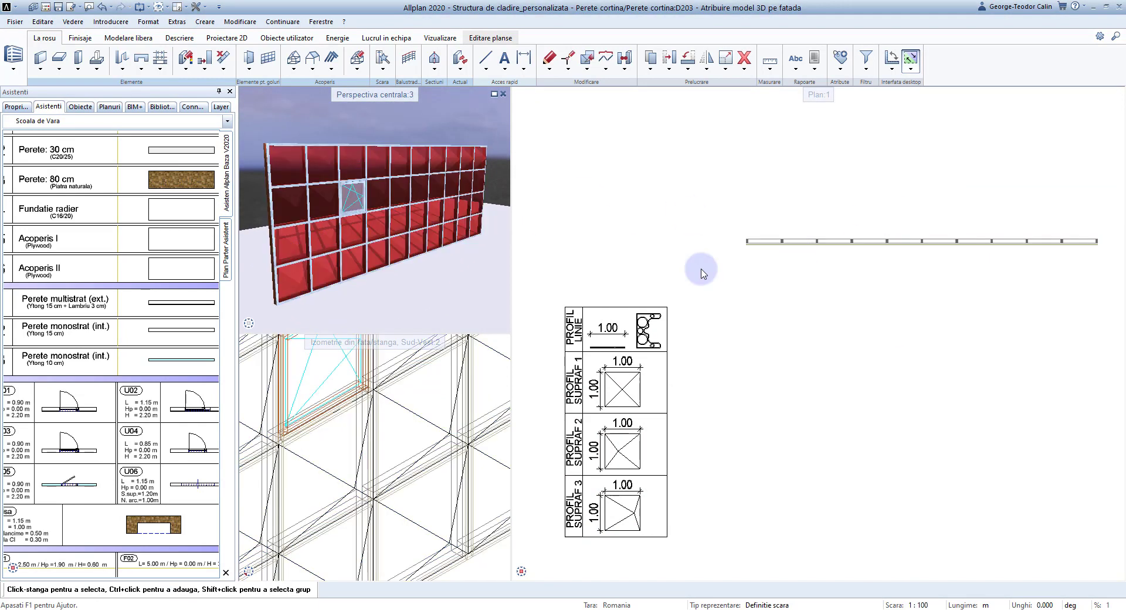
{"action": "left_click", "coordinate": [278, 67]}
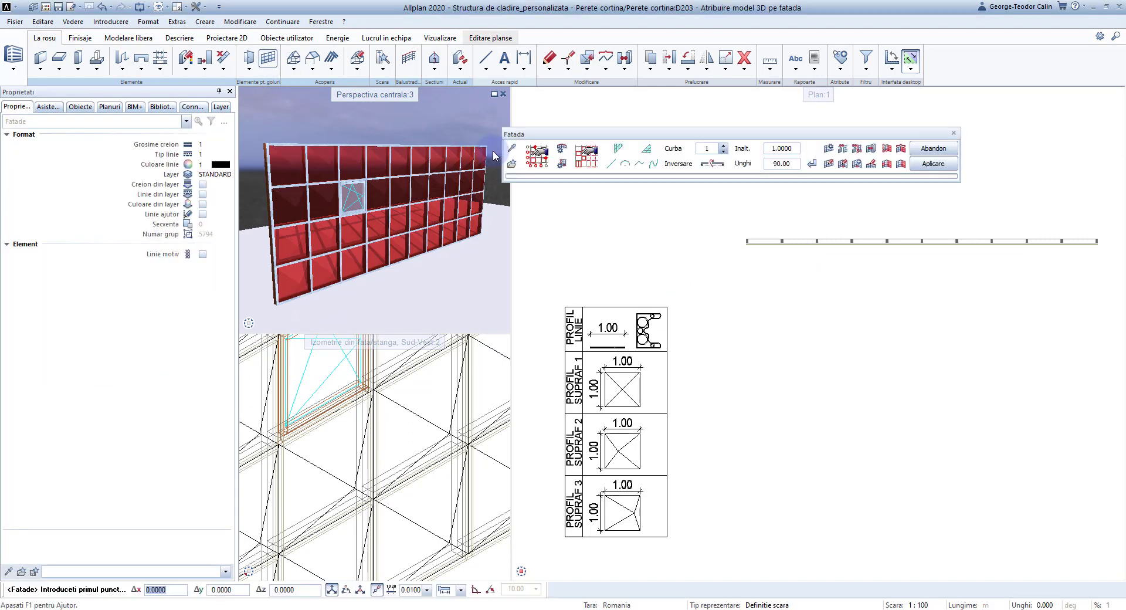
Start surface-object assignment on the facade and mark four fields for replacement
{"action": "left_click", "coordinate": [894, 169]}
{"action": "left_click", "coordinate": [899, 243]}
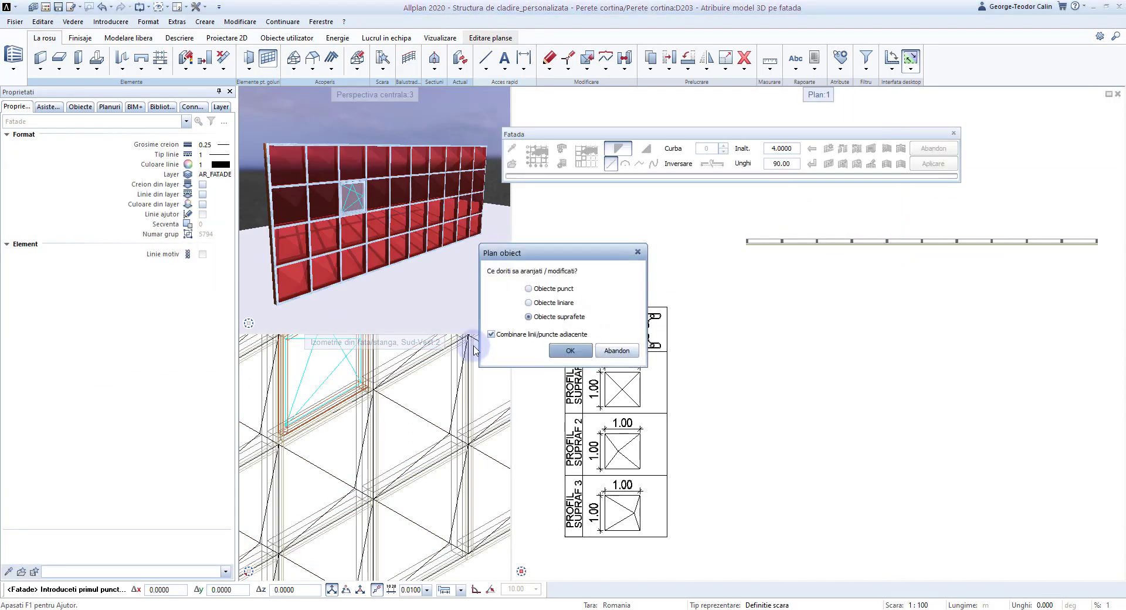
{"action": "left_click", "coordinate": [570, 350]}
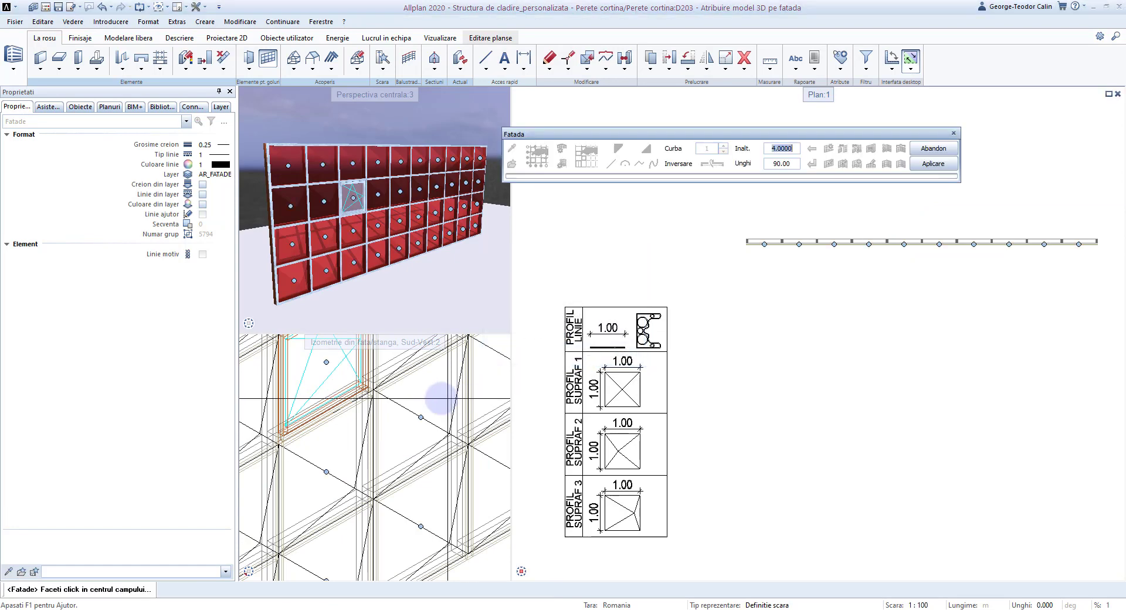
{"action": "scroll", "coordinate": [377, 397], "scroll_direction": "down", "scroll_amount": 5}
{"action": "scroll", "coordinate": [369, 451], "scroll_direction": "up", "scroll_amount": 2}
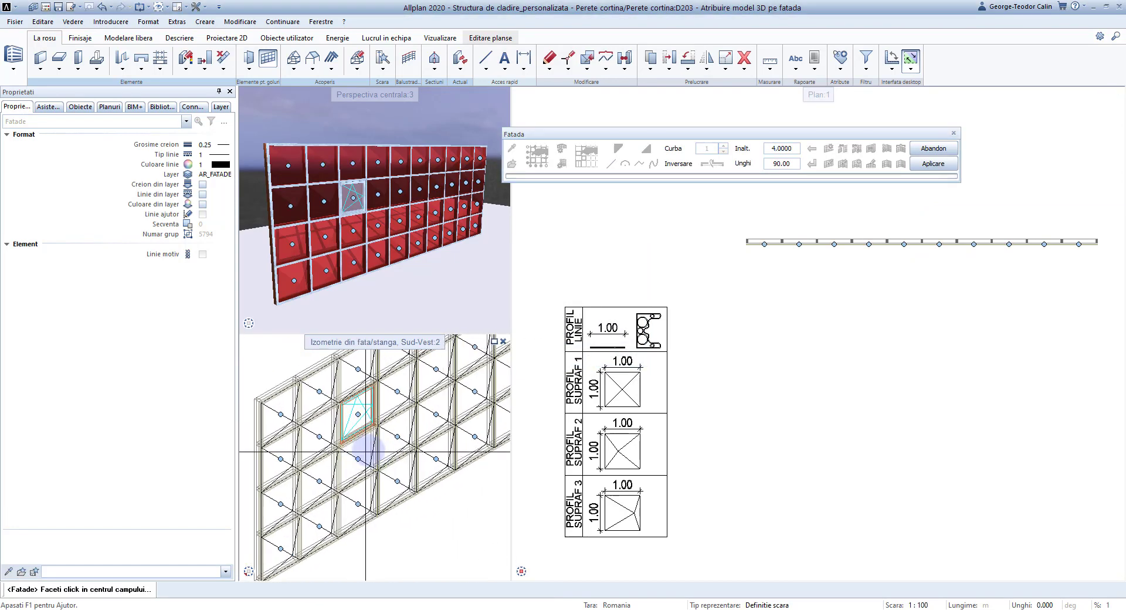
{"action": "left_click", "coordinate": [377, 415]}
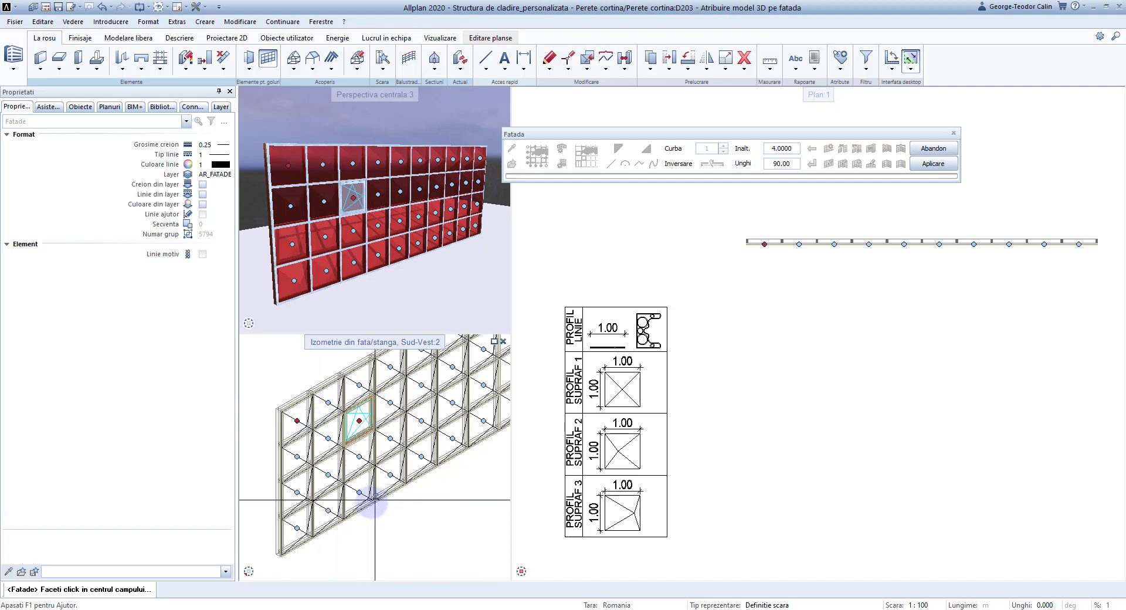
{"action": "left_click", "coordinate": [328, 510]}
{"action": "scroll", "coordinate": [376, 438], "scroll_direction": "down", "scroll_amount": 1}
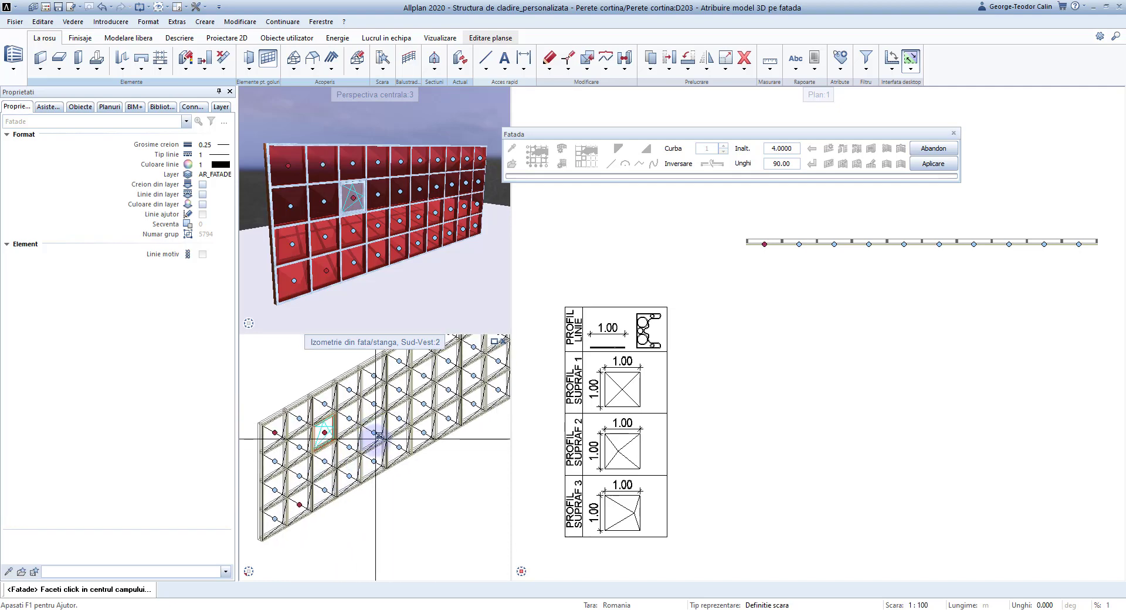
{"action": "left_click", "coordinate": [423, 376]}
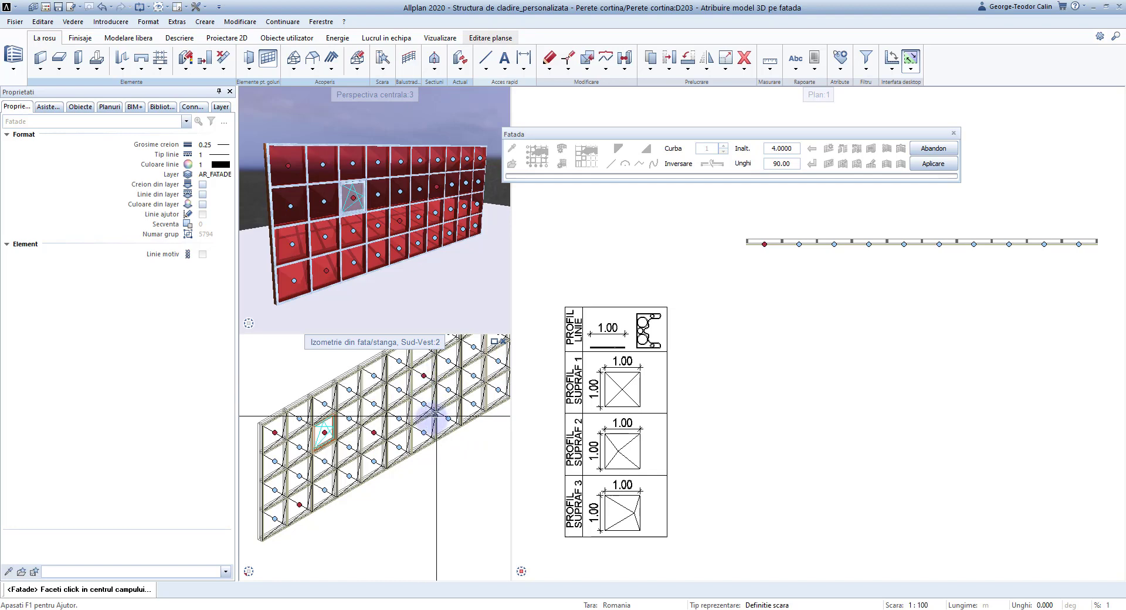
{"action": "middle_click_drag", "start_coordinate": [424, 435], "coordinate": [379, 453]}
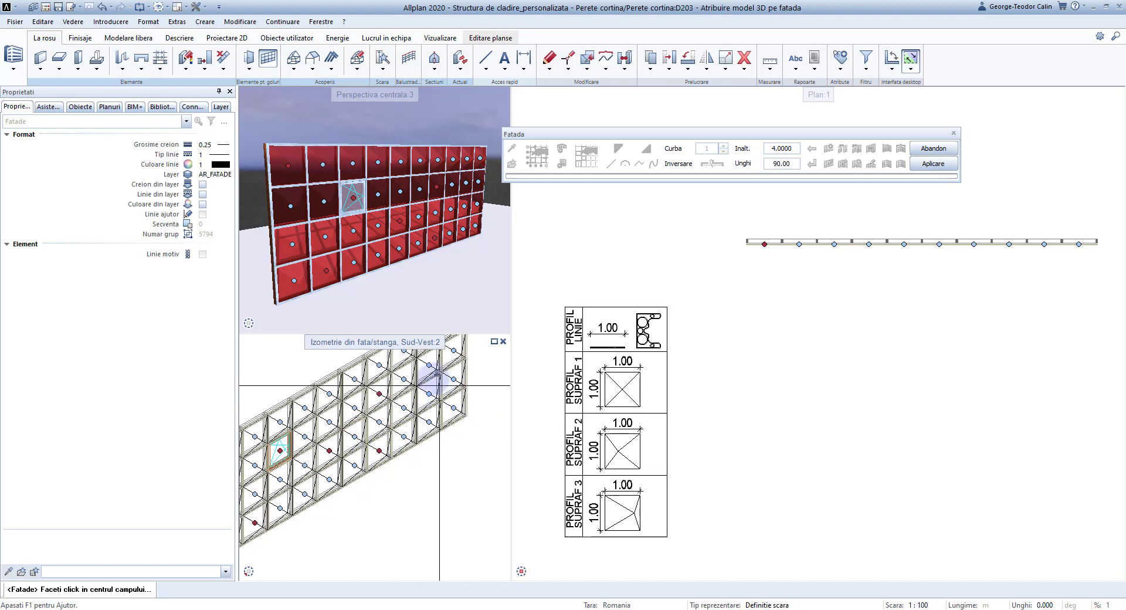
{"action": "left_click", "coordinate": [429, 363]}
{"action": "scroll", "coordinate": [343, 393], "scroll_direction": "down", "scroll_amount": 3}
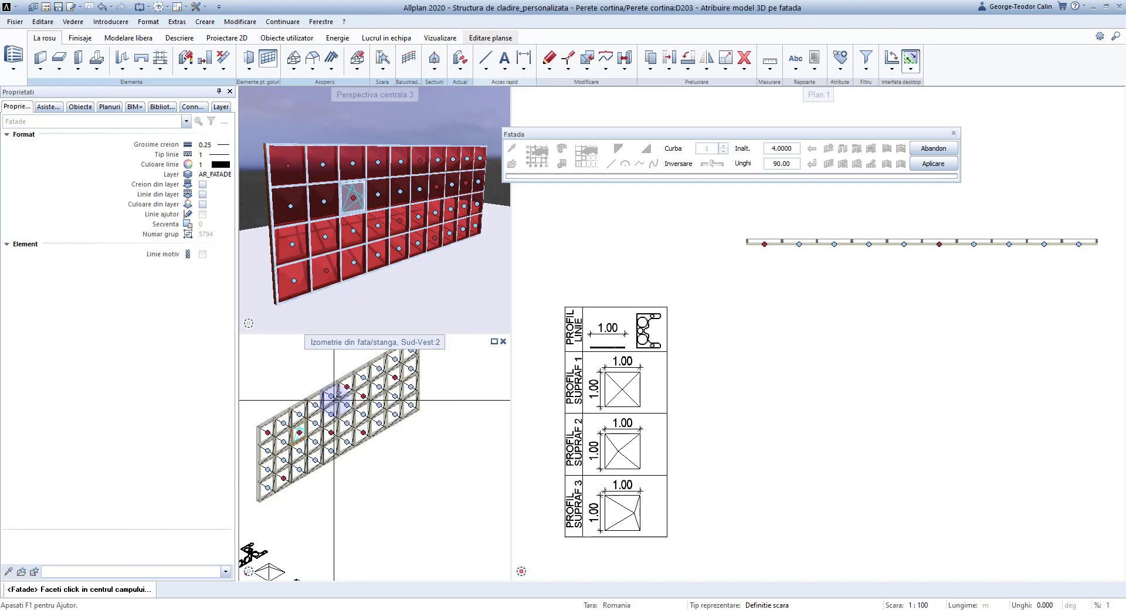
{"action": "right_click", "coordinate": [427, 446]}
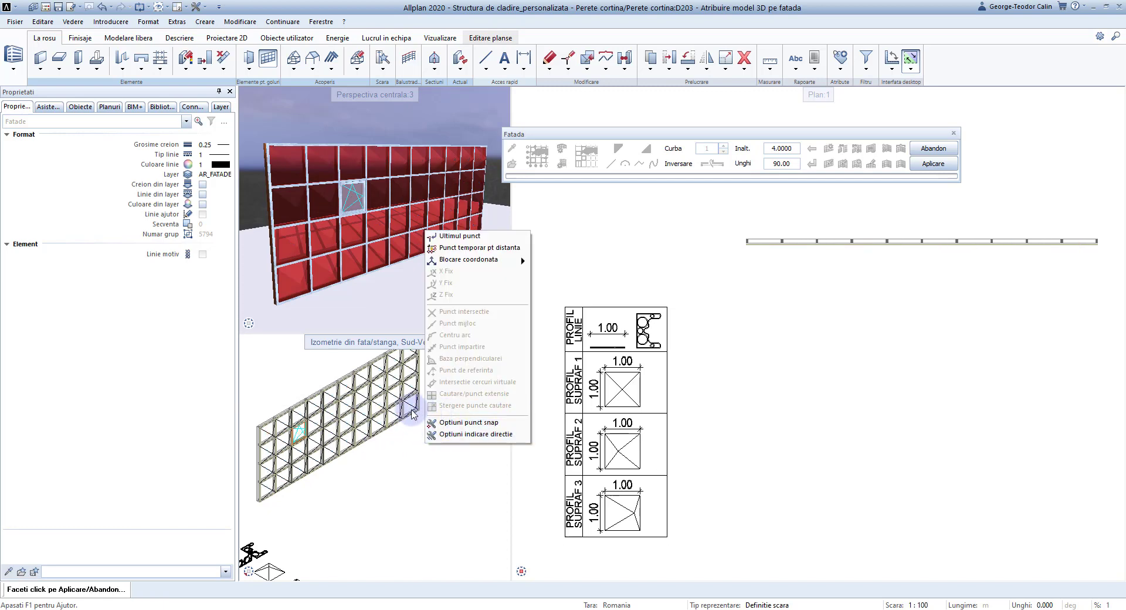
Place 016-Panou triunghiular 2 in the marked fields and apply the facade
{"action": "left_click", "coordinate": [414, 414]}
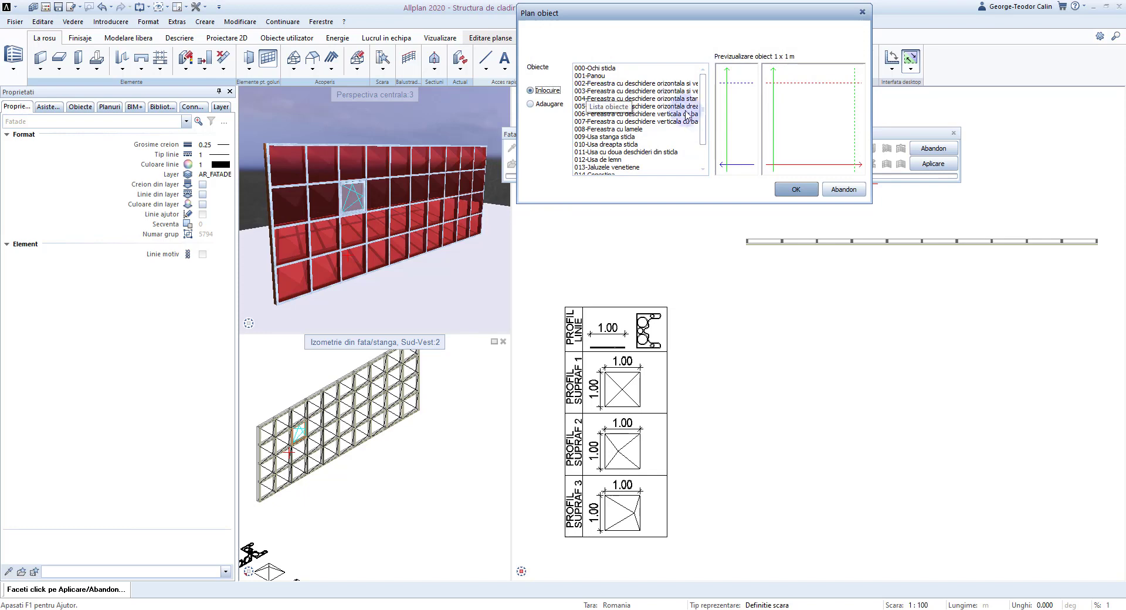
{"action": "left_click_drag", "start_coordinate": [704, 121], "coordinate": [706, 154]}
{"action": "left_click", "coordinate": [611, 160]}
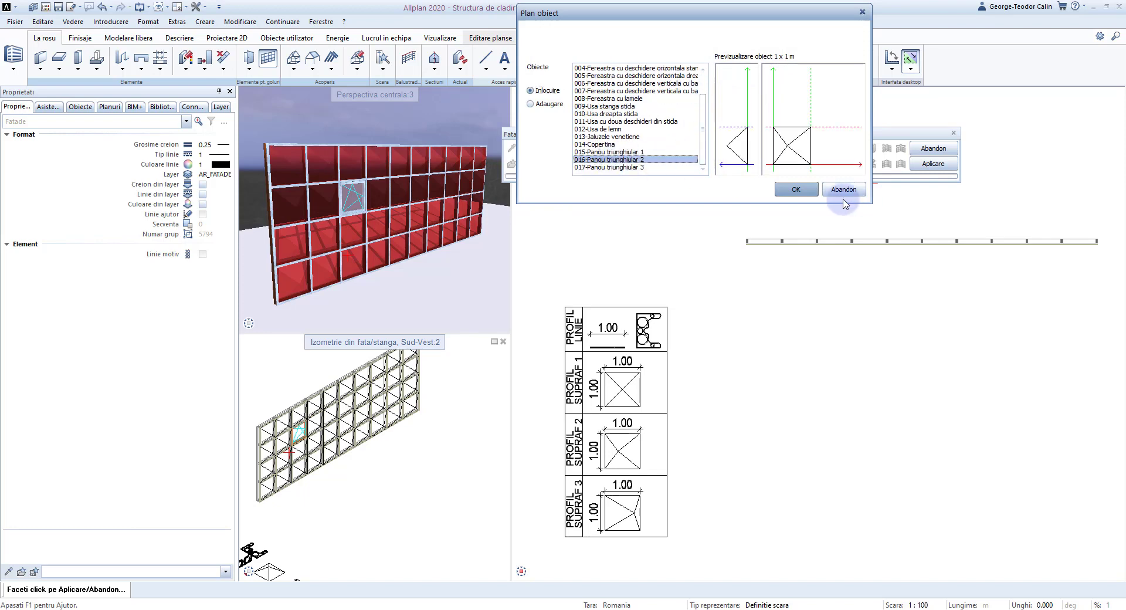
{"action": "left_click", "coordinate": [802, 195]}
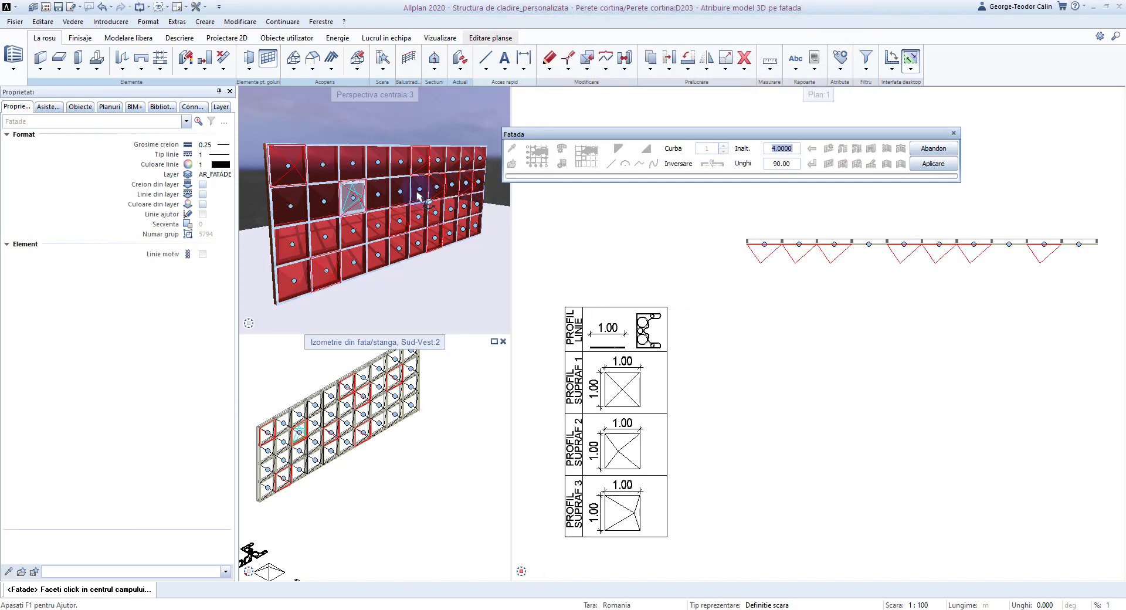
{"action": "left_click", "coordinate": [933, 164]}
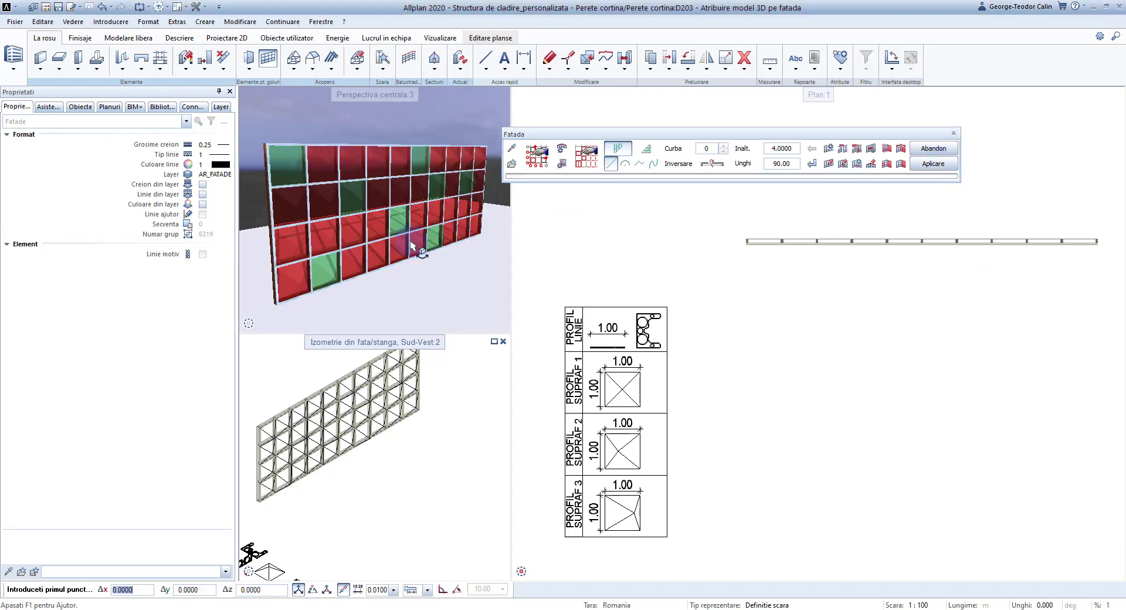
{"action": "left_click", "coordinate": [887, 163]}
{"action": "left_click", "coordinate": [390, 397]}
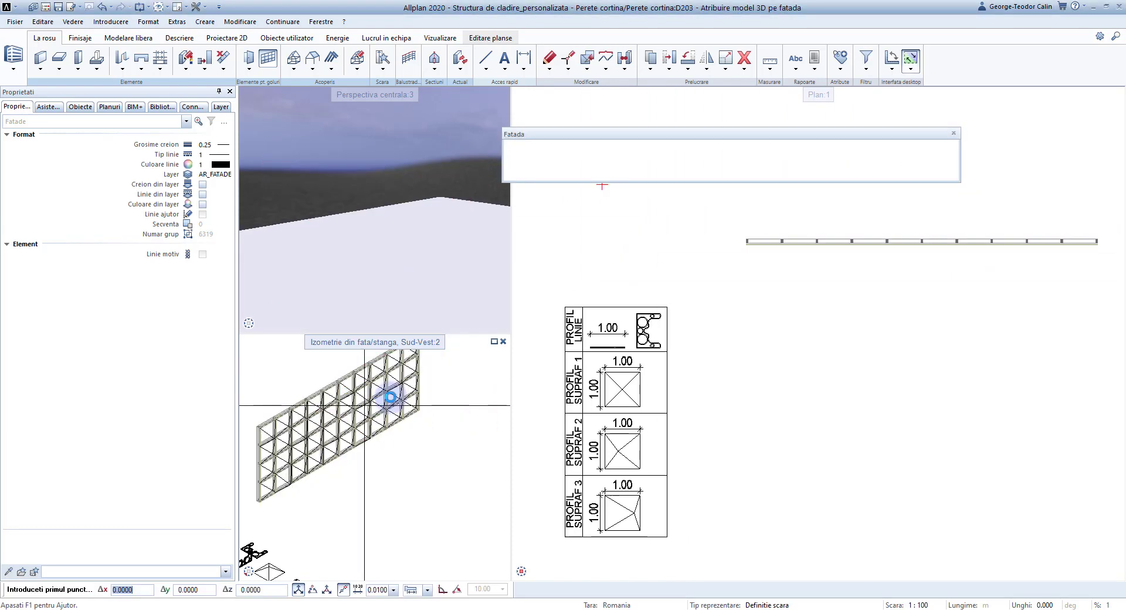
Select six more facade fields, down to the bottom-left one, for new panels
{"action": "left_click", "coordinate": [571, 350]}
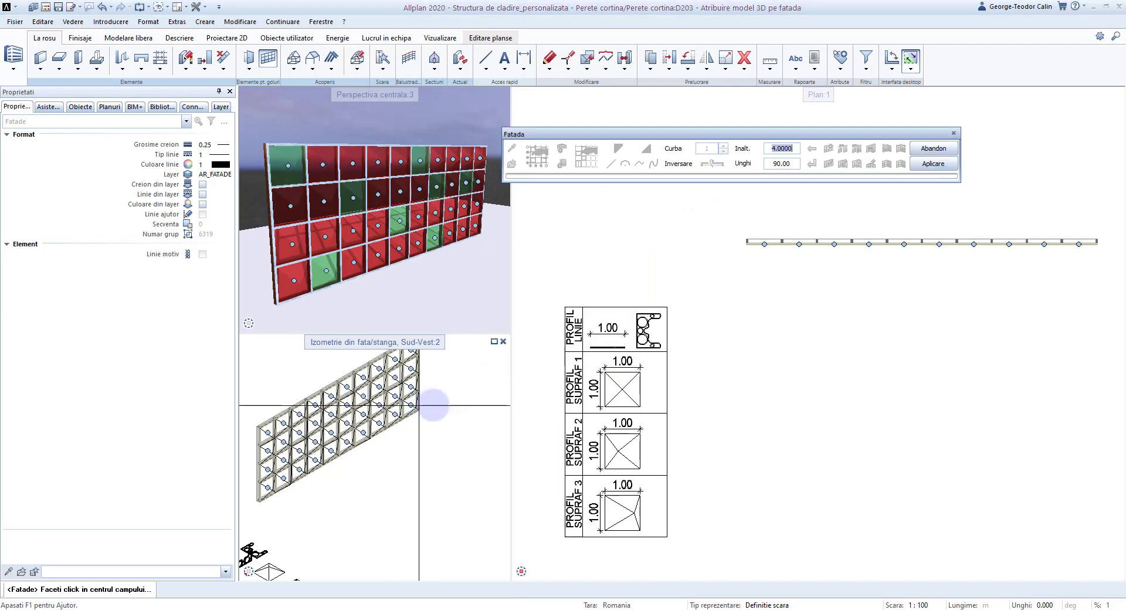
{"action": "scroll", "coordinate": [425, 413], "scroll_direction": "up", "scroll_amount": 3}
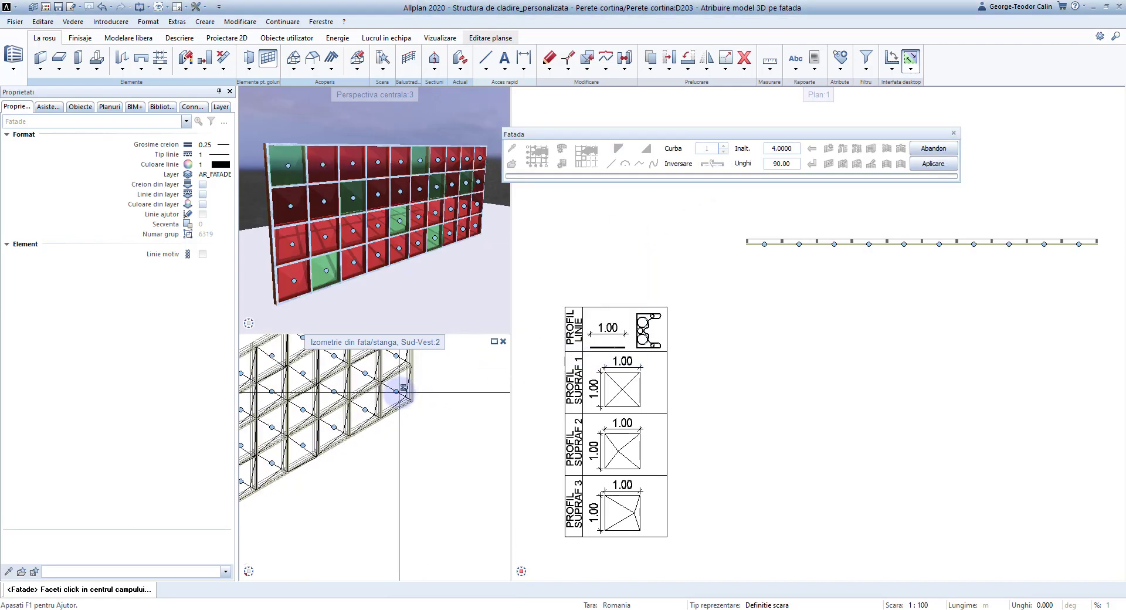
{"action": "middle_click_drag", "start_coordinate": [403, 388], "coordinate": [427, 439]}
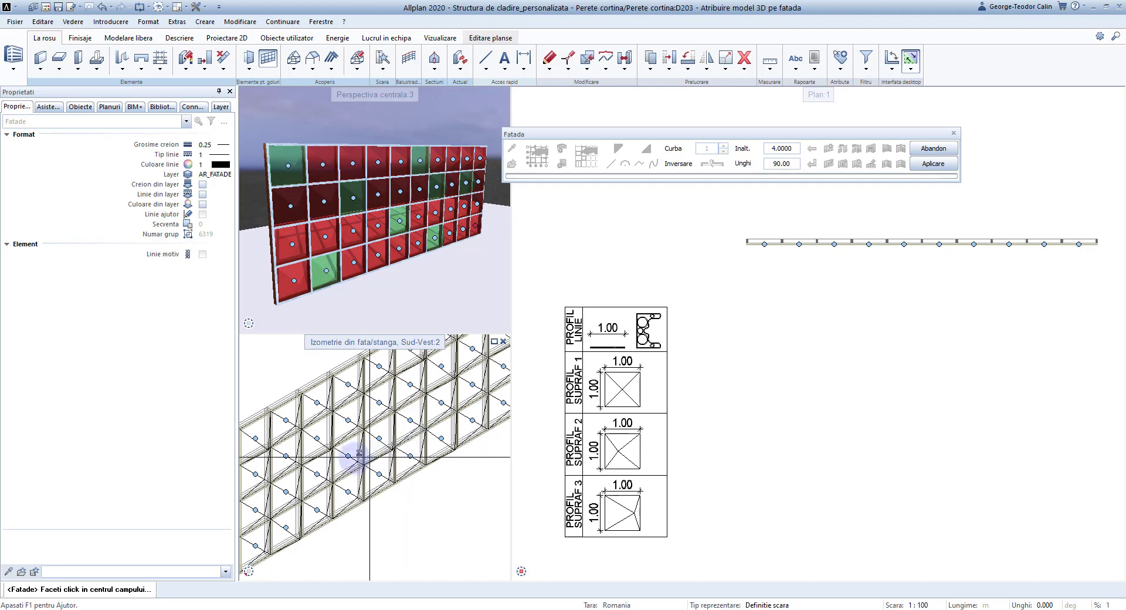
{"action": "left_click", "coordinate": [349, 455]}
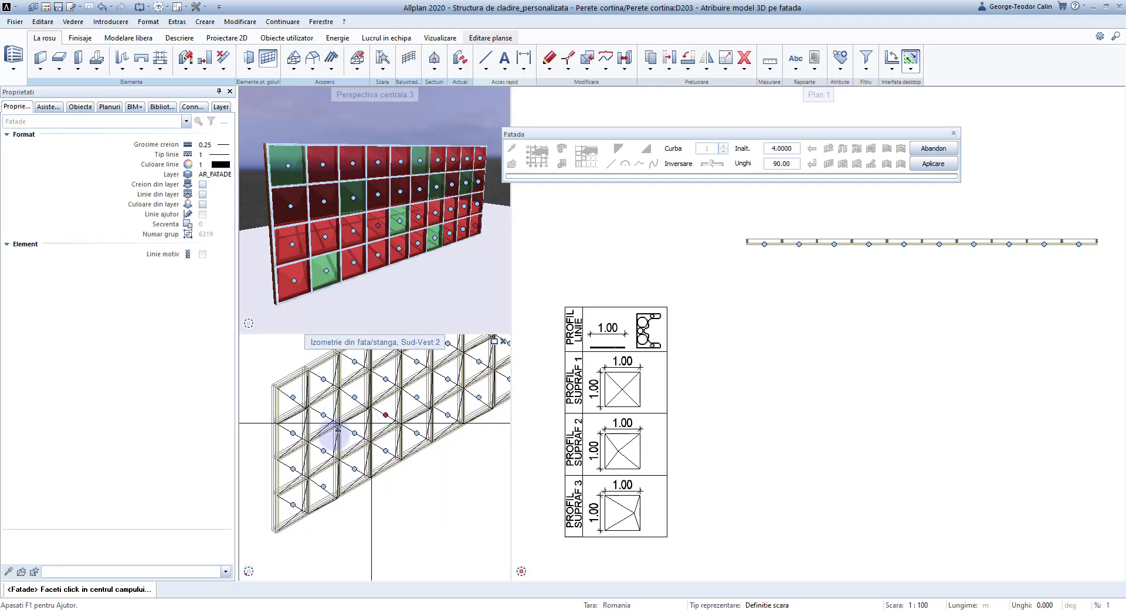
{"action": "middle_click_drag", "start_coordinate": [323, 434], "coordinate": [360, 393]}
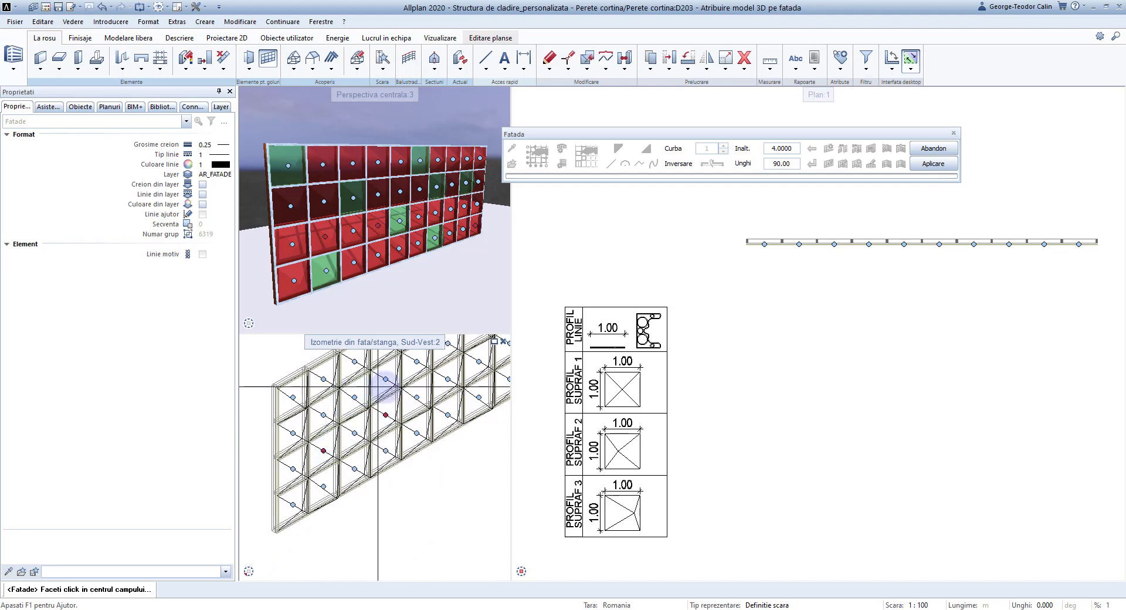
{"action": "left_click", "coordinate": [384, 380]}
{"action": "middle_click_drag", "start_coordinate": [427, 405], "coordinate": [375, 470]}
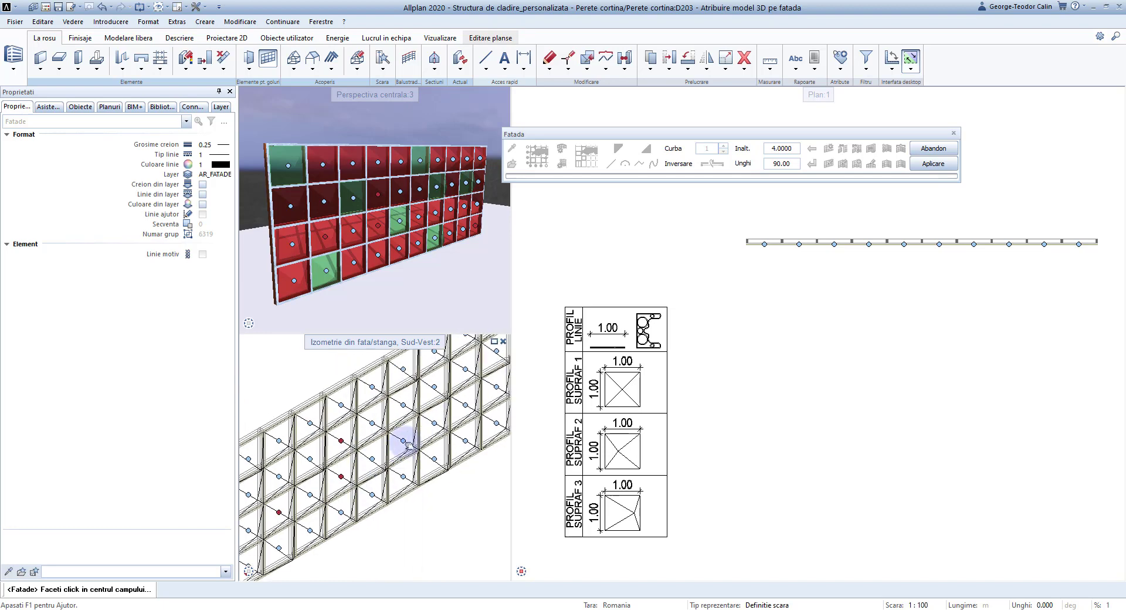
{"action": "left_click", "coordinate": [428, 356]}
{"action": "middle_click_drag", "start_coordinate": [427, 356], "coordinate": [378, 461]}
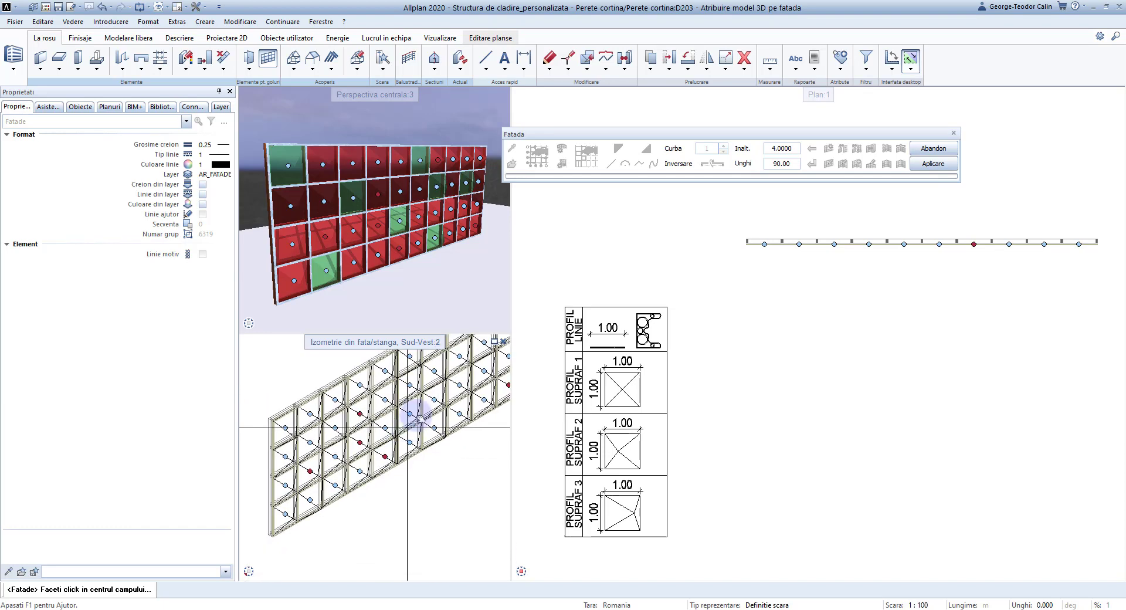
{"action": "scroll", "coordinate": [363, 451], "scroll_direction": "down", "scroll_amount": 3}
{"action": "left_click", "coordinate": [320, 480]}
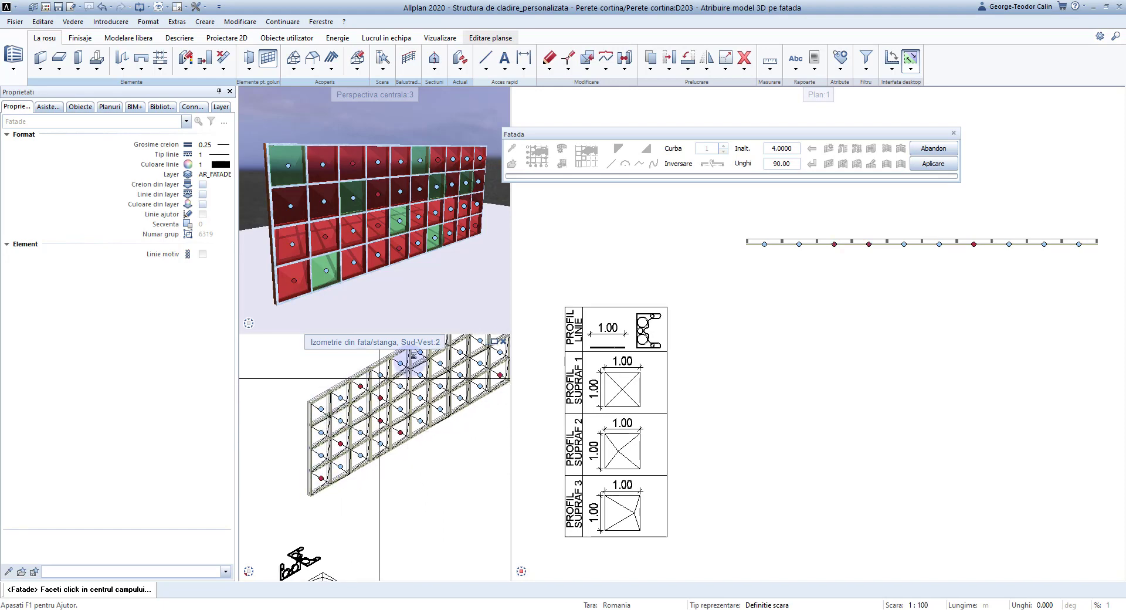
Fill the chosen fields with 017-Panou triunghiular 3 and apply it to the facade
{"action": "right_click", "coordinate": [440, 412]}
{"action": "left_click", "coordinate": [492, 397]}
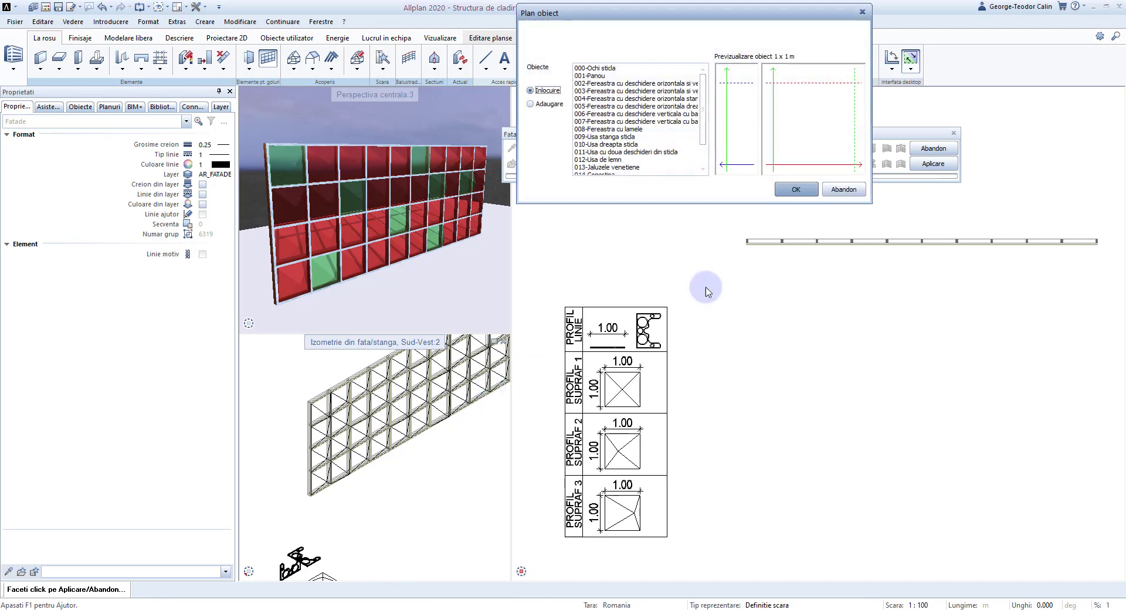
{"action": "left_click", "coordinate": [627, 167]}
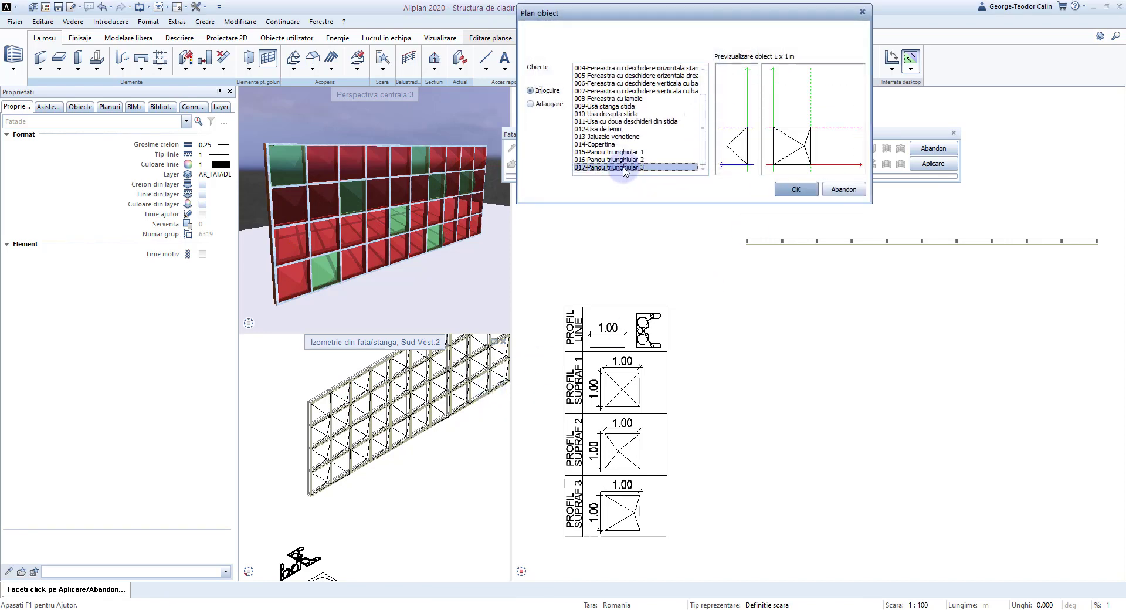
{"action": "left_click", "coordinate": [795, 189]}
{"action": "left_click", "coordinate": [924, 171]}
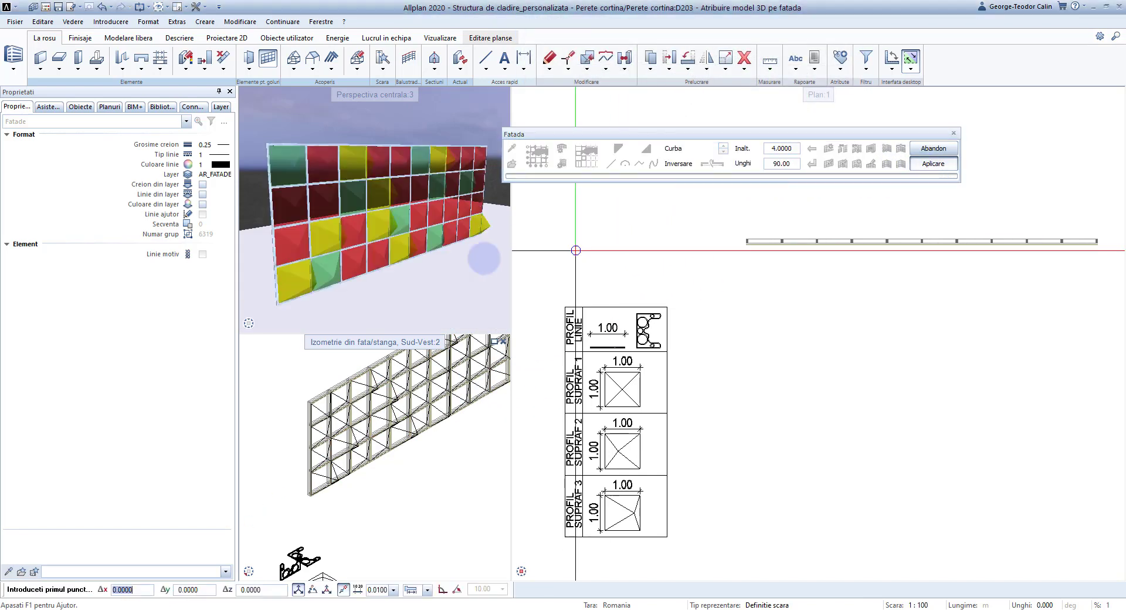
Orbit the 3D view to inspect the red, green and yellow panels, then start Modify Facade
{"action": "left_click_drag", "start_coordinate": [376, 251], "coordinate": [231, 251]}
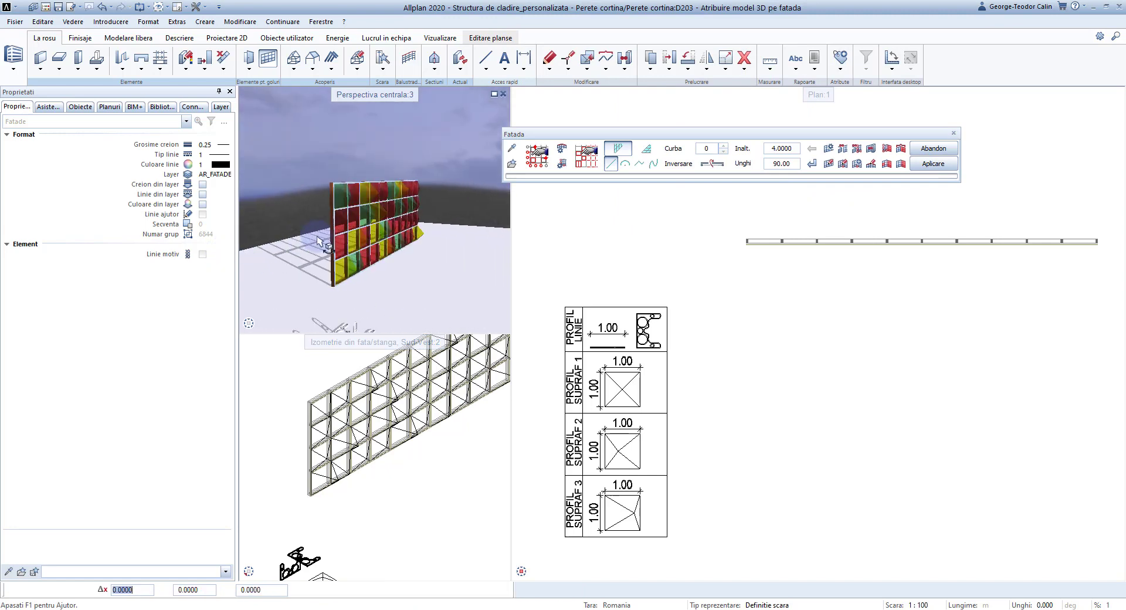
{"action": "scroll", "coordinate": [446, 232], "scroll_direction": "up", "scroll_amount": 3}
{"action": "scroll", "coordinate": [445, 233], "scroll_direction": "up", "scroll_amount": 3}
{"action": "left_click_drag", "start_coordinate": [446, 233], "coordinate": [430, 244]}
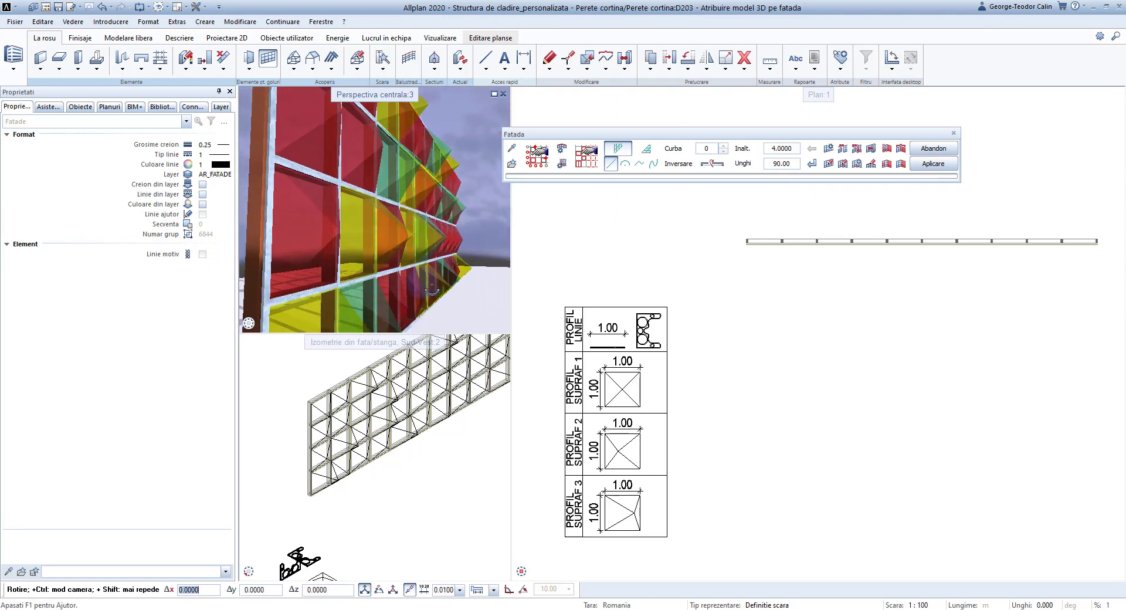
{"action": "scroll", "coordinate": [431, 243], "scroll_direction": "down", "scroll_amount": 3}
{"action": "scroll", "coordinate": [431, 243], "scroll_direction": "down", "scroll_amount": 2}
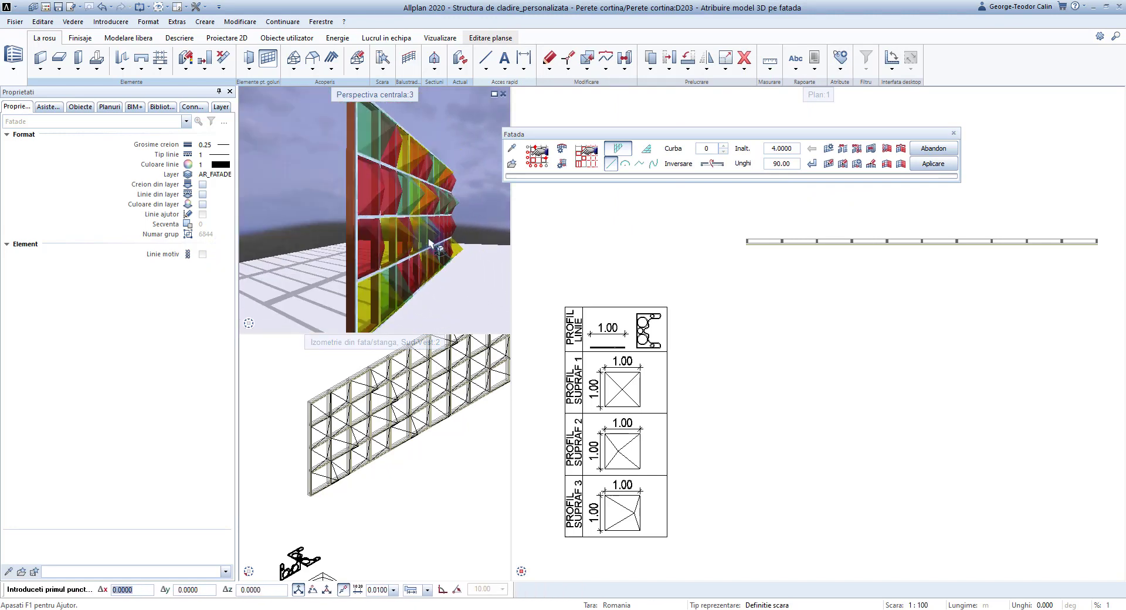
{"action": "left_click_drag", "start_coordinate": [431, 243], "coordinate": [411, 246]}
{"action": "left_click", "coordinate": [586, 156]}
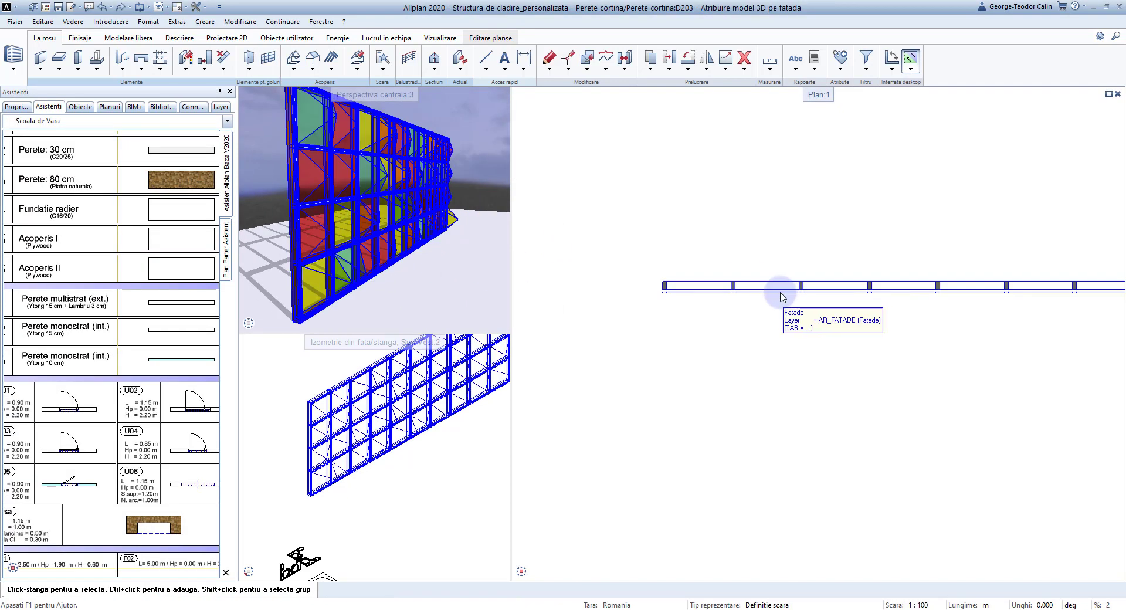
Pick the curtain wall, open its Obiecte settings and add a new linear object named Obiect
{"action": "left_click", "coordinate": [783, 288]}
{"action": "left_click", "coordinate": [727, 216]}
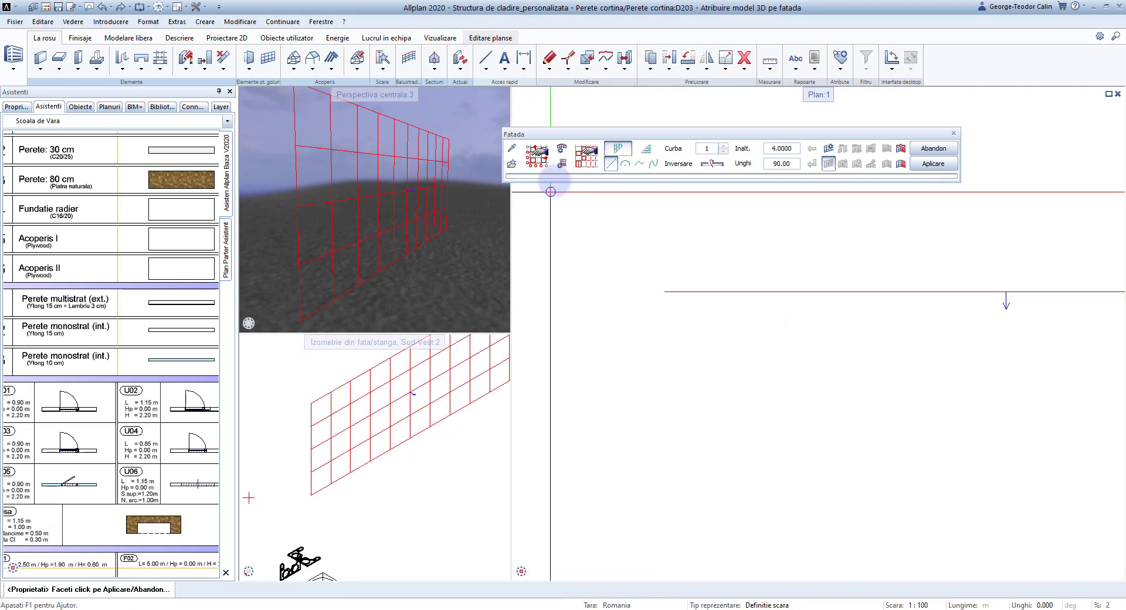
{"action": "left_click", "coordinate": [586, 166]}
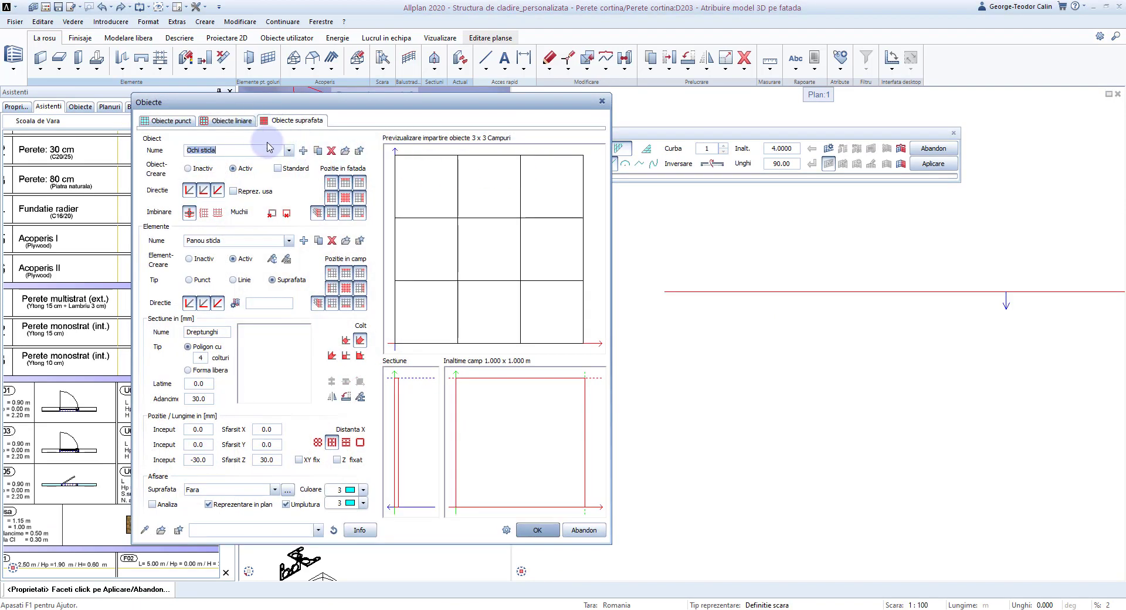
{"action": "left_click", "coordinate": [256, 121]}
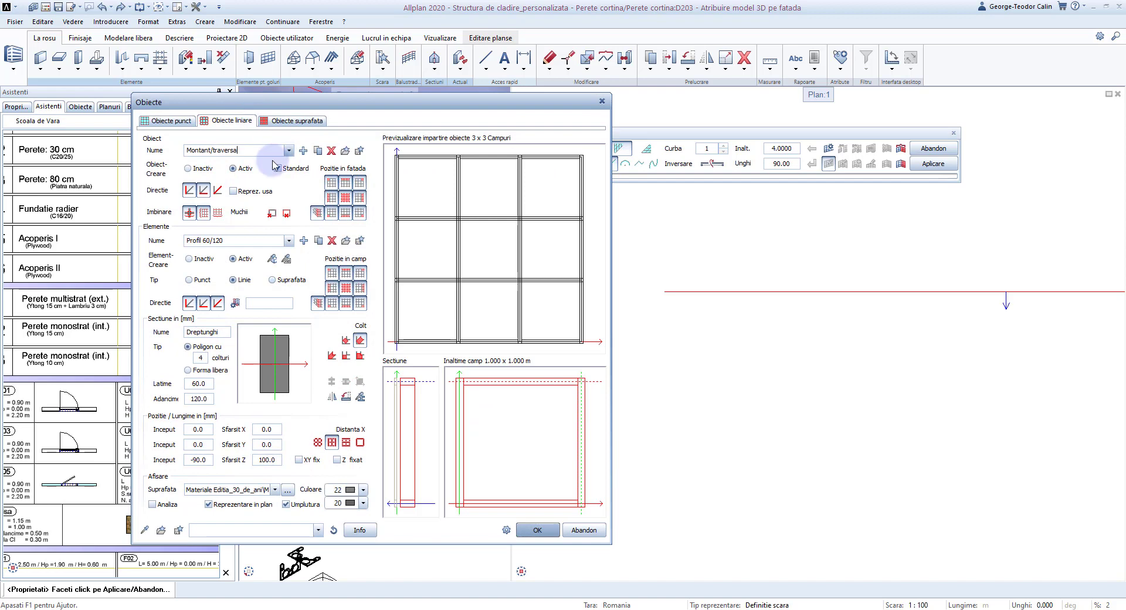
{"action": "left_click", "coordinate": [303, 151]}
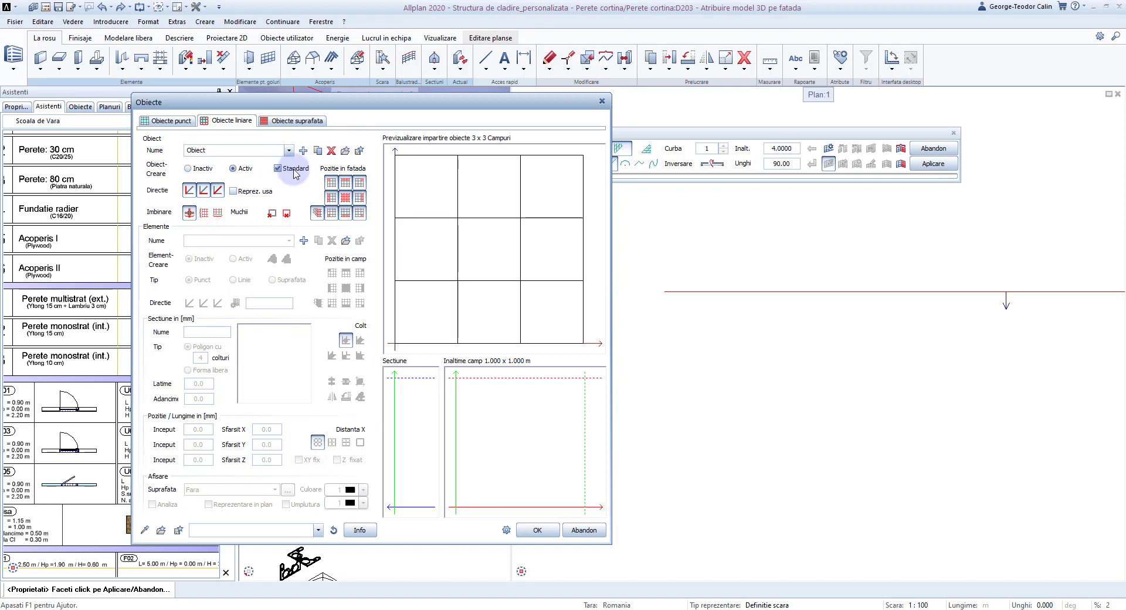
Use Preluare geometrie to take the element's shape from the ornate ring in PROFIL LINIE
{"action": "left_click", "coordinate": [303, 241]}
{"action": "key", "text": "Return"}
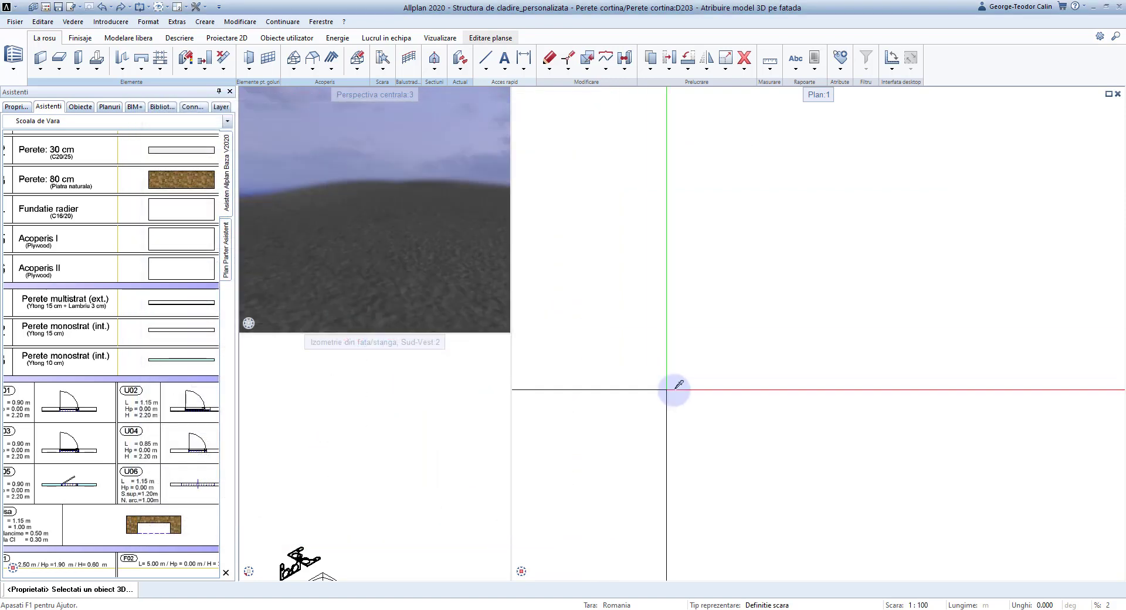
{"action": "scroll", "coordinate": [772, 275], "scroll_direction": "up", "scroll_amount": 3}
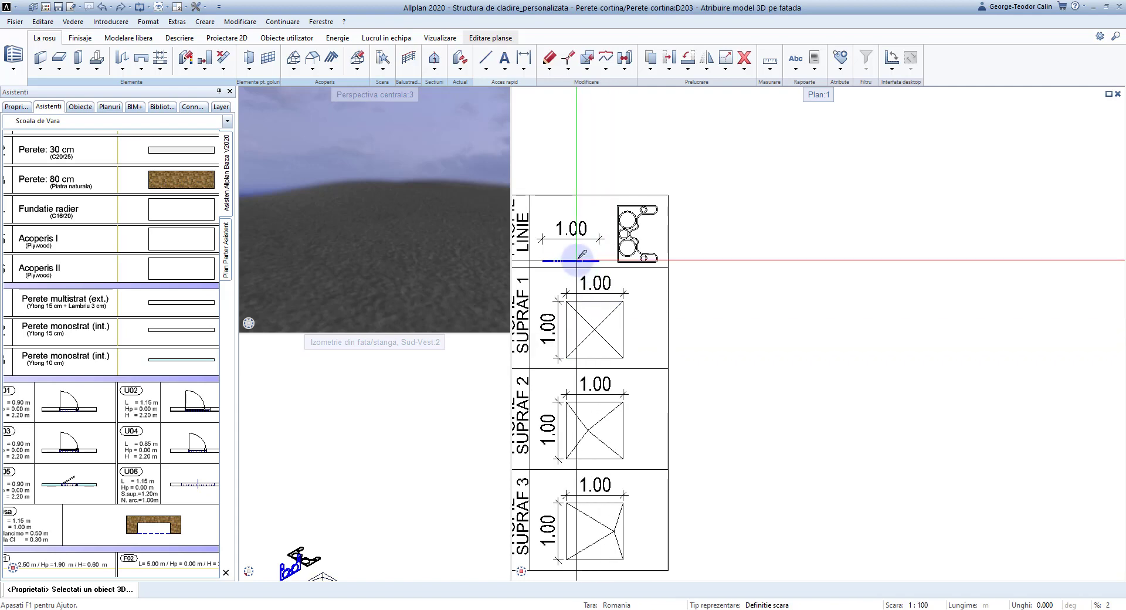
{"action": "left_click", "coordinate": [637, 235]}
{"action": "left_click", "coordinate": [556, 213]}
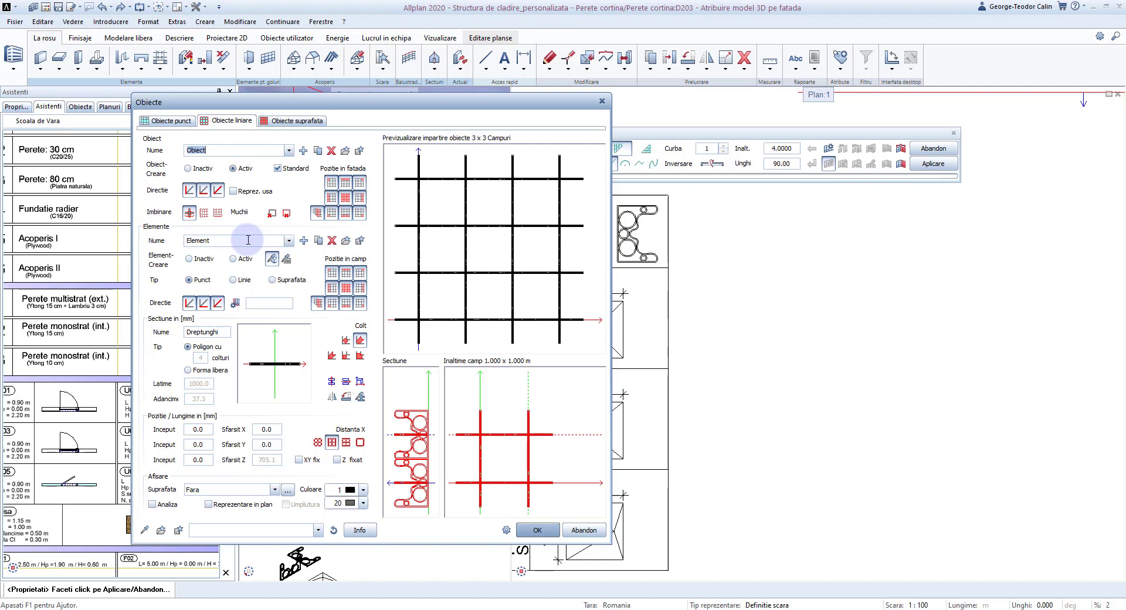
Set the ring element's type to Linie with a 350 start offset
{"action": "left_click", "coordinate": [233, 281]}
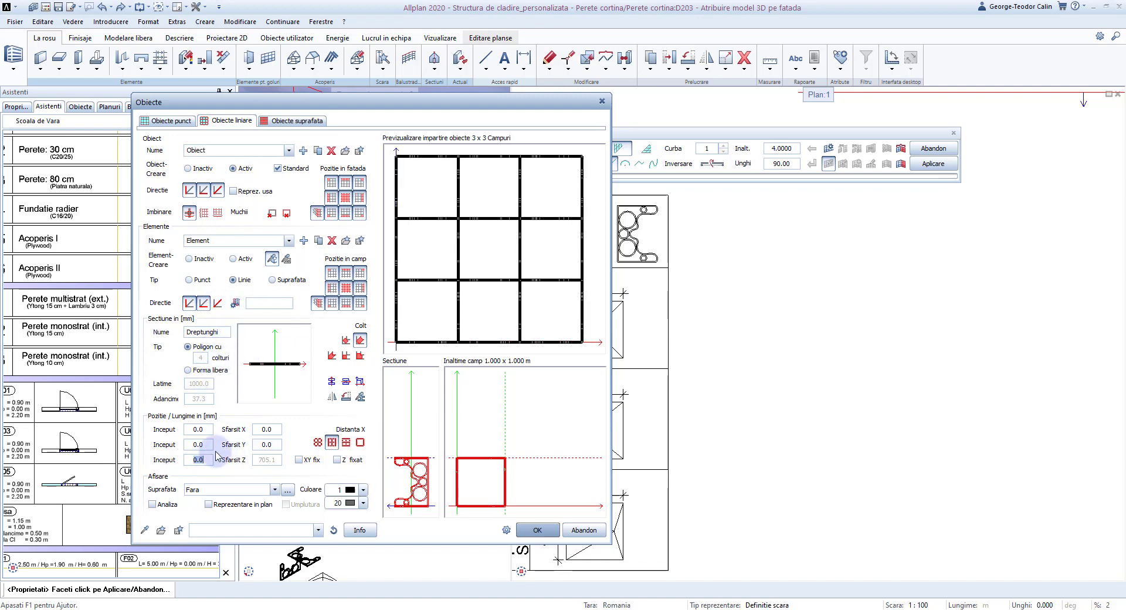
{"action": "type", "text": "350"}
{"action": "key", "text": "Return"}
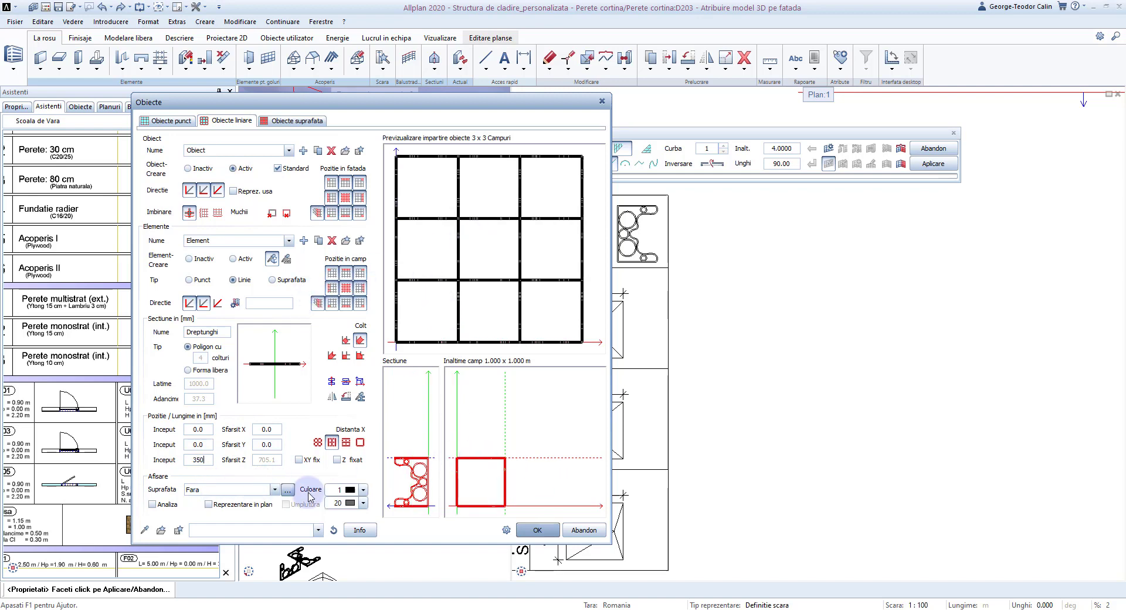
Give the element a copper-coloured surface and apply the ring object to the facade
{"action": "left_click", "coordinate": [287, 490]}
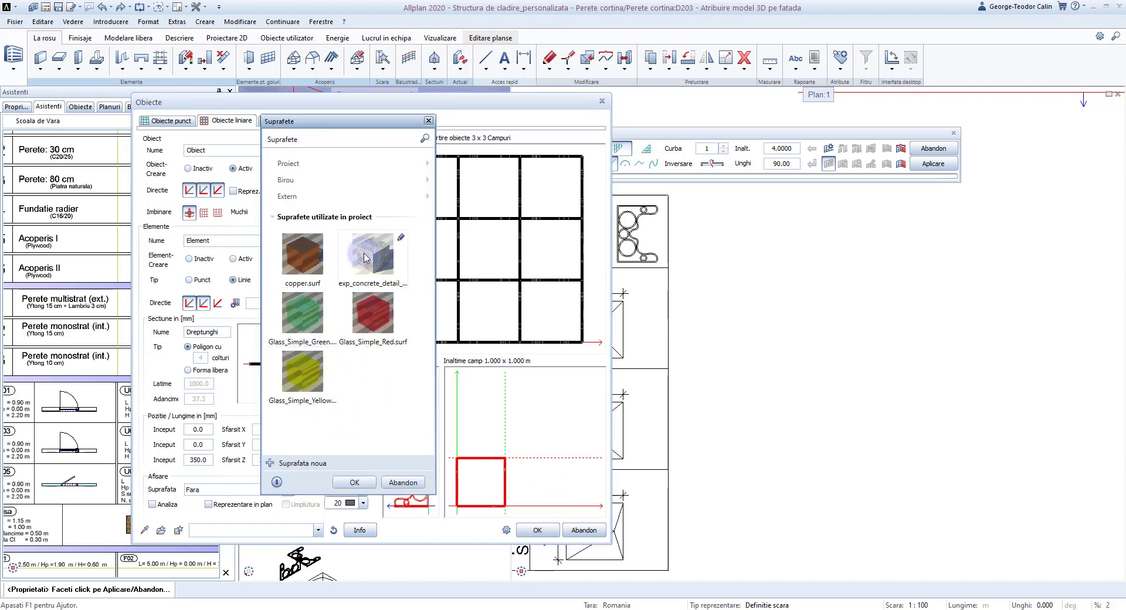
{"action": "left_click", "coordinate": [289, 163]}
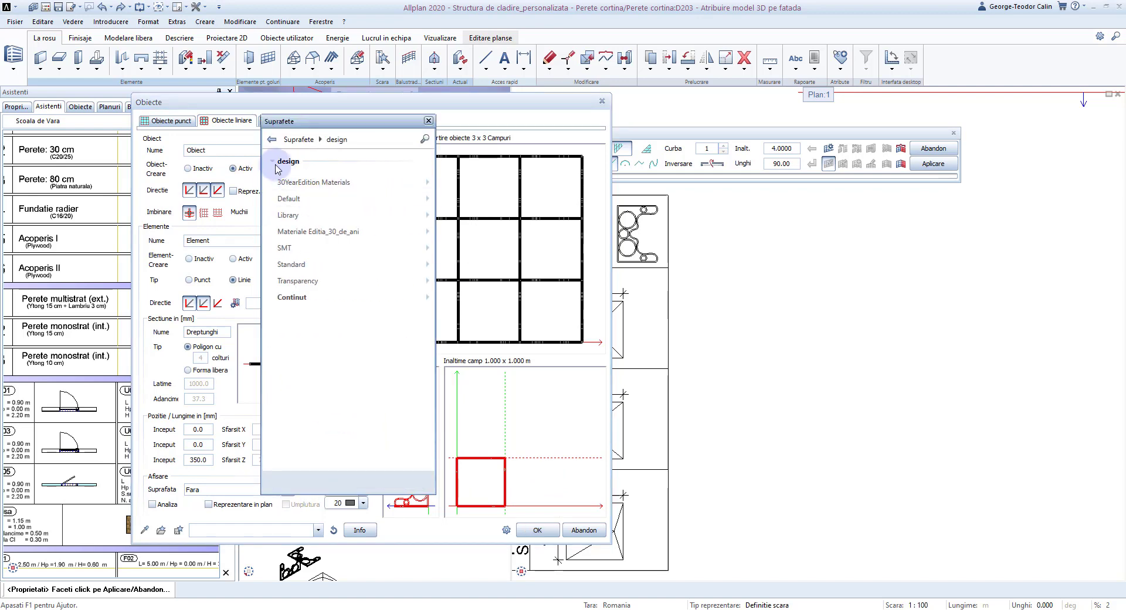
{"action": "left_click", "coordinate": [272, 140]}
{"action": "double_click", "coordinate": [348, 241]}
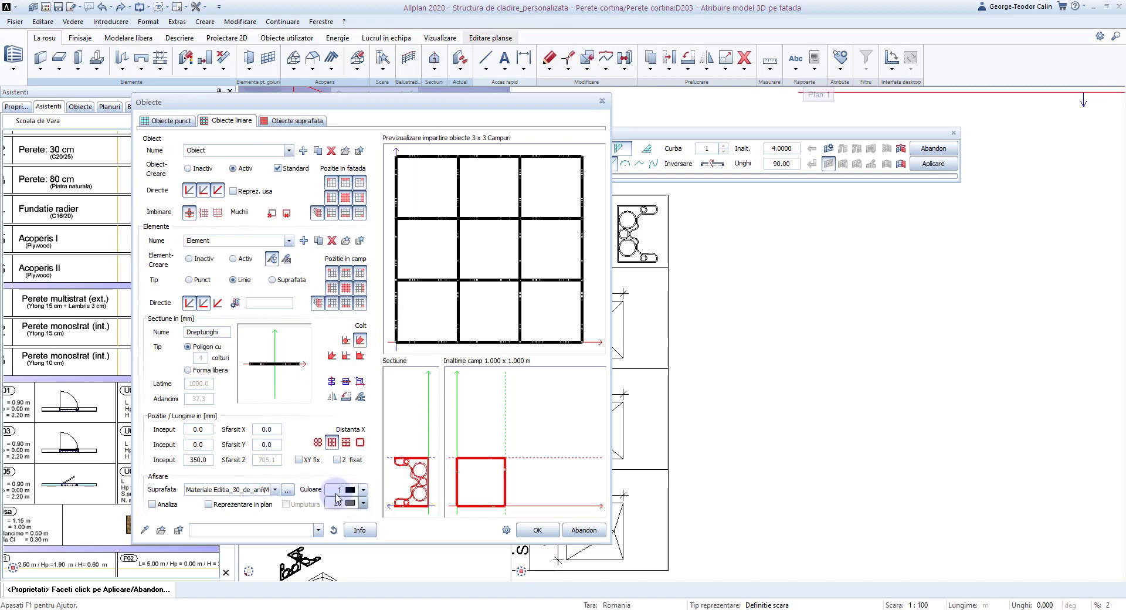
{"action": "left_click", "coordinate": [535, 531]}
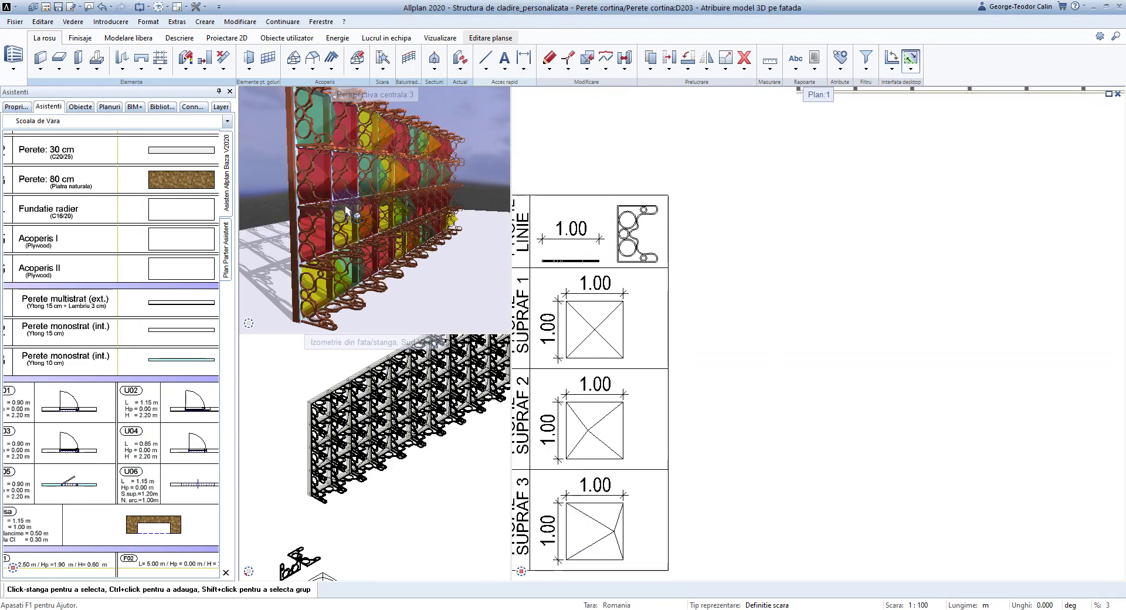
Maximize the Perspectiva centrala viewport and zoom in on the facade
{"action": "mouse_move", "coordinate": [345, 211]}
{"action": "middle_mouse_down"}
{"action": "mouse_move", "coordinate": [428, 236]}
{"action": "mouse_move", "coordinate": [909, 188]}
{"action": "mouse_move", "coordinate": [892, 156]}
{"action": "mouse_move", "coordinate": [550, 151]}
{"action": "mouse_move", "coordinate": [404, 104]}
{"action": "middle_mouse_up"}
{"action": "double_click", "coordinate": [406, 97]}
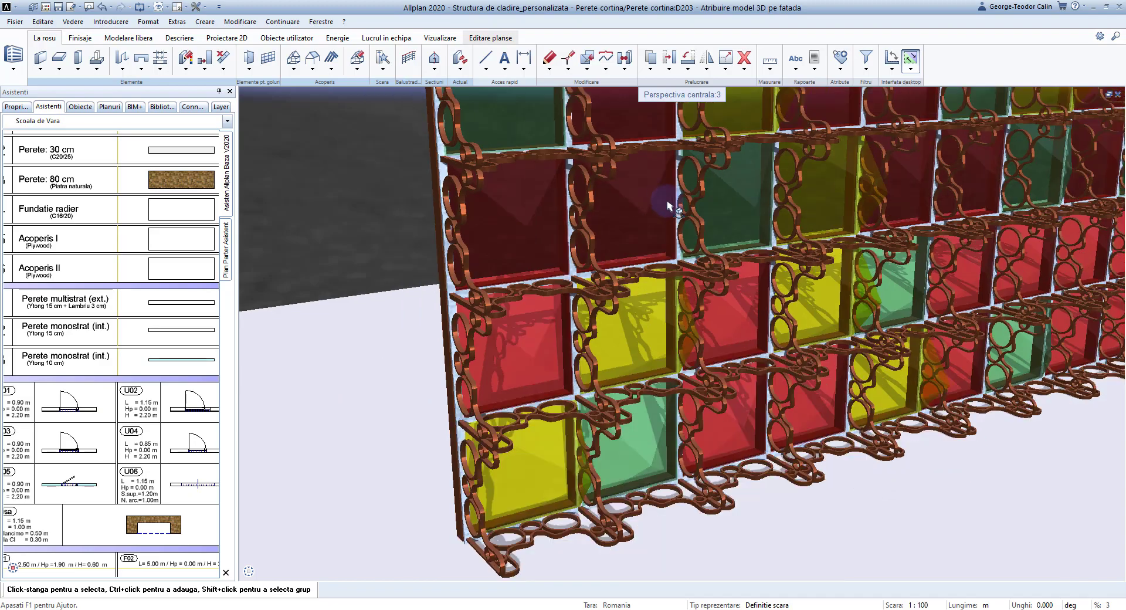
{"action": "scroll", "coordinate": [604, 315], "scroll_direction": "up", "scroll_amount": 2}
{"action": "scroll", "coordinate": [610, 317], "scroll_direction": "up", "scroll_amount": 2}
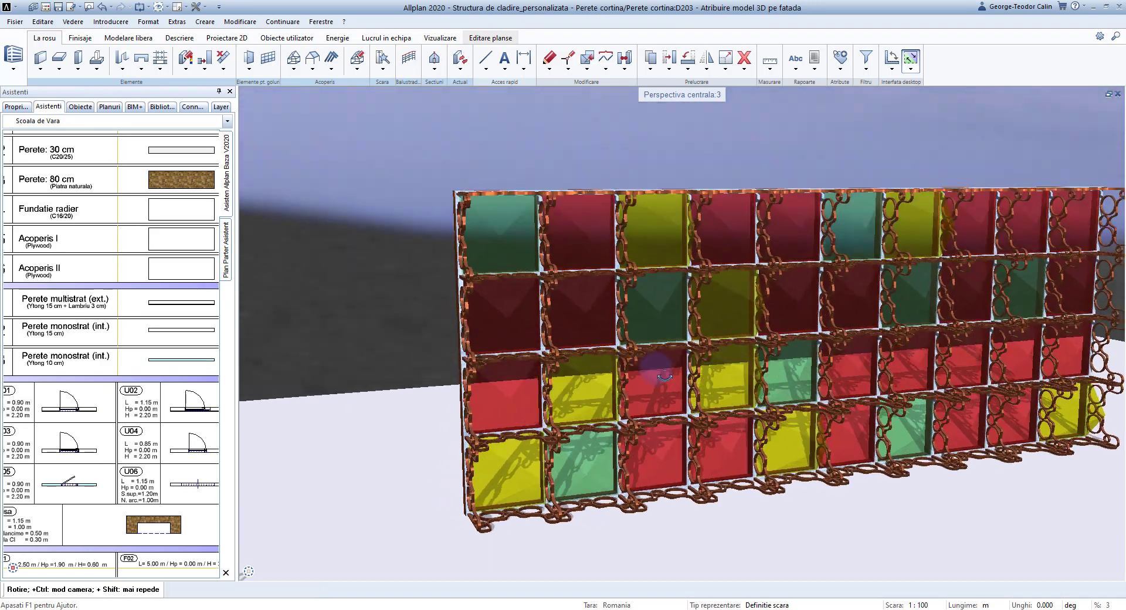
{"action": "scroll", "coordinate": [622, 321], "scroll_direction": "up", "scroll_amount": 2}
{"action": "scroll", "coordinate": [634, 327], "scroll_direction": "up", "scroll_amount": 2}
Turn the view to an oblique angle on the facade and start a Cinerender render
{"action": "middle_click_drag", "start_coordinate": [635, 327], "coordinate": [721, 316]}
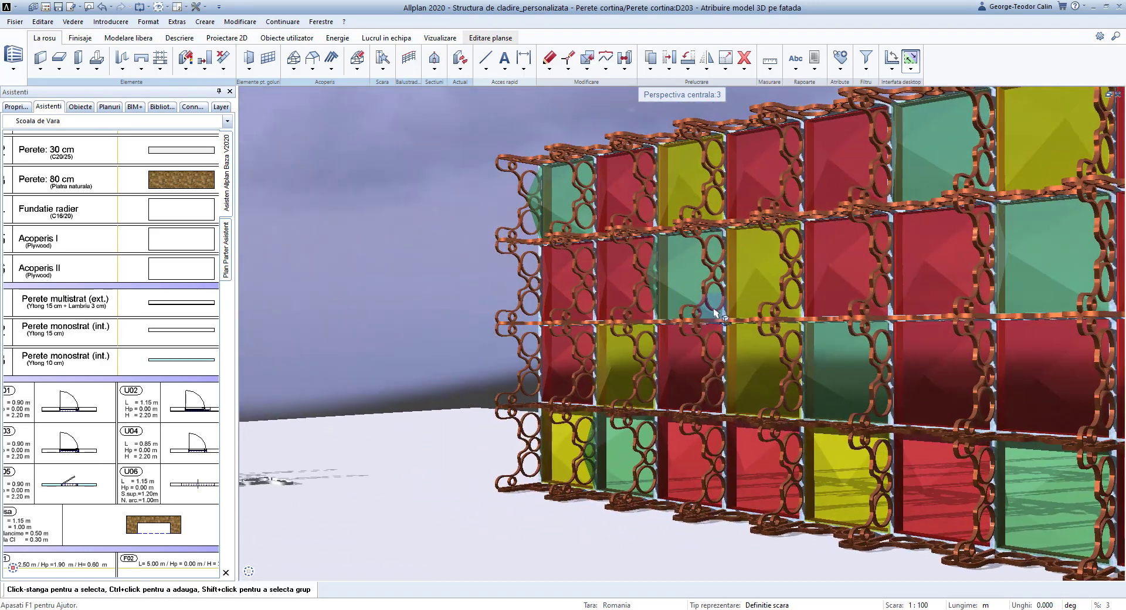
{"action": "scroll", "coordinate": [674, 311], "scroll_direction": "up", "scroll_amount": 2}
{"action": "scroll", "coordinate": [581, 299], "scroll_direction": "up", "scroll_amount": 2}
{"action": "scroll", "coordinate": [580, 297], "scroll_direction": "down", "scroll_amount": 2}
{"action": "scroll", "coordinate": [553, 311], "scroll_direction": "down", "scroll_amount": 2}
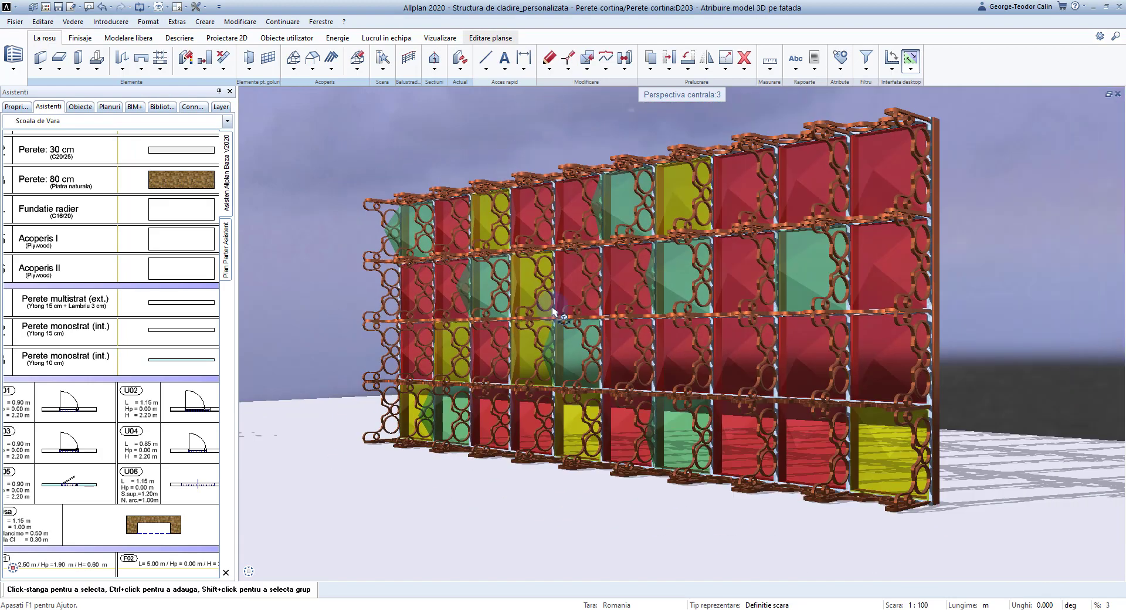
{"action": "middle_click_drag", "start_coordinate": [599, 253], "coordinate": [512, 183]}
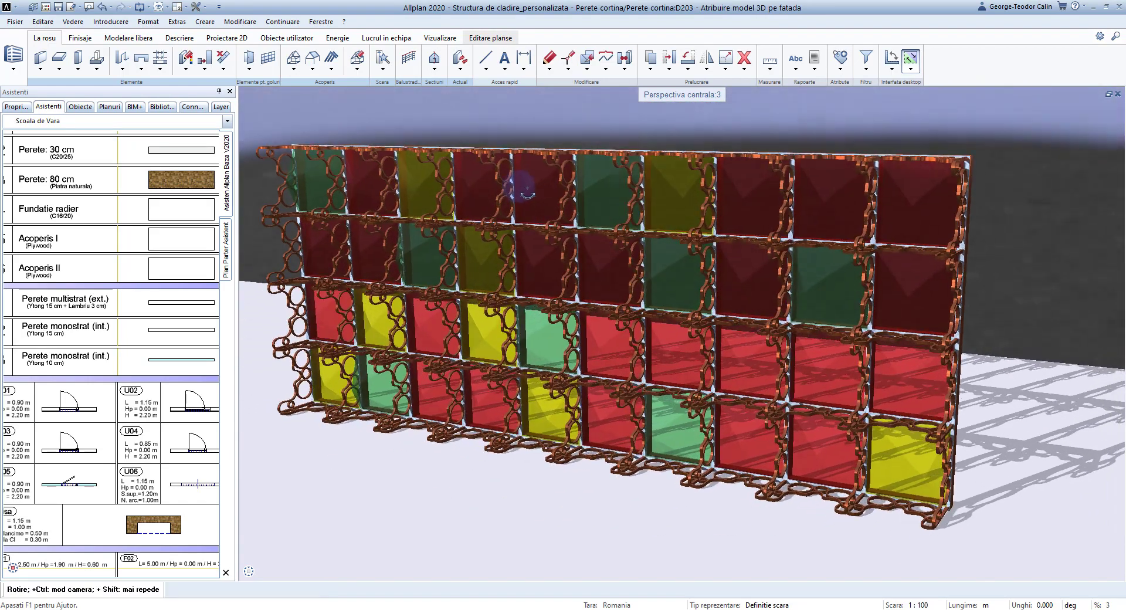
{"action": "key", "text": "Return"}
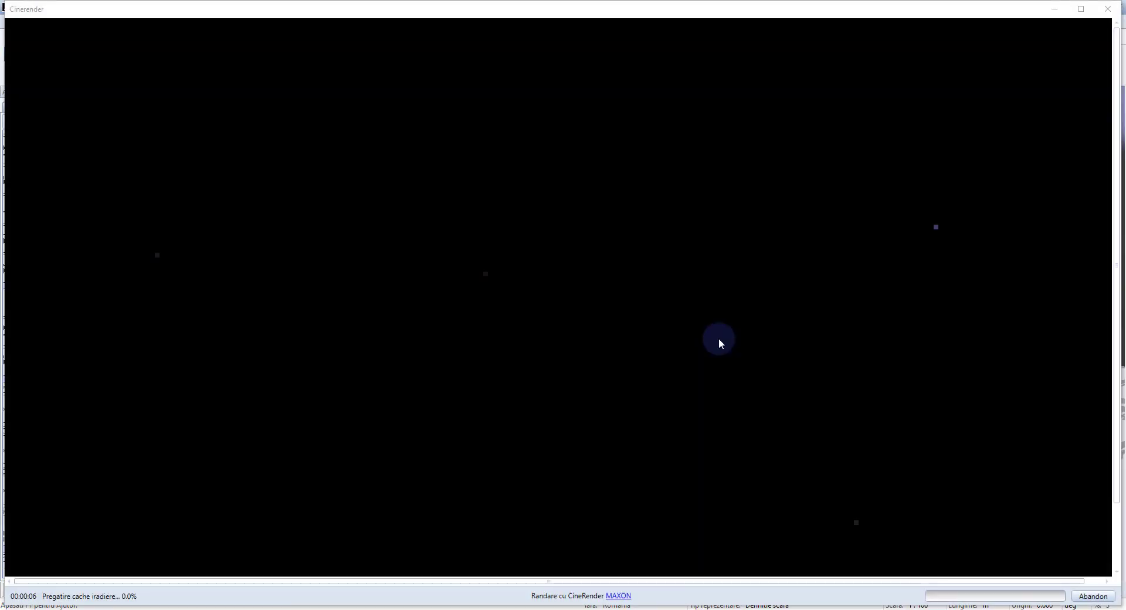